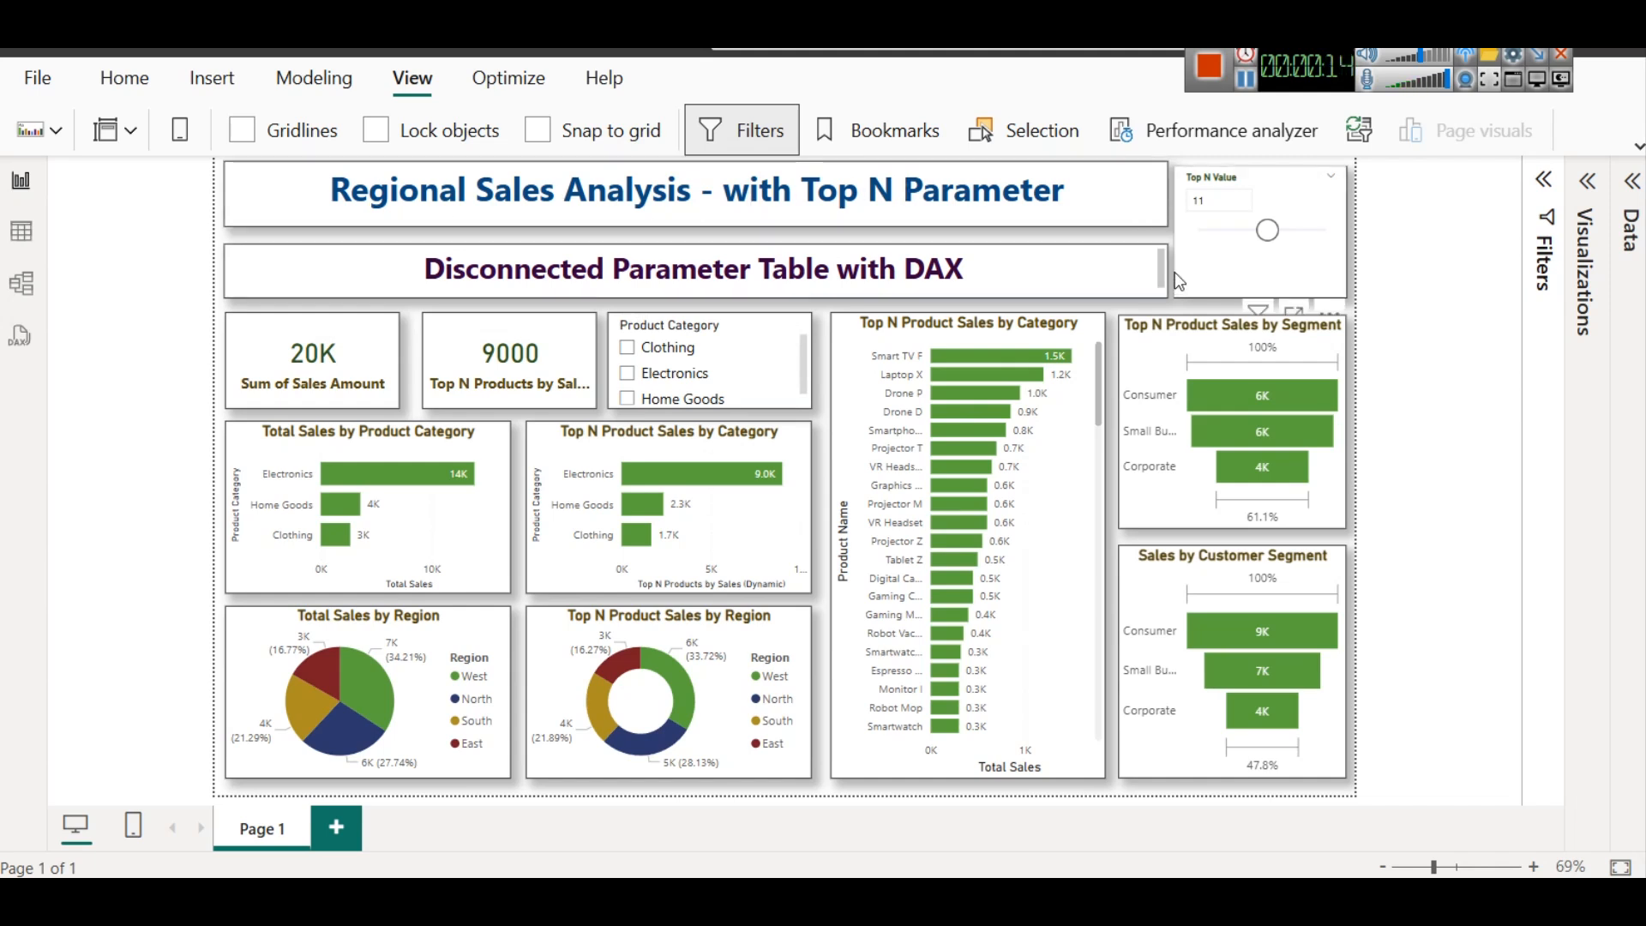
Try the Top N Value slicer at 2 and set it to 10 to compare the Top N sales charts
click(602, 439)
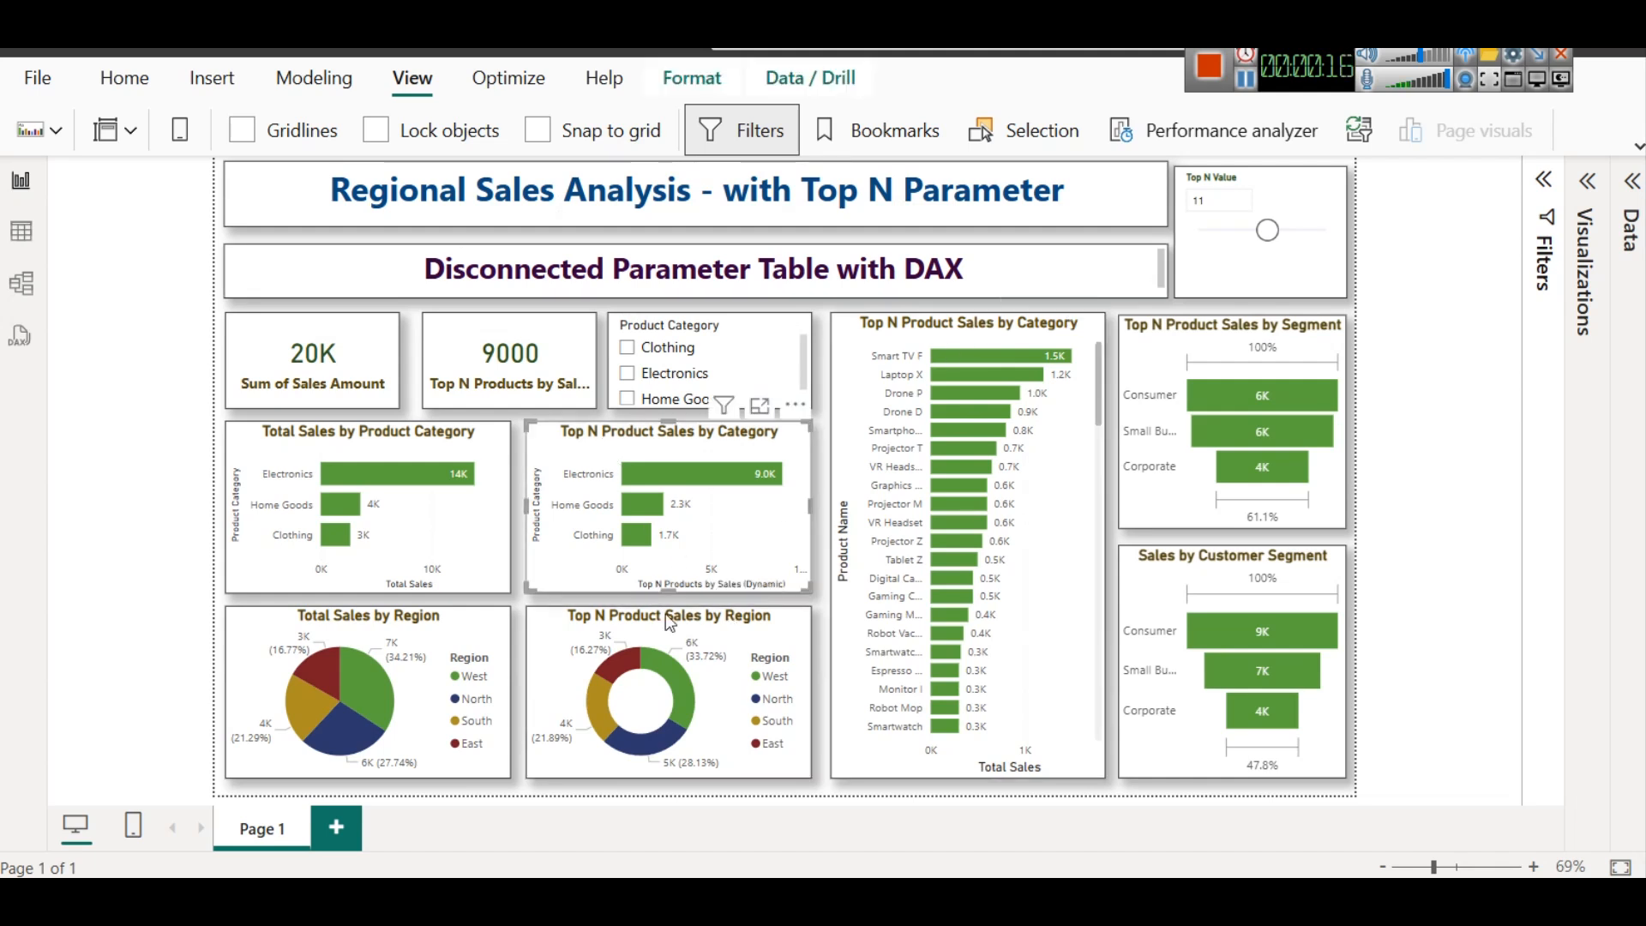
click(680, 634)
click(1231, 326)
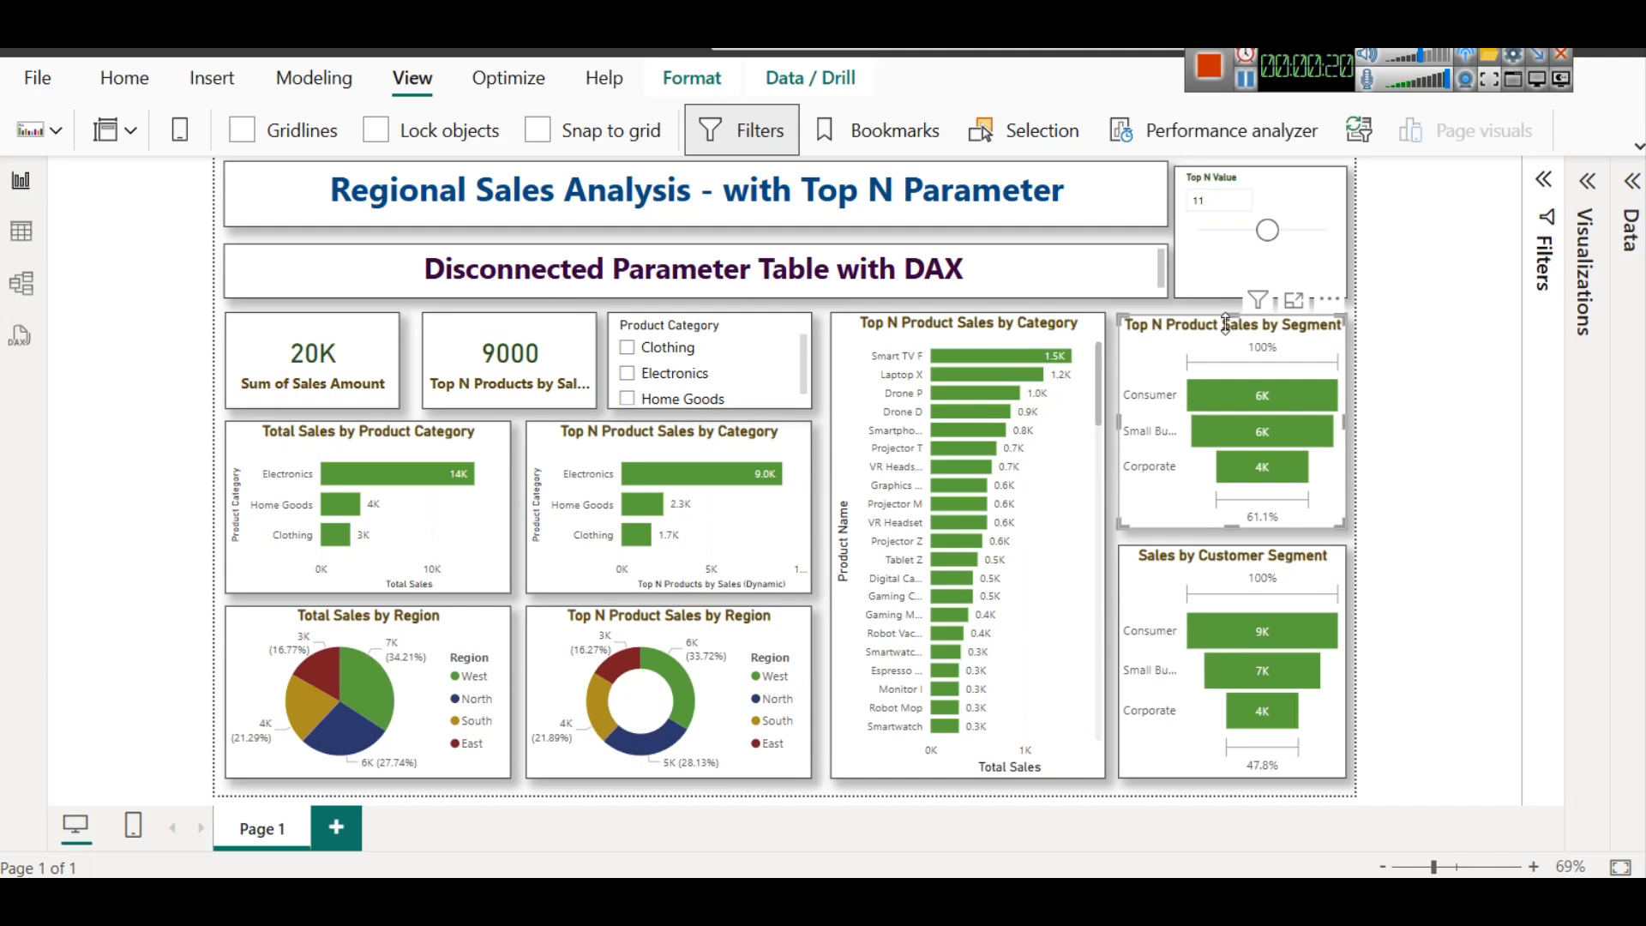
drag(1268, 230, 1207, 232)
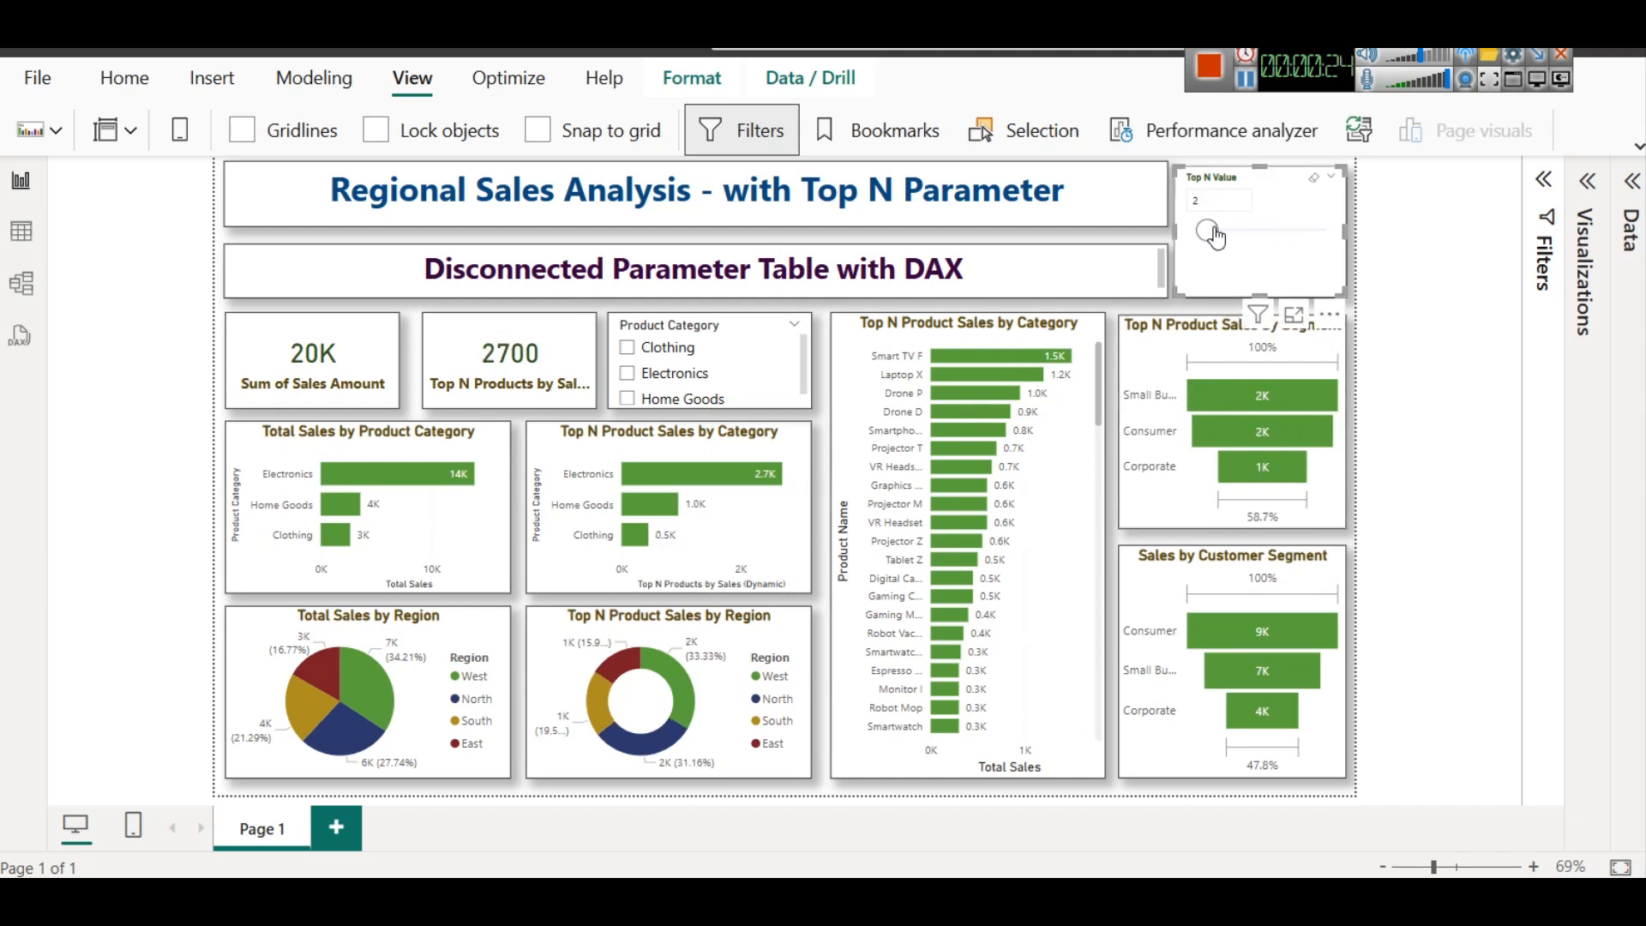
drag(1209, 233, 1262, 253)
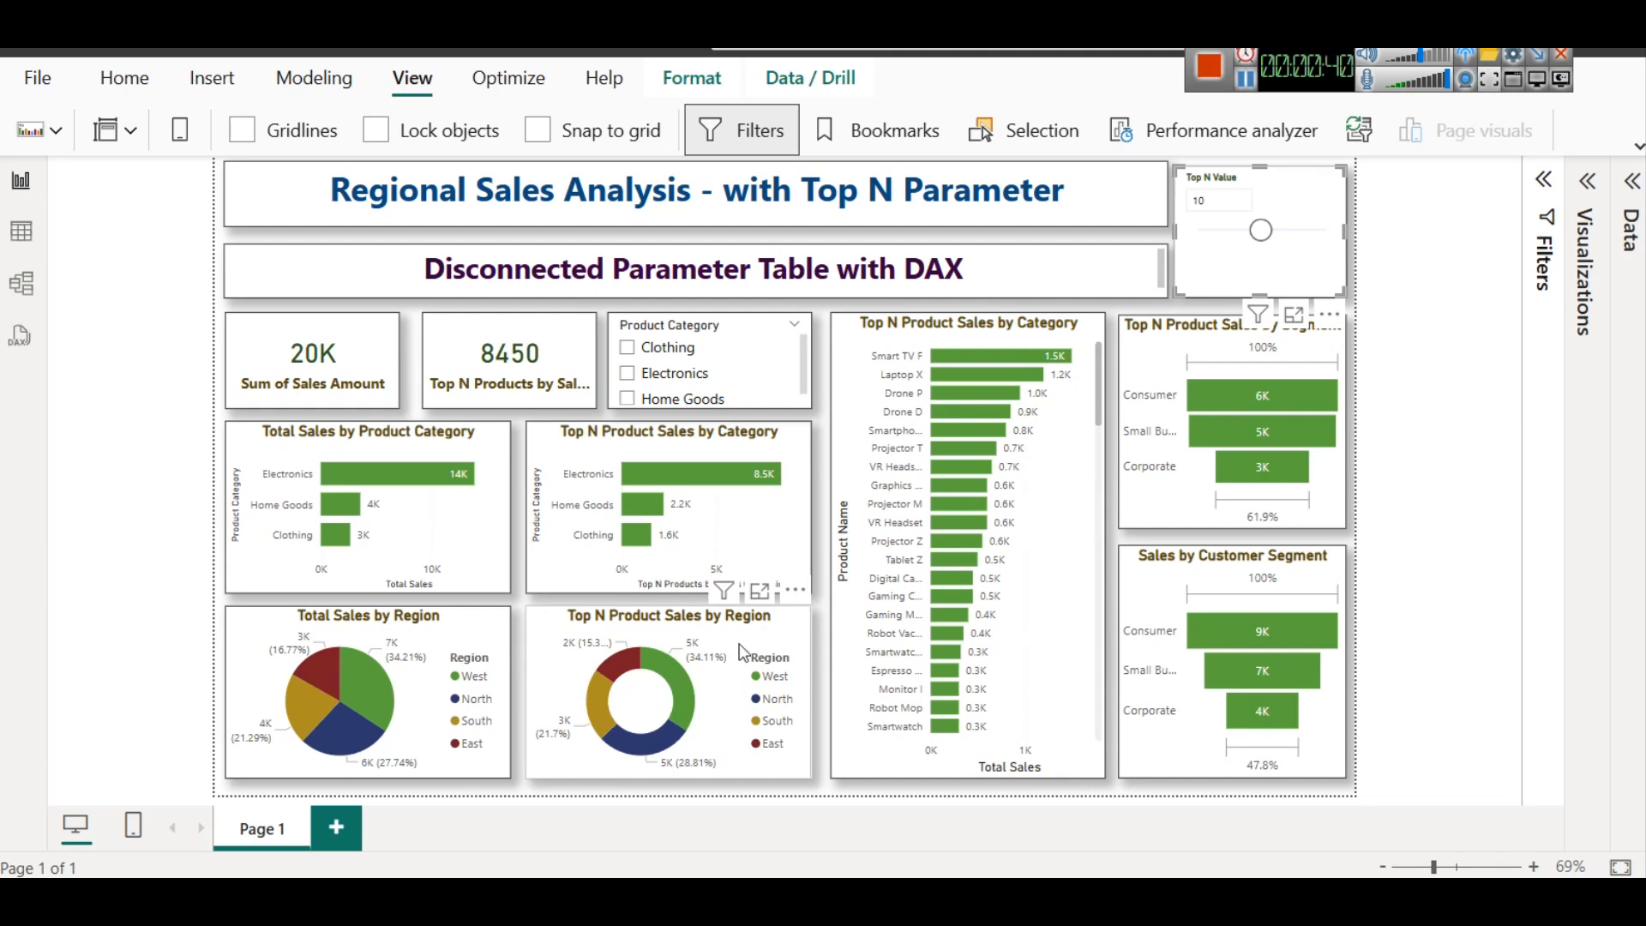
Test the Top N Value slicer at 18 and 20, and return it to 10
click(1176, 338)
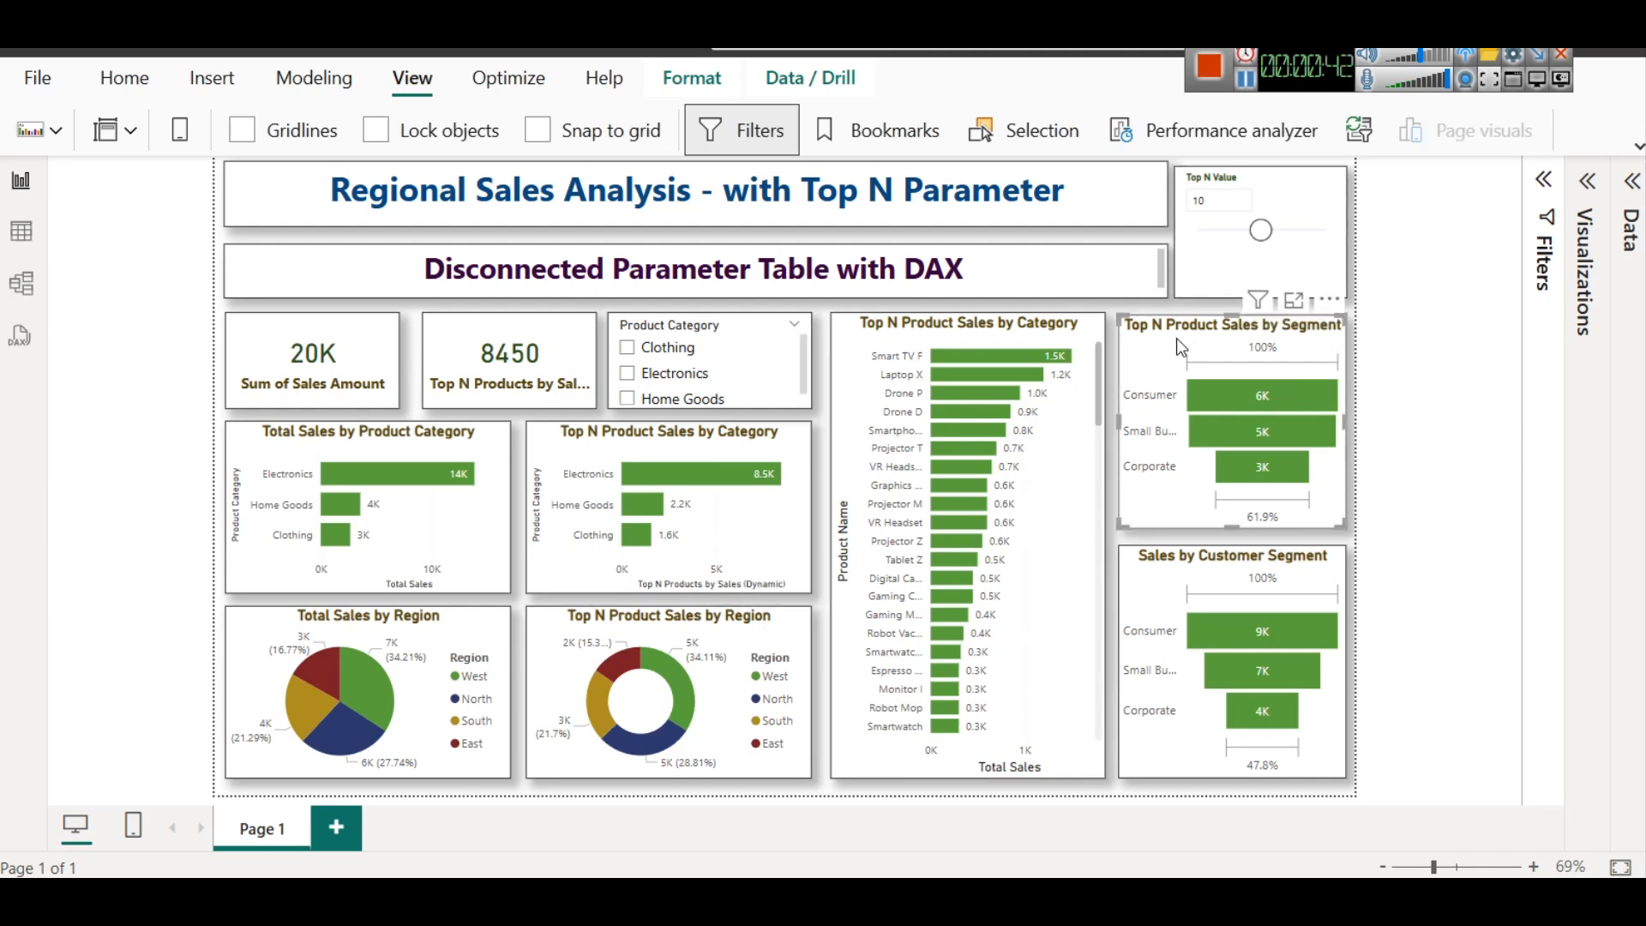
mouse_move(1218, 403)
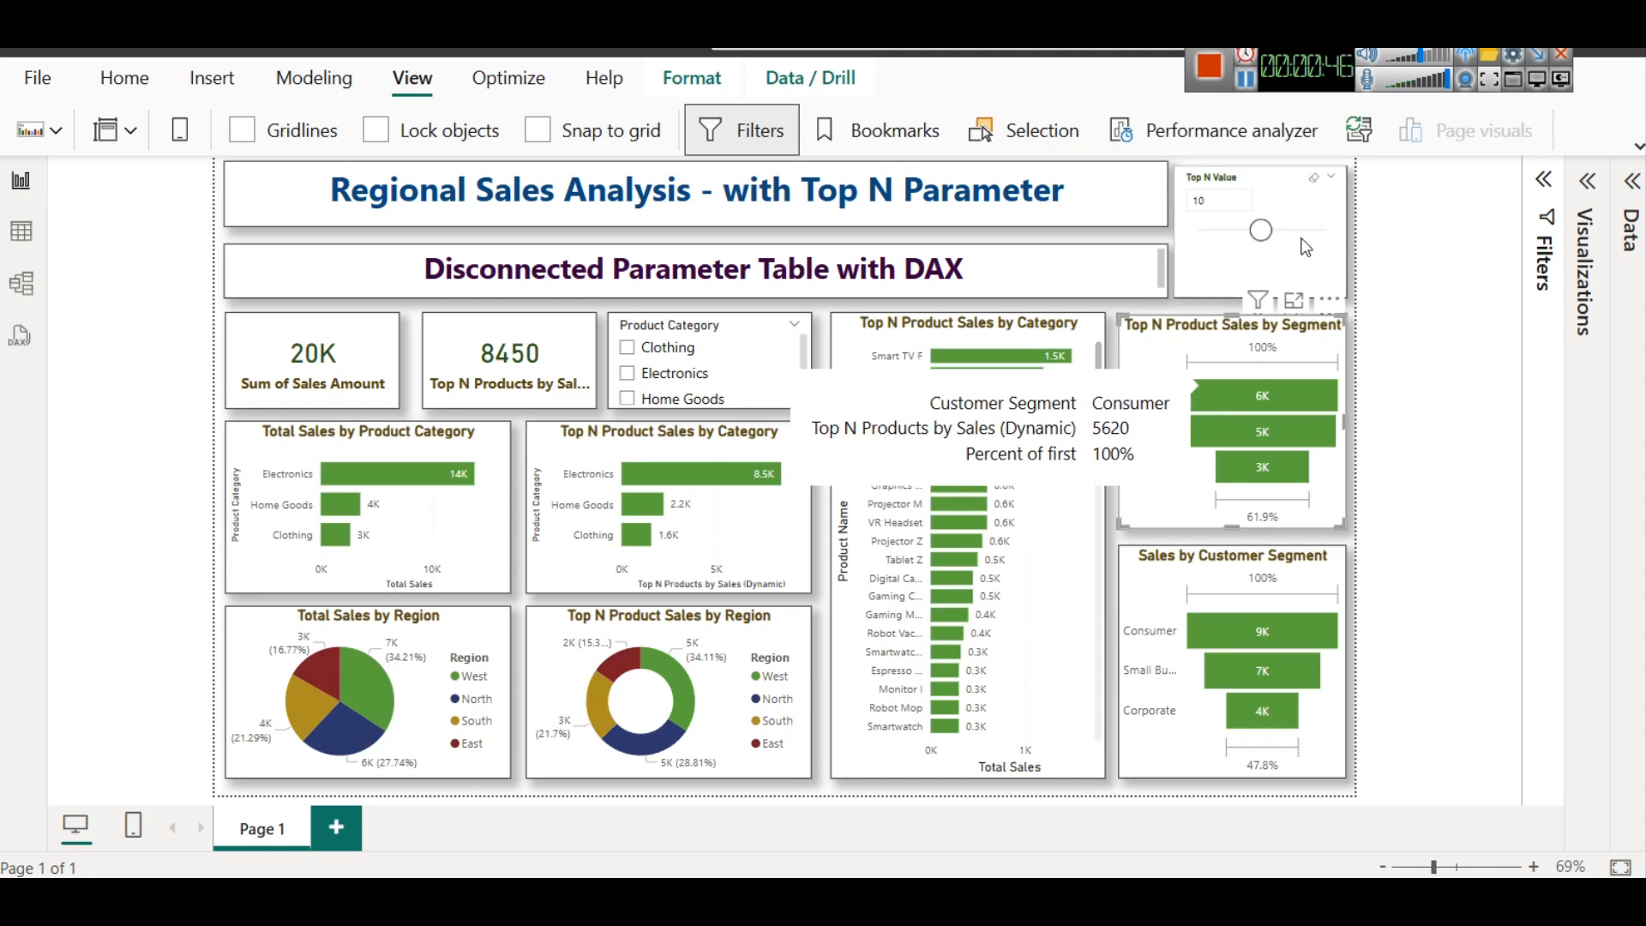
drag(1260, 229, 1312, 231)
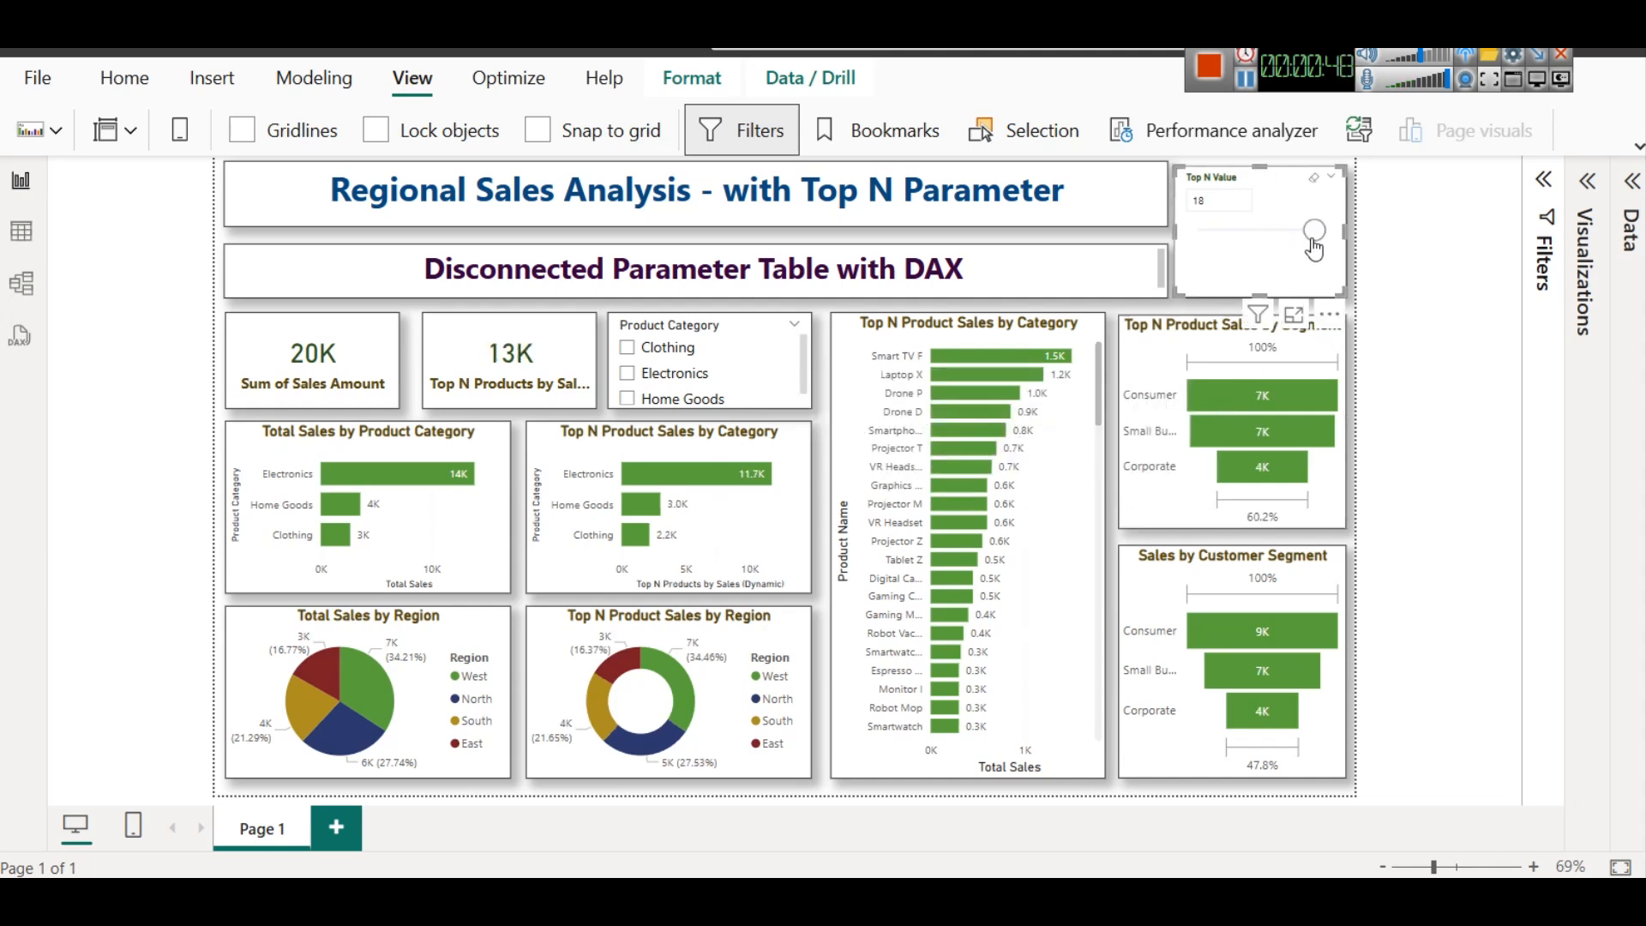
drag(1315, 230, 1335, 255)
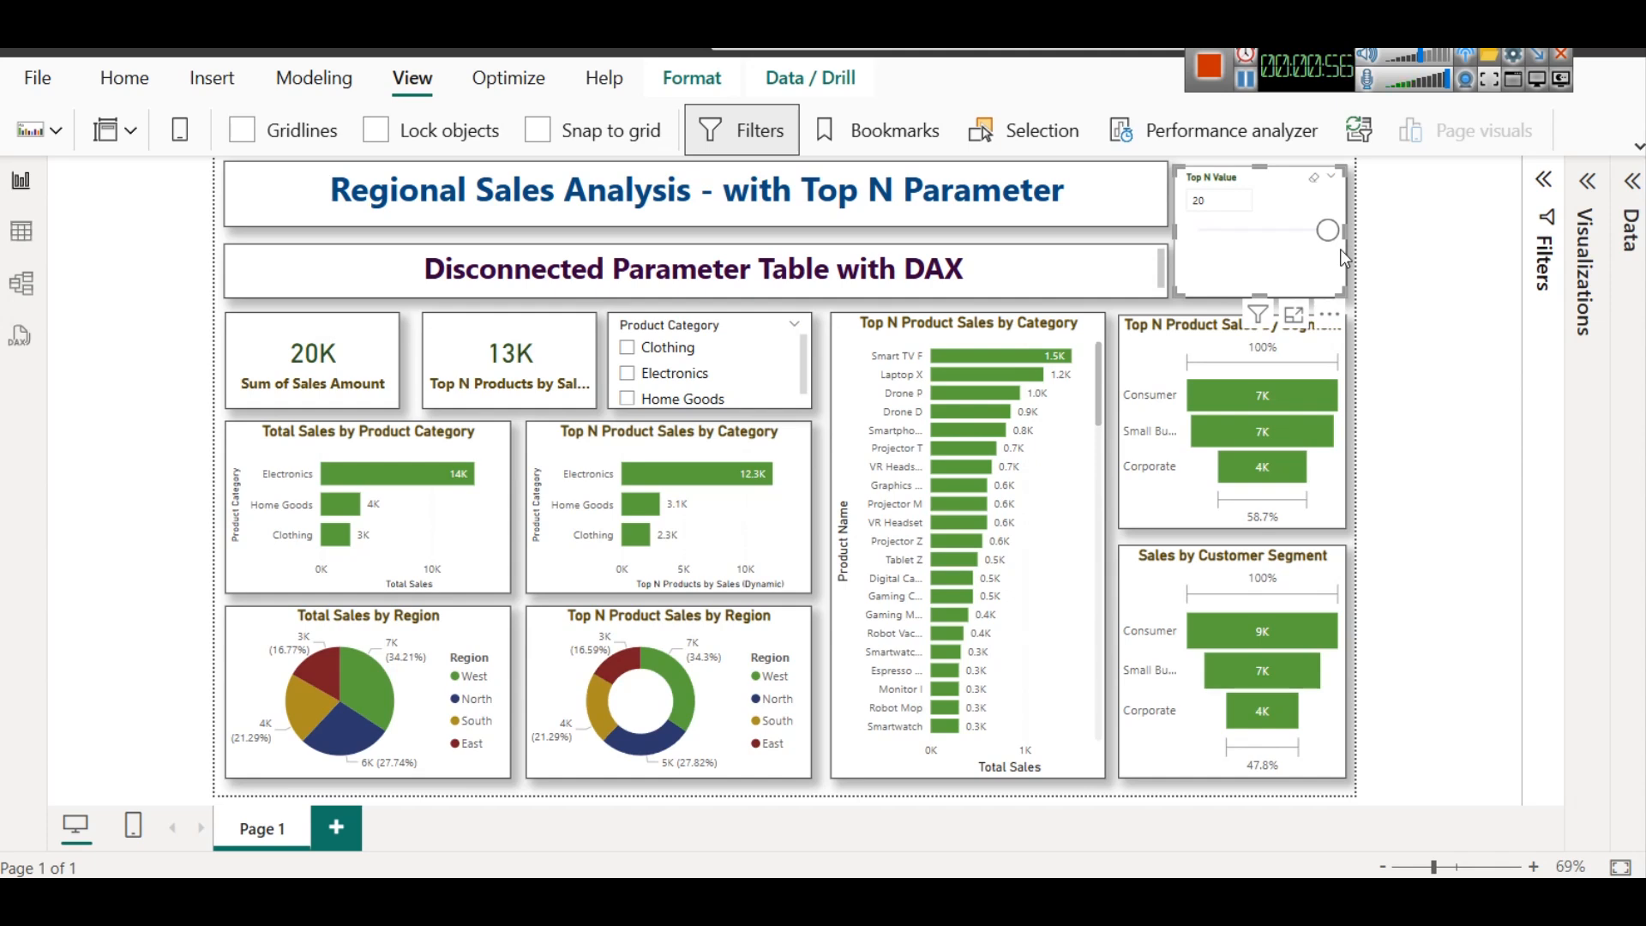
drag(1329, 232, 1265, 238)
Inspect the formulas of the Top N Value table and the Top N Products by Sales (Dynamic) measure
click(1632, 182)
click(1525, 657)
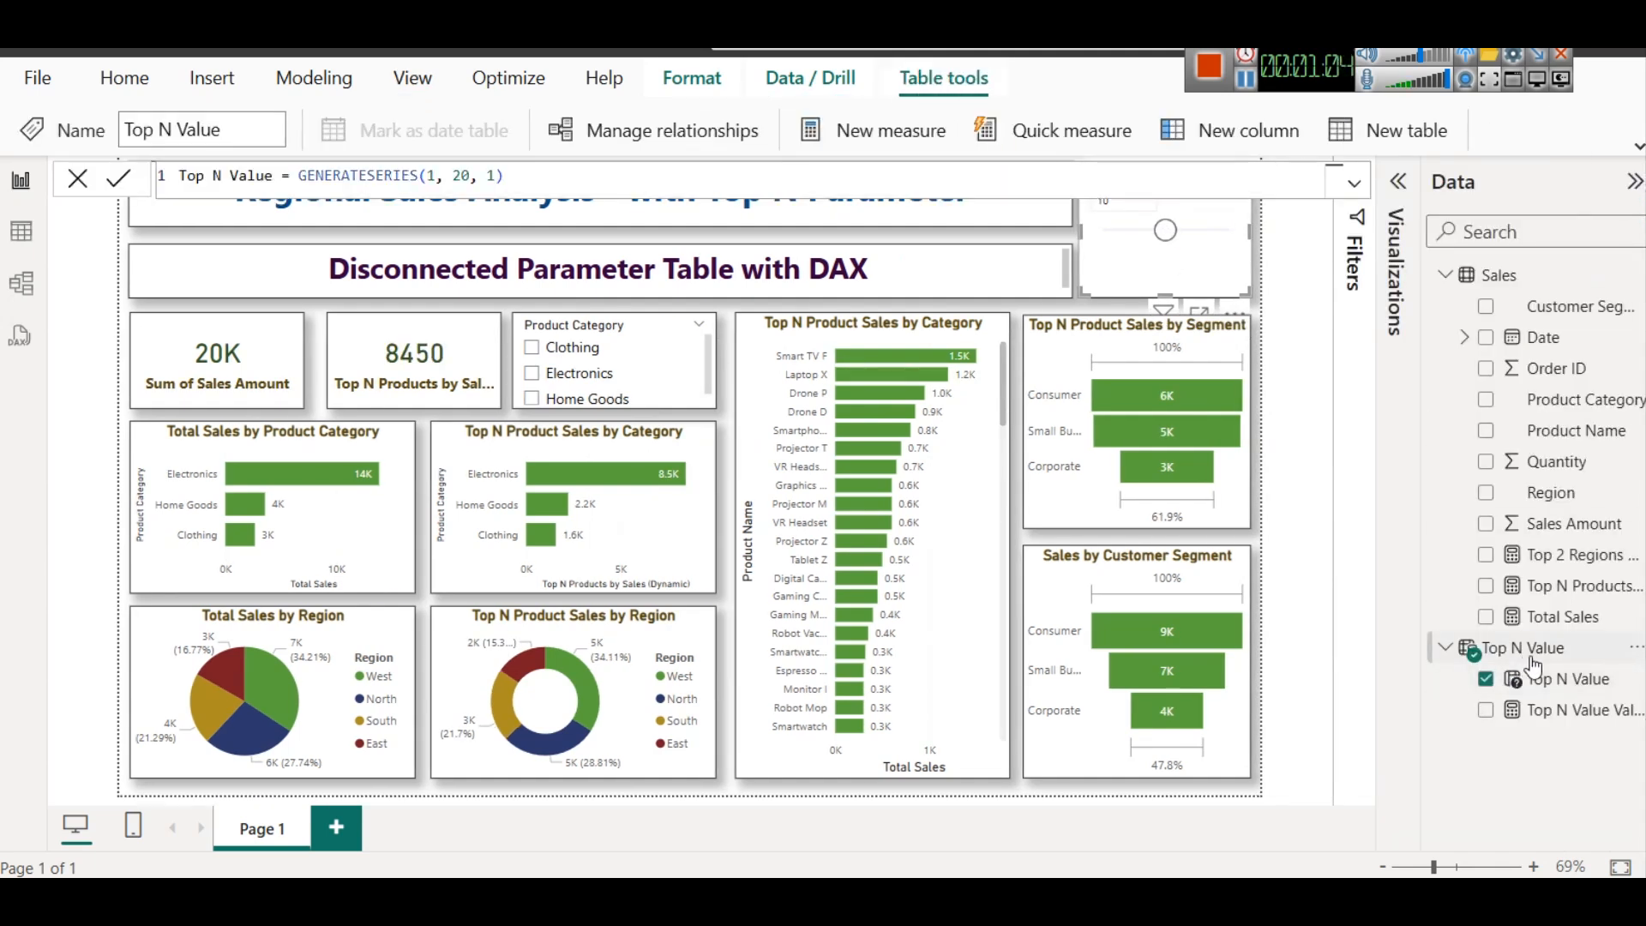
click(1582, 586)
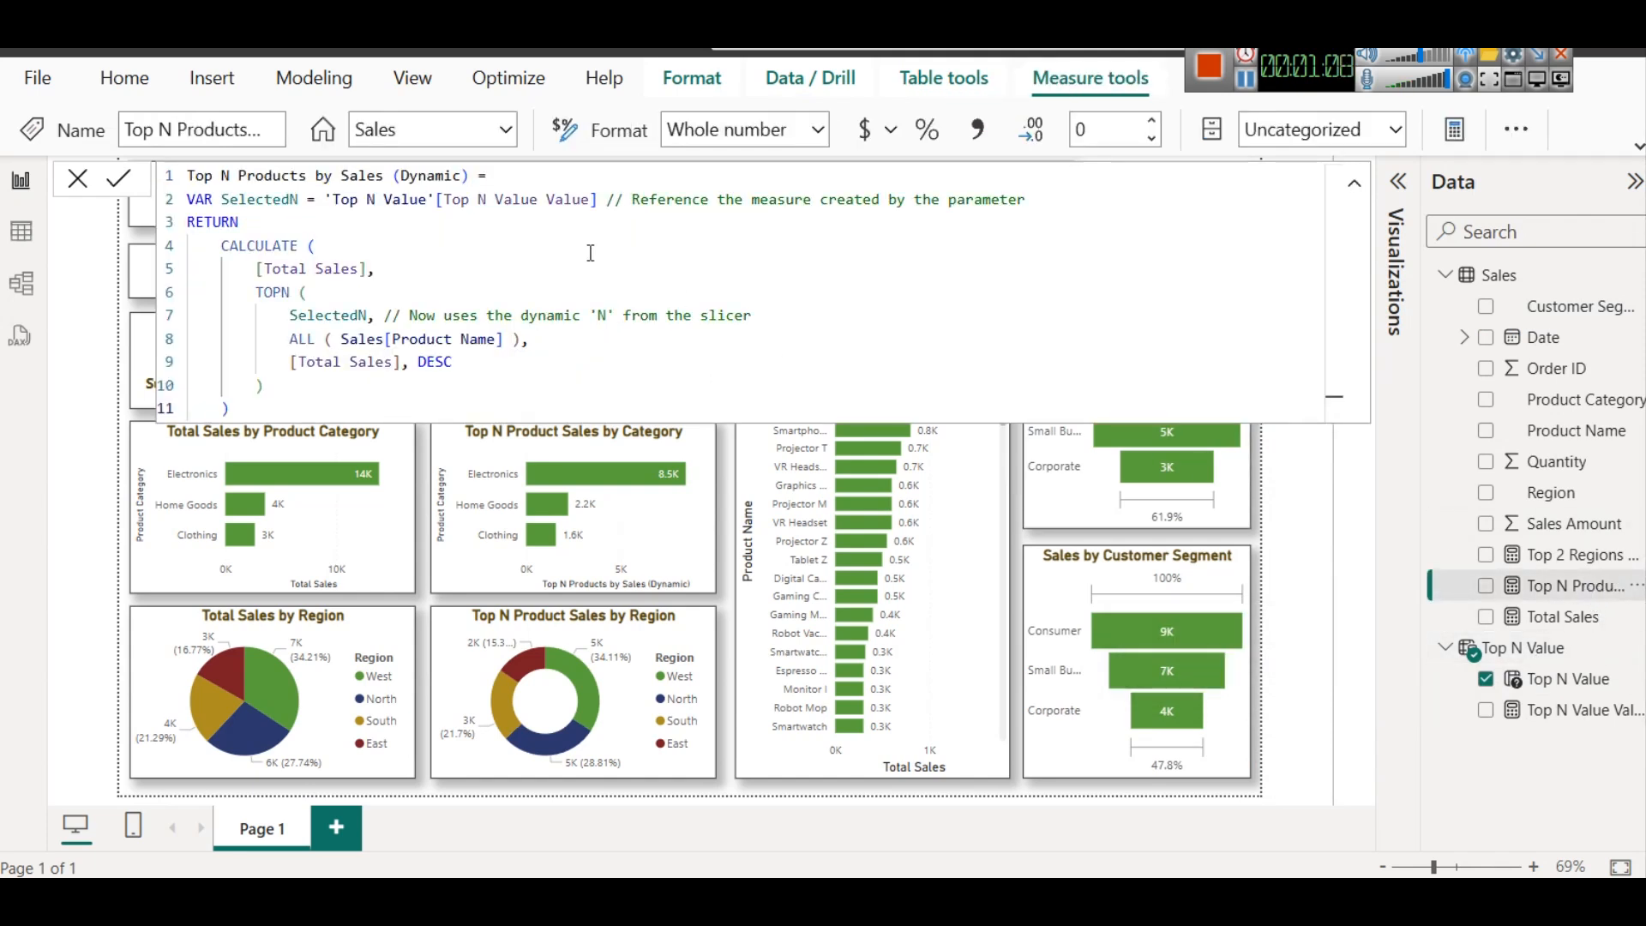
click(1307, 539)
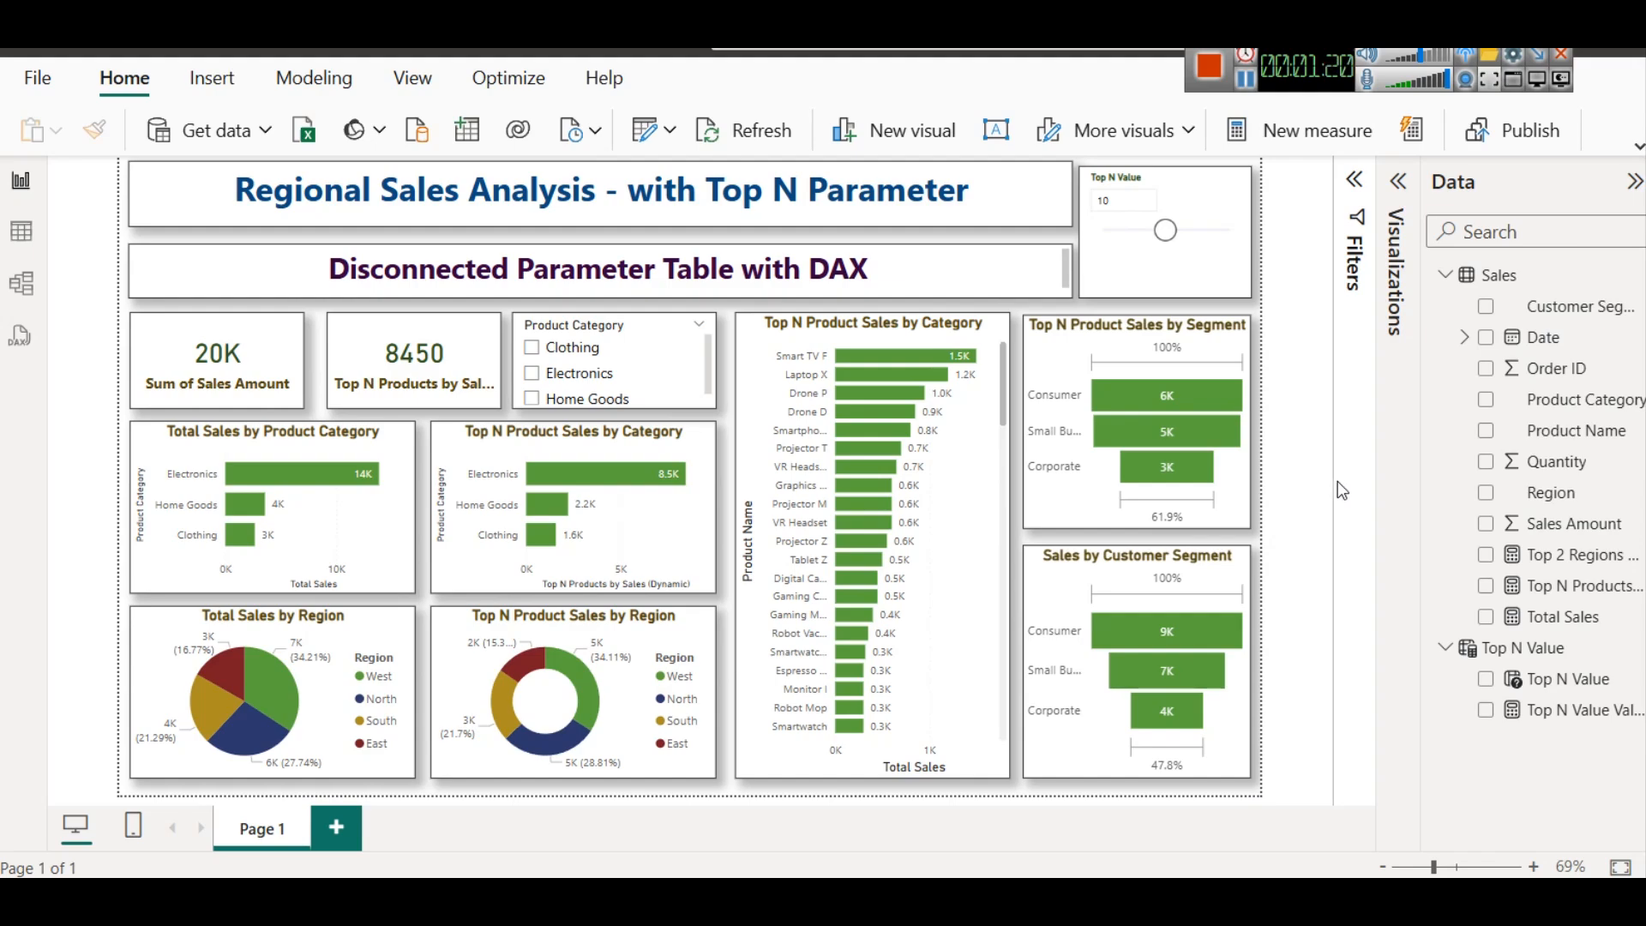
click(1211, 77)
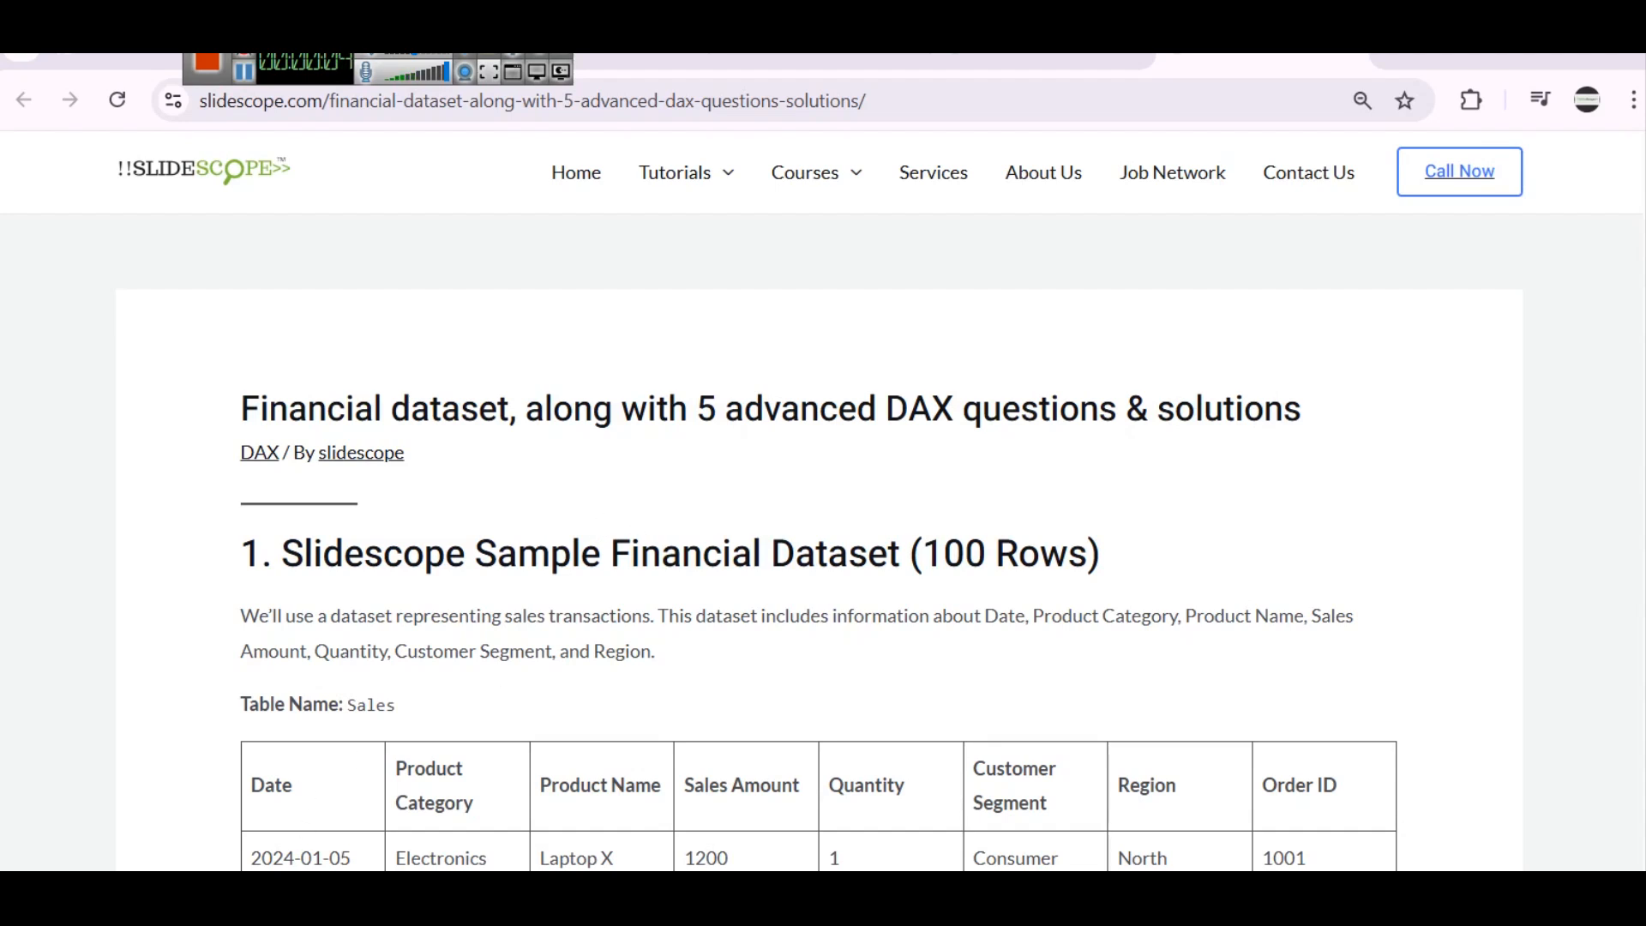
key(super+s)
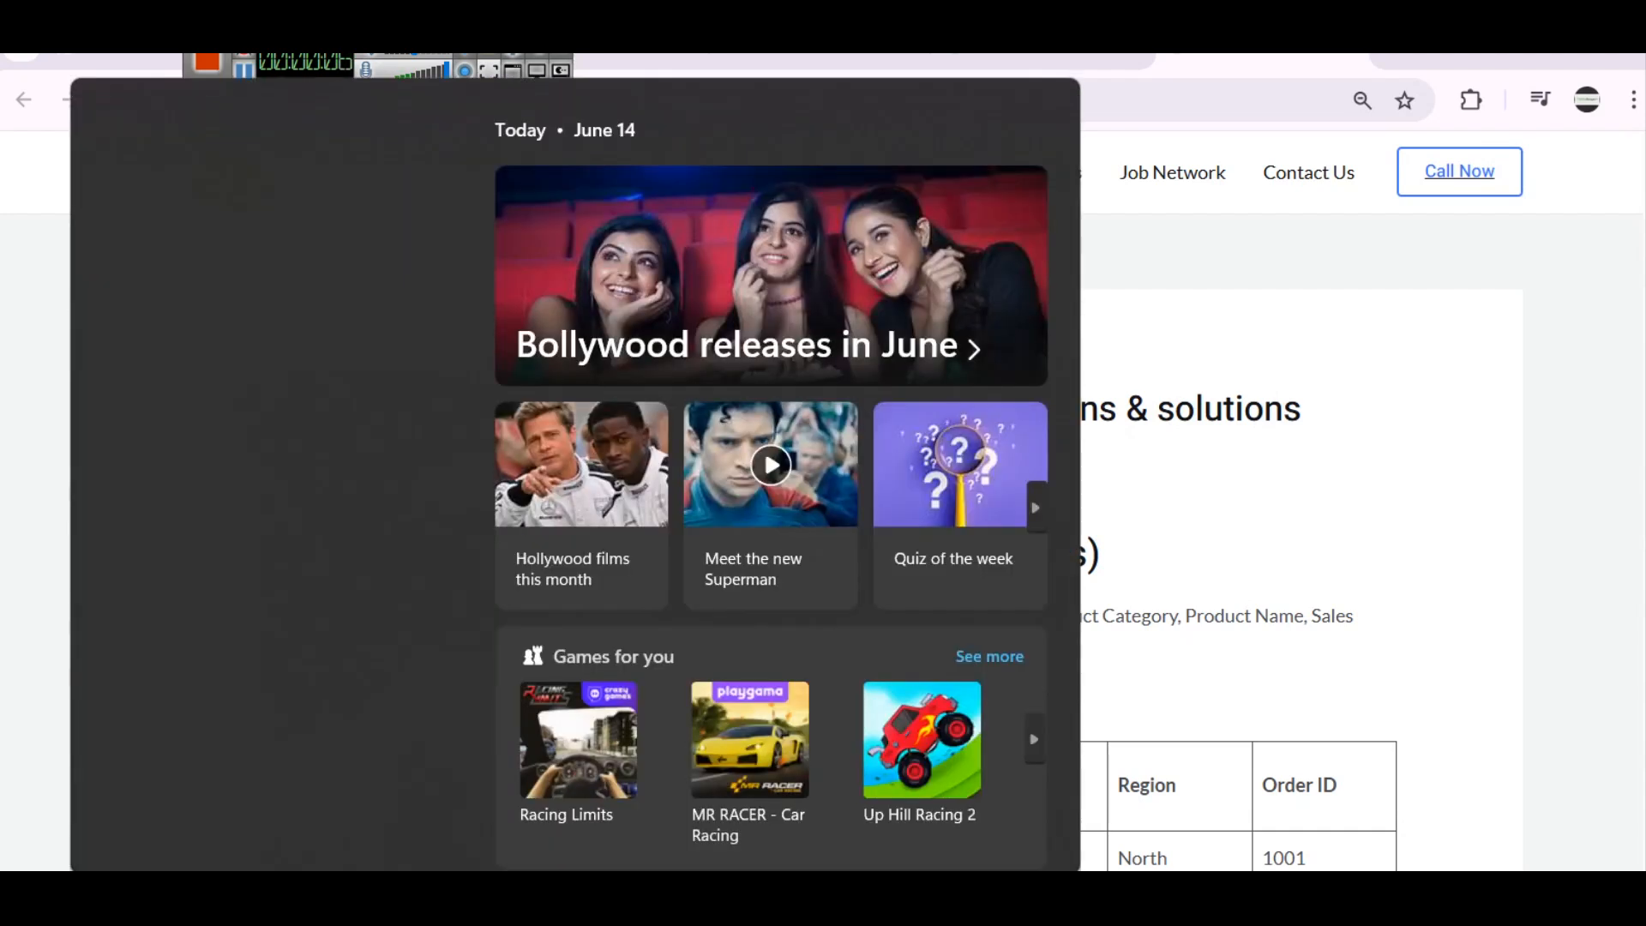
text(power bi)
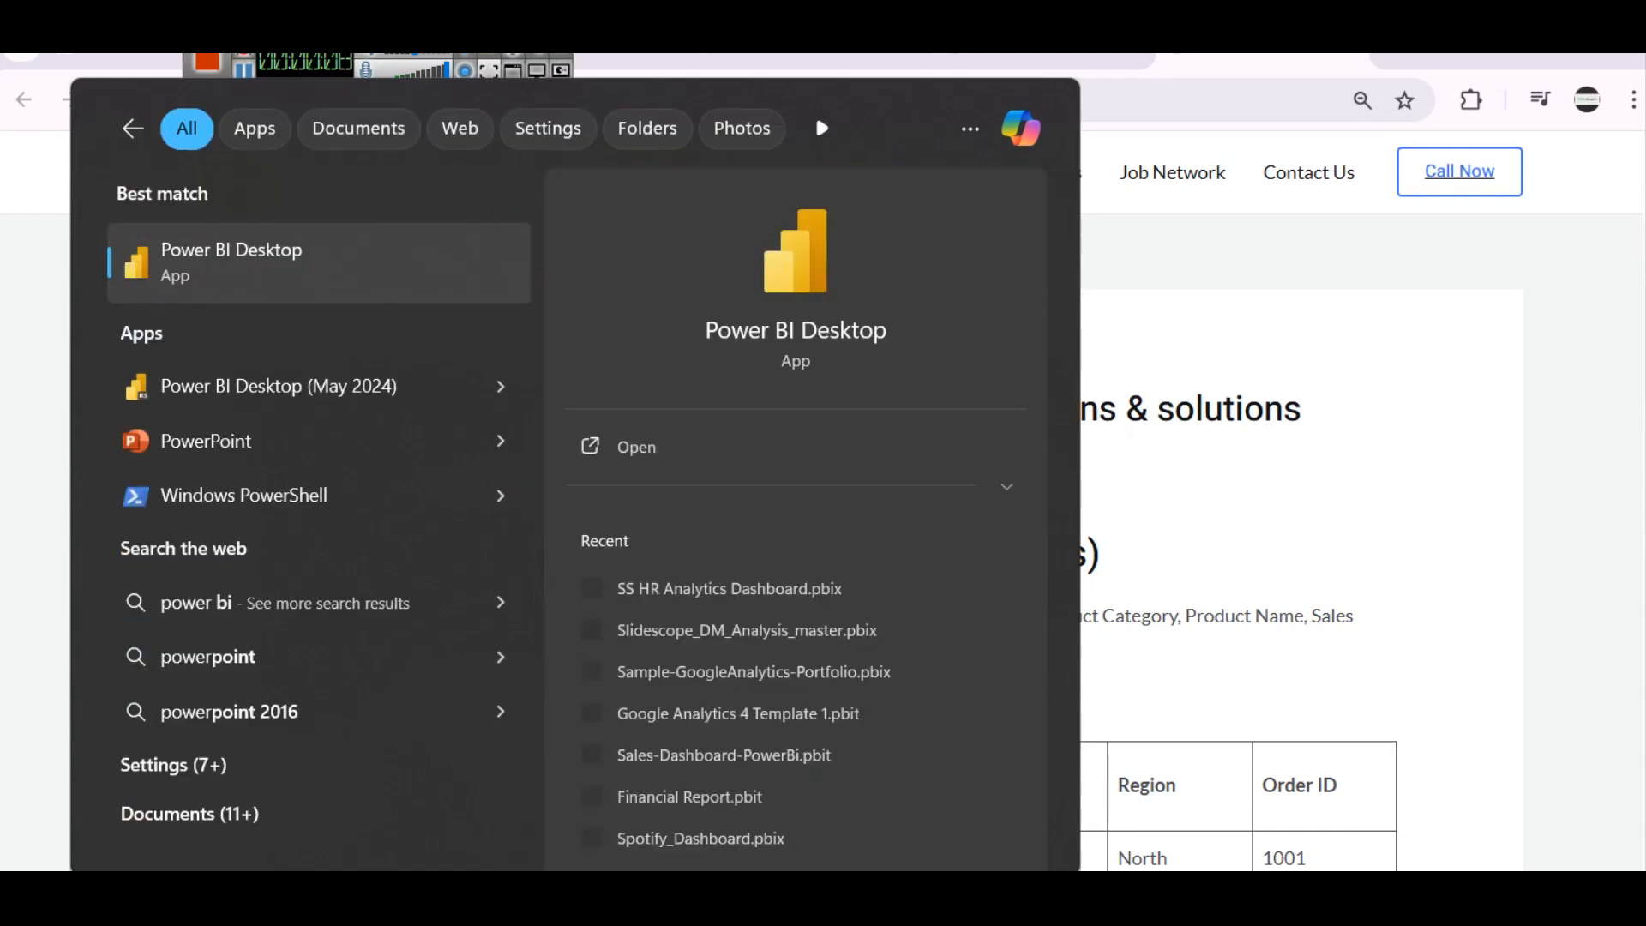
click(1346, 441)
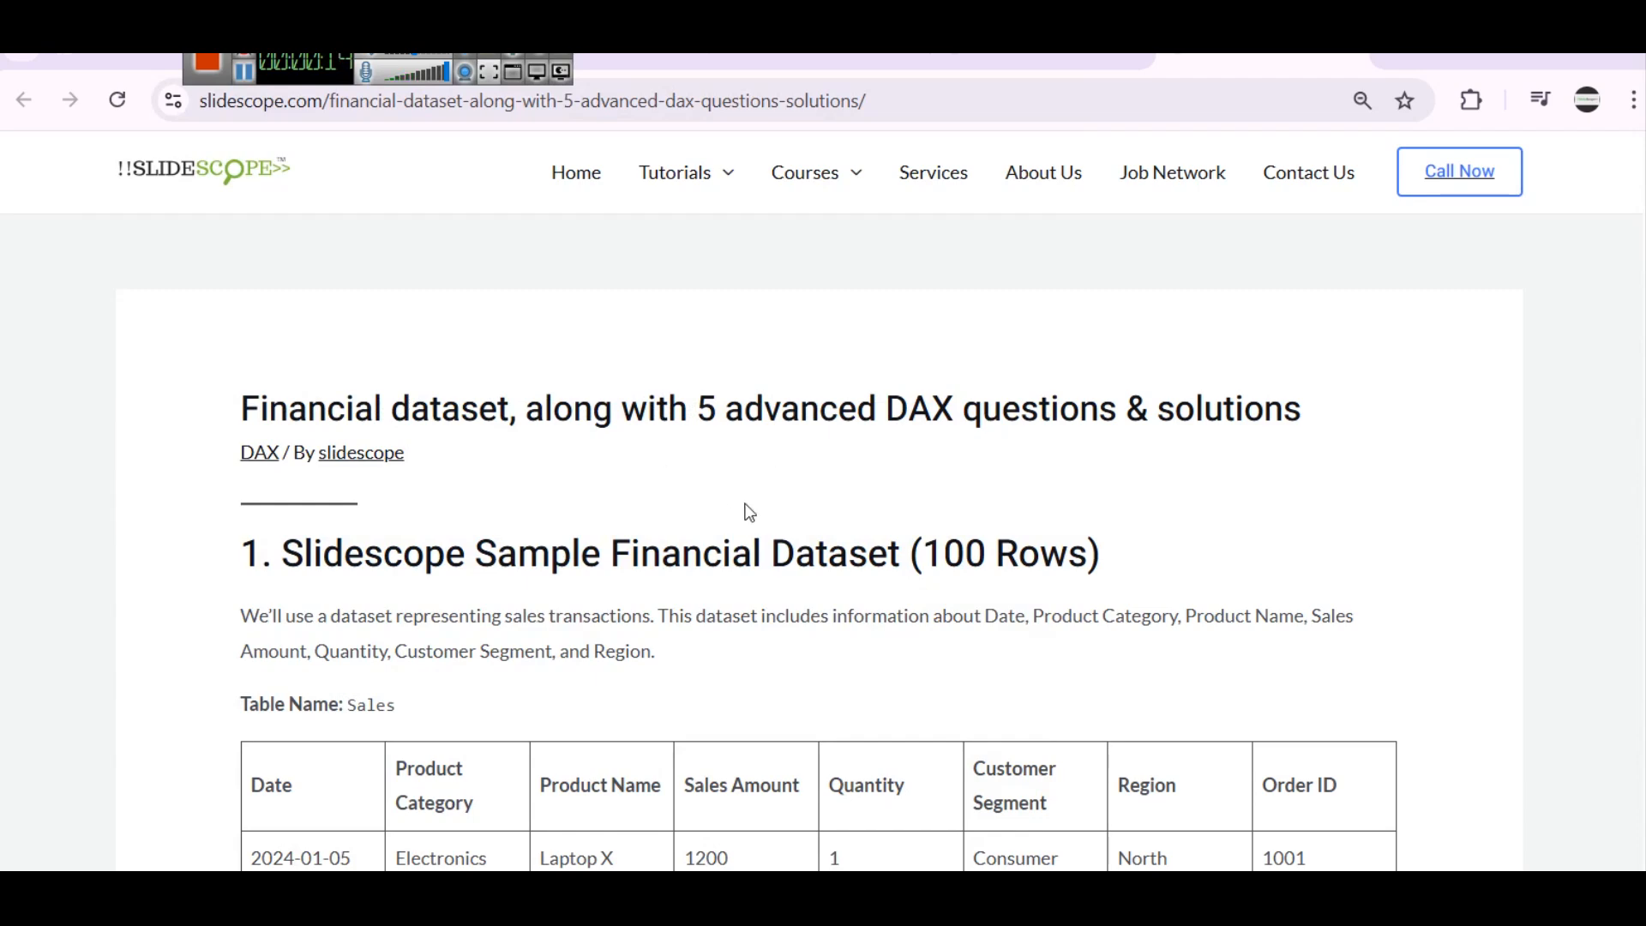
Find Question 3 on Top N Products by Sales in the article and open its link on creating a disconnected Top N table
scroll(746, 507, down, 15)
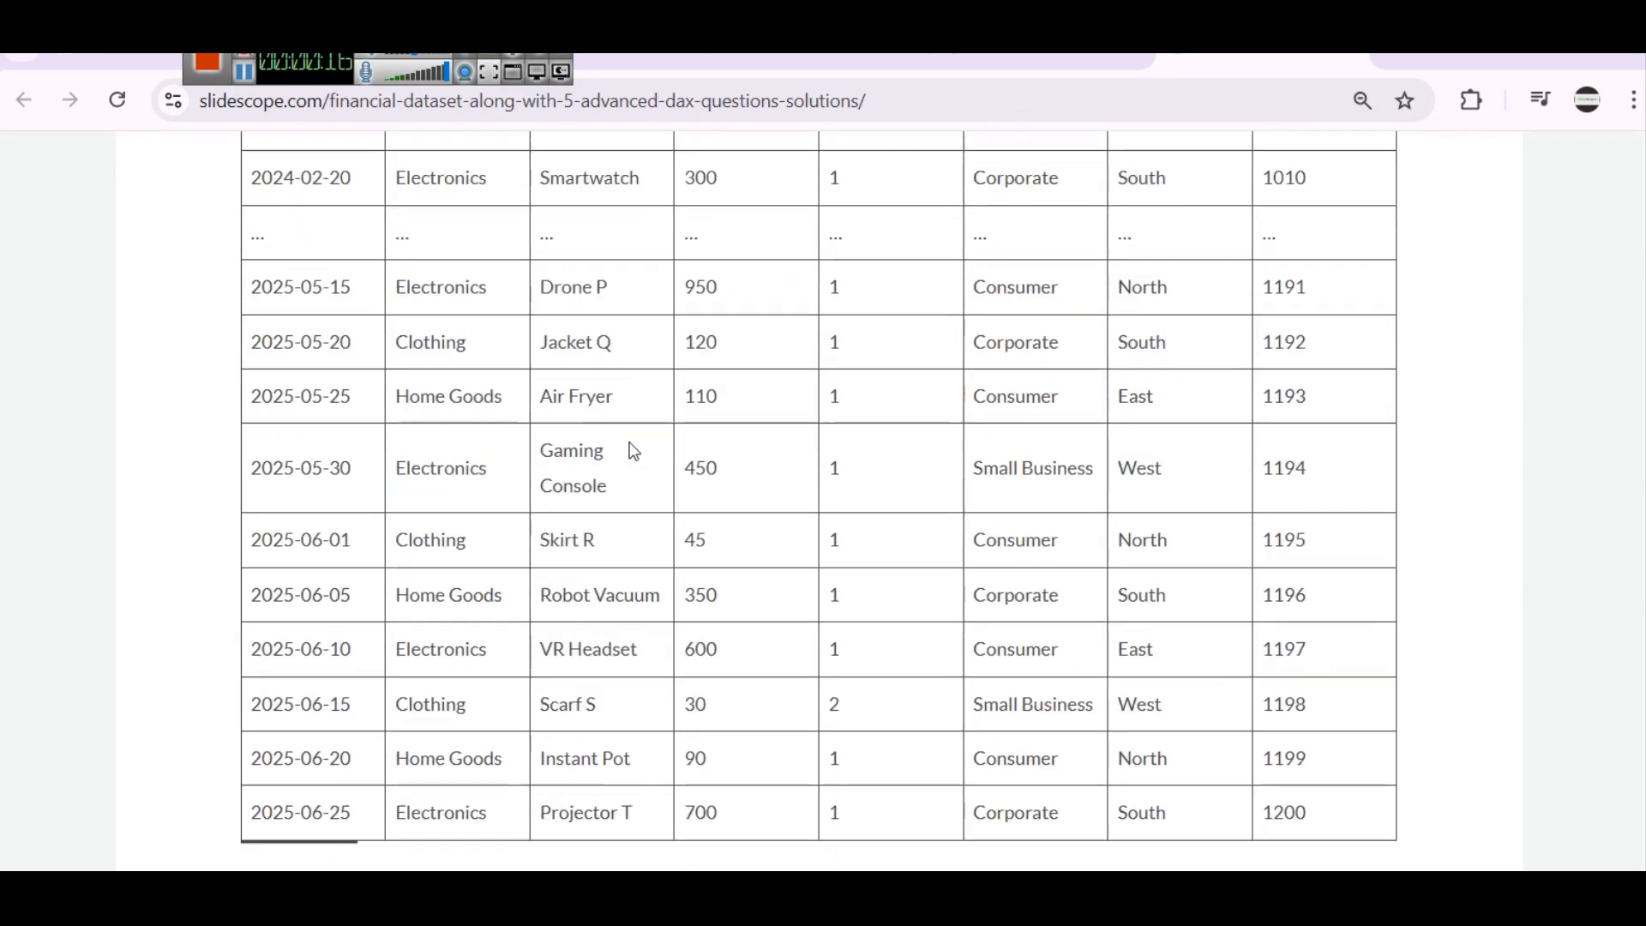
scroll(600, 418, down, 15)
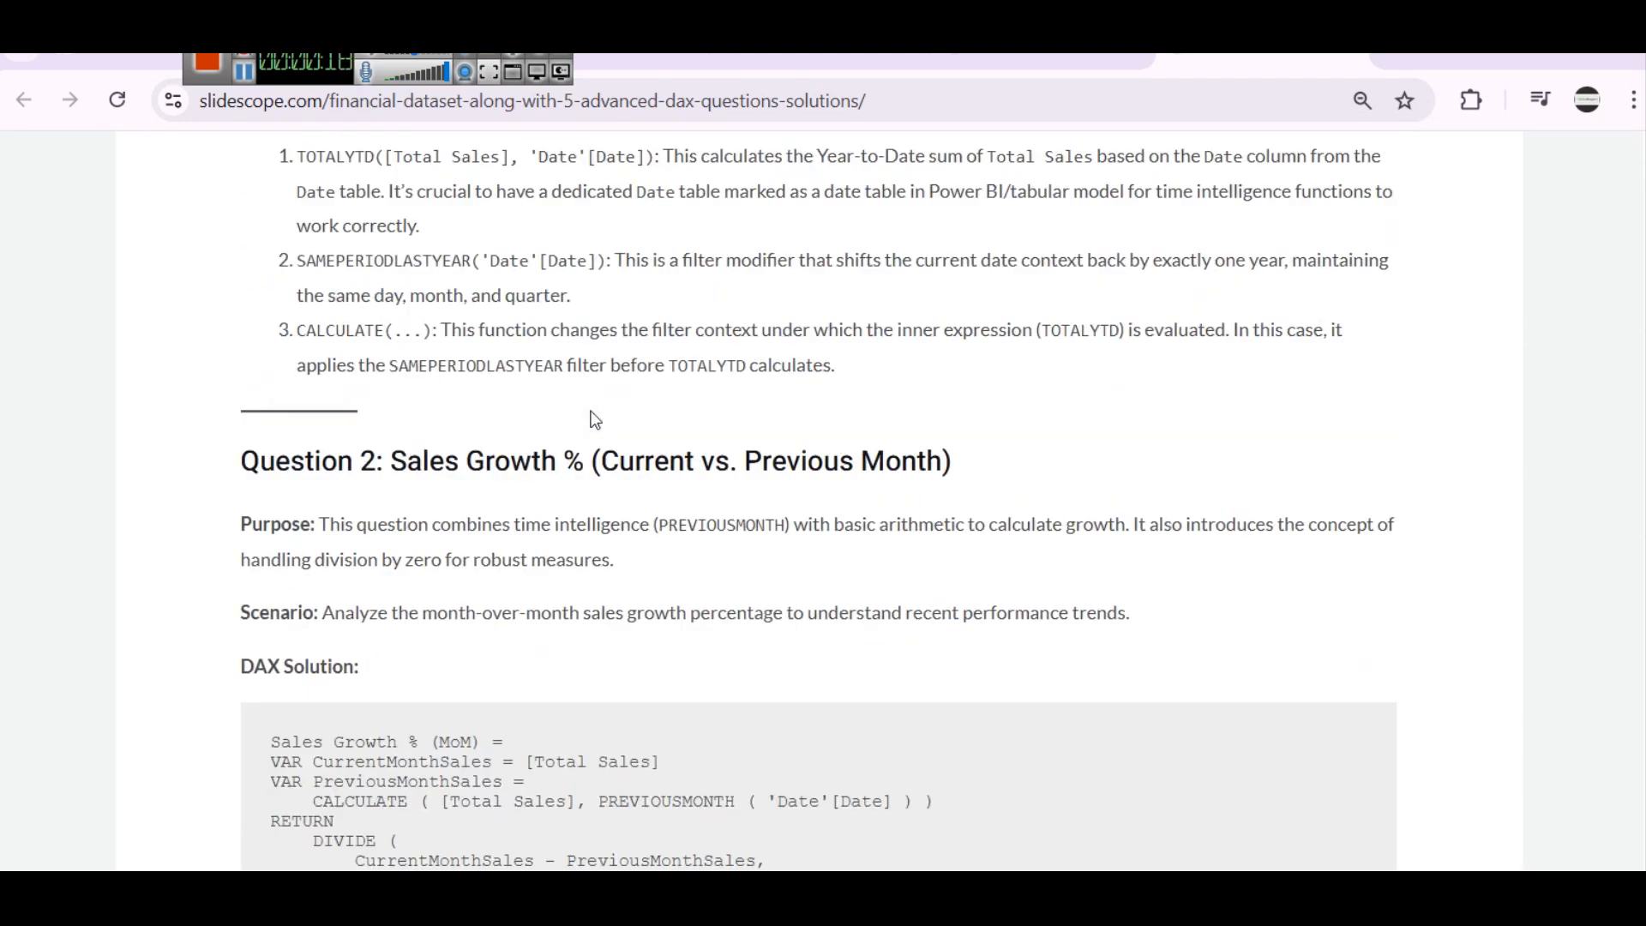
scroll(591, 402, down, 7)
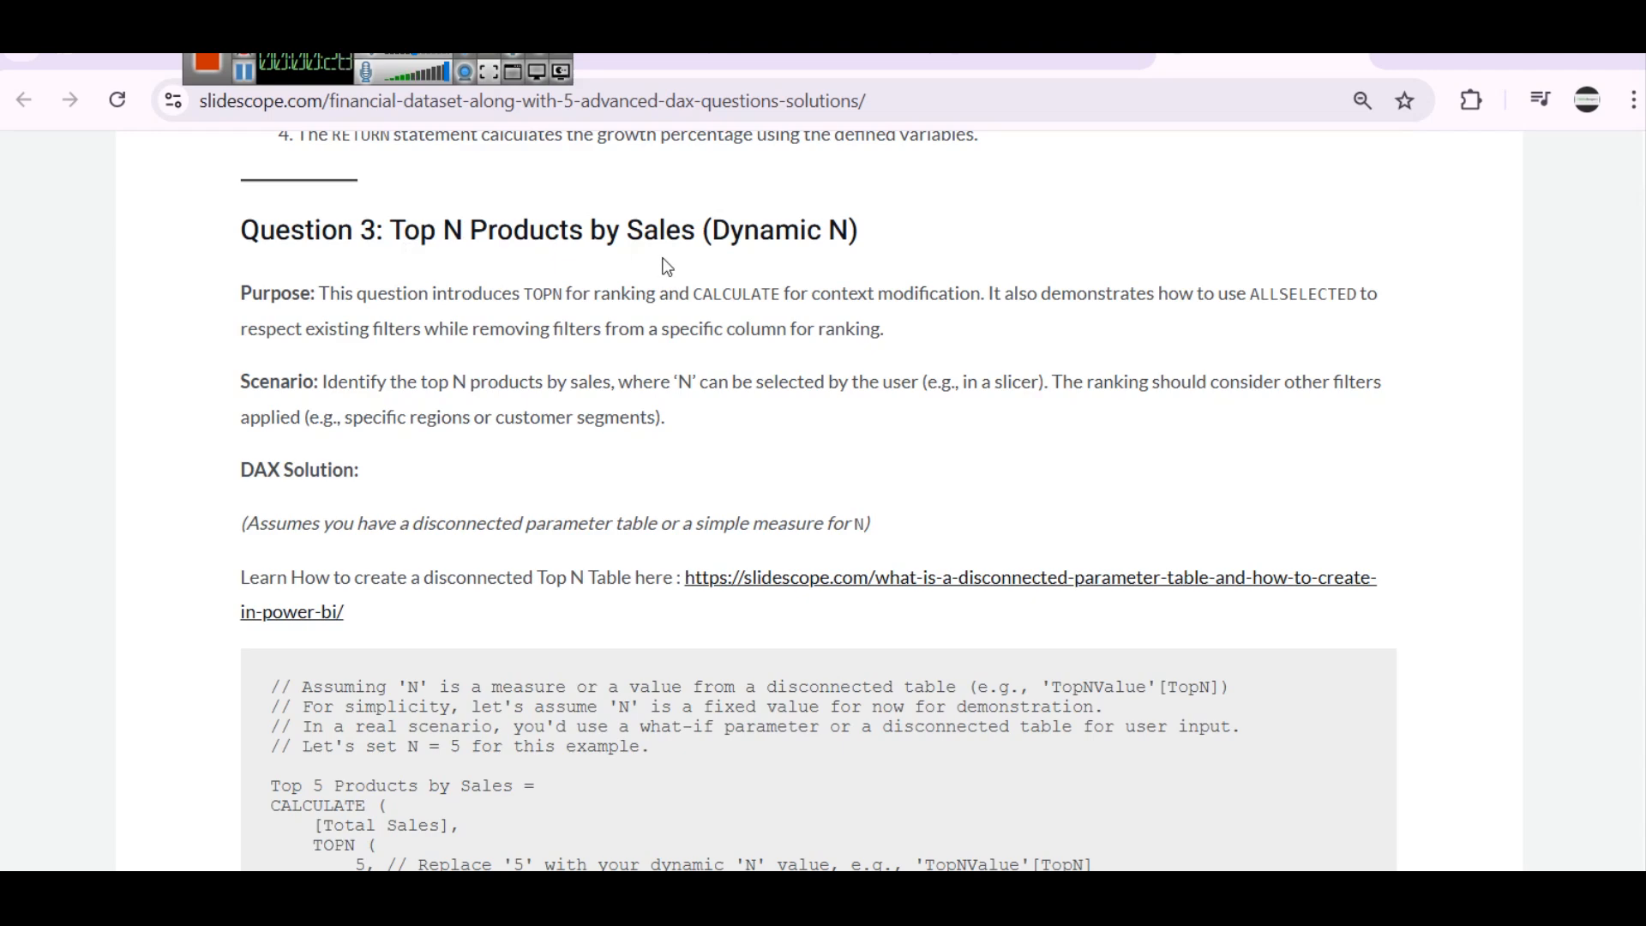
scroll(686, 300, down, 3)
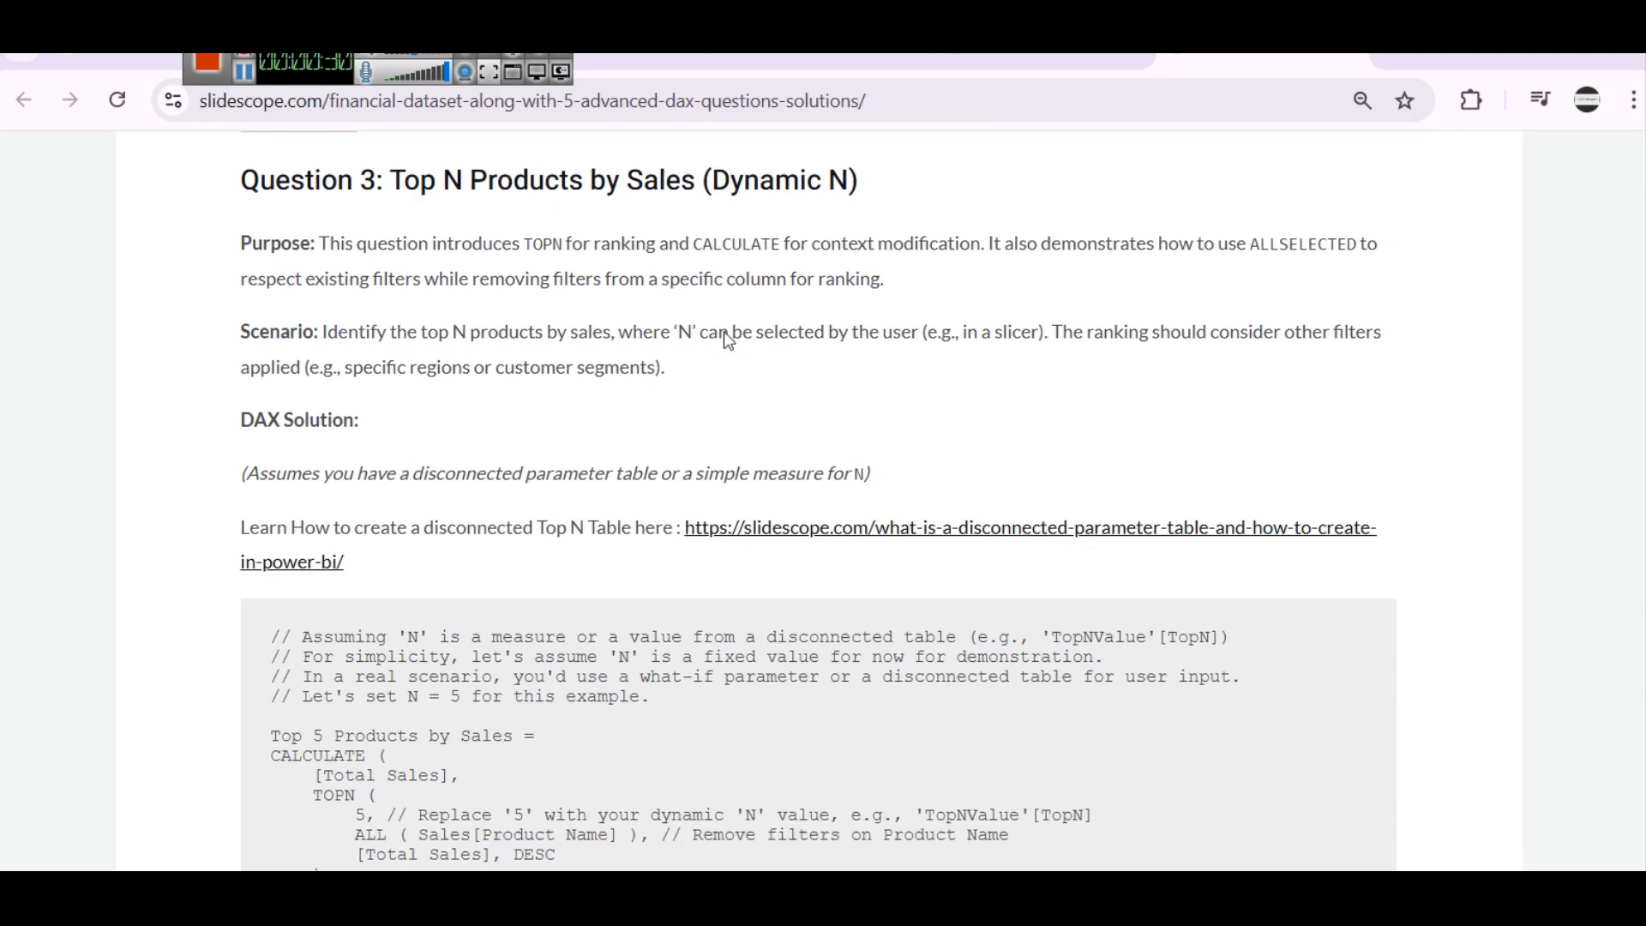
scroll(708, 330, up, 5)
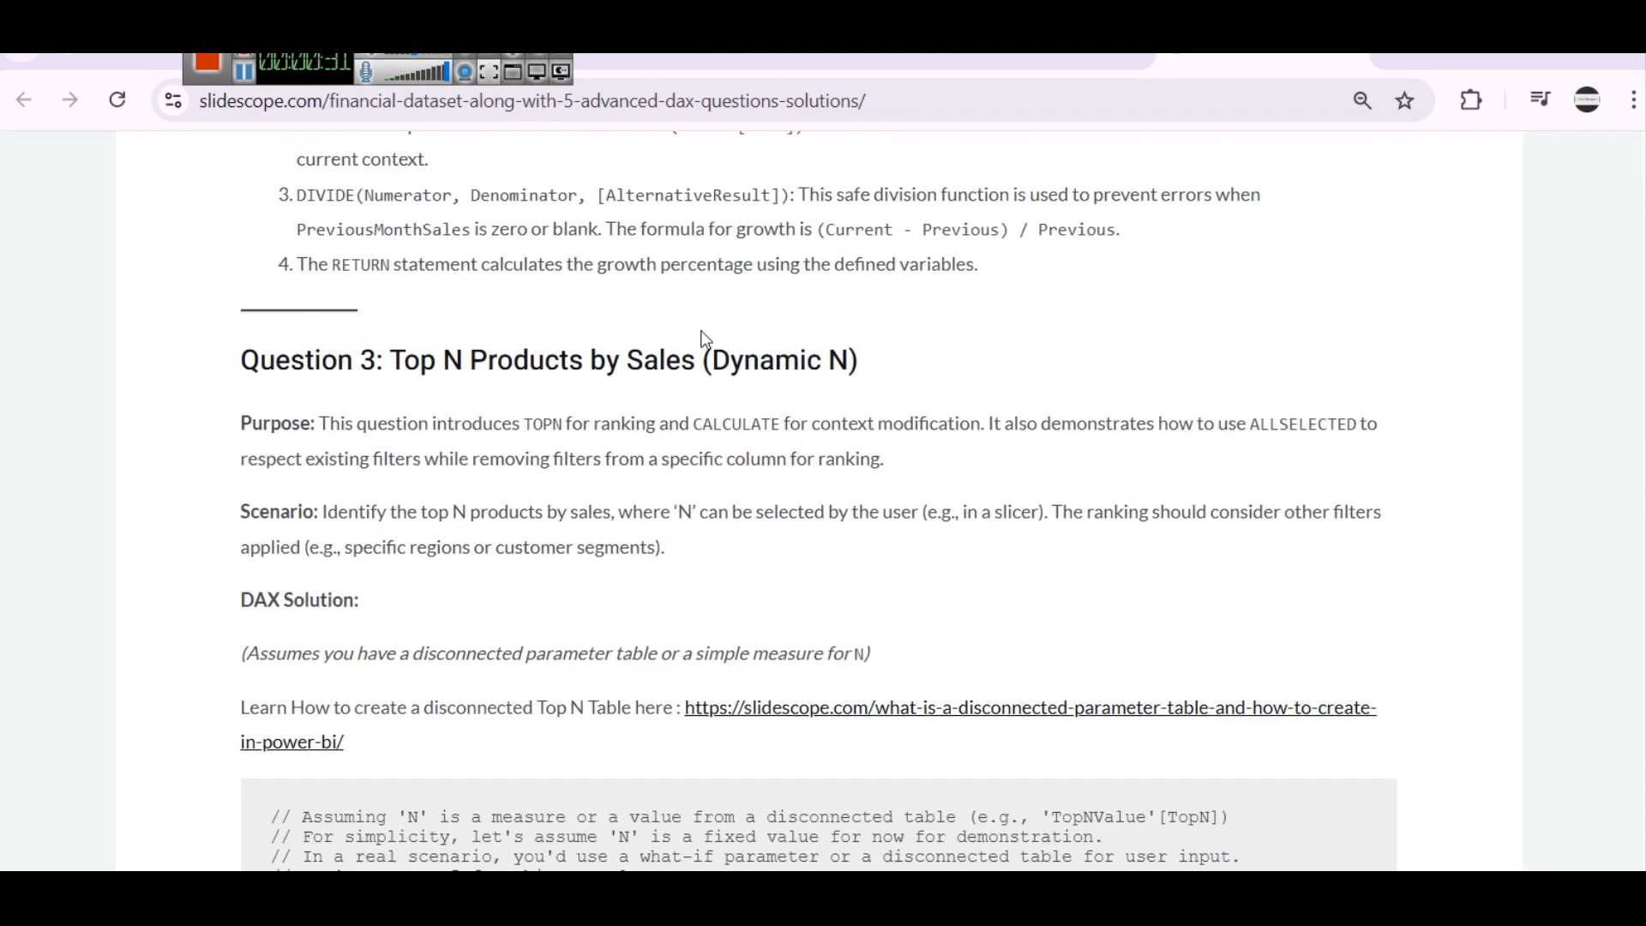
click(757, 706)
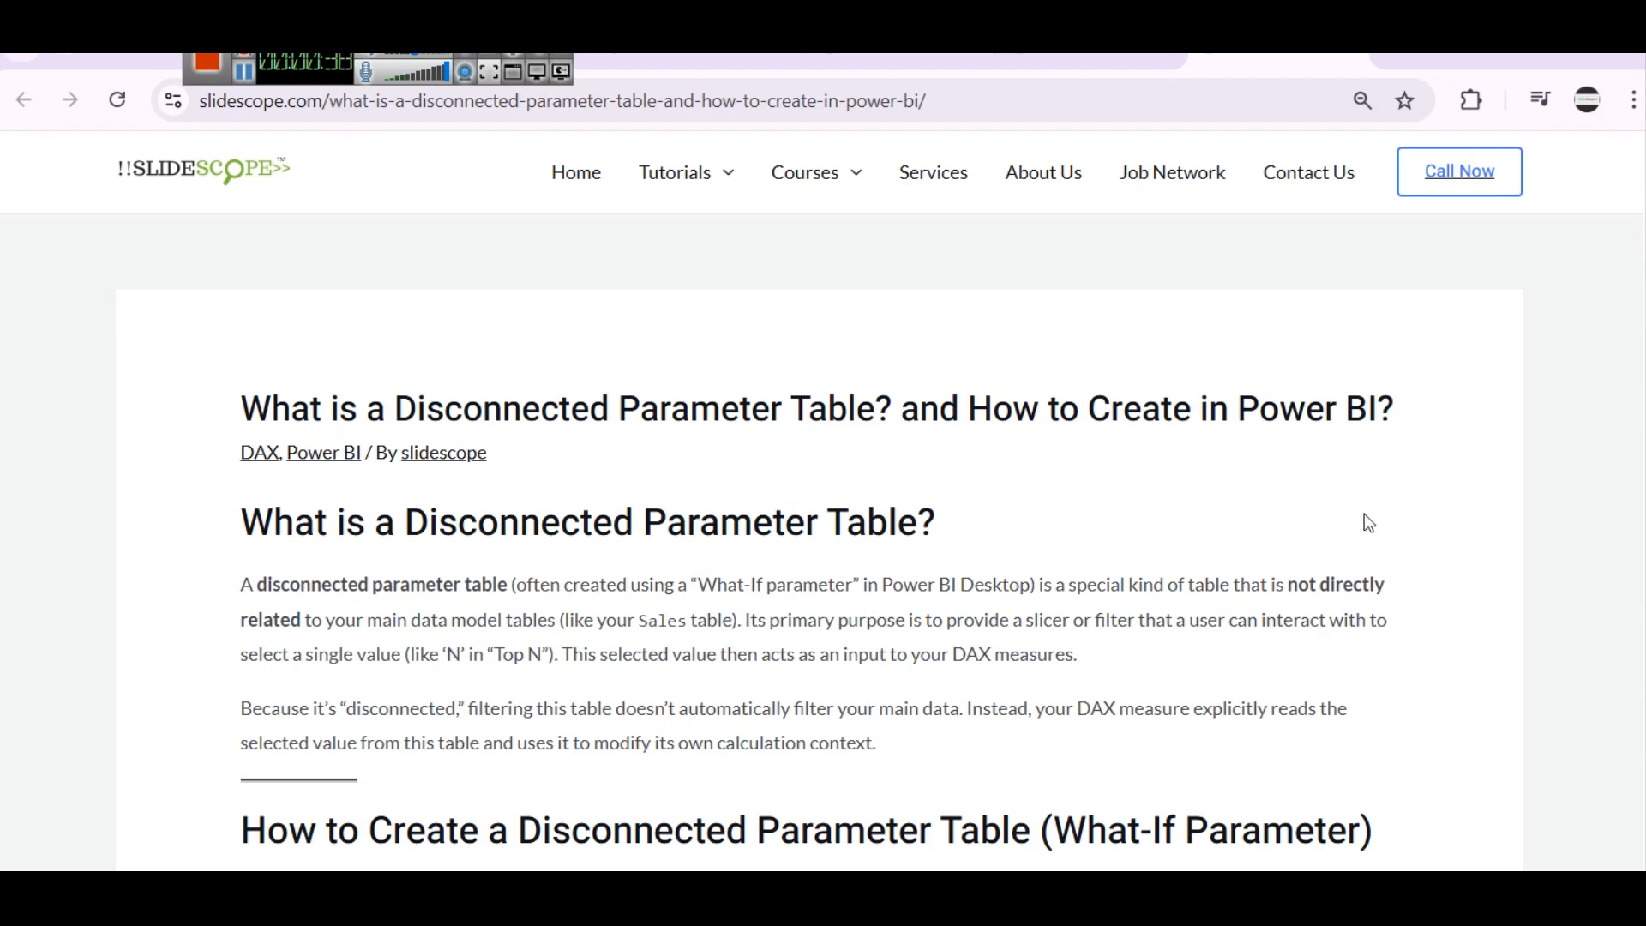
Read the guide on creating a disconnected parameter table and using it in a DAX measure
scroll(1301, 495, down, 1)
scroll(1300, 494, down, 2)
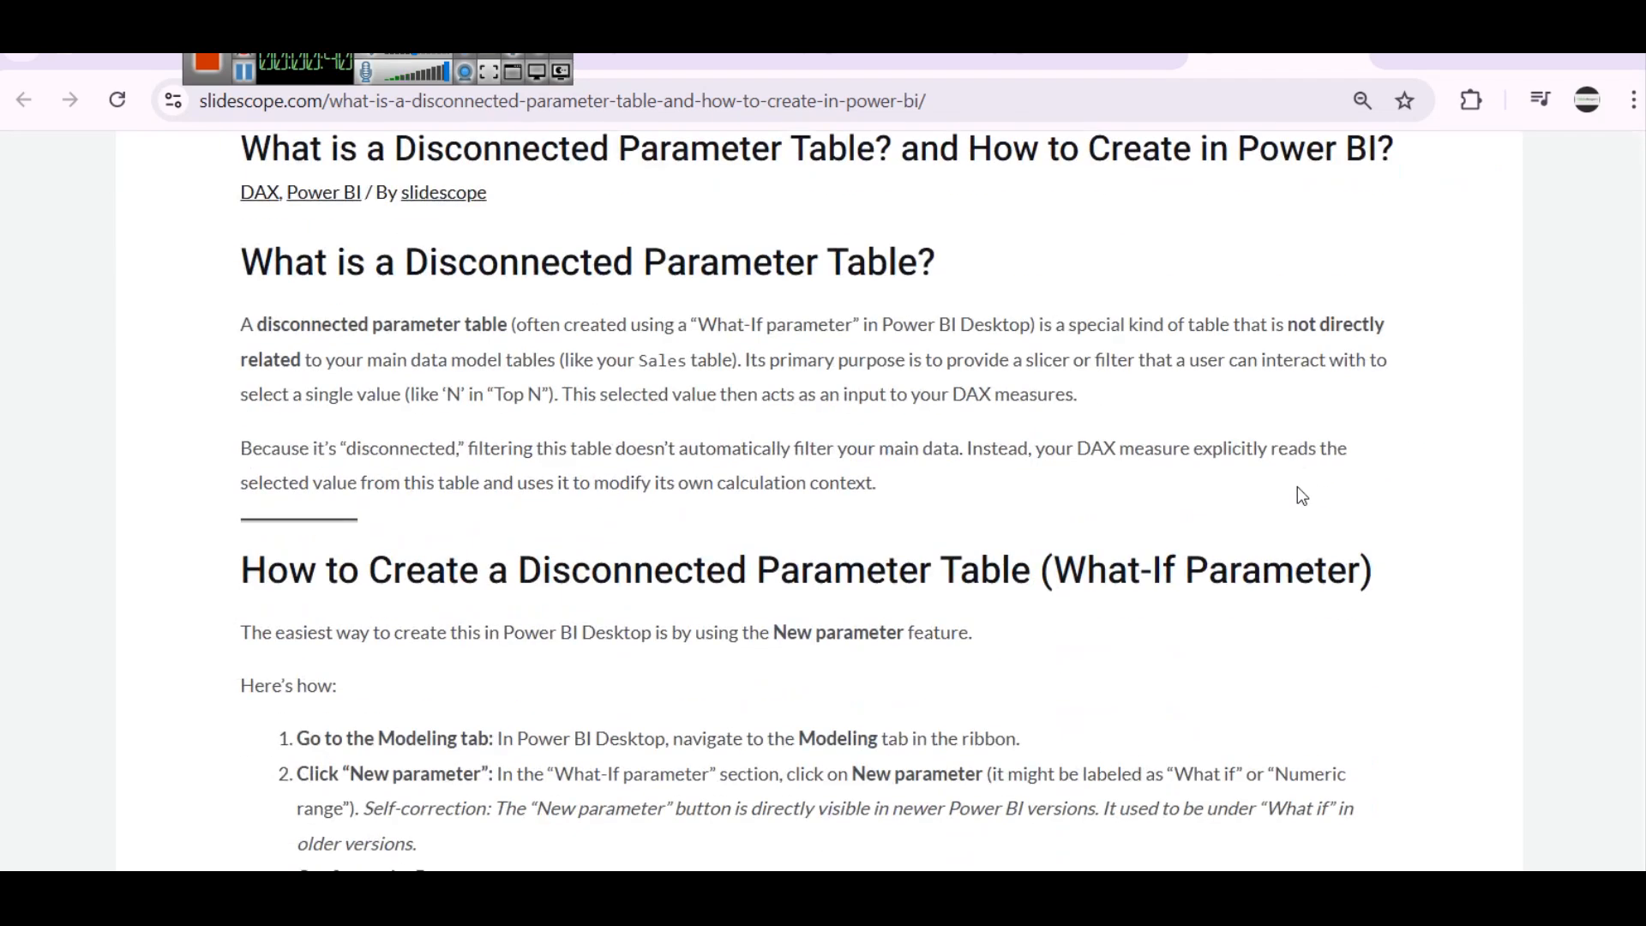
scroll(1201, 420, down, 3)
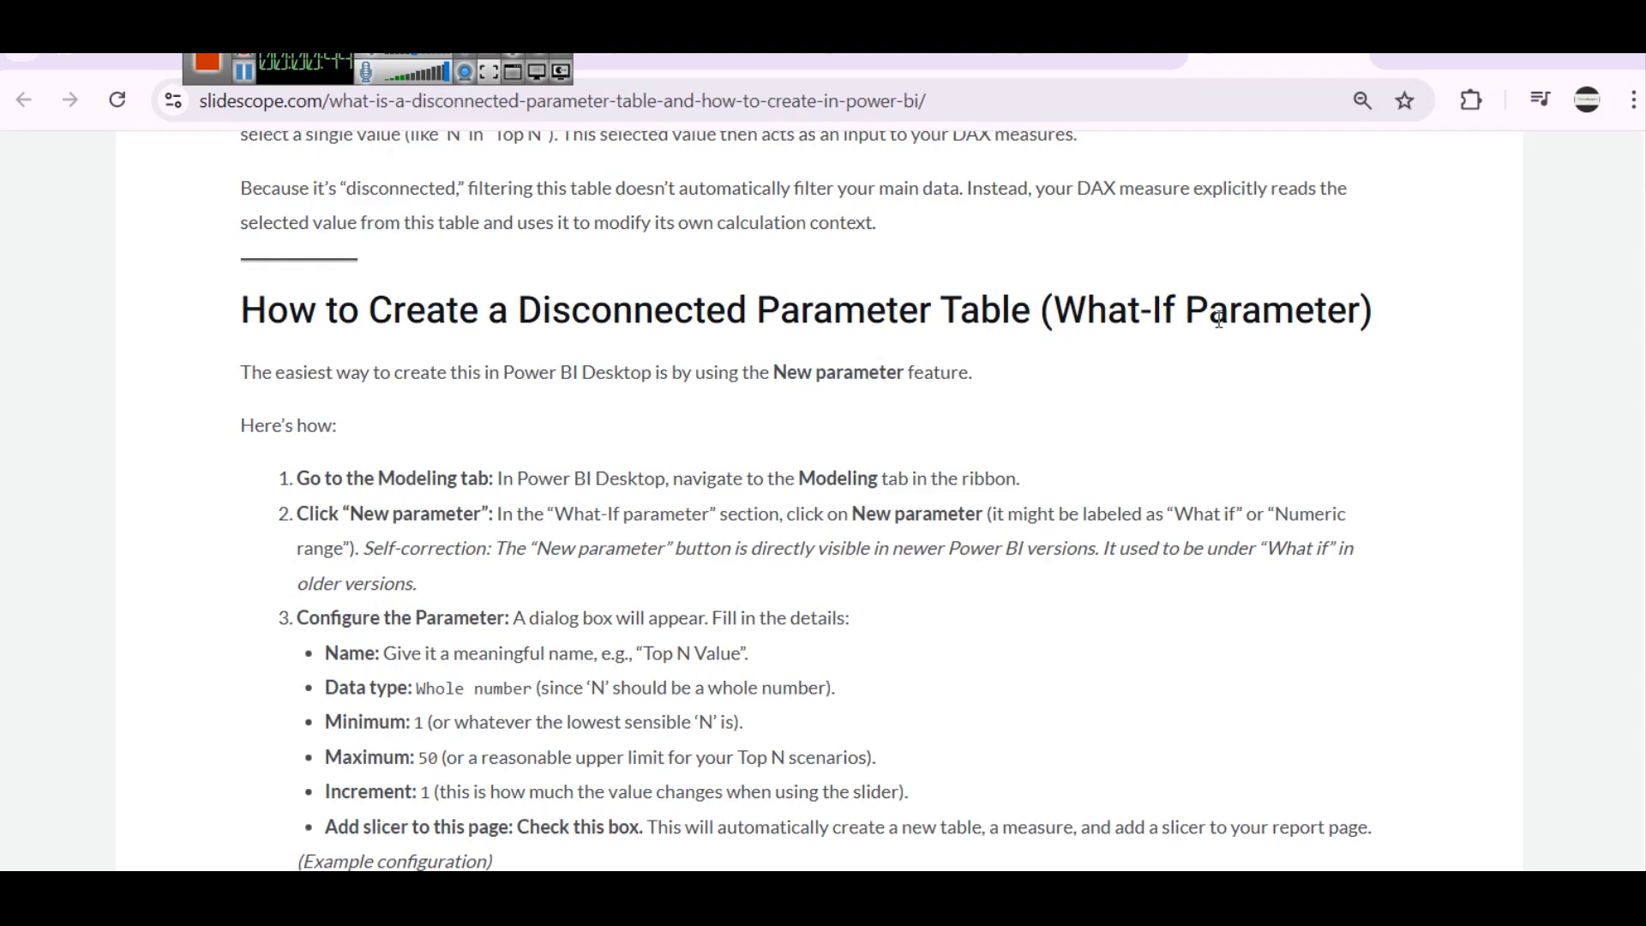
scroll(1095, 438, down, 9)
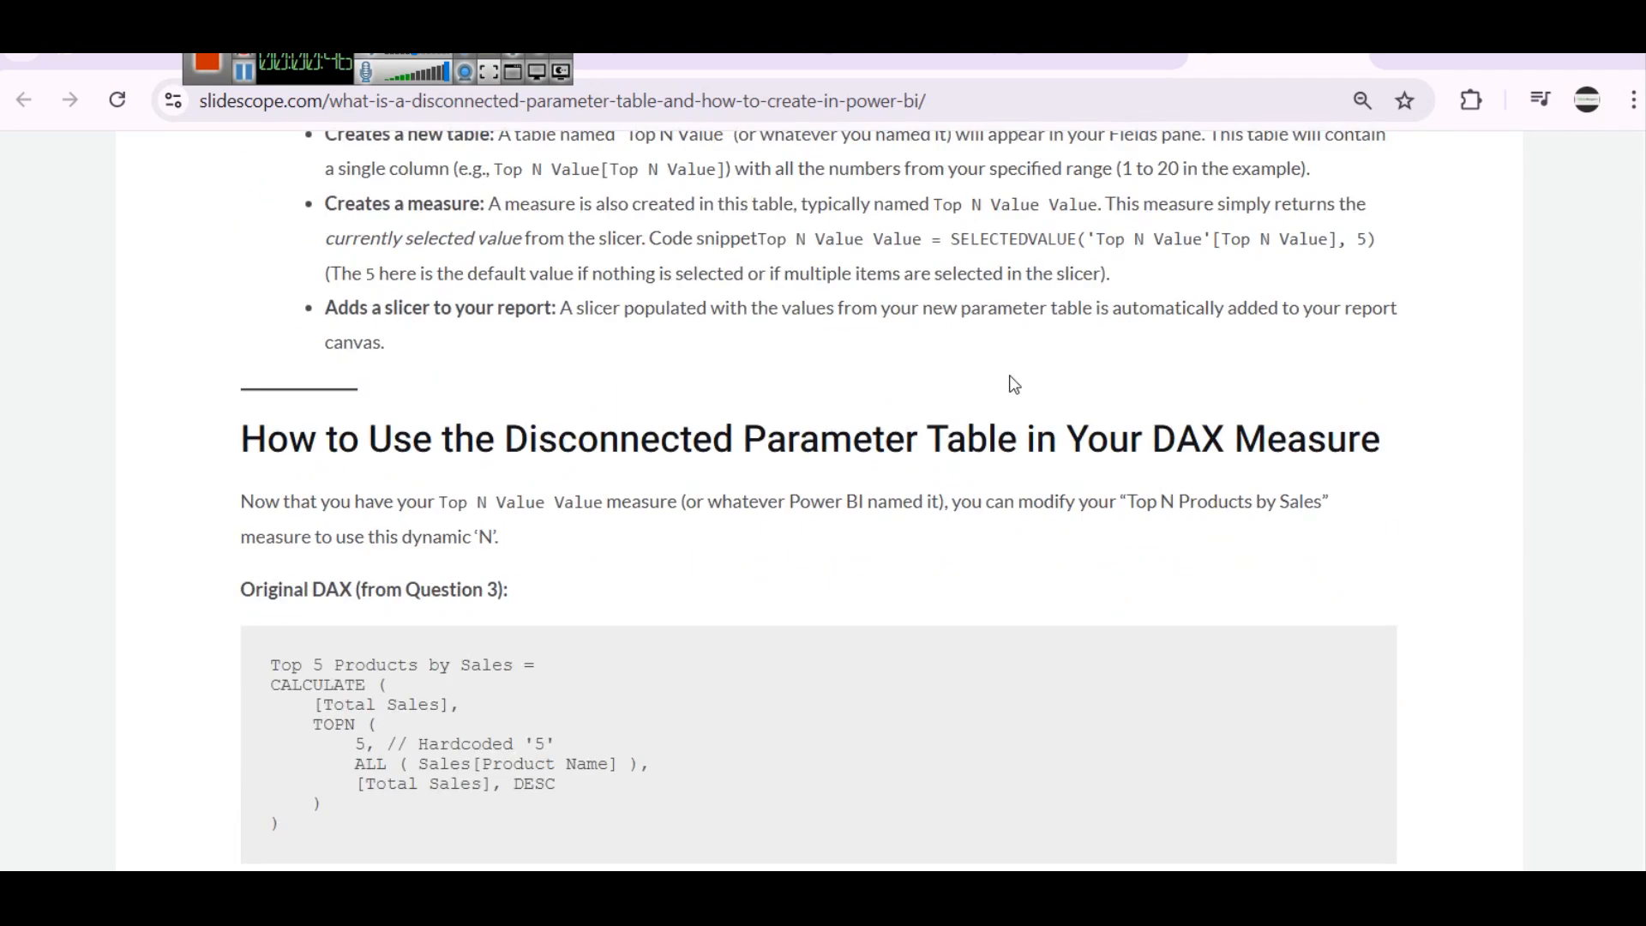
scroll(1014, 384, down, 3)
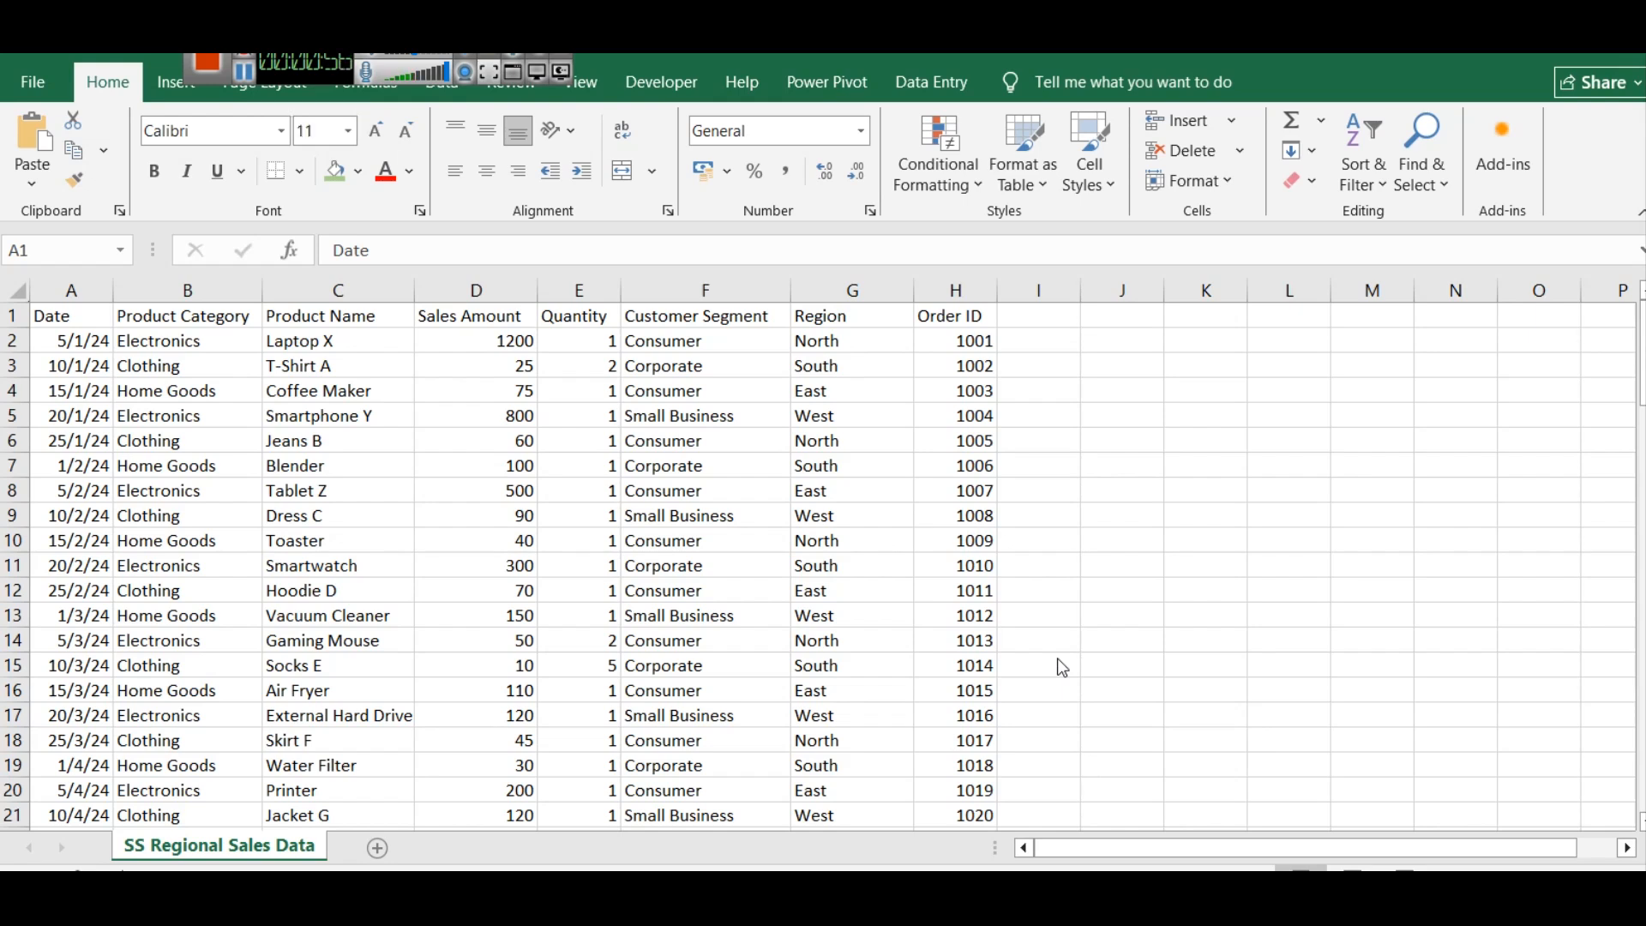
Widen the Date column in the SS Regional Sales Data sheet in Excel
click(67, 292)
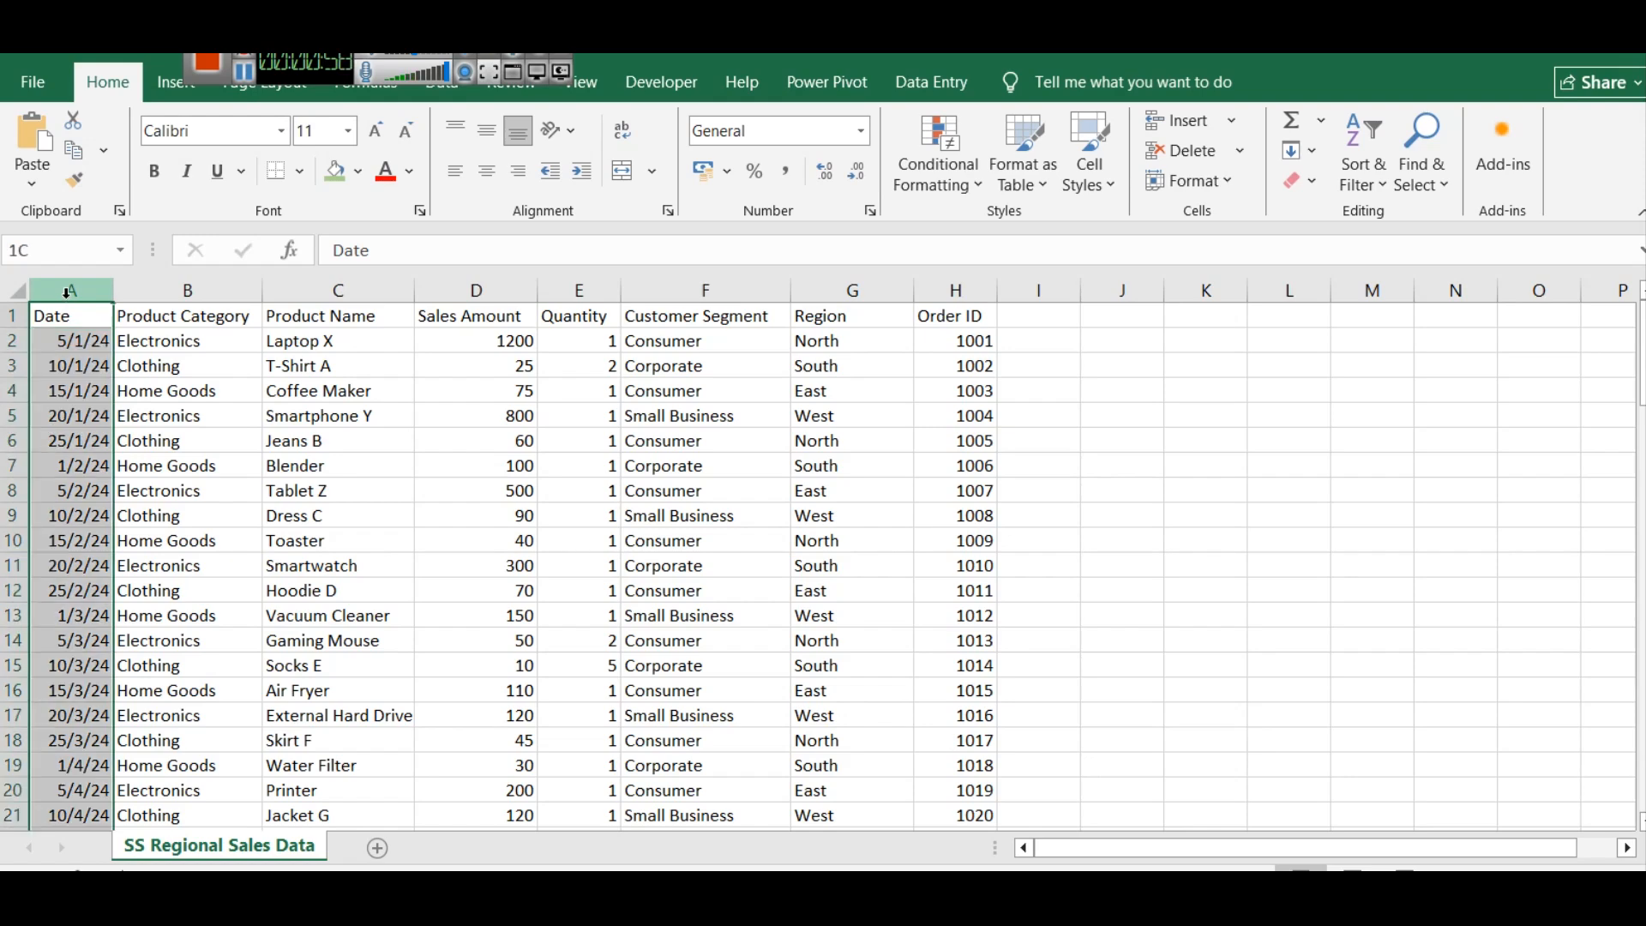
drag(114, 291, 144, 291)
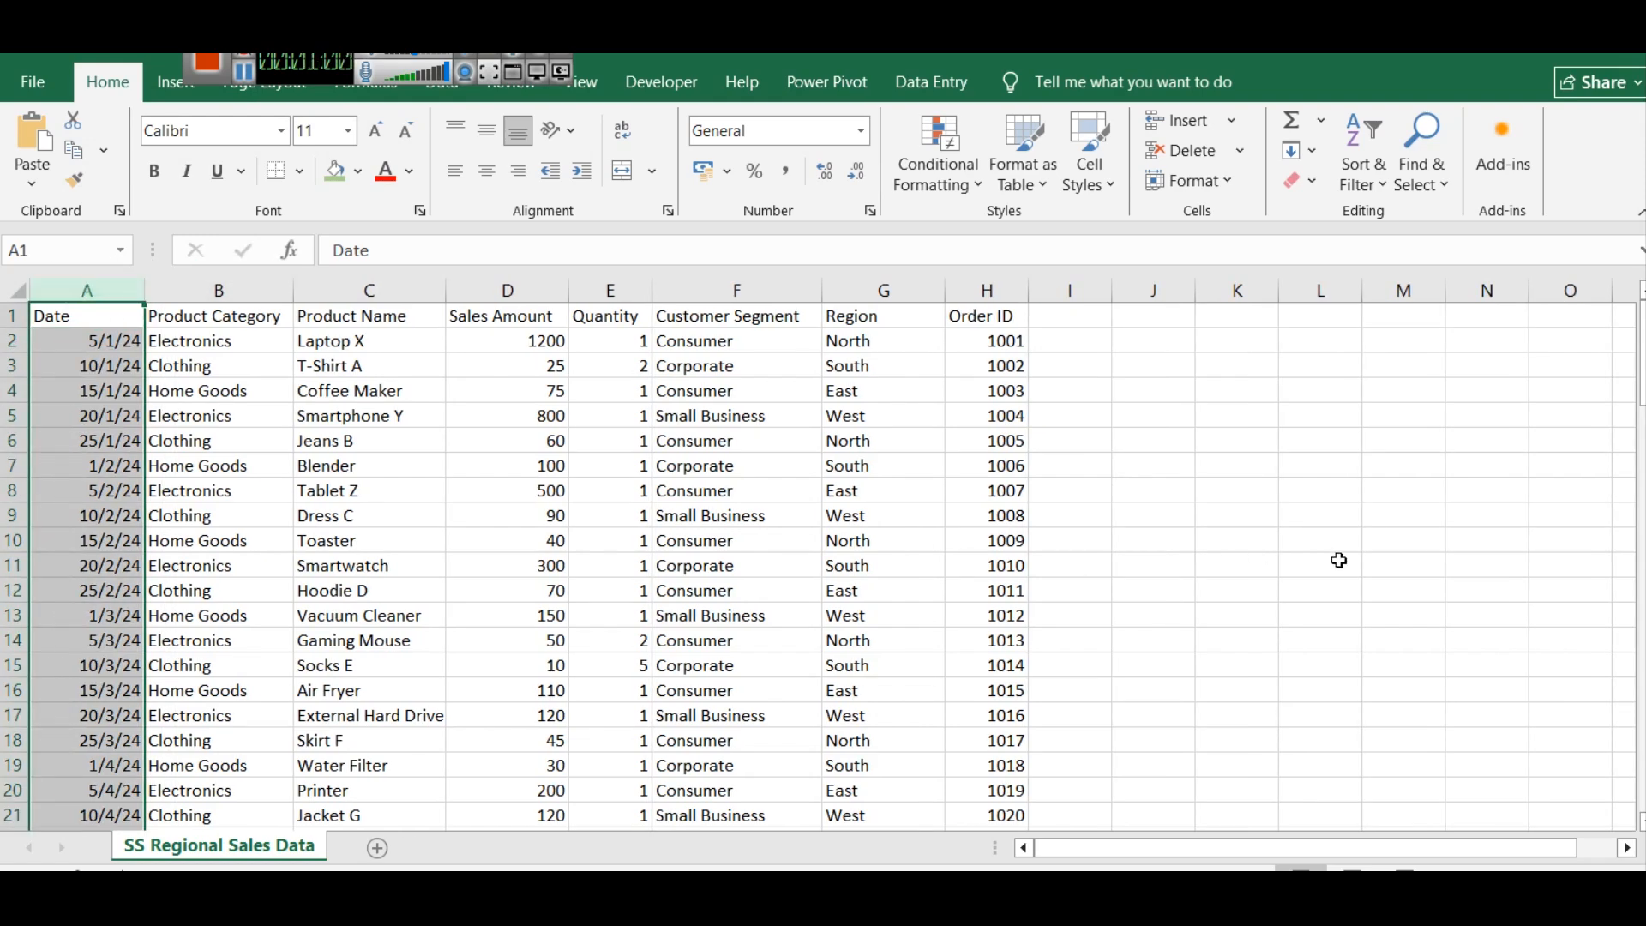
mouse_move(1642, 353)
mouse_down()
mouse_move(1642, 759)
mouse_move(1641, 353)
mouse_up()
Review the sales data columns one by one from Product Category through Order ID
click(228, 276)
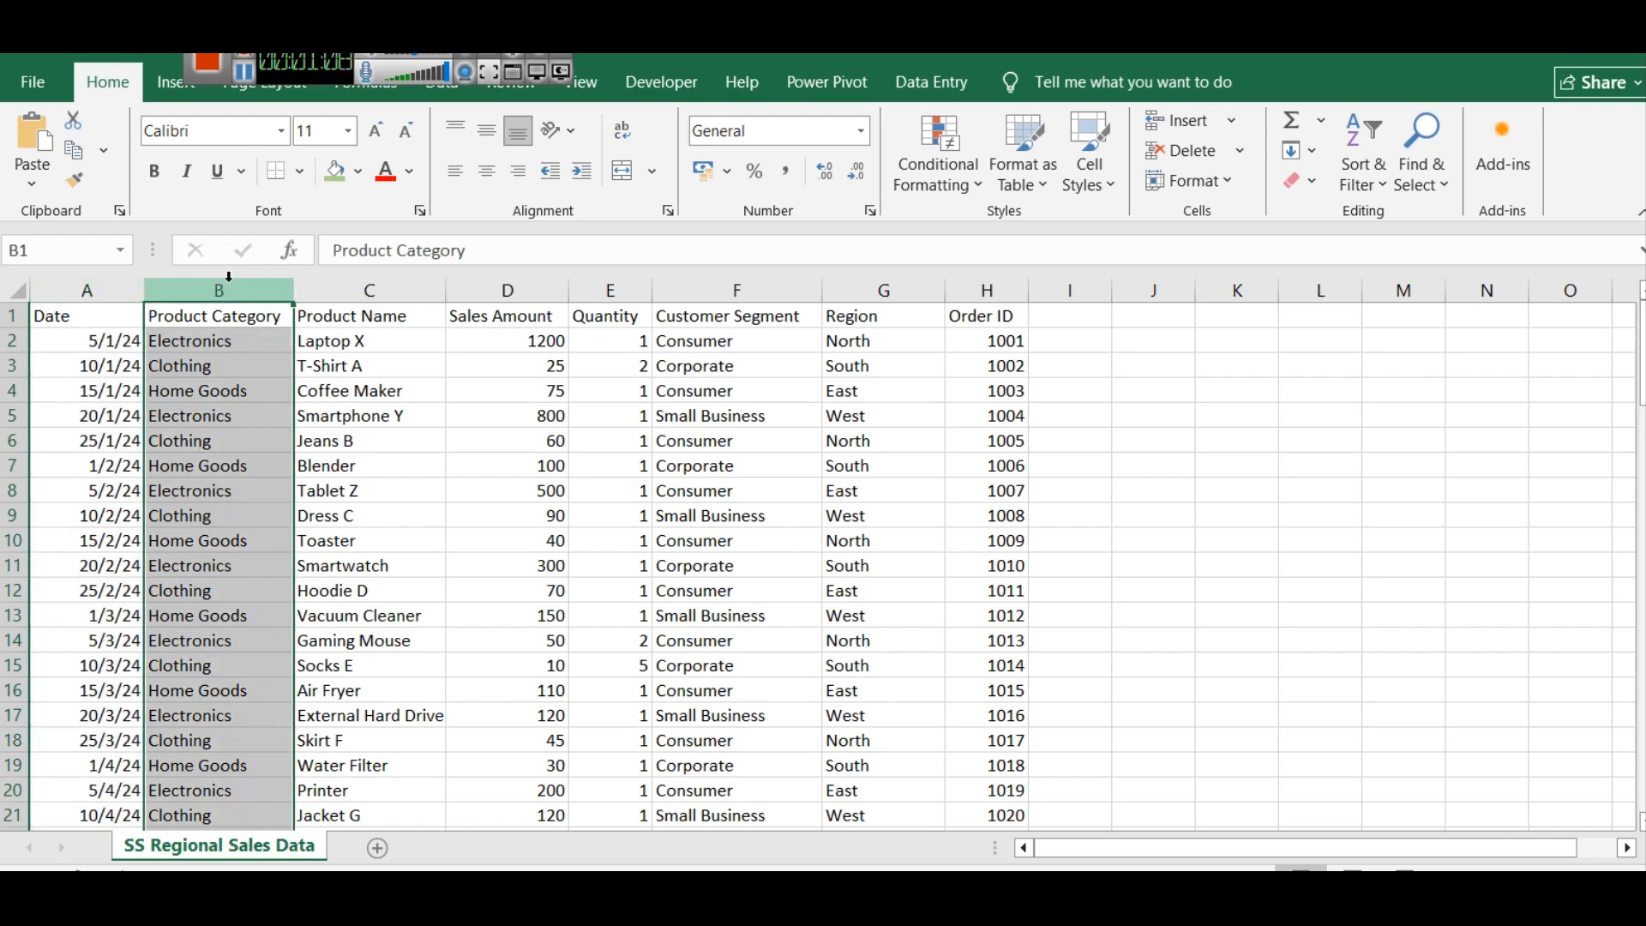
click(391, 288)
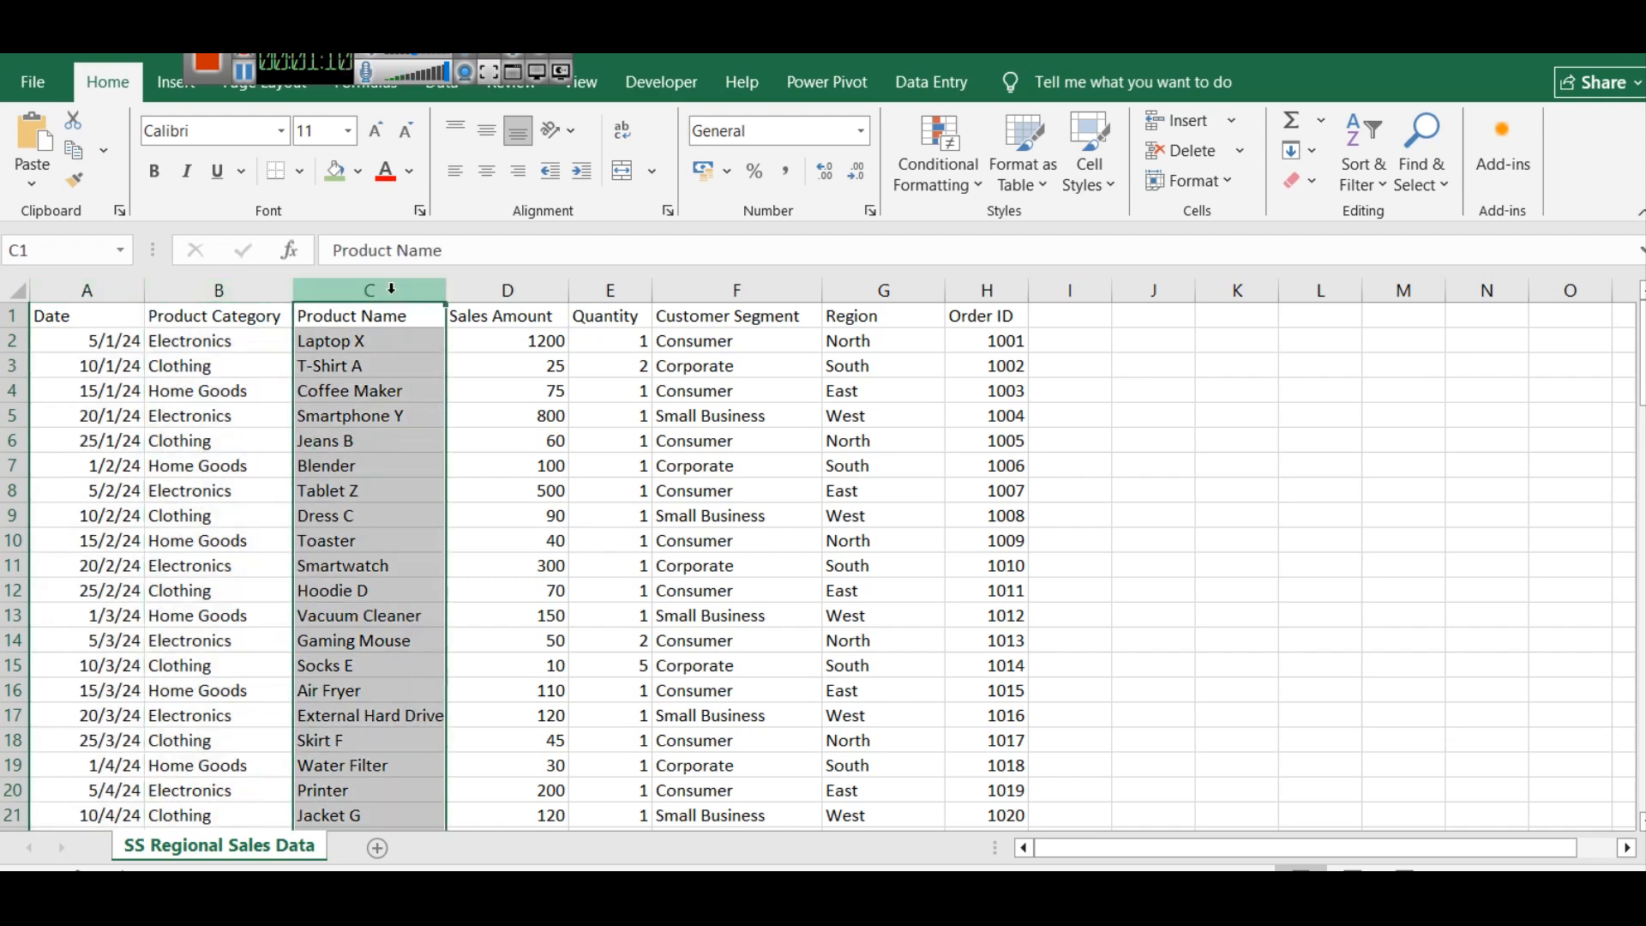
click(506, 286)
click(634, 288)
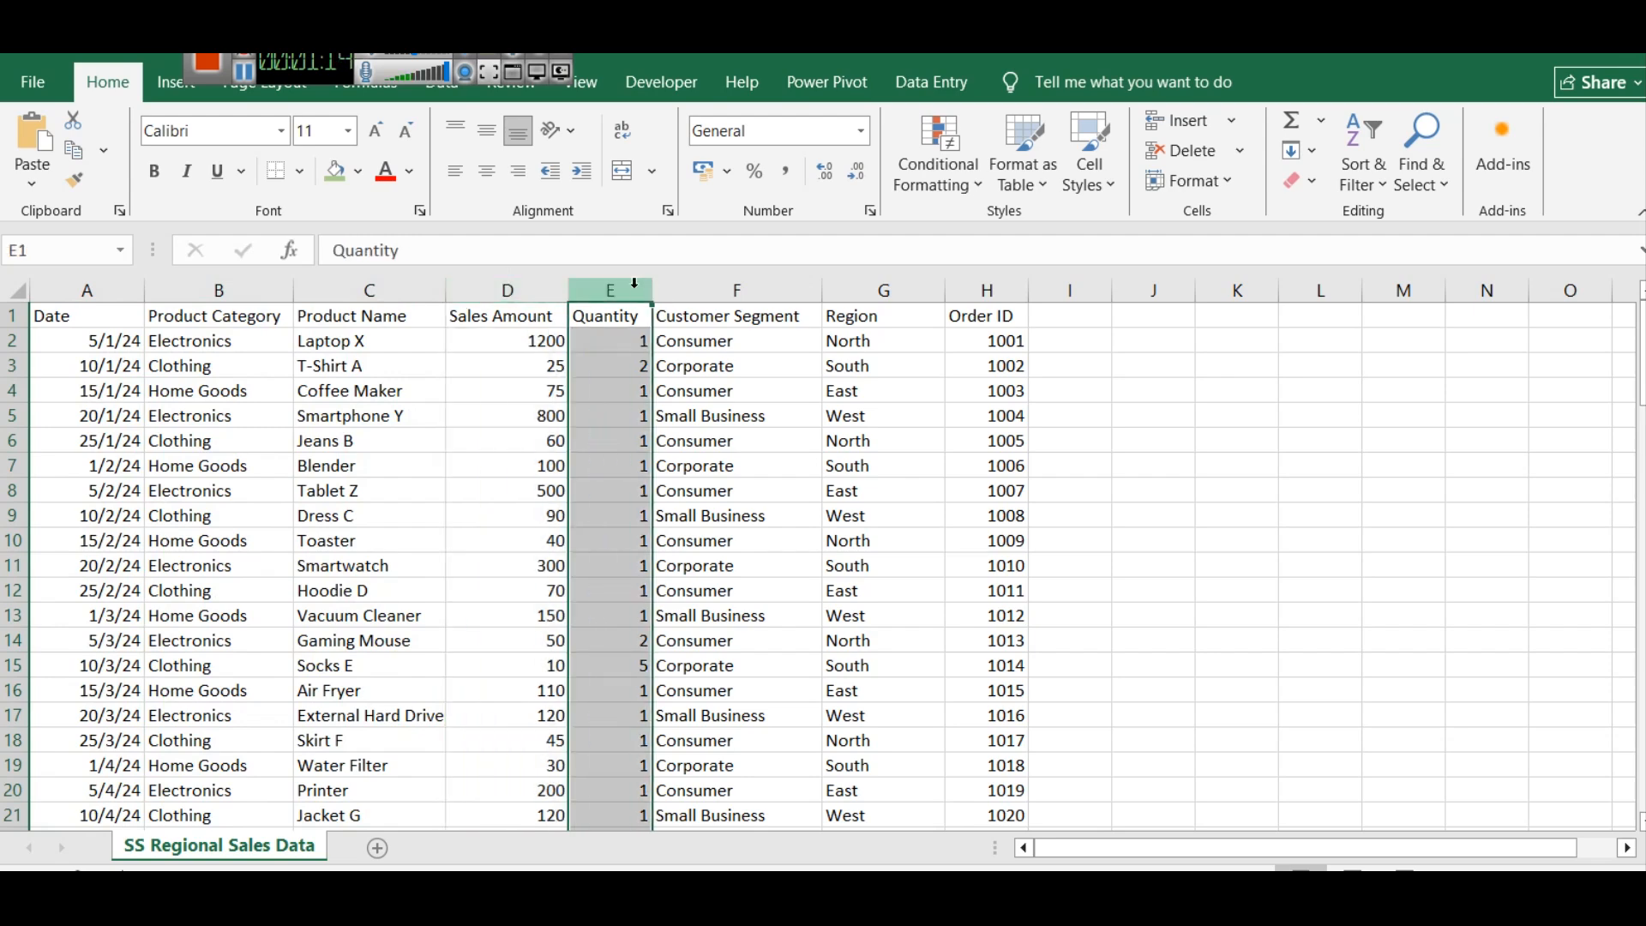
scroll(618, 481, down, 7)
scroll(619, 485, up, 7)
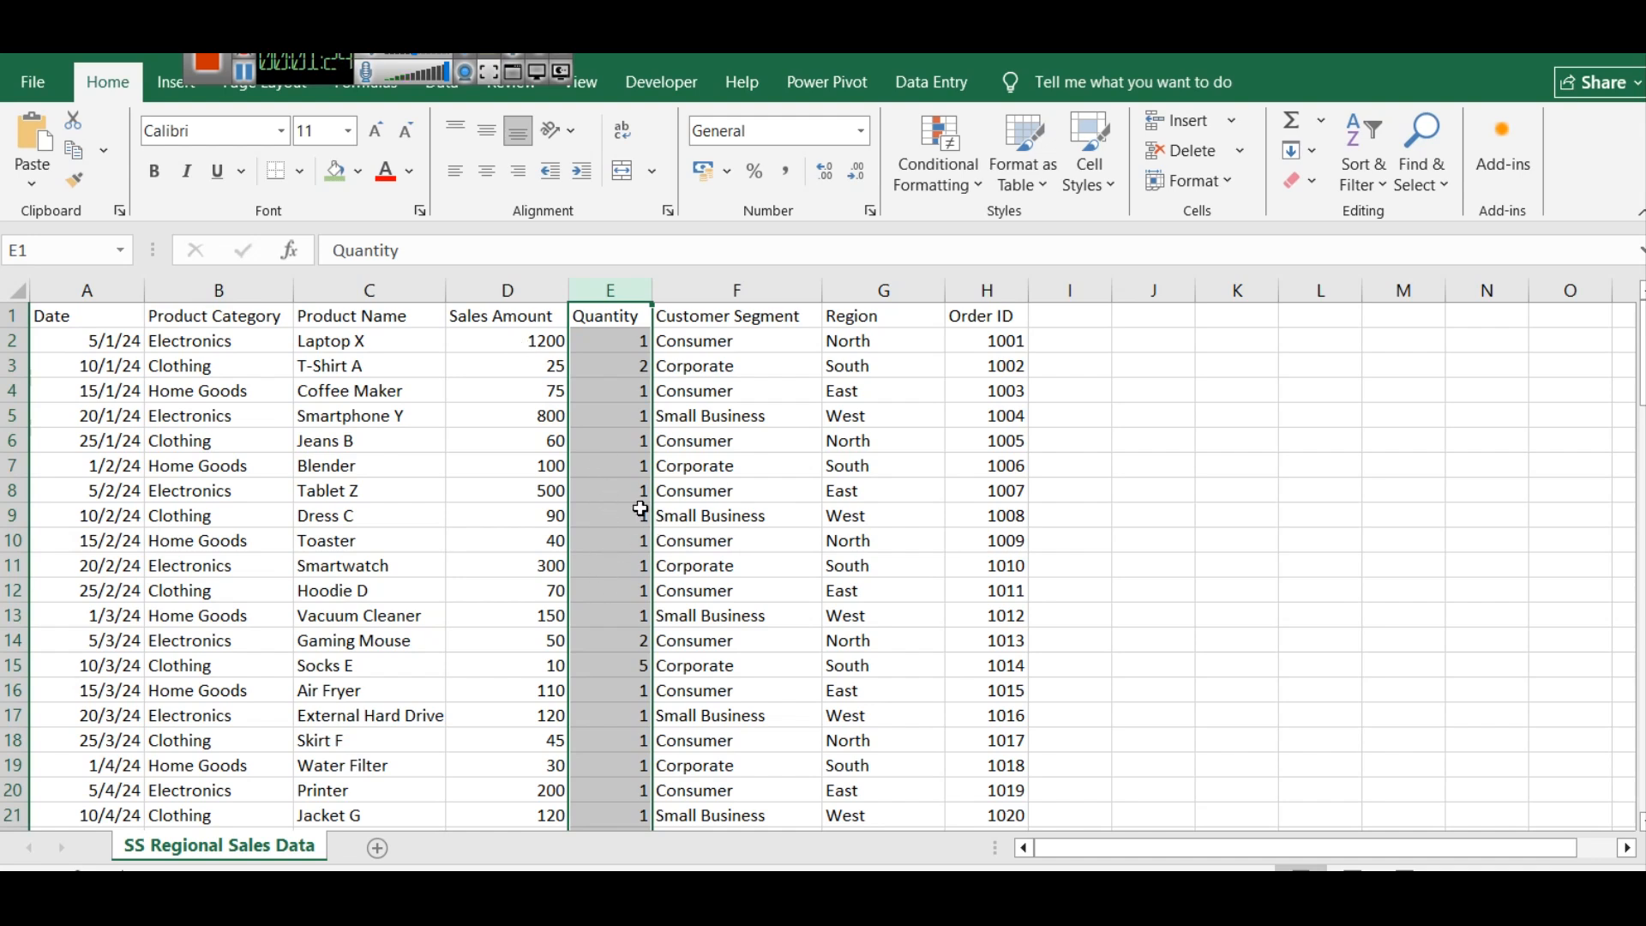
click(760, 294)
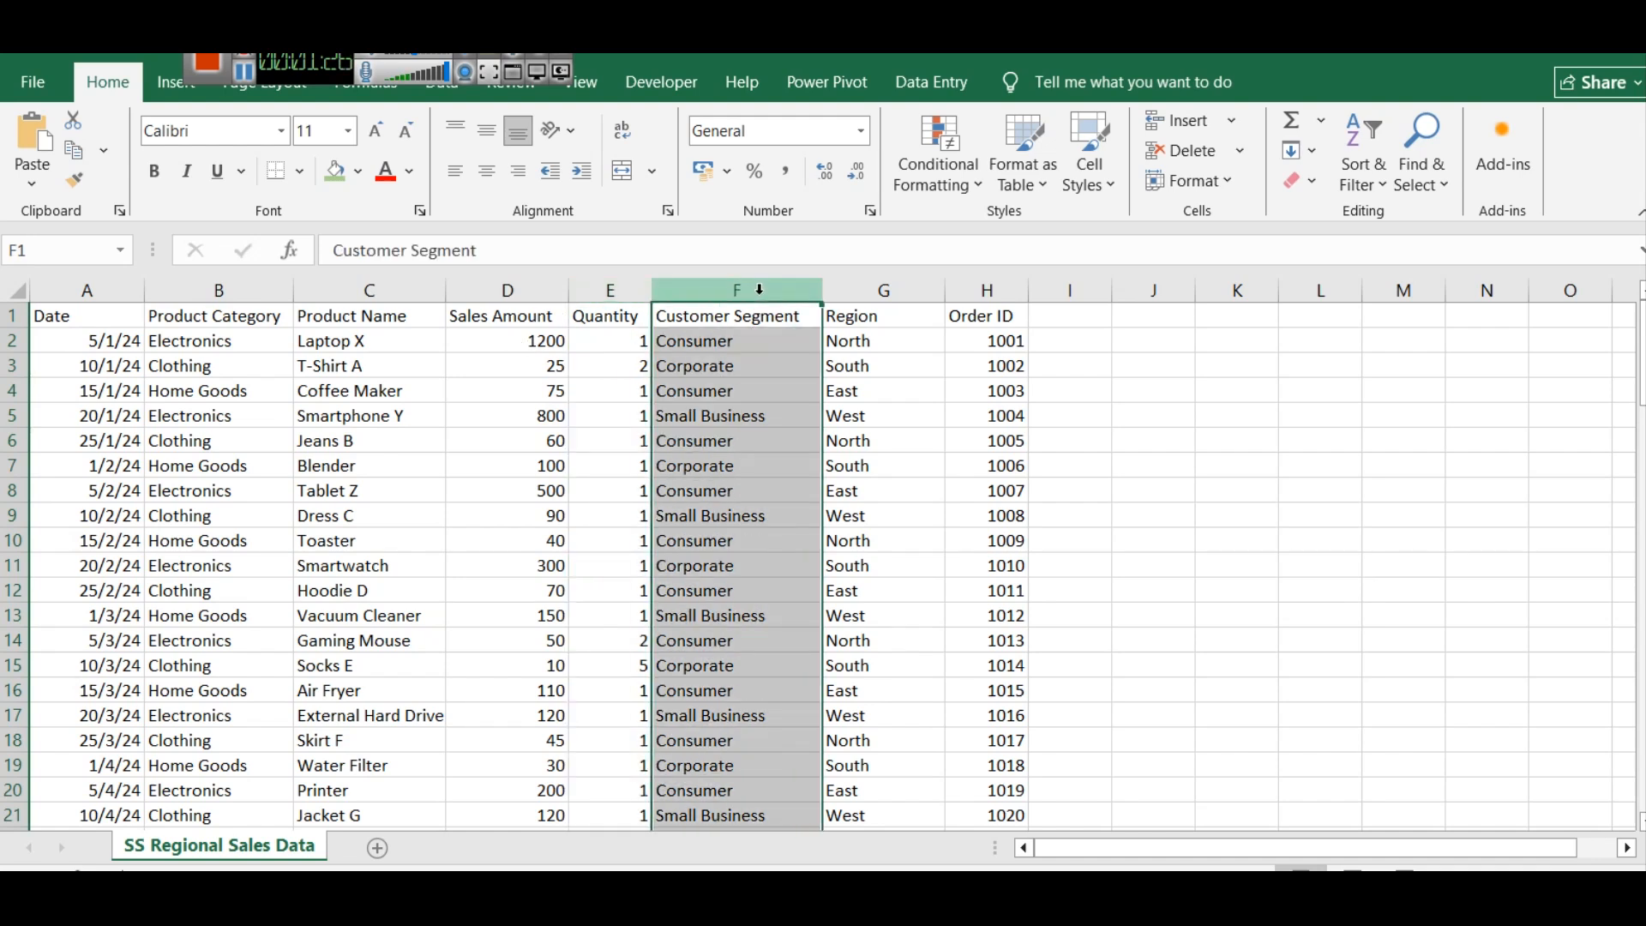
click(875, 292)
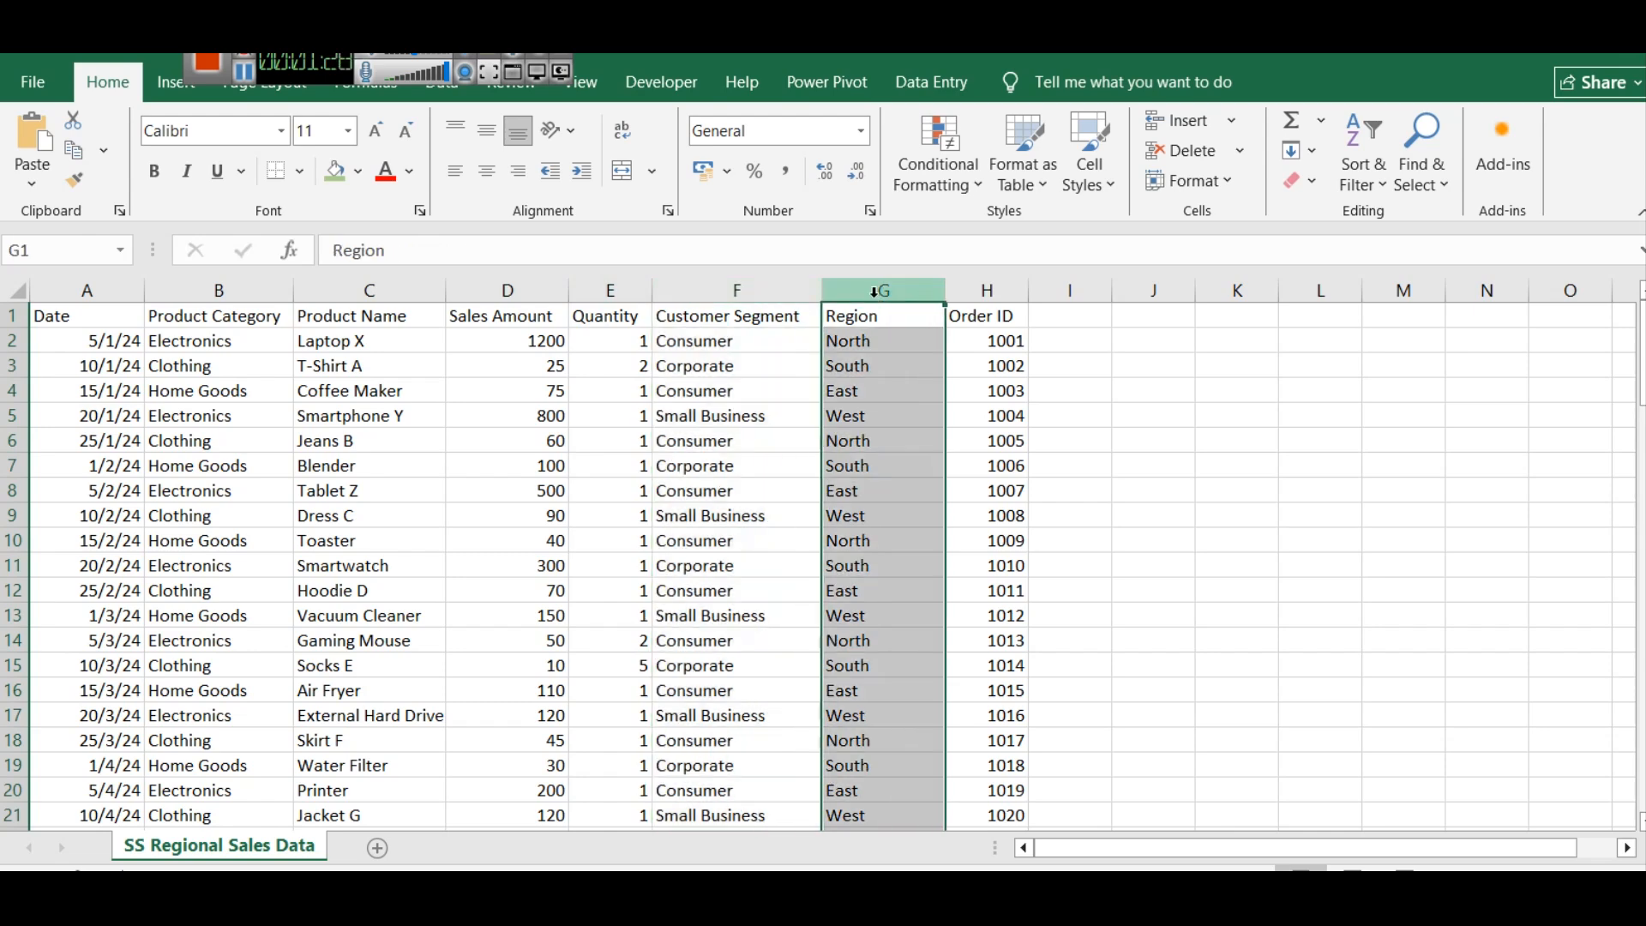
click(978, 290)
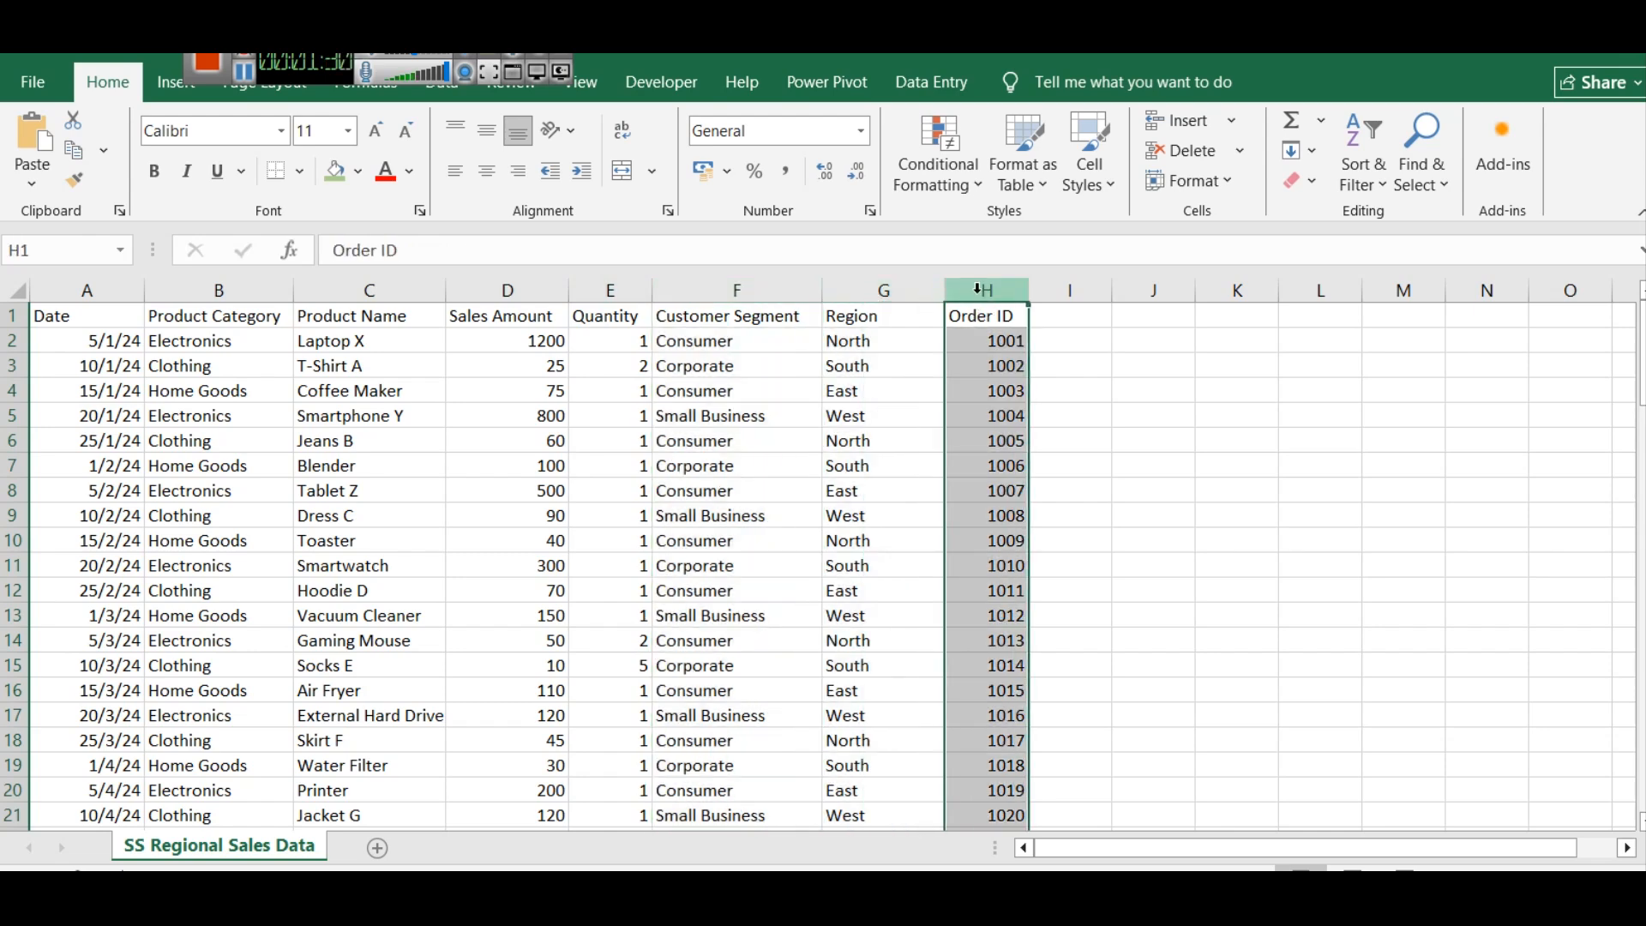
Go to the SS Regional Sales Data folder in File Explorer and open SS Regional Sales Top N wa.pbix in Power BI Desktop
drag(1641, 351, 1611, 300)
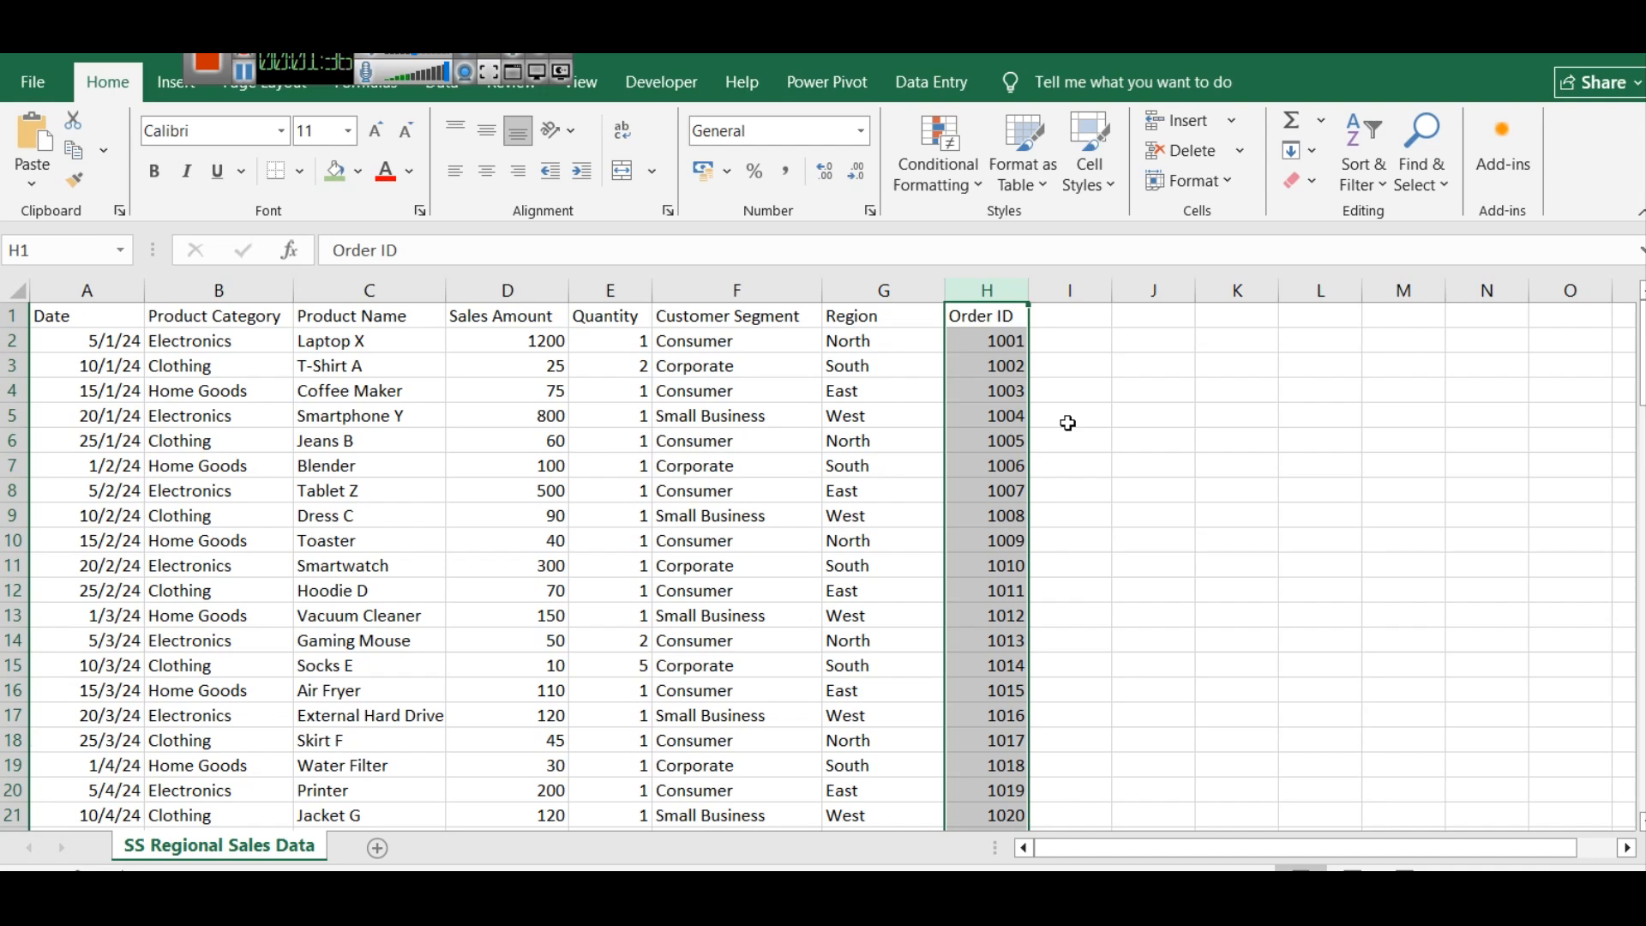
click(446, 890)
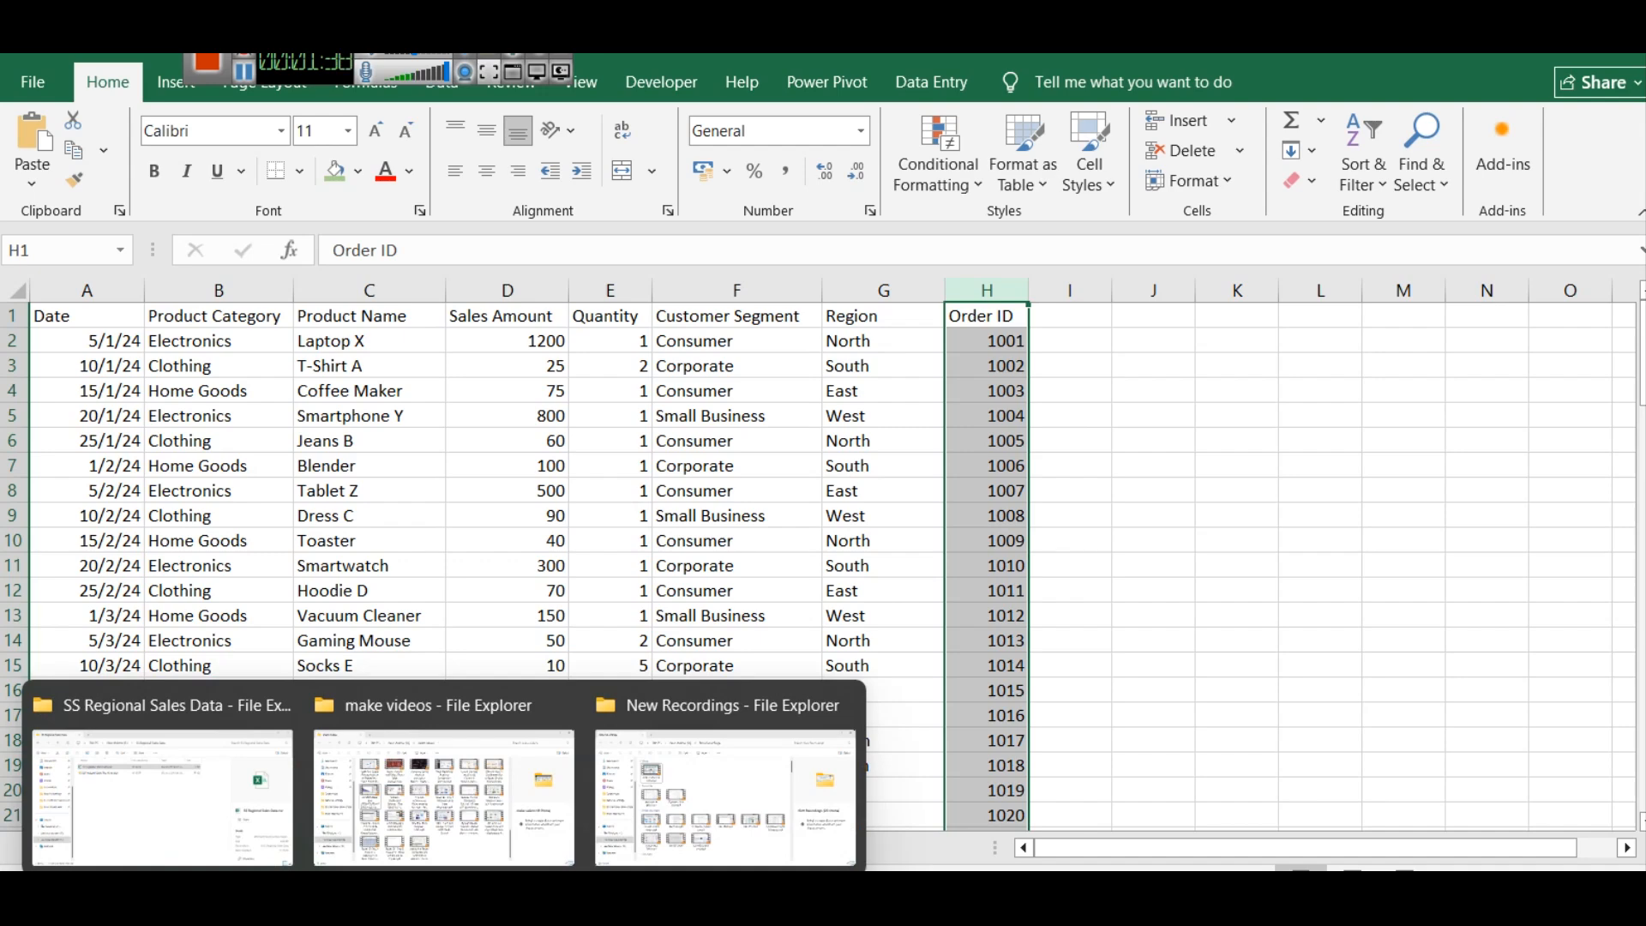
click(160, 811)
click(434, 296)
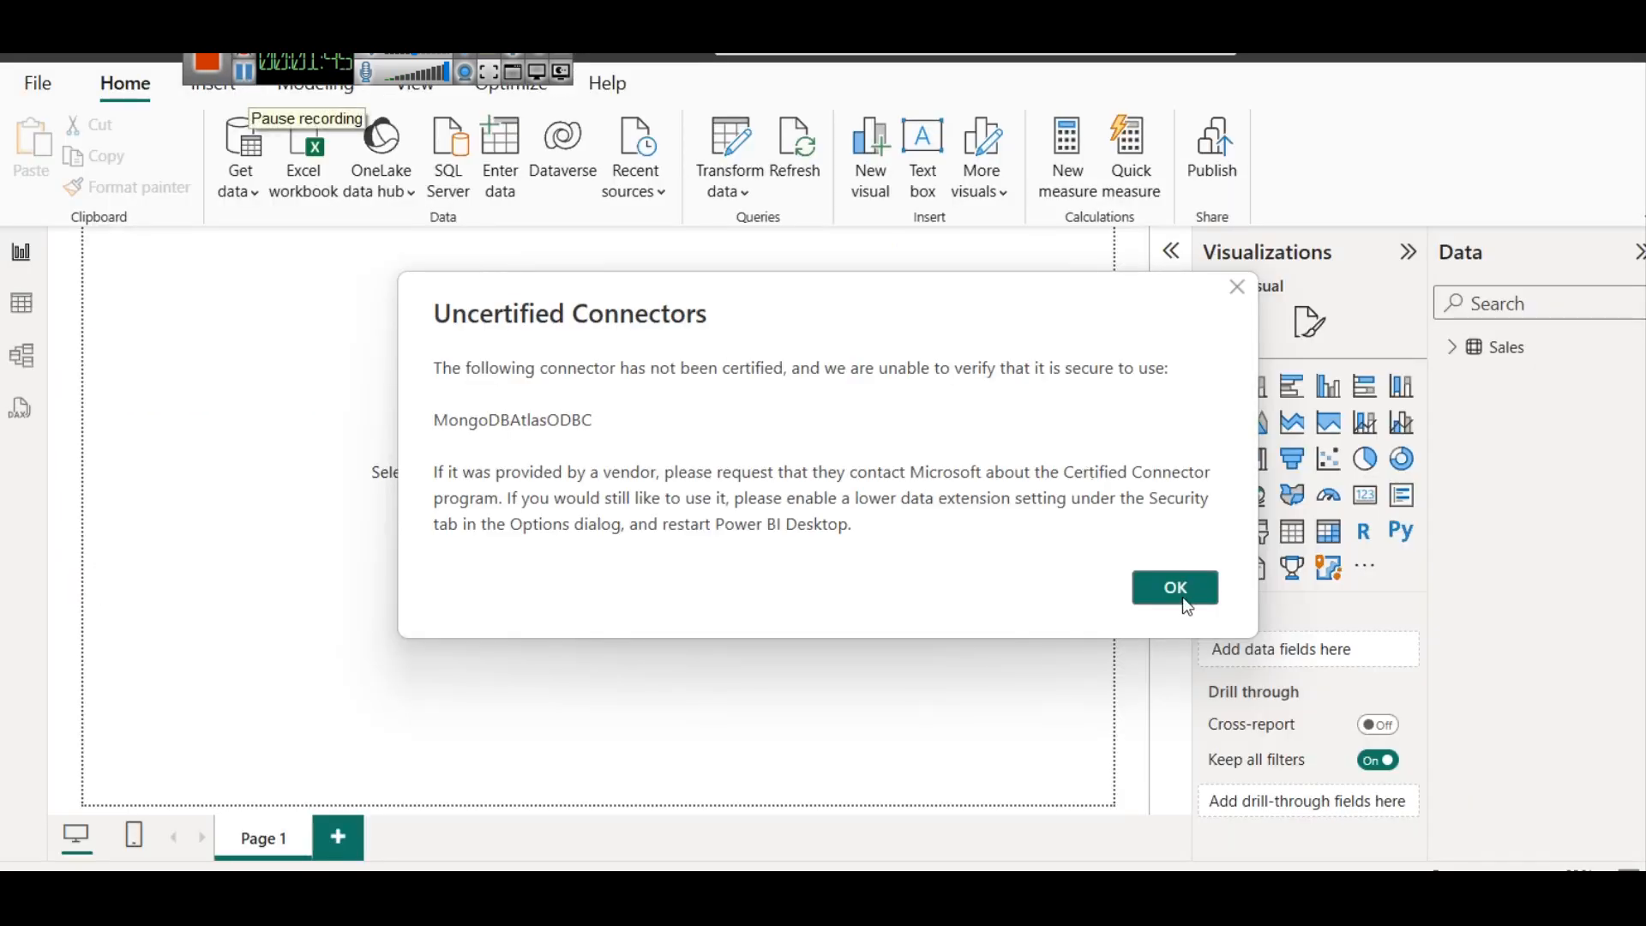
click(1183, 592)
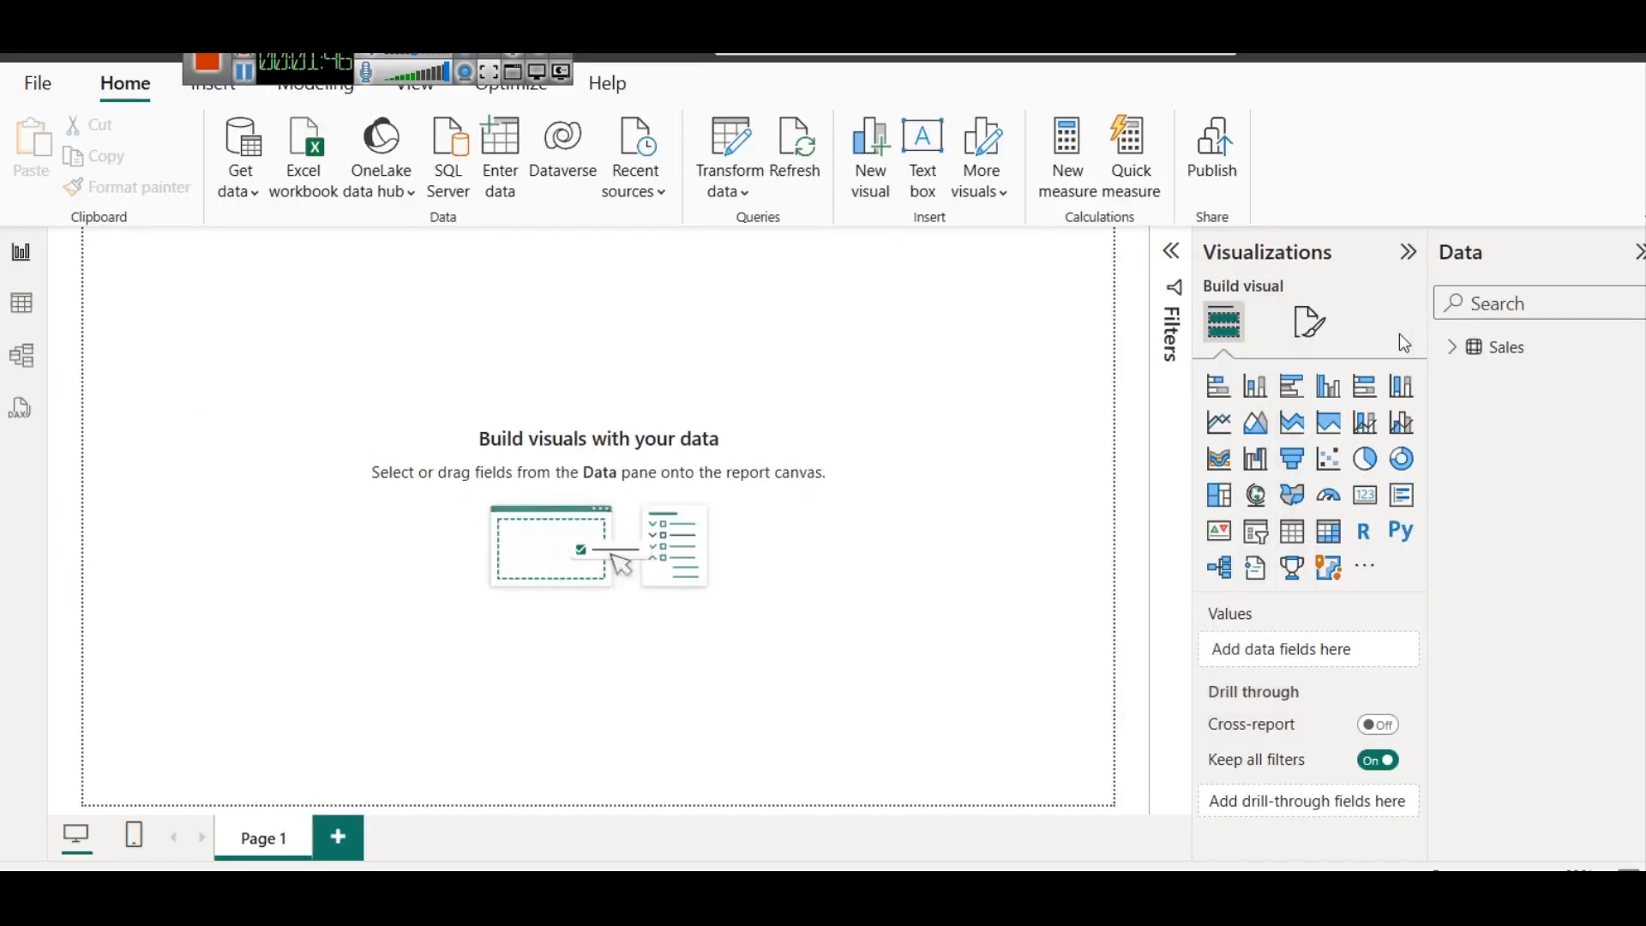
Expand the Sales table's fields, examine its rows in the table view, and return to the report view
click(1451, 346)
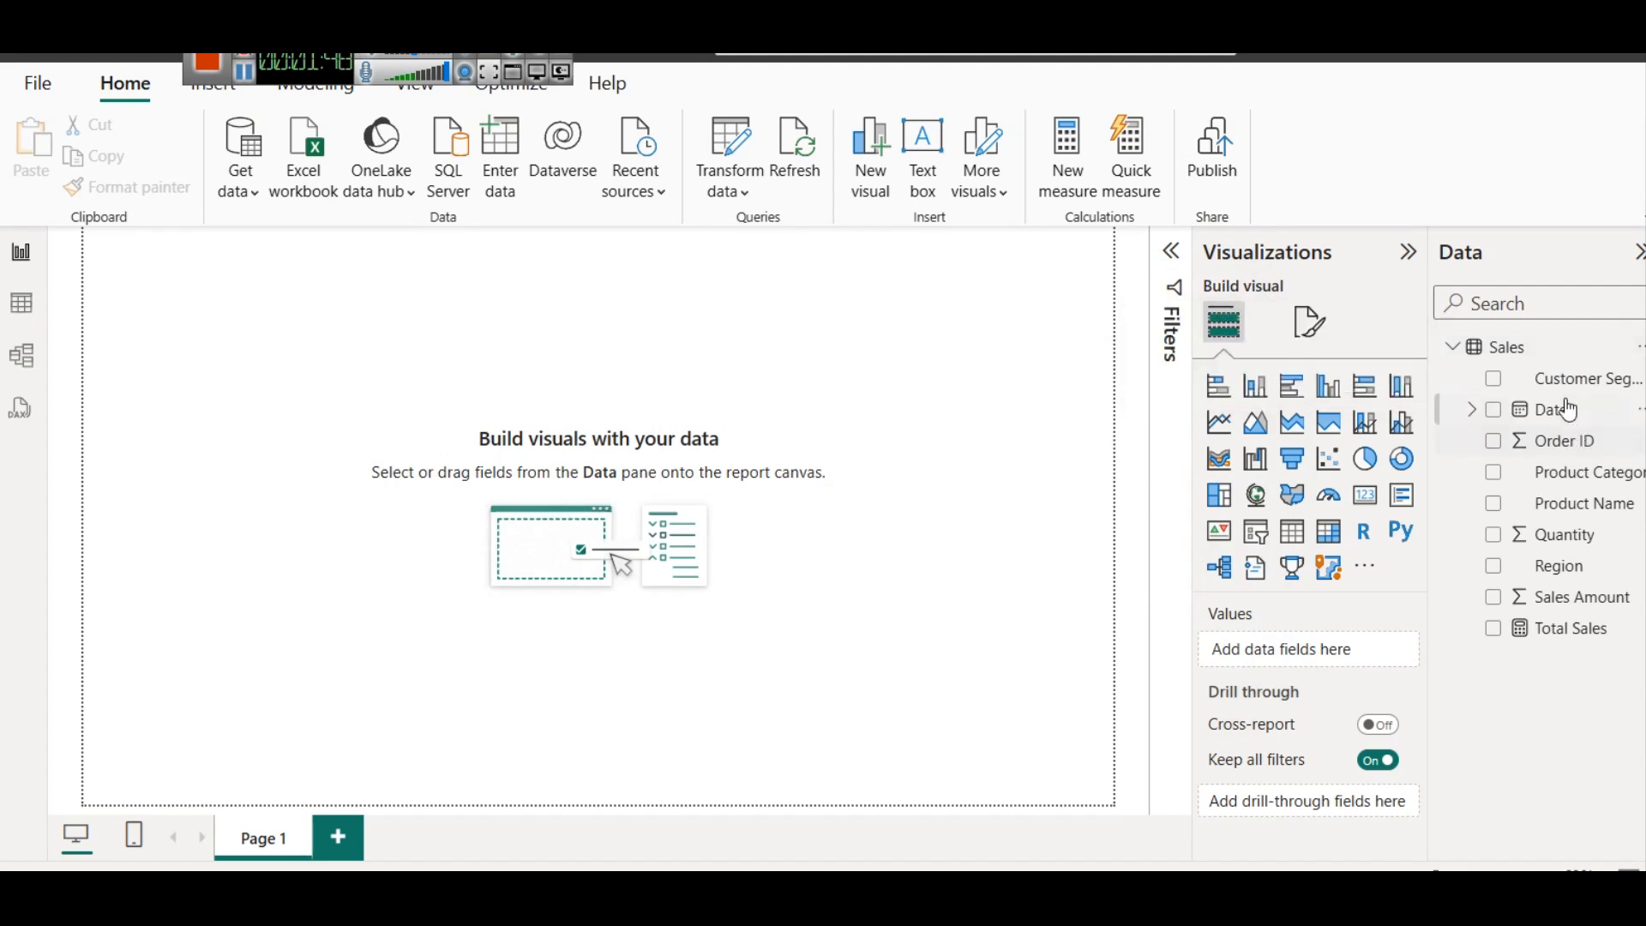
click(248, 194)
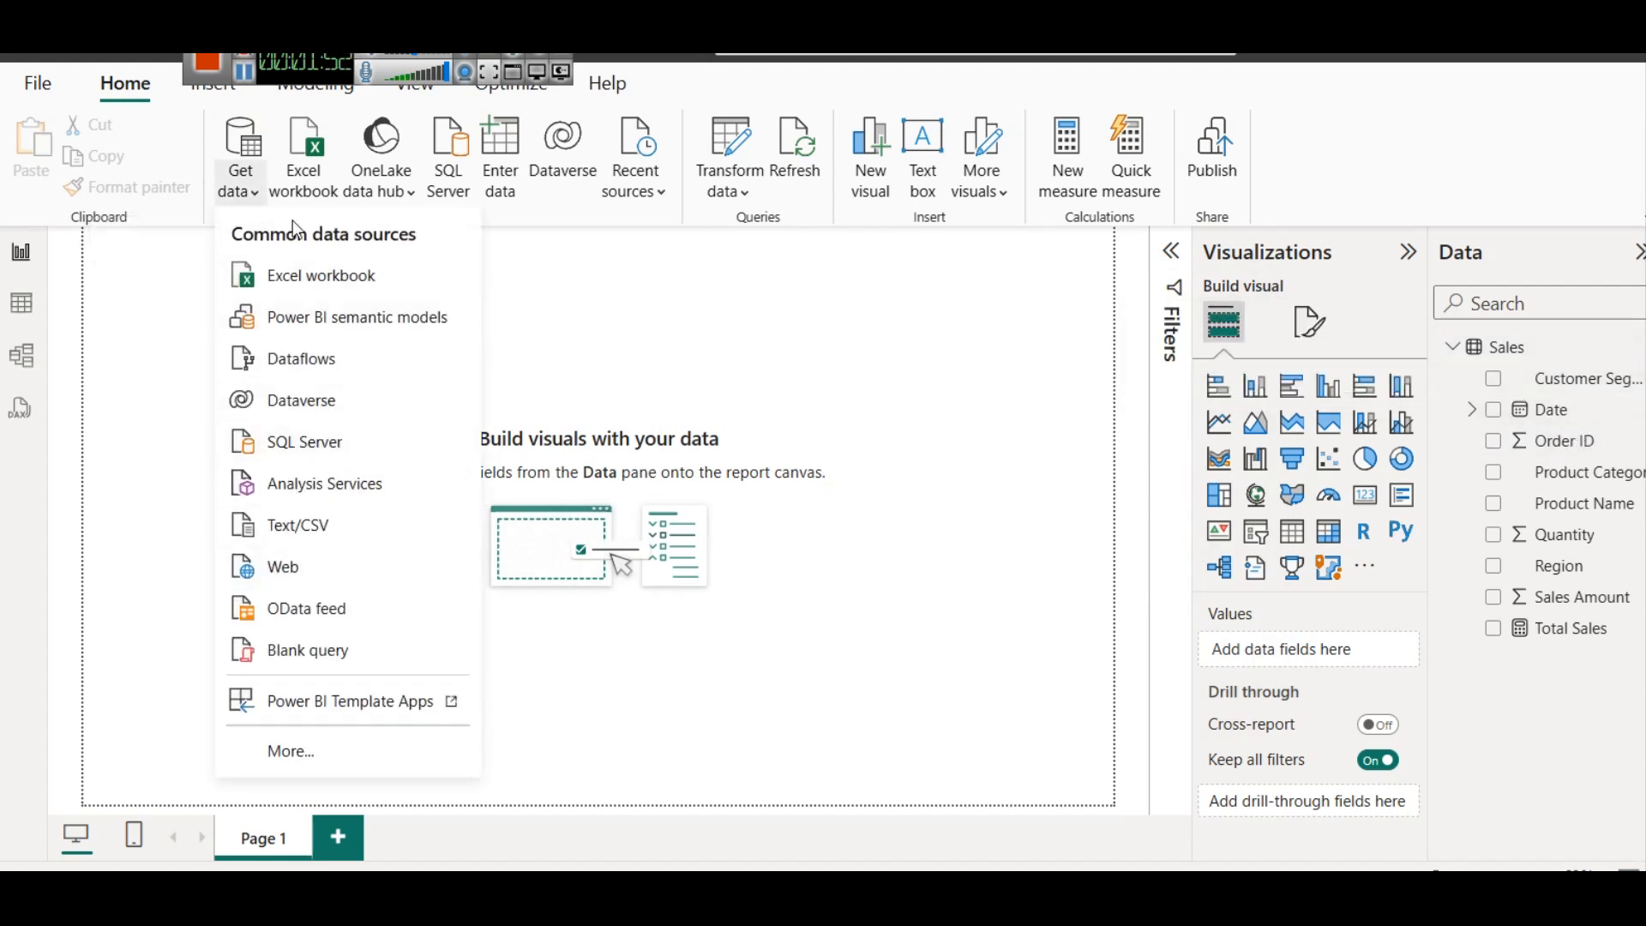
click(727, 286)
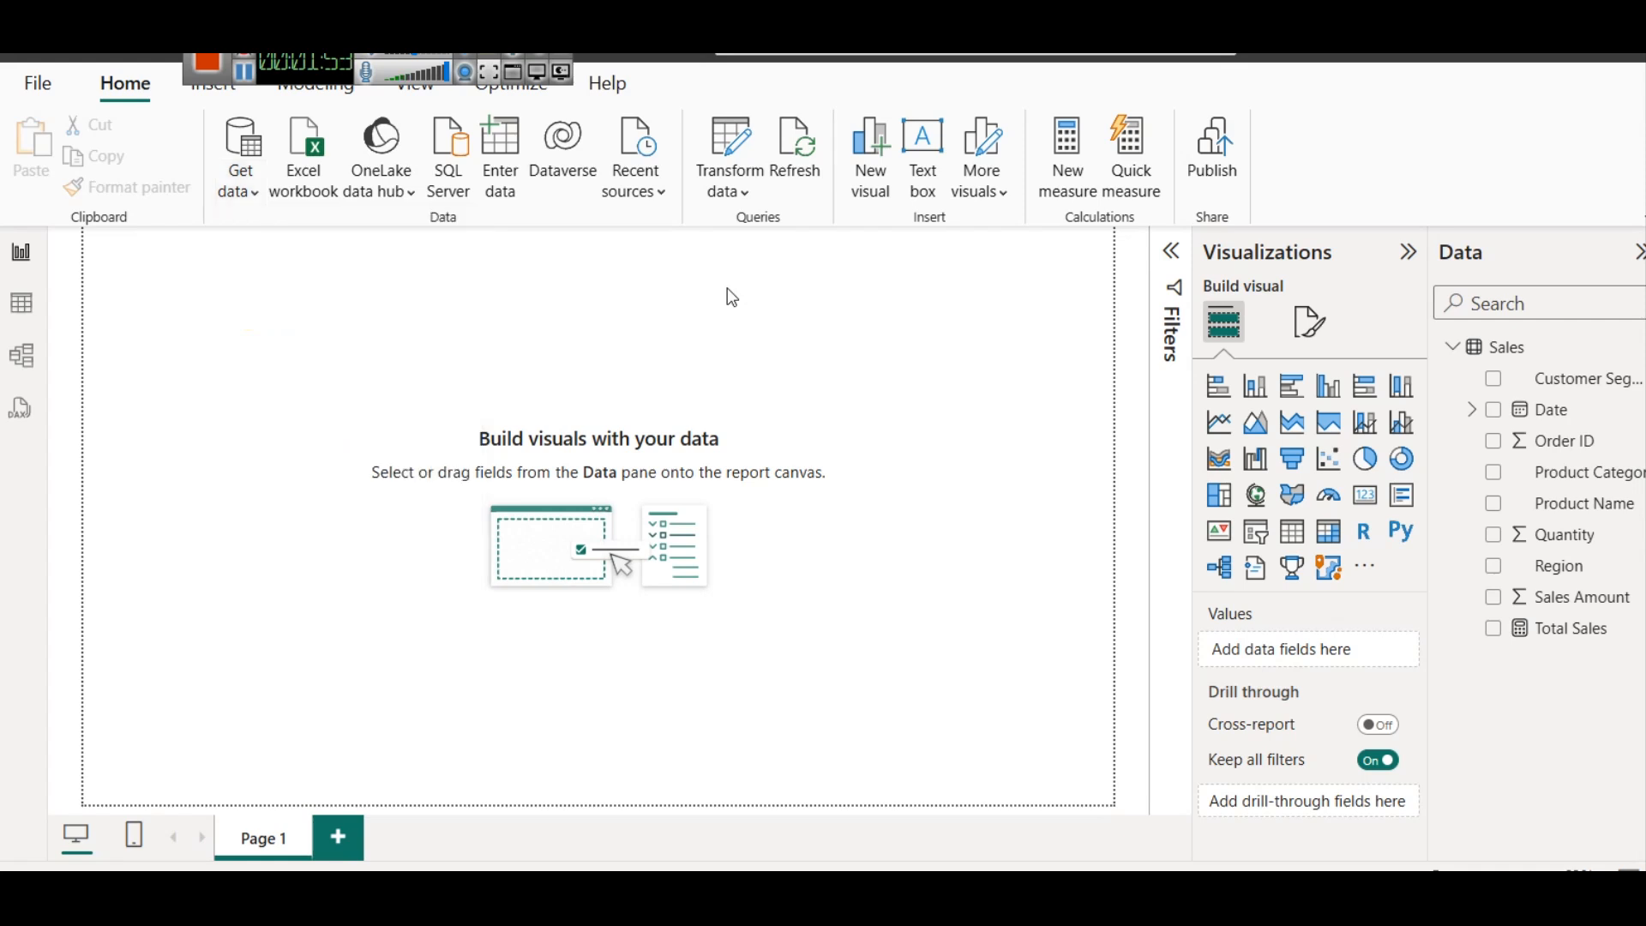
click(1496, 354)
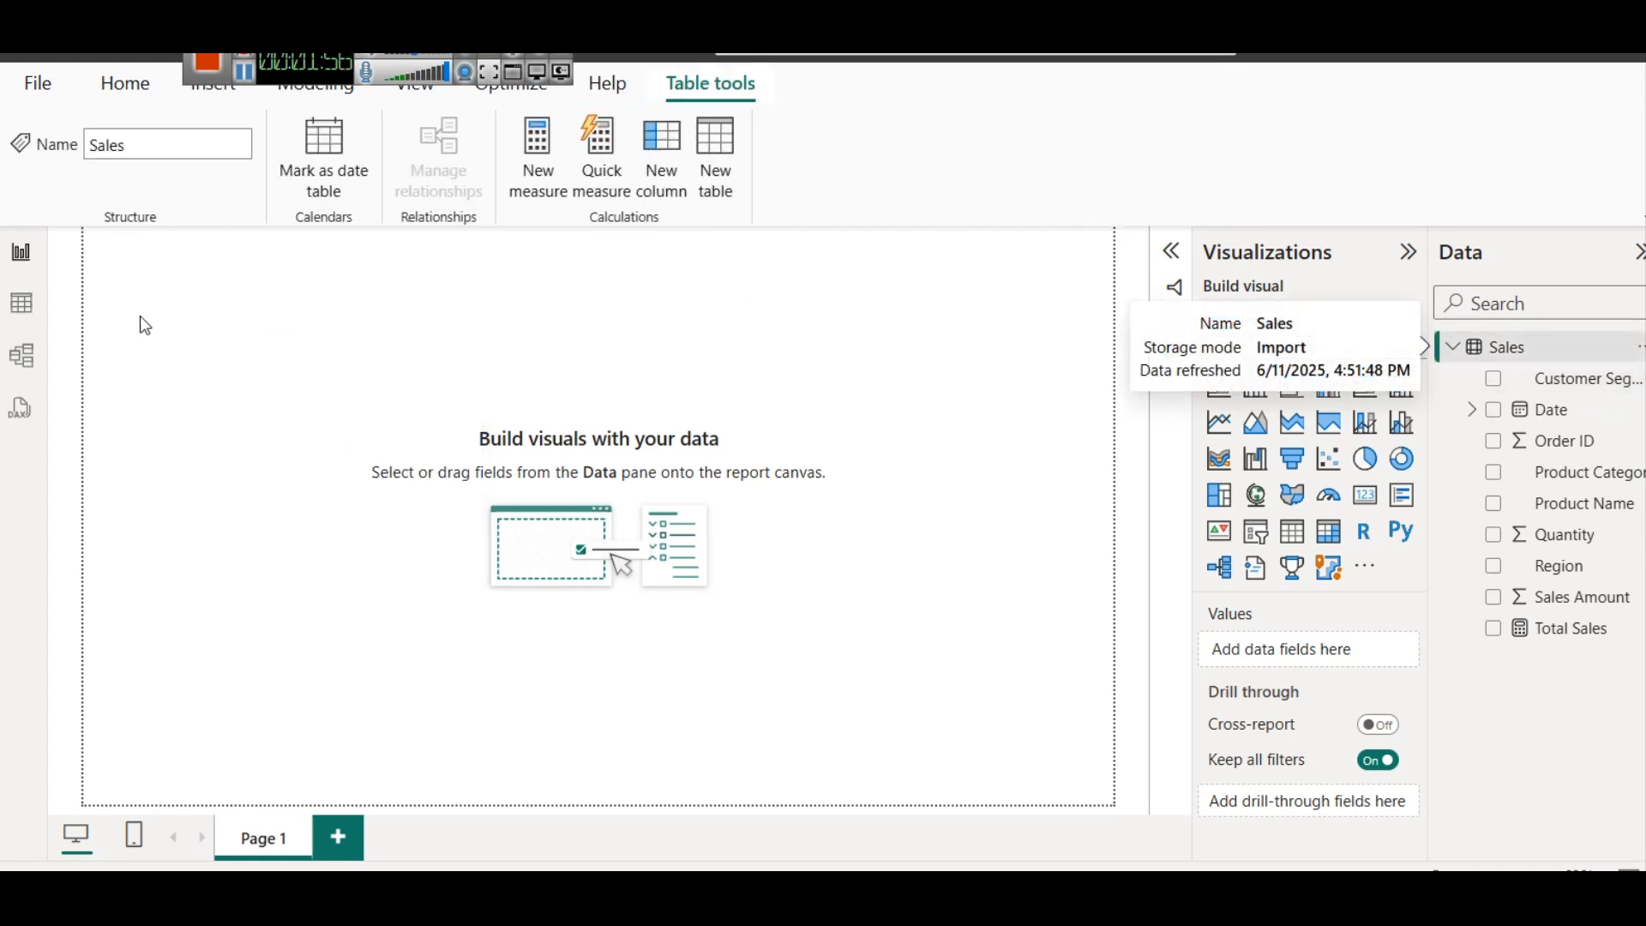
click(24, 317)
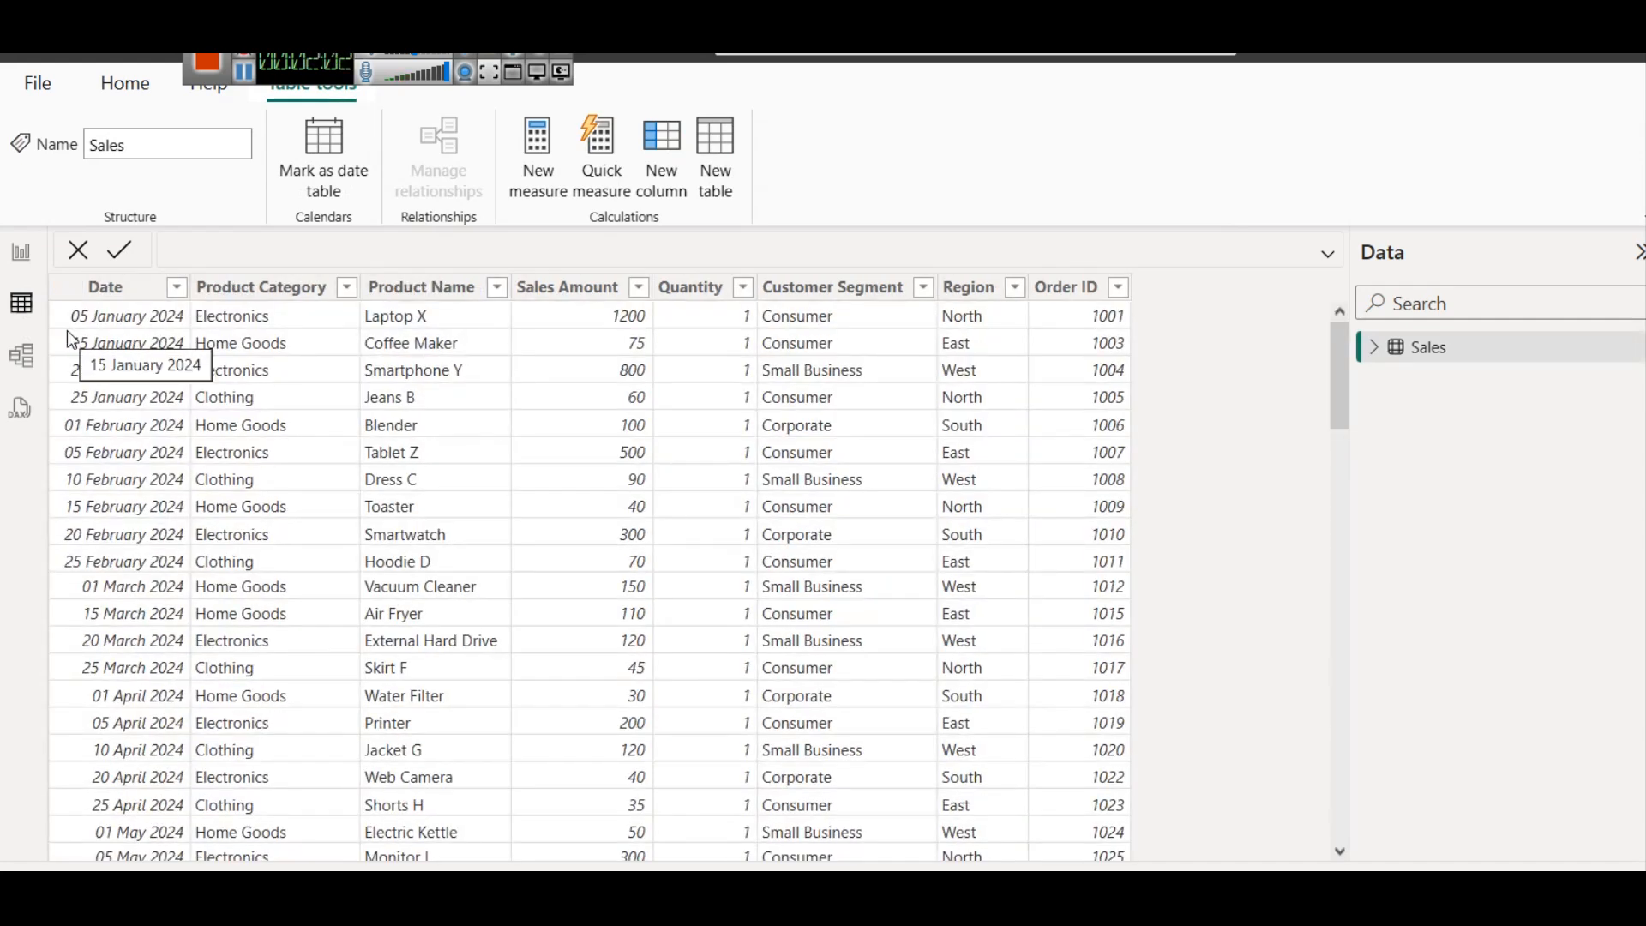
click(21, 251)
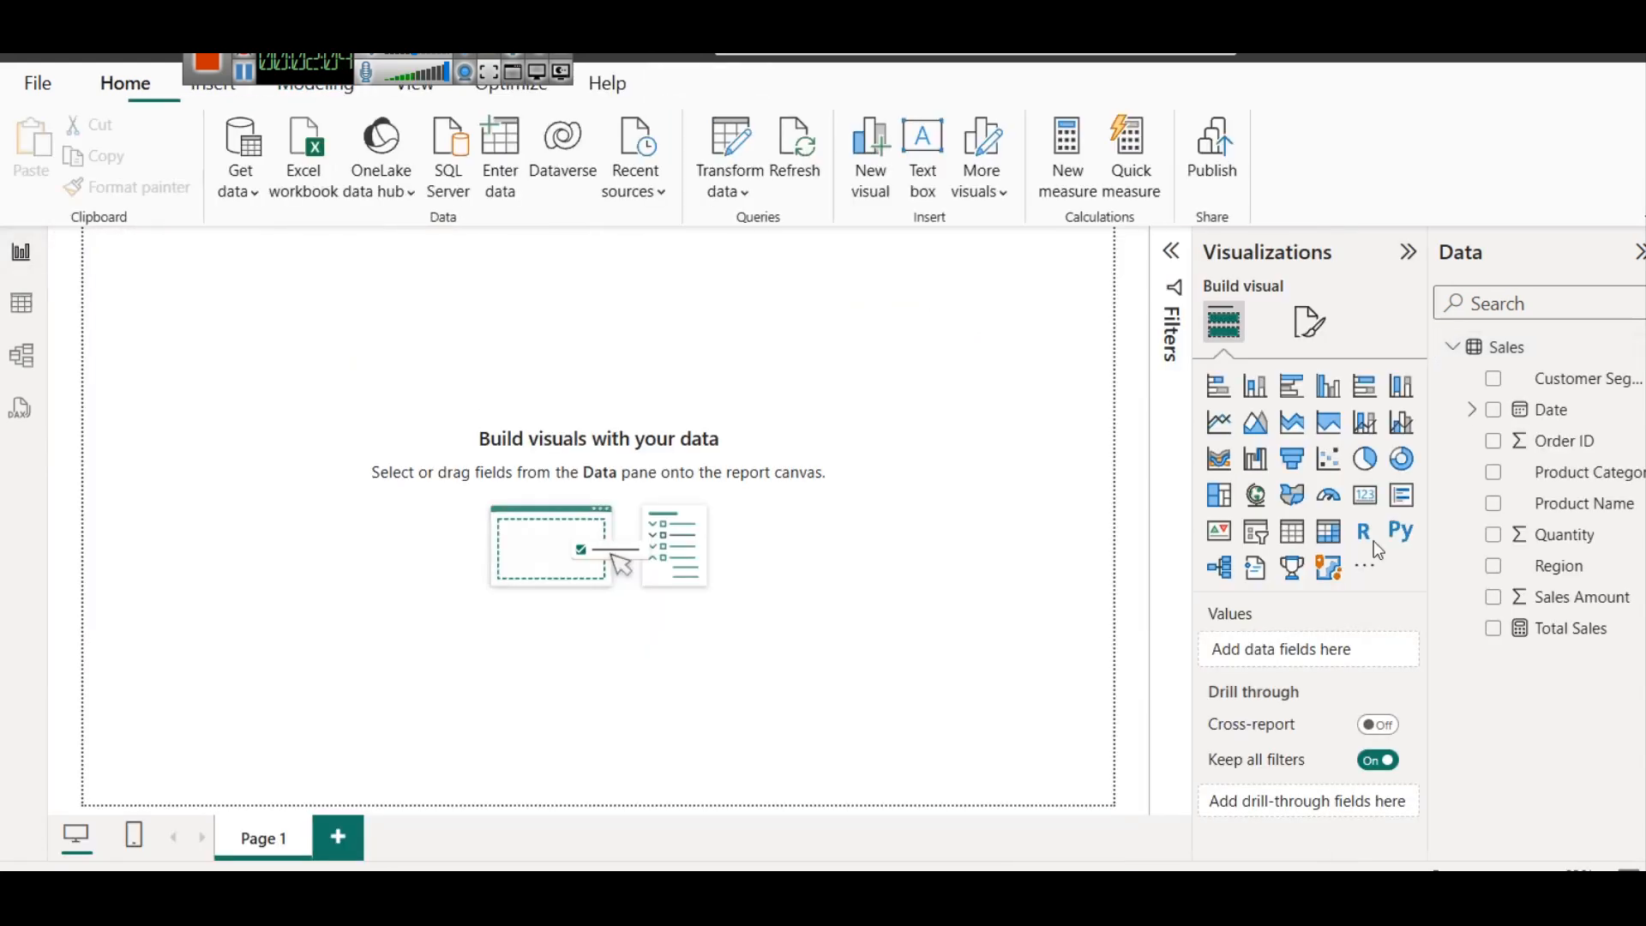
Inspect the DAX formula of the Total Sales measure and the option for adding a measure to the Sales table
click(1564, 631)
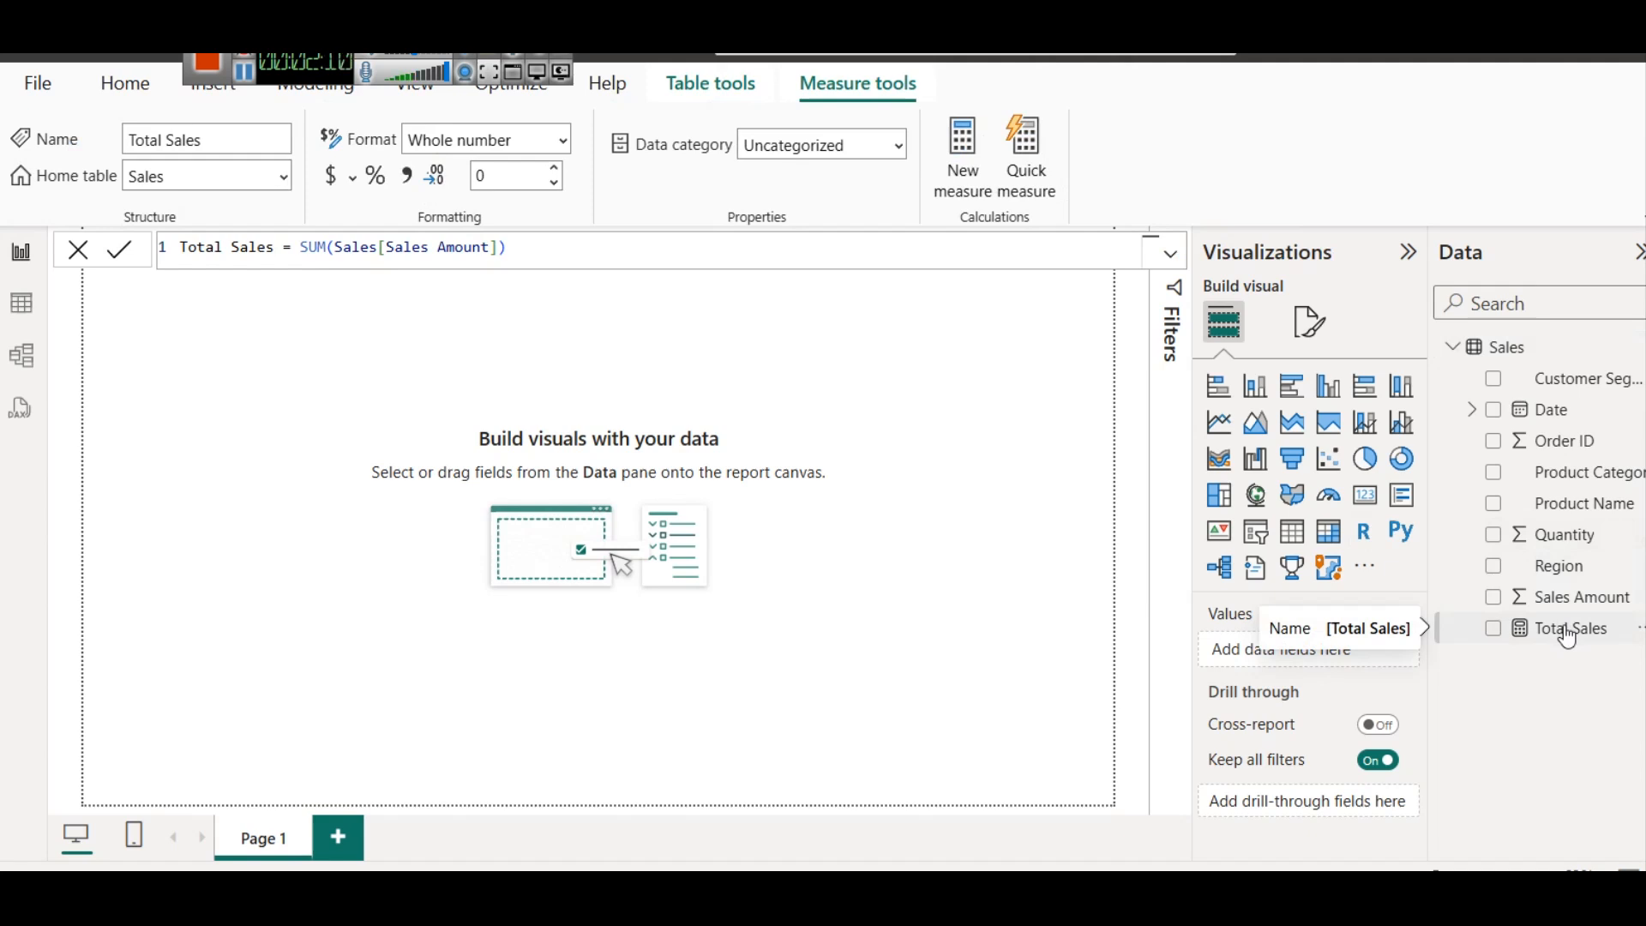
right_click(1494, 352)
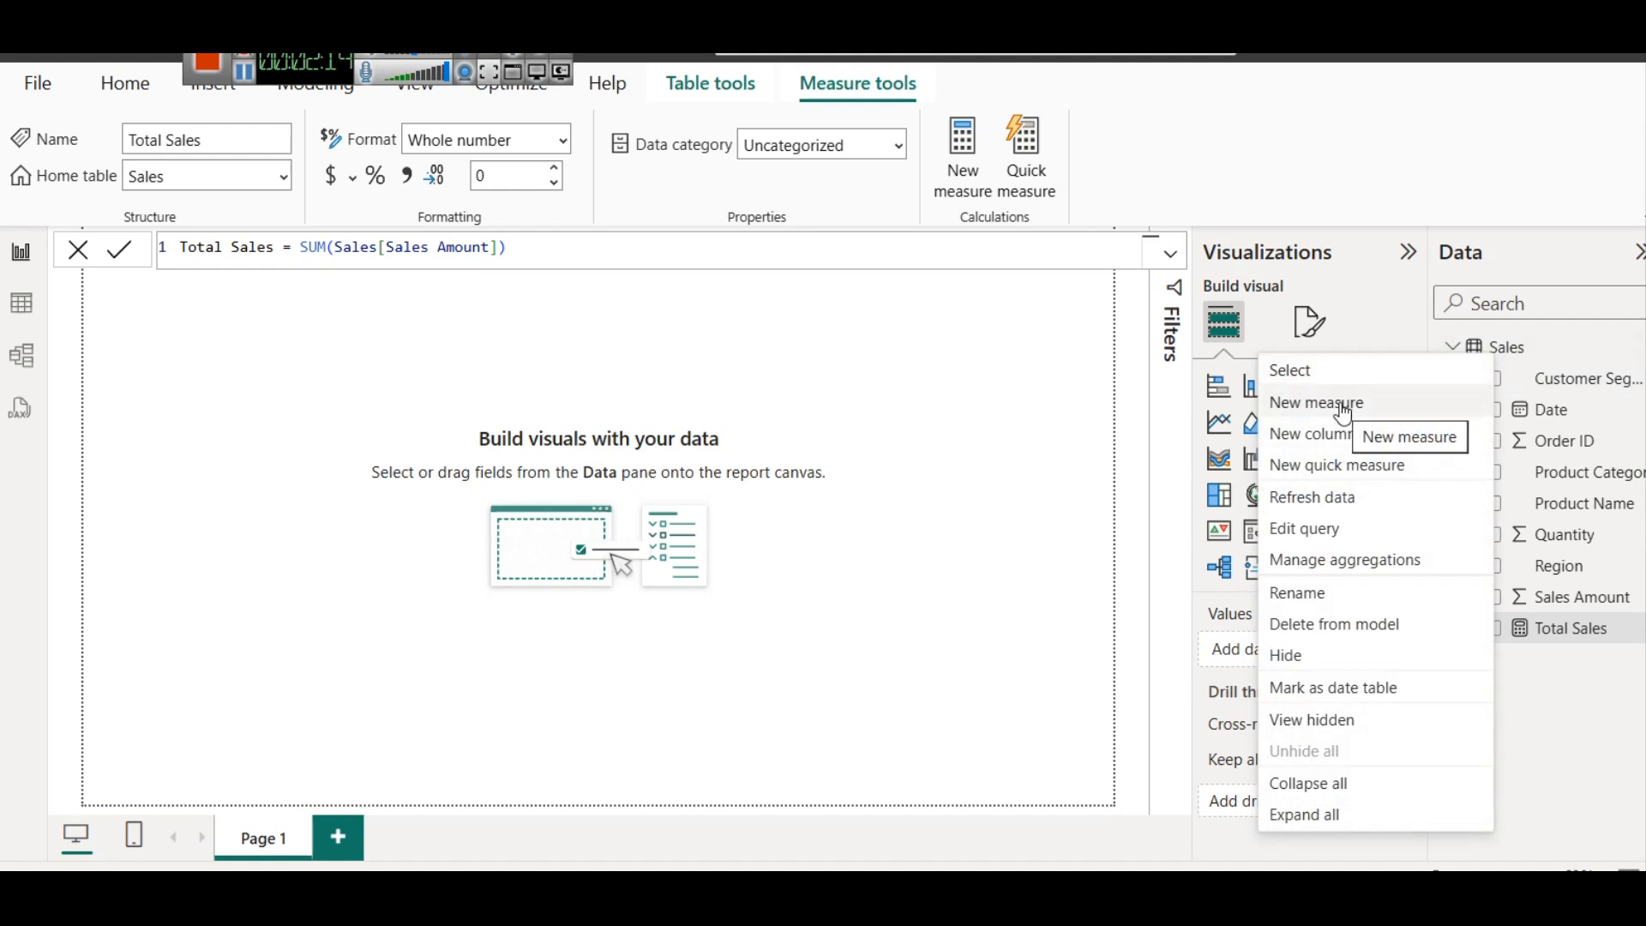
click(219, 250)
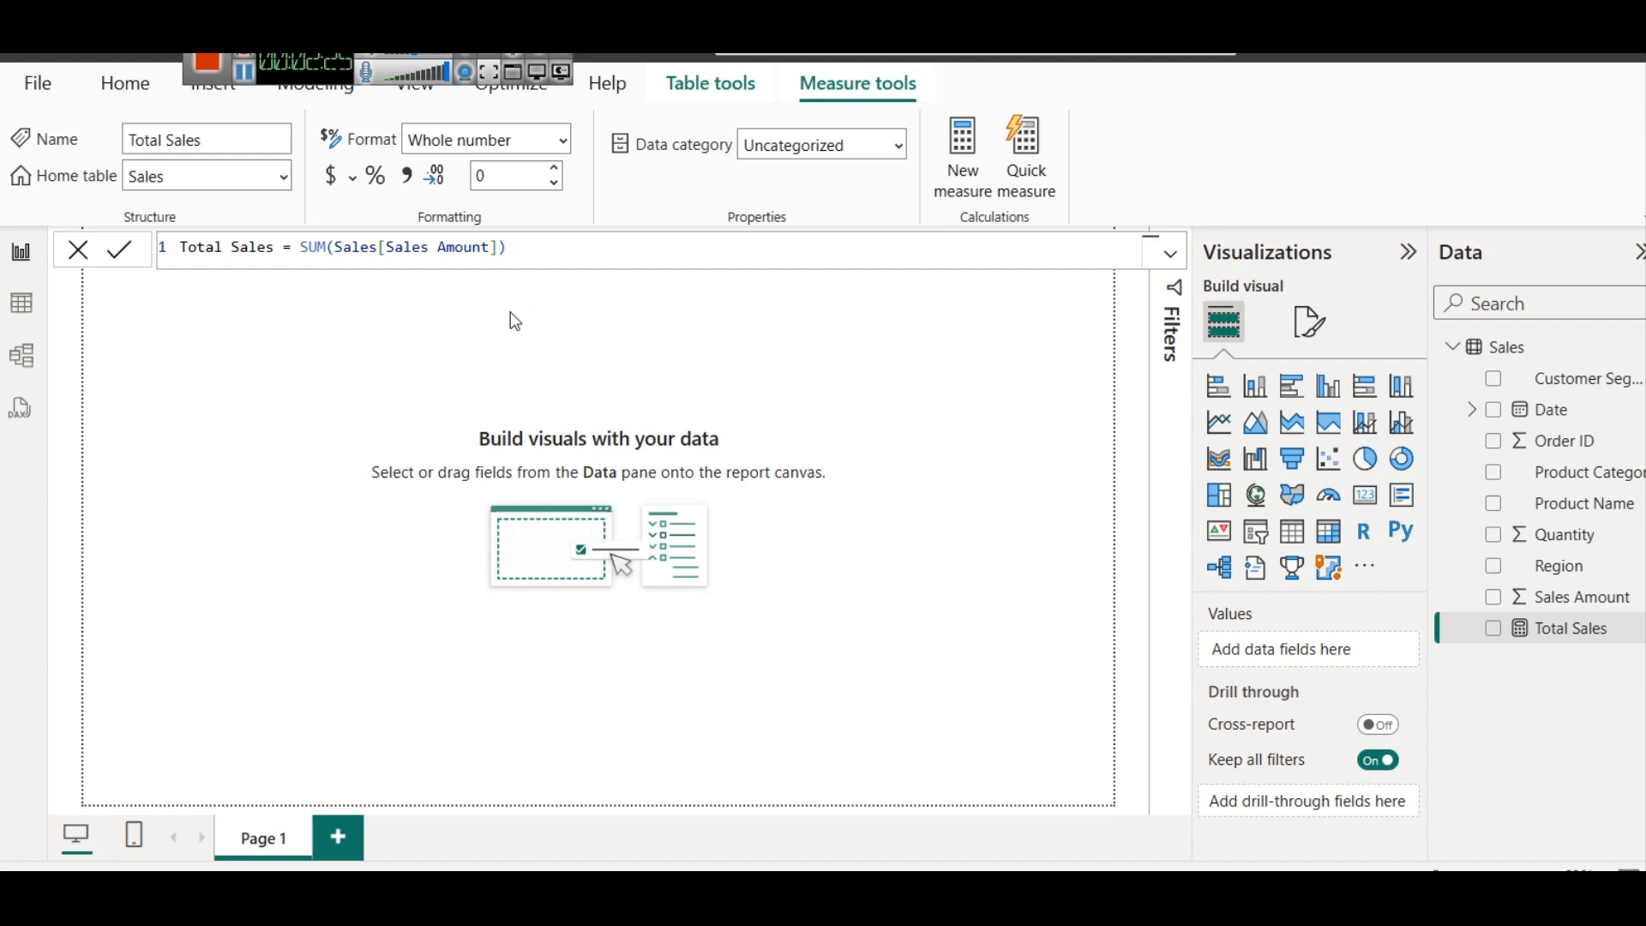
click(519, 333)
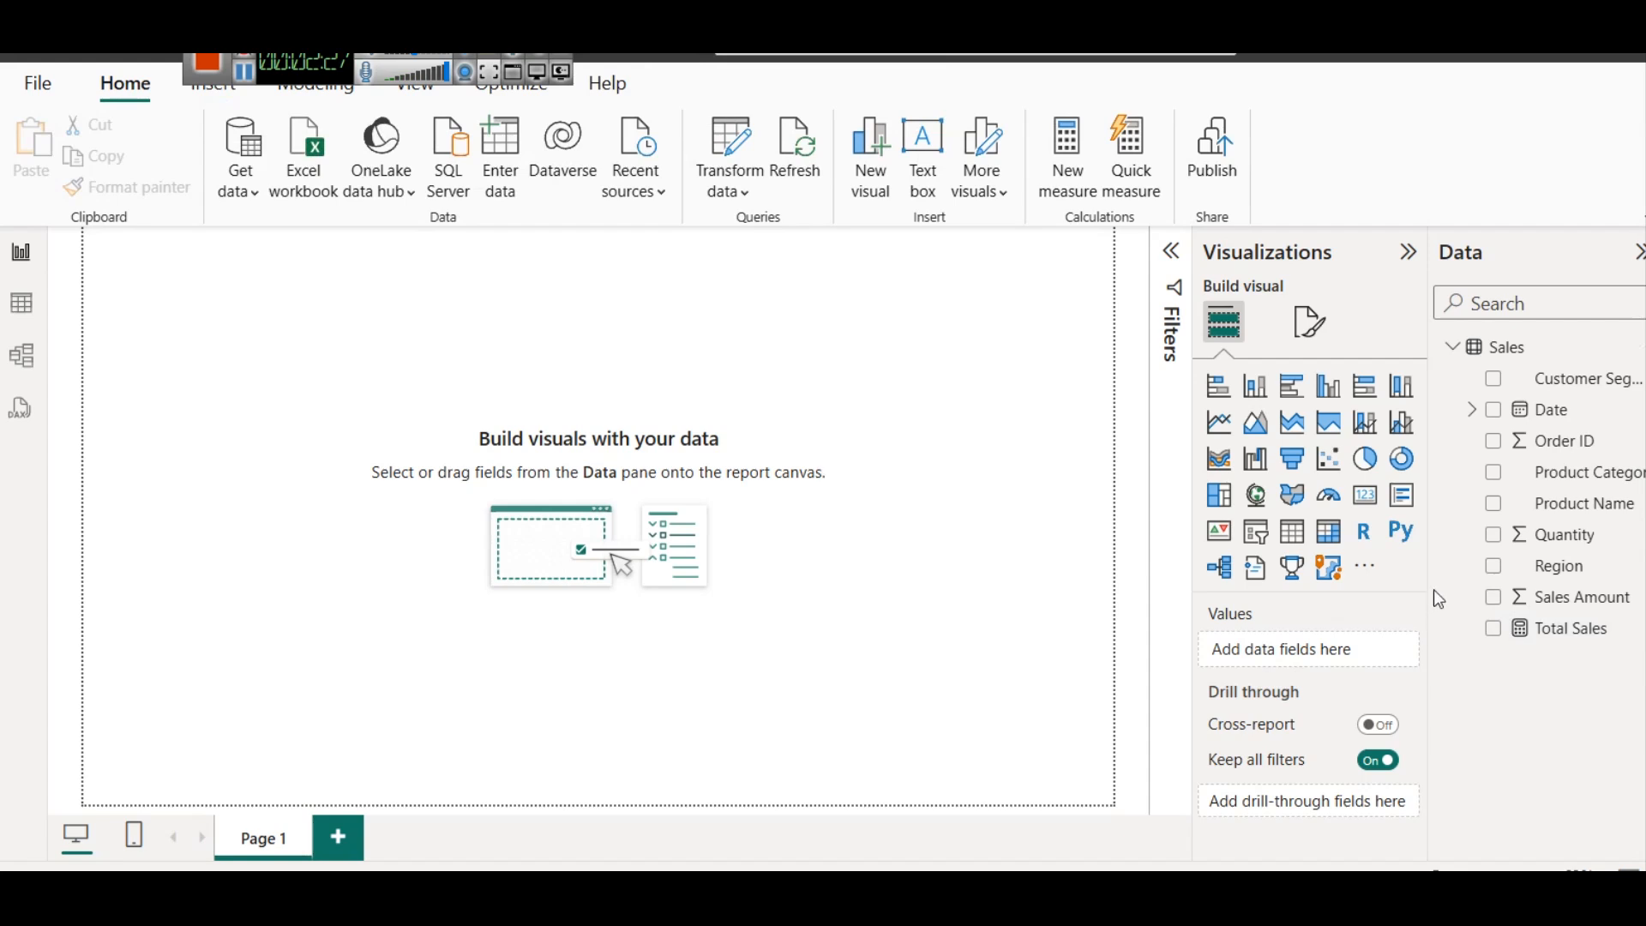
Insert a text box titled "Regional Sales Analysis - with Top N Parameter" and widen it across most of the report page
mouse_move(1327, 49)
mouse_down()
mouse_move(1332, 31)
mouse_move(1316, 57)
mouse_up()
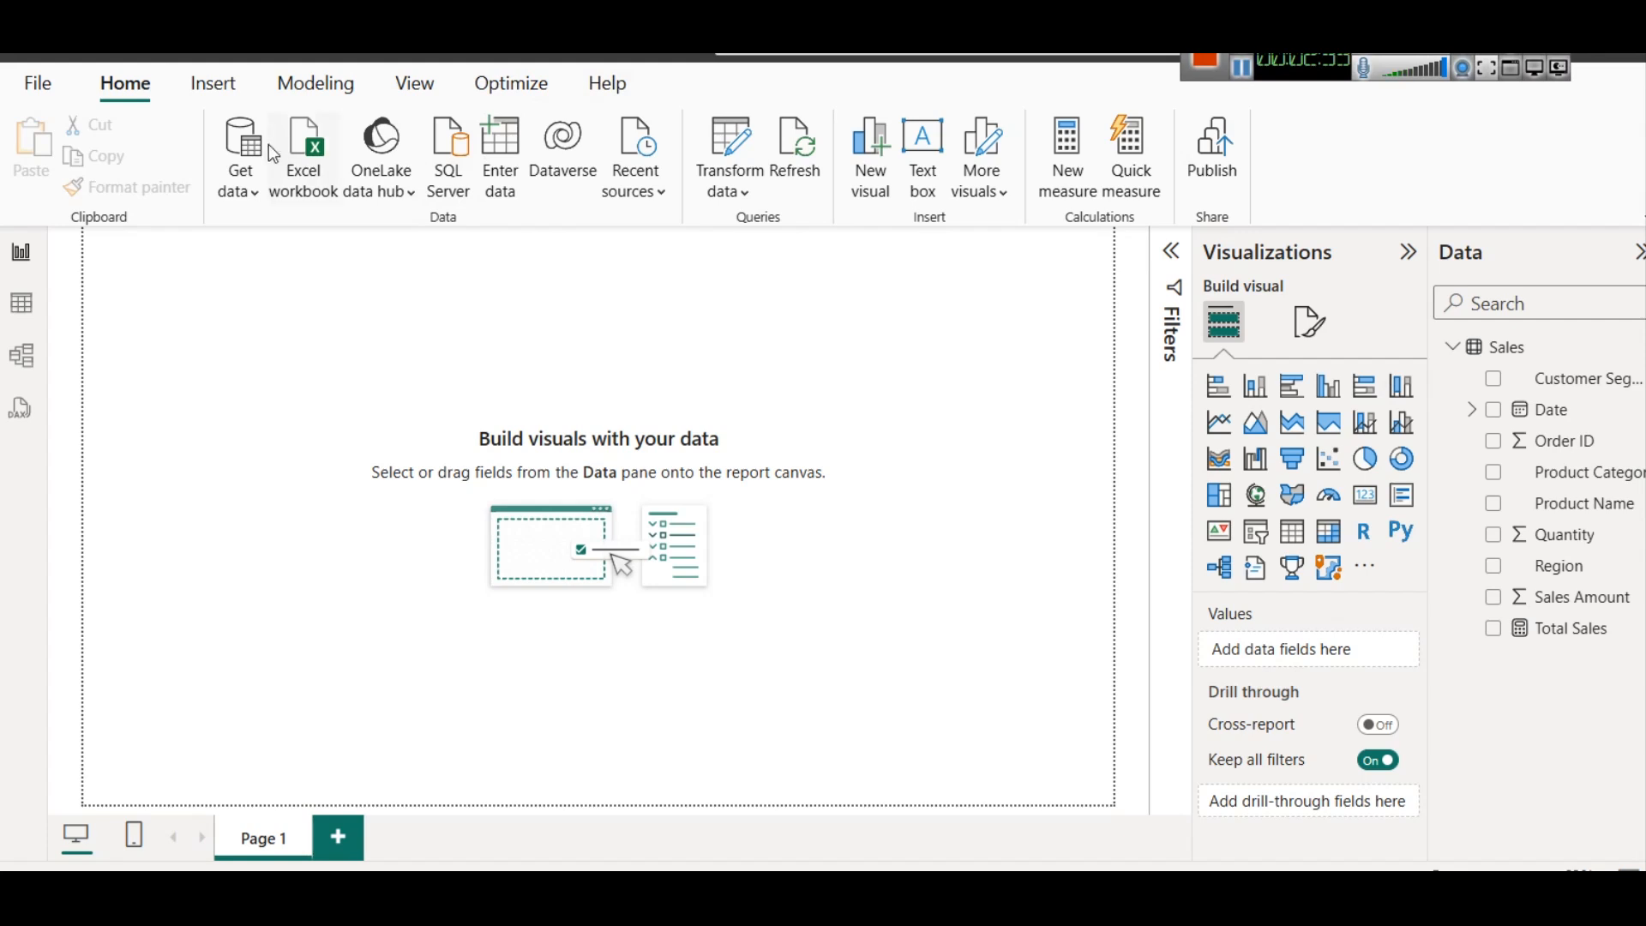
click(207, 92)
click(228, 176)
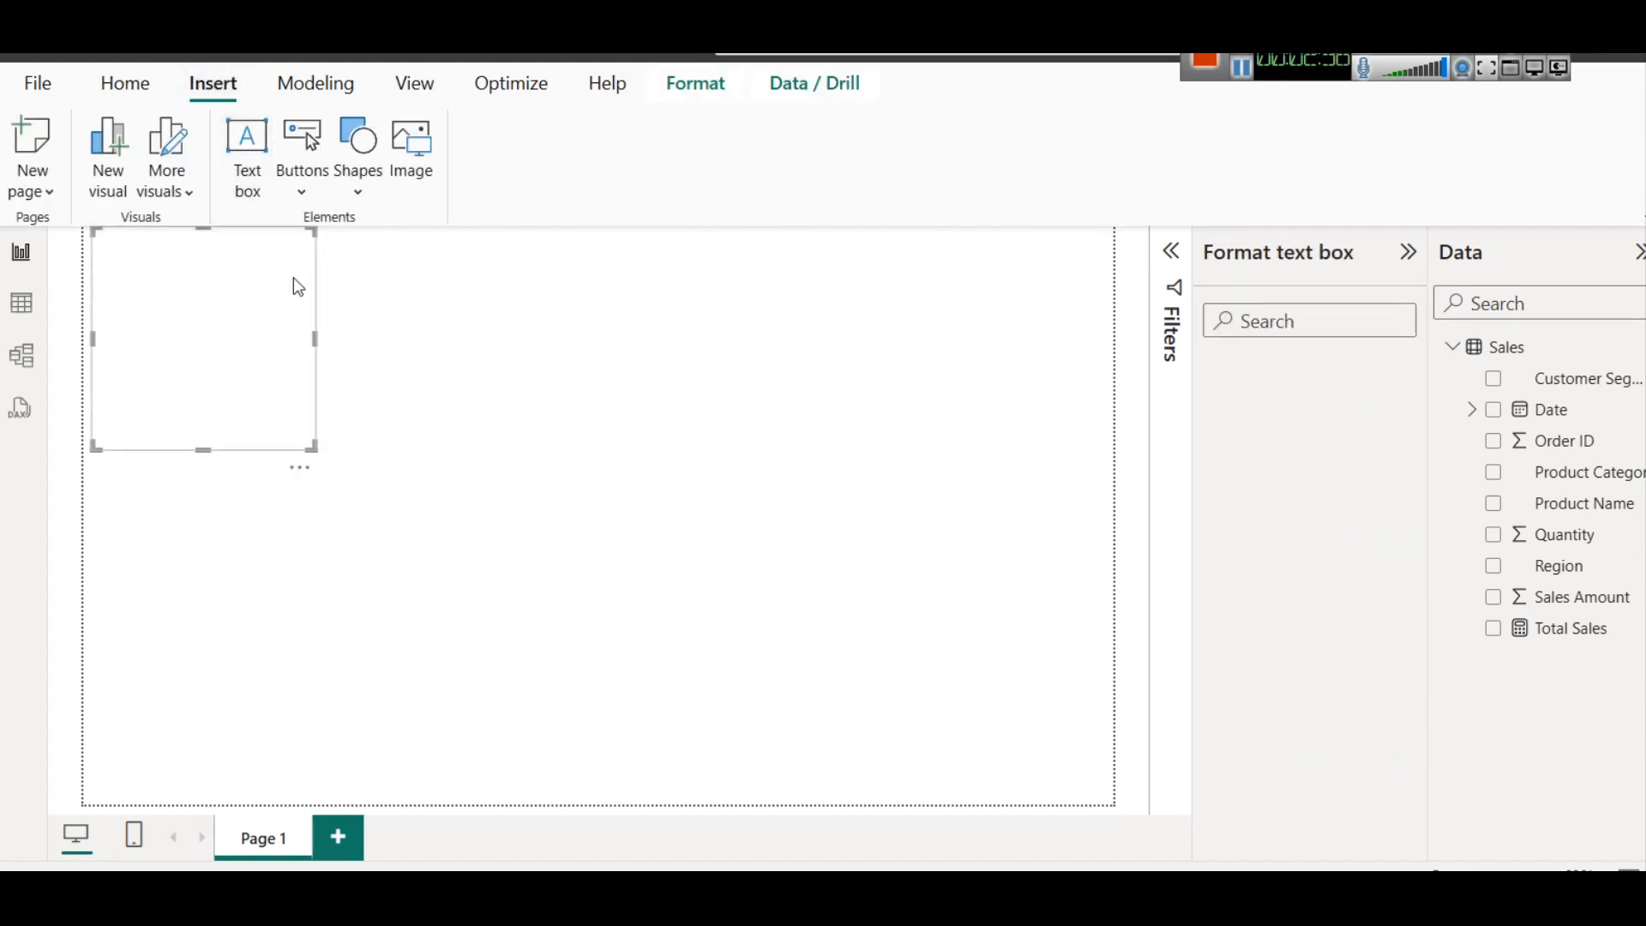
text(Re)
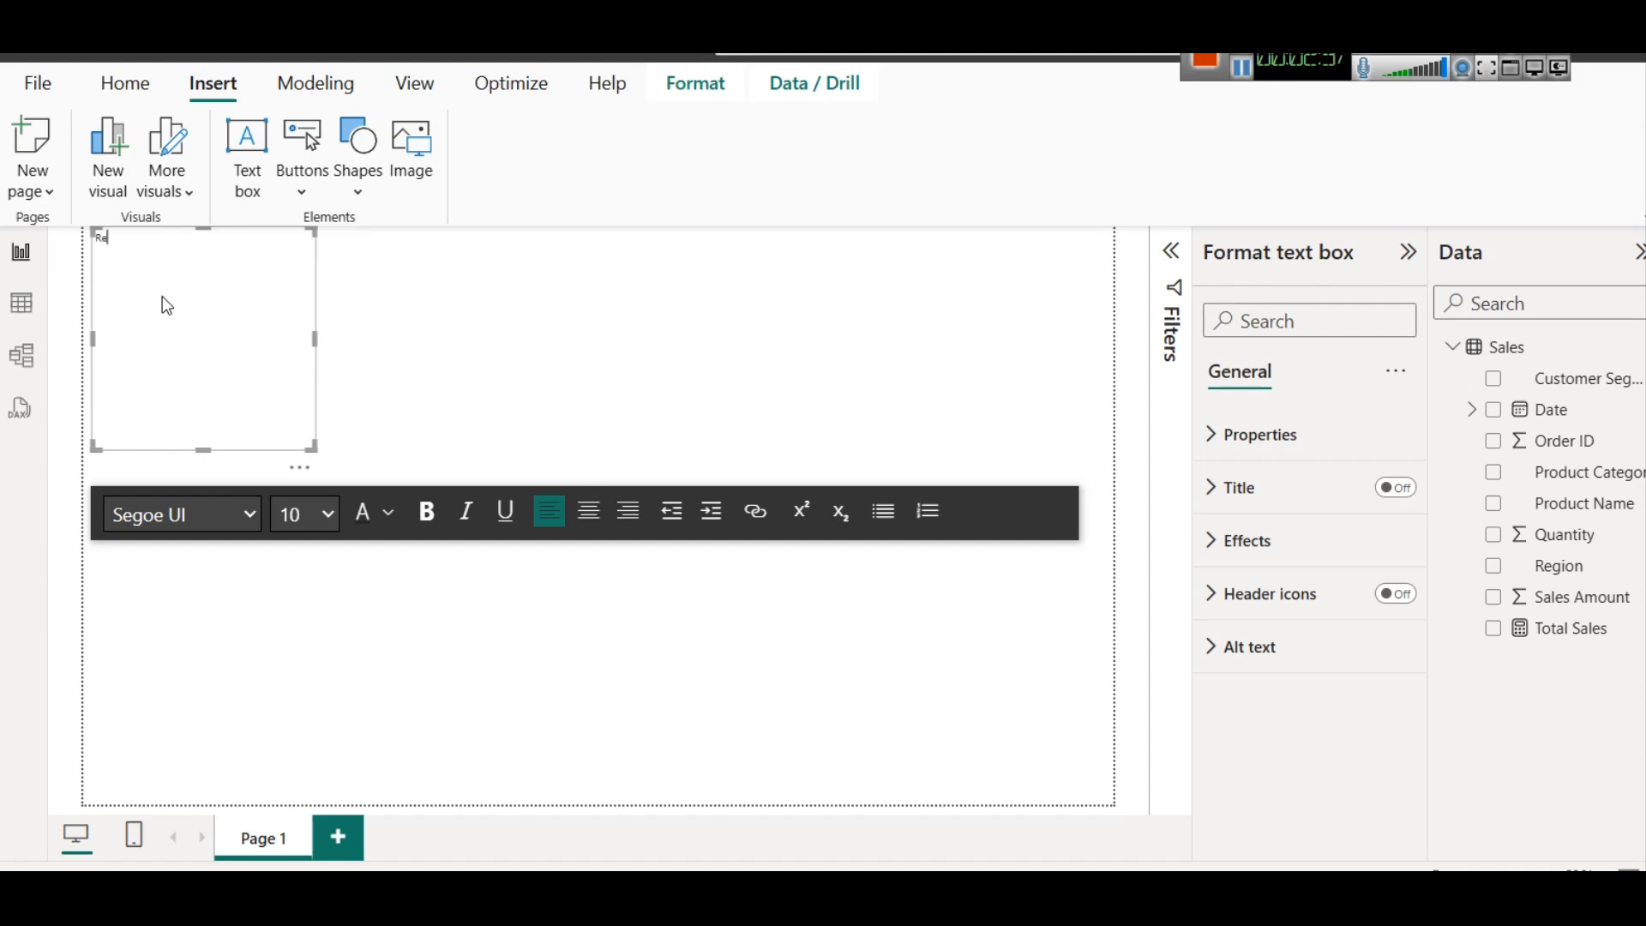
text(gional Sales Analysis - with Top N Paameters)
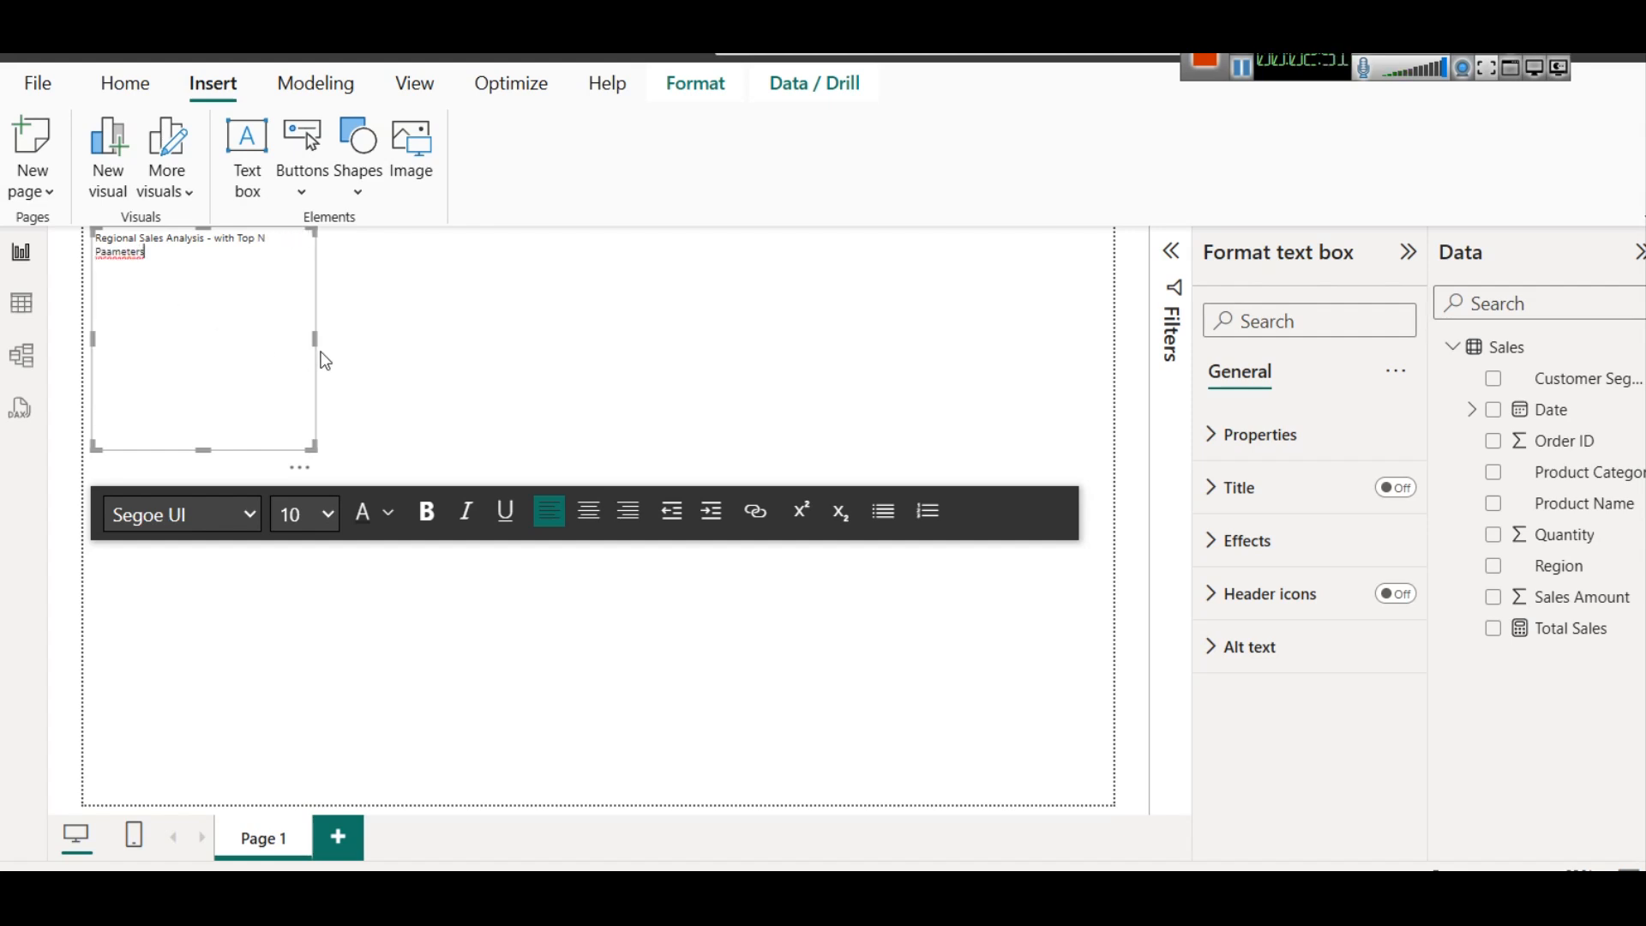
drag(315, 337, 982, 338)
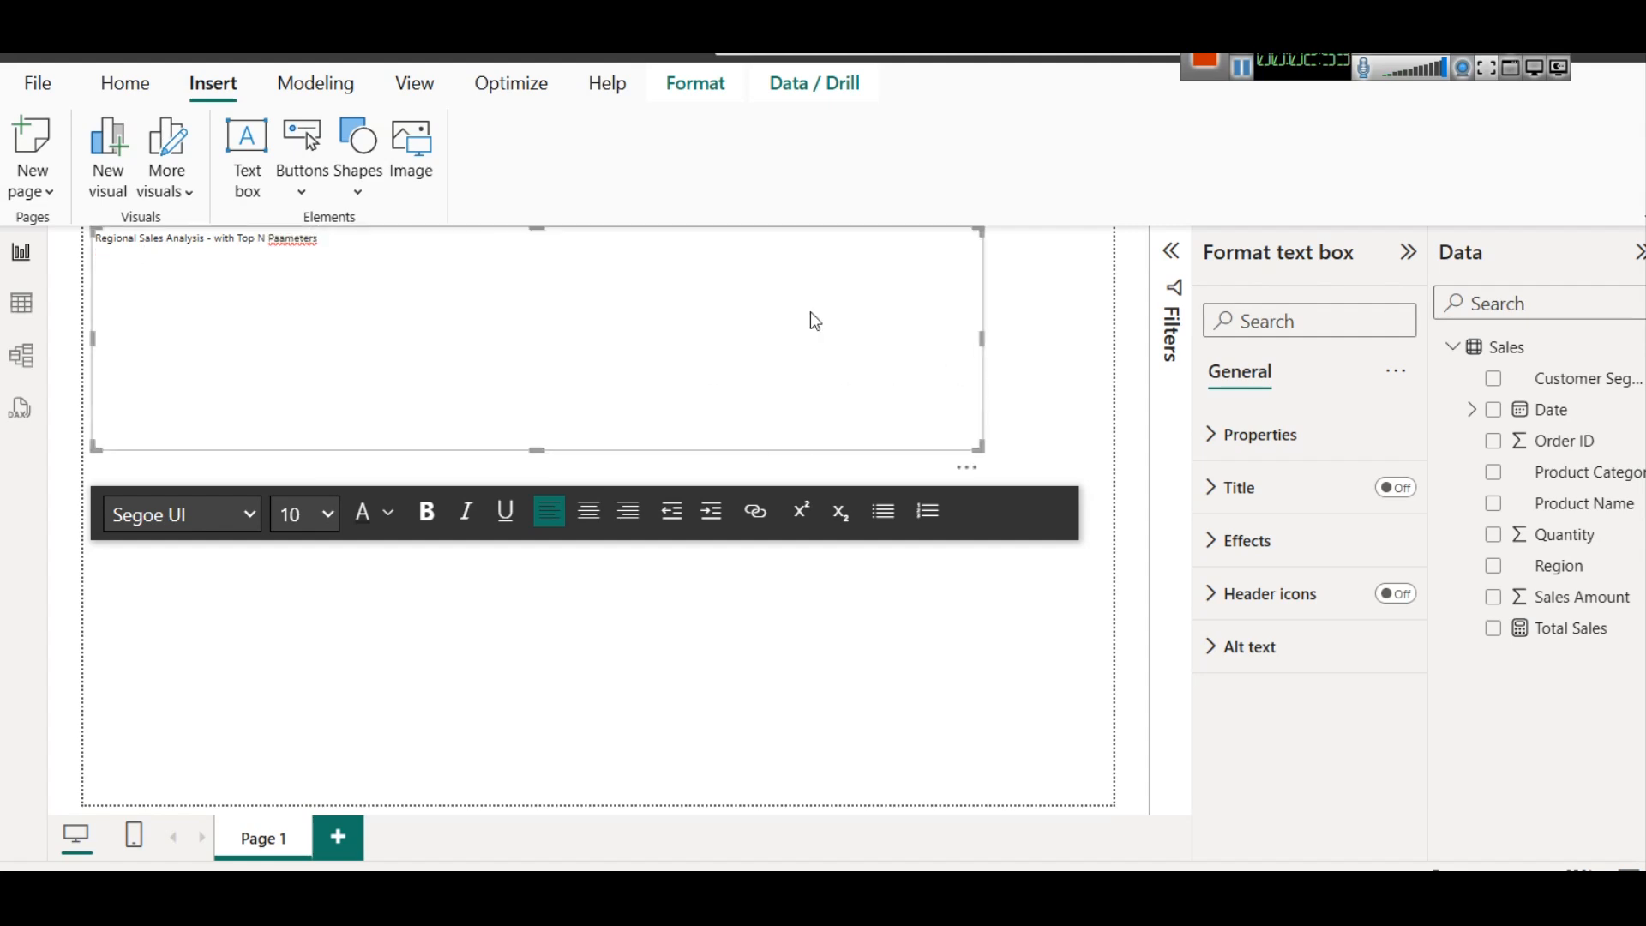
key(BackSpace)
key(BackSpace)
key(BackSpace)
key(BackSpace)
key(BackSpace)
key(BackSpace)
text(rameter)
Make the title centred, bold and size 28, and shorten the text box to fit the single line of text
key(ctrl+a)
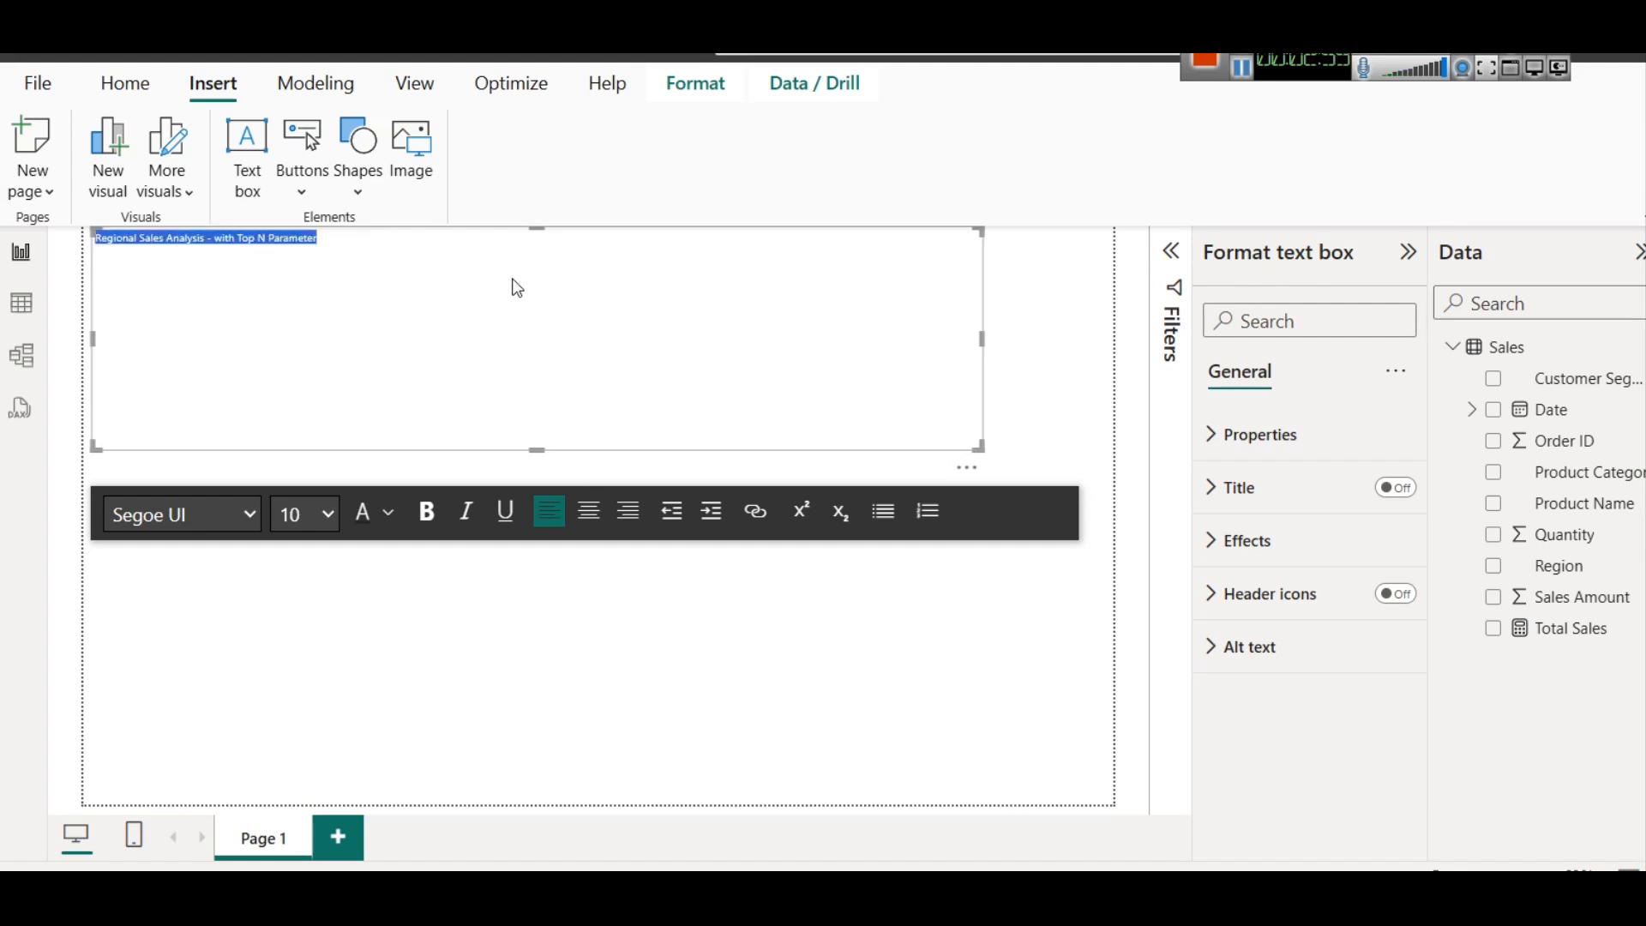
click(586, 521)
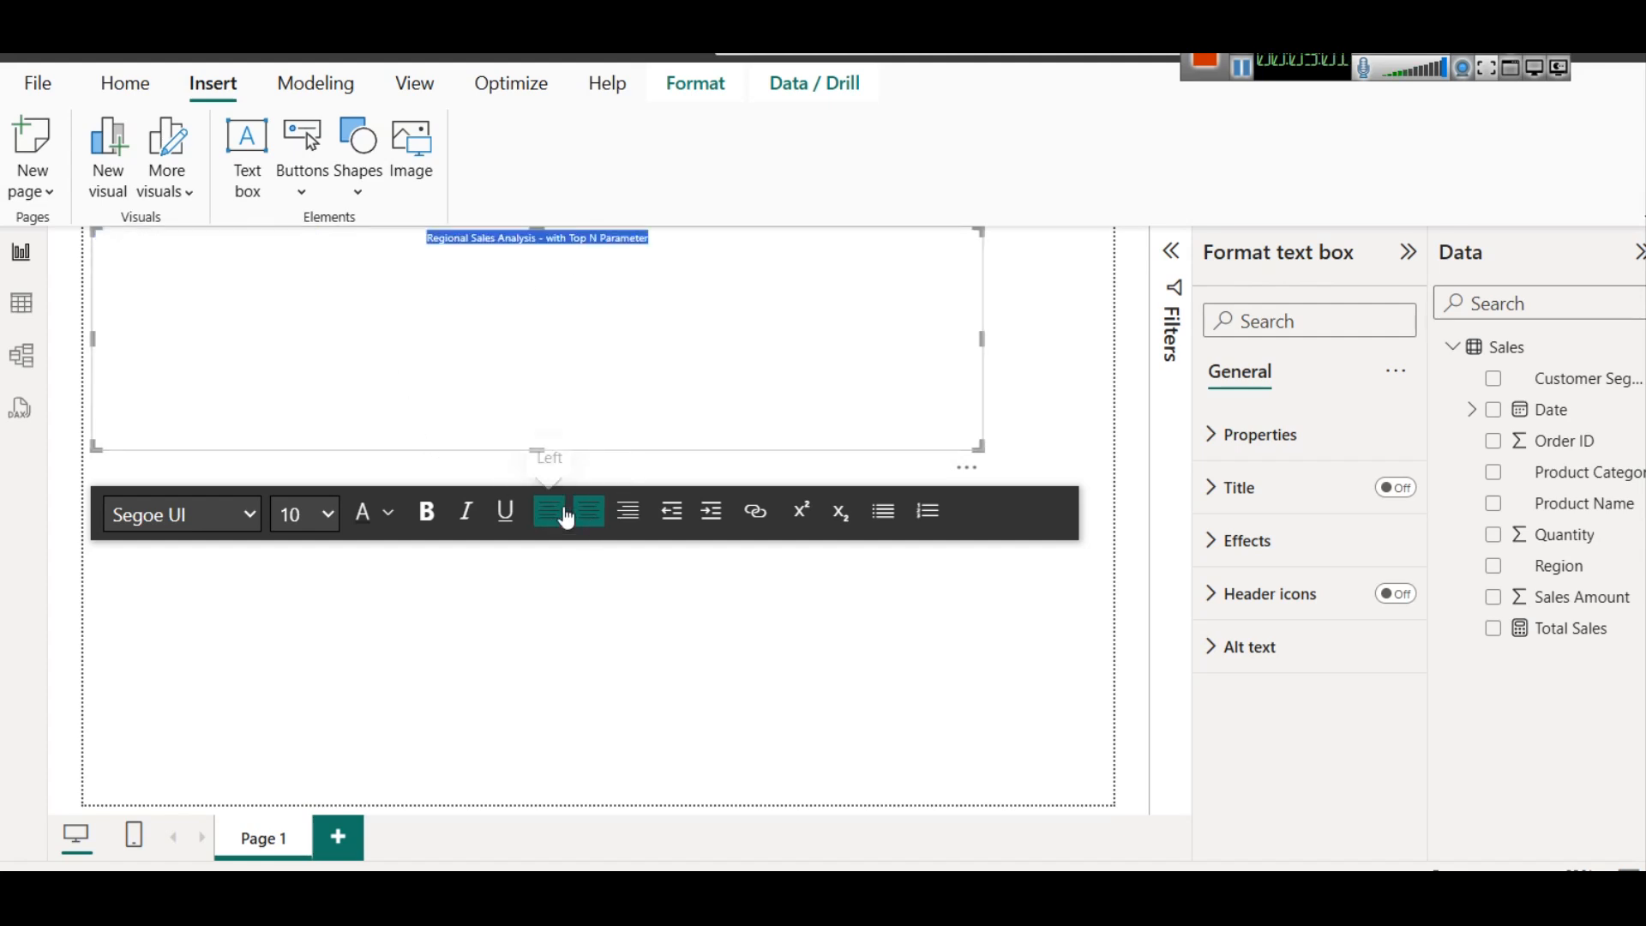
click(429, 514)
click(302, 515)
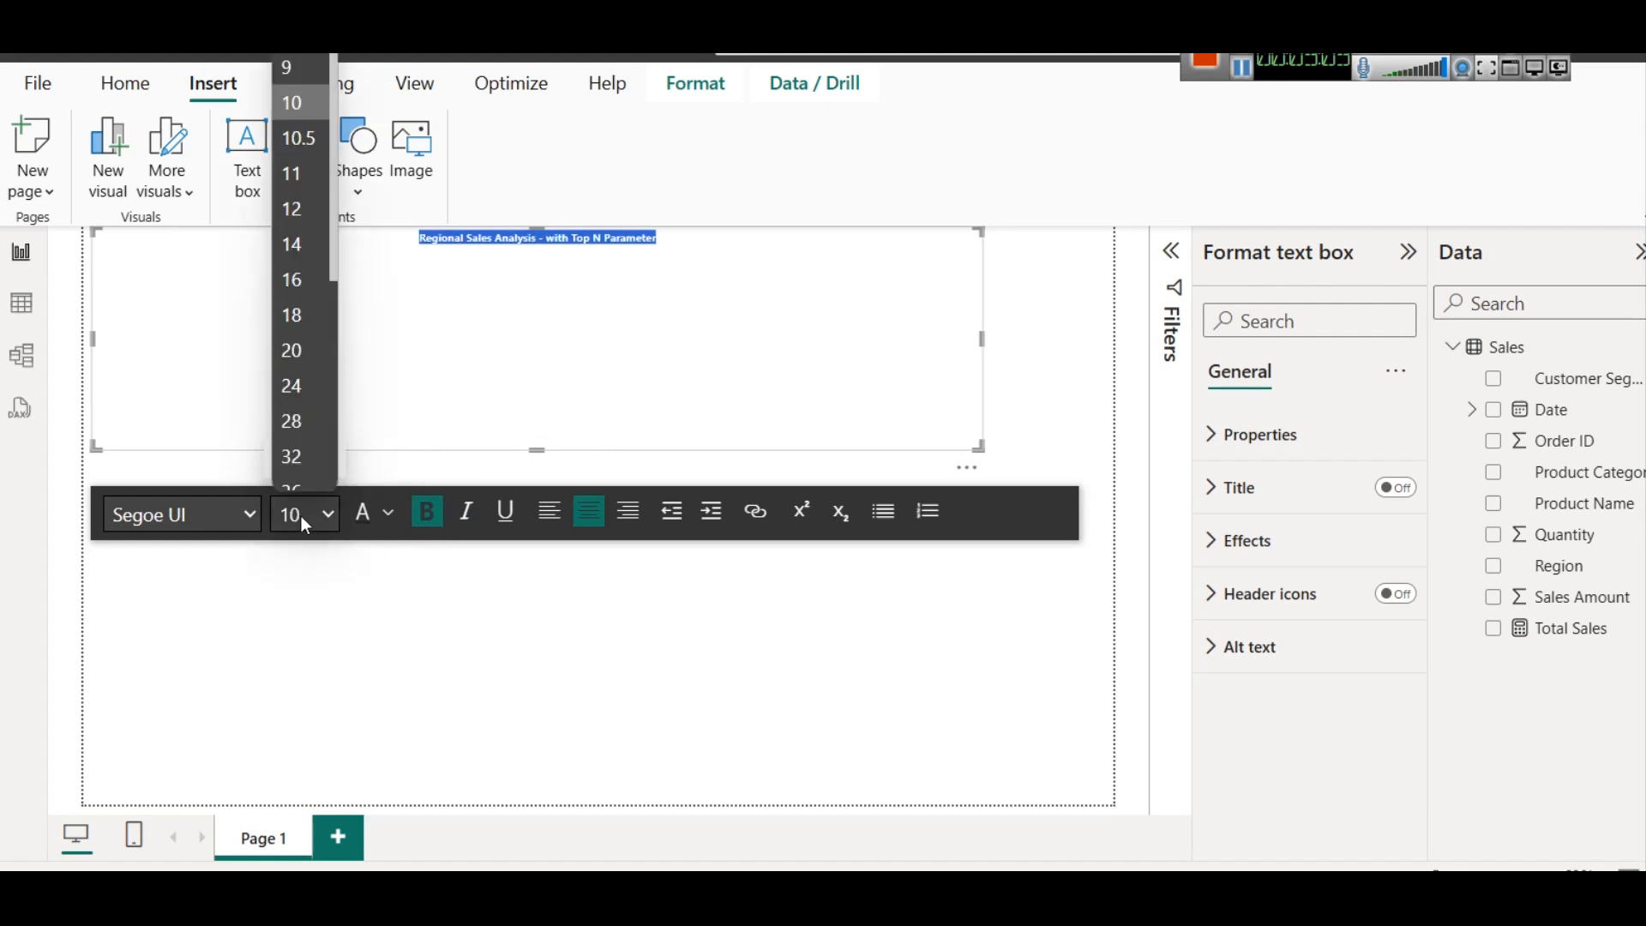
click(312, 338)
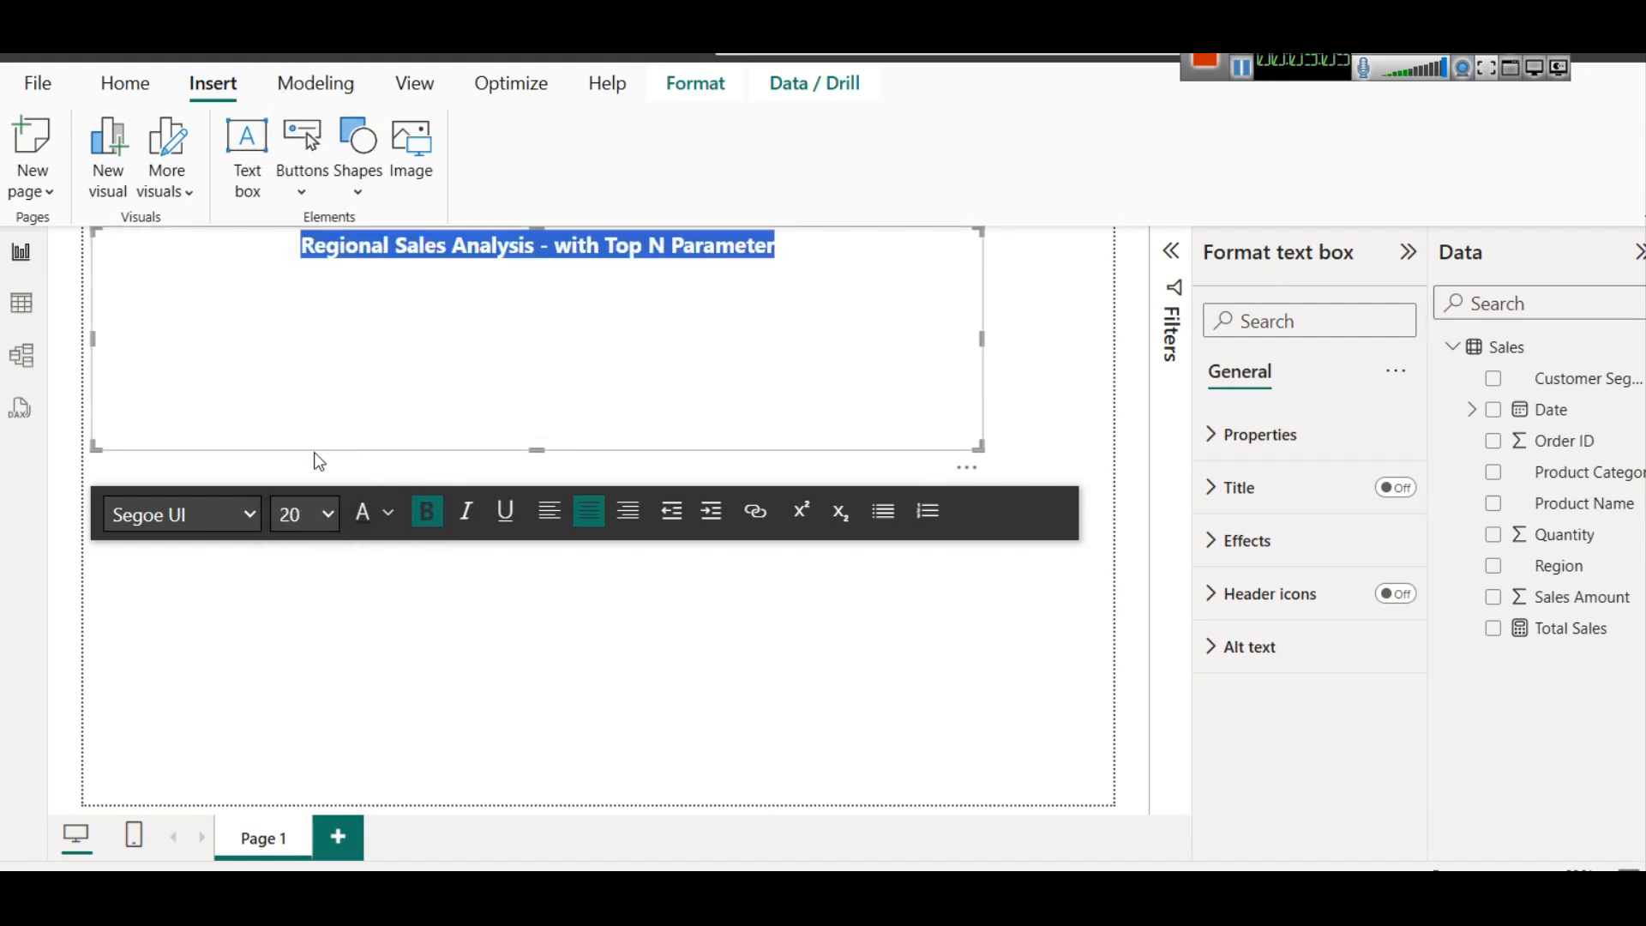
click(304, 515)
click(306, 401)
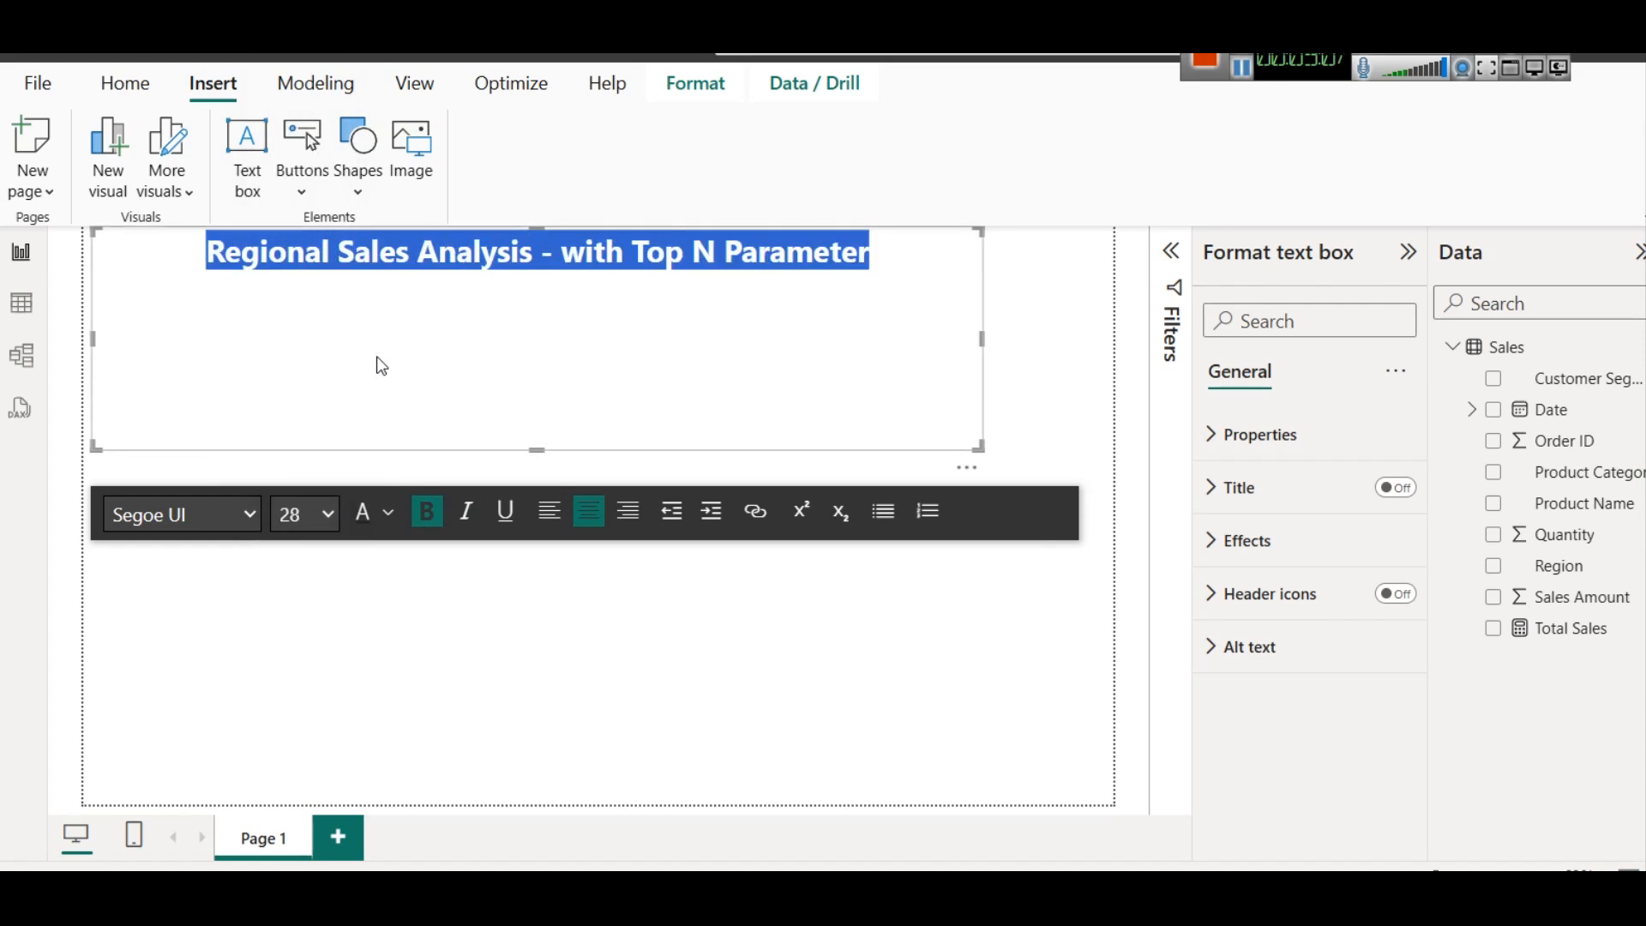
drag(538, 448, 554, 288)
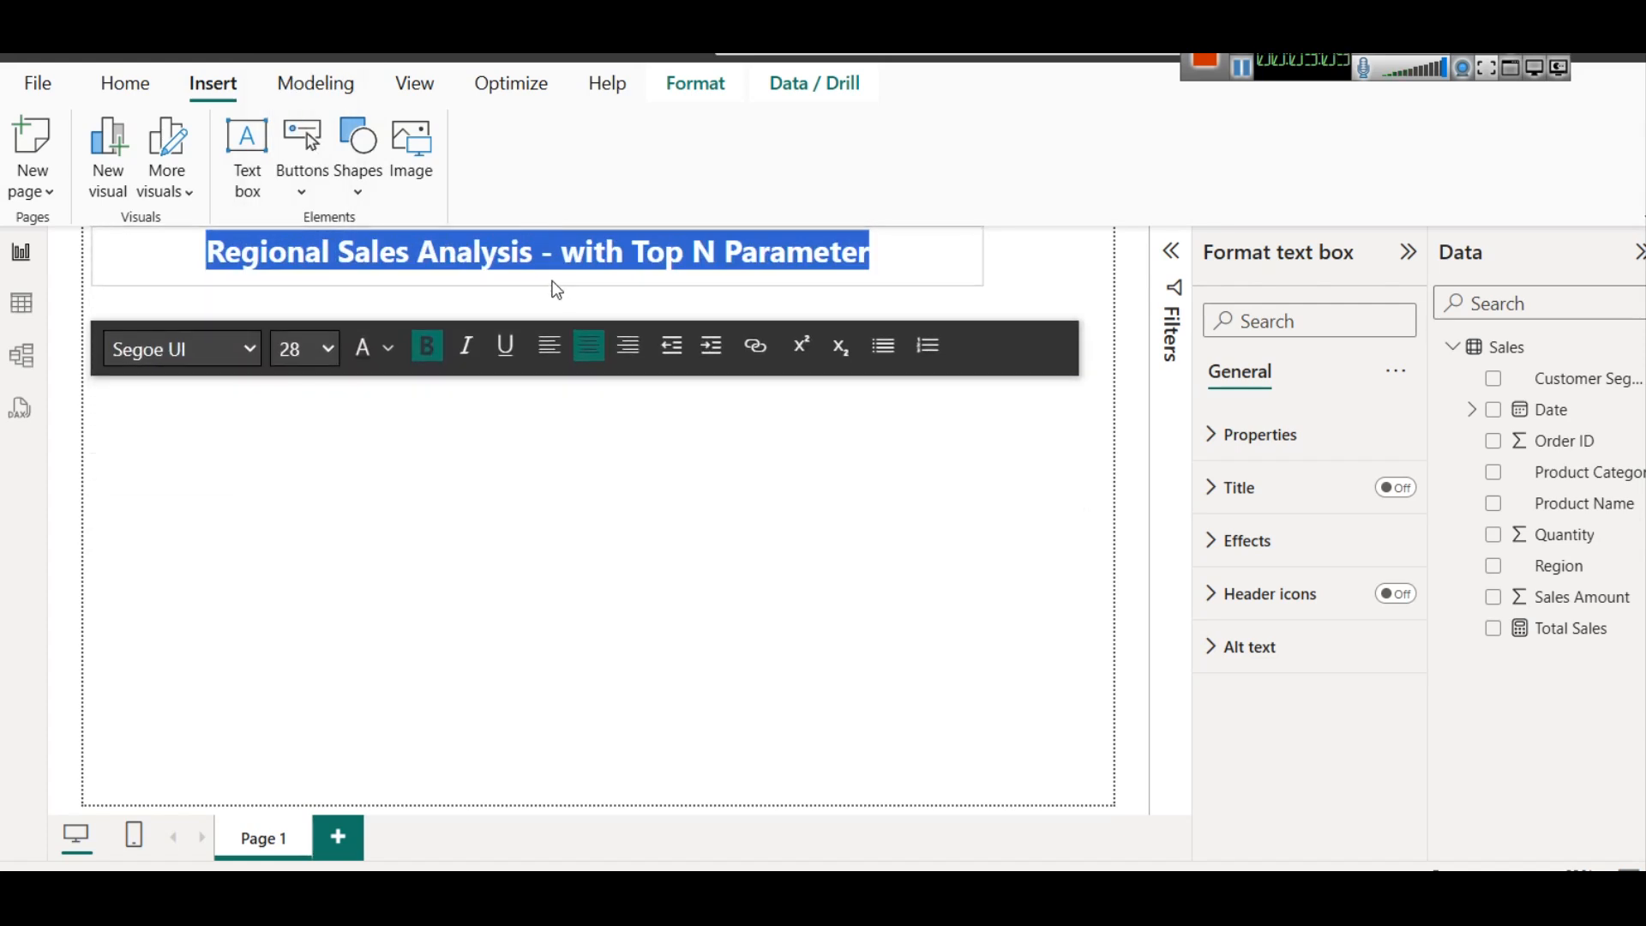
click(897, 275)
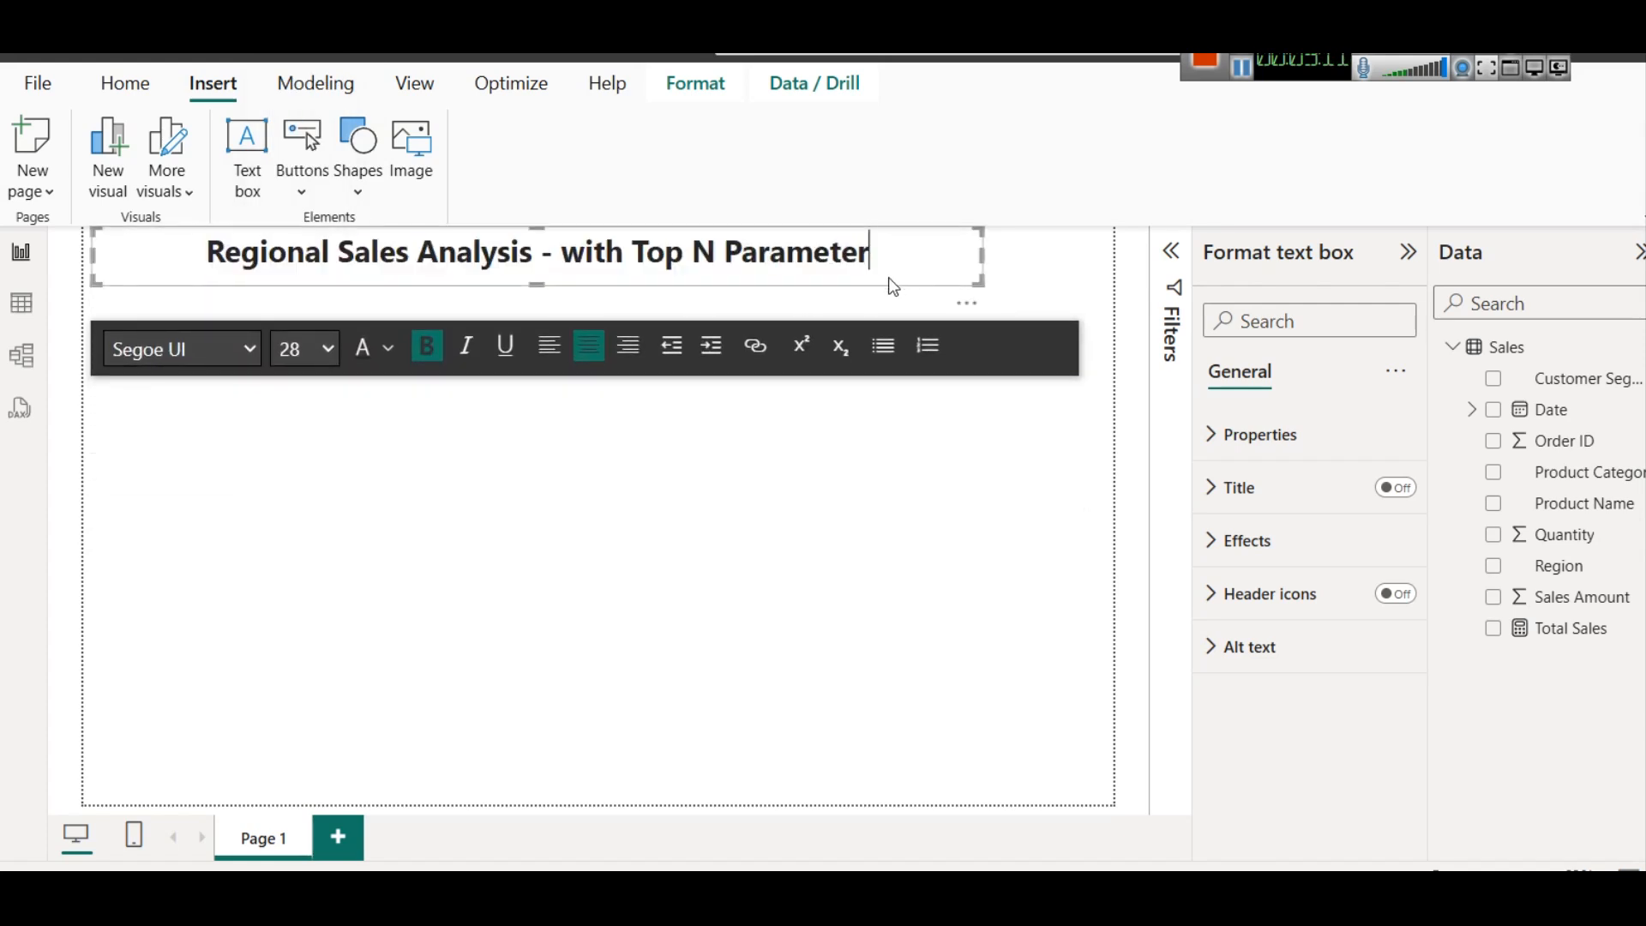
Colour the whole title text with the darkest shade of the theme's bright blue and move the box slightly down
drag(874, 252, 206, 253)
click(390, 347)
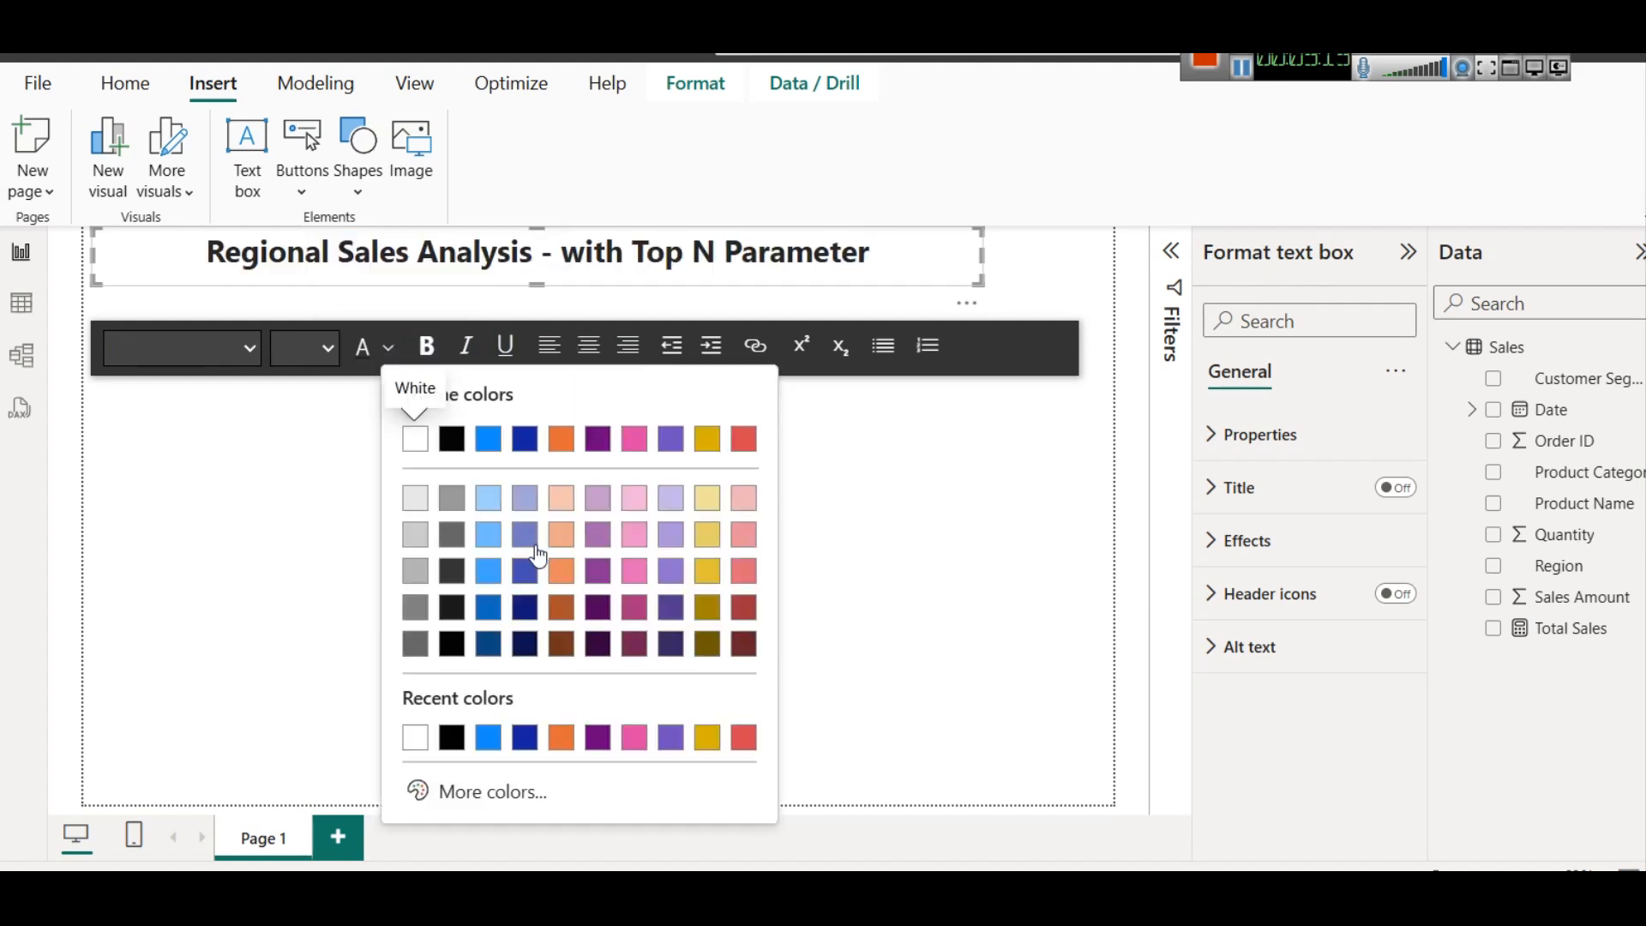
click(490, 643)
click(959, 268)
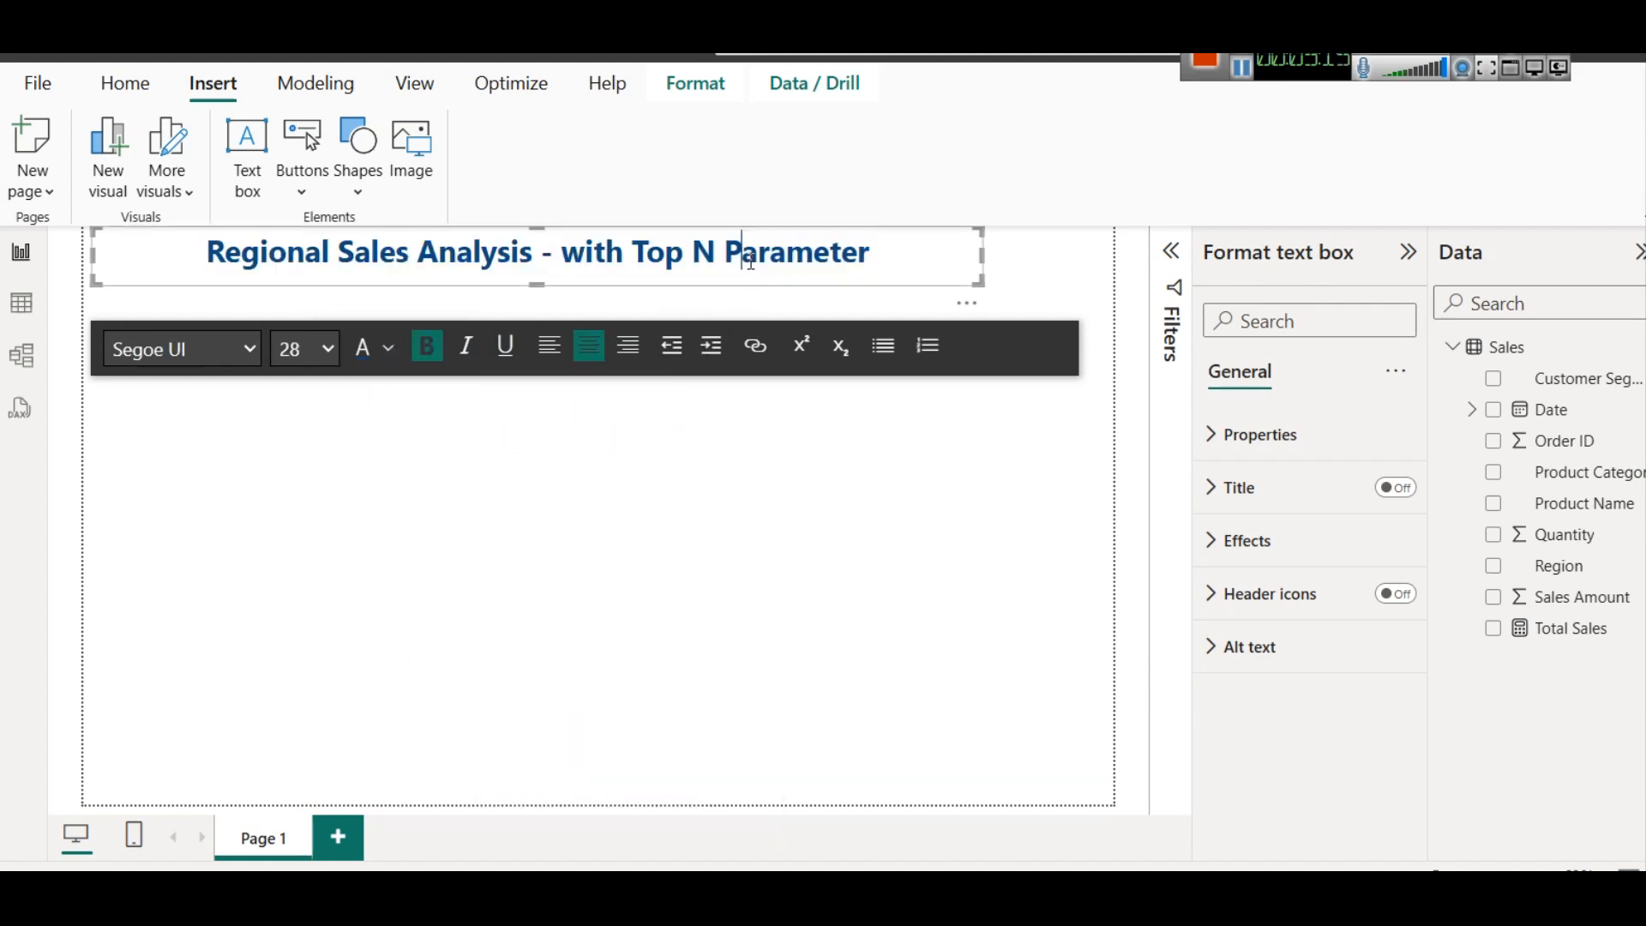
click(896, 301)
click(899, 283)
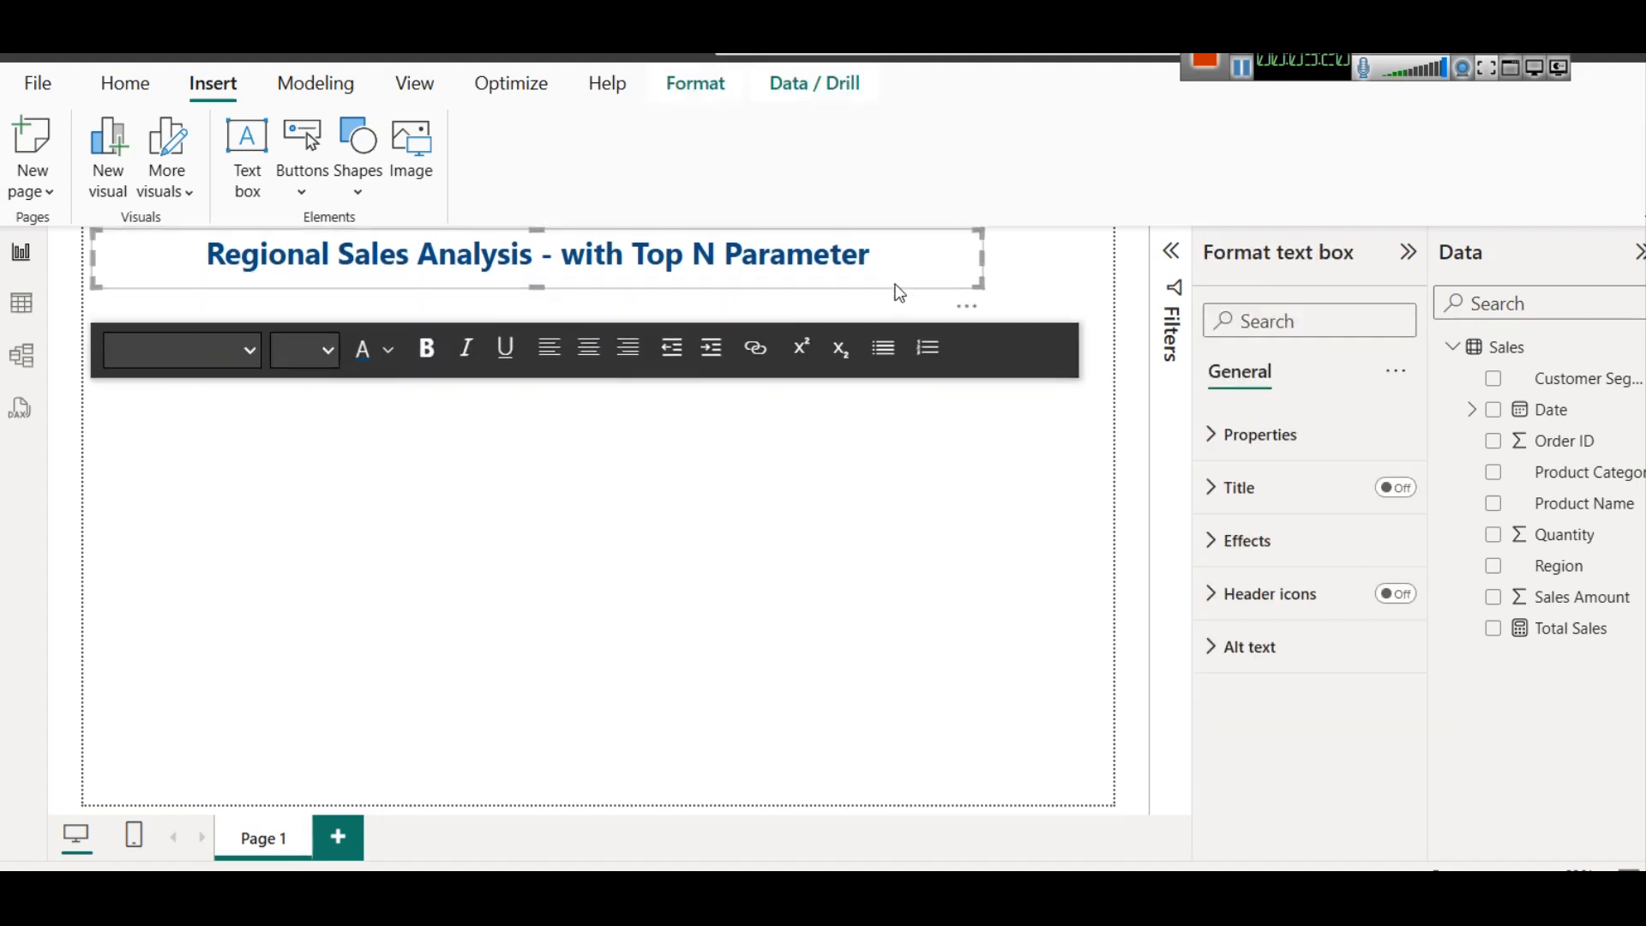
Turn on a shadow and a visual border for the title text box
click(1239, 542)
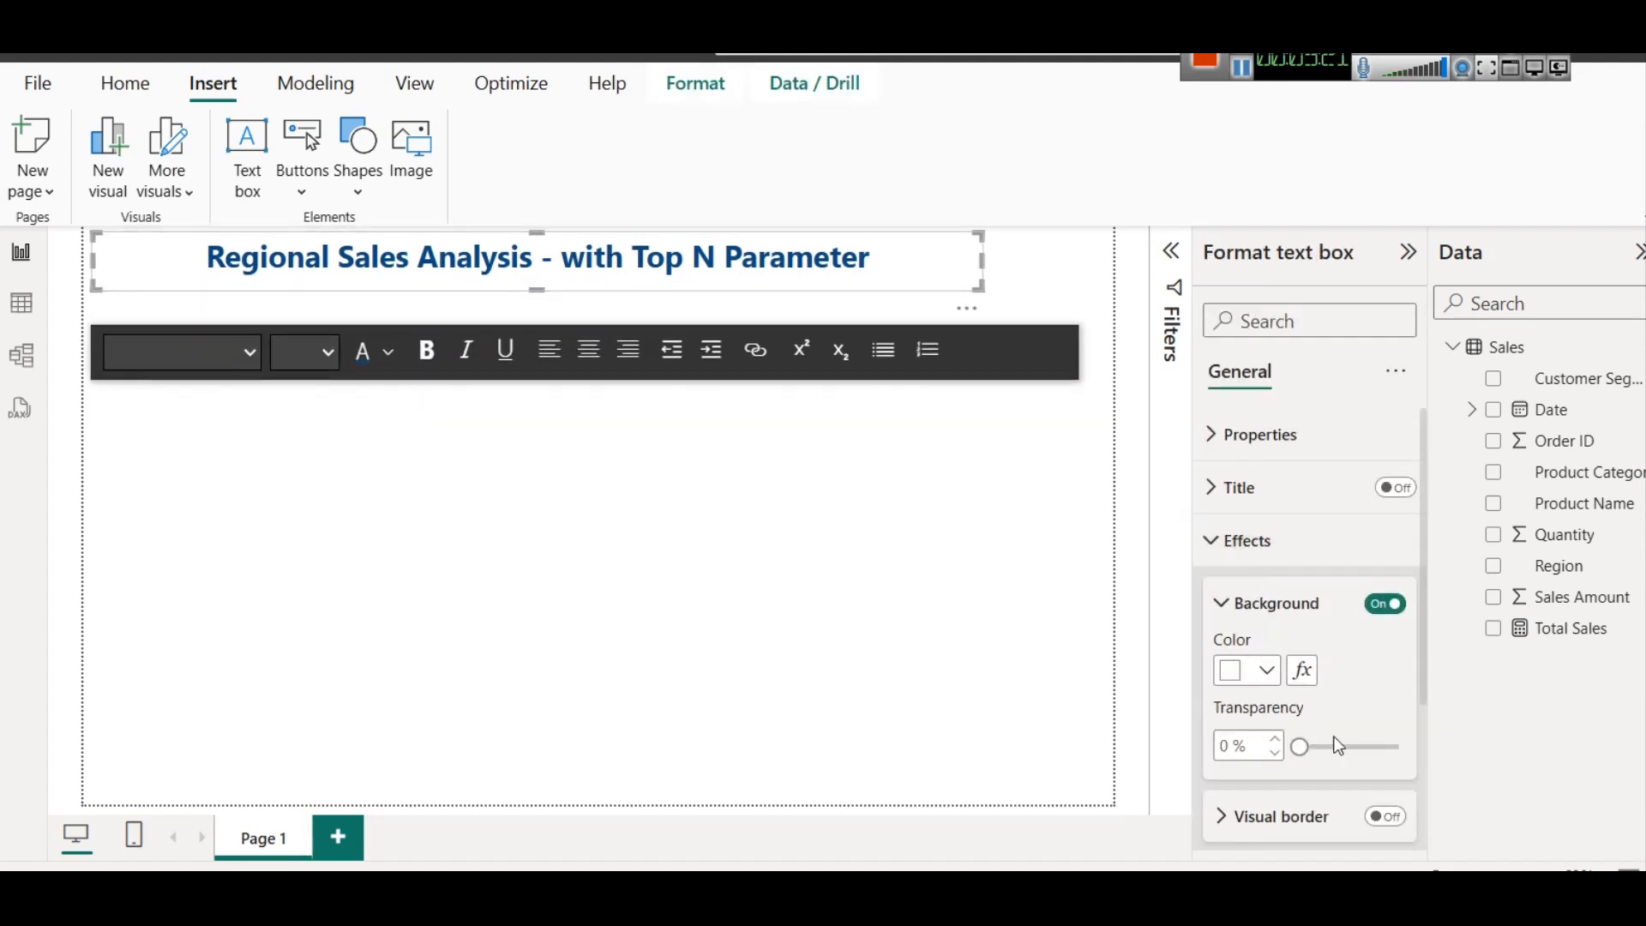
scroll(1320, 686, down, 3)
click(1372, 668)
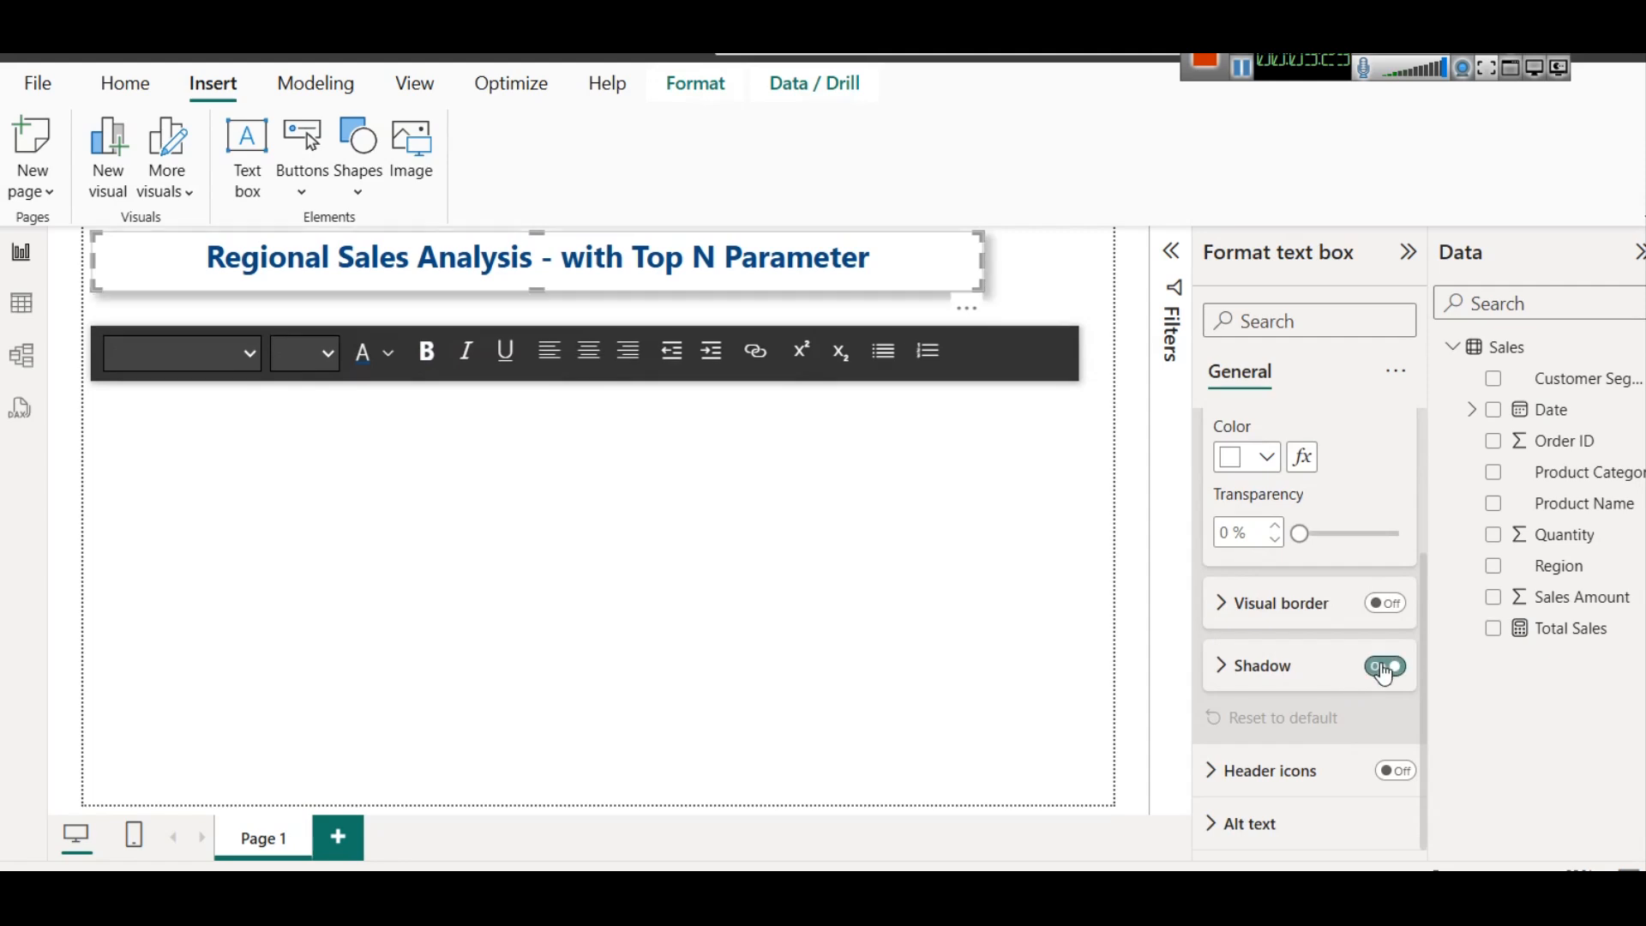
click(1382, 604)
click(670, 544)
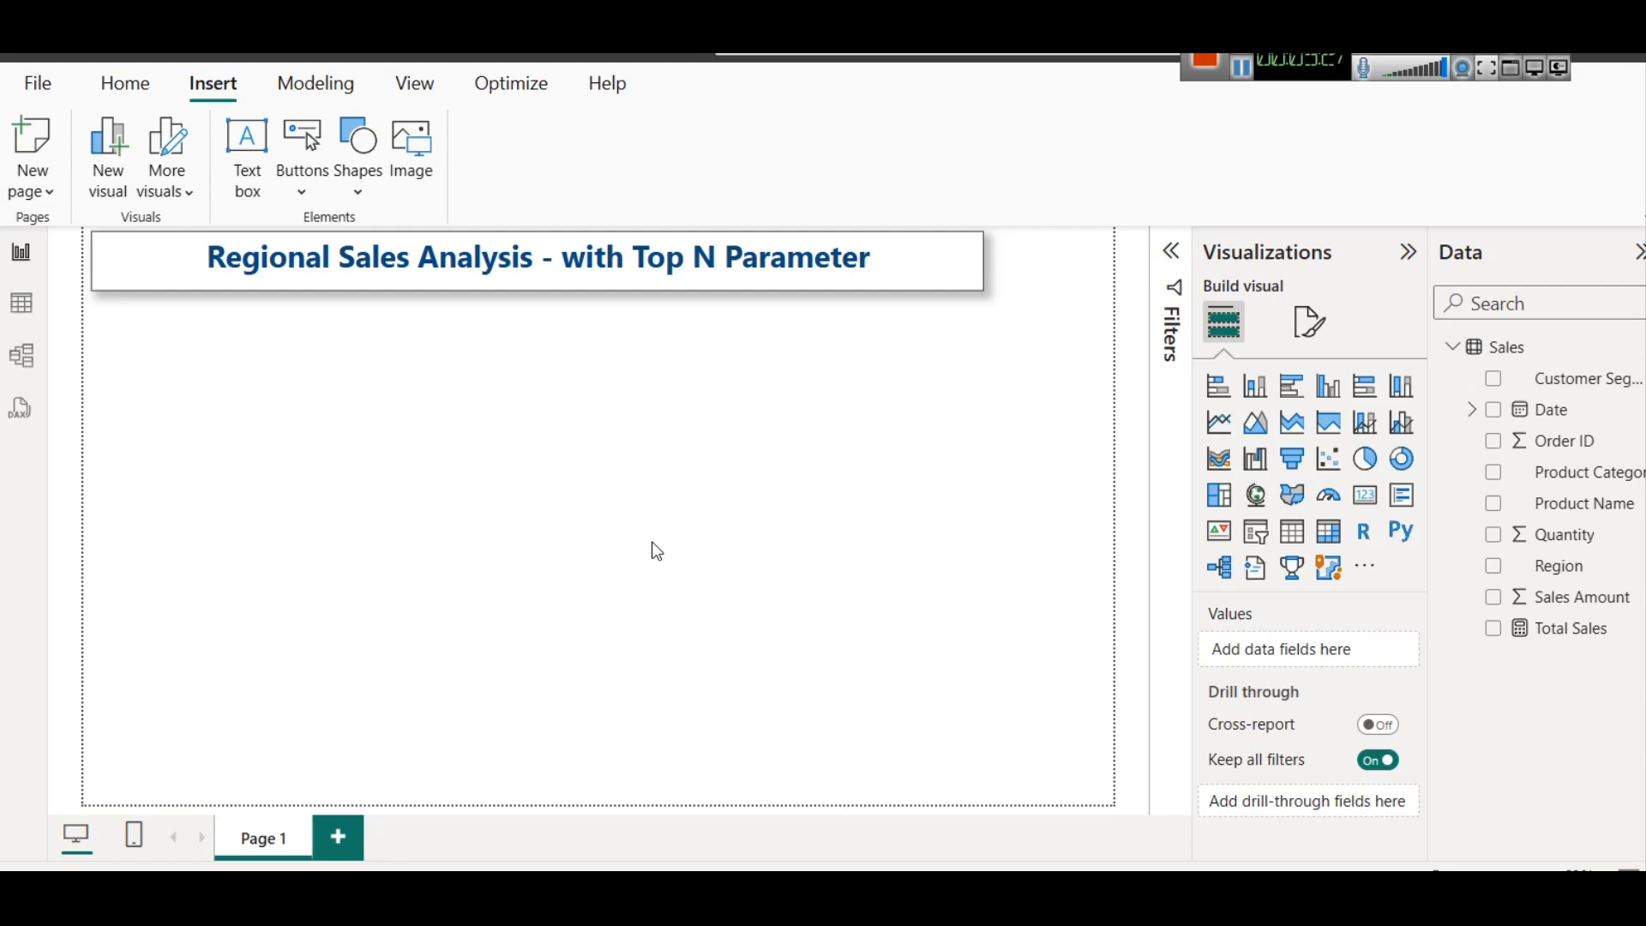
Narrow the title text box slightly from its right edge and deselect it
click(981, 259)
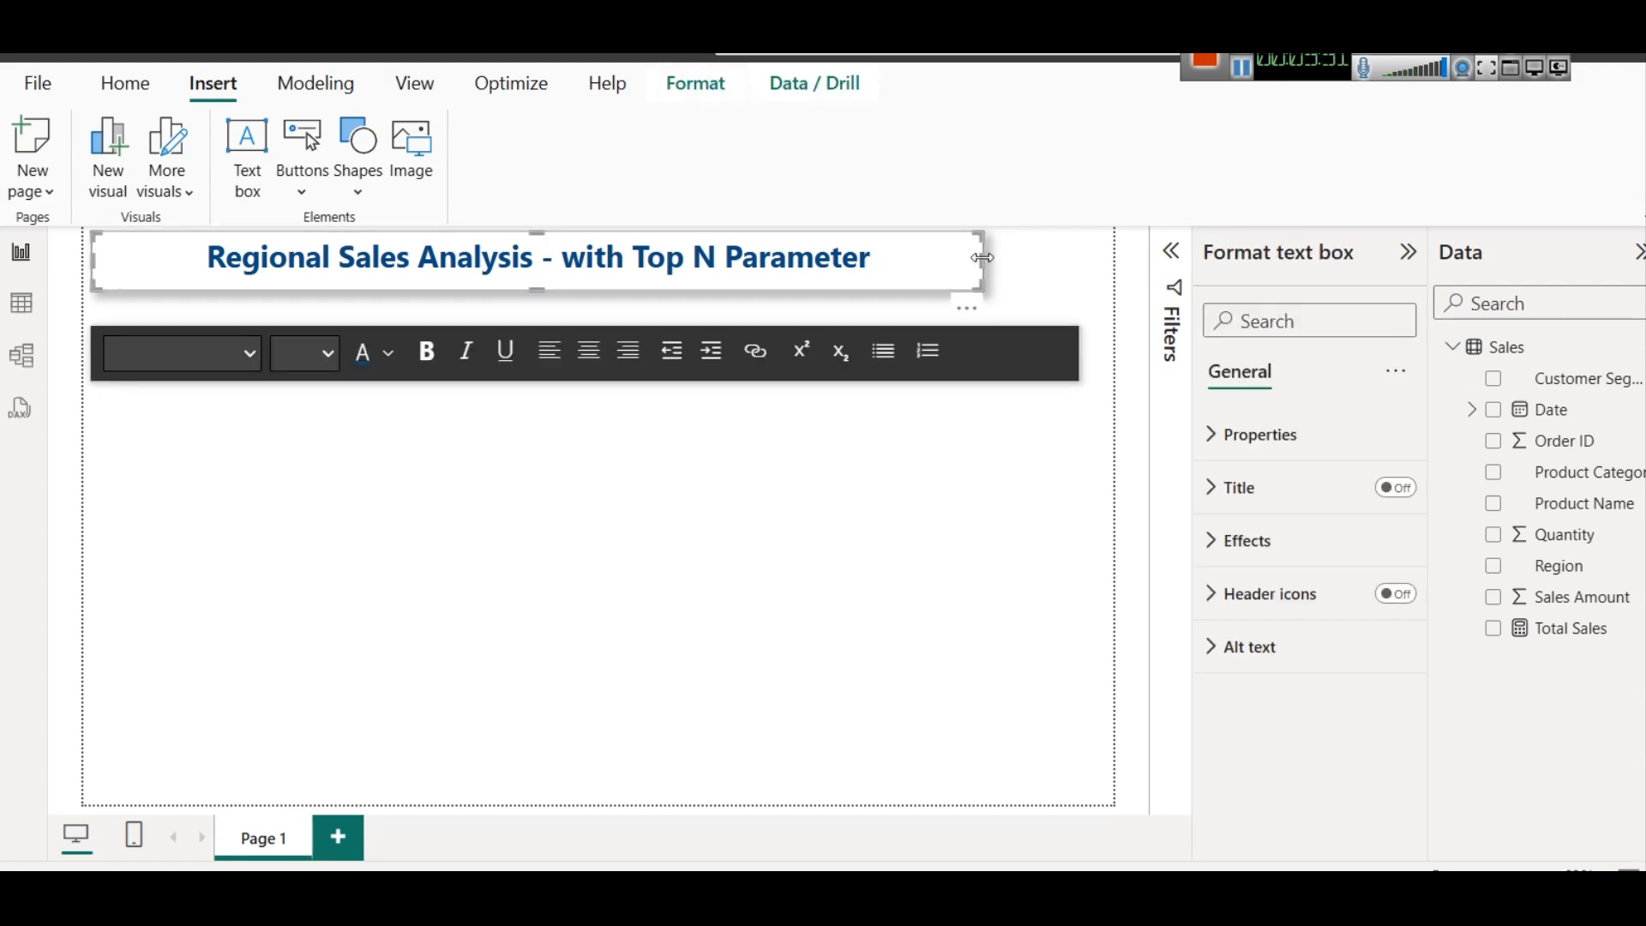
drag(982, 265, 943, 265)
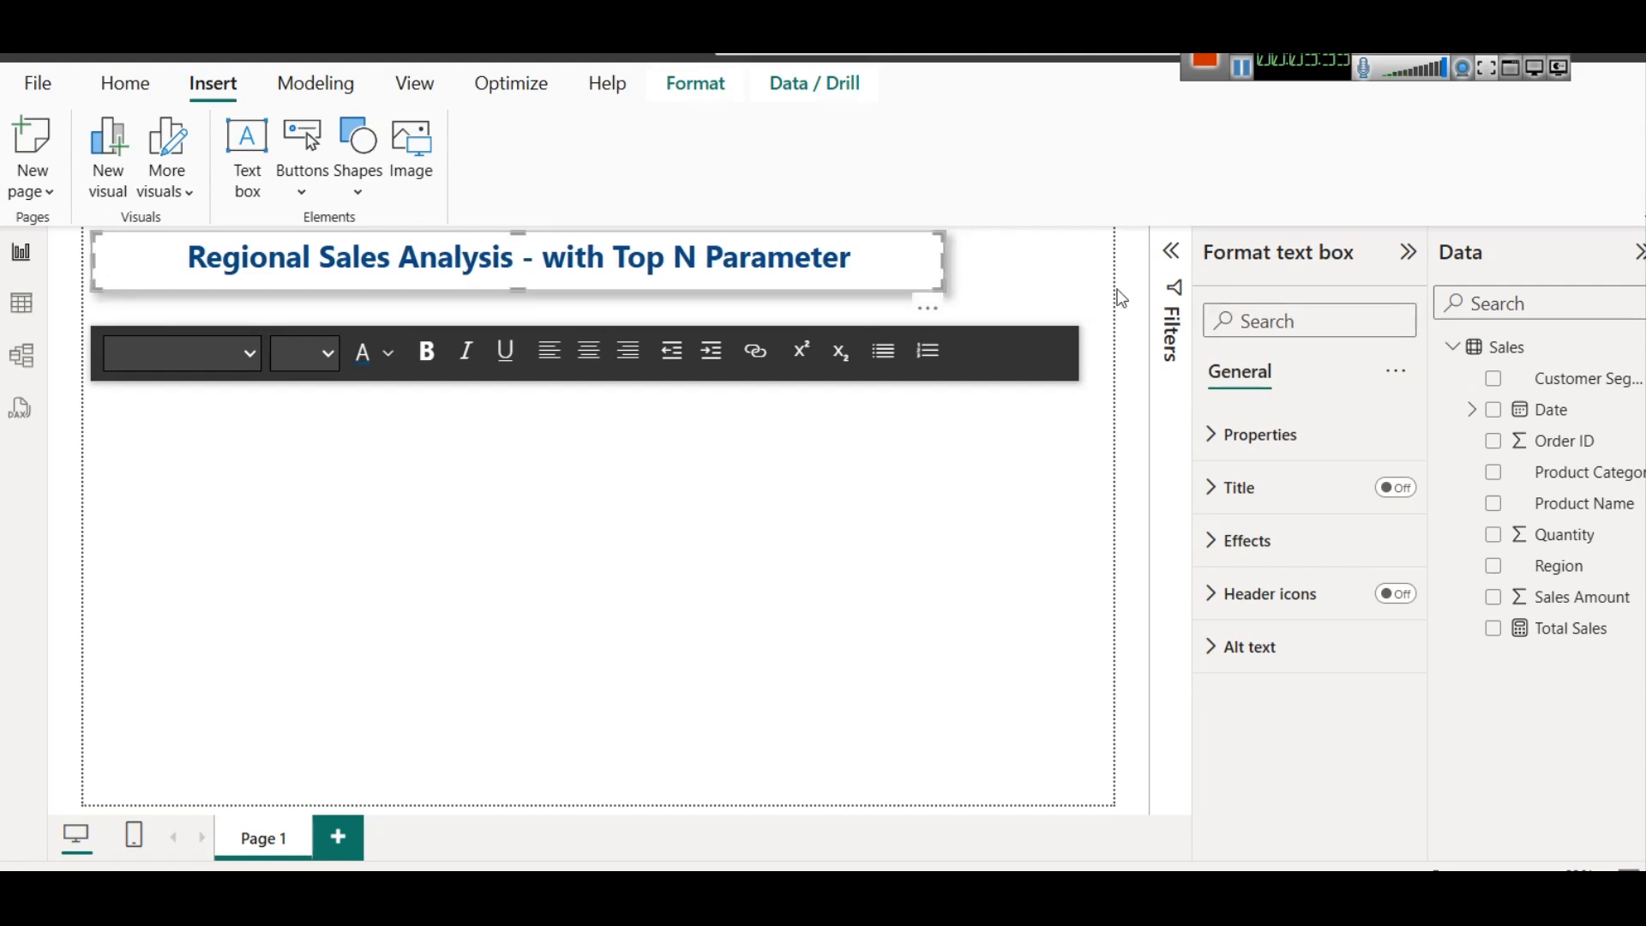
click(1046, 249)
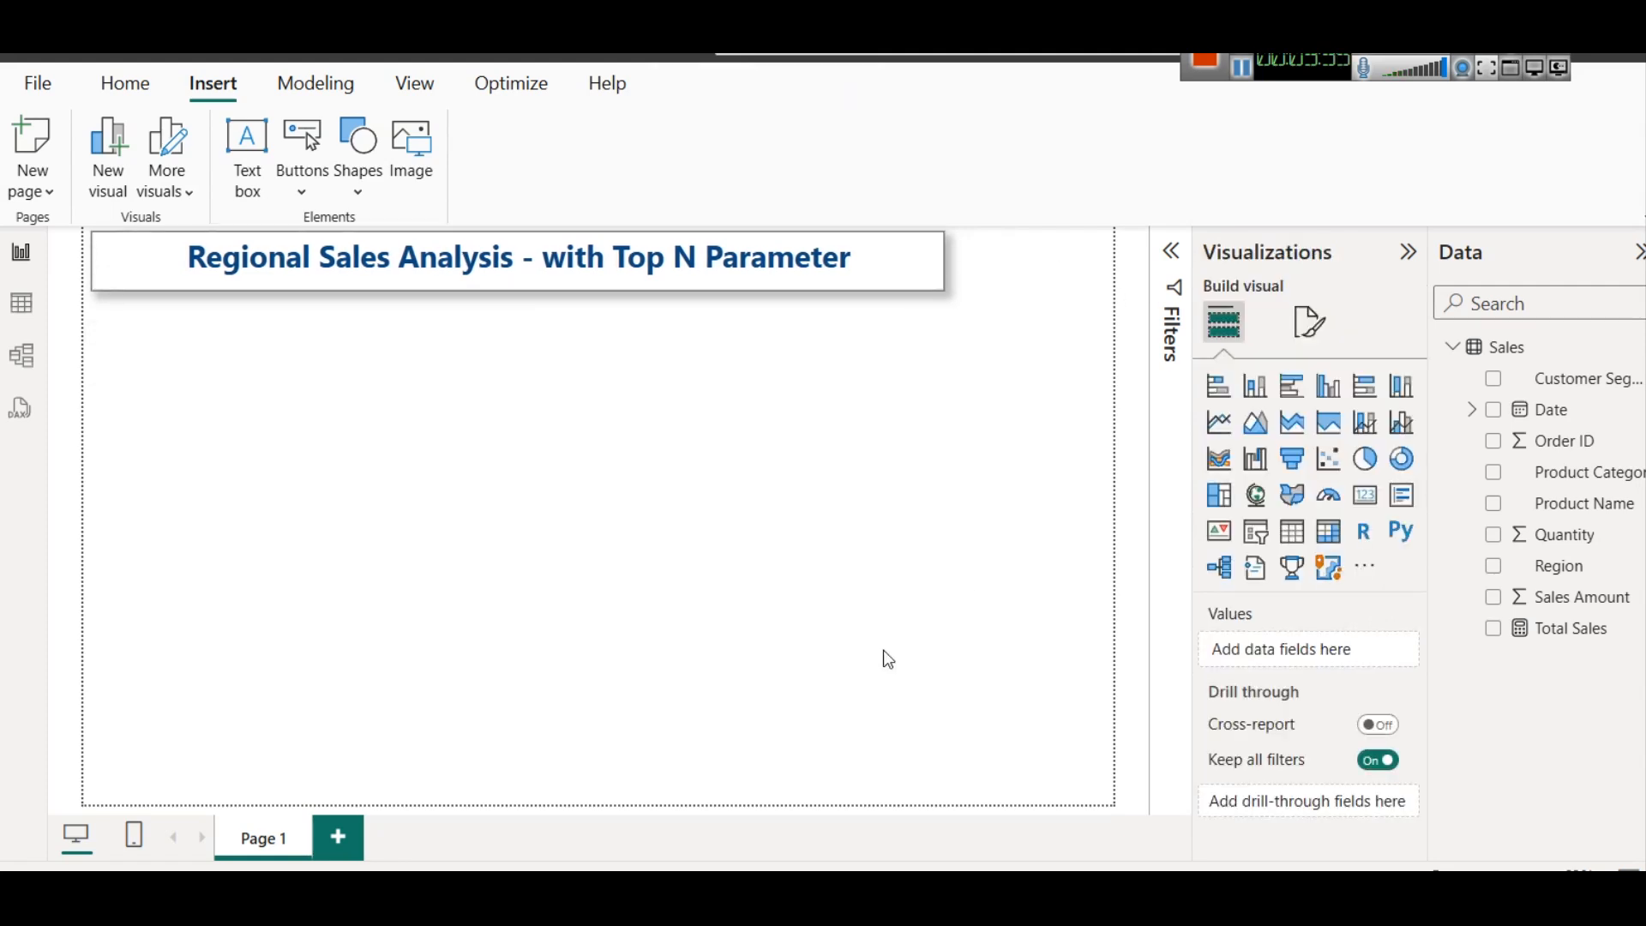
Switch to the browser article on disconnected parameter tables and read its definition and the What-If parameter creation instructions
mouse_move(1072, 896)
click(823, 746)
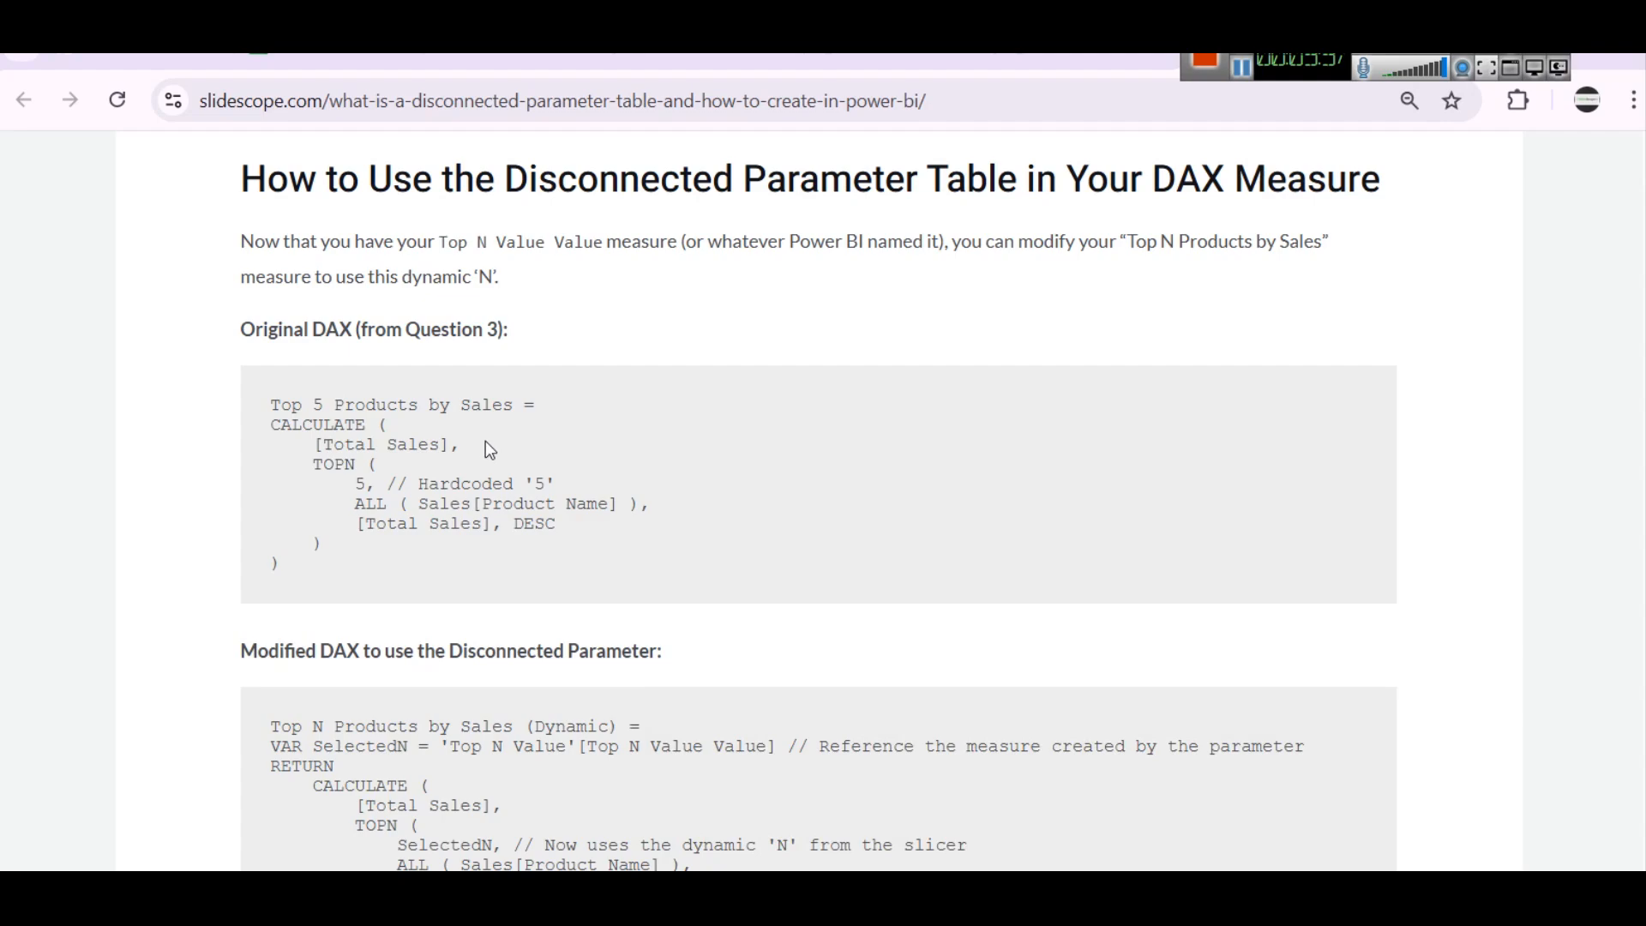
scroll(489, 450, up, 20)
scroll(540, 463, down, 3)
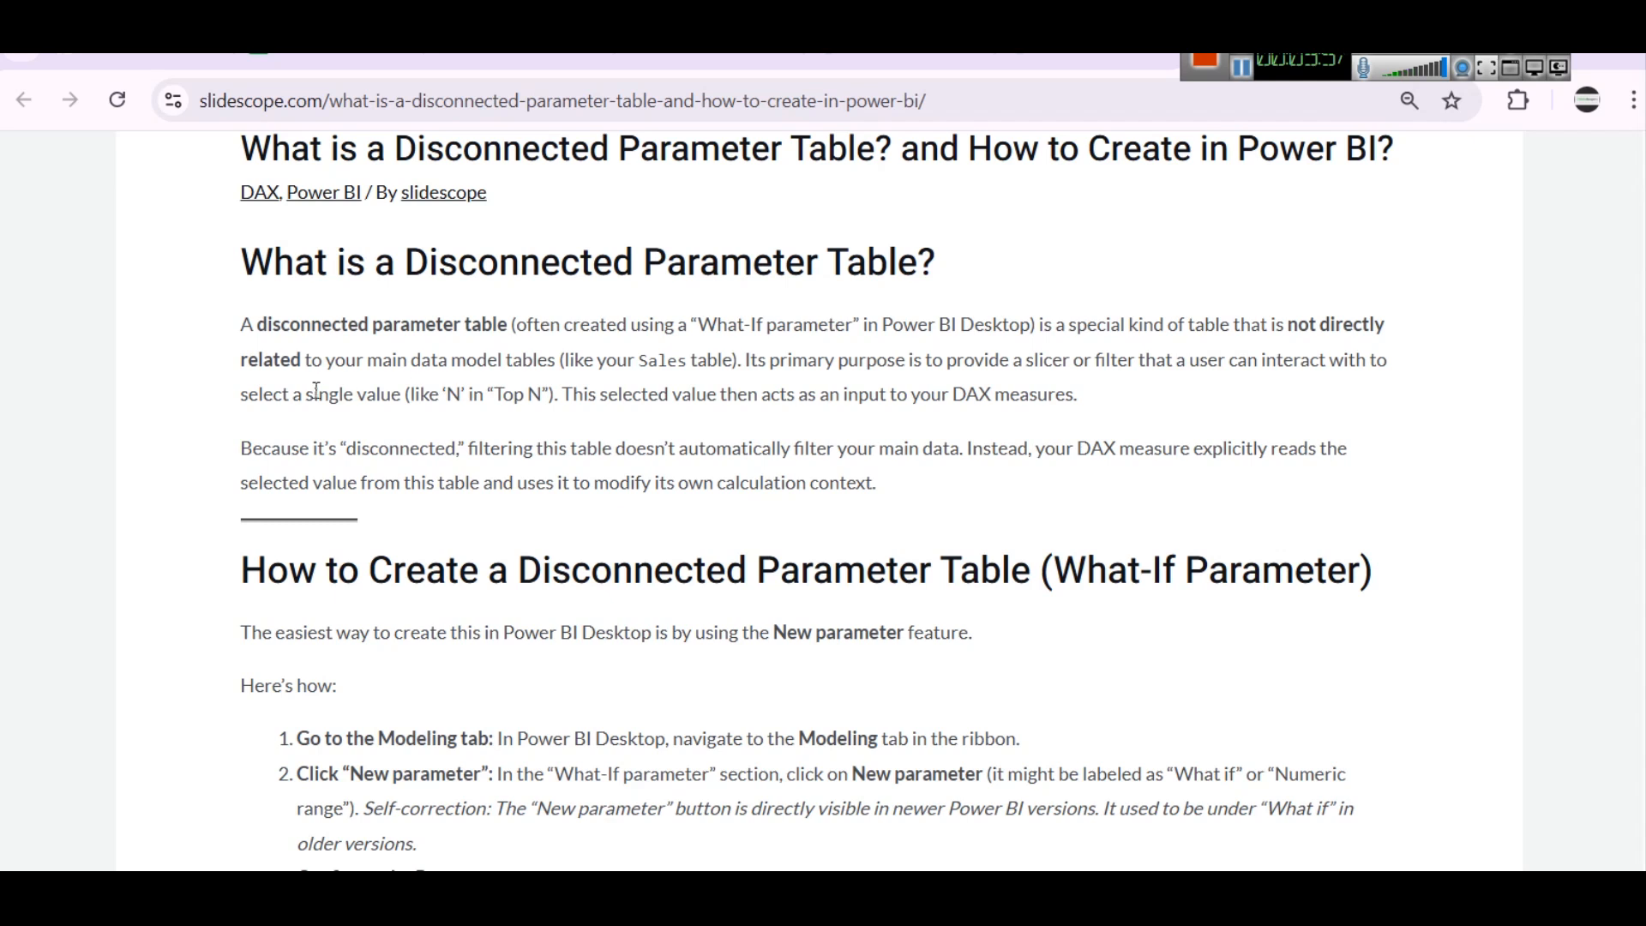
drag(302, 359, 559, 356)
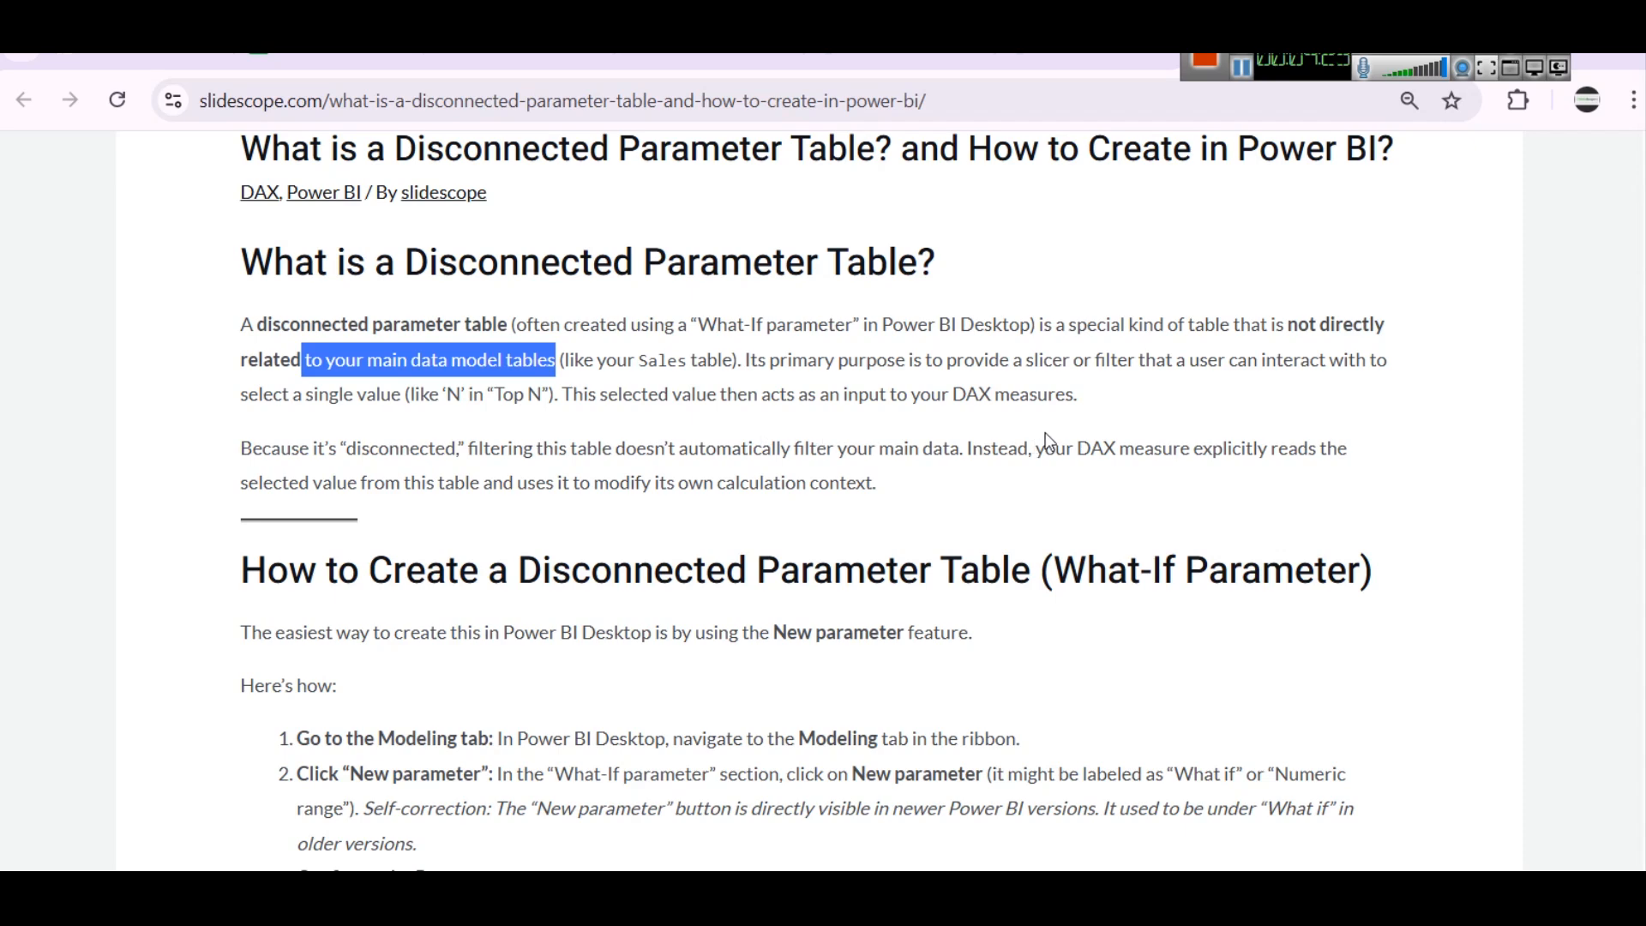
scroll(661, 369, down, 5)
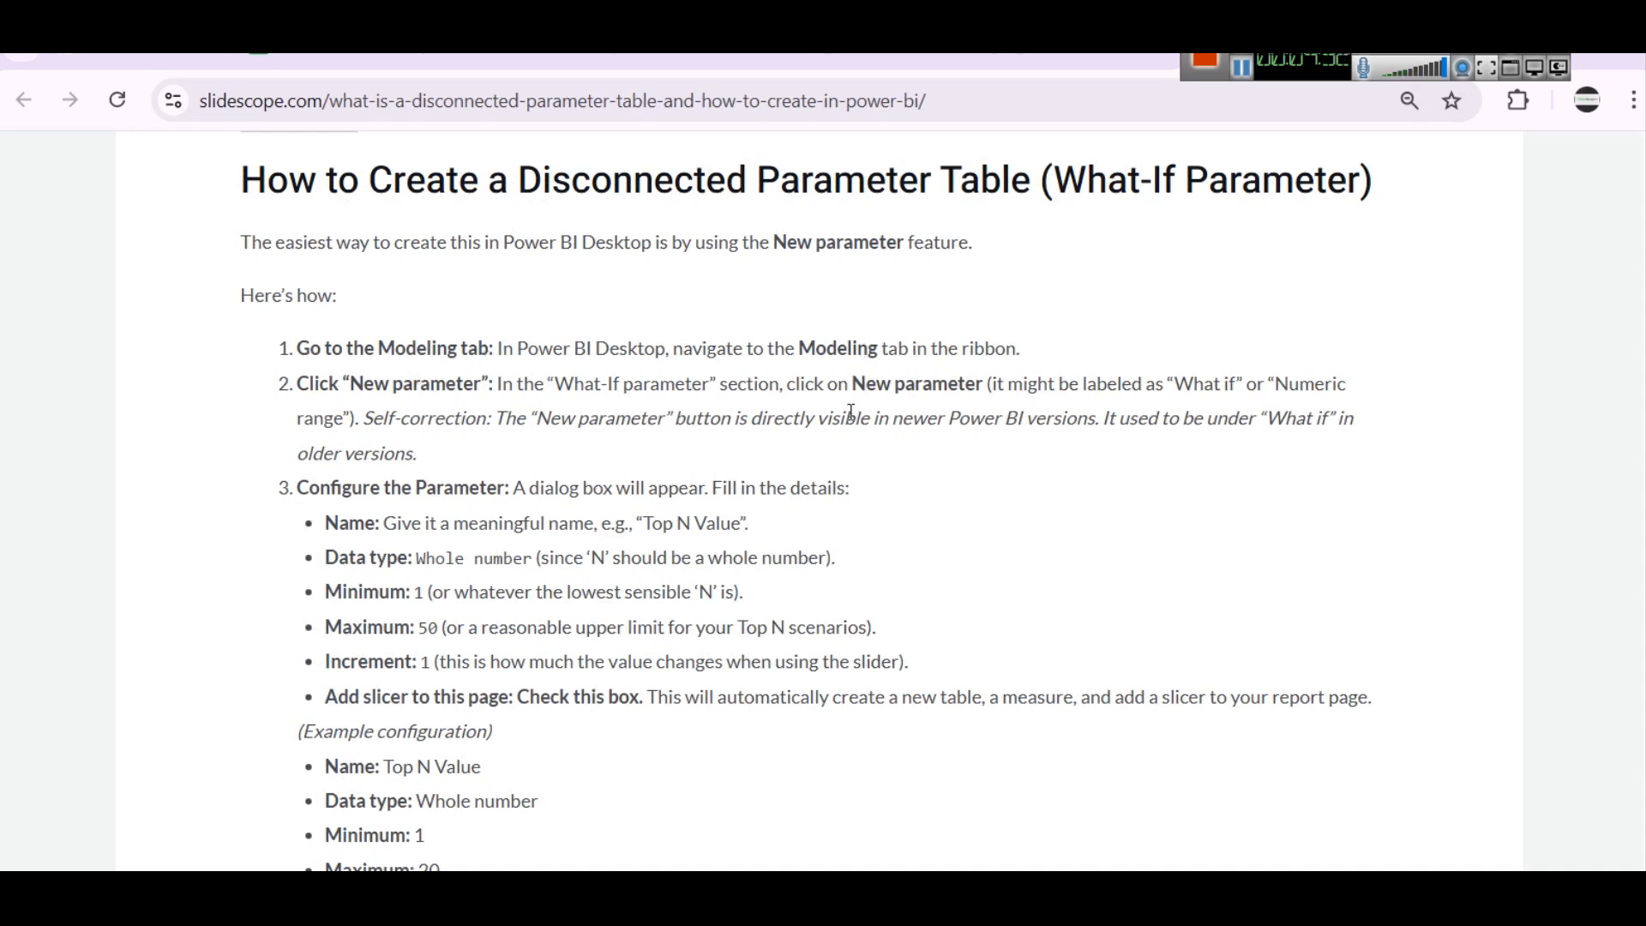
scroll(595, 515, up, 7)
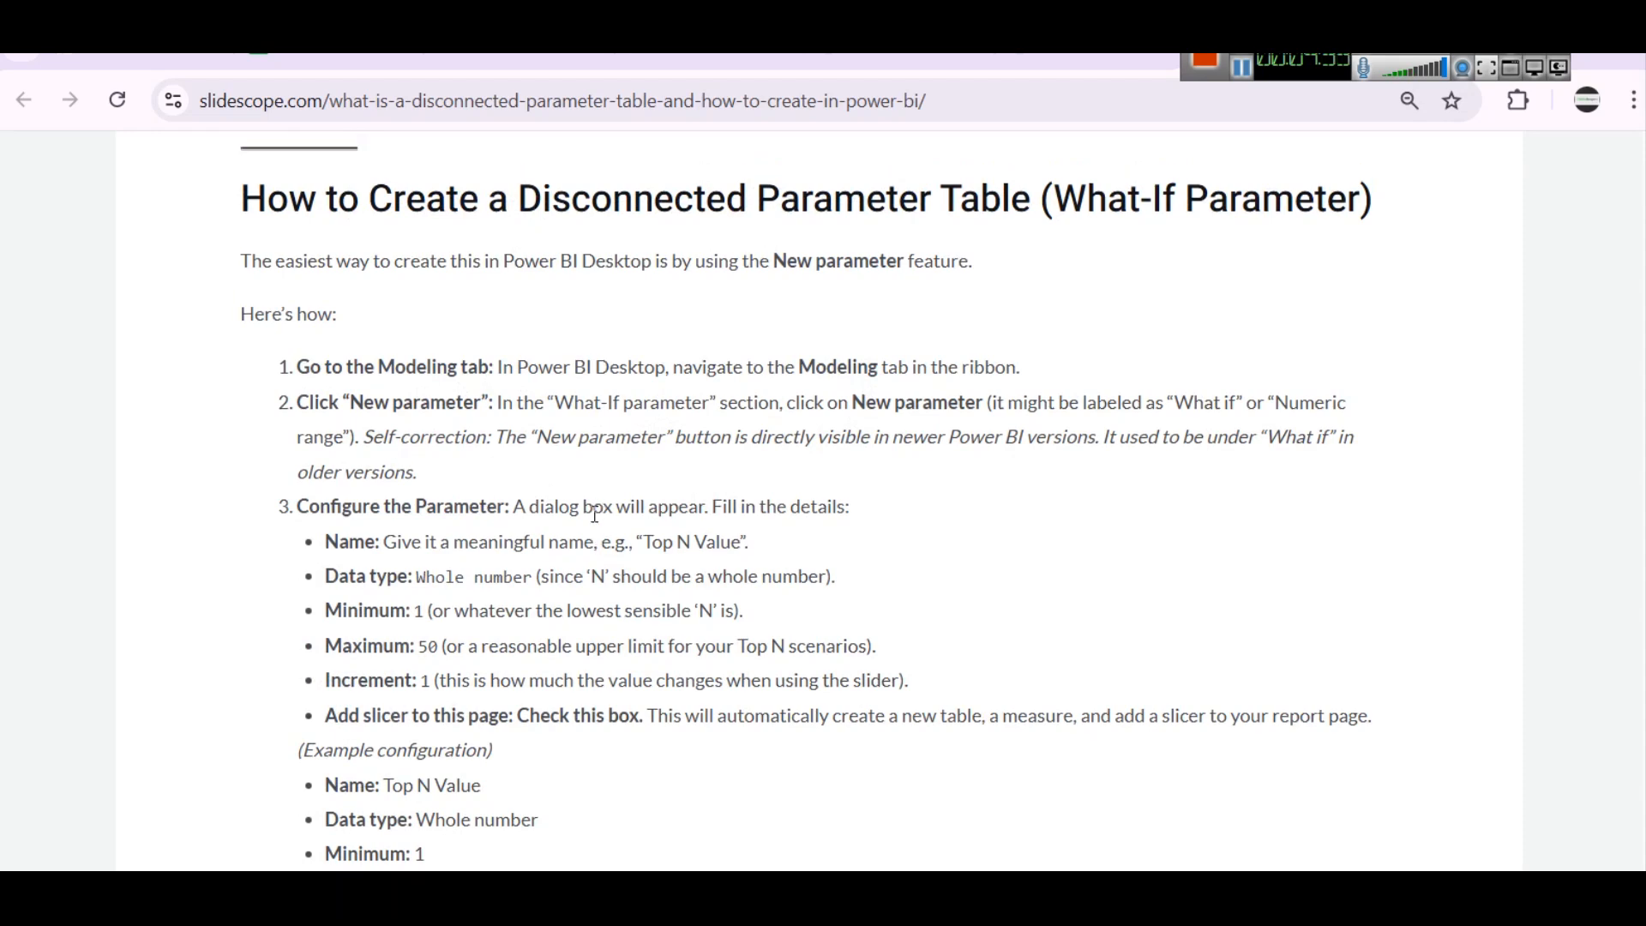
Copy "Disconnected Parameter Table" from the article heading, try pasting it over "Top N" in the report title, and undo the paste
drag(394, 408, 874, 408)
key(ctrl+c)
click(1132, 899)
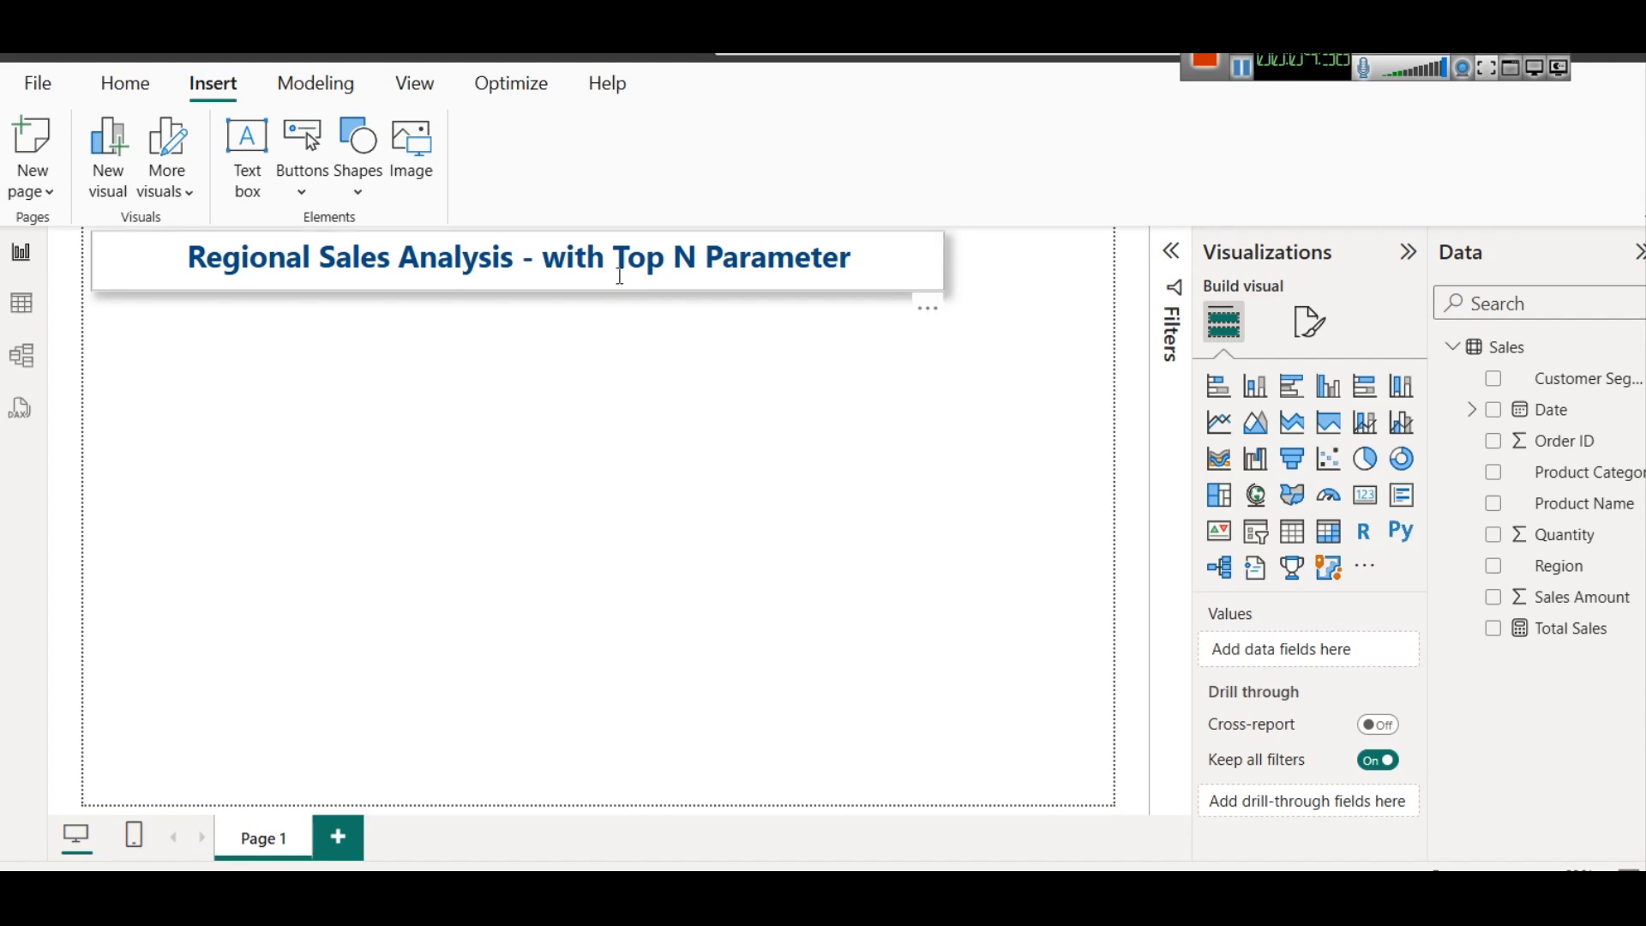
drag(615, 268, 696, 267)
key(ctrl+v)
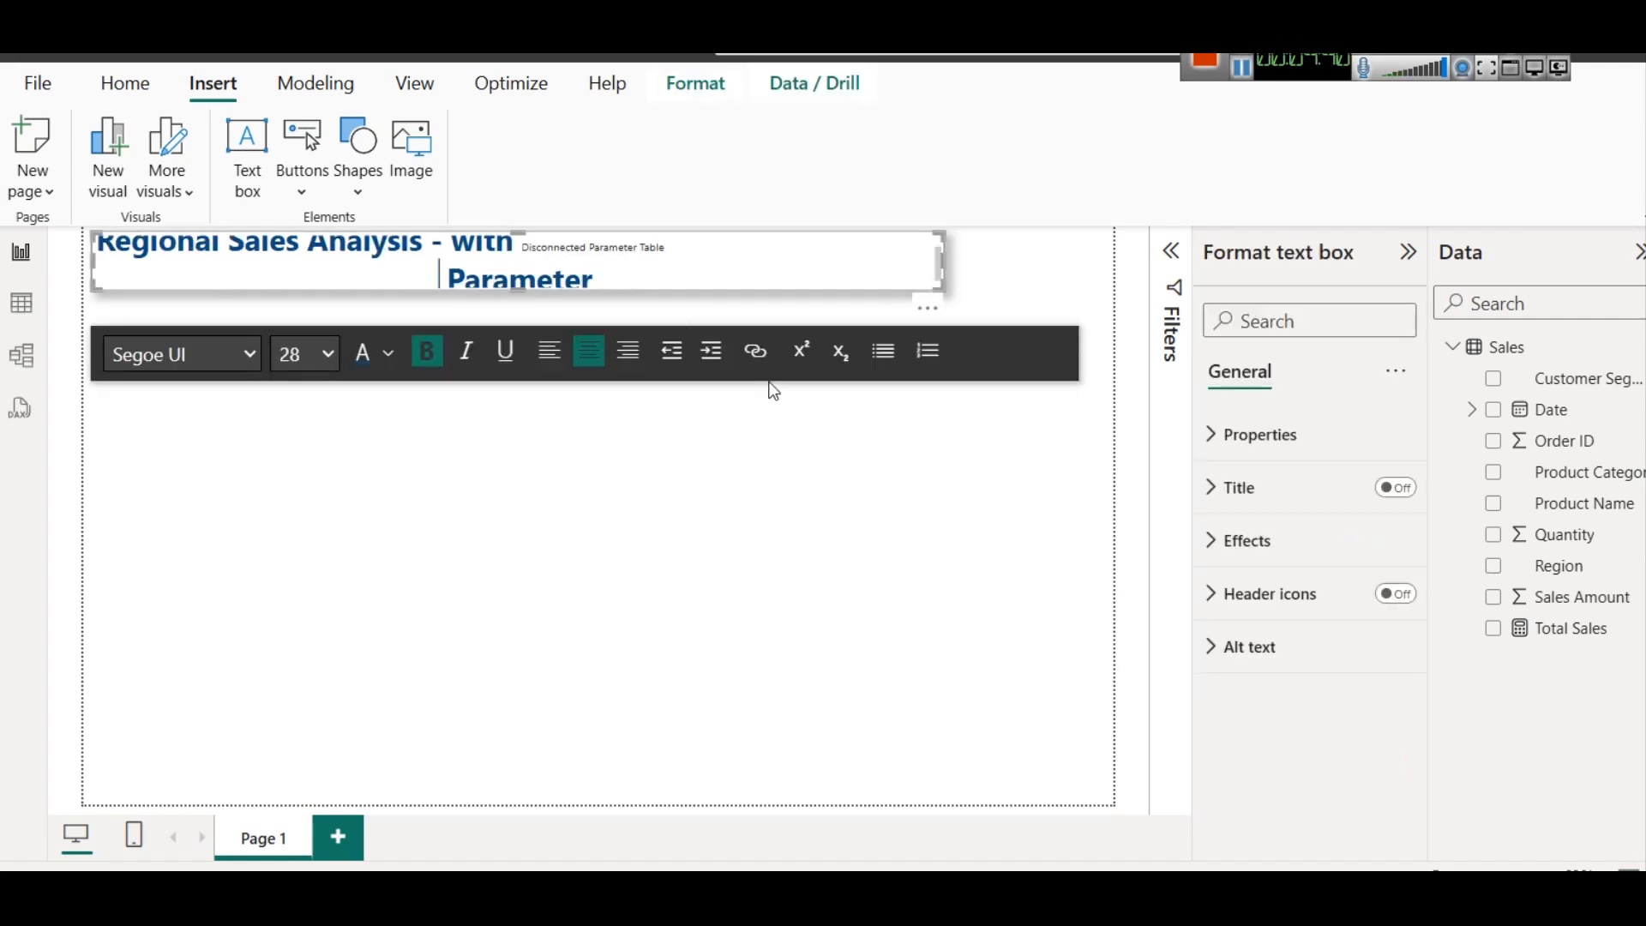
key(ctrl+z)
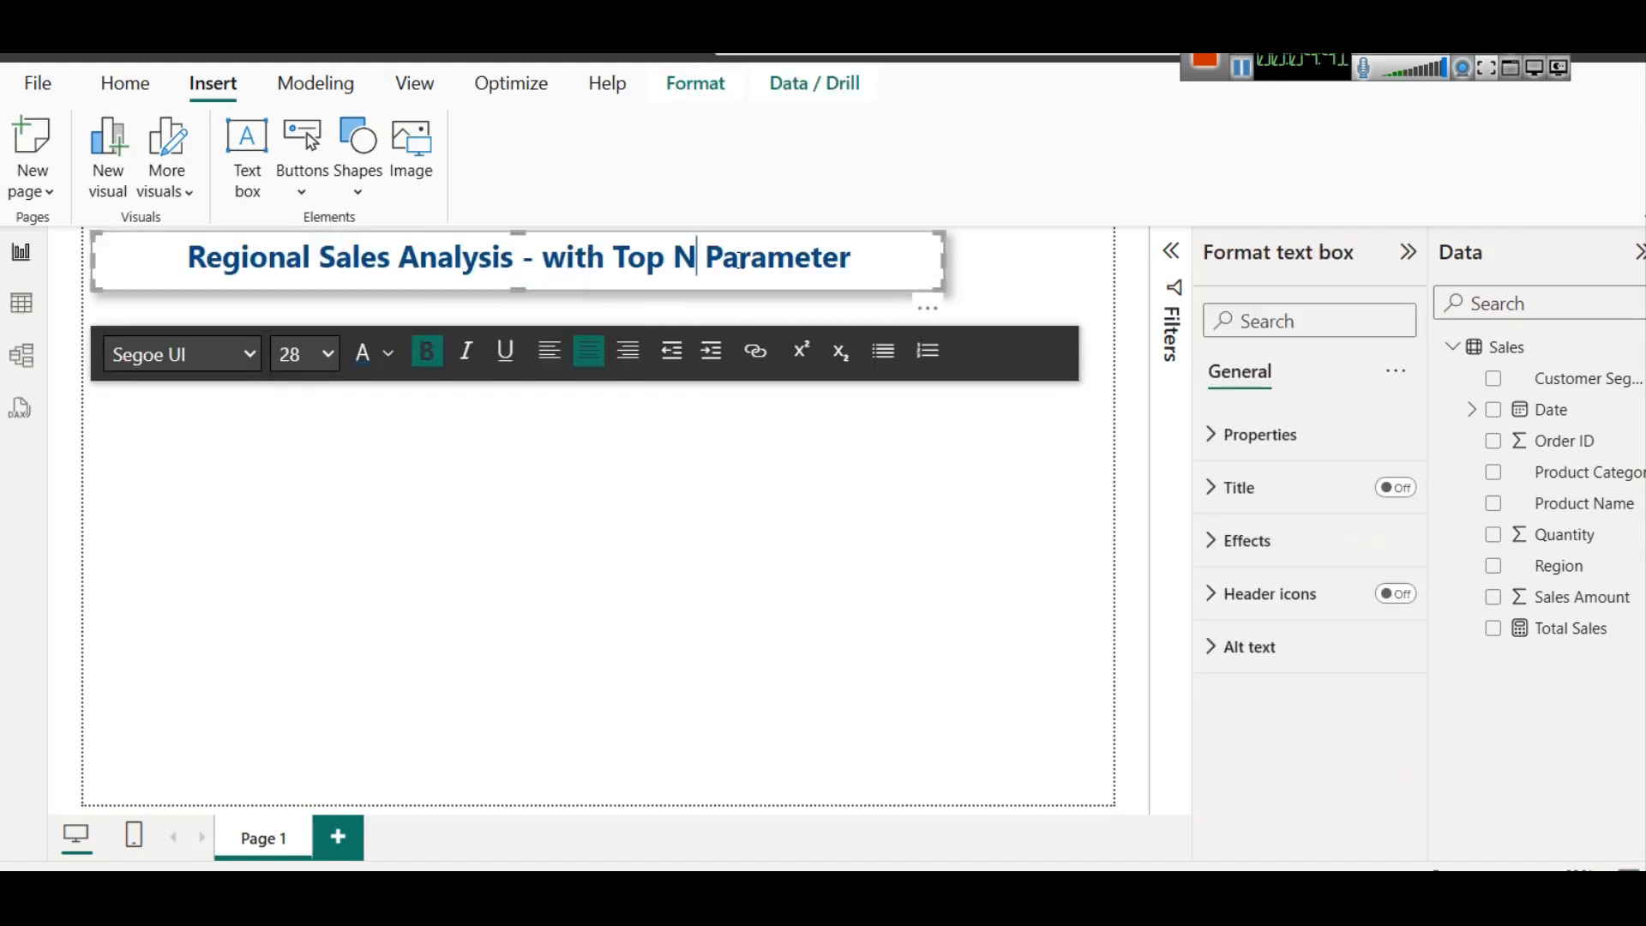
Duplicate the title text box directly beneath the original and clear all text from the copy
click(835, 290)
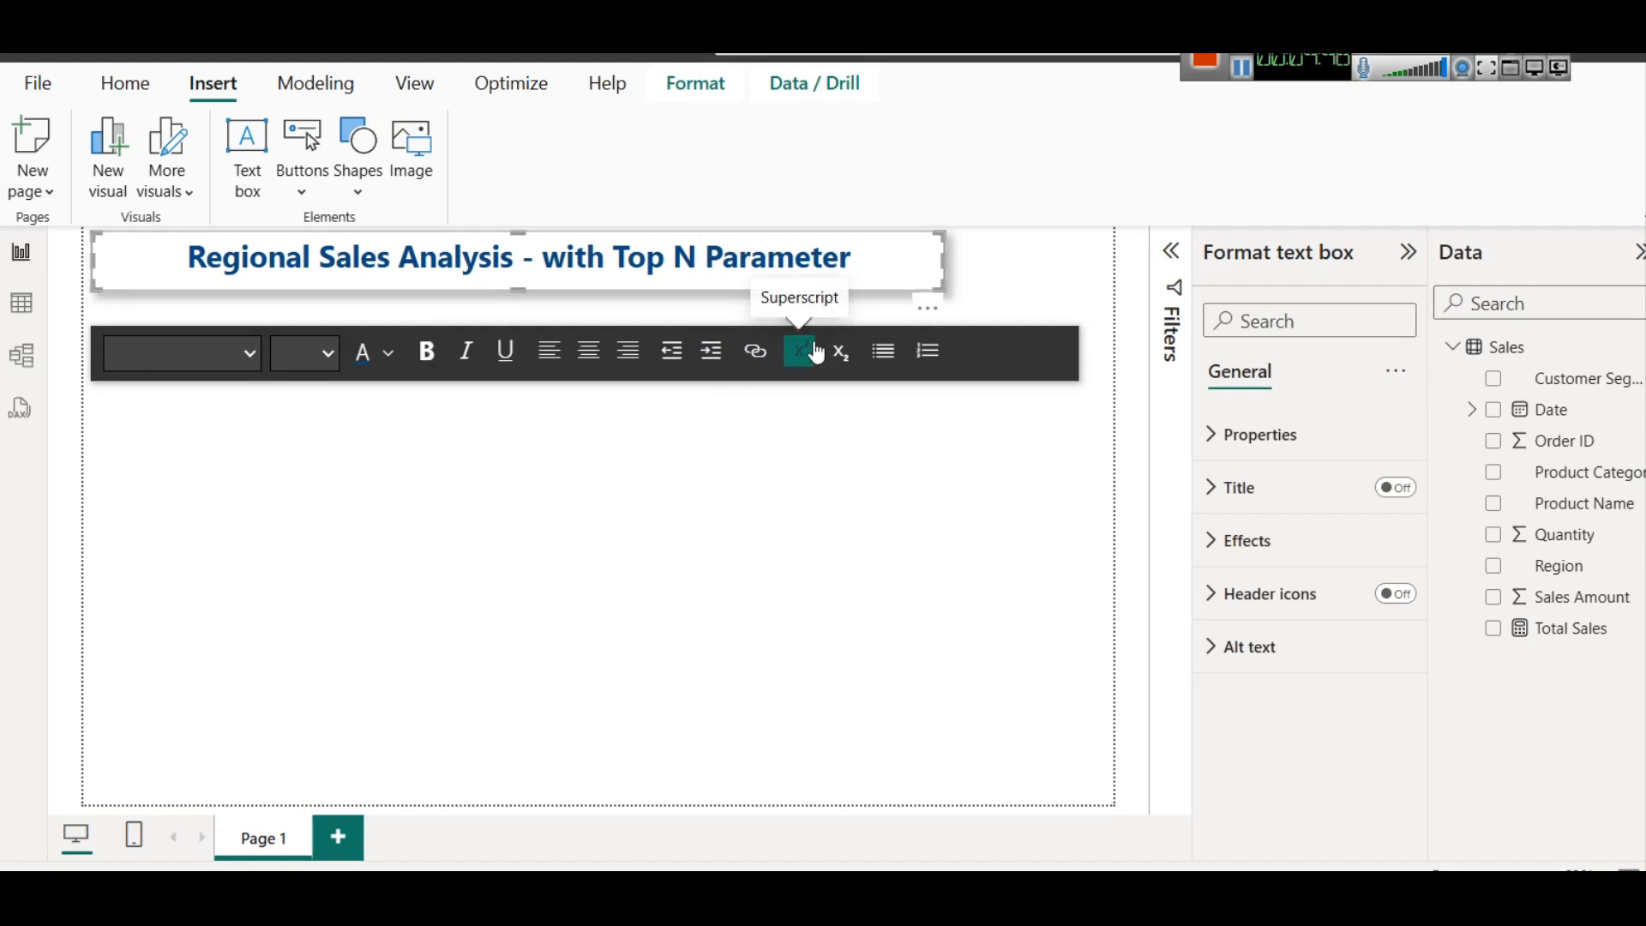
drag(749, 298, 744, 363)
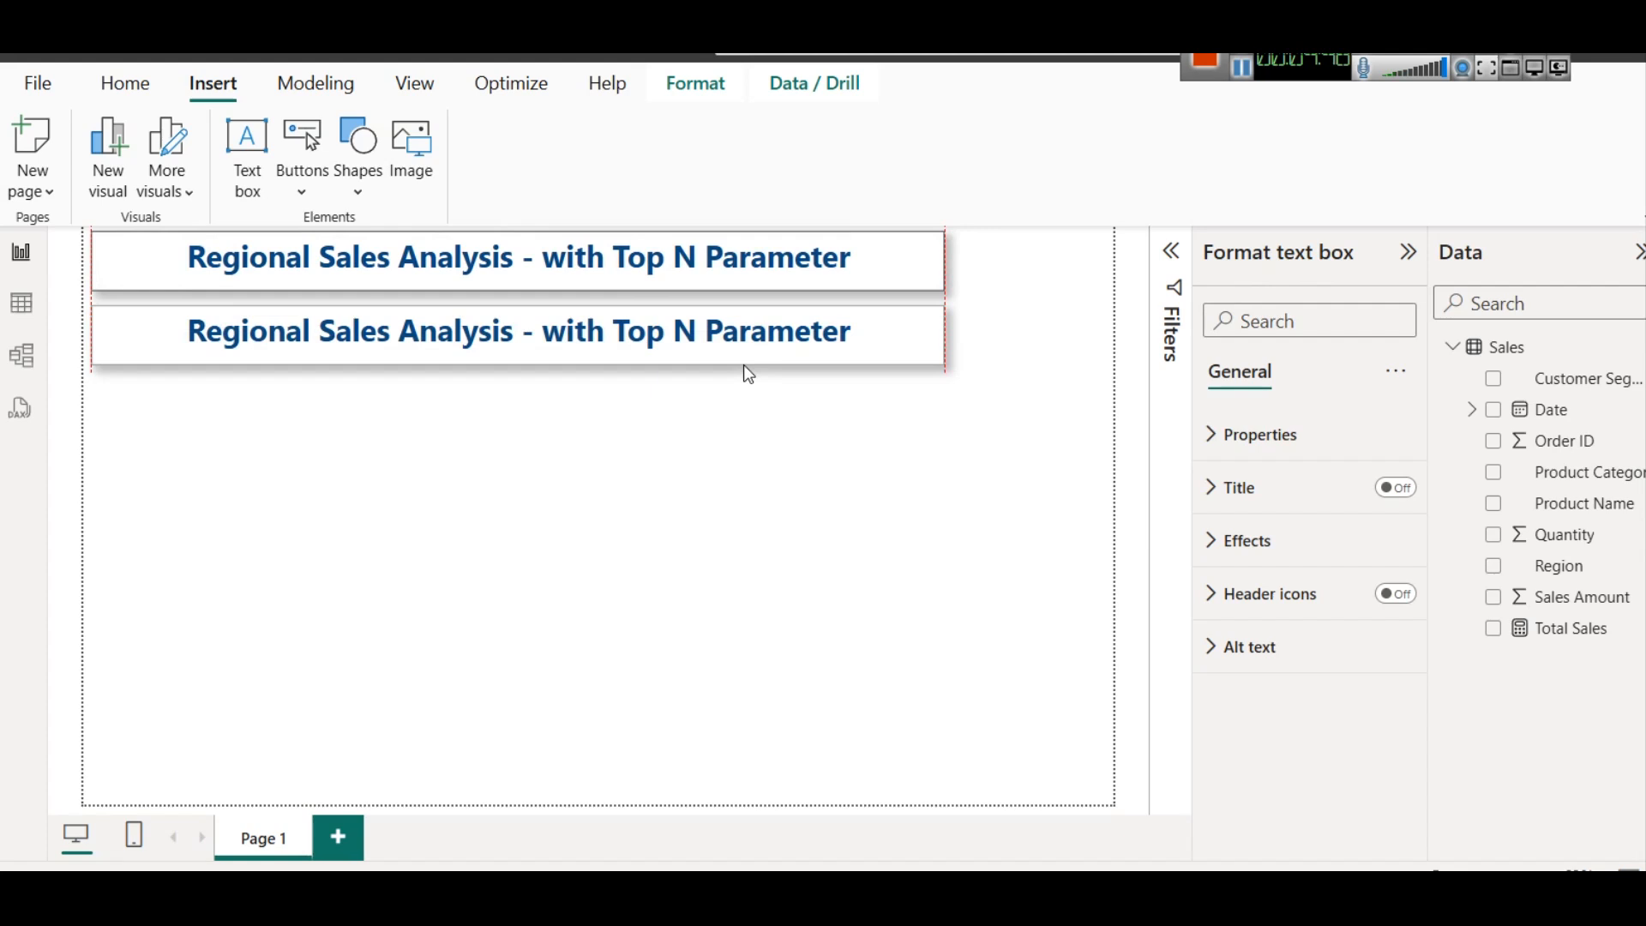
click(706, 341)
key(ctrl+a)
key(BackSpace)
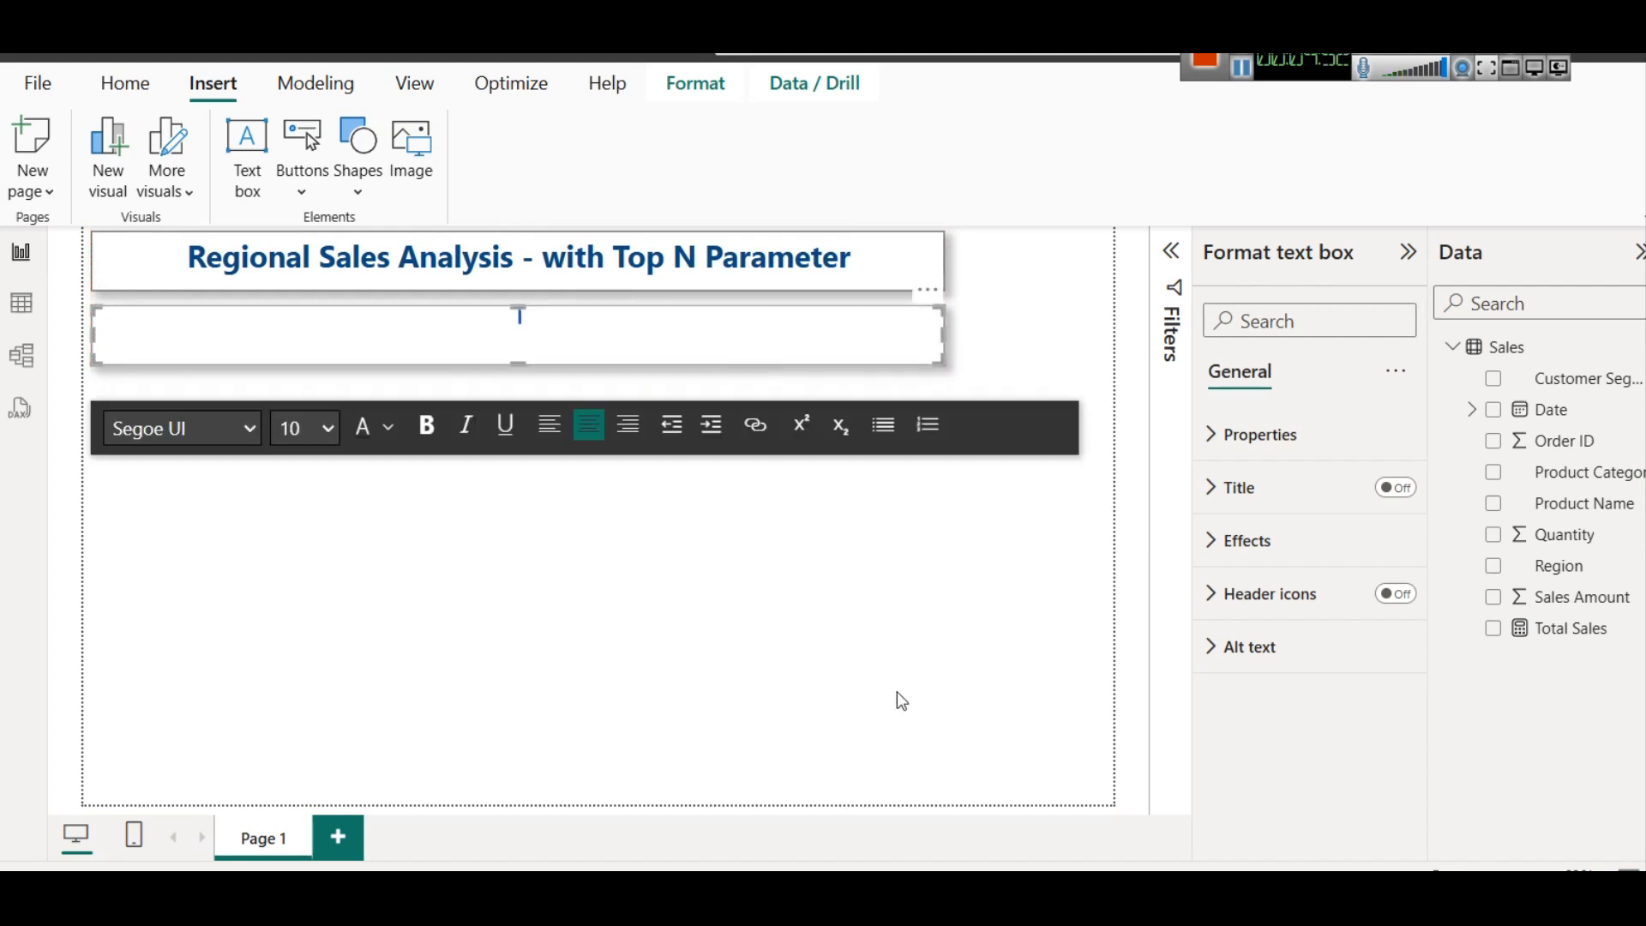
Copy "Disconnected Parameter Table" from the browser article and paste it into the empty second text box in Power BI
click(779, 789)
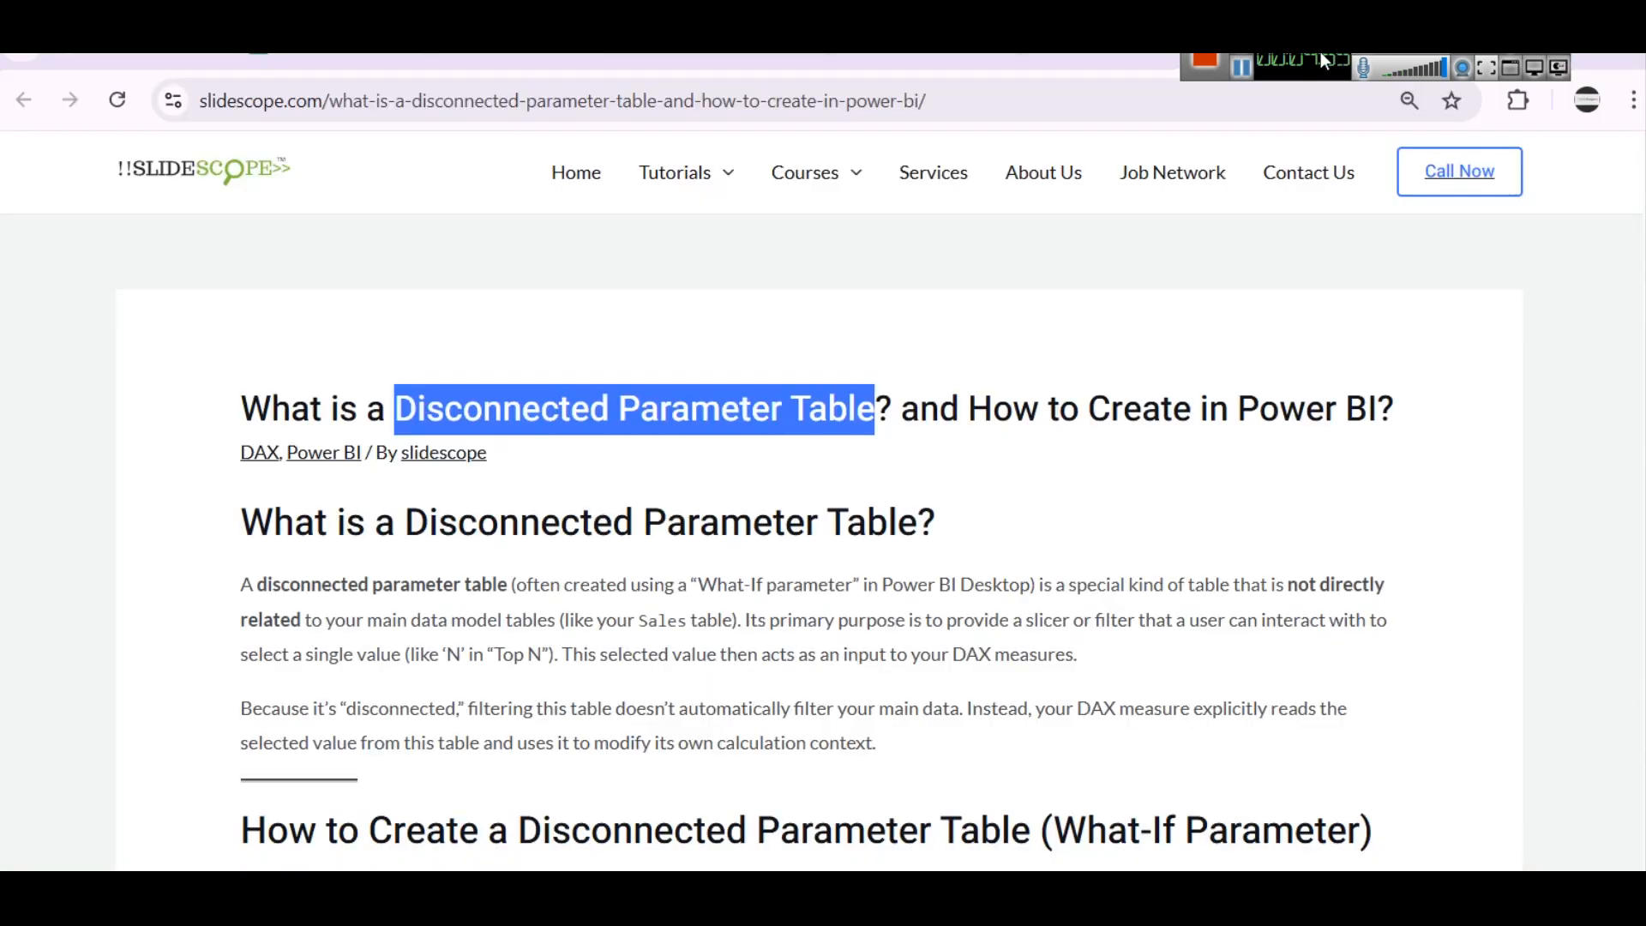
key(alt+Tab)
click(500, 351)
key(ctrl+v)
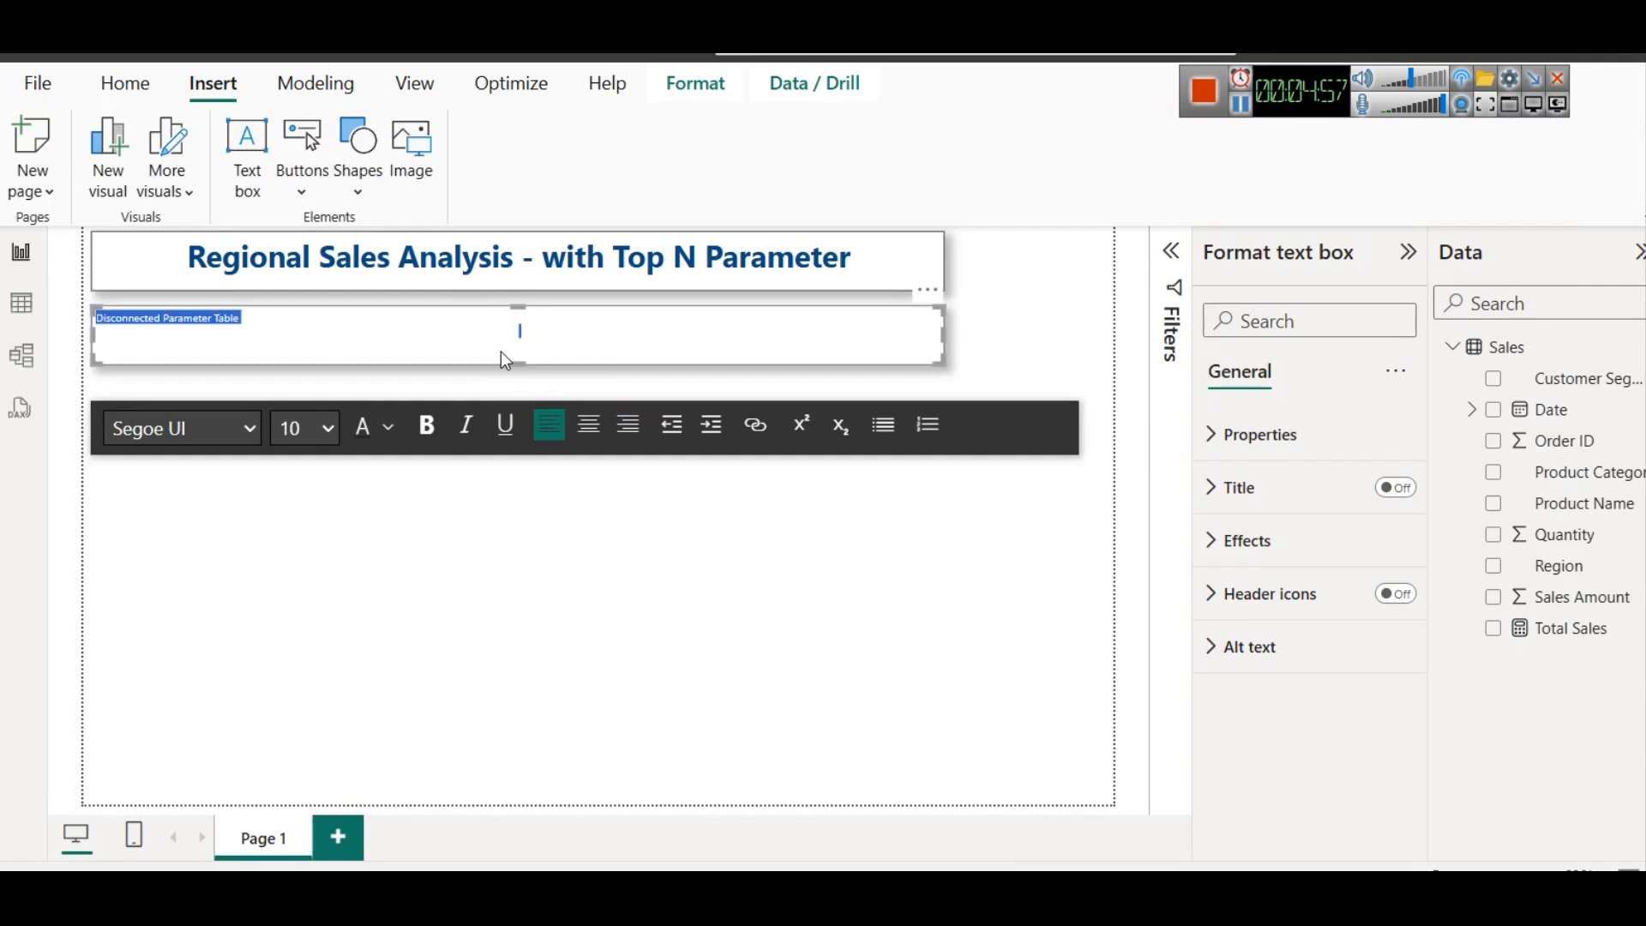
Make the subtitle centred, bold and size 24, and colour it dark purple #36003e (Theme color 4, 50% darker)
click(589, 434)
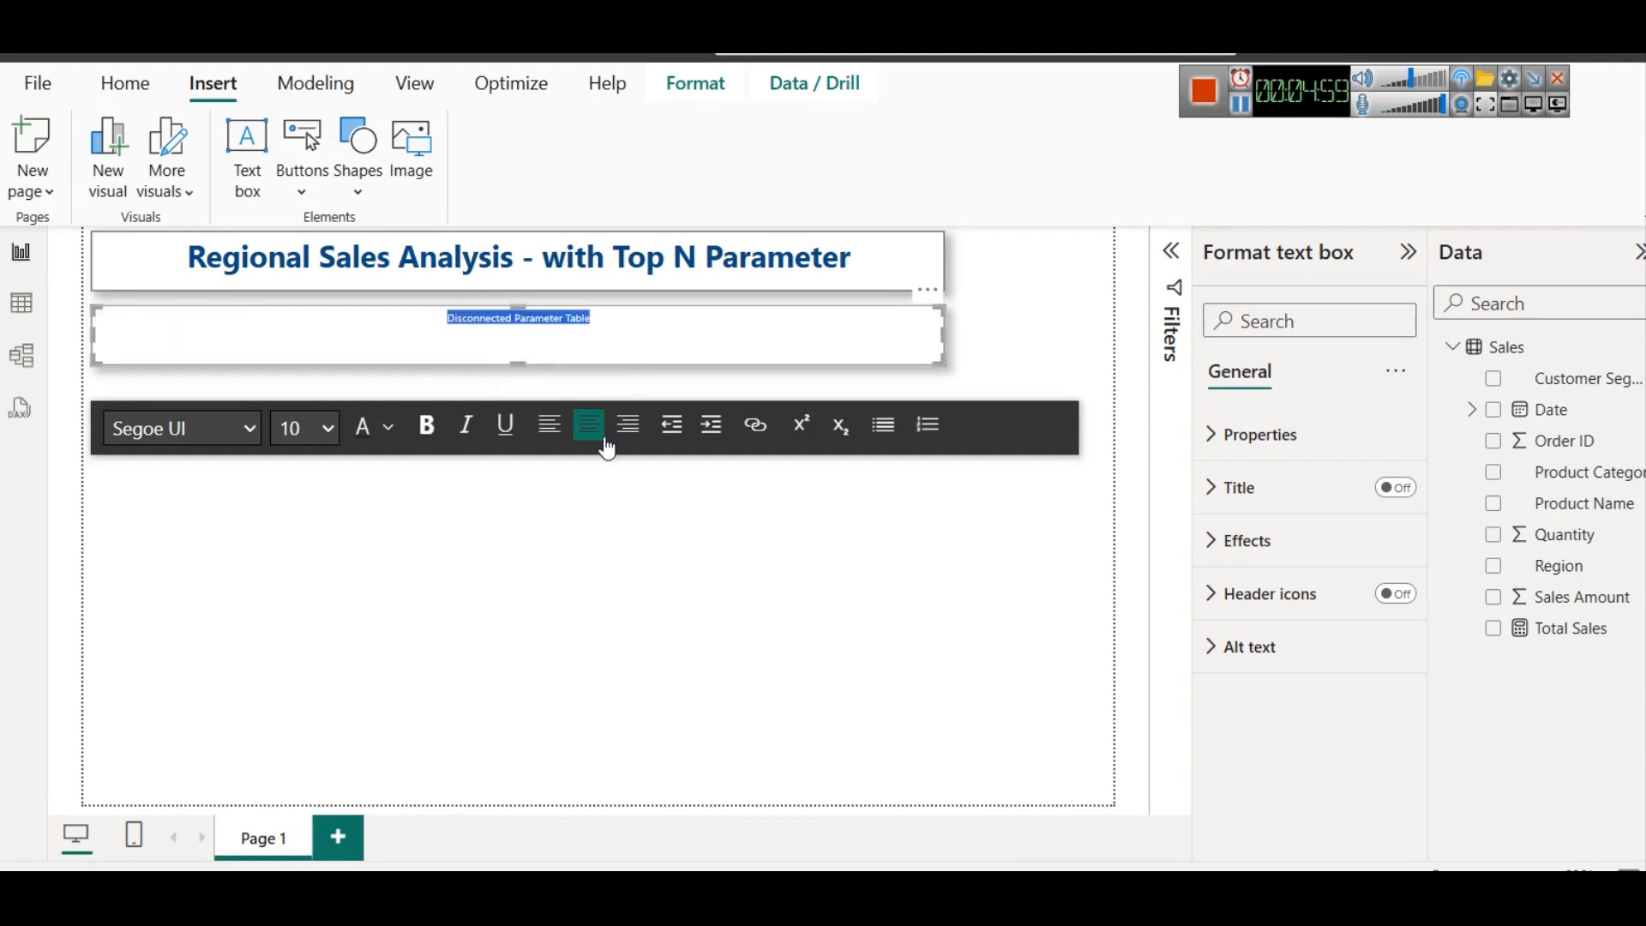
click(314, 430)
click(292, 822)
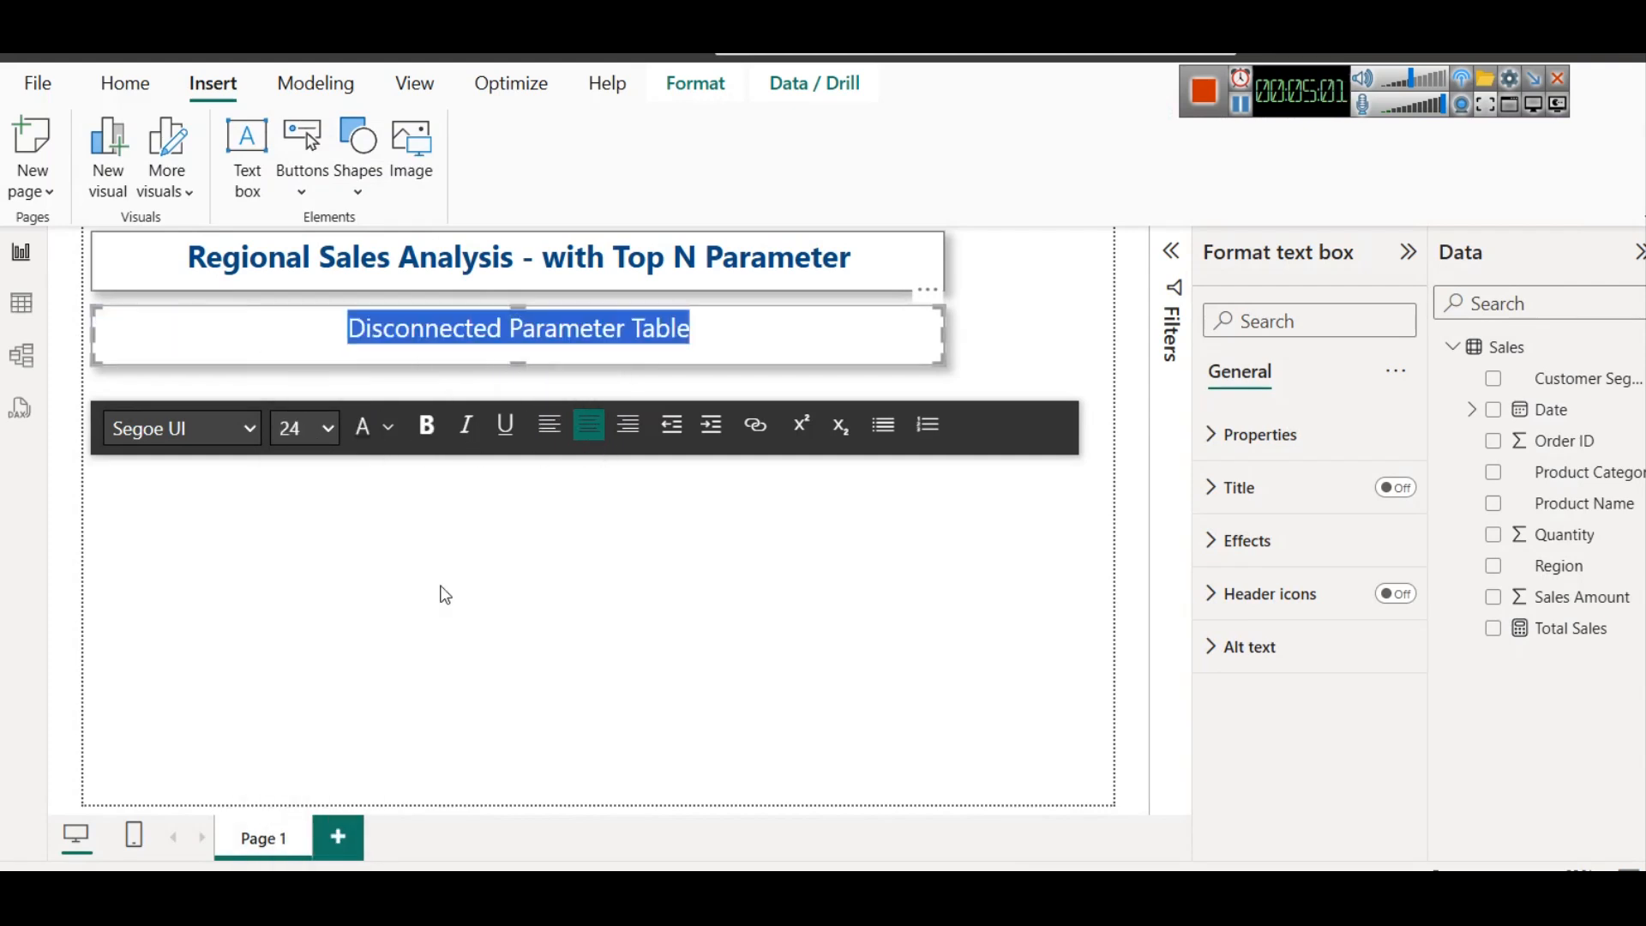
click(443, 431)
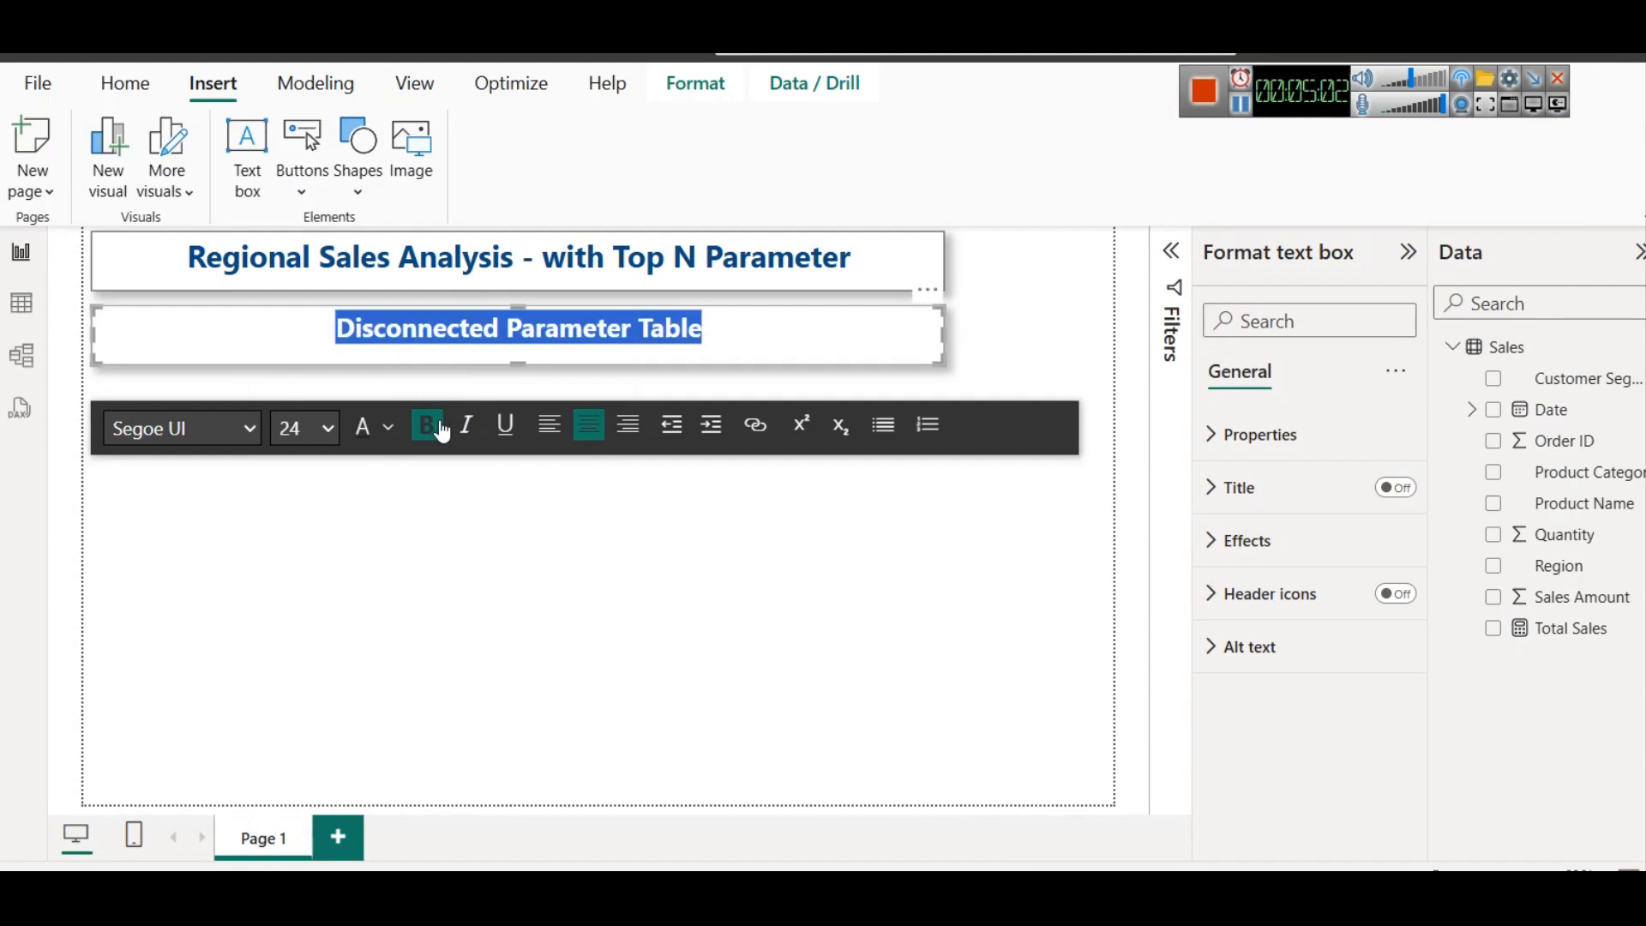
click(389, 427)
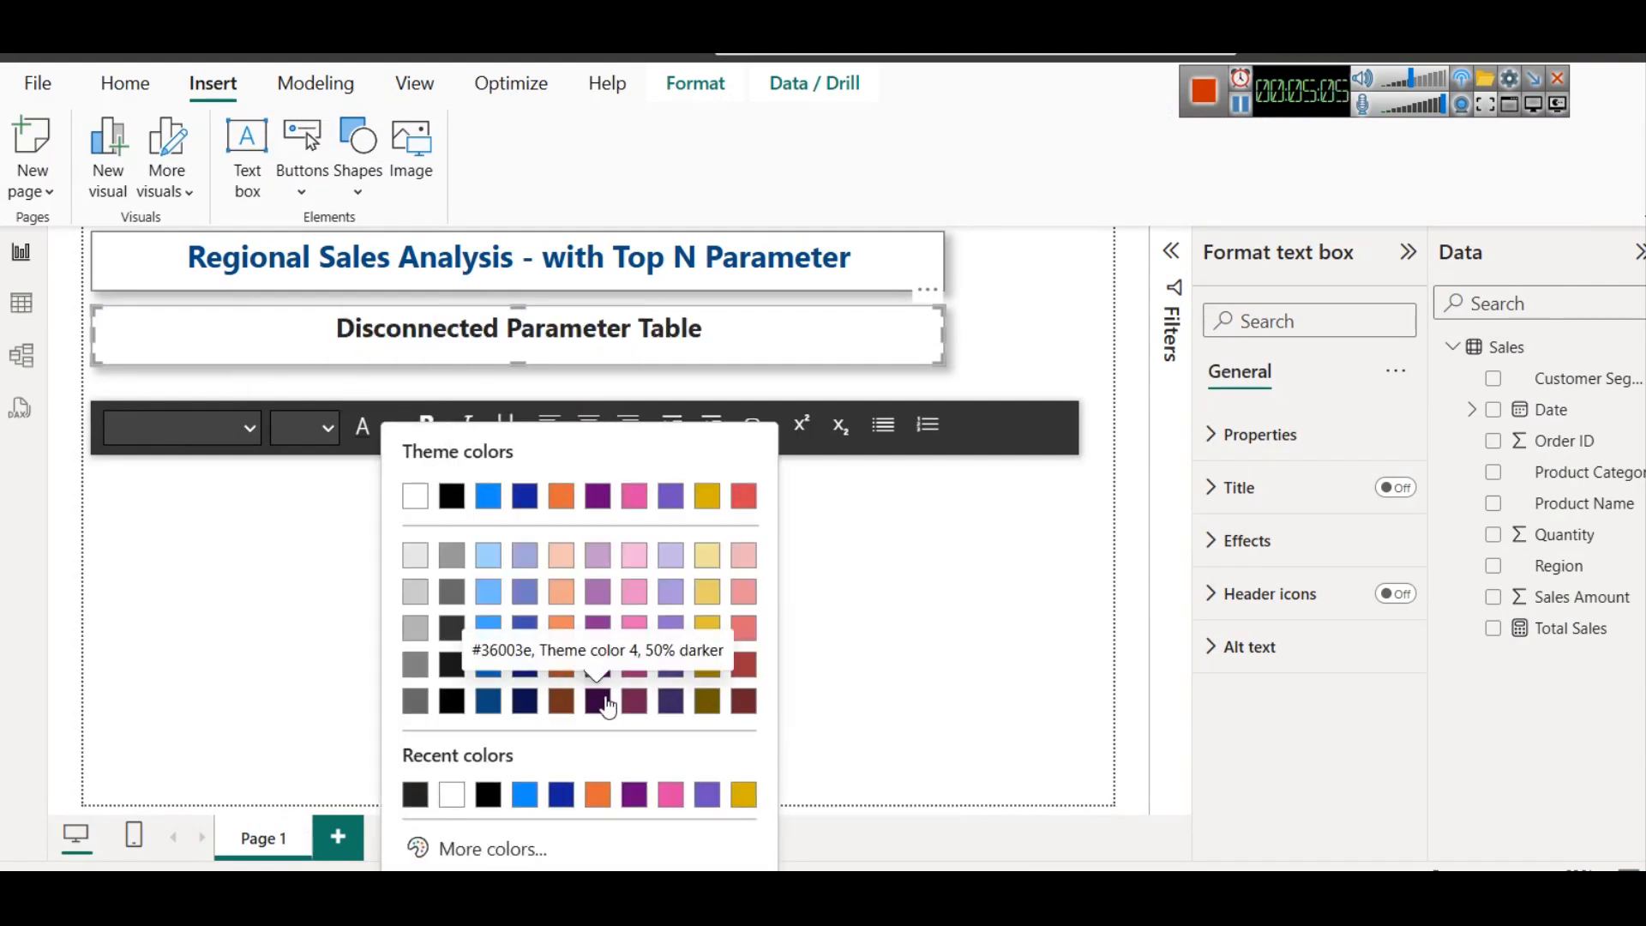
click(608, 705)
click(550, 332)
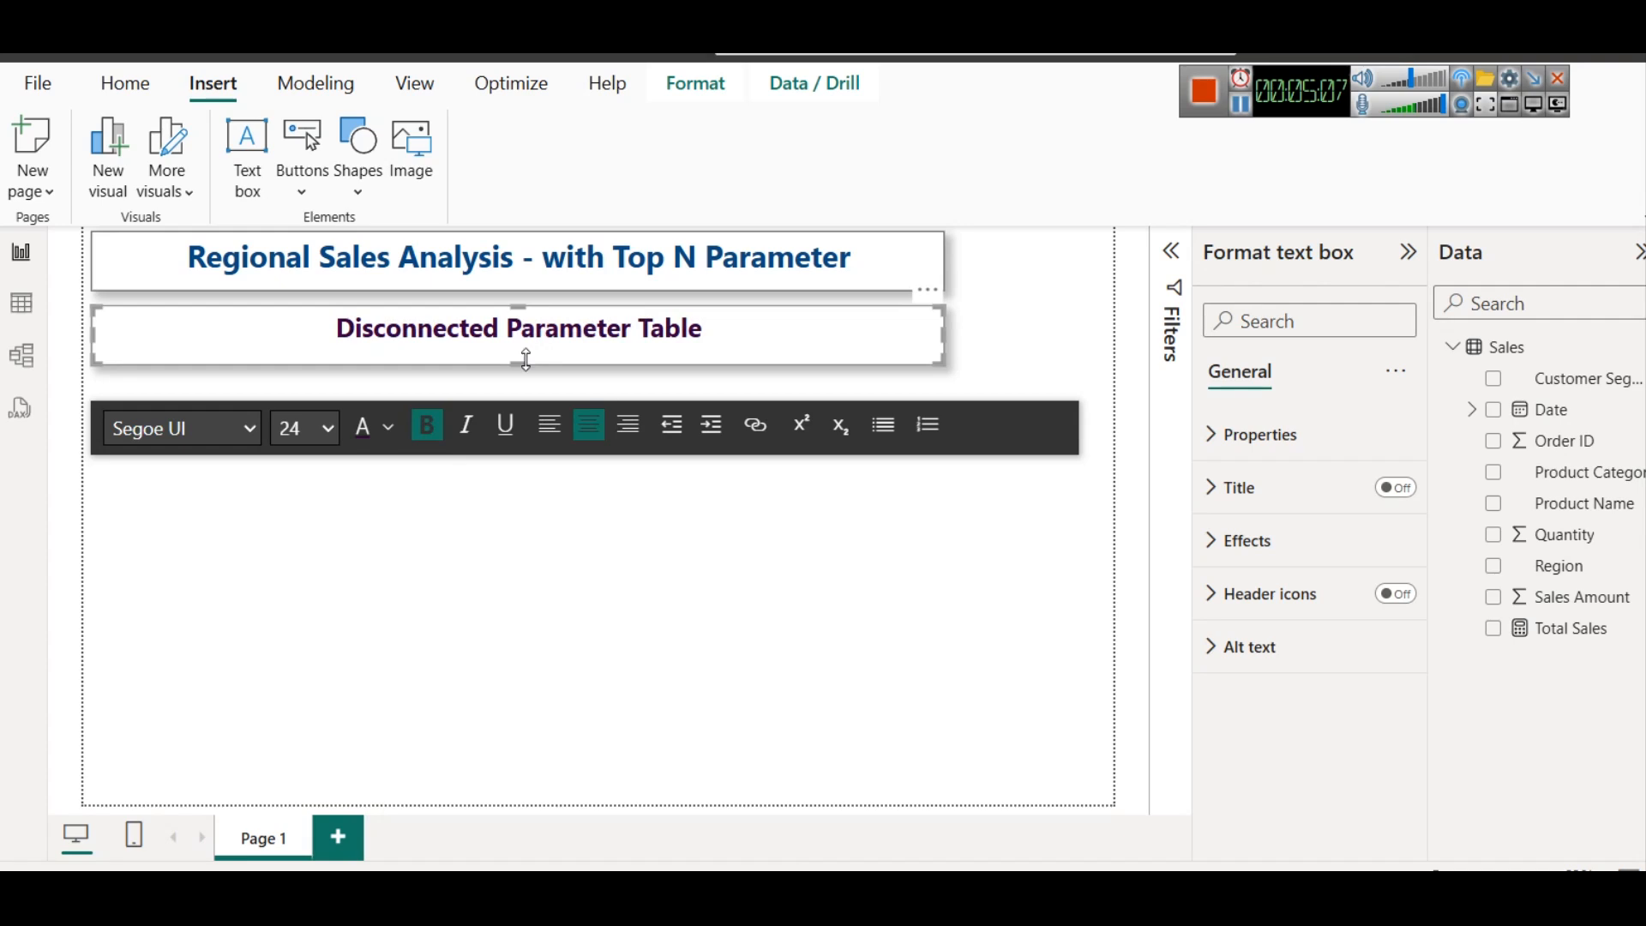
Shorten the subtitle text box slightly from its lower edge and deselect it
click(523, 364)
drag(515, 362, 515, 352)
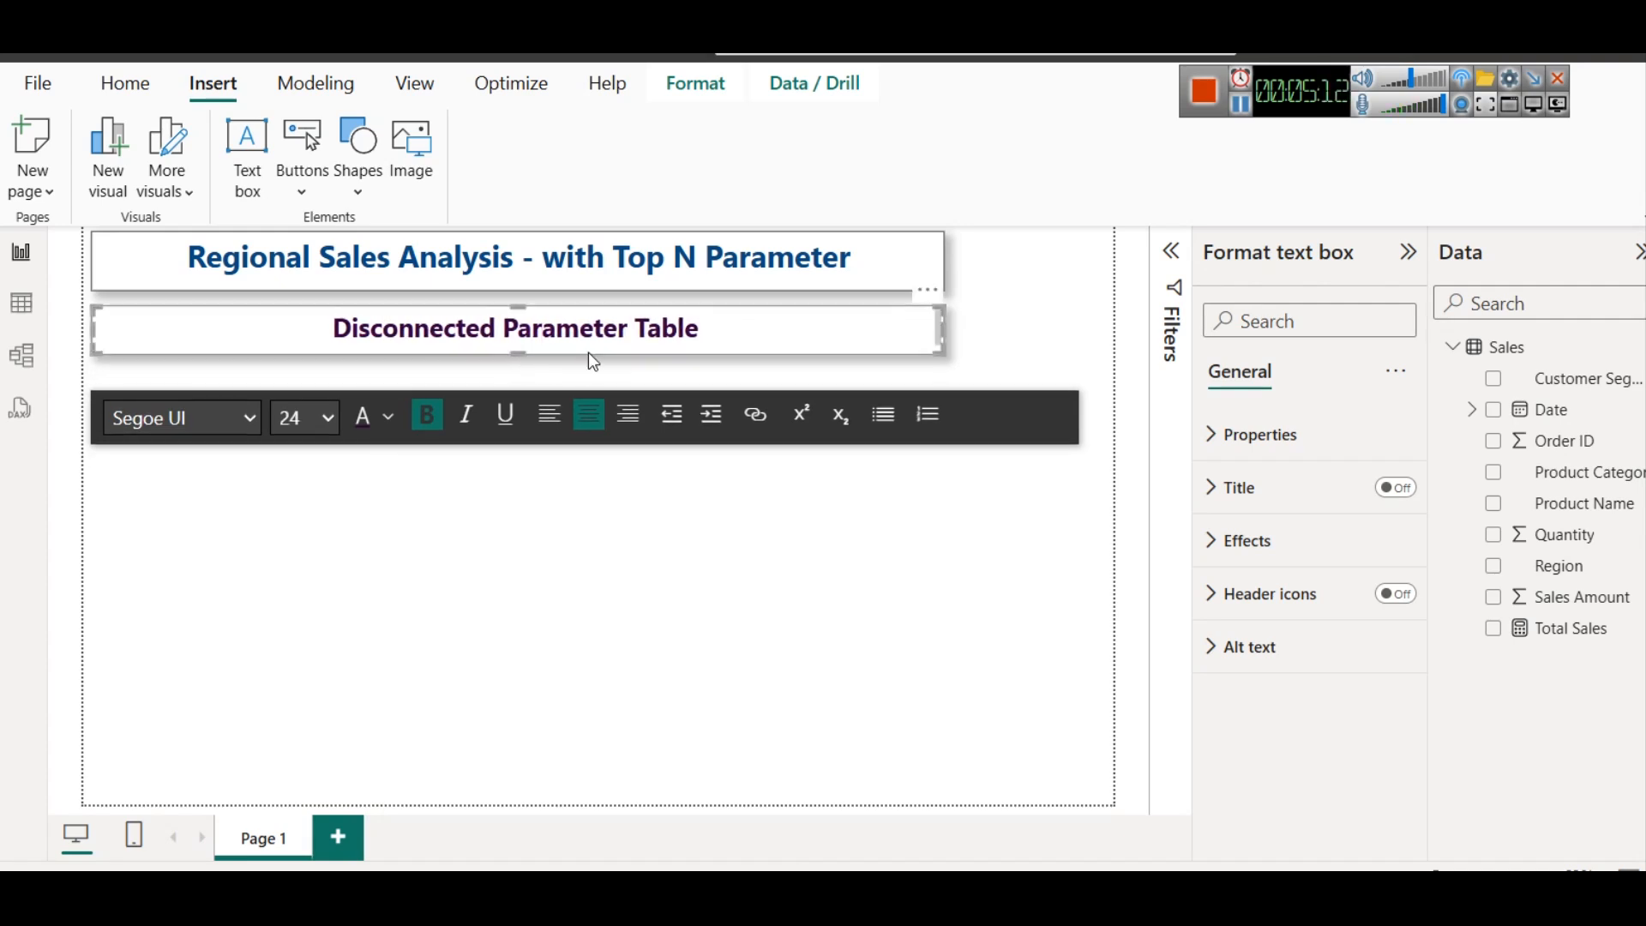
click(1103, 326)
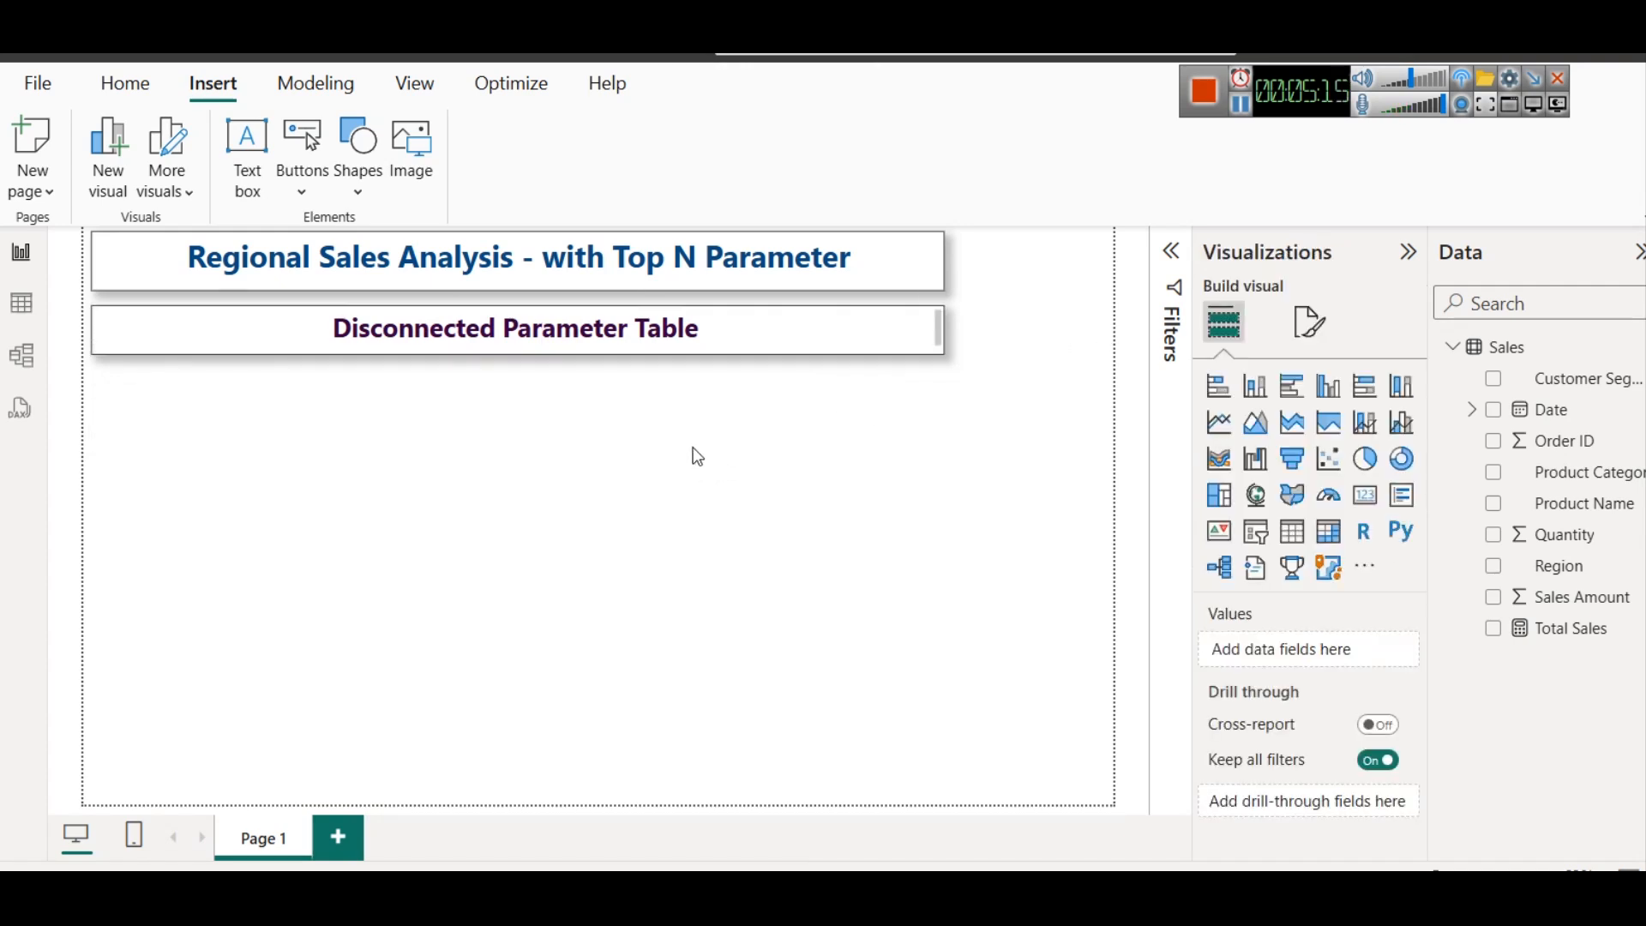
Examine the data model's tables and semantic model items, including its relationships, and return to the report with the modeling commands showing
click(22, 355)
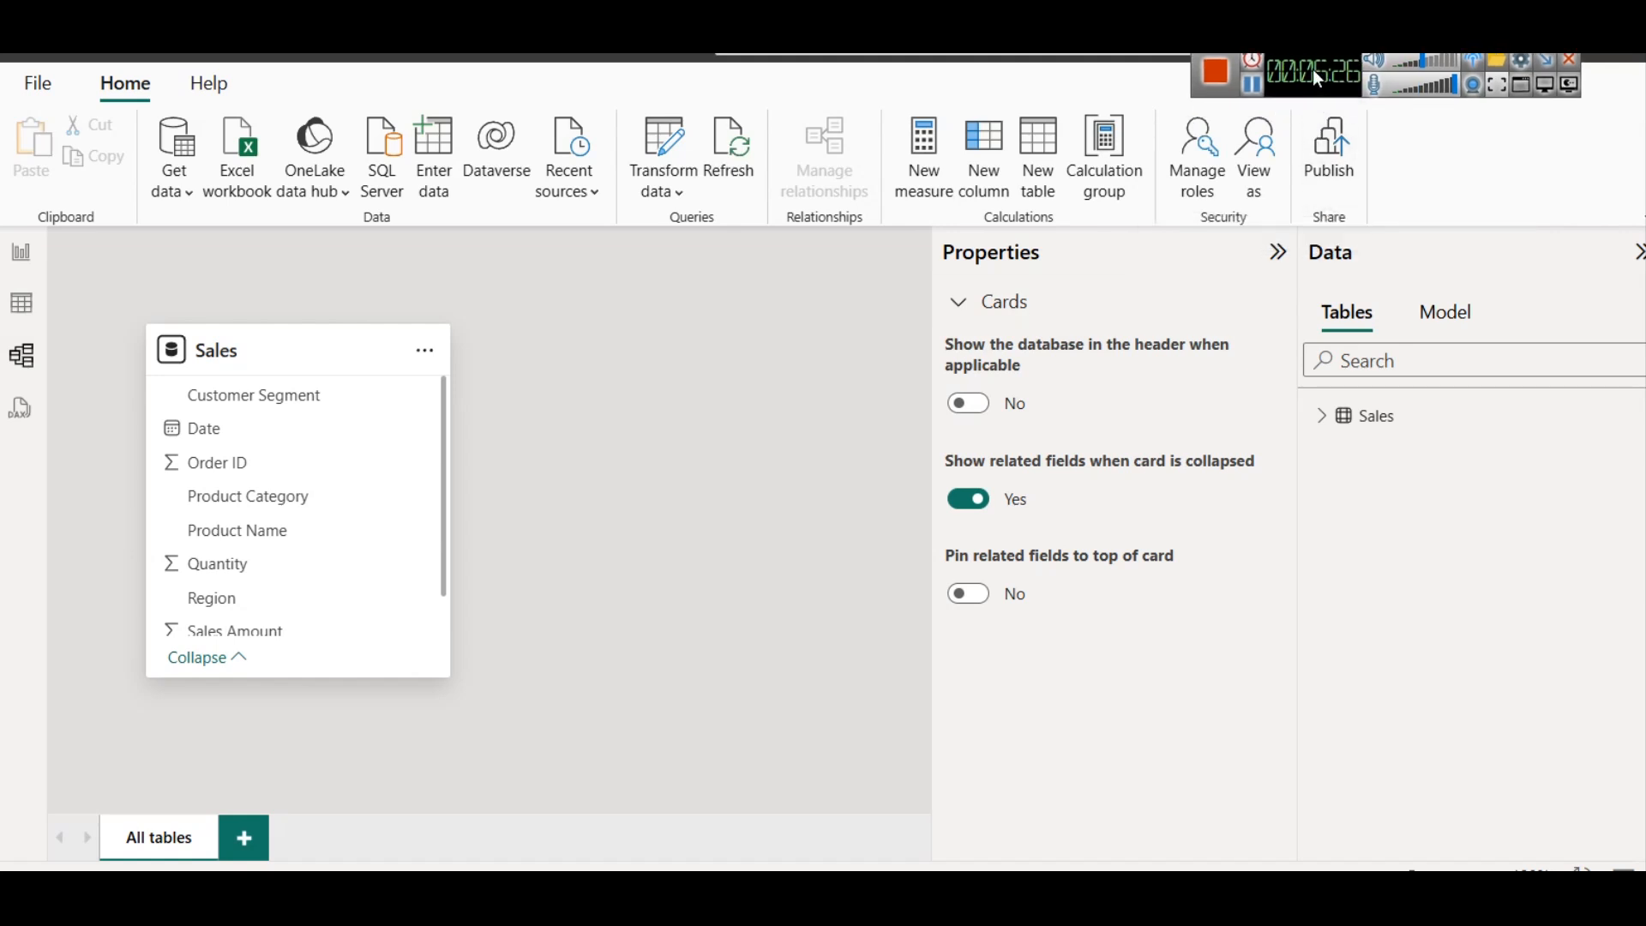
click(1463, 314)
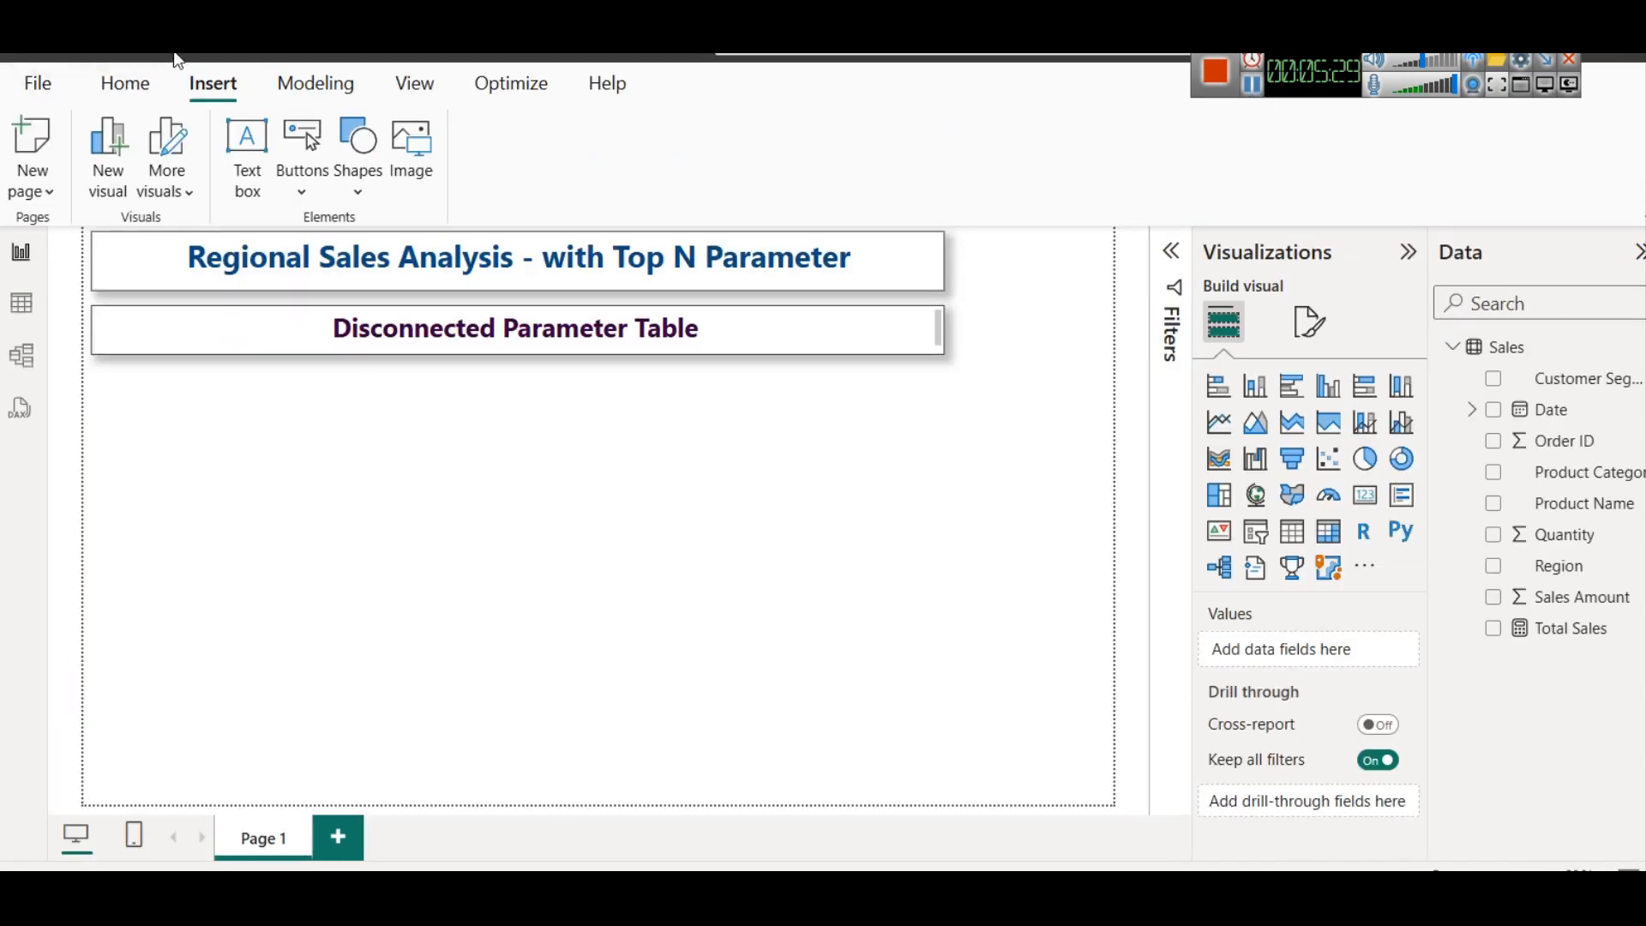
click(304, 85)
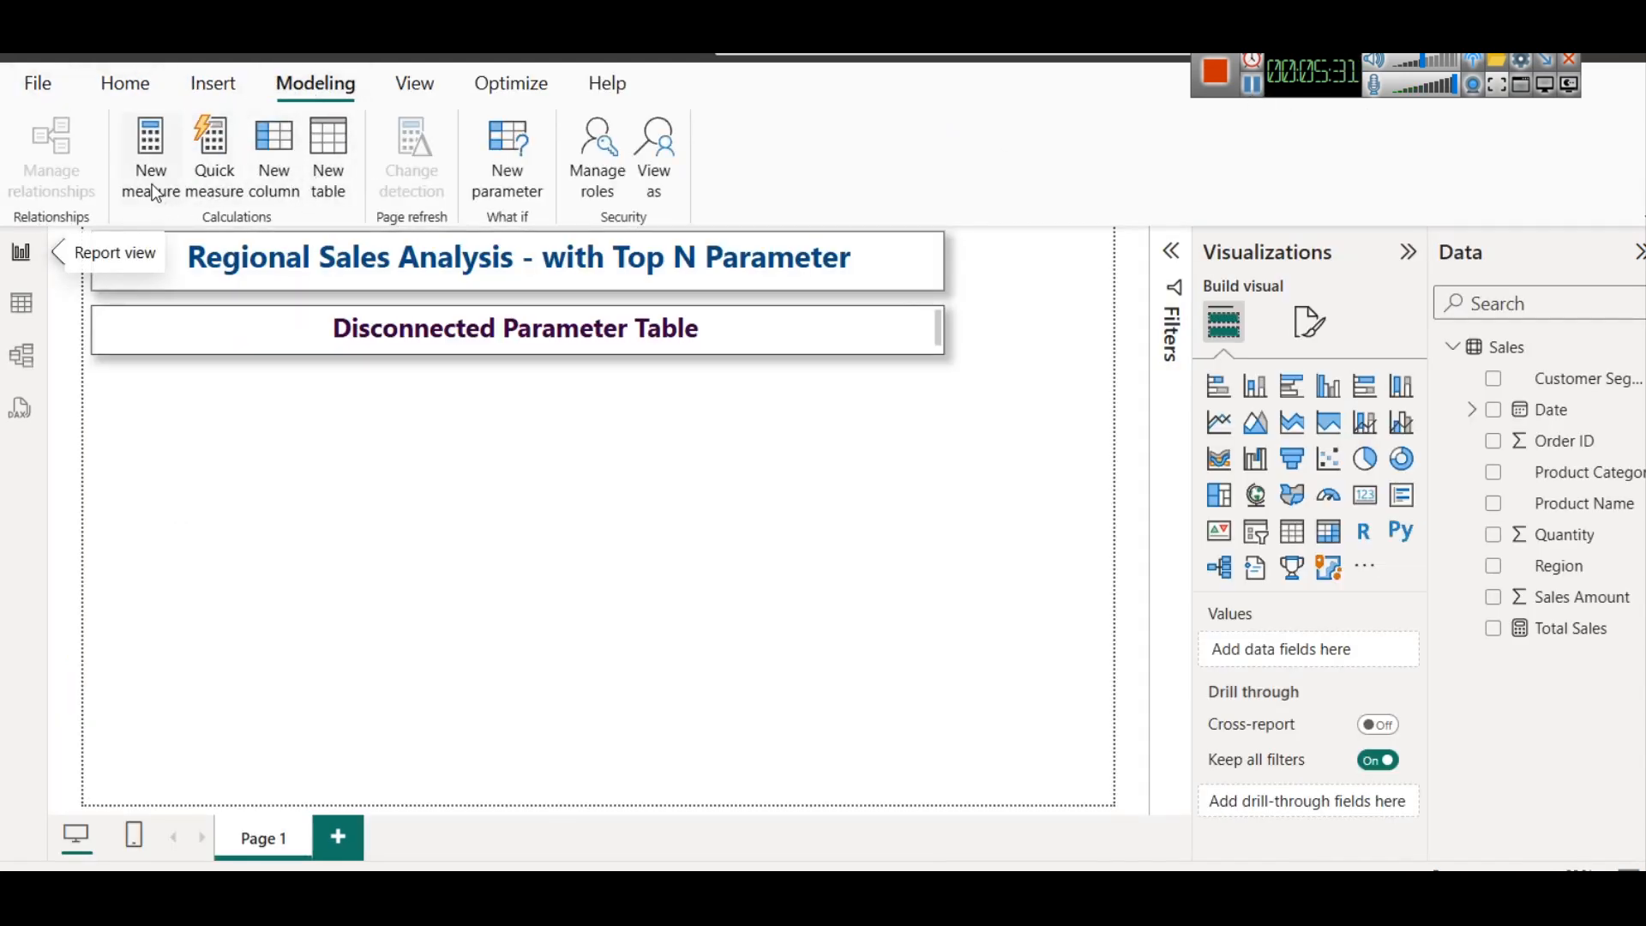
Start a new numeric What-if parameter, move its dialog clear of the subtitle, and review the available data types
click(506, 199)
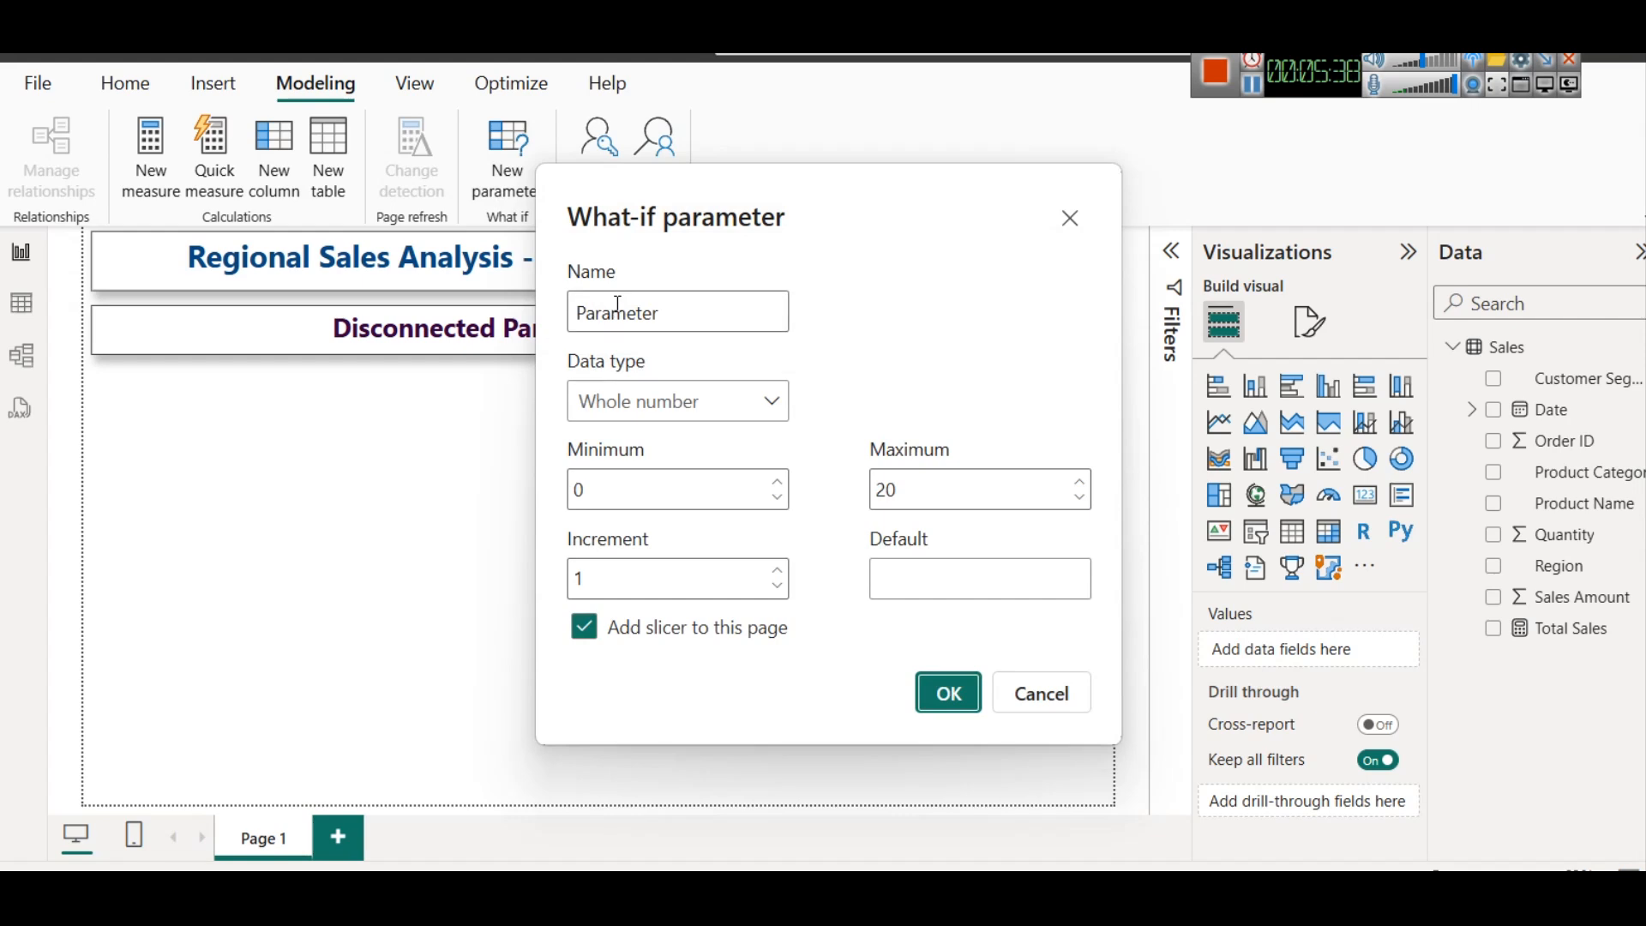
drag(718, 231, 833, 143)
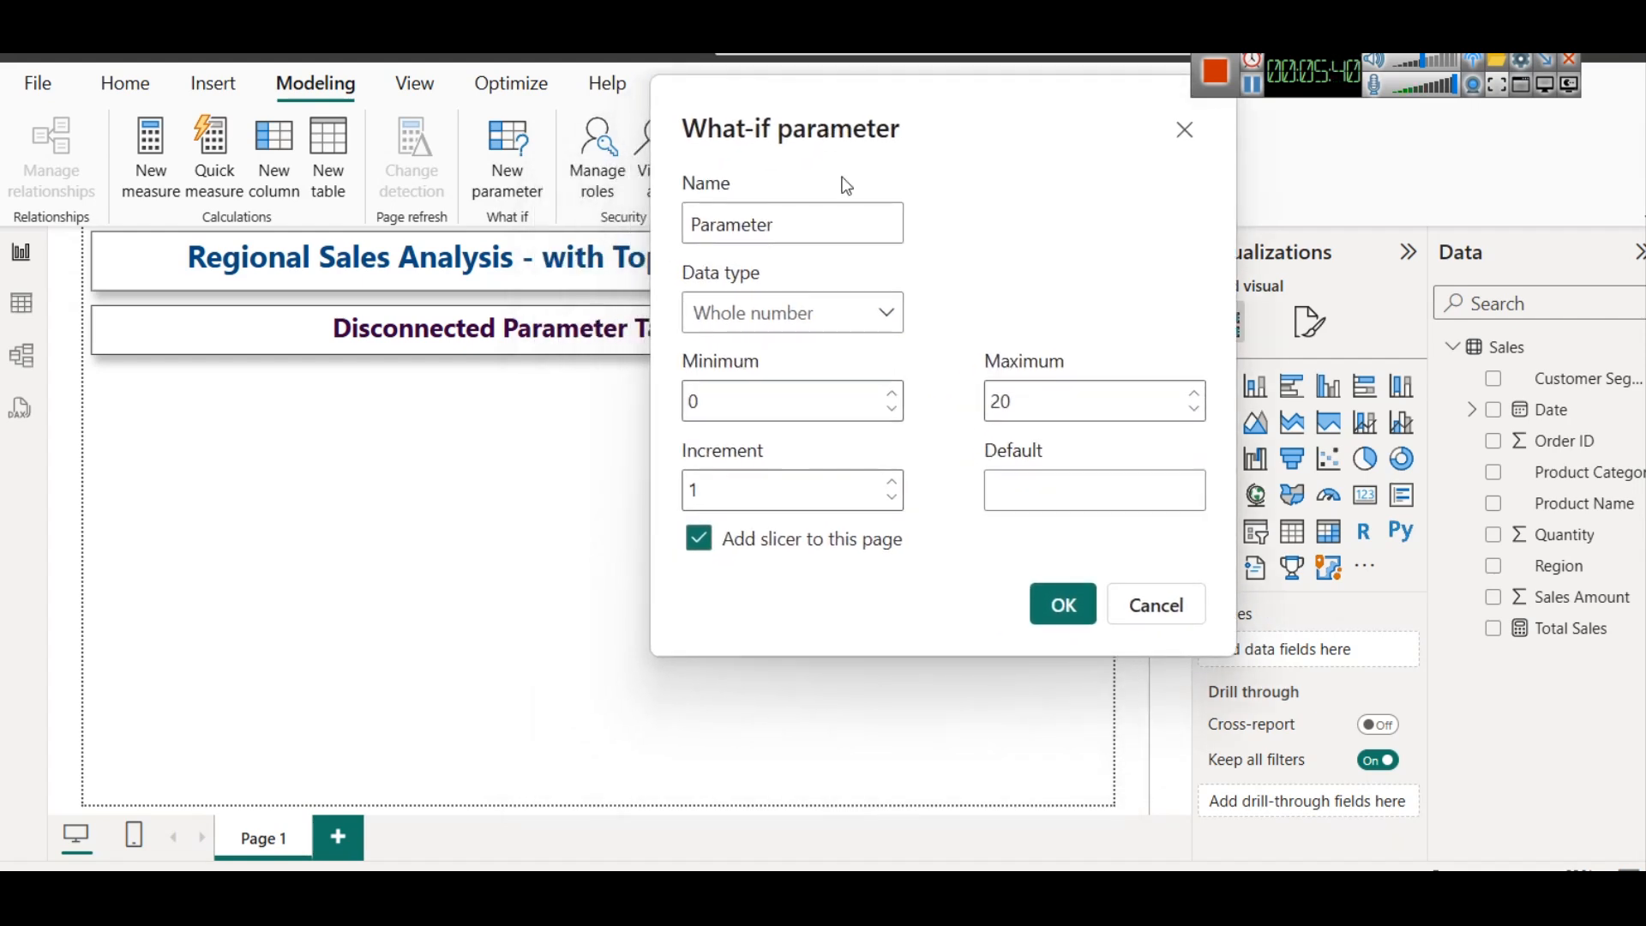
click(776, 224)
click(830, 313)
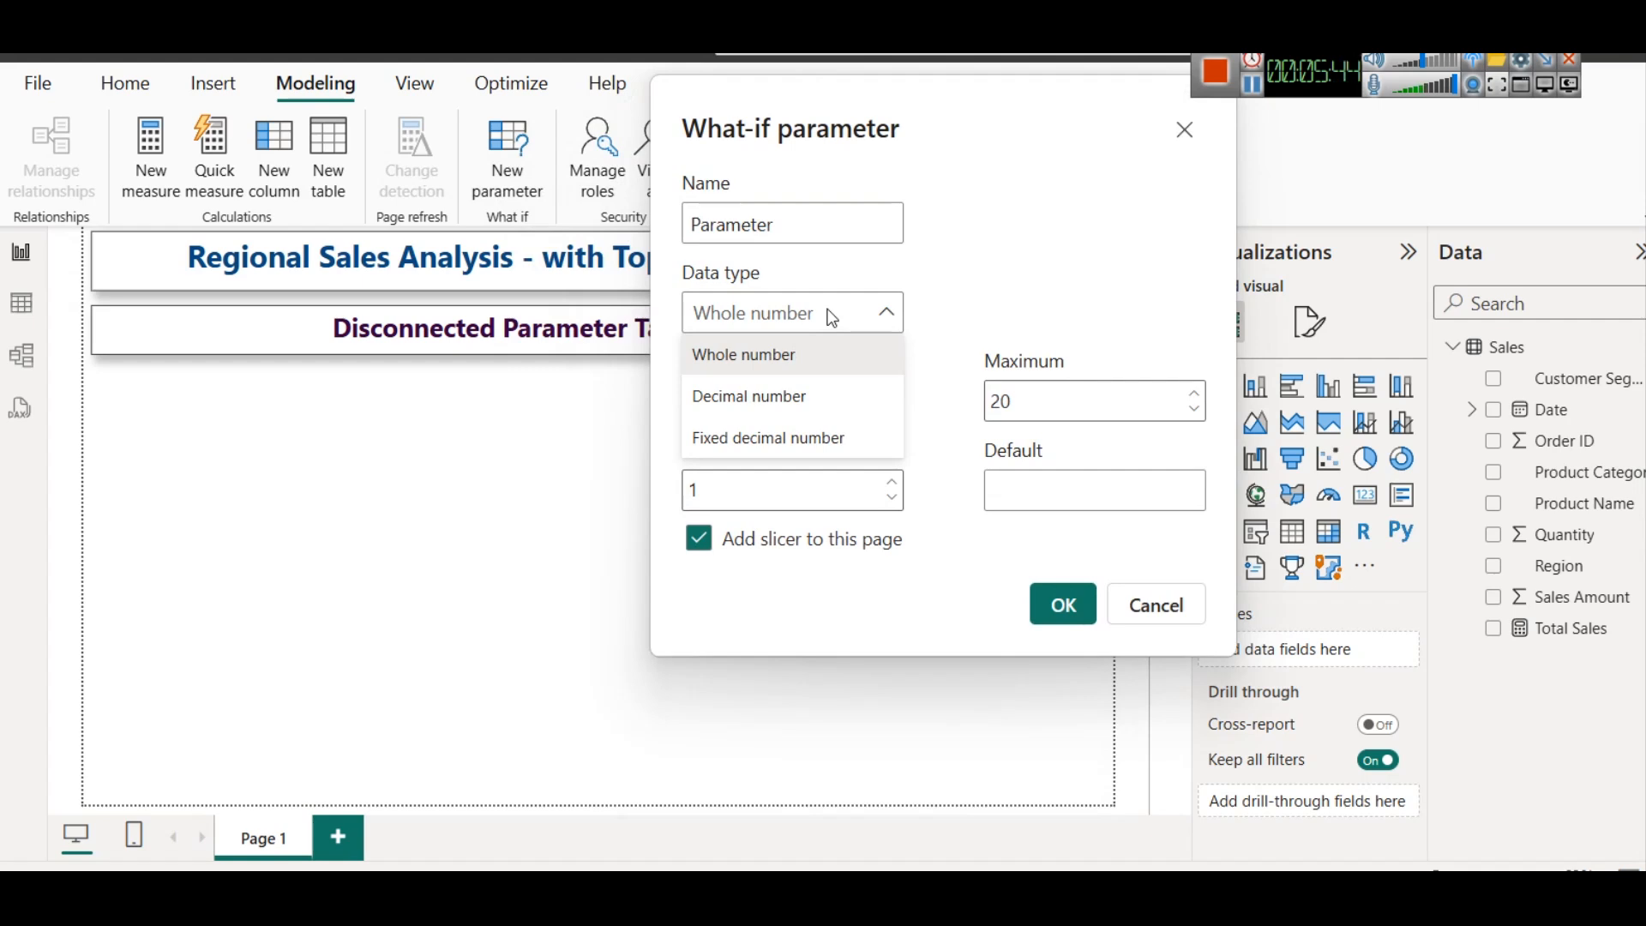
click(830, 315)
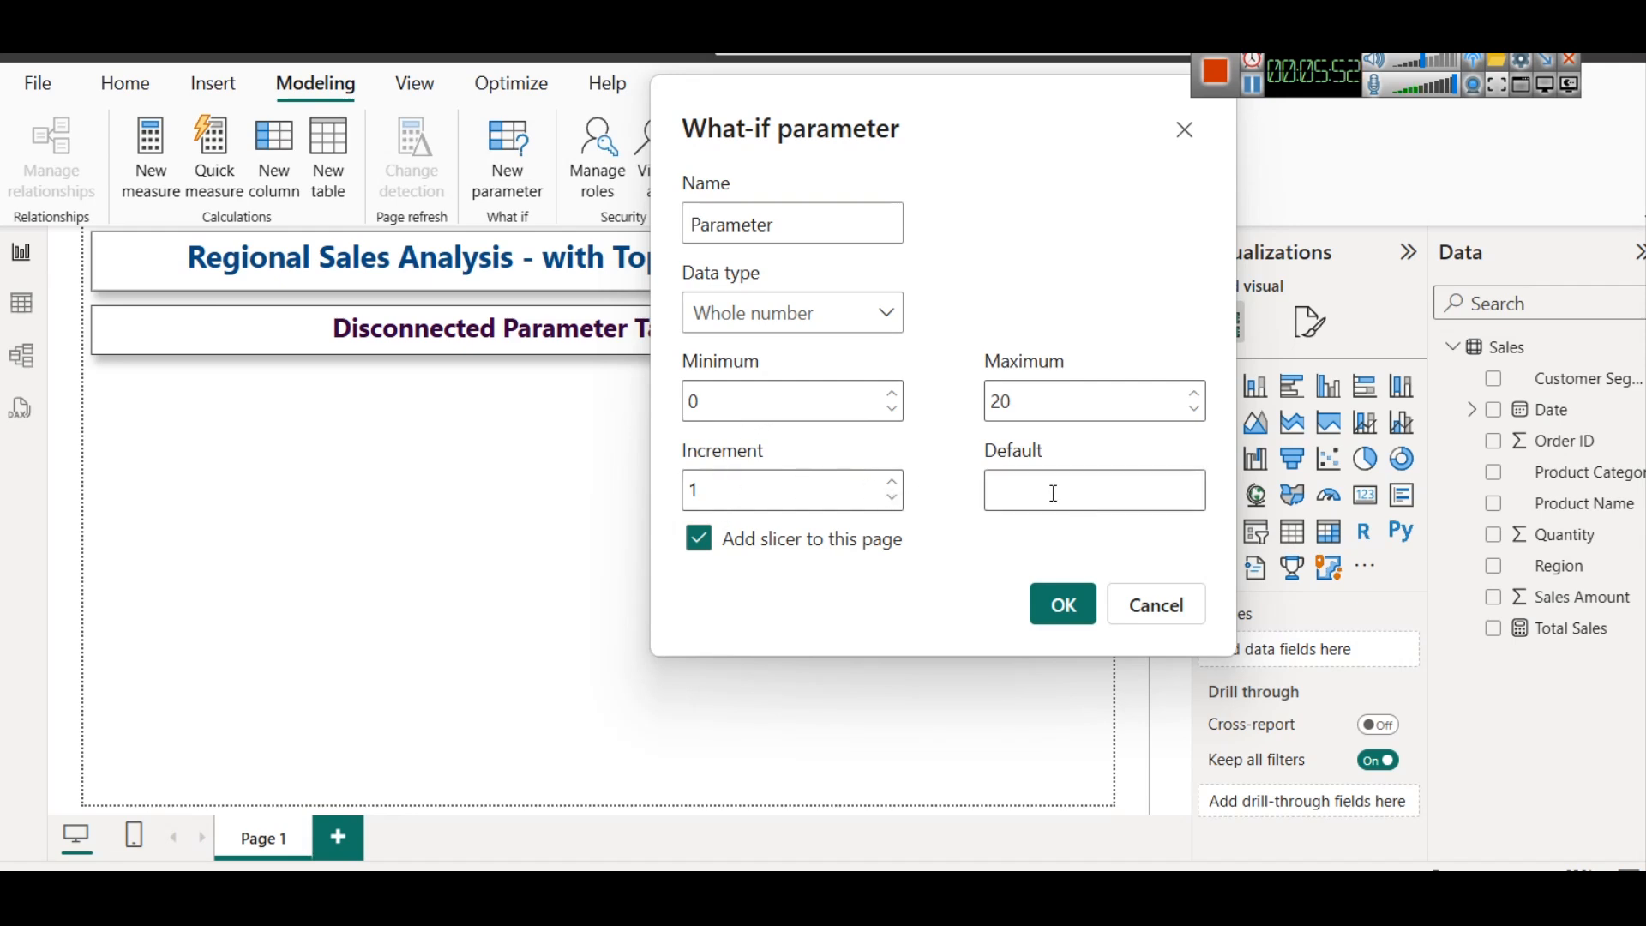
Name the parameter "Top N Value" using the name copied from the browser article, with Whole number as its data type
double_click(812, 219)
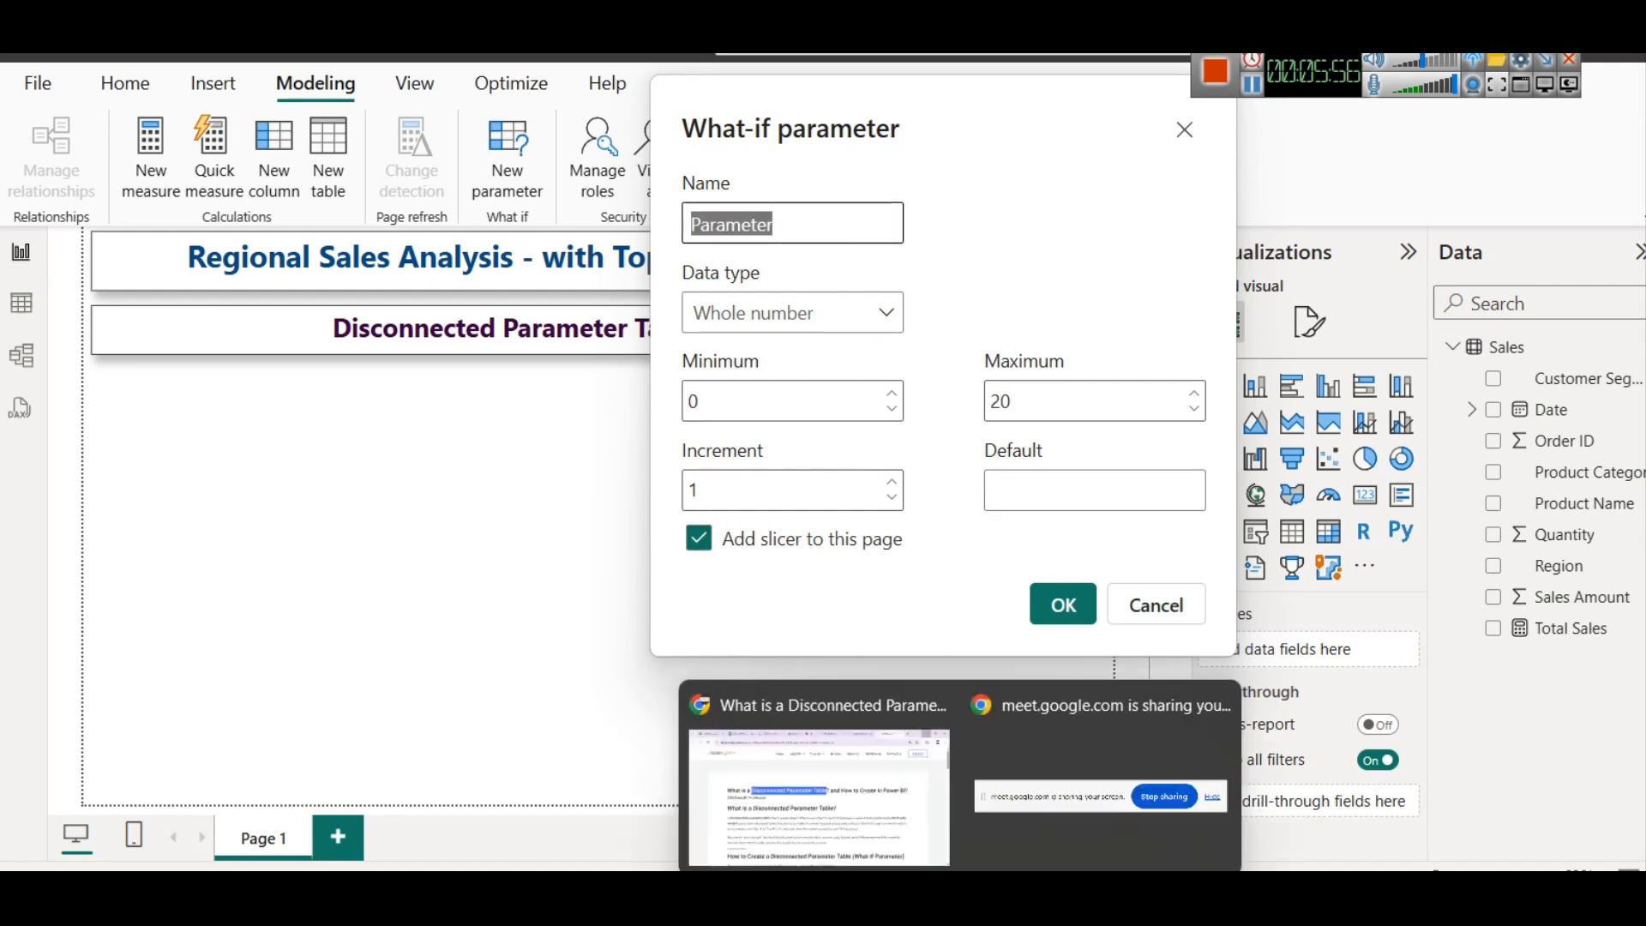
click(829, 804)
scroll(515, 553, down, 6)
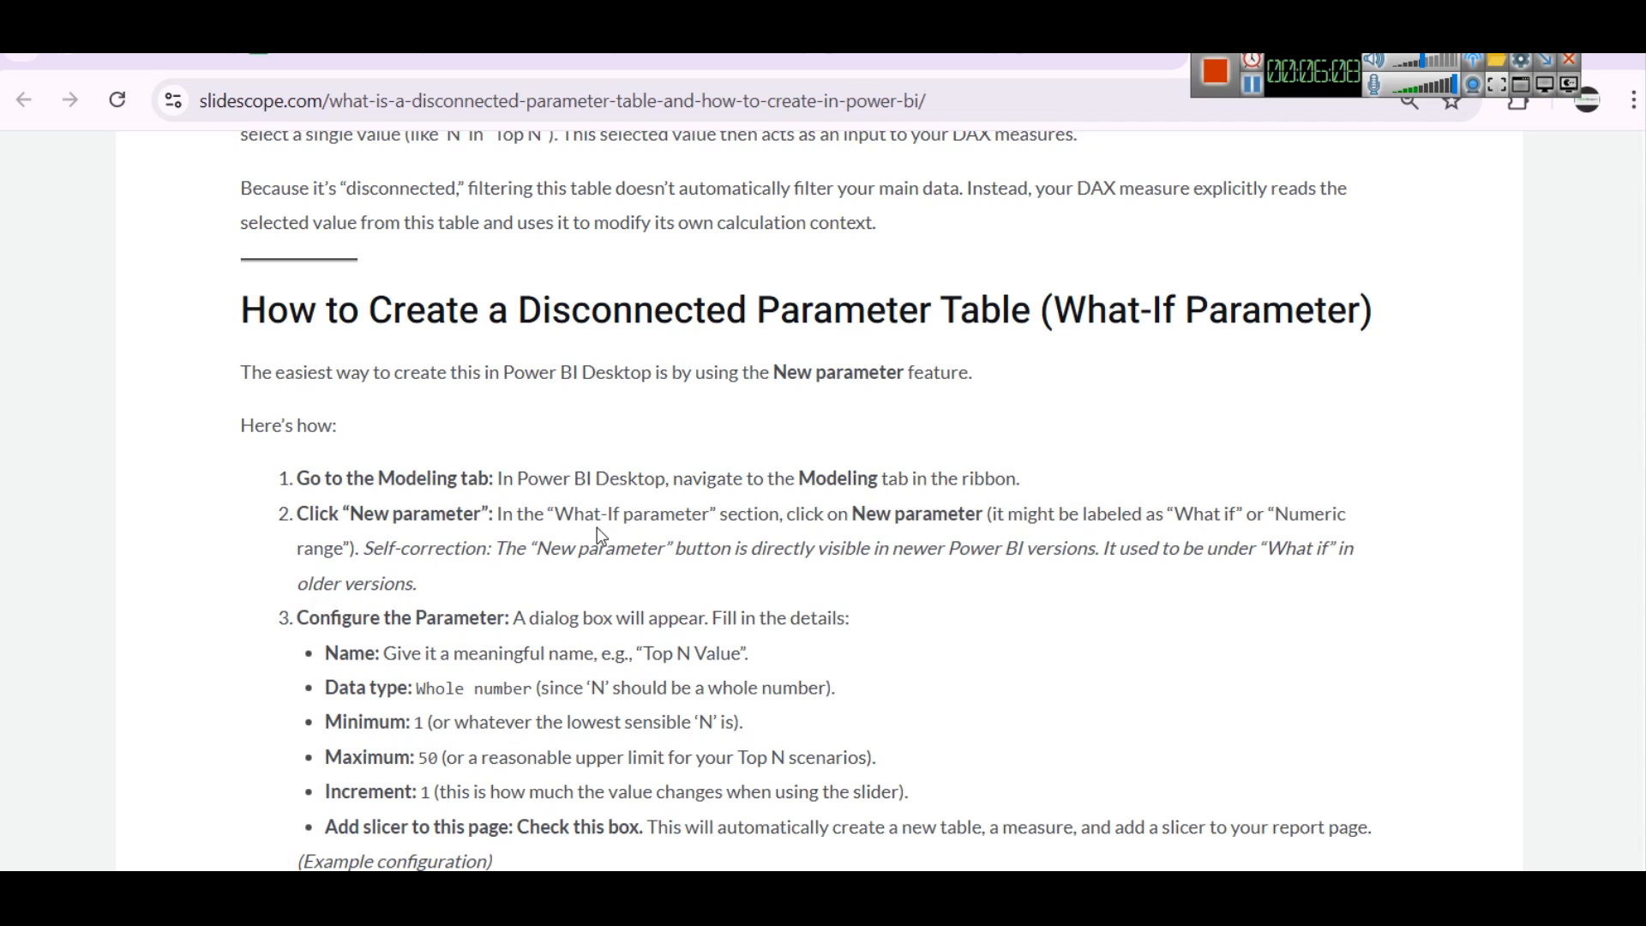
scroll(598, 526, down, 2)
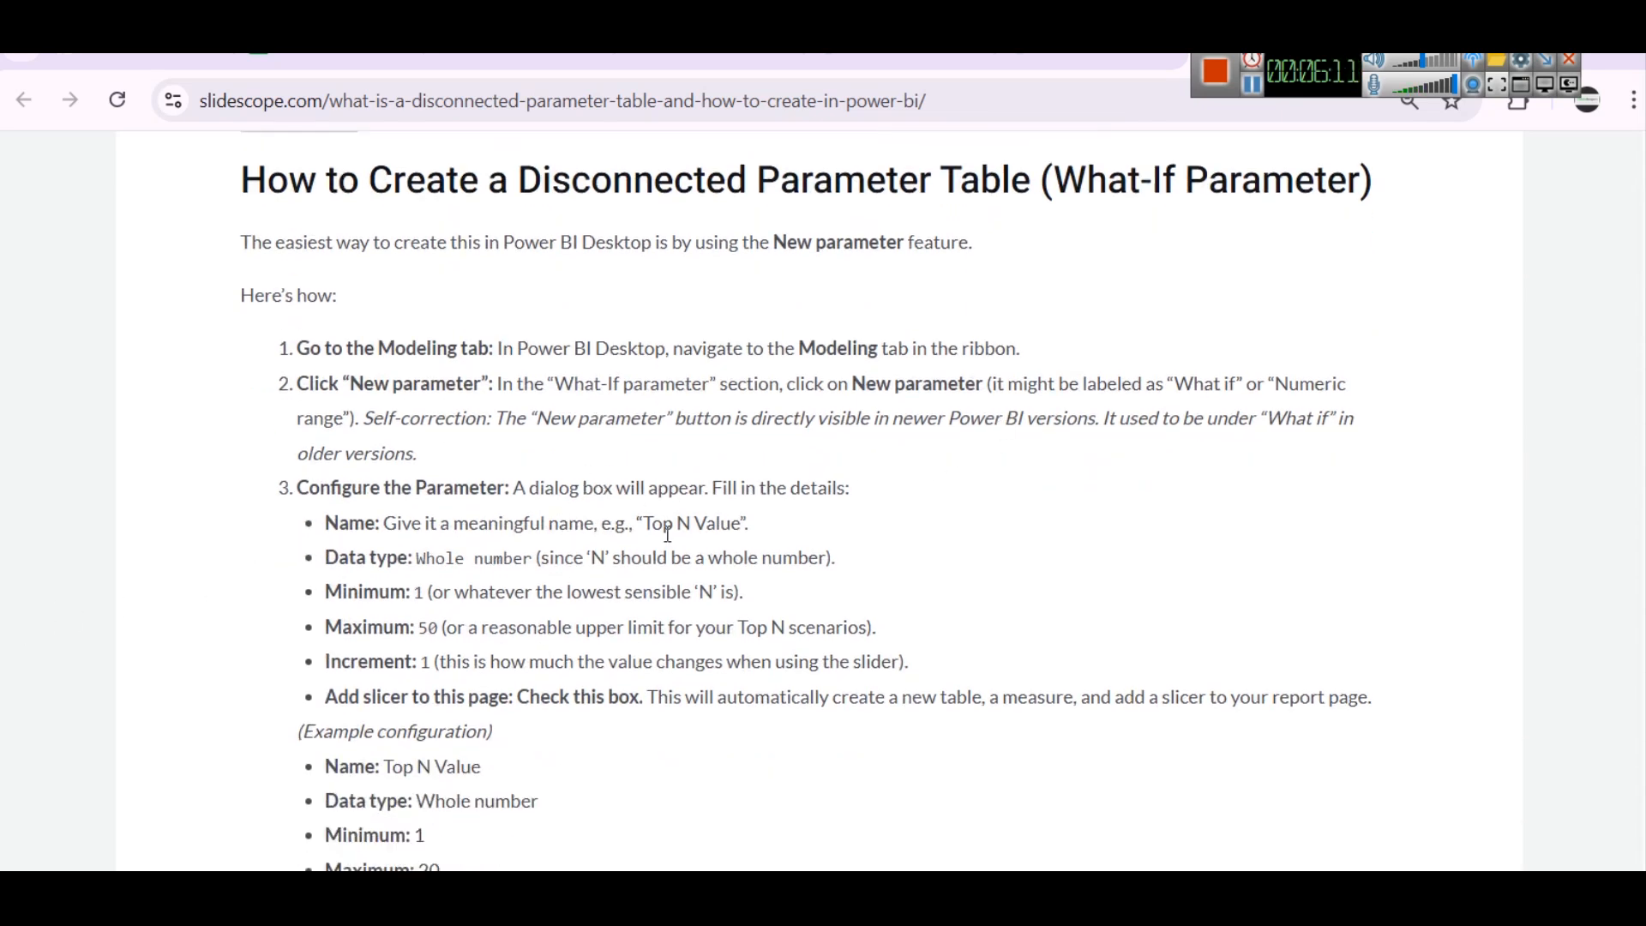
drag(643, 523, 742, 524)
key(ctrl+c)
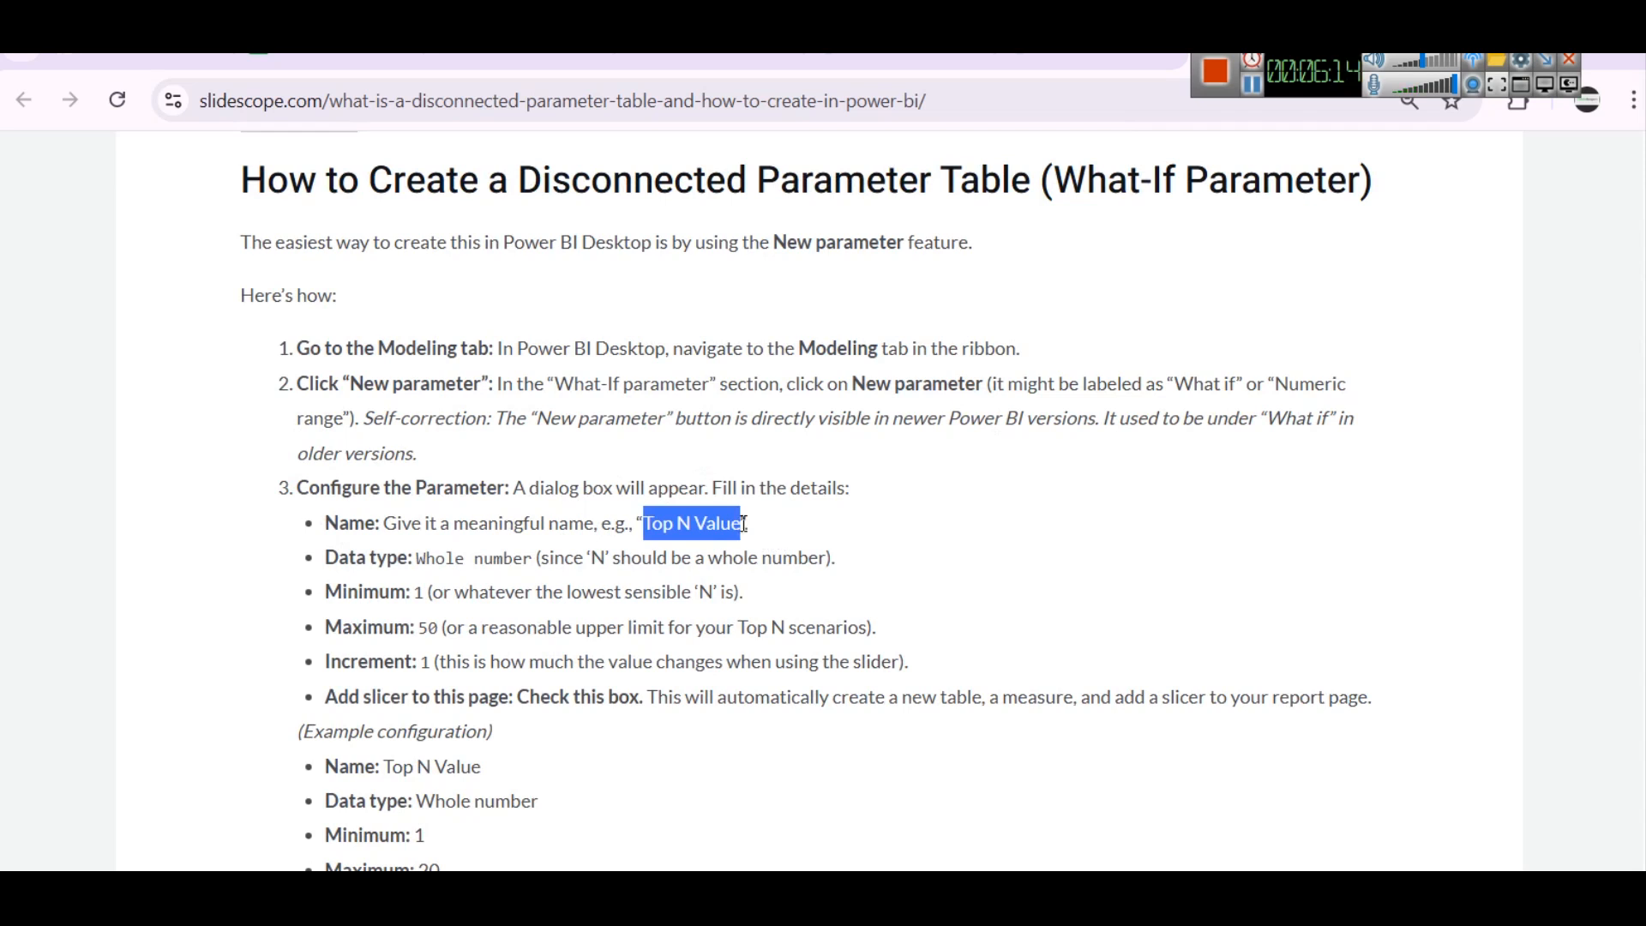
mouse_move(1106, 883)
click(1085, 784)
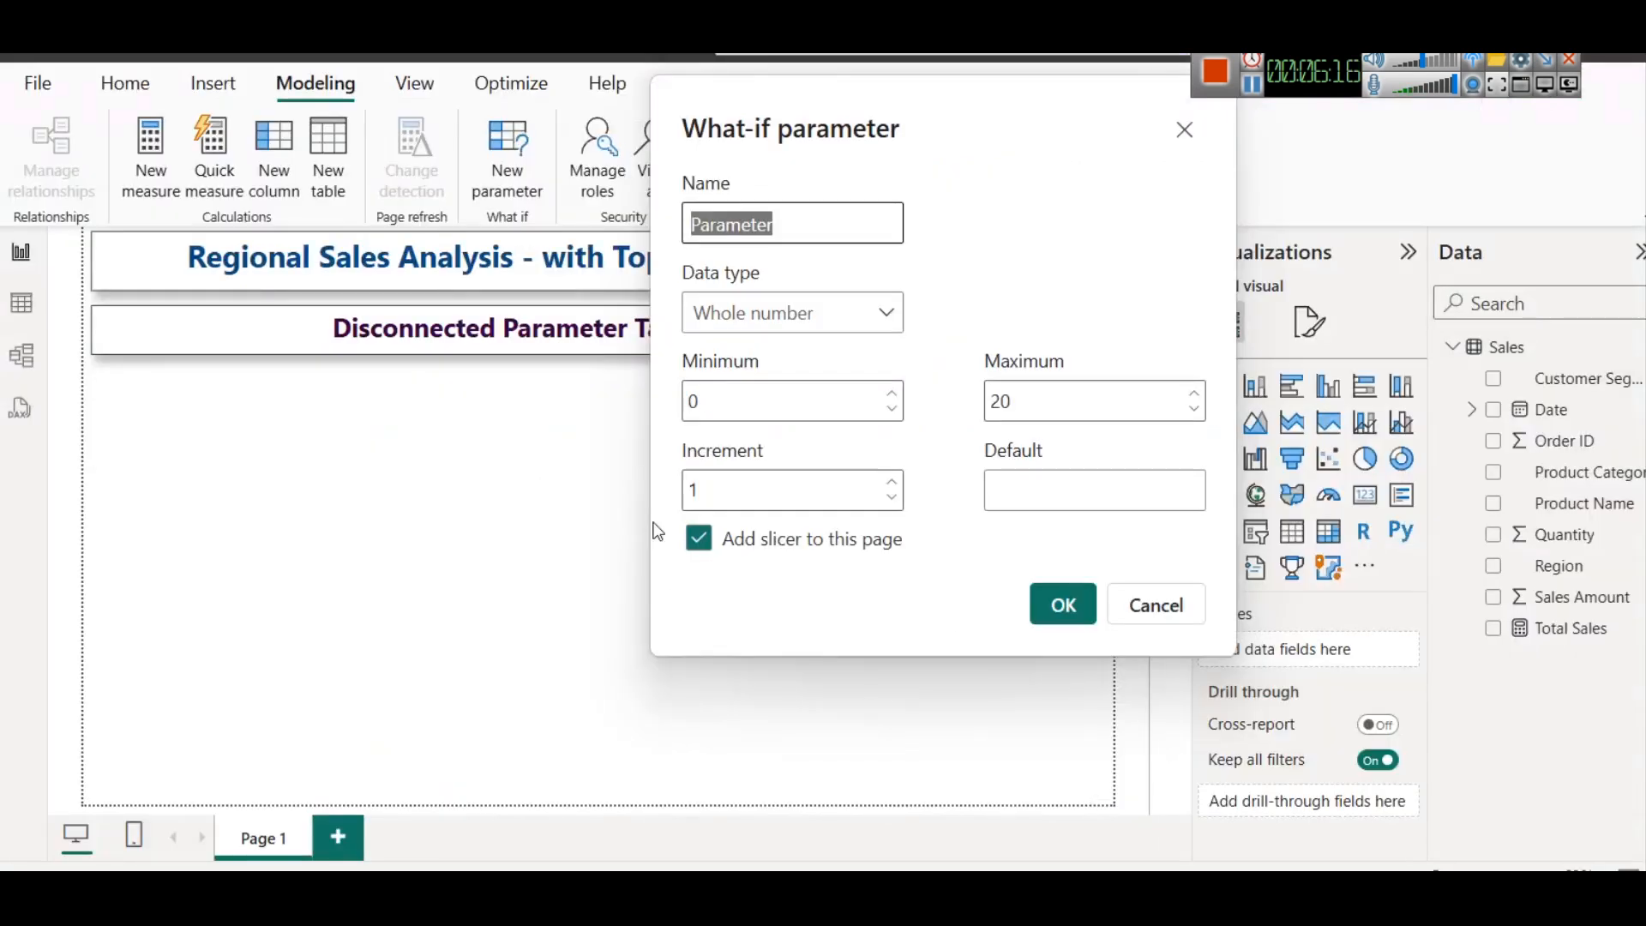
key(ctrl+v)
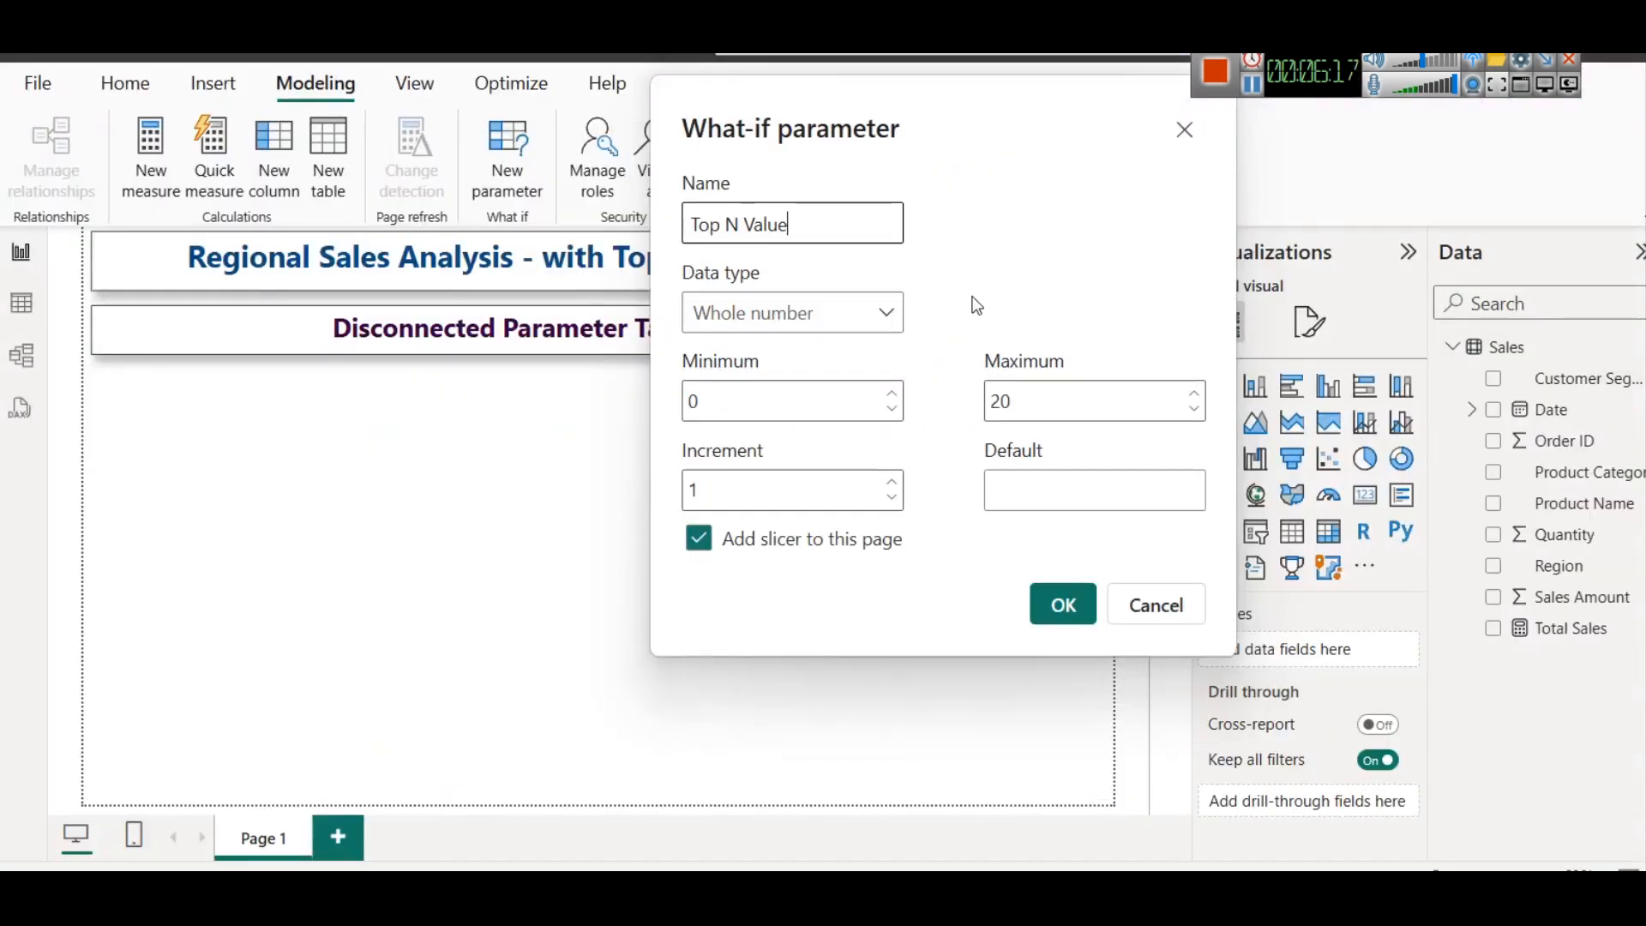
click(783, 319)
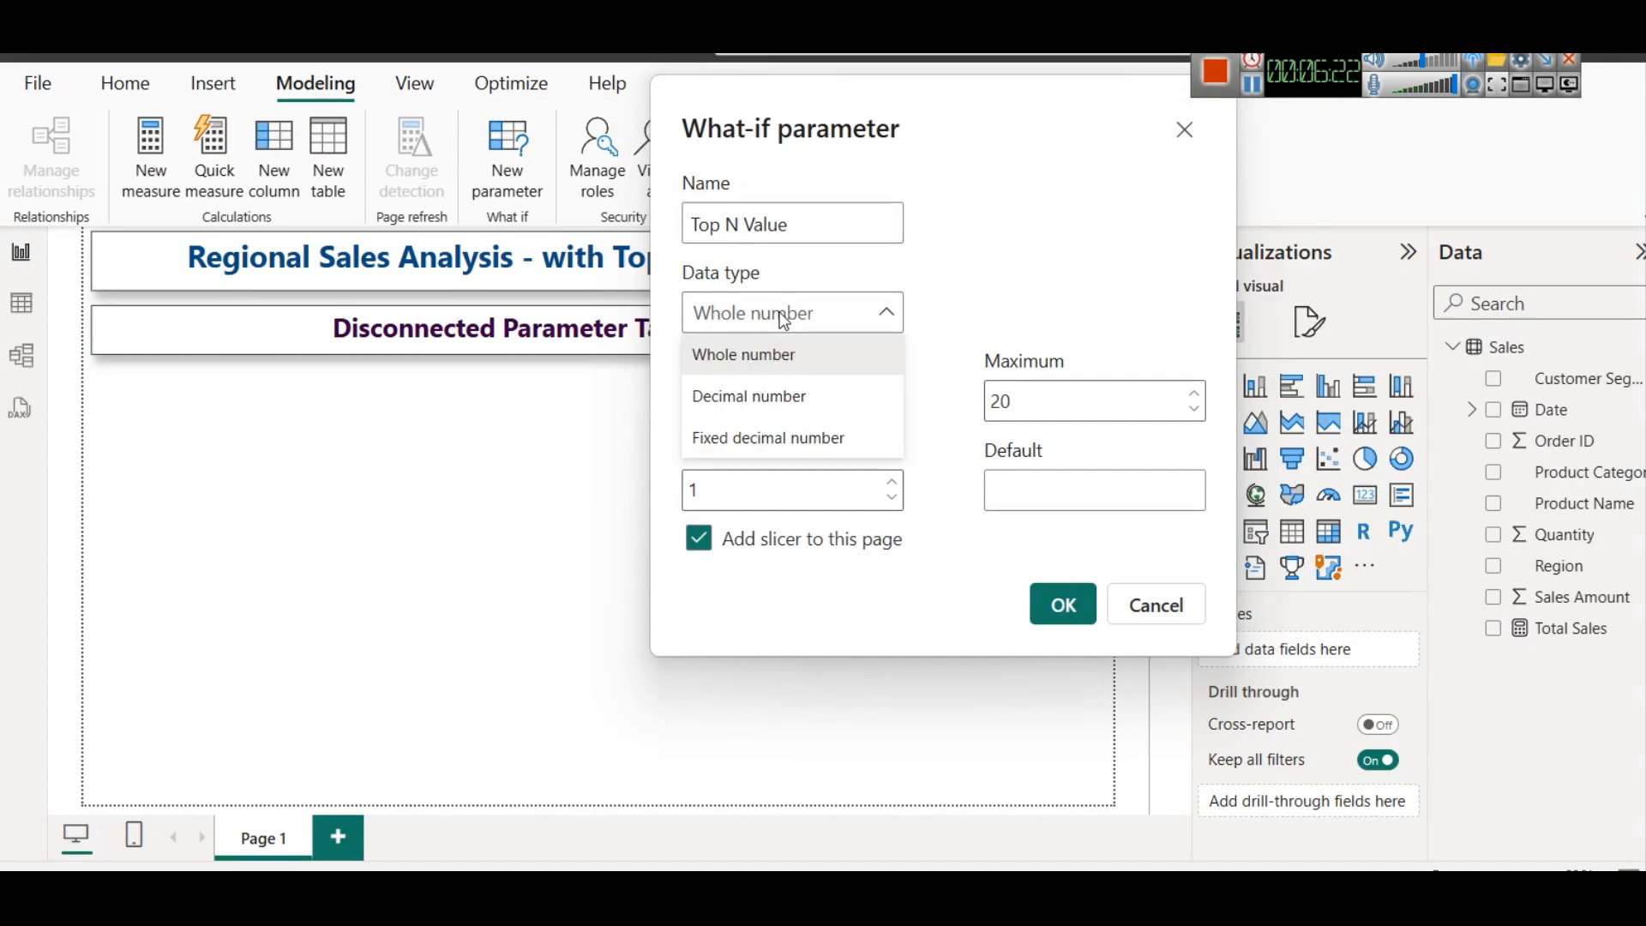
click(782, 319)
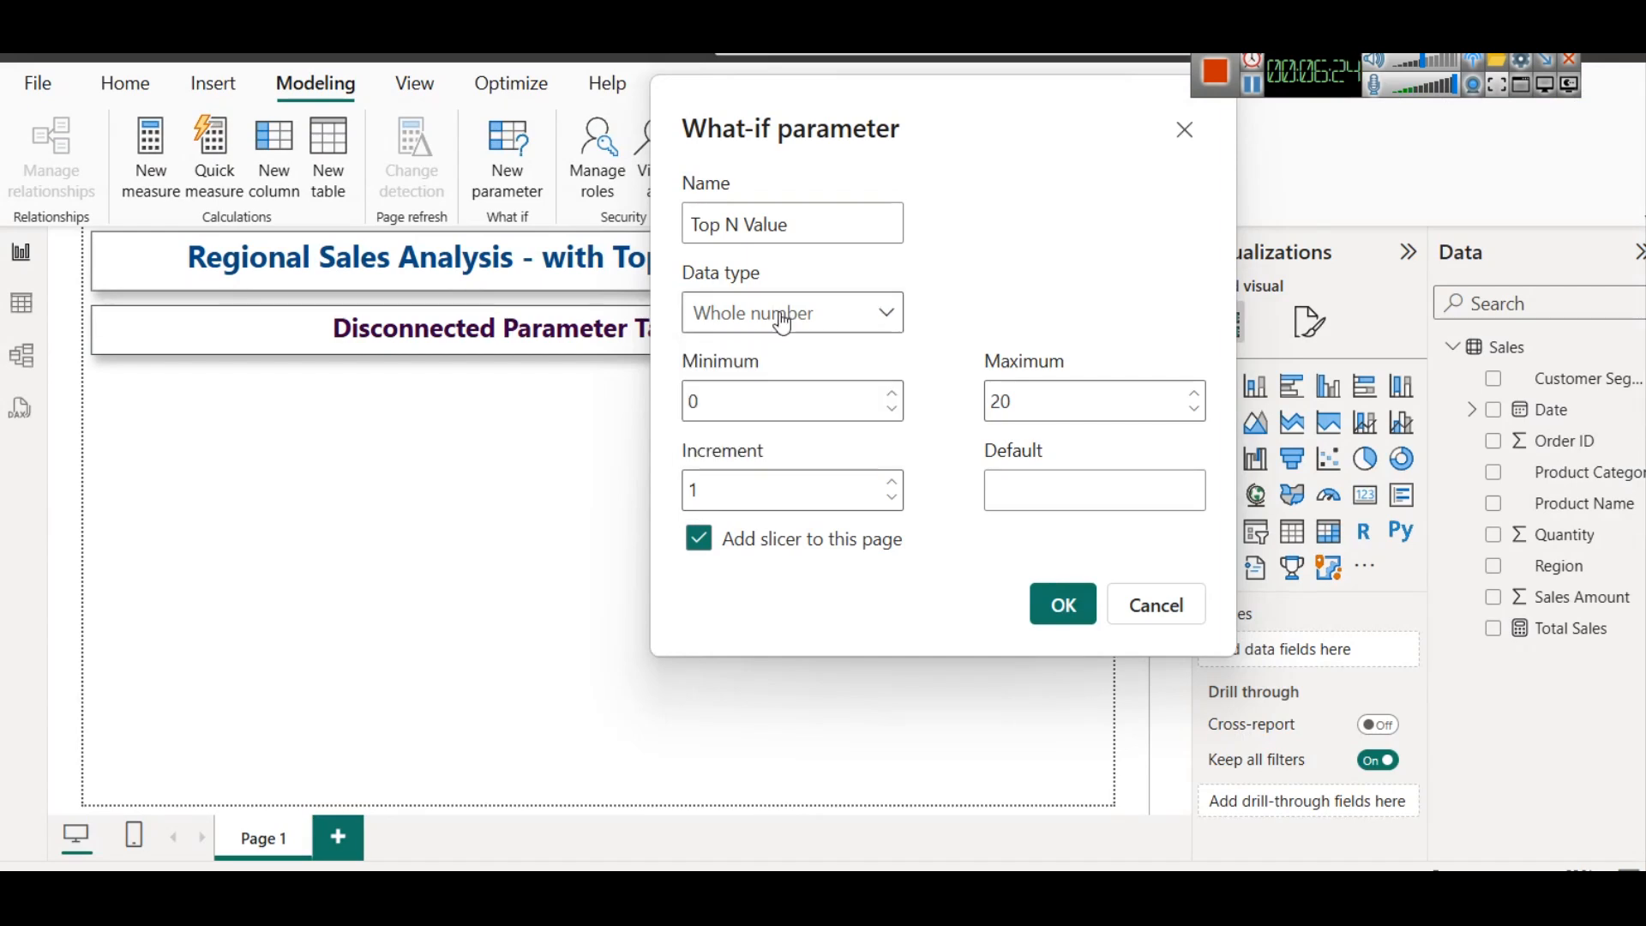
Set the parameter's minimum to 1 and its default to 5, keeping maximum 20 and increment 1
click(831, 420)
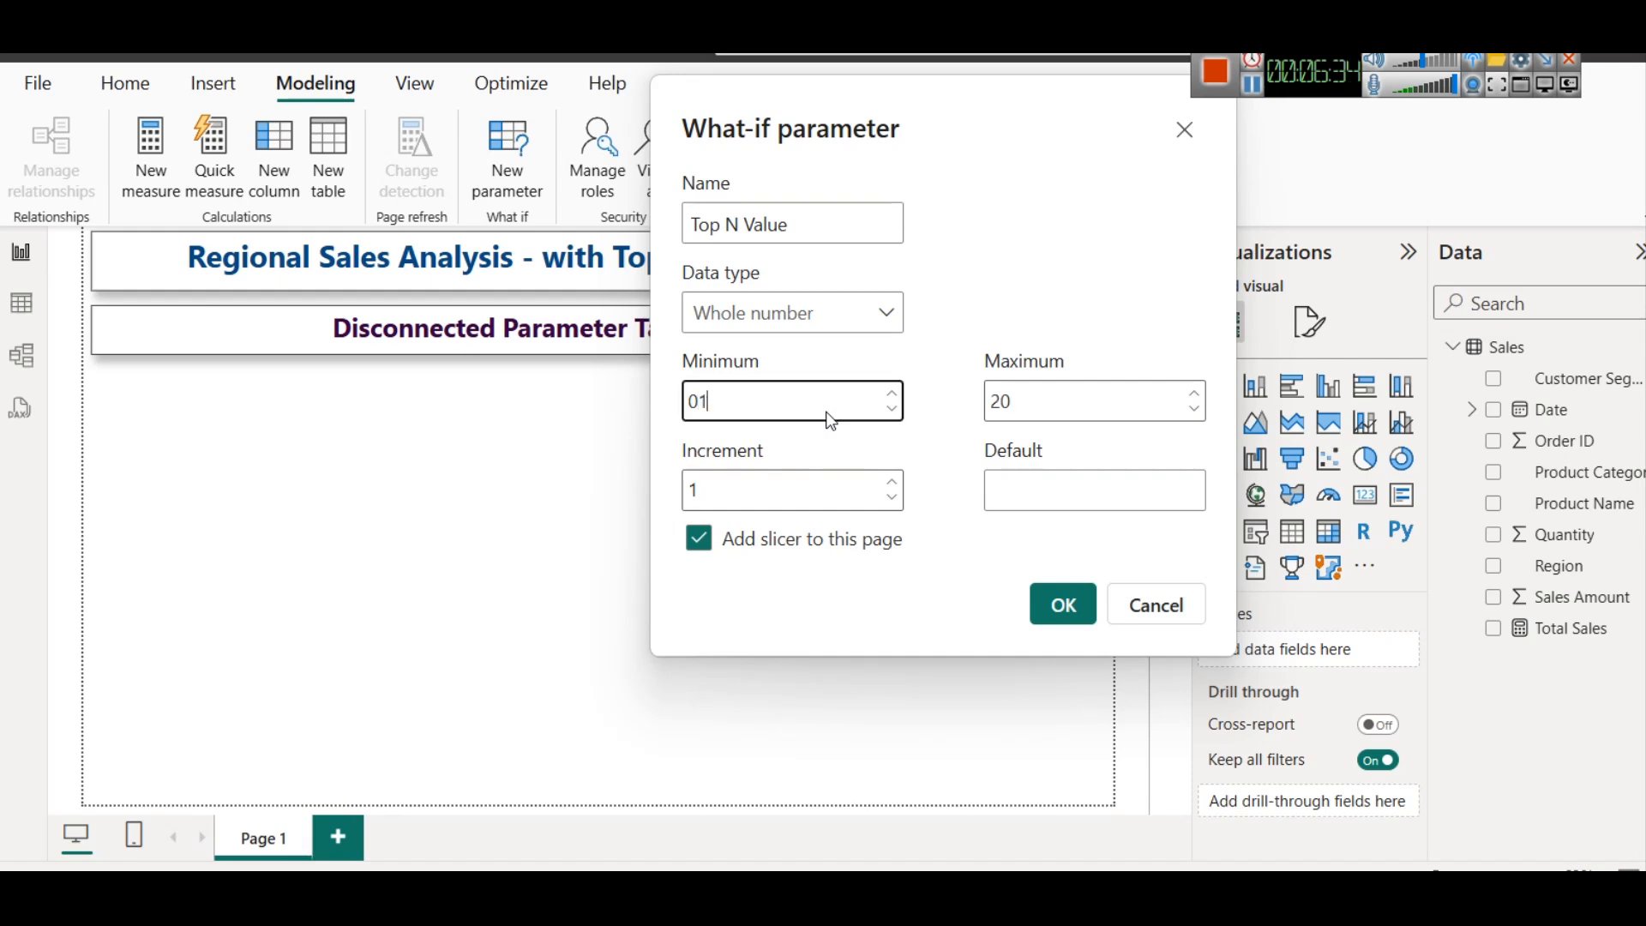
double_click(832, 420)
text(1)
click(1074, 265)
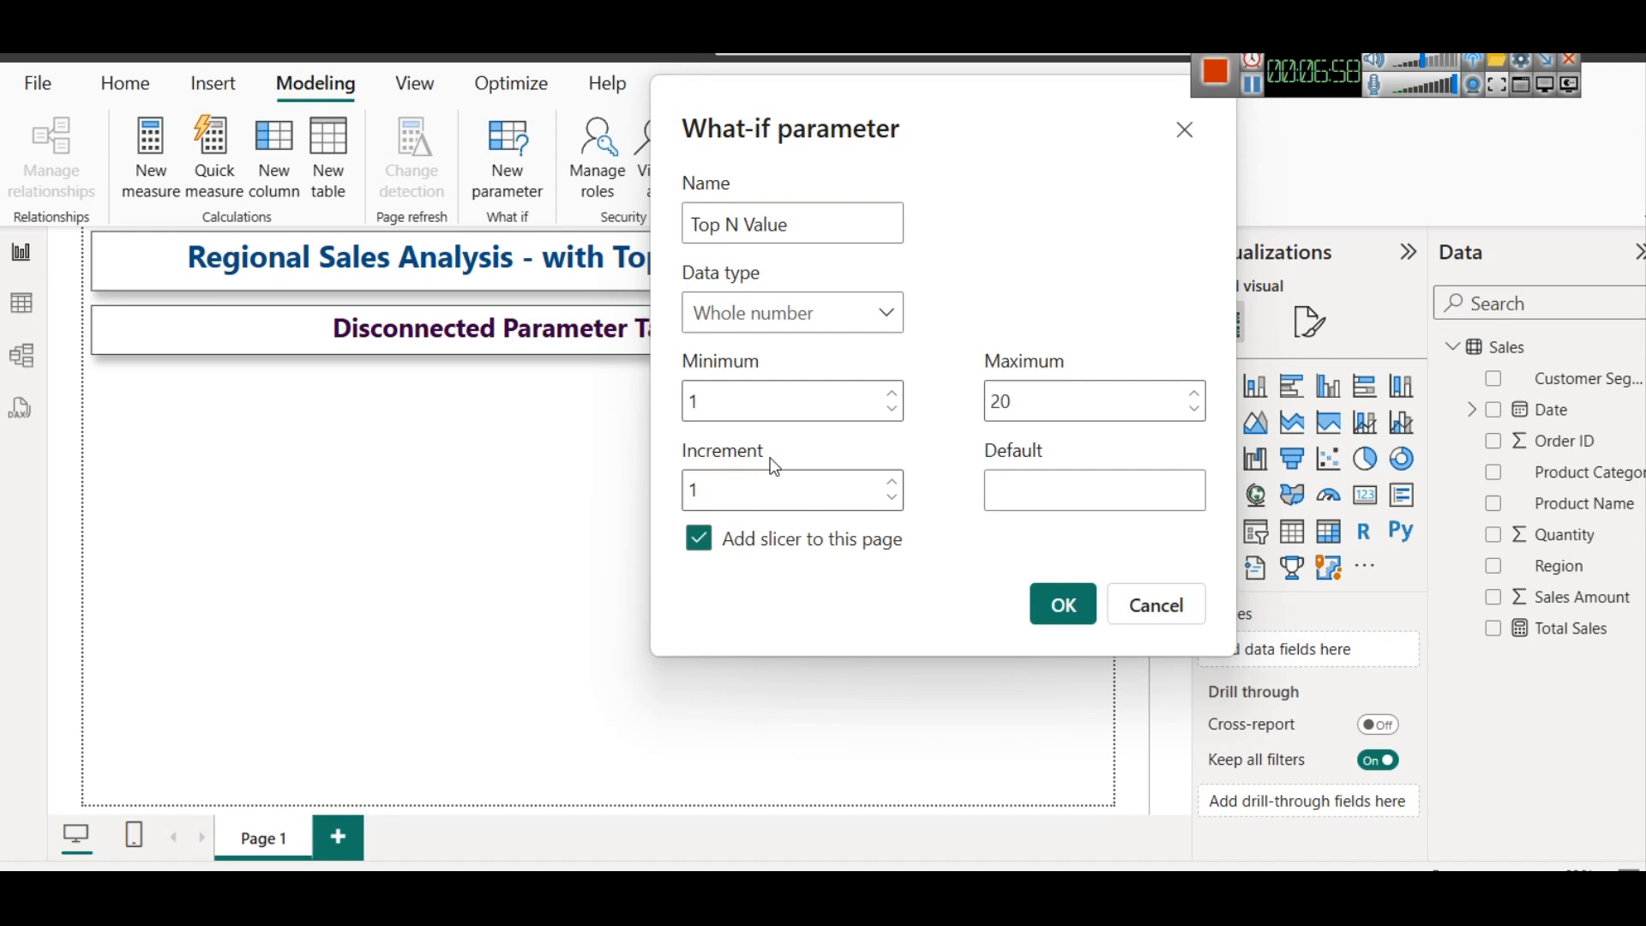
click(1063, 480)
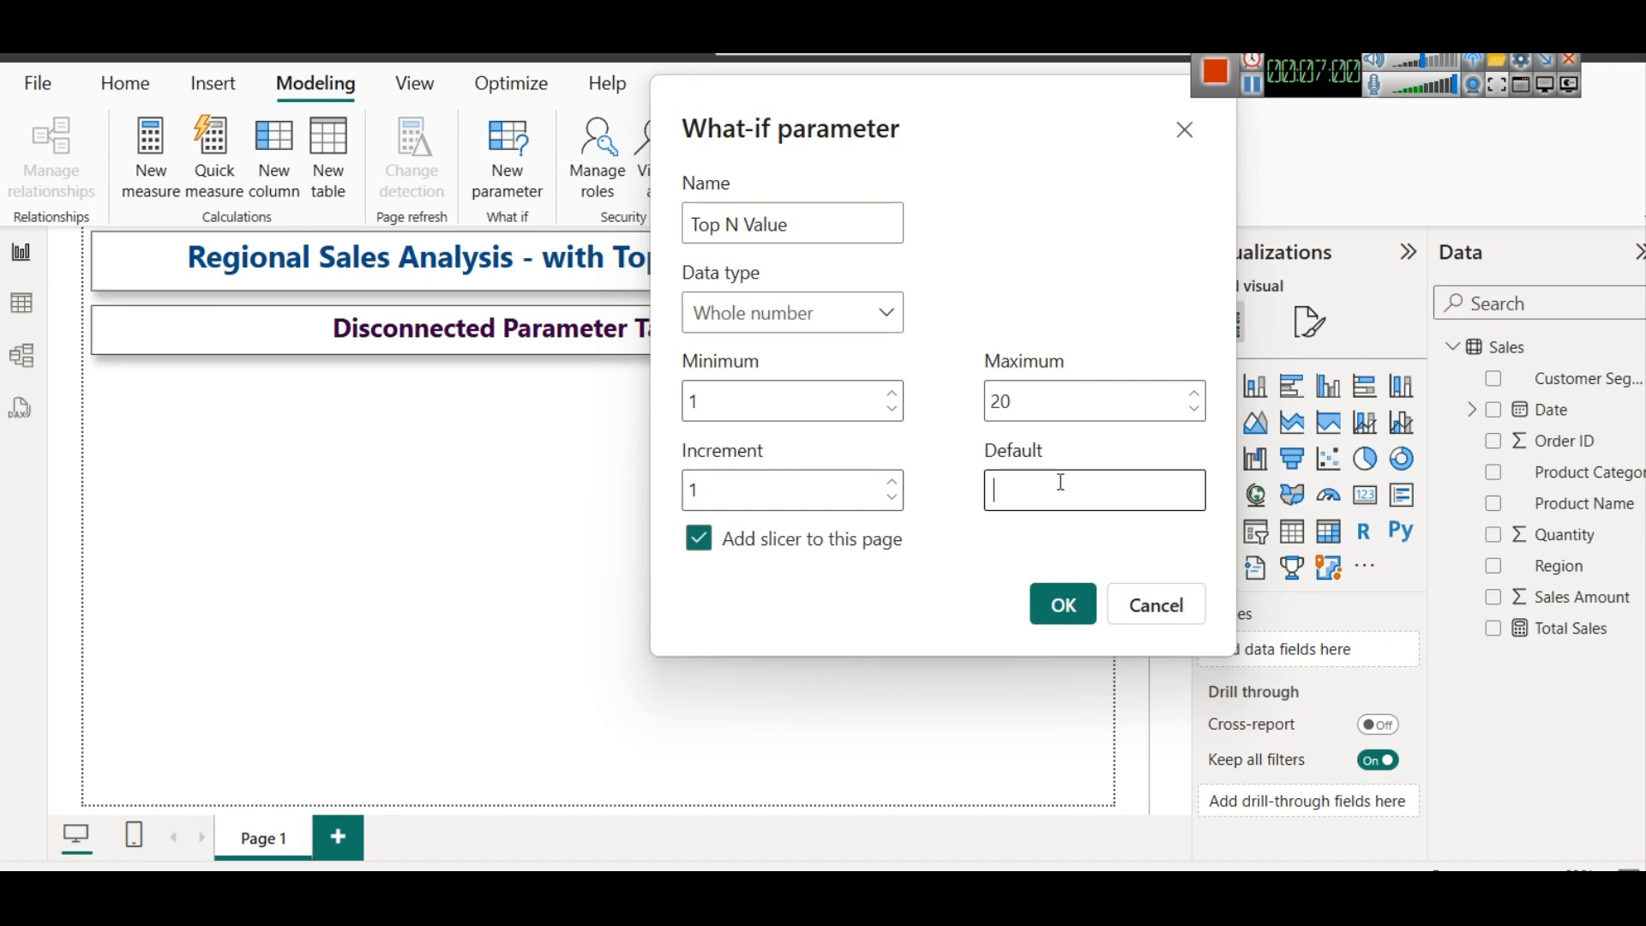
text(5)
drag(1419, 61, 1430, 63)
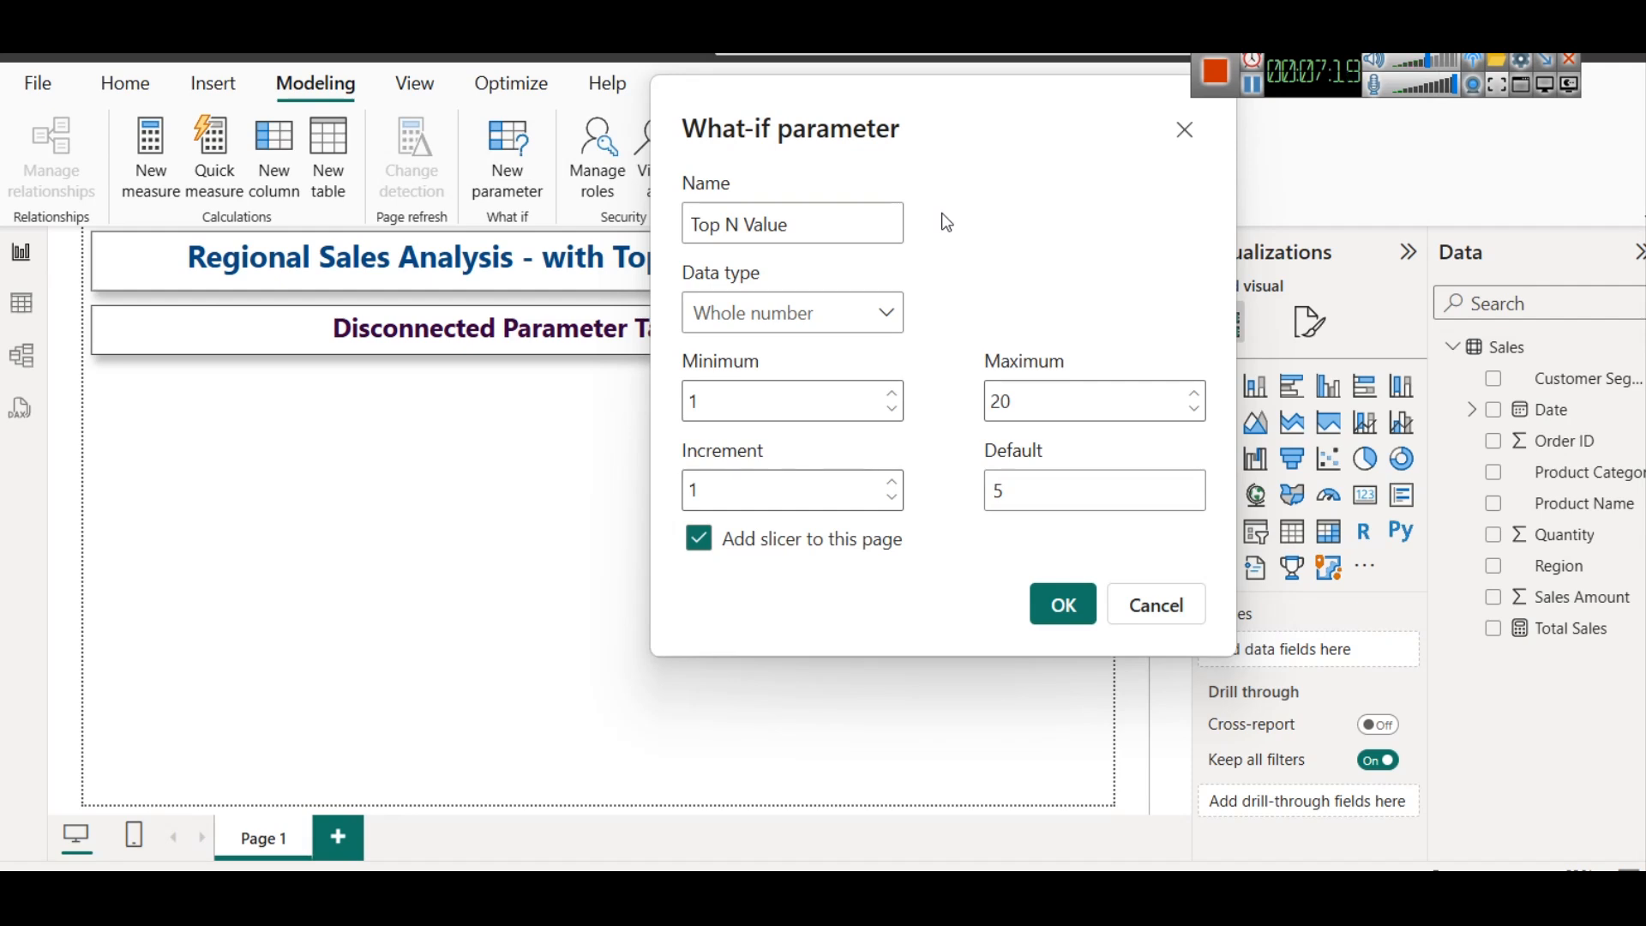
Review the data type choices, keep Whole number, reposition the dialog, and create the parameter with its slicer on this page
click(888, 315)
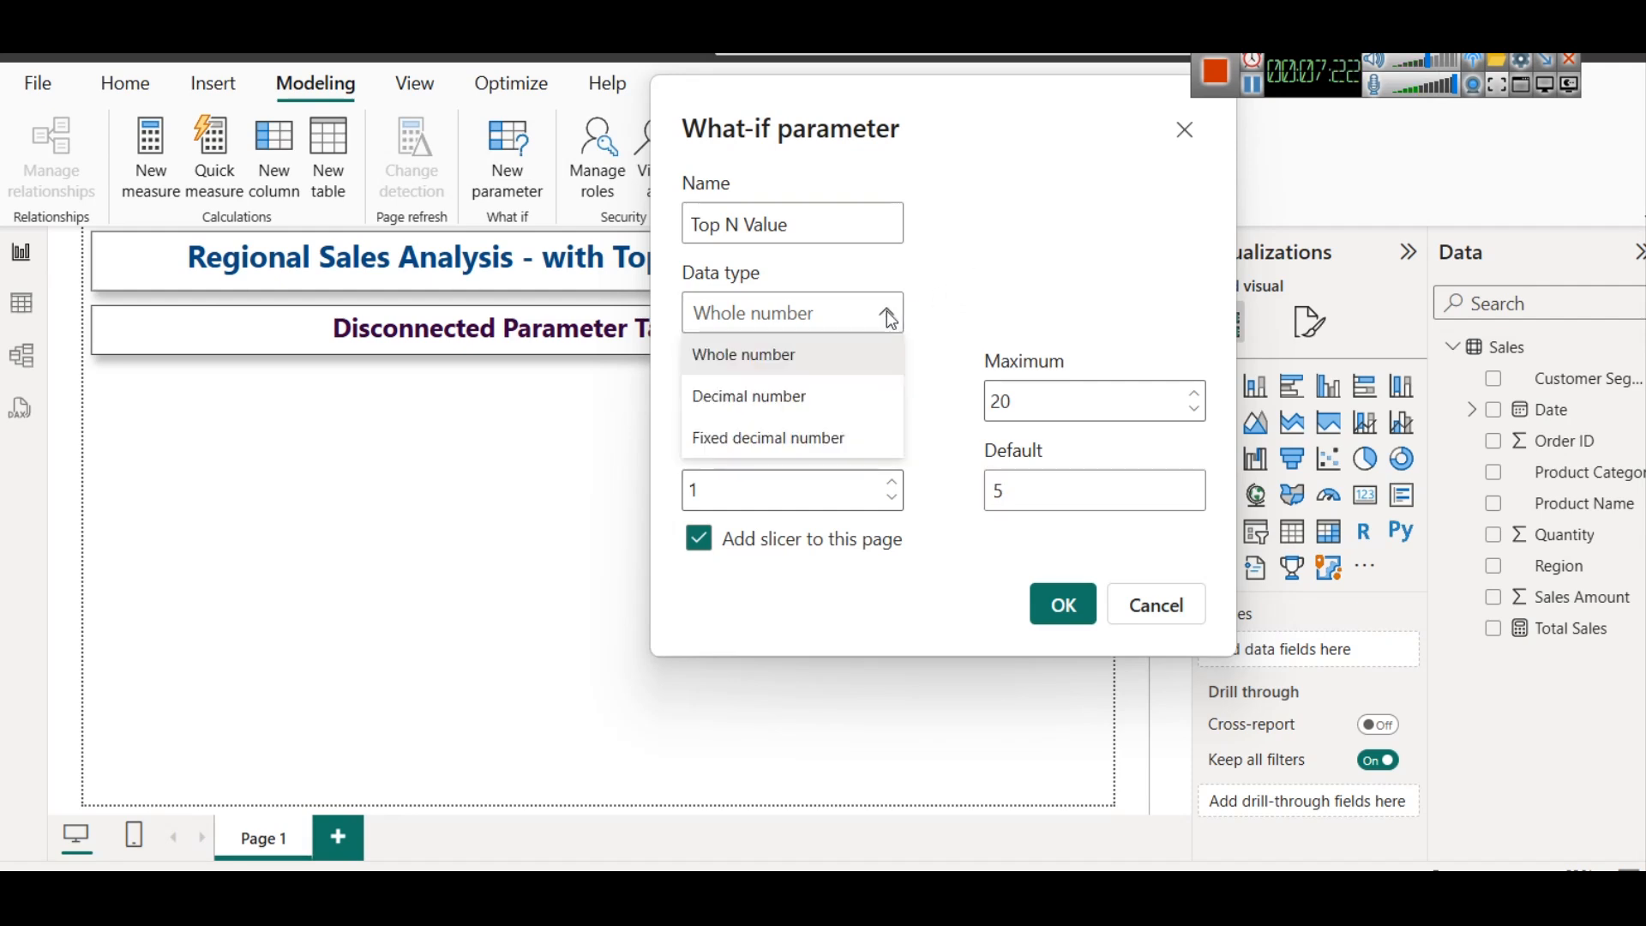
click(964, 313)
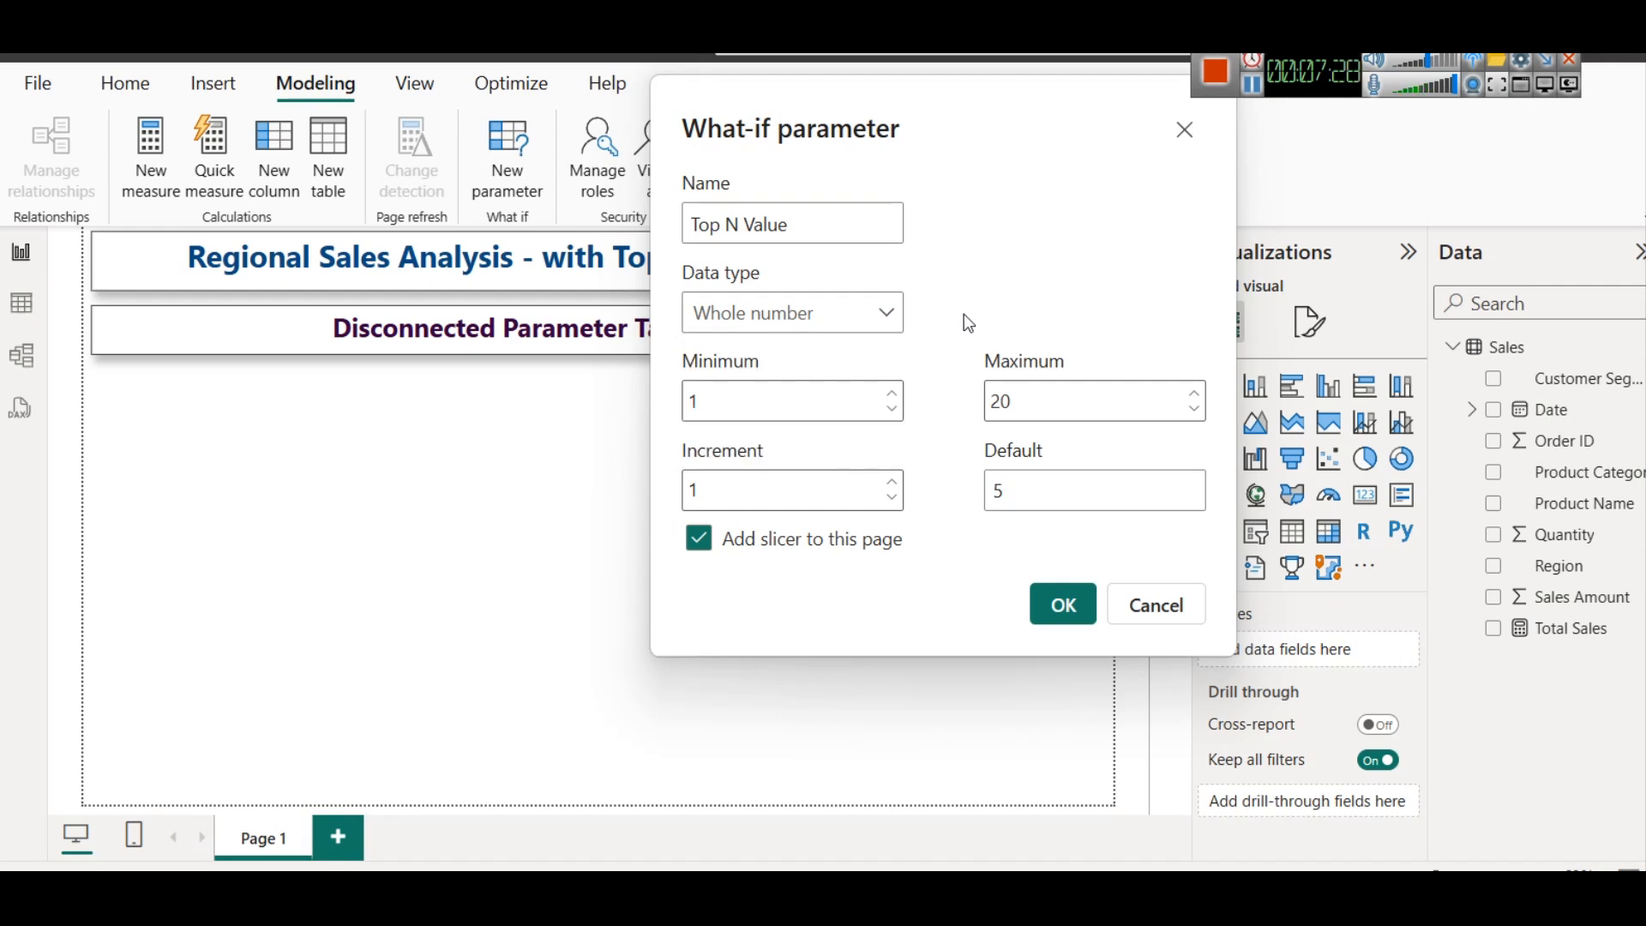
drag(903, 183, 930, 329)
click(787, 467)
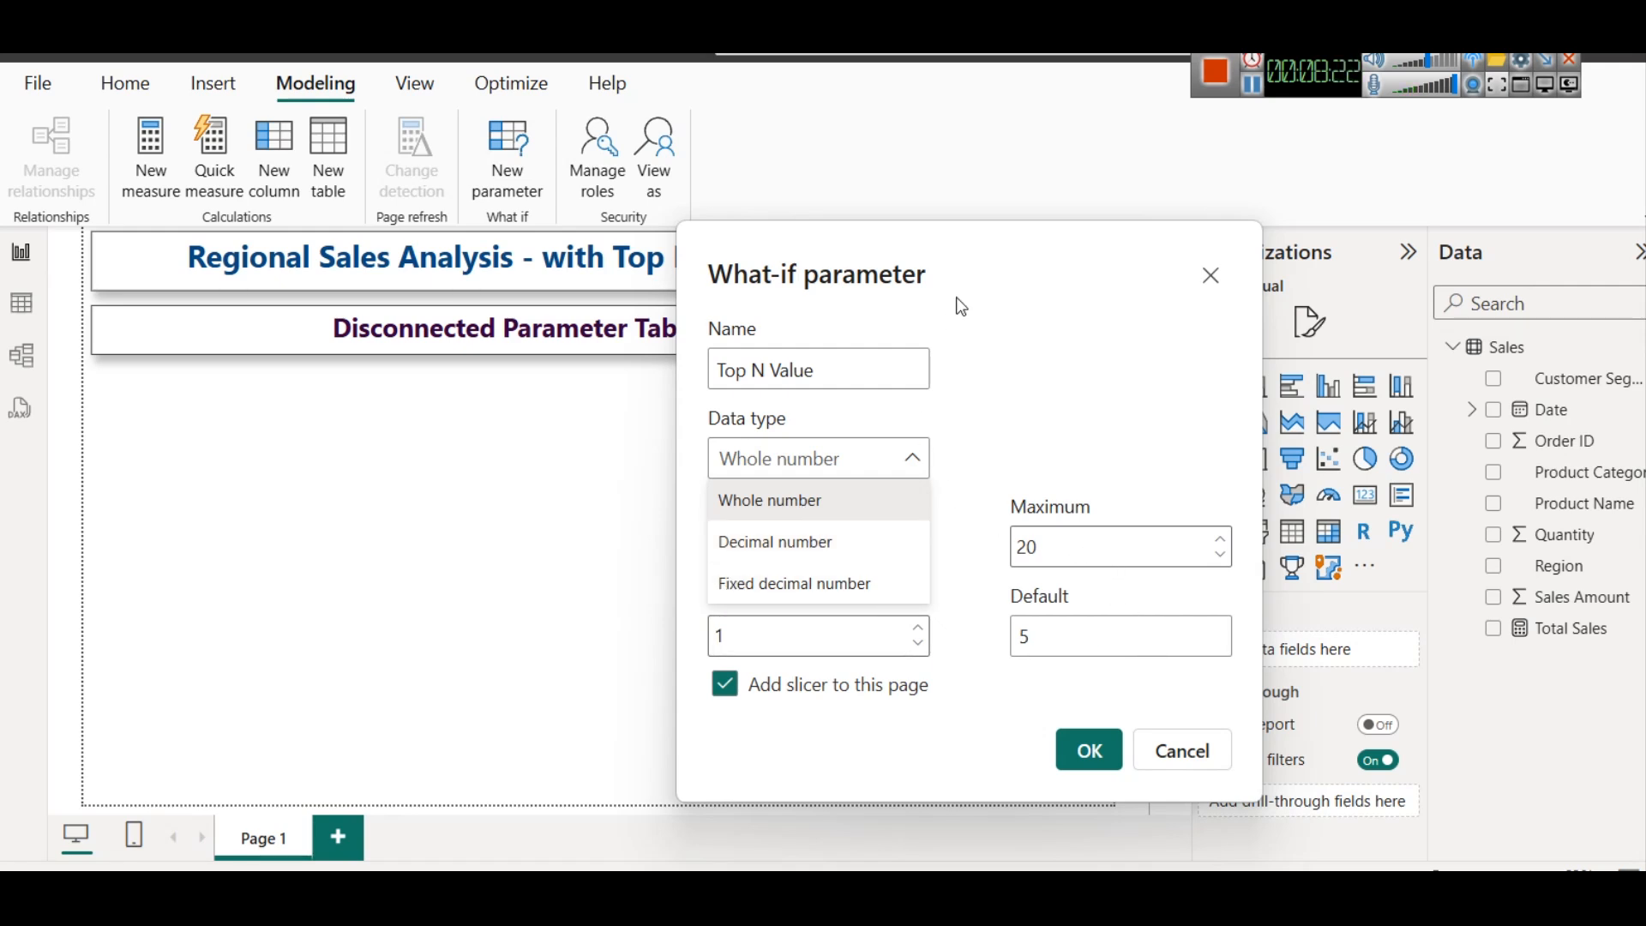
drag(956, 297, 893, 174)
click(1000, 279)
drag(1000, 280, 949, 217)
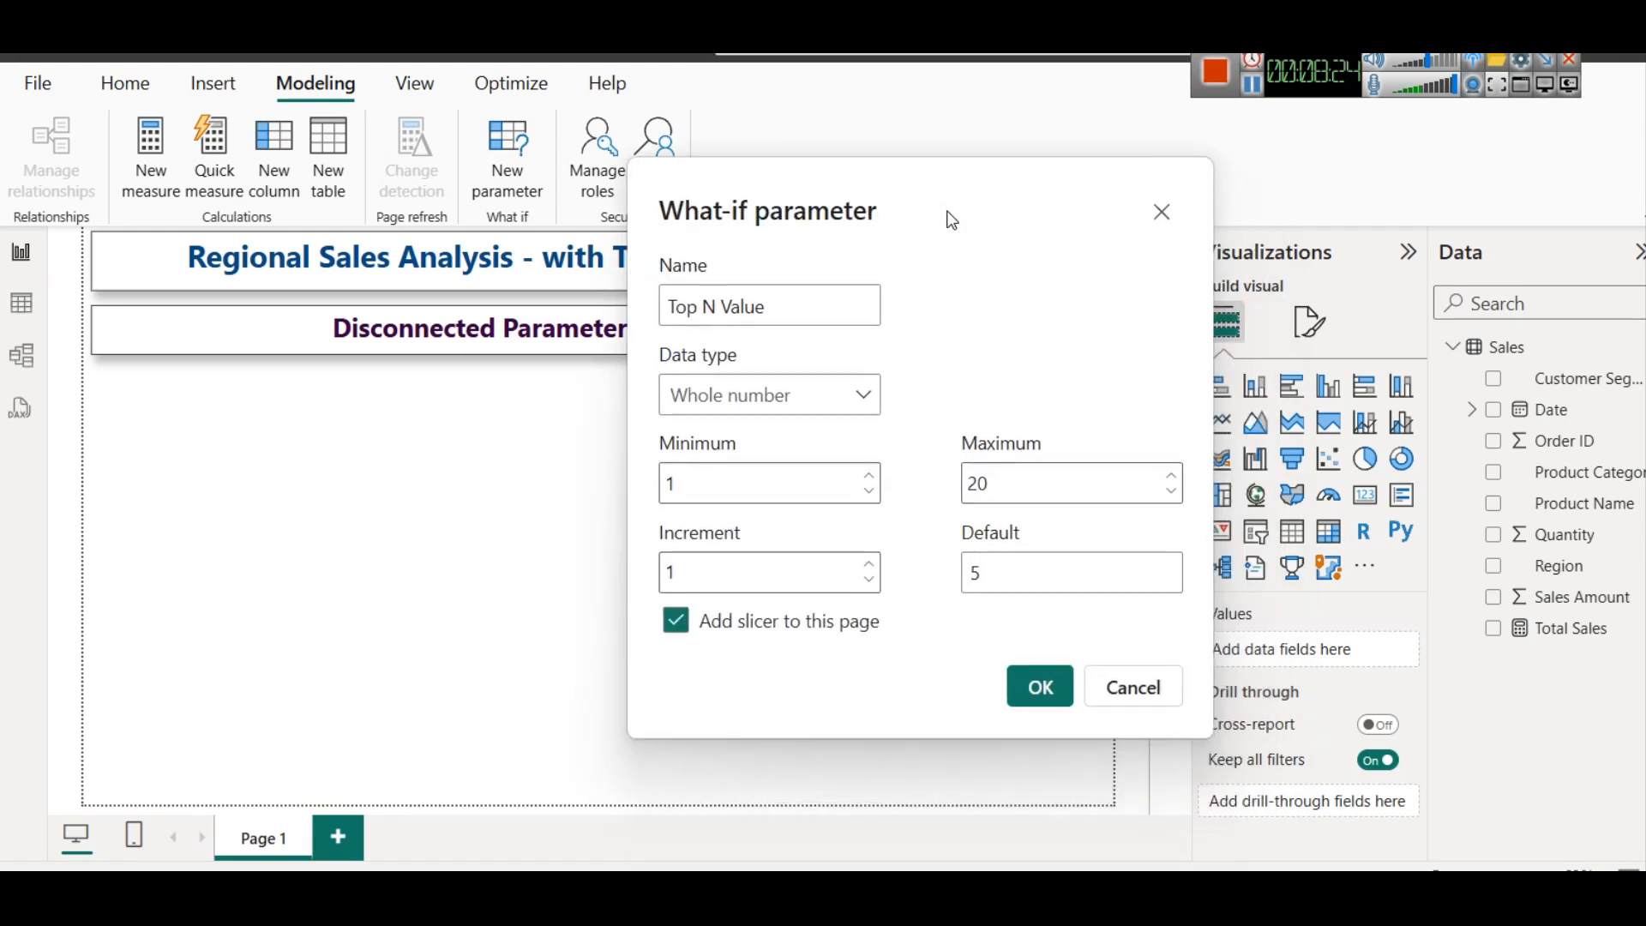
click(1047, 687)
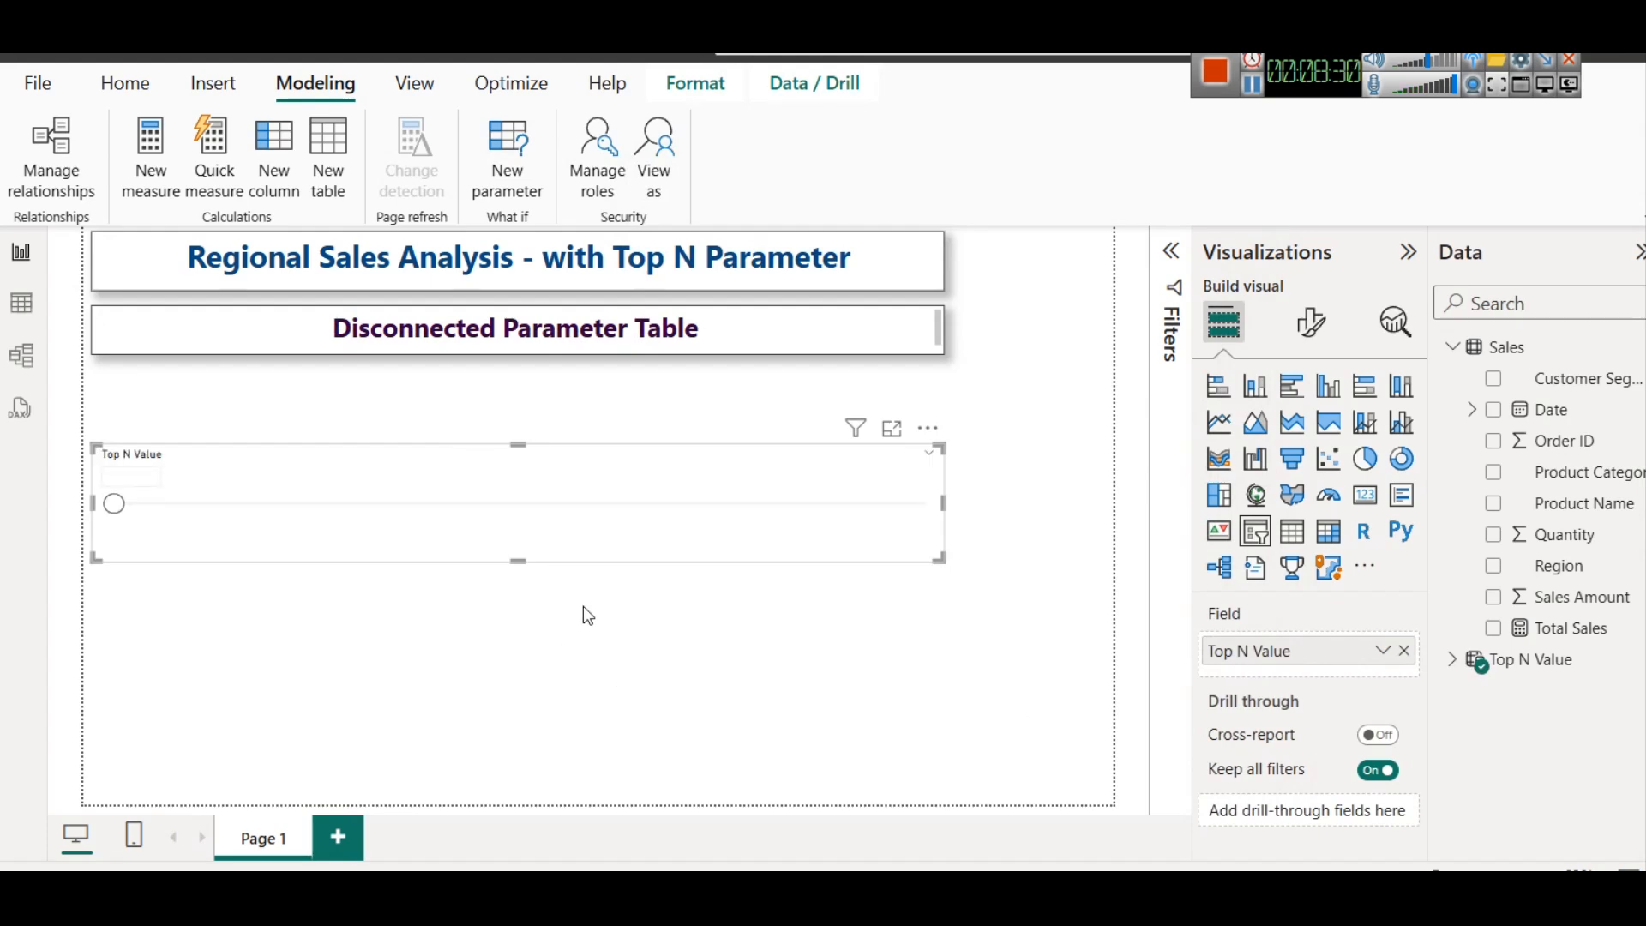
Narrow the Top N Value slicer, place it to the right of the title and subtitle boxes, and set its value to 1
drag(640, 485, 786, 409)
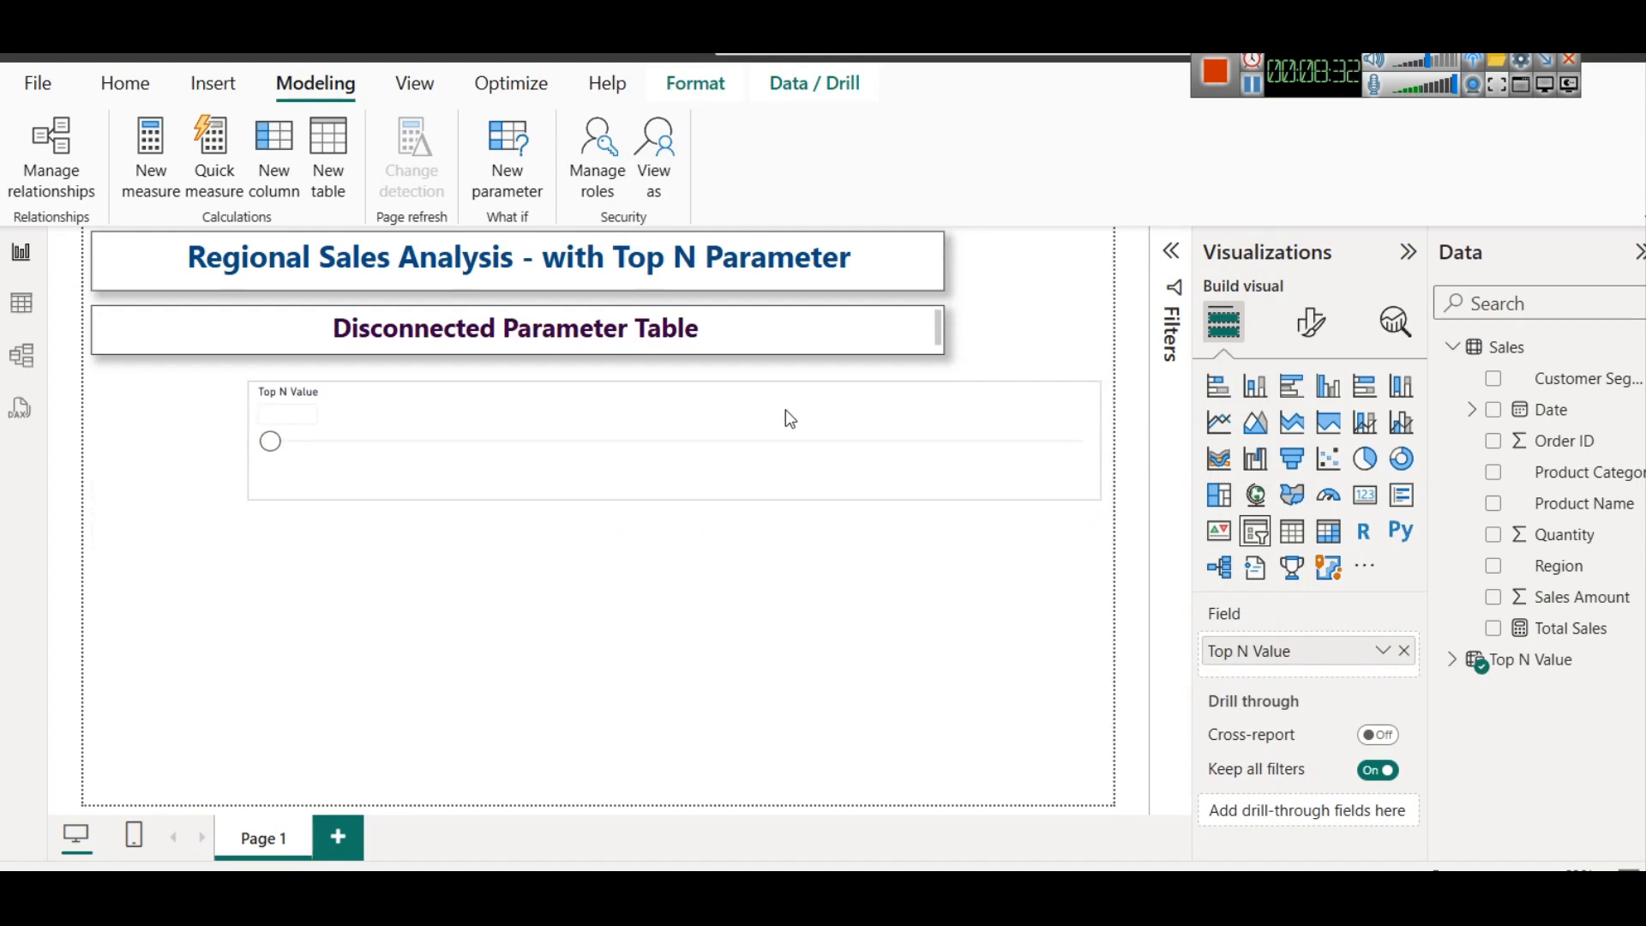
drag(244, 435, 947, 436)
drag(1048, 405, 1057, 257)
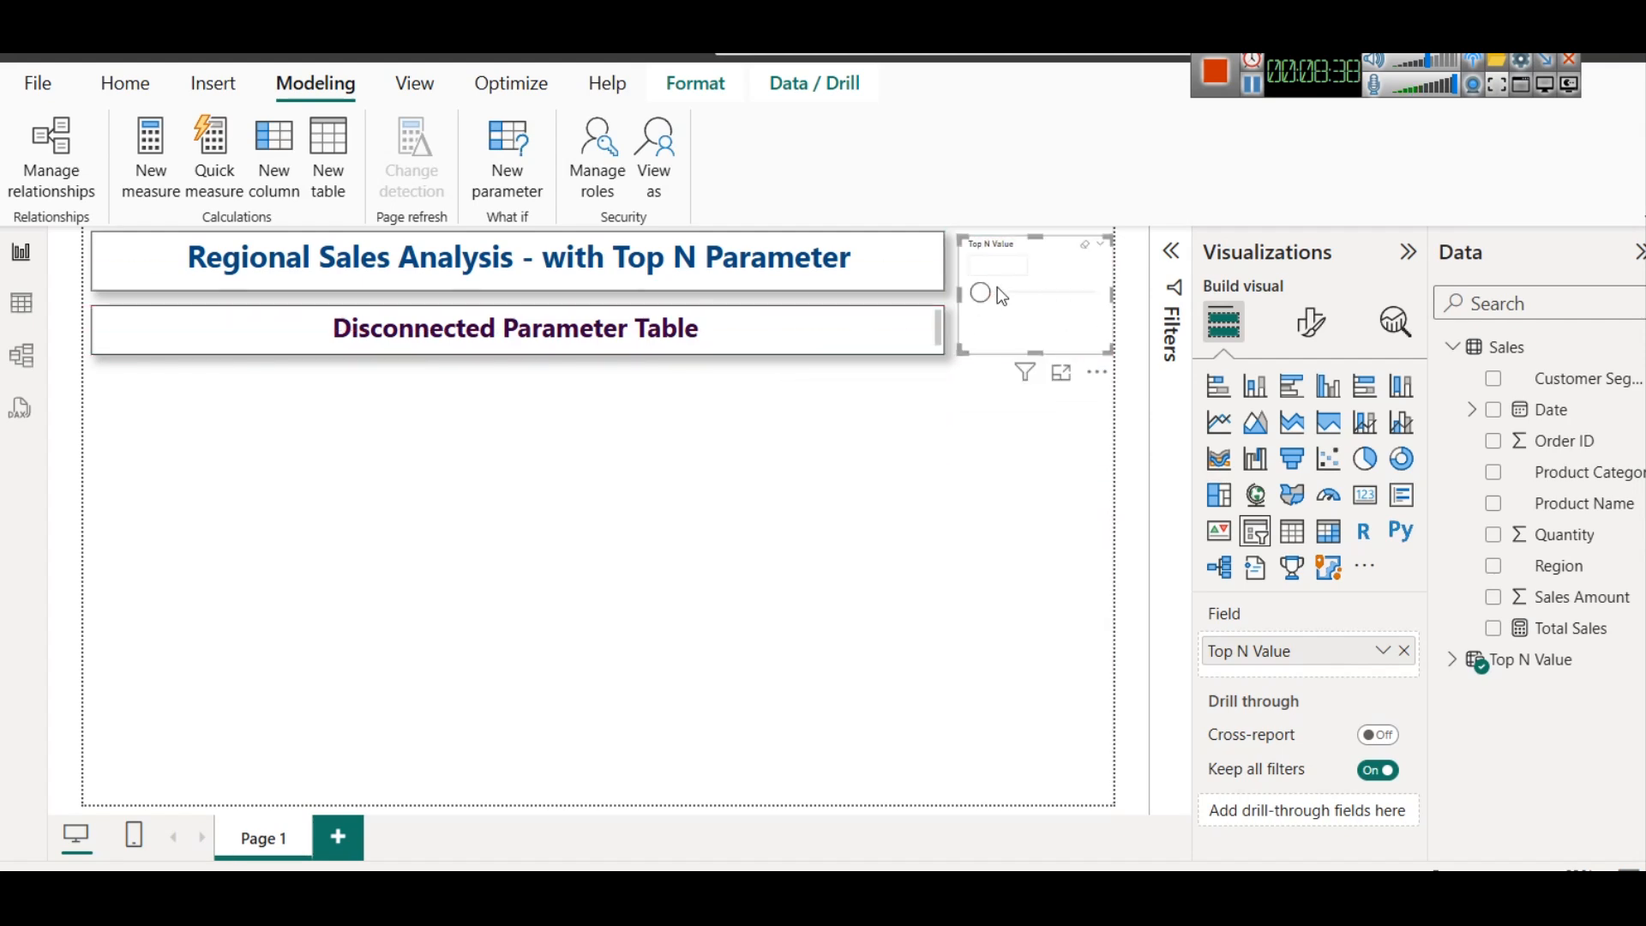
mouse_move(999, 296)
mouse_down()
mouse_move(1079, 293)
mouse_move(969, 300)
mouse_move(1020, 312)
mouse_up()
Format the slicer's header text as 15 pt, bold and dark blue
click(1314, 330)
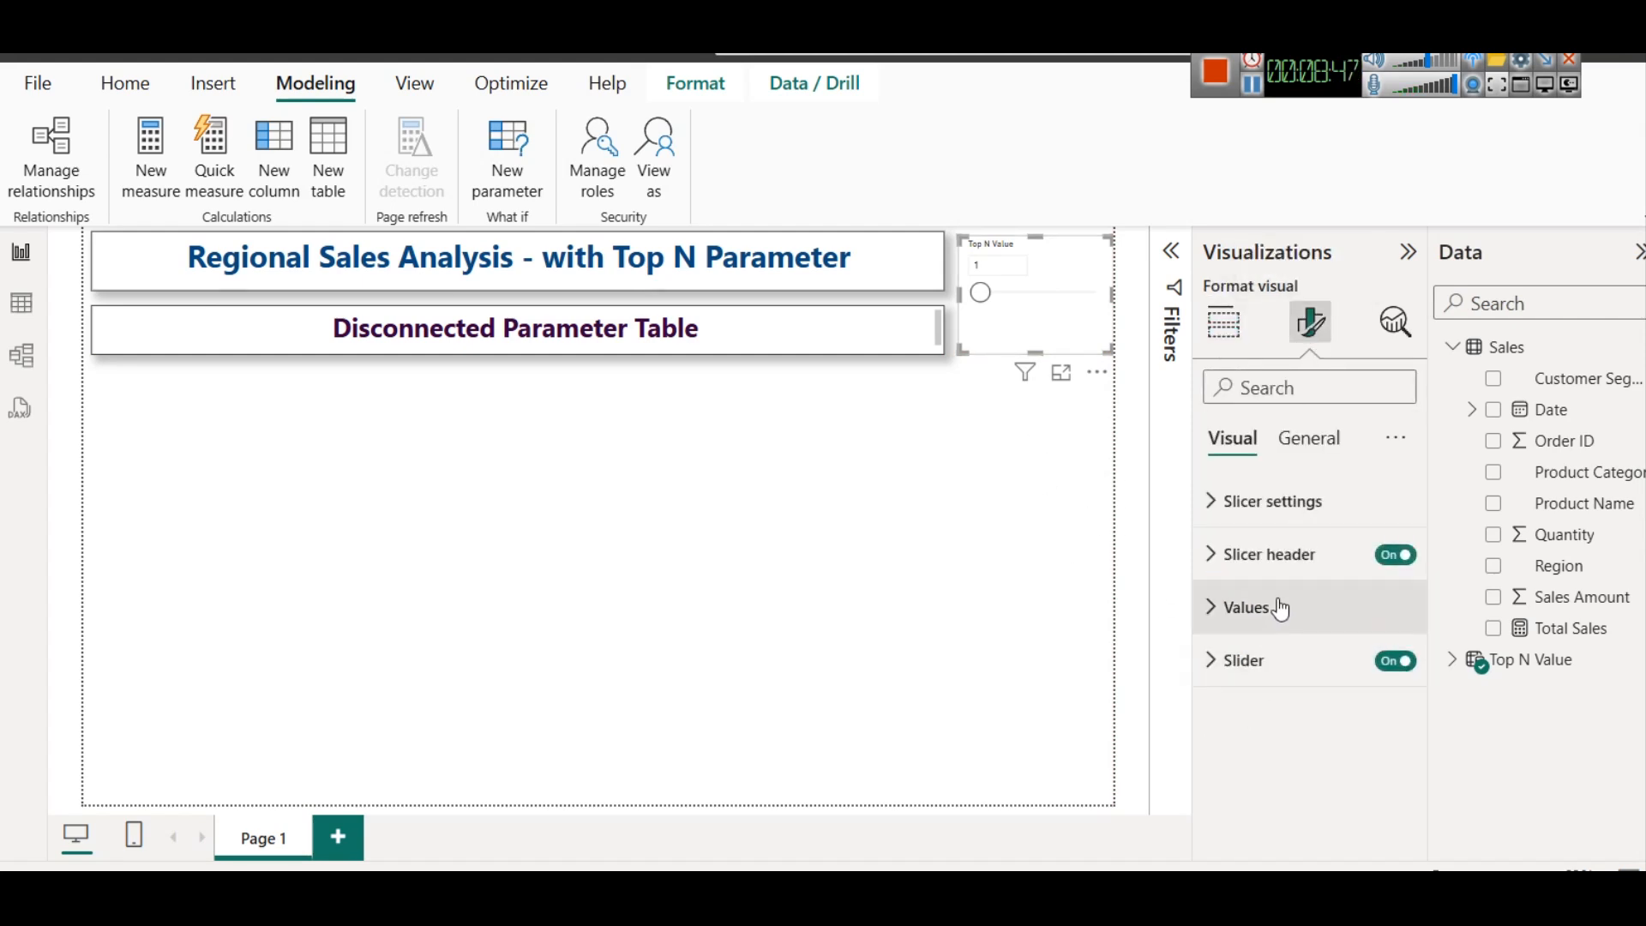
click(1266, 559)
scroll(1312, 735, down, 3)
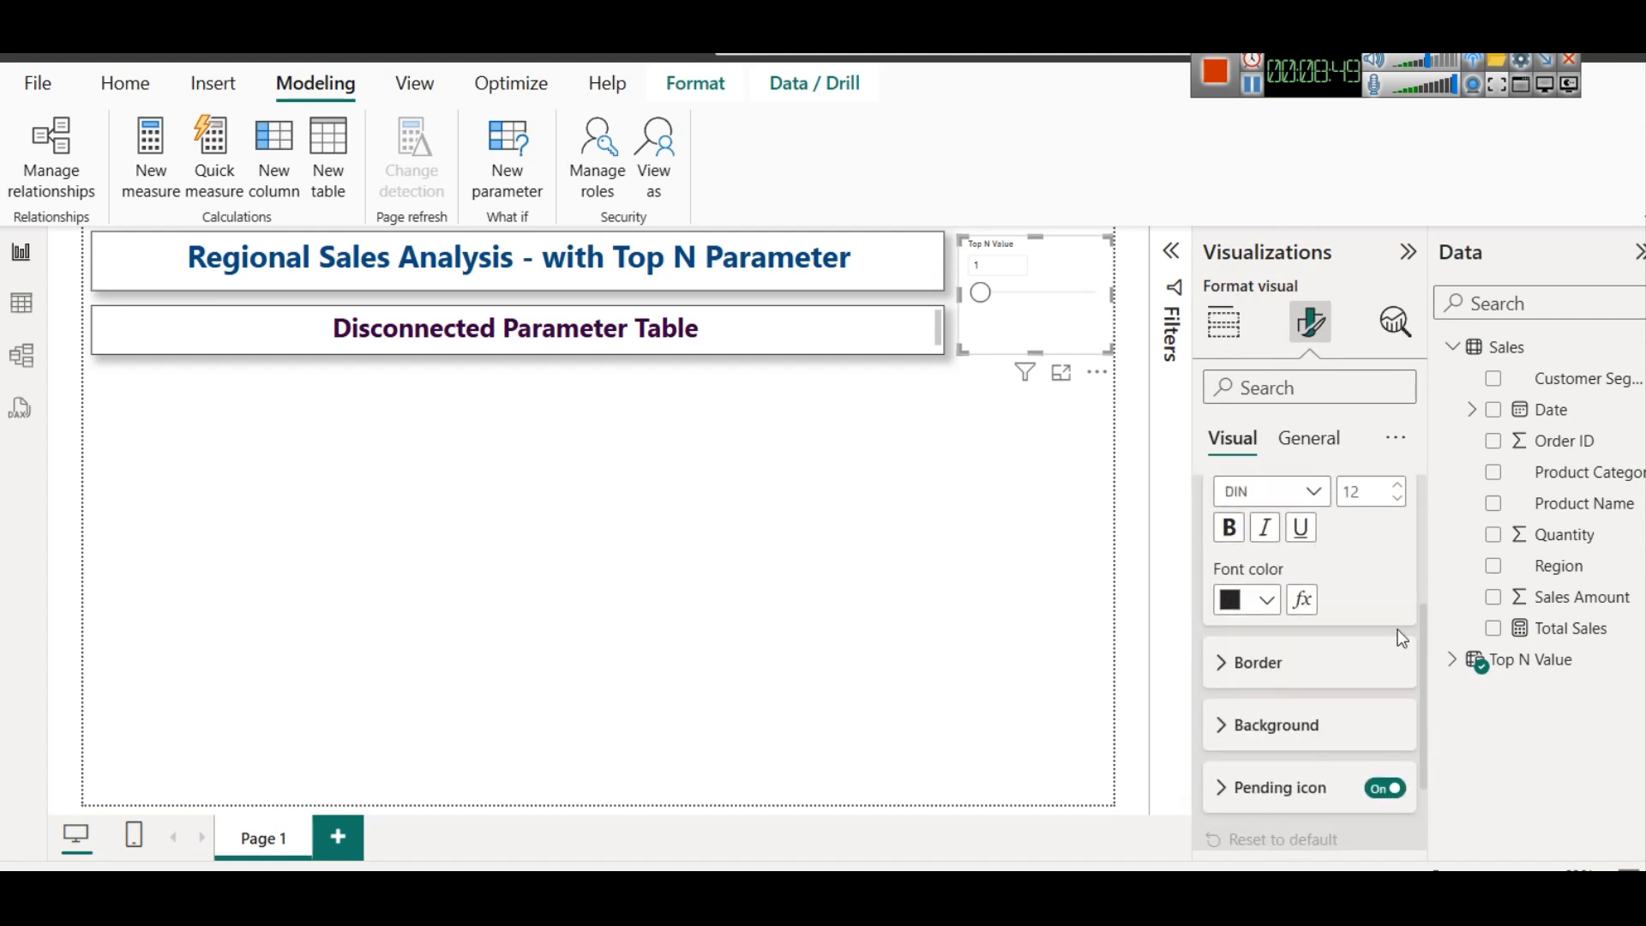
click(1397, 485)
click(1398, 485)
click(1398, 485)
click(1264, 603)
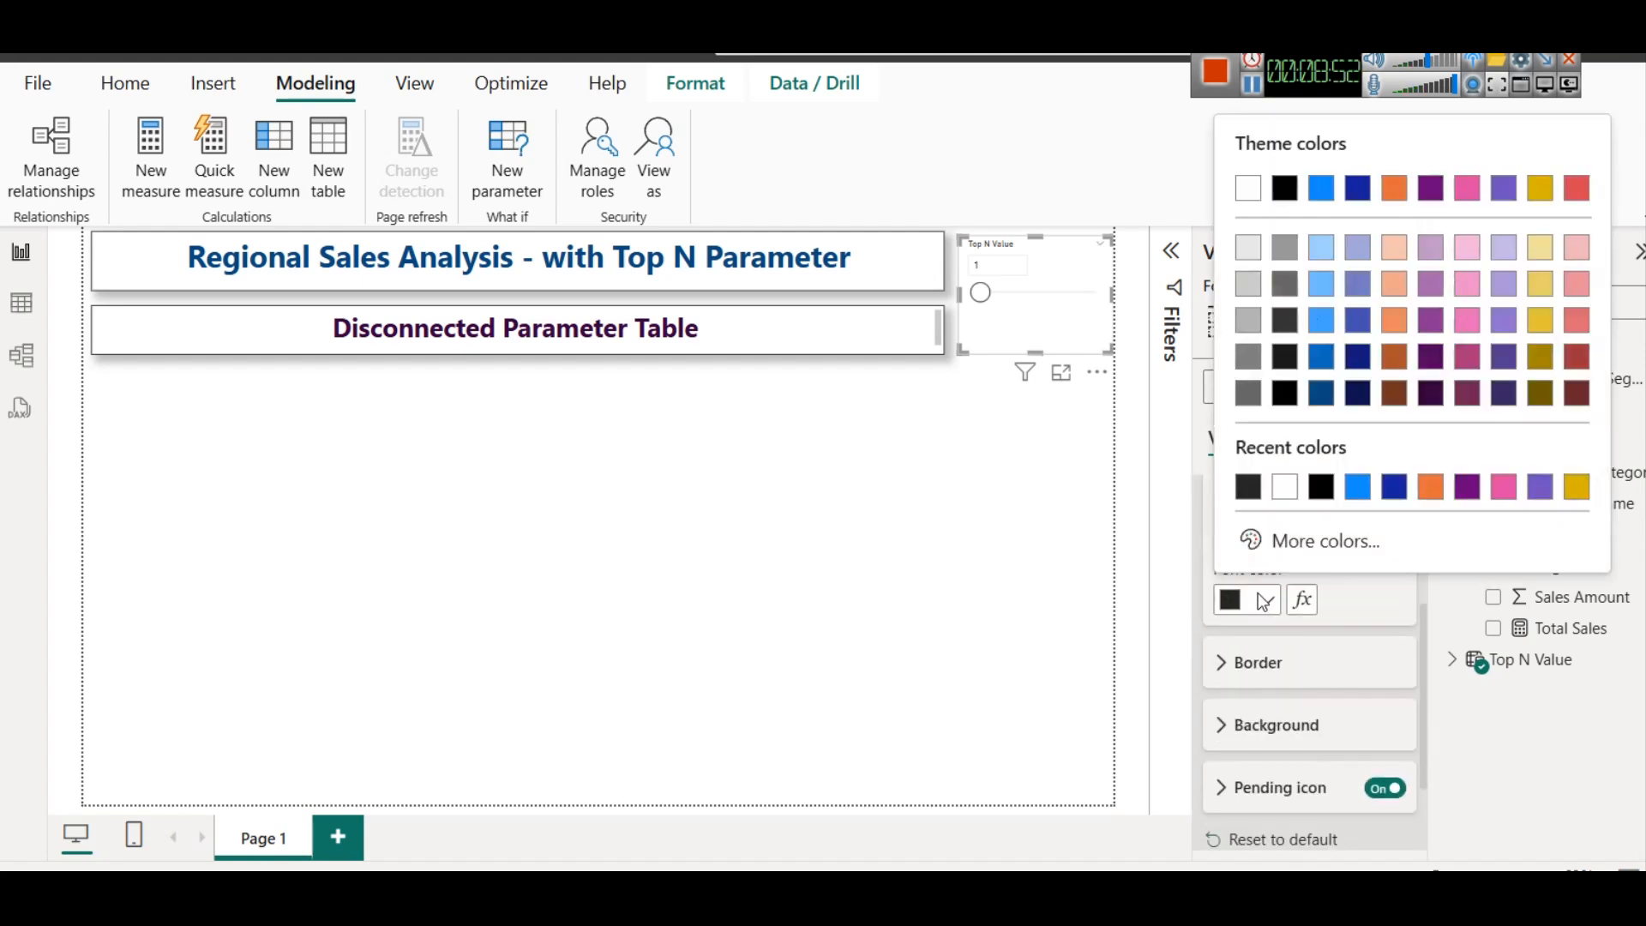
click(1321, 395)
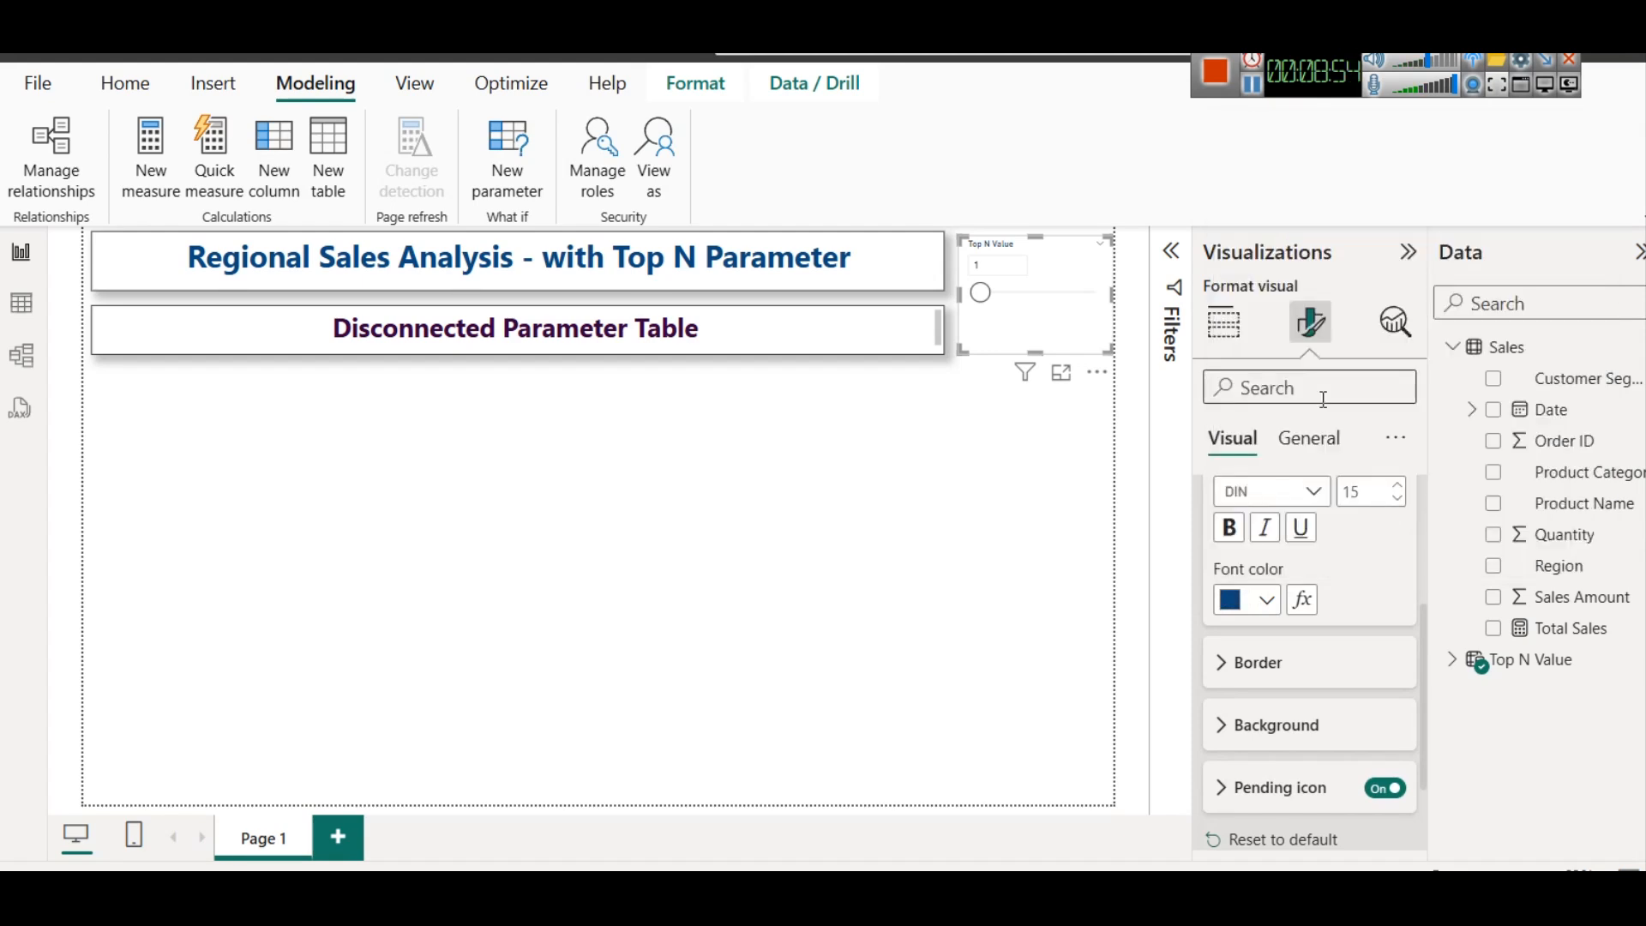
click(1239, 547)
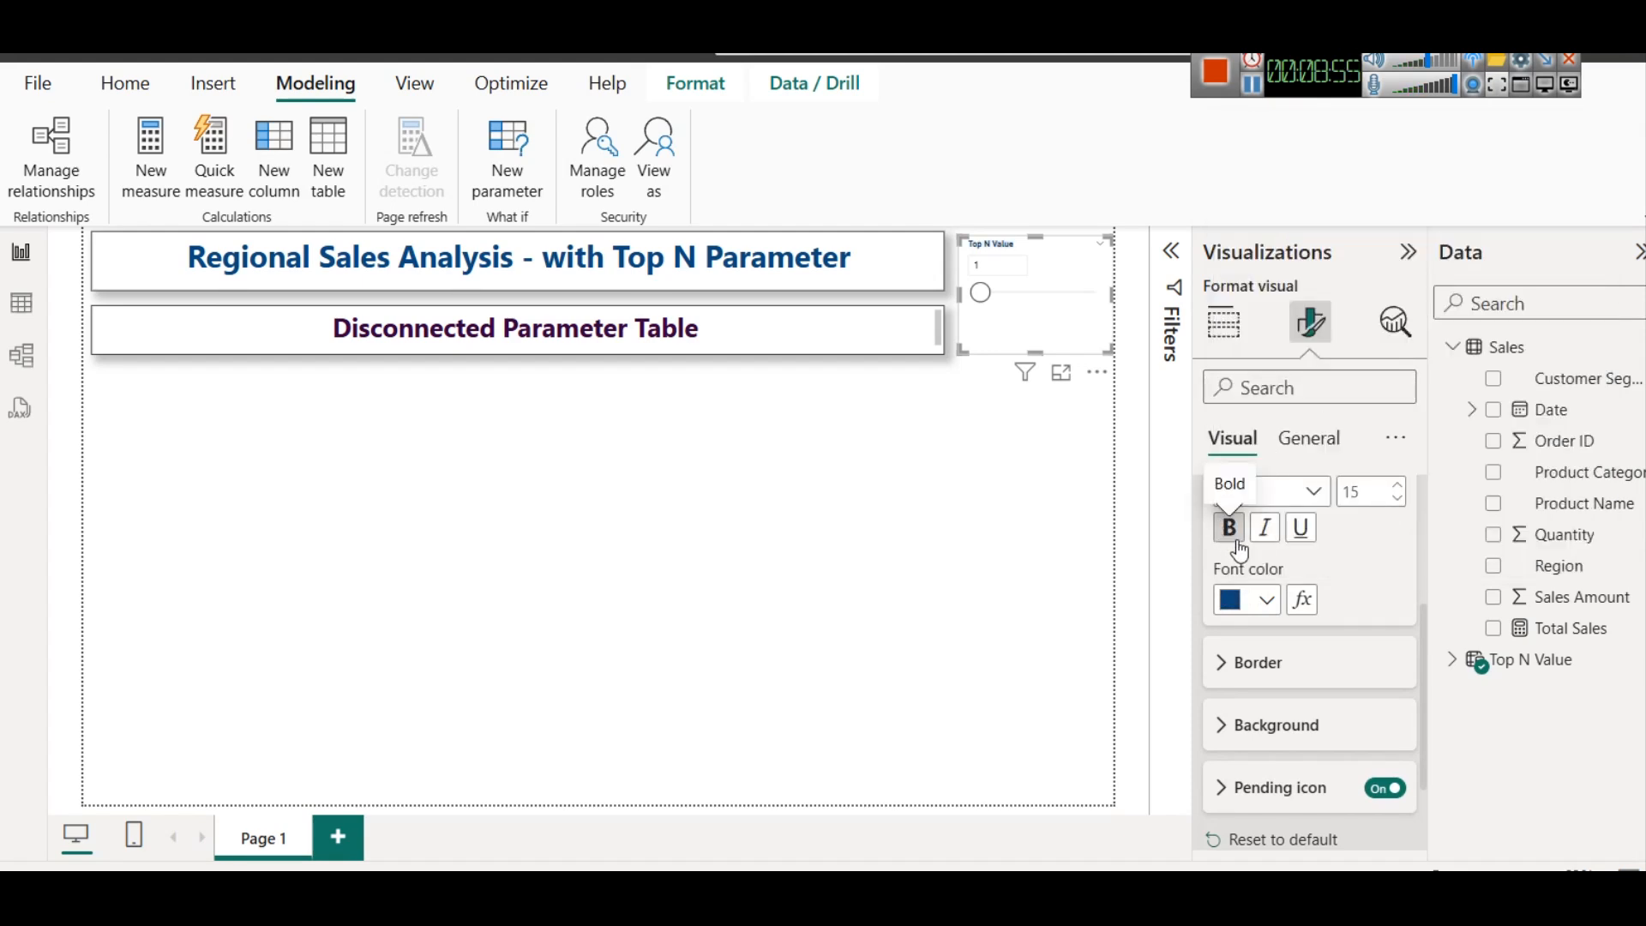
scroll(1319, 633, up, 3)
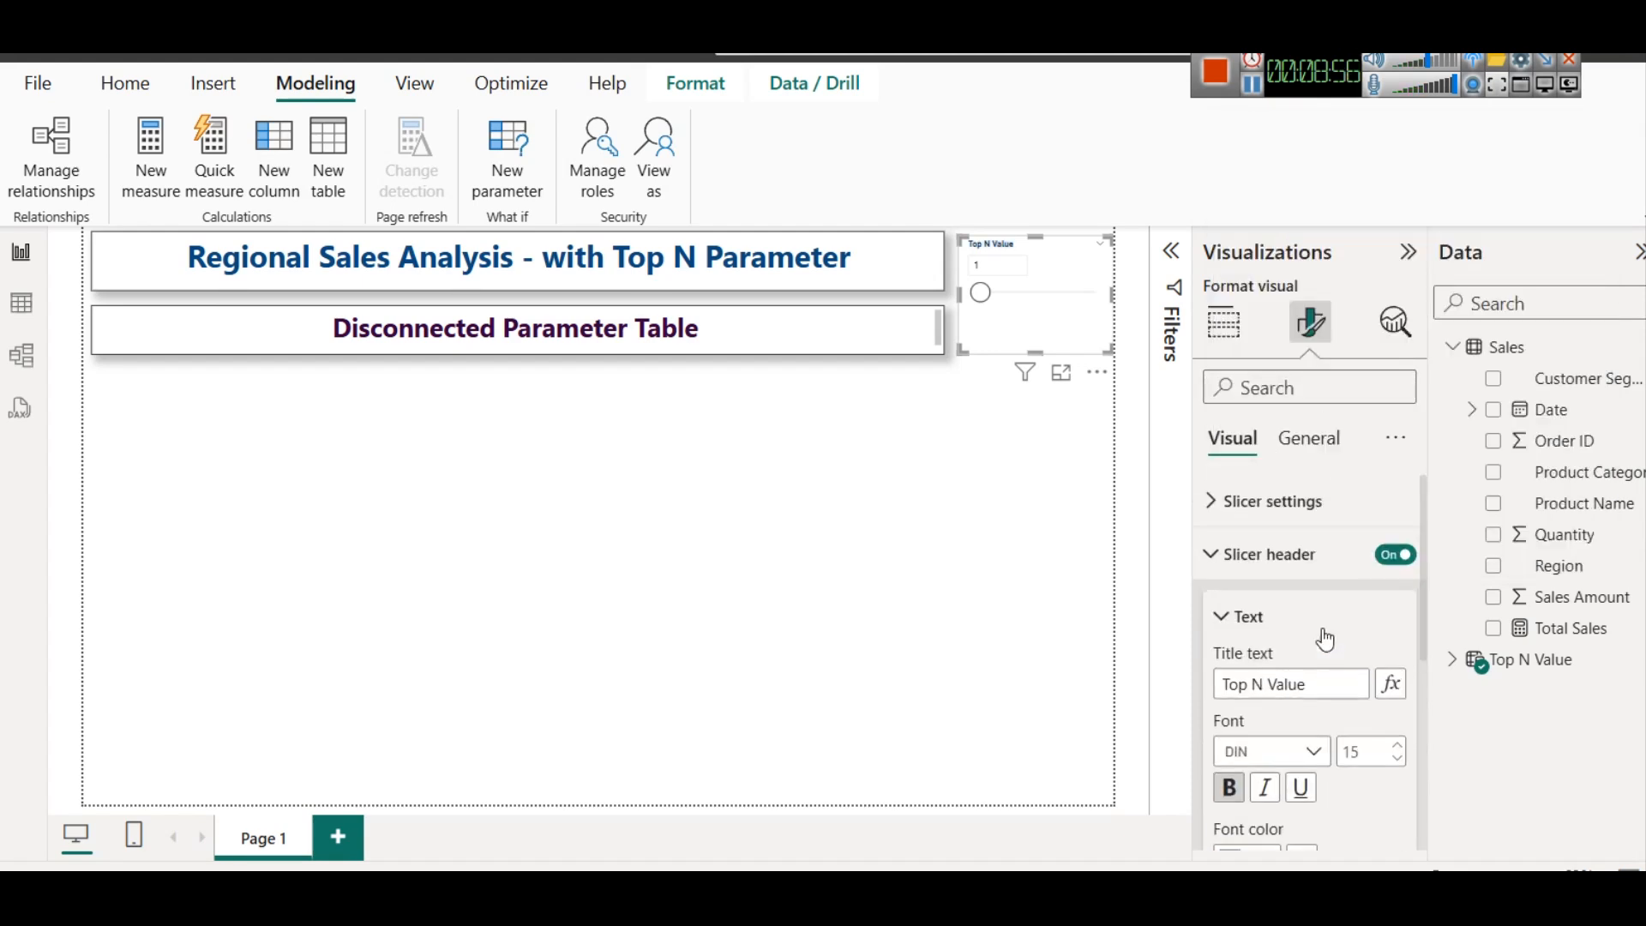
Enable the shadow and the visual border for the Top N Value slicer
click(1312, 442)
click(1271, 614)
scroll(1333, 729, down, 3)
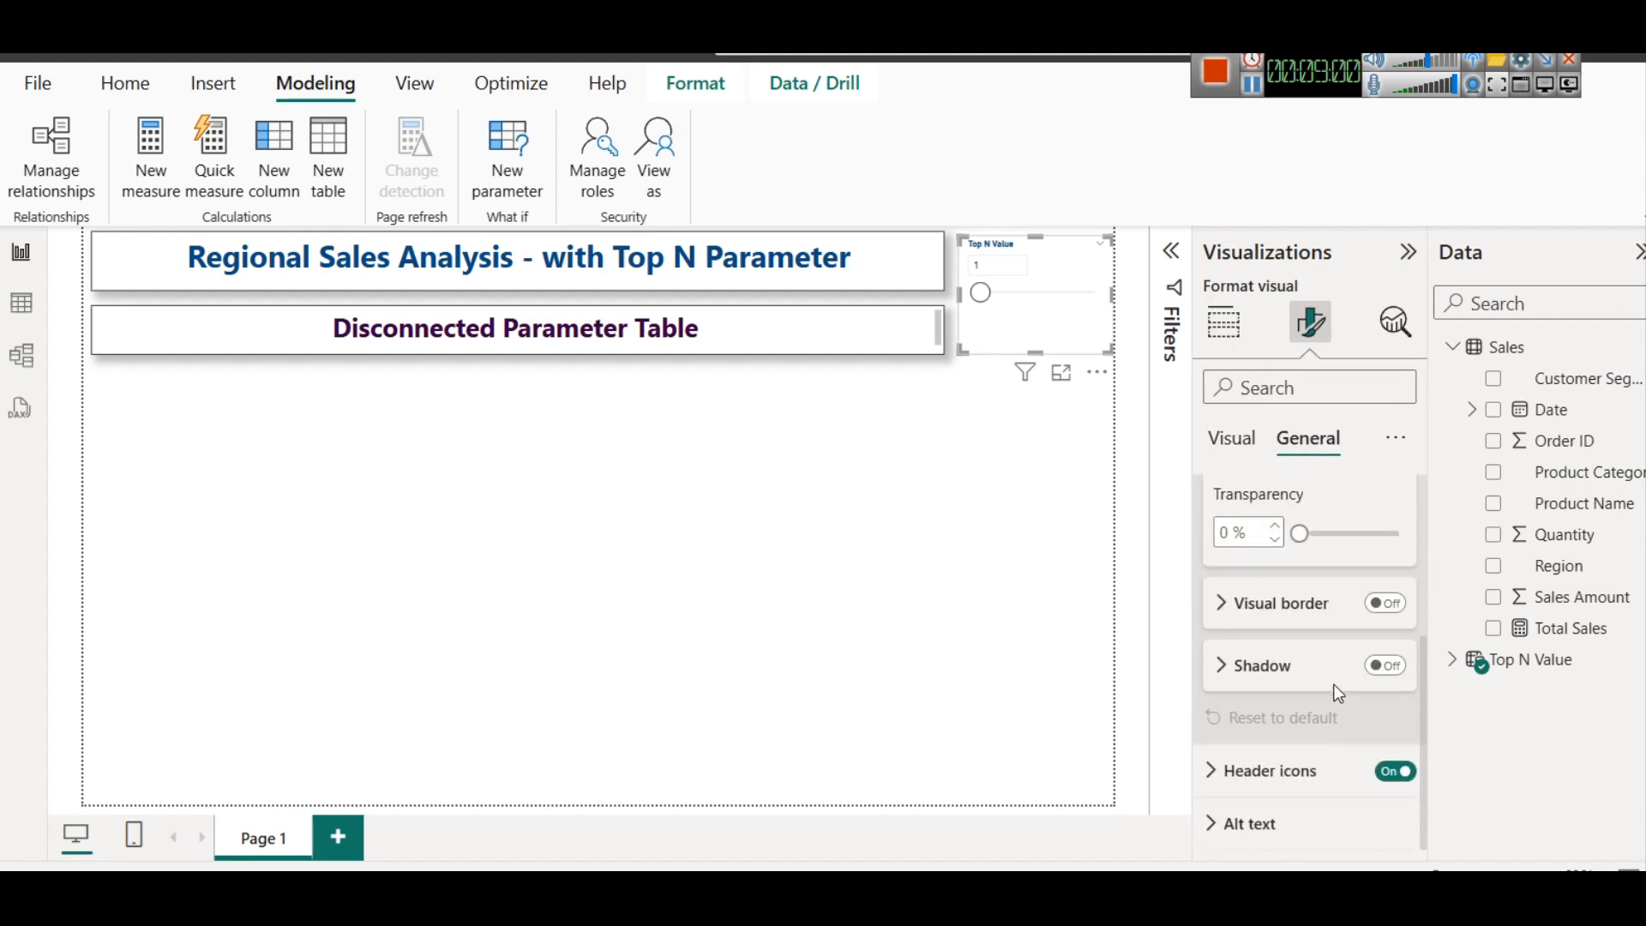
click(1385, 666)
click(1385, 603)
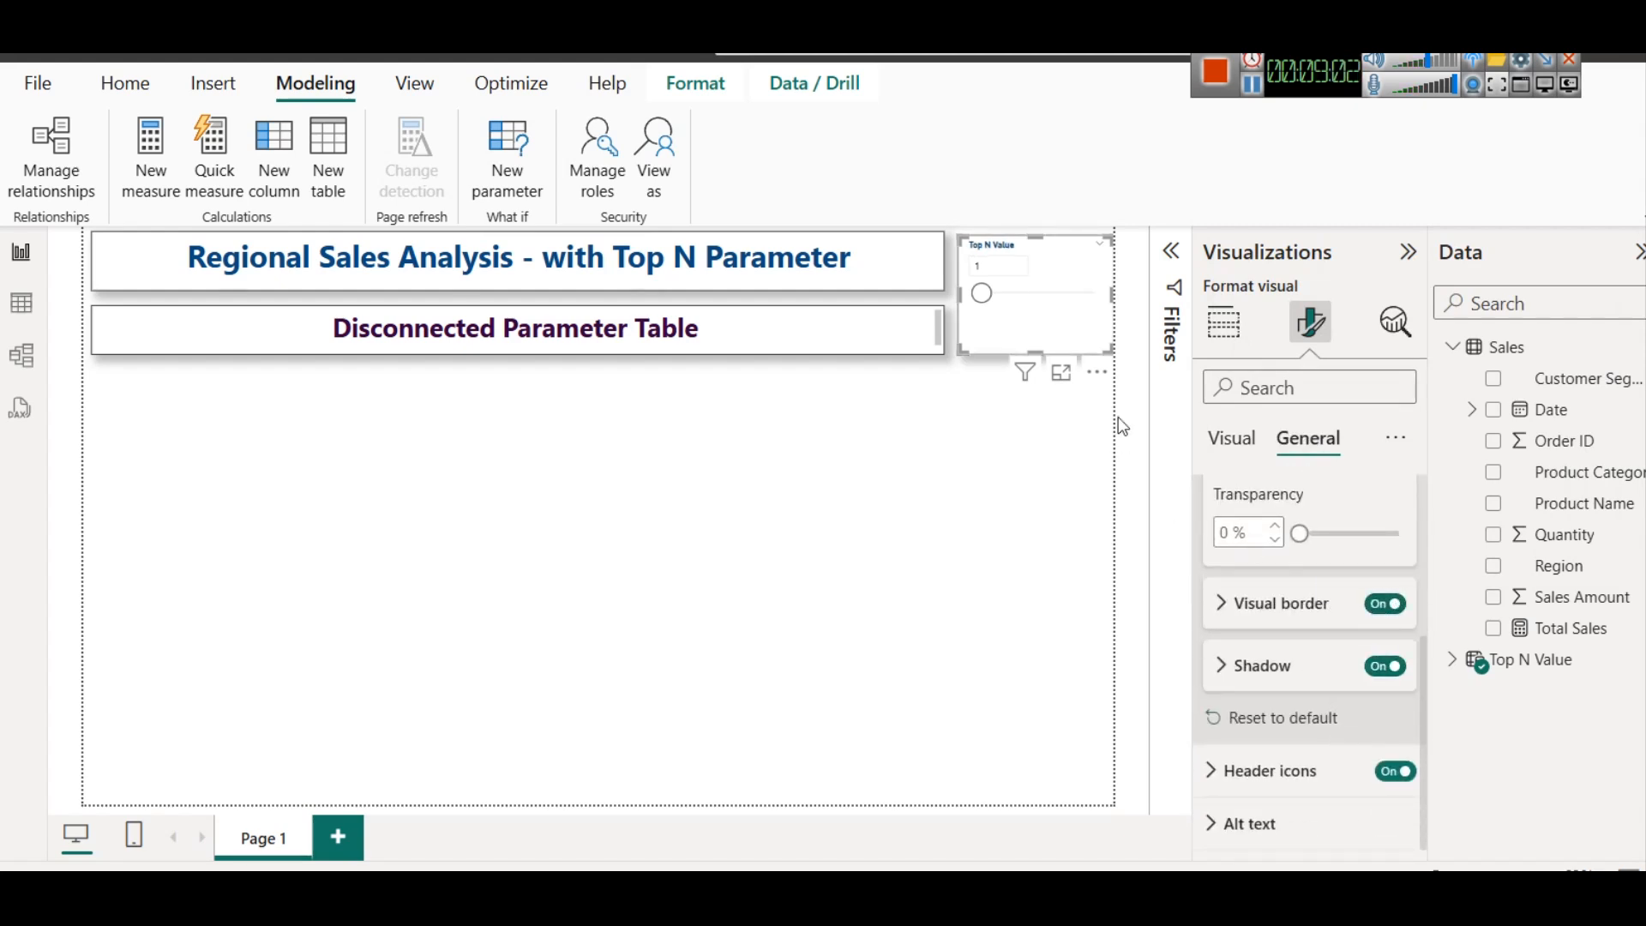
Nudge the slicer slightly left, closer to the title boxes, and deselect it
click(1044, 326)
key(Left)
key(Left)
key(Left)
key(Left)
key(Left)
key(Left)
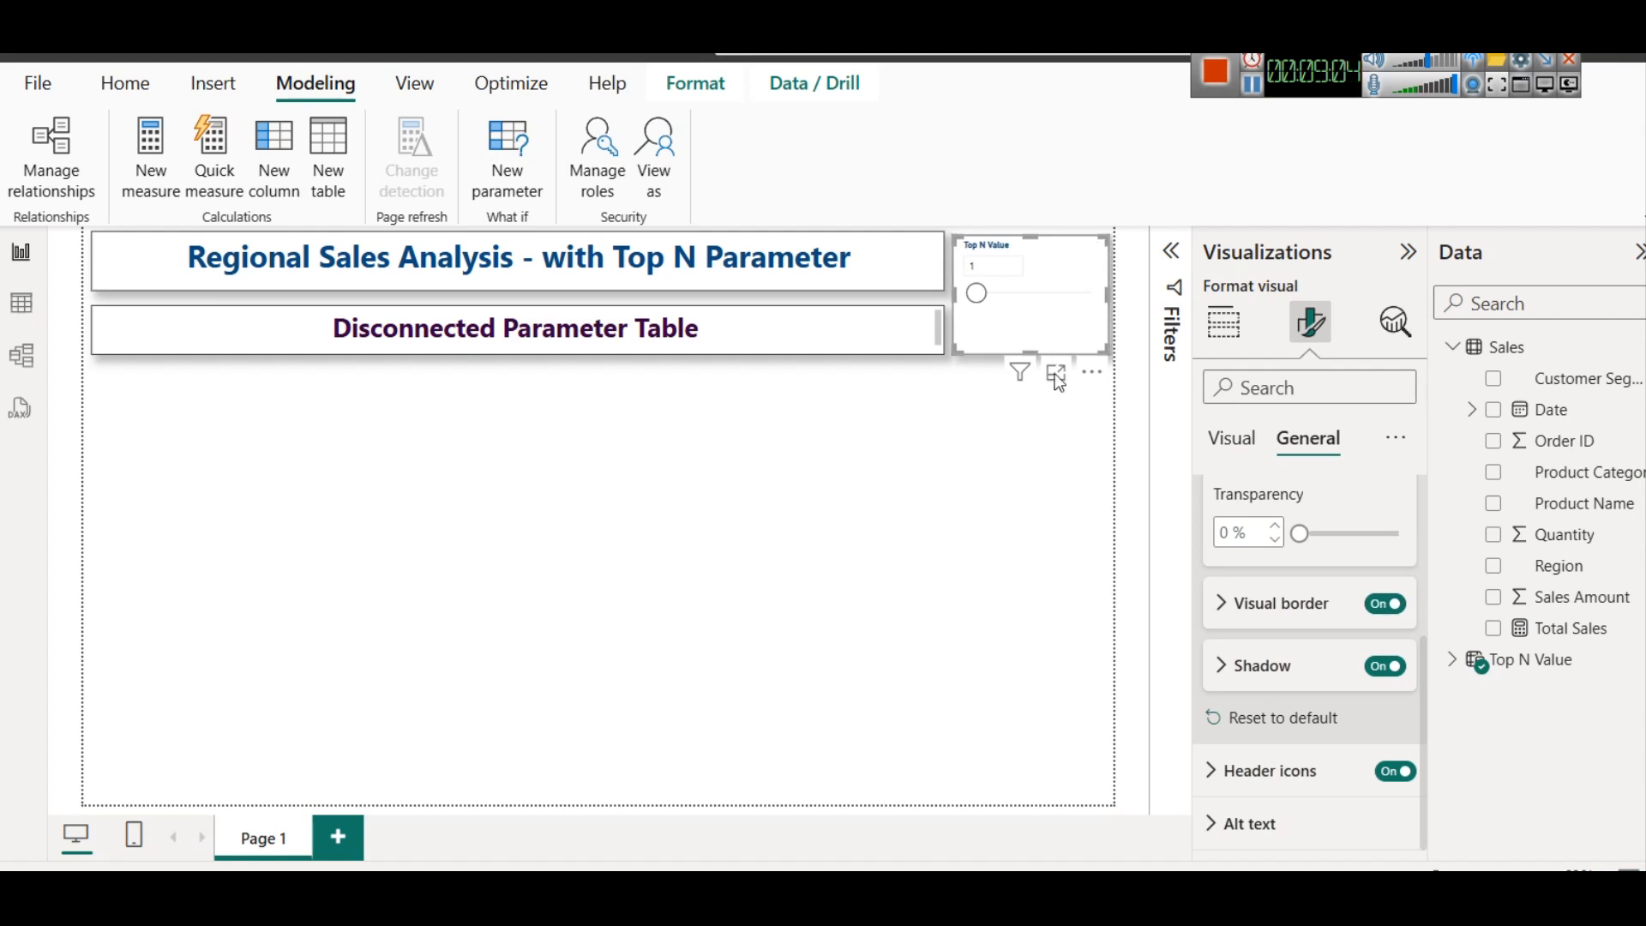
click(1025, 540)
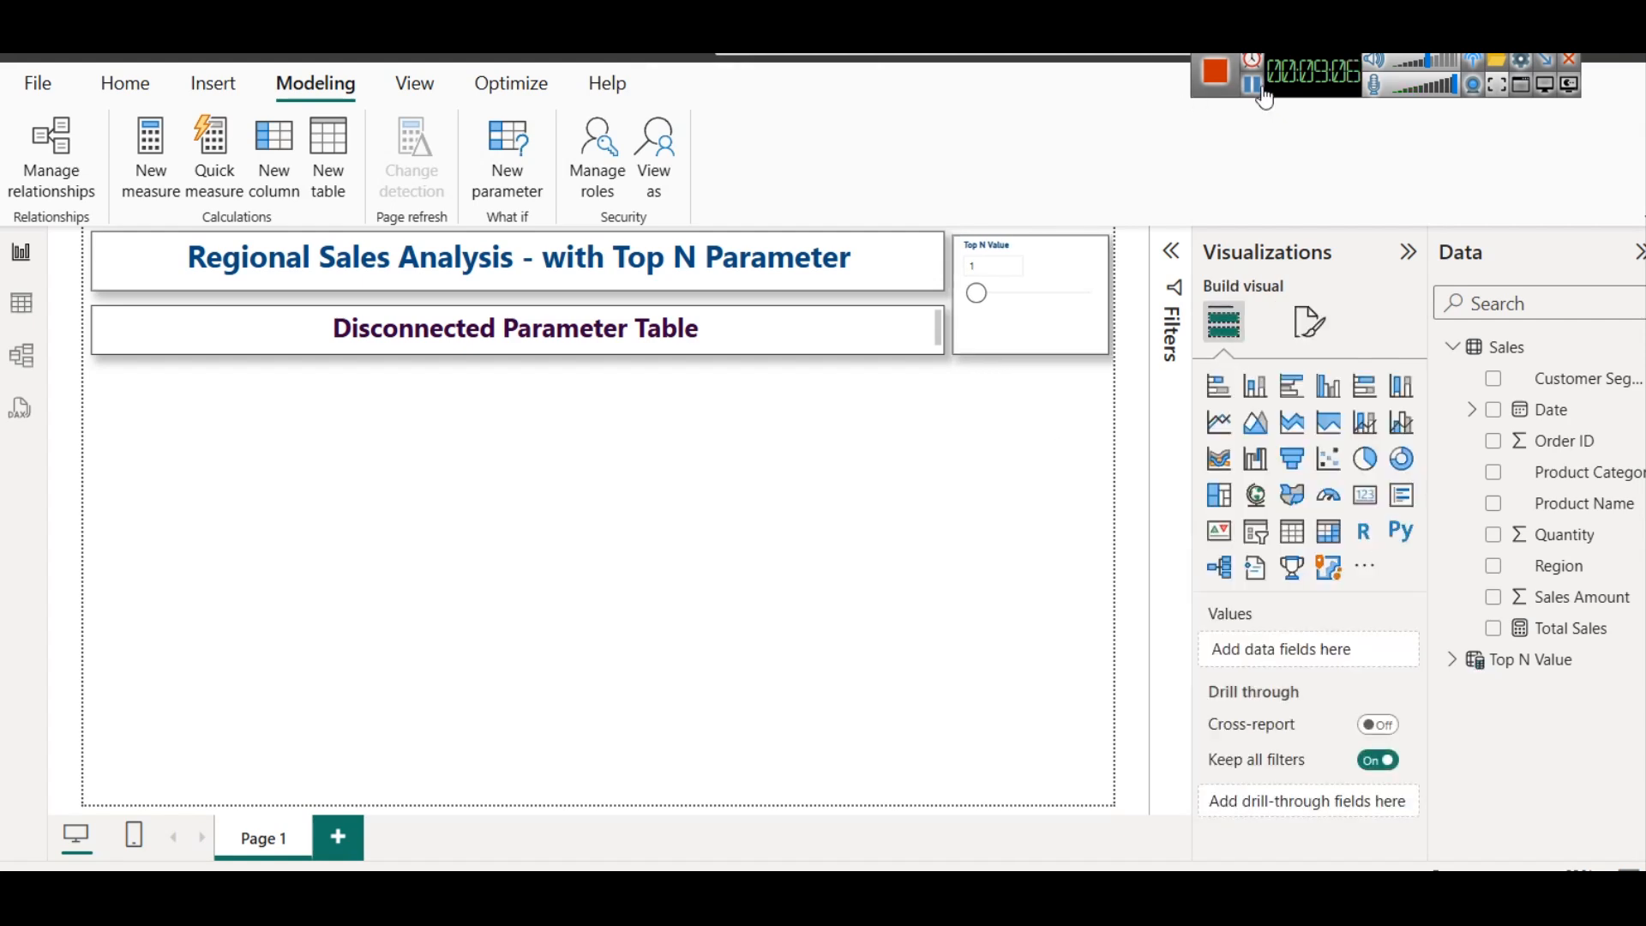
Examine the Top N Value table's generated series, column and measure in the table view, and return to the report
click(1451, 661)
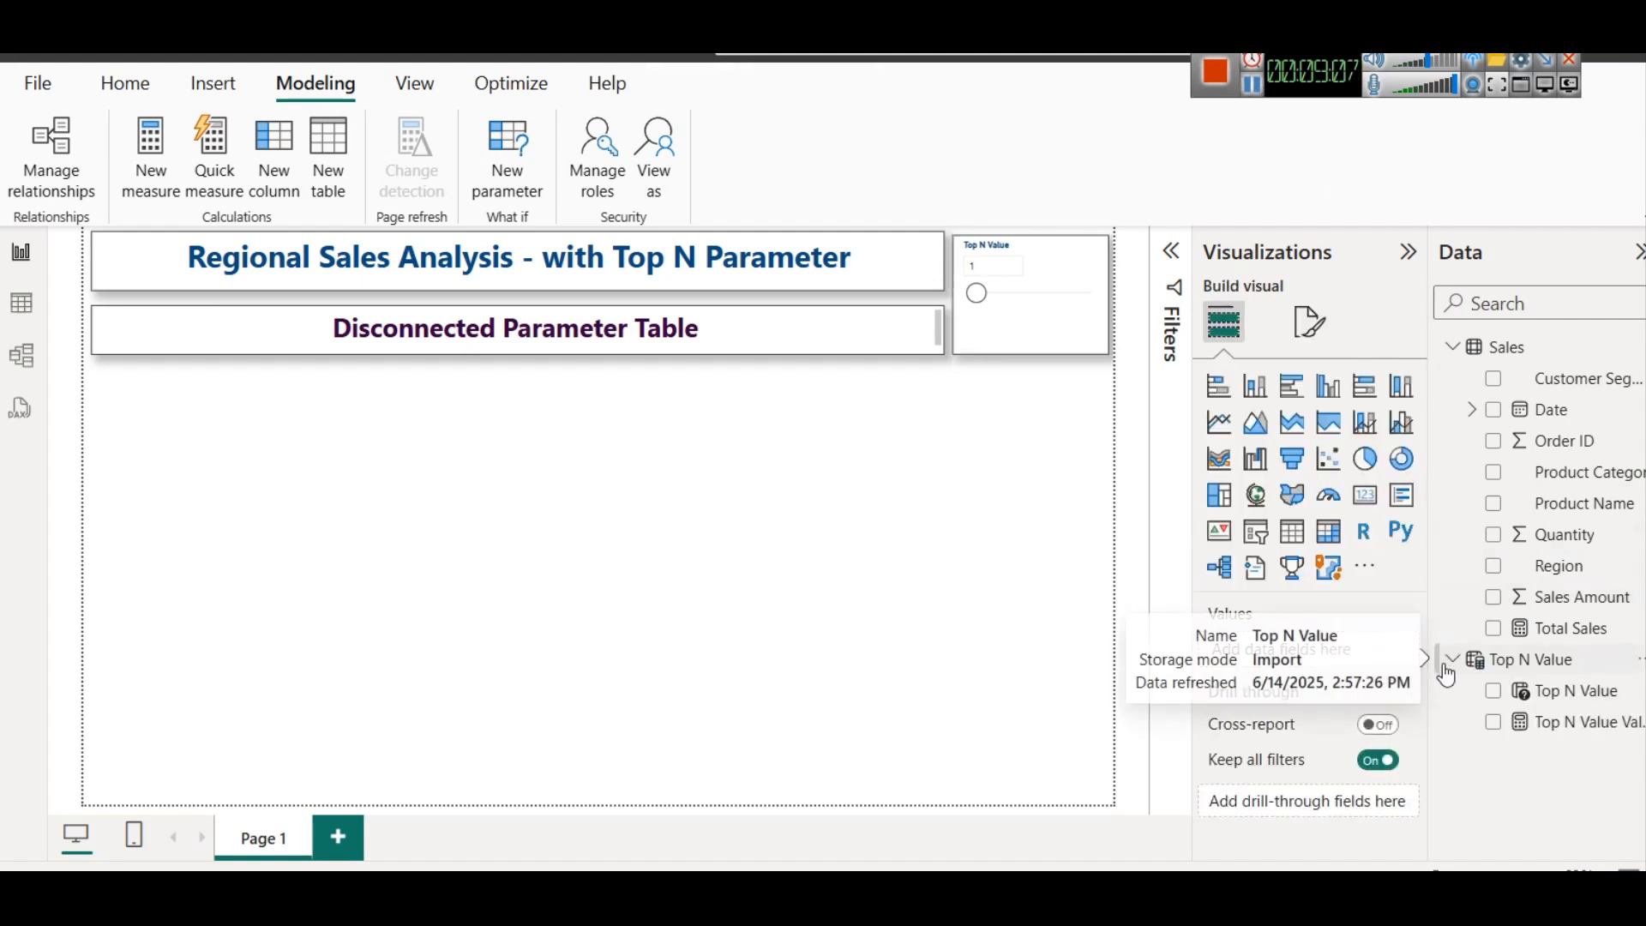
click(25, 318)
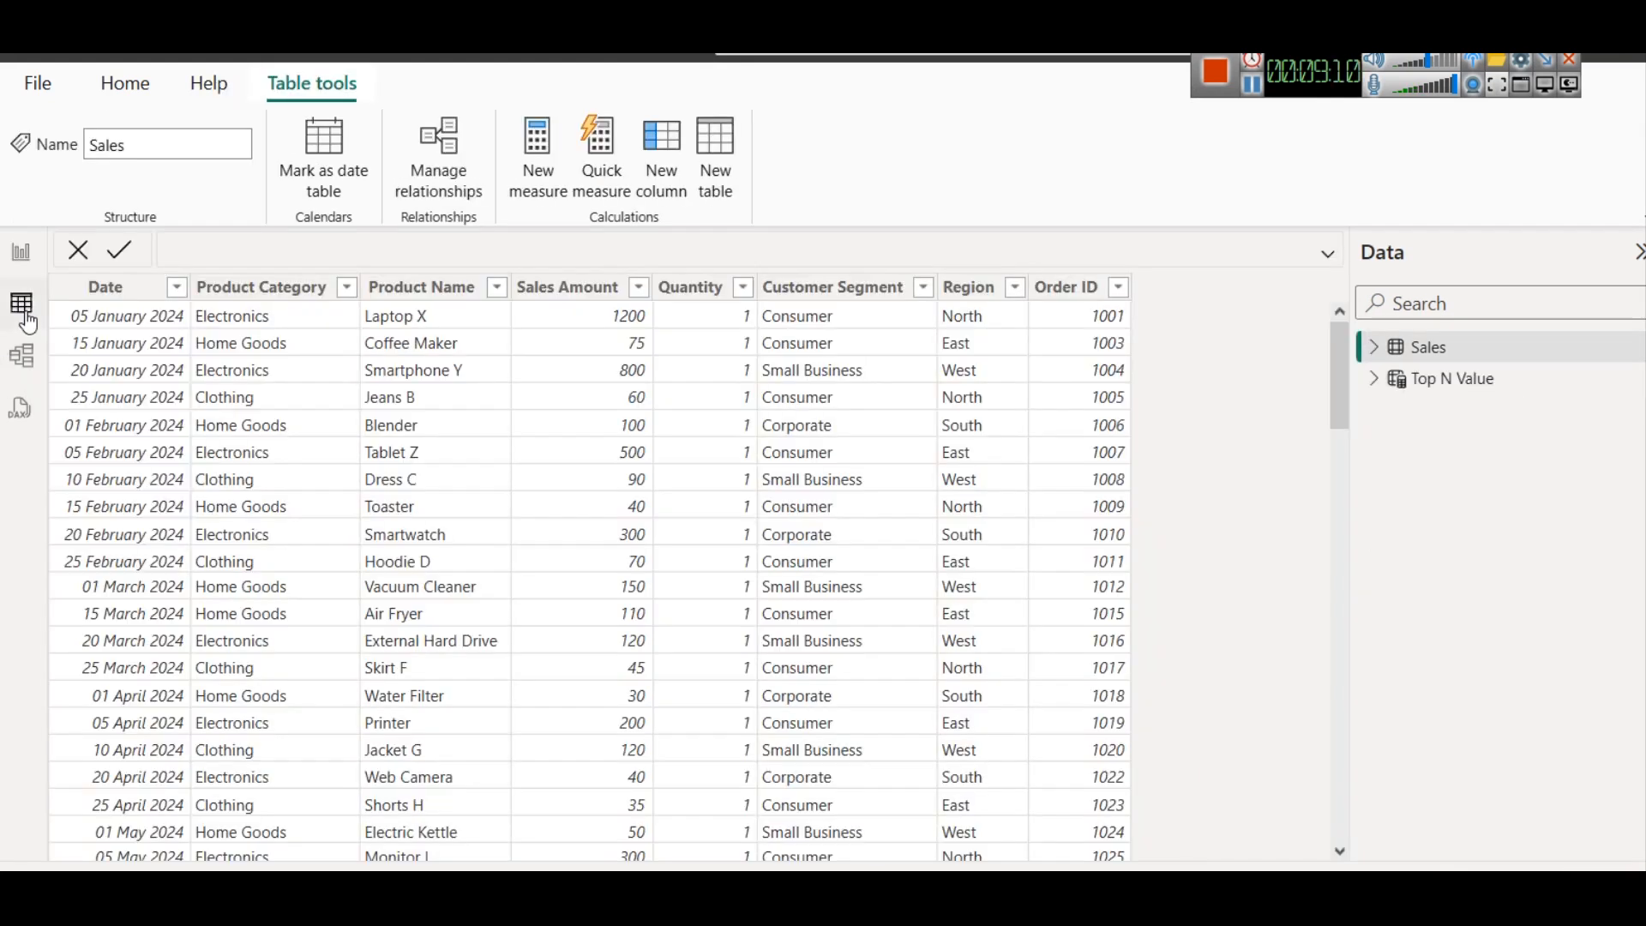
click(1431, 377)
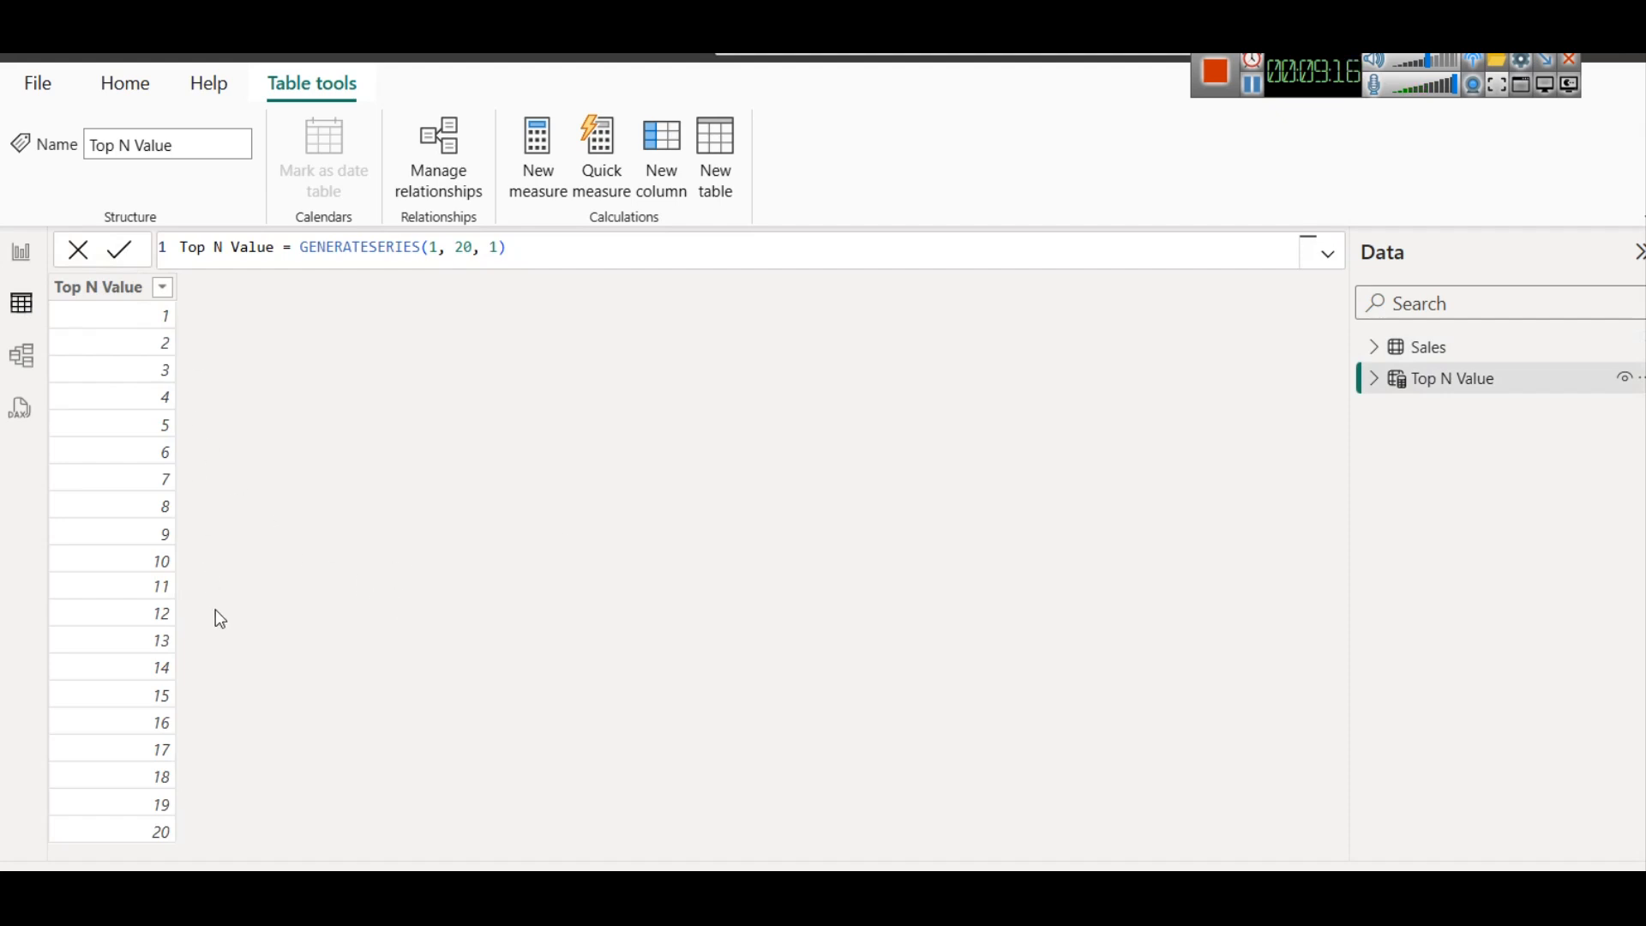
click(1374, 380)
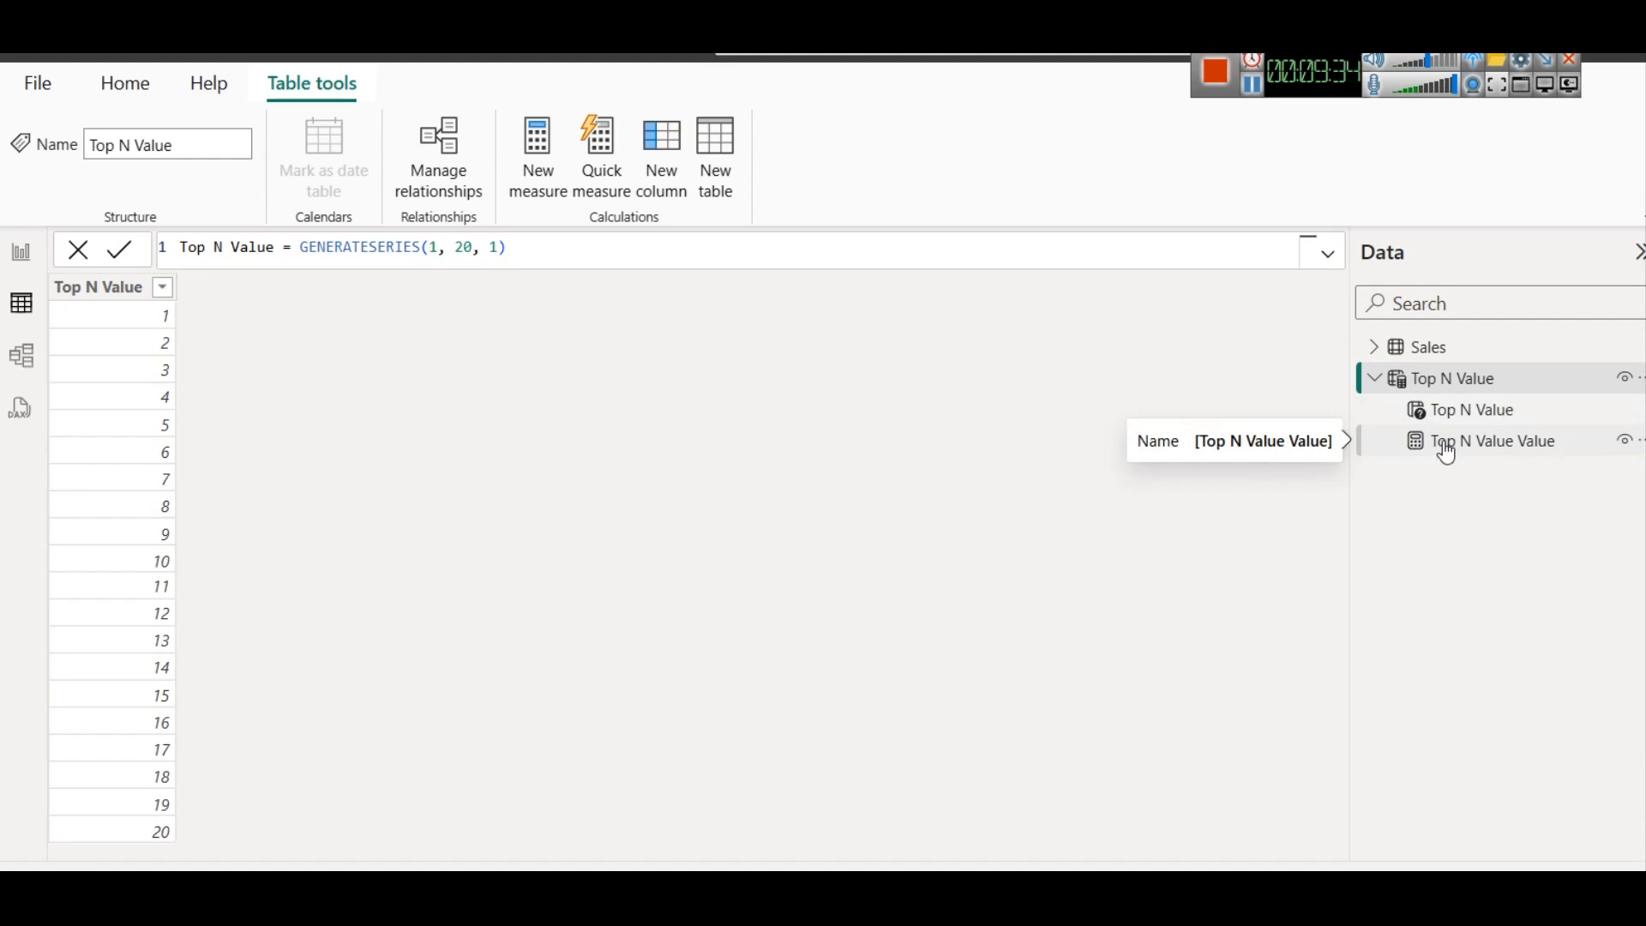
click(19, 253)
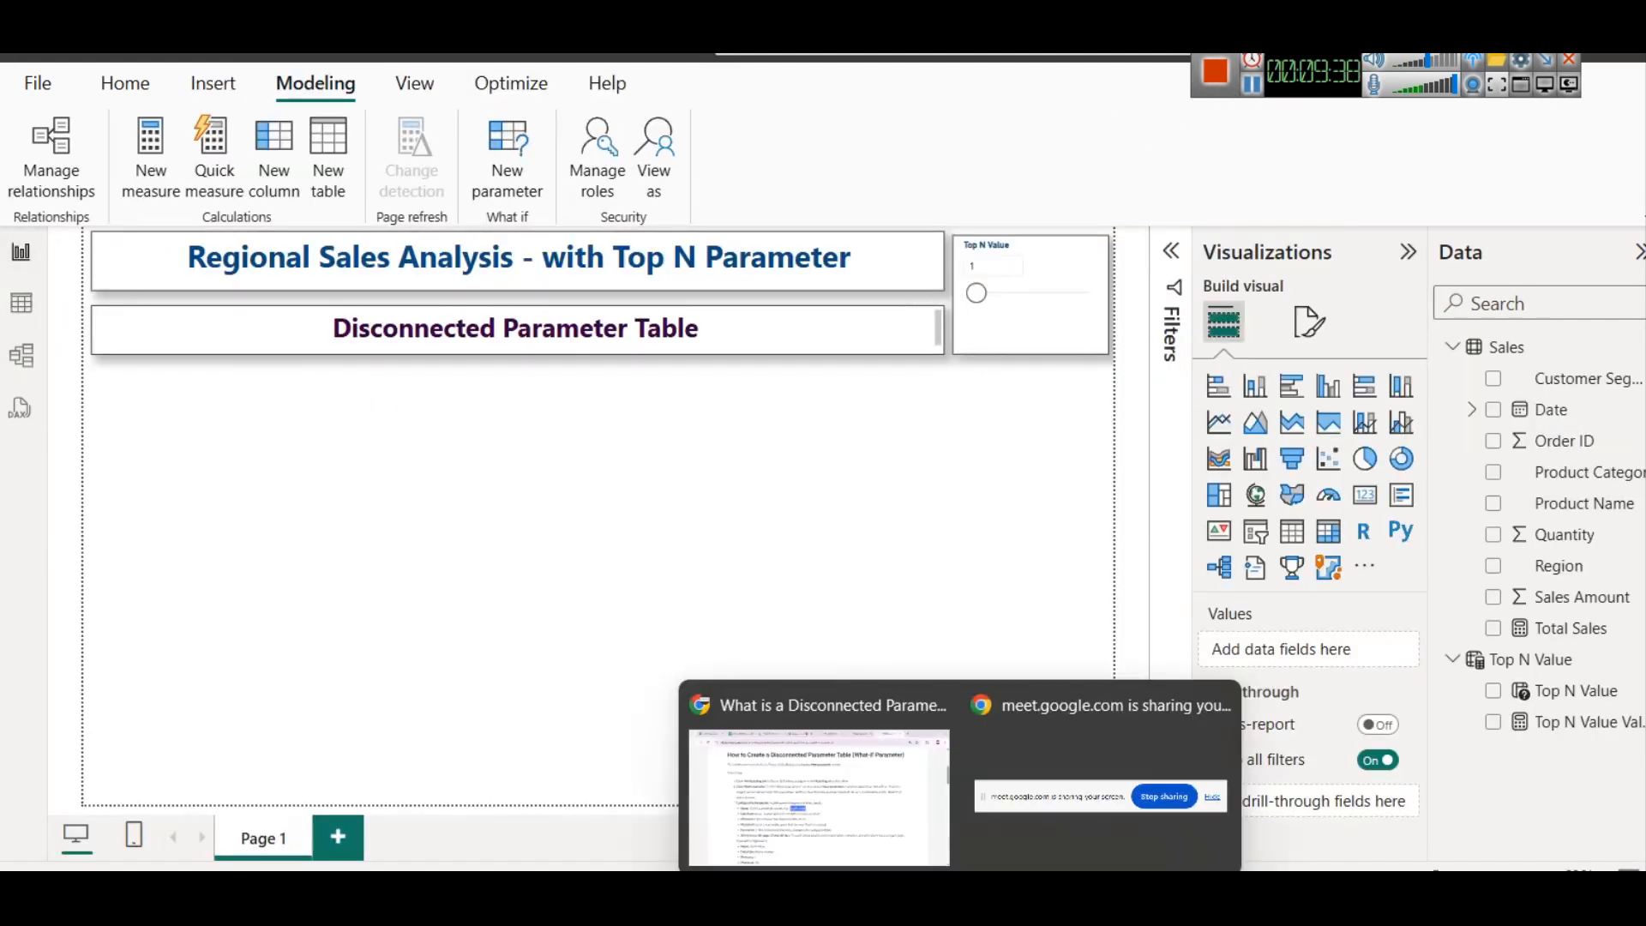
Switch to the browser article and examine the parameter configuration, the table, measure and slicer Power BI creates, and the SELECTEDVALUE formula
click(862, 806)
scroll(458, 549, down, 2)
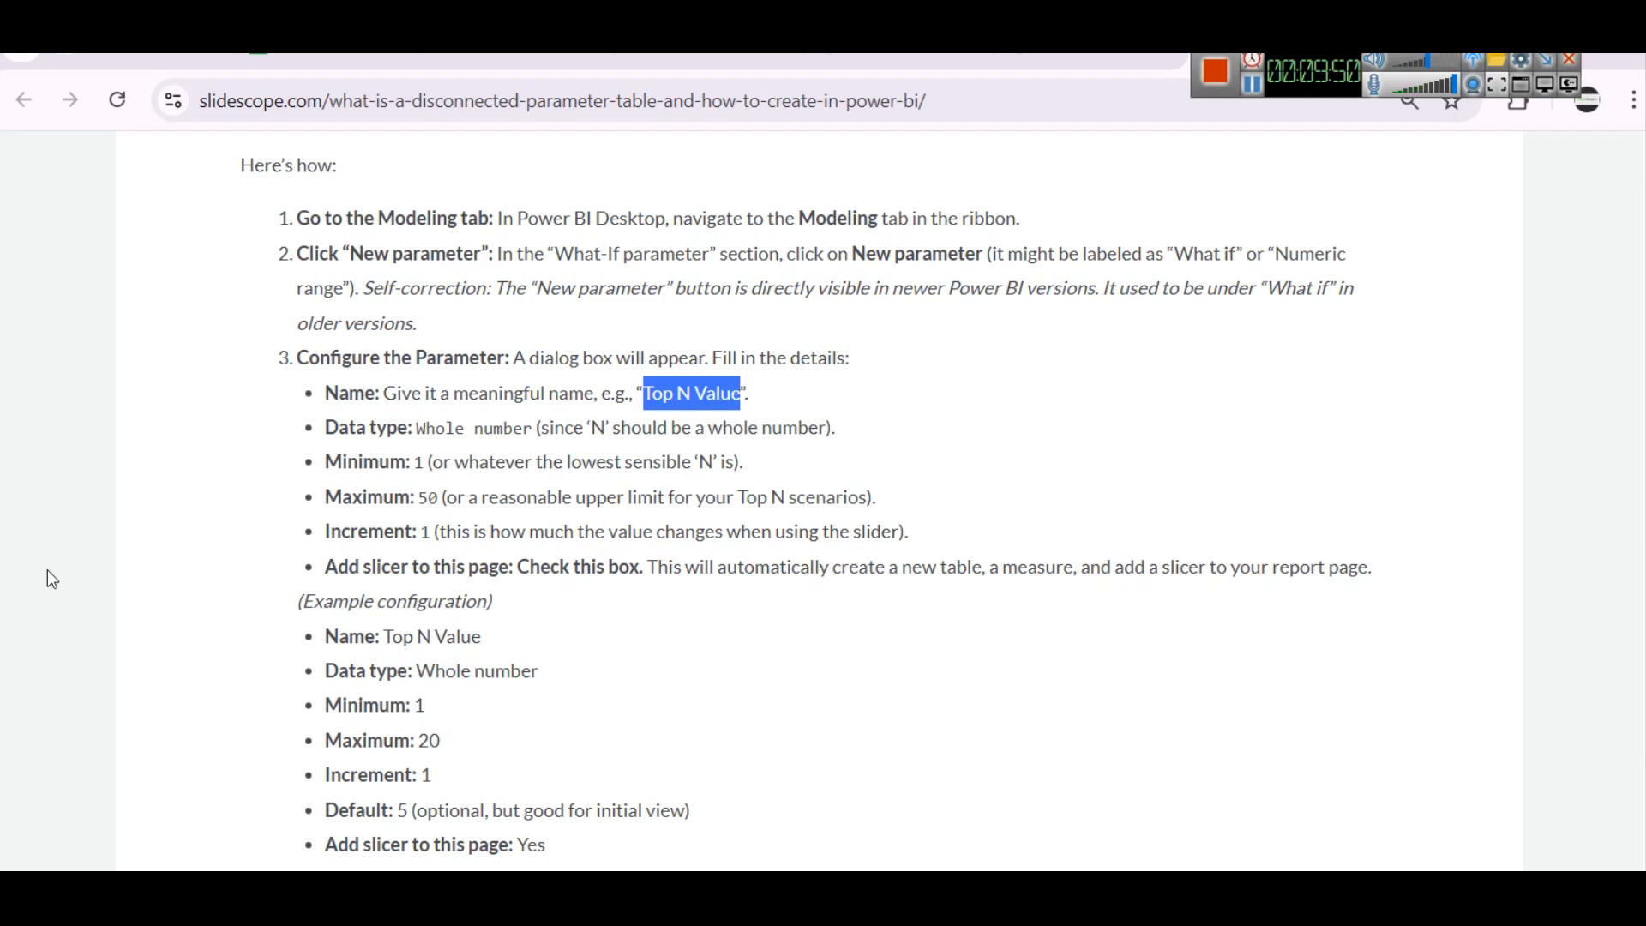
scroll(383, 589, down, 2)
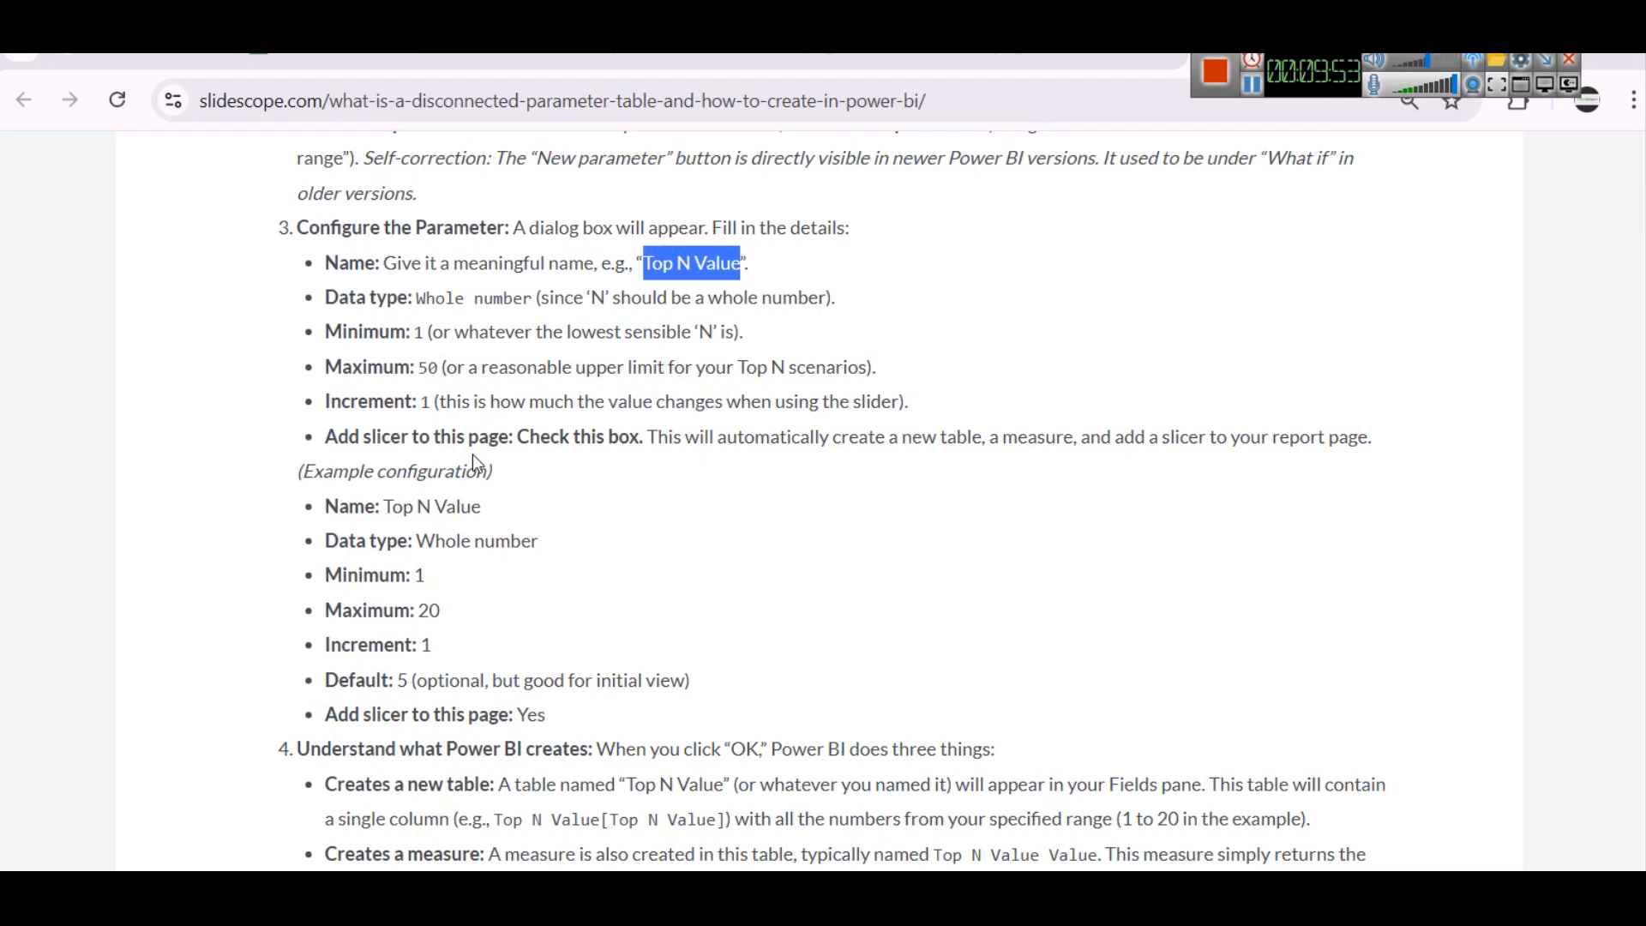
scroll(820, 555, down, 3)
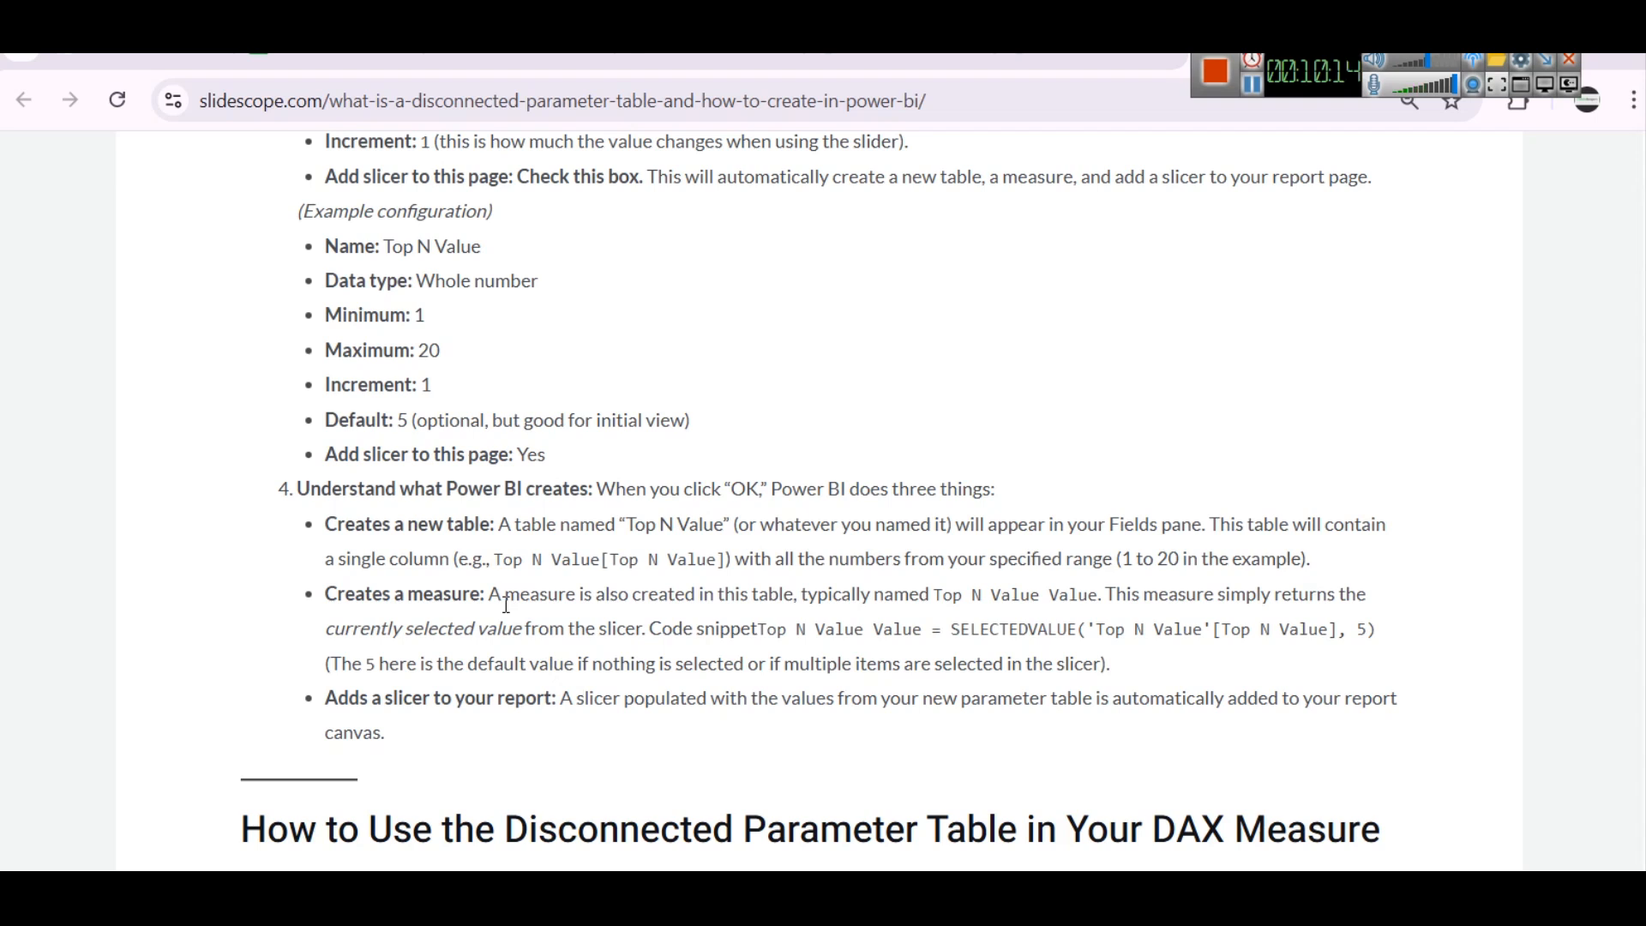
drag(726, 559, 398, 559)
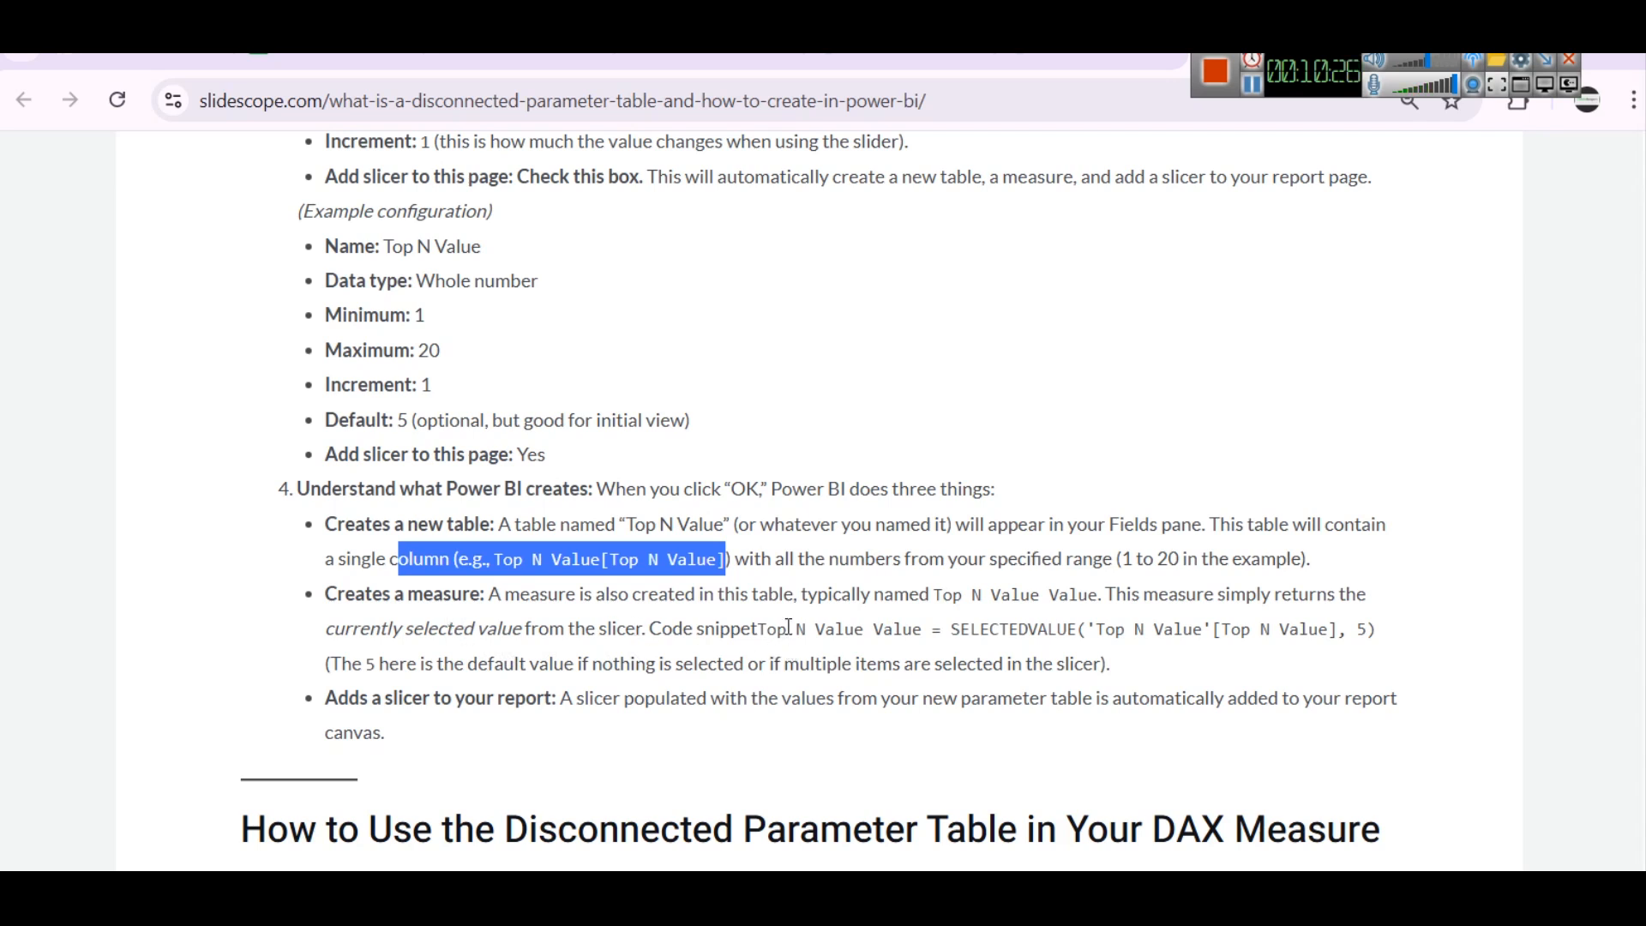
drag(935, 593, 1048, 595)
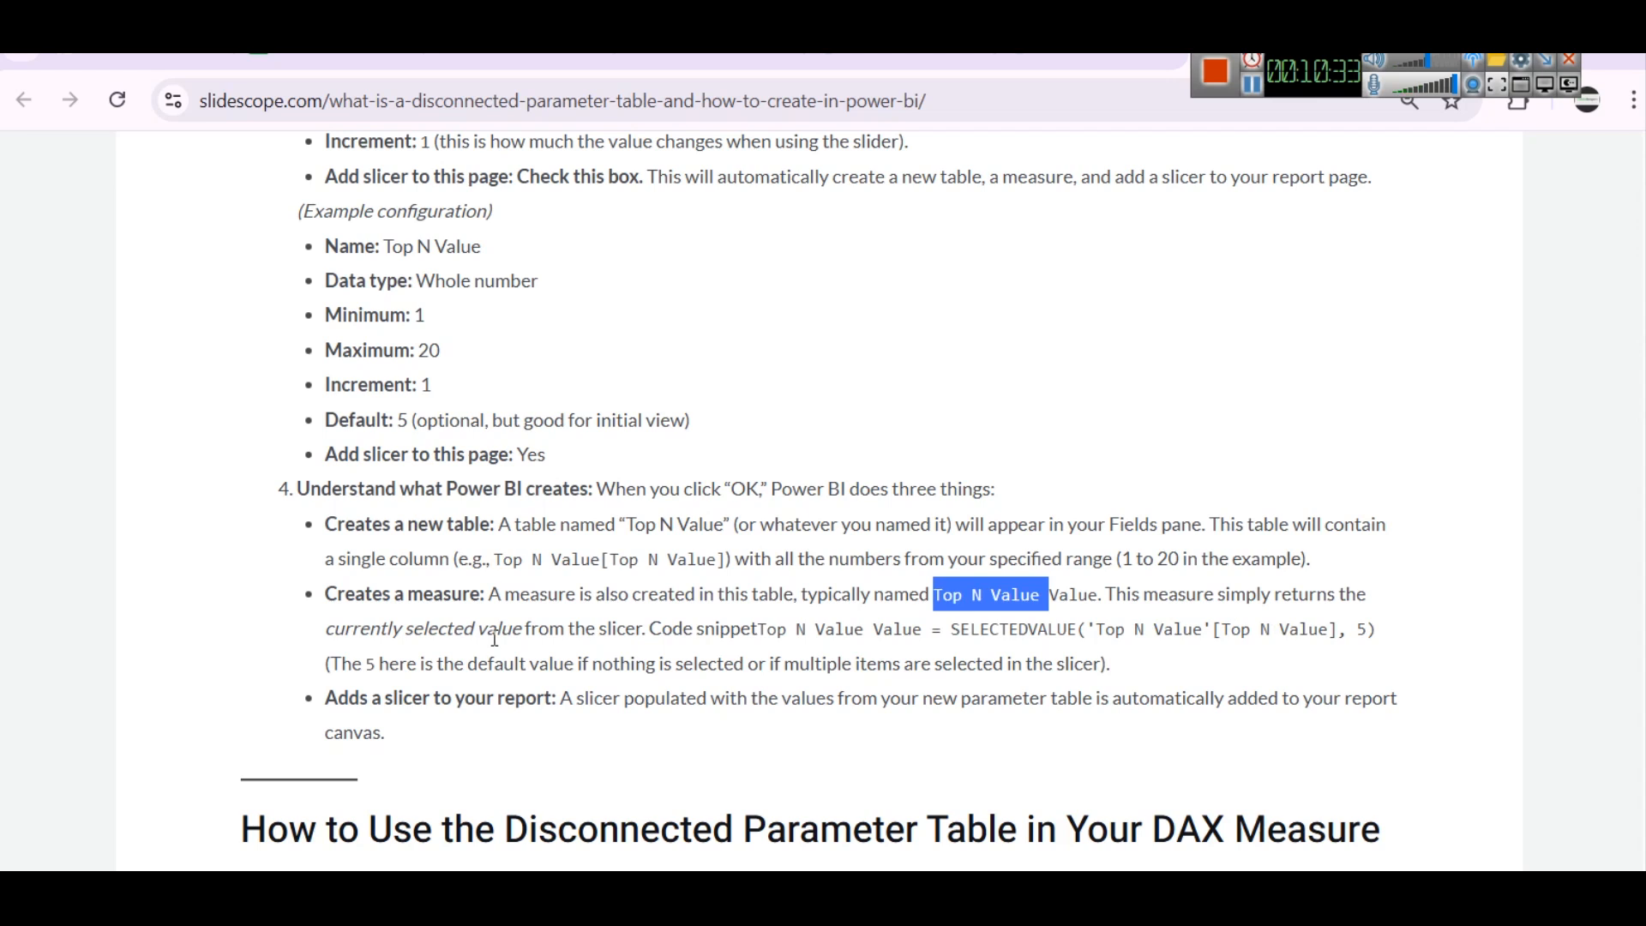
drag(758, 630, 1379, 638)
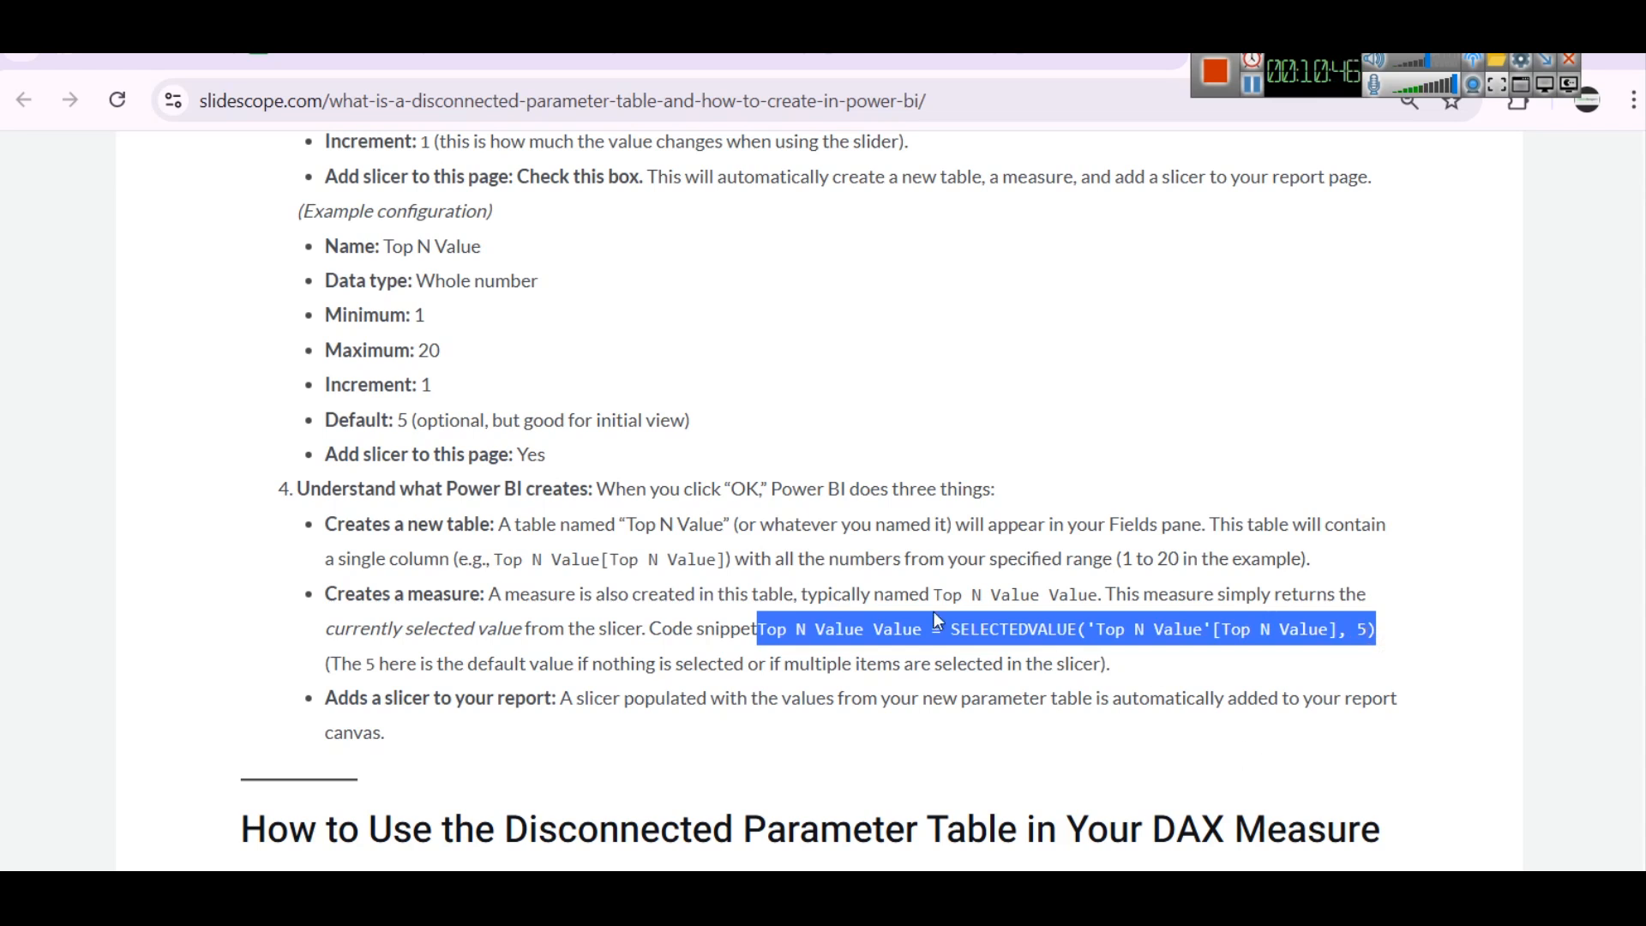
double_click(994, 628)
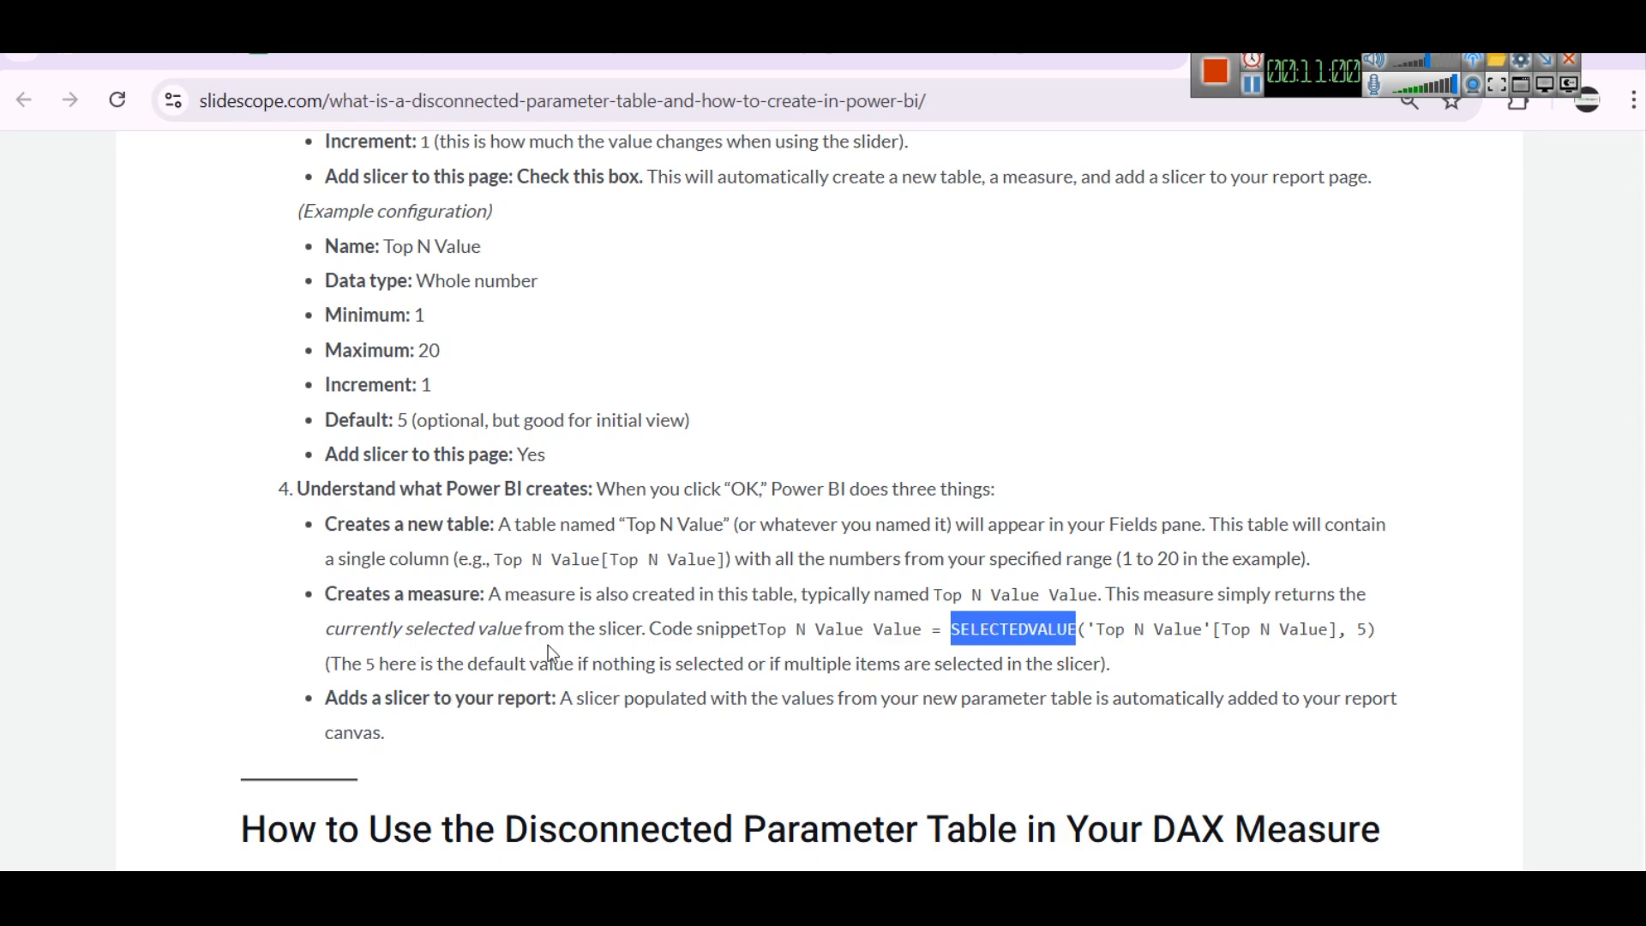
Examine the article's section on using the disconnected parameter table in a DAX measure, including the original and modified formulas
mouse_move(1074, 896)
scroll(415, 573, down, 5)
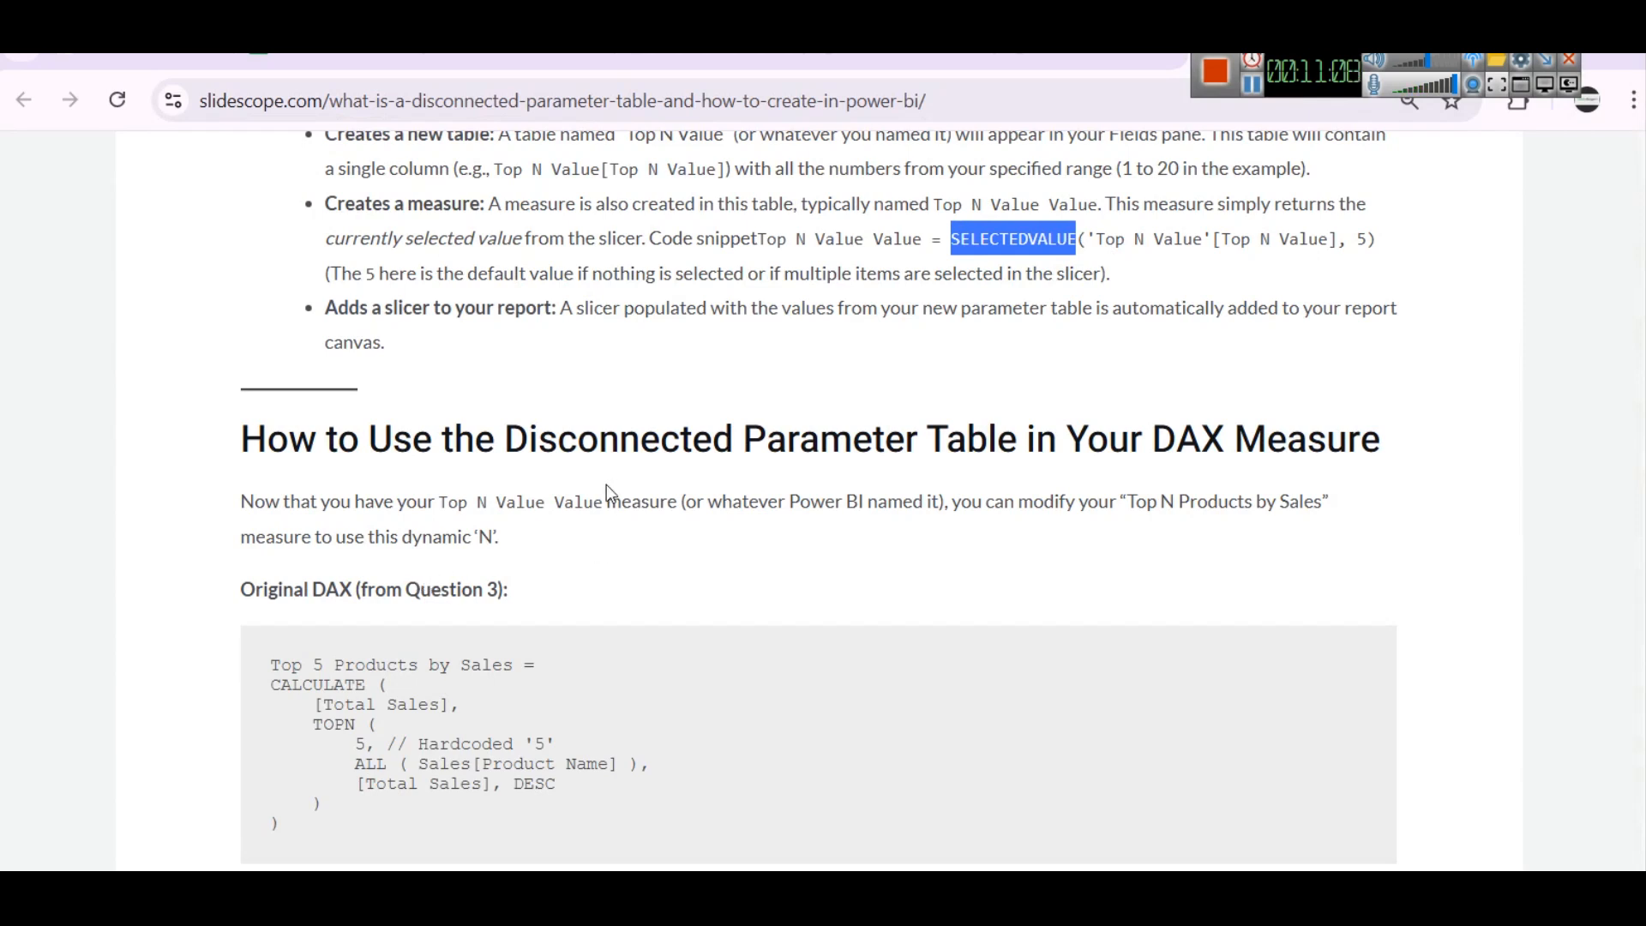
scroll(605, 485, down, 2)
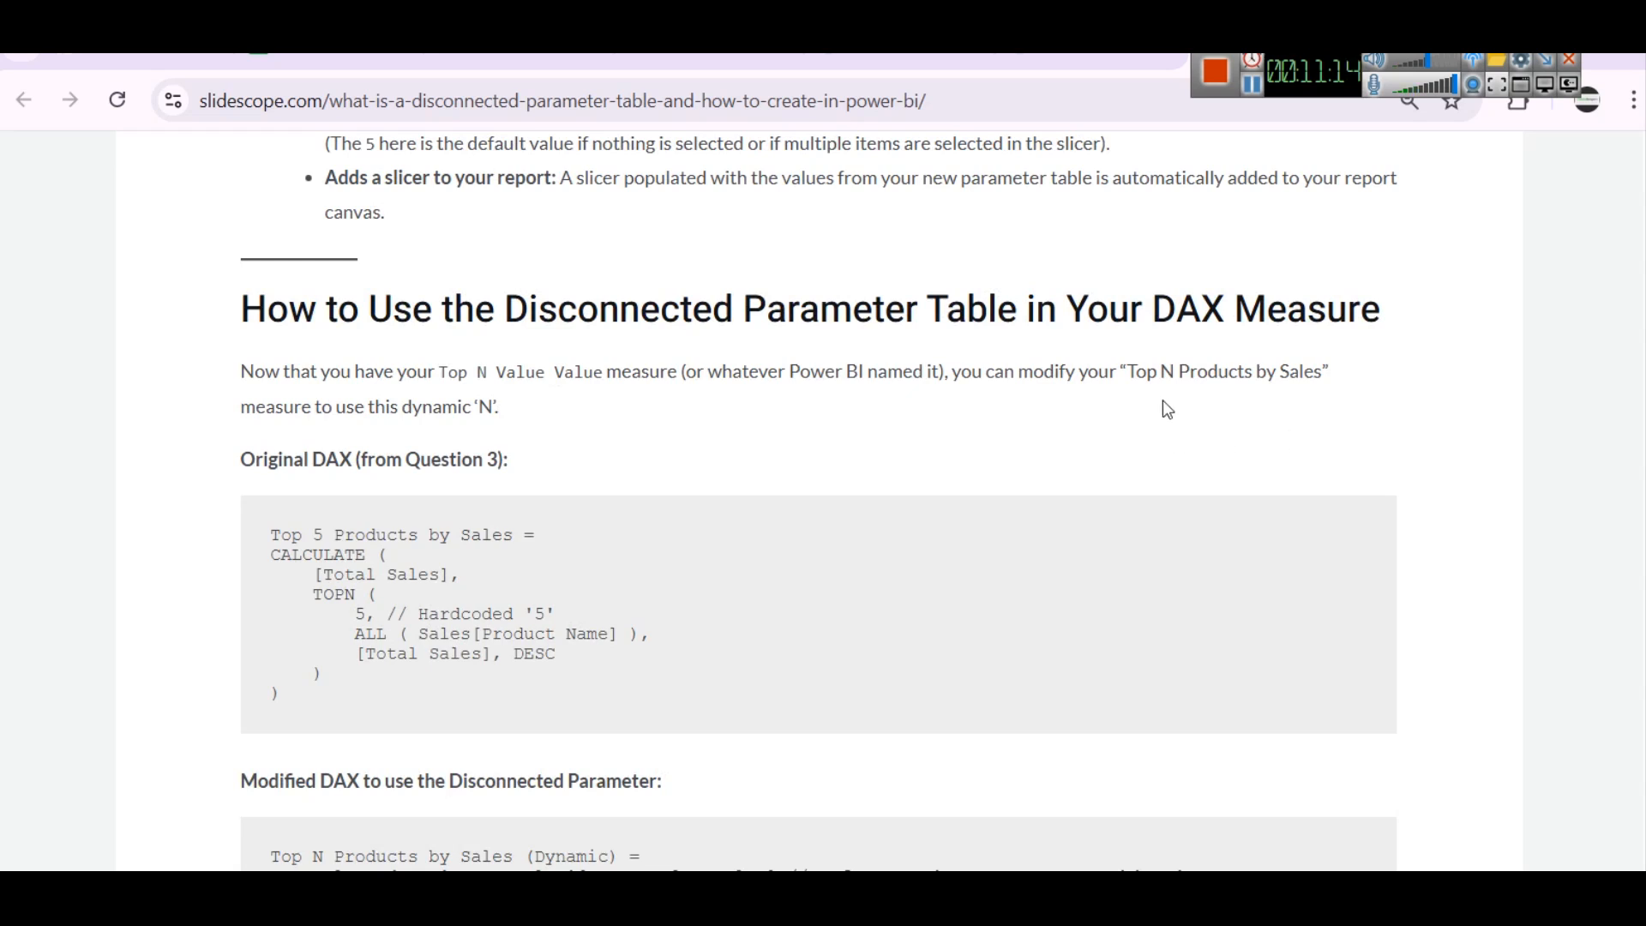
drag(1126, 373, 1352, 405)
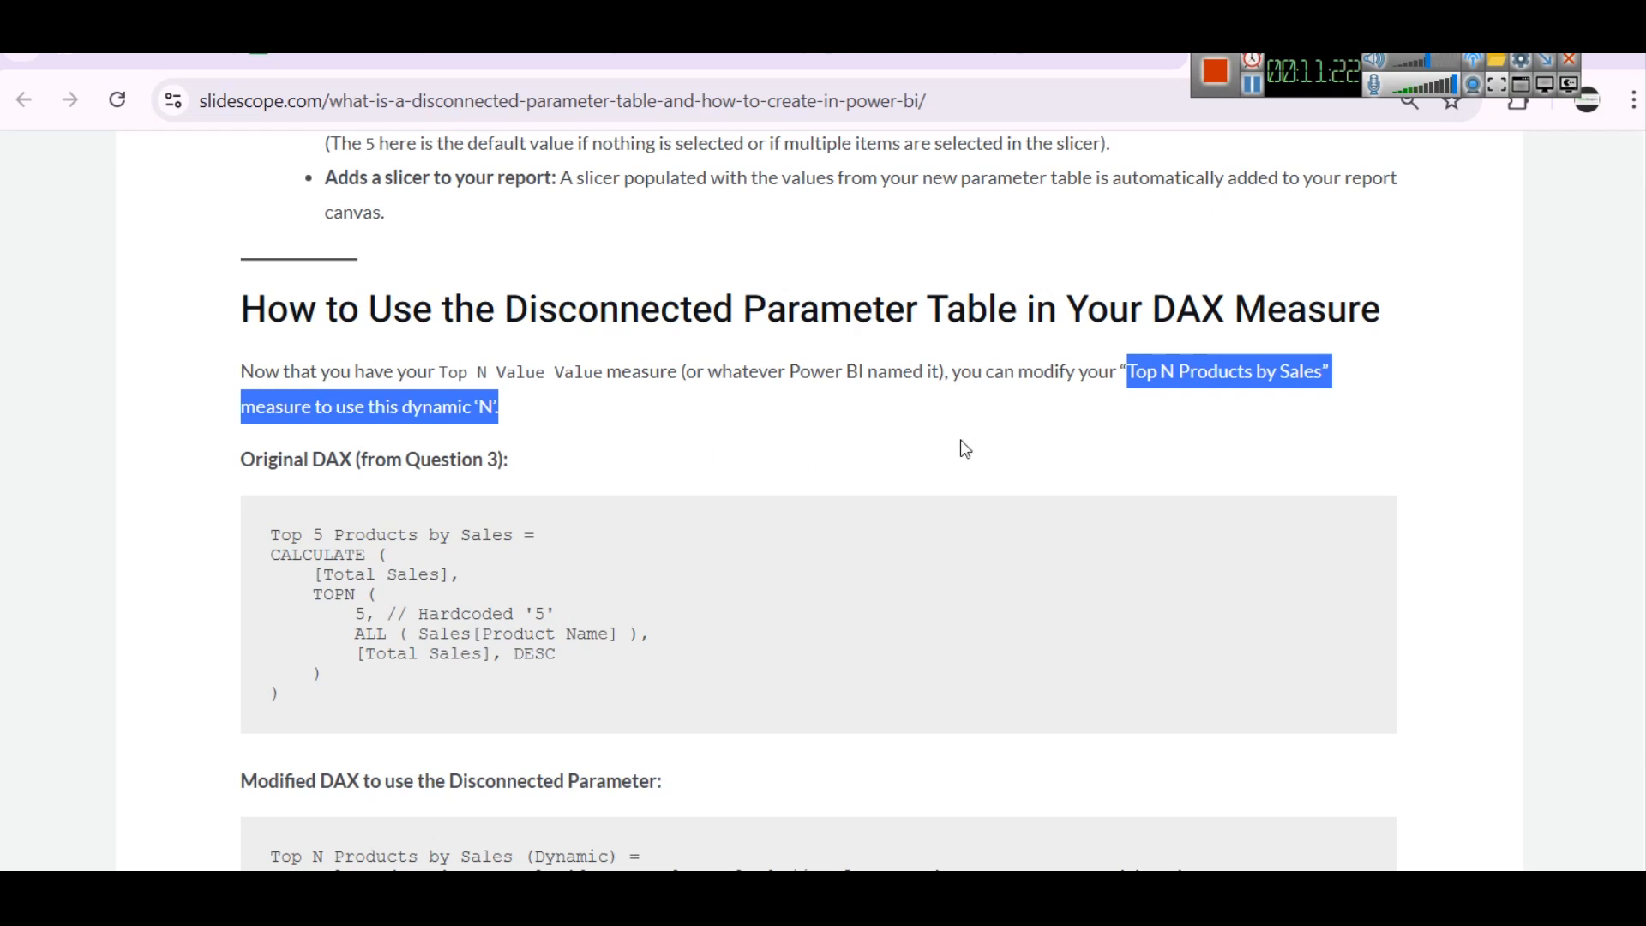
scroll(592, 482, down, 2)
click(603, 505)
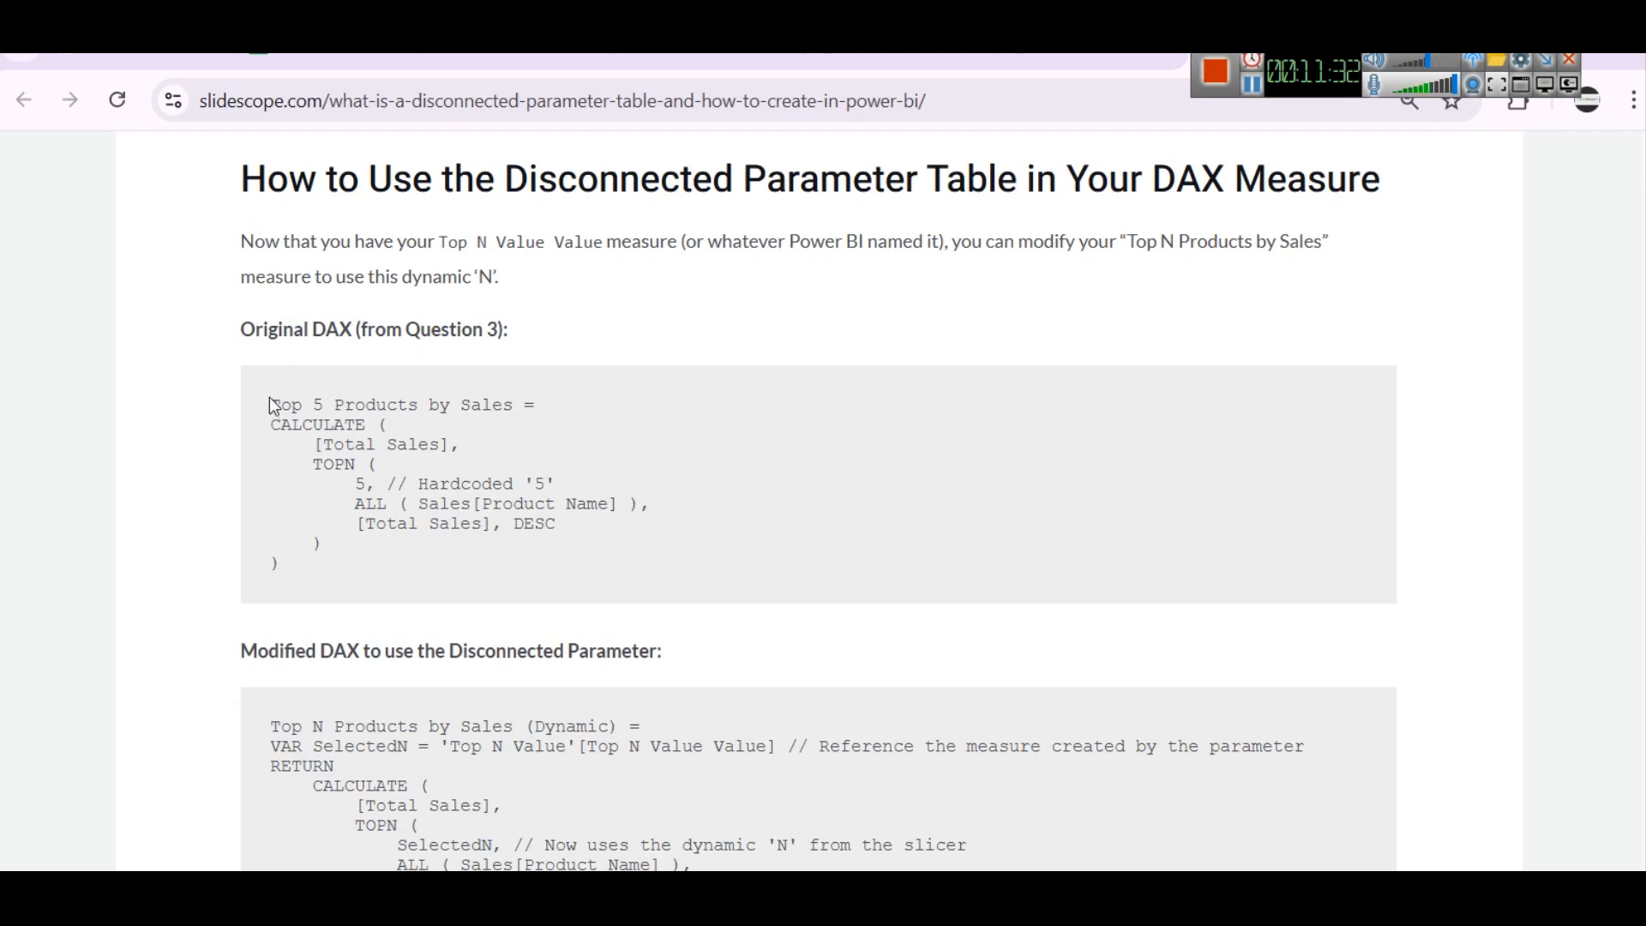
Go to the financial dataset article's Question 3 and copy the complete Top 5 Products by Sales formula
key(alt+Left)
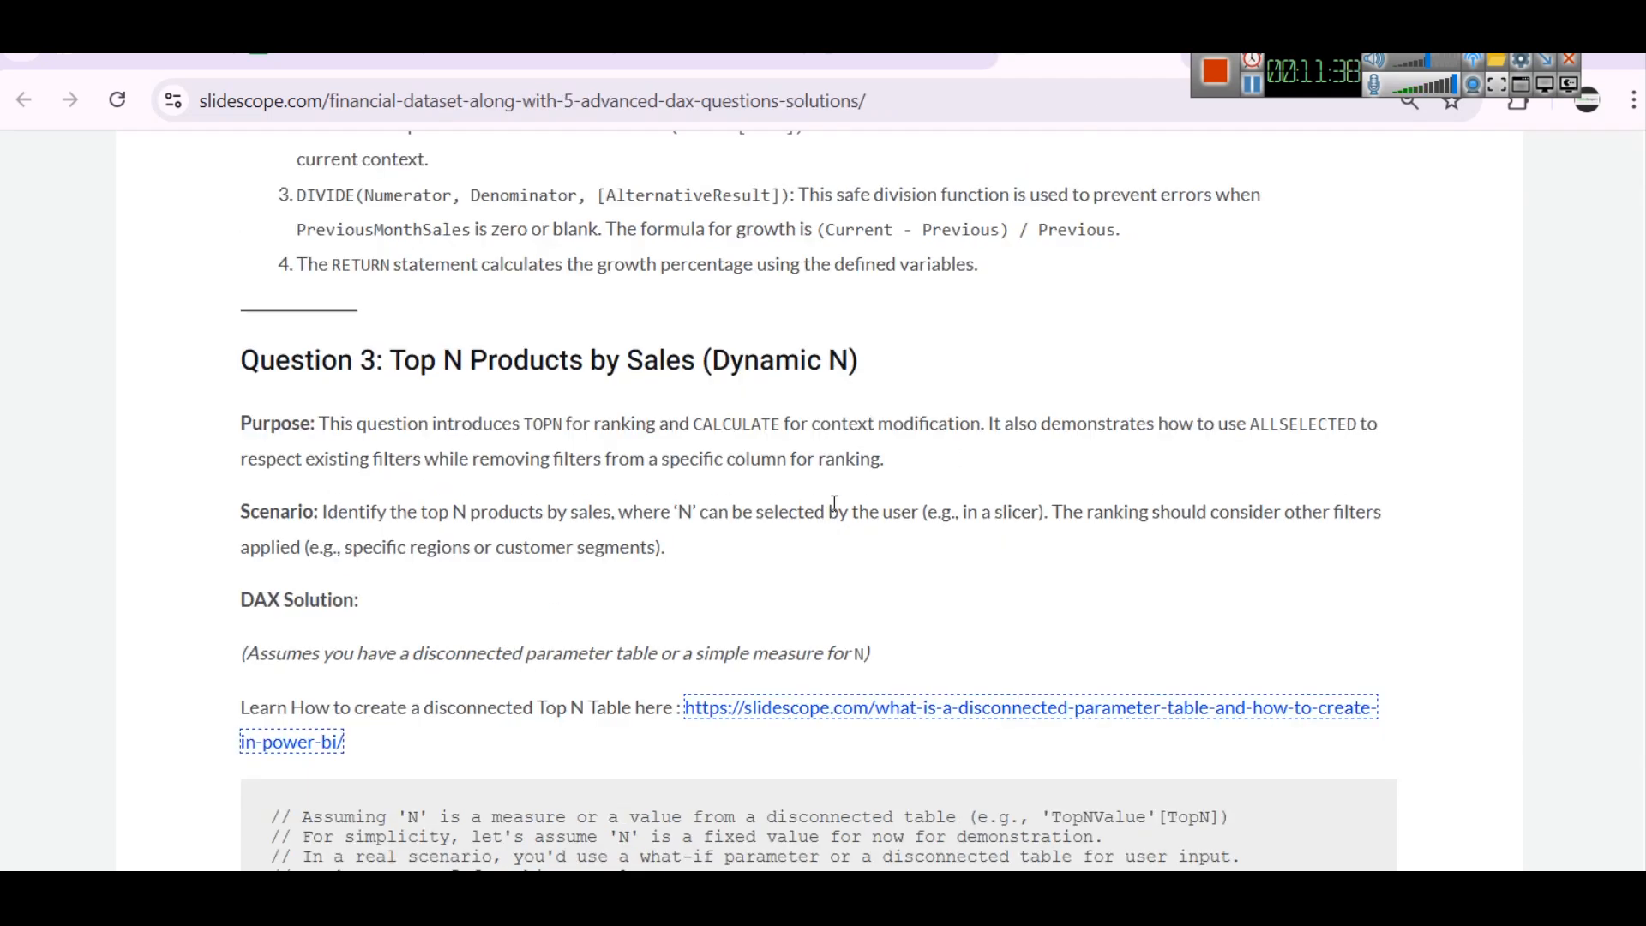
scroll(411, 446, down, 1)
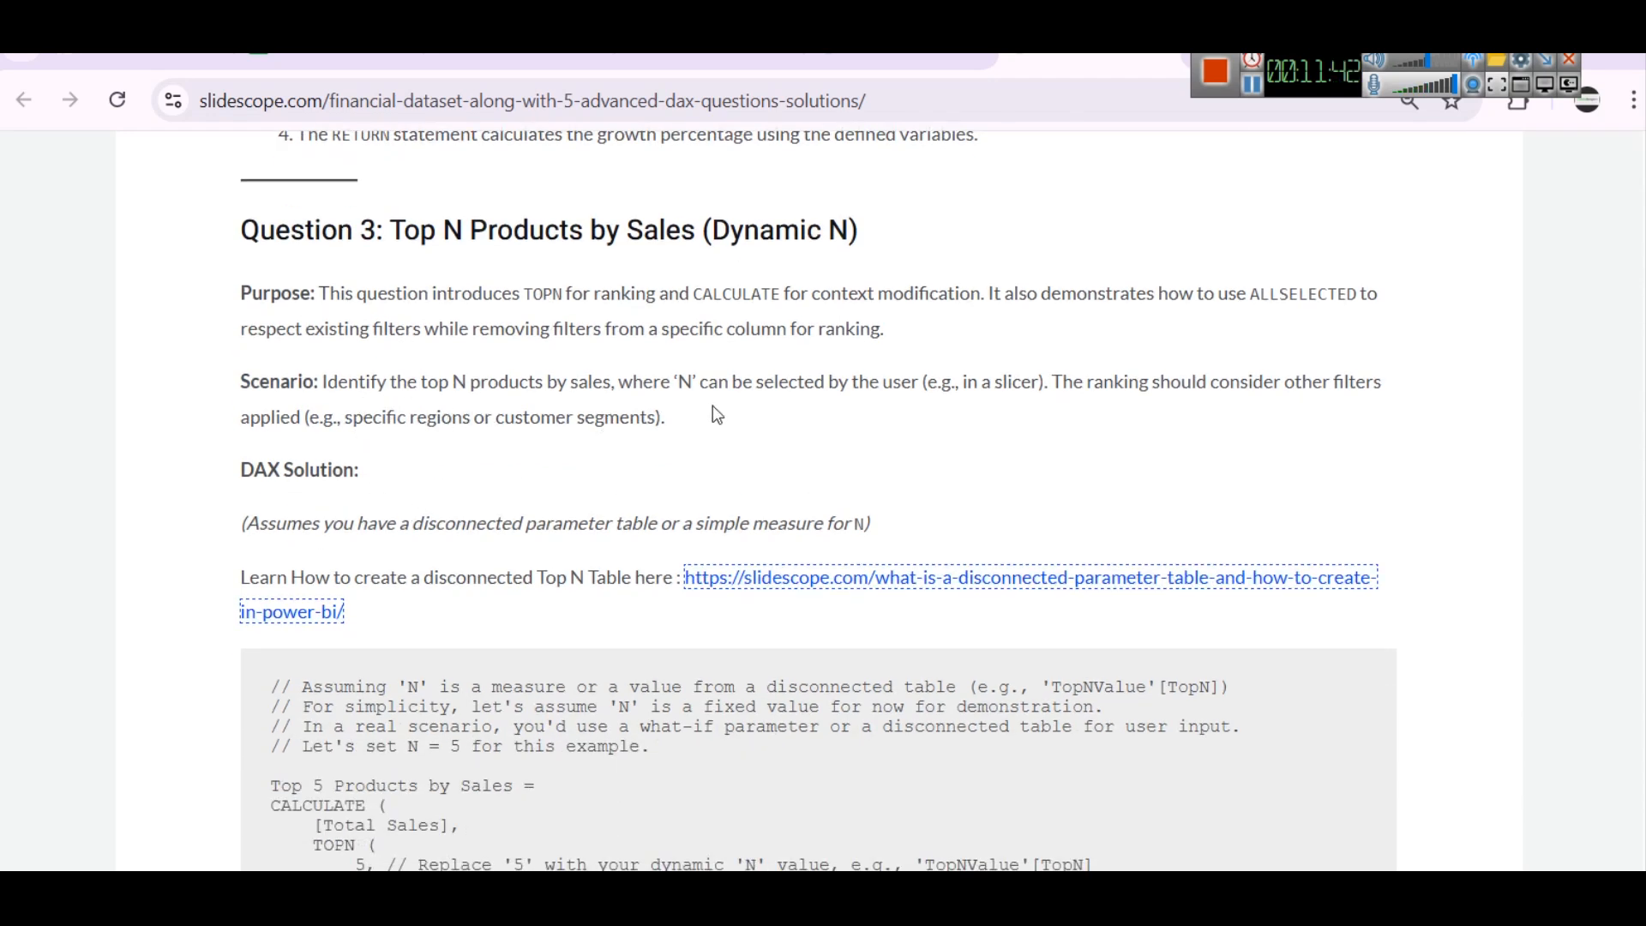
scroll(892, 408, down, 1)
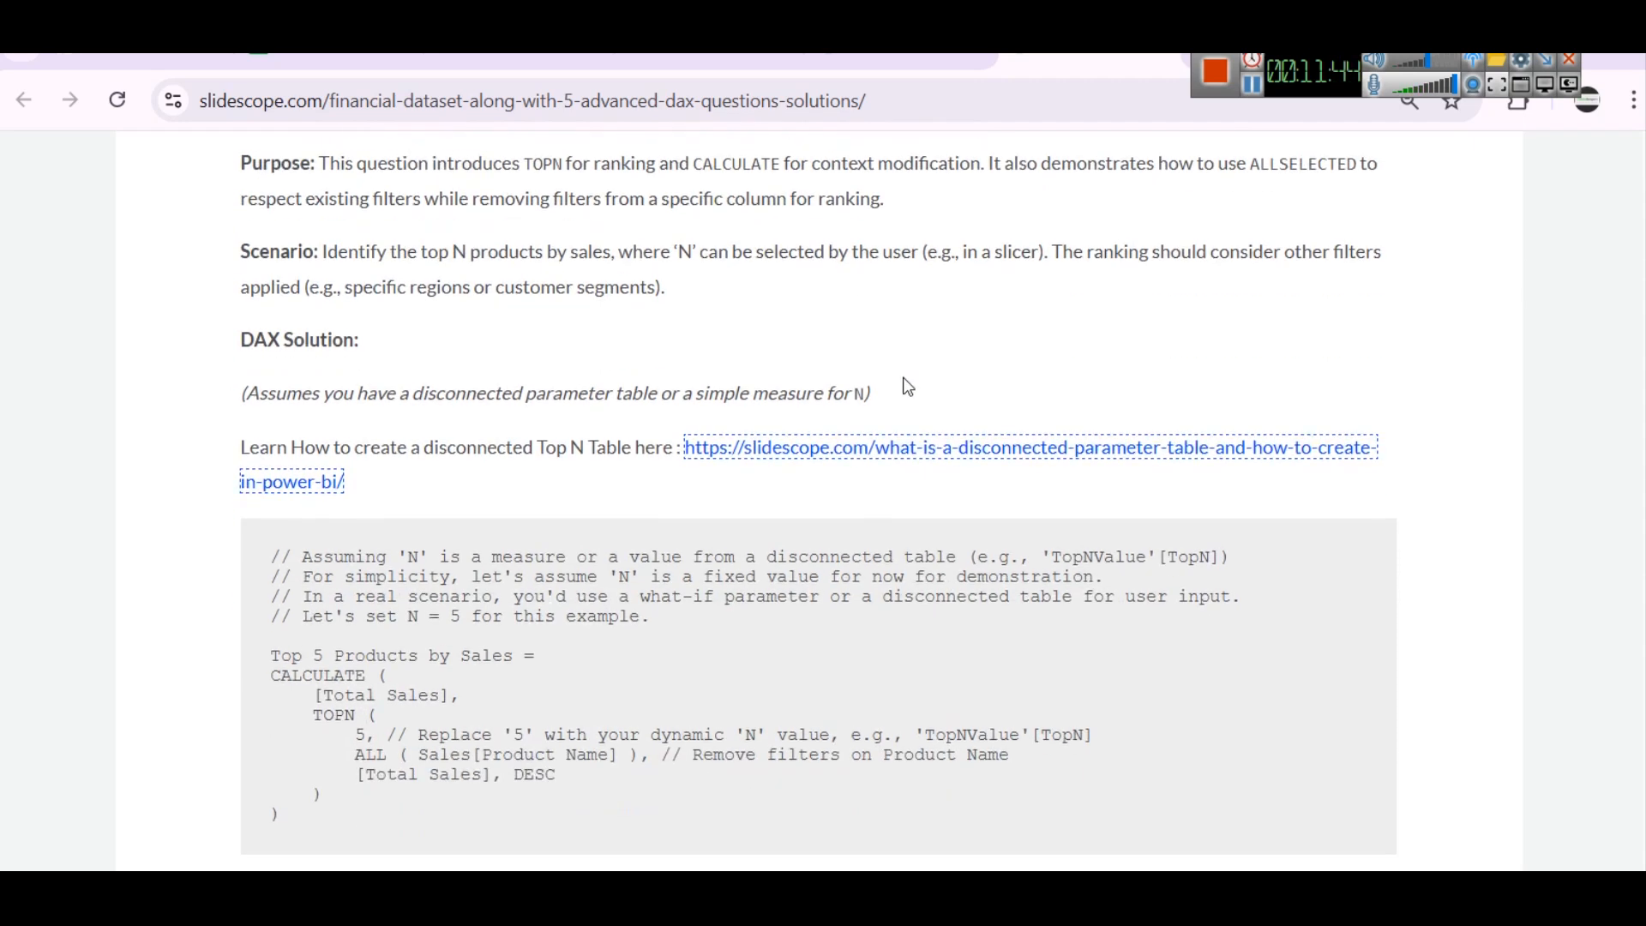
scroll(1022, 285, down, 1)
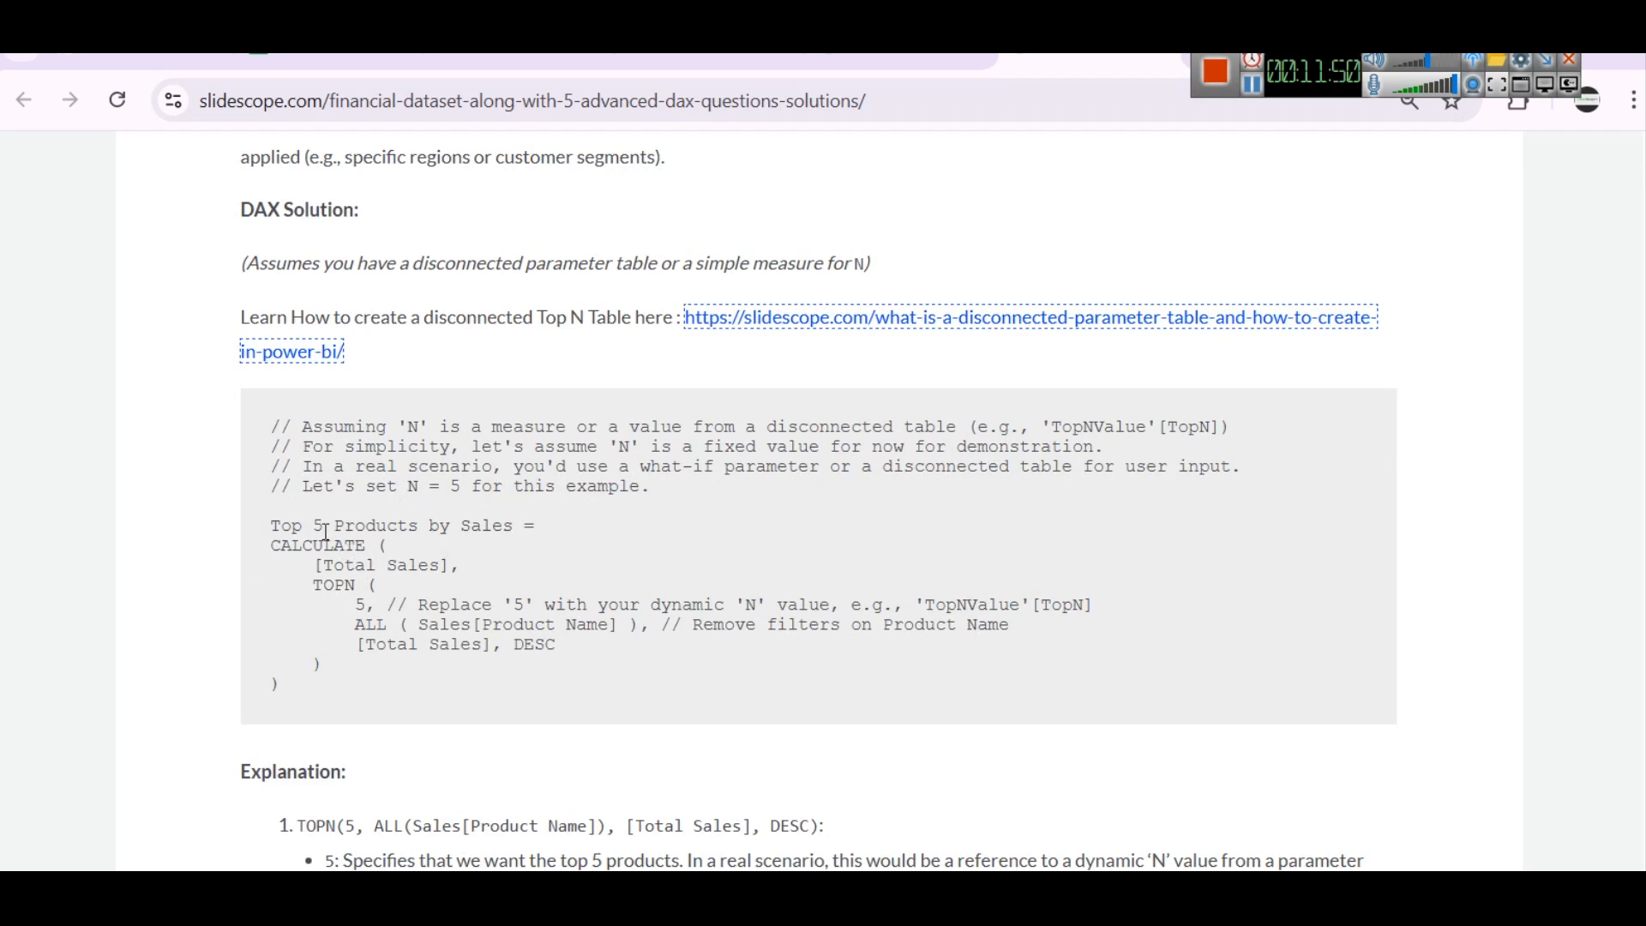
drag(271, 526, 431, 658)
drag(290, 687, 245, 533)
key(ctrl+c)
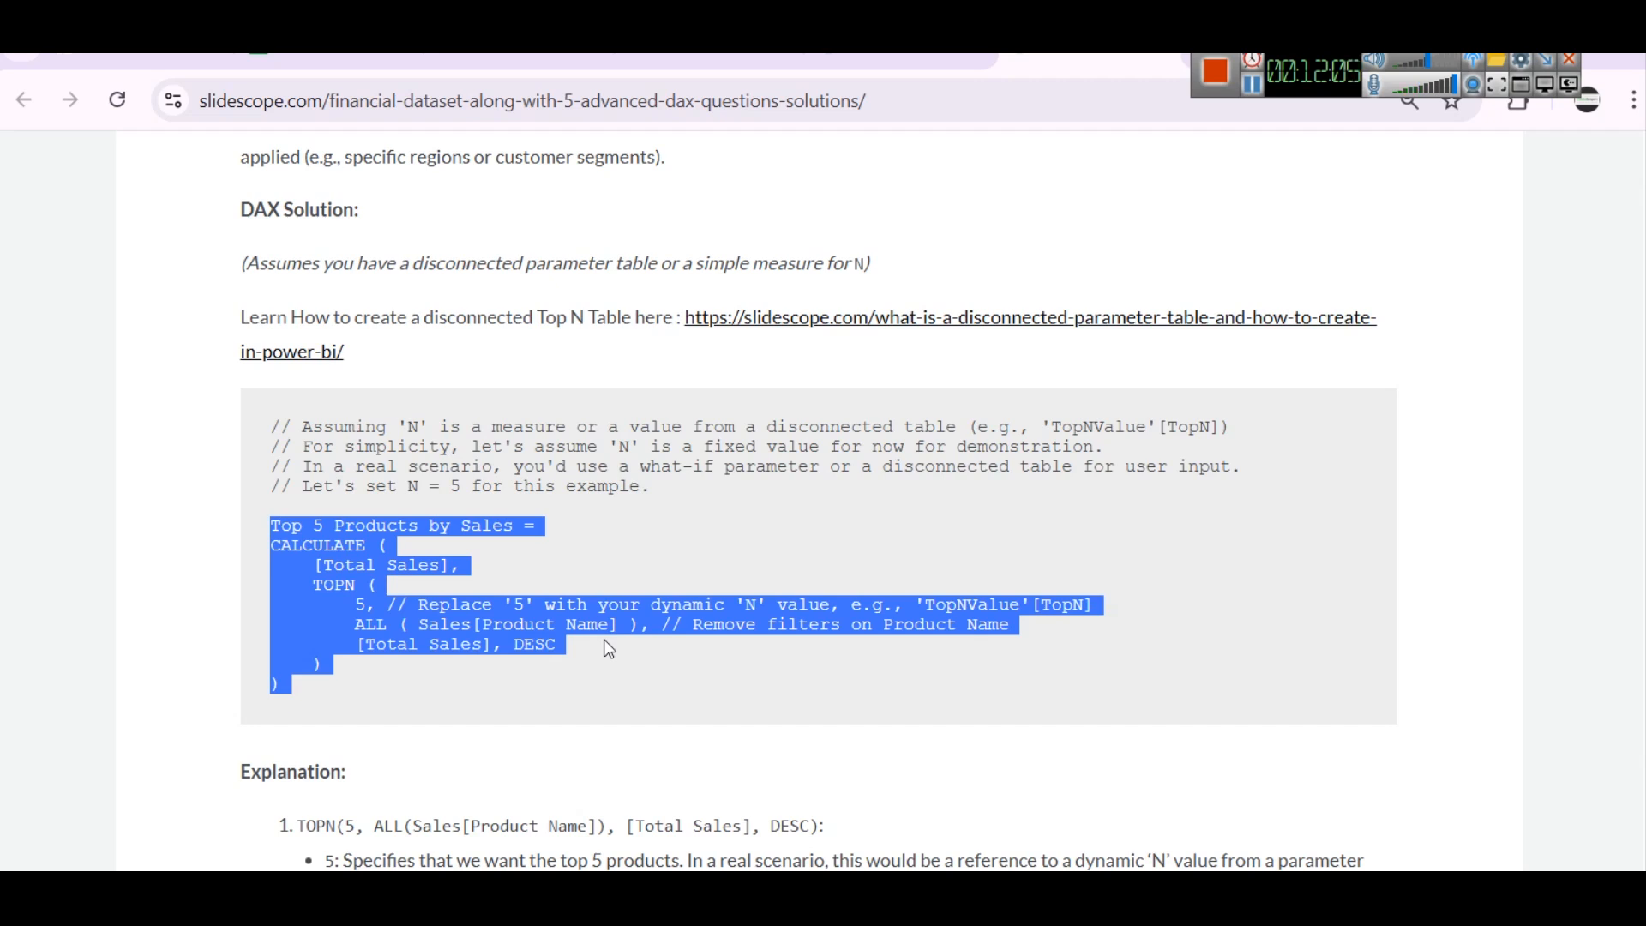
Switch to Power BI and insert the copied Top 5 Products by Sales formula as a new measure in the Sales table
key(alt+Tab)
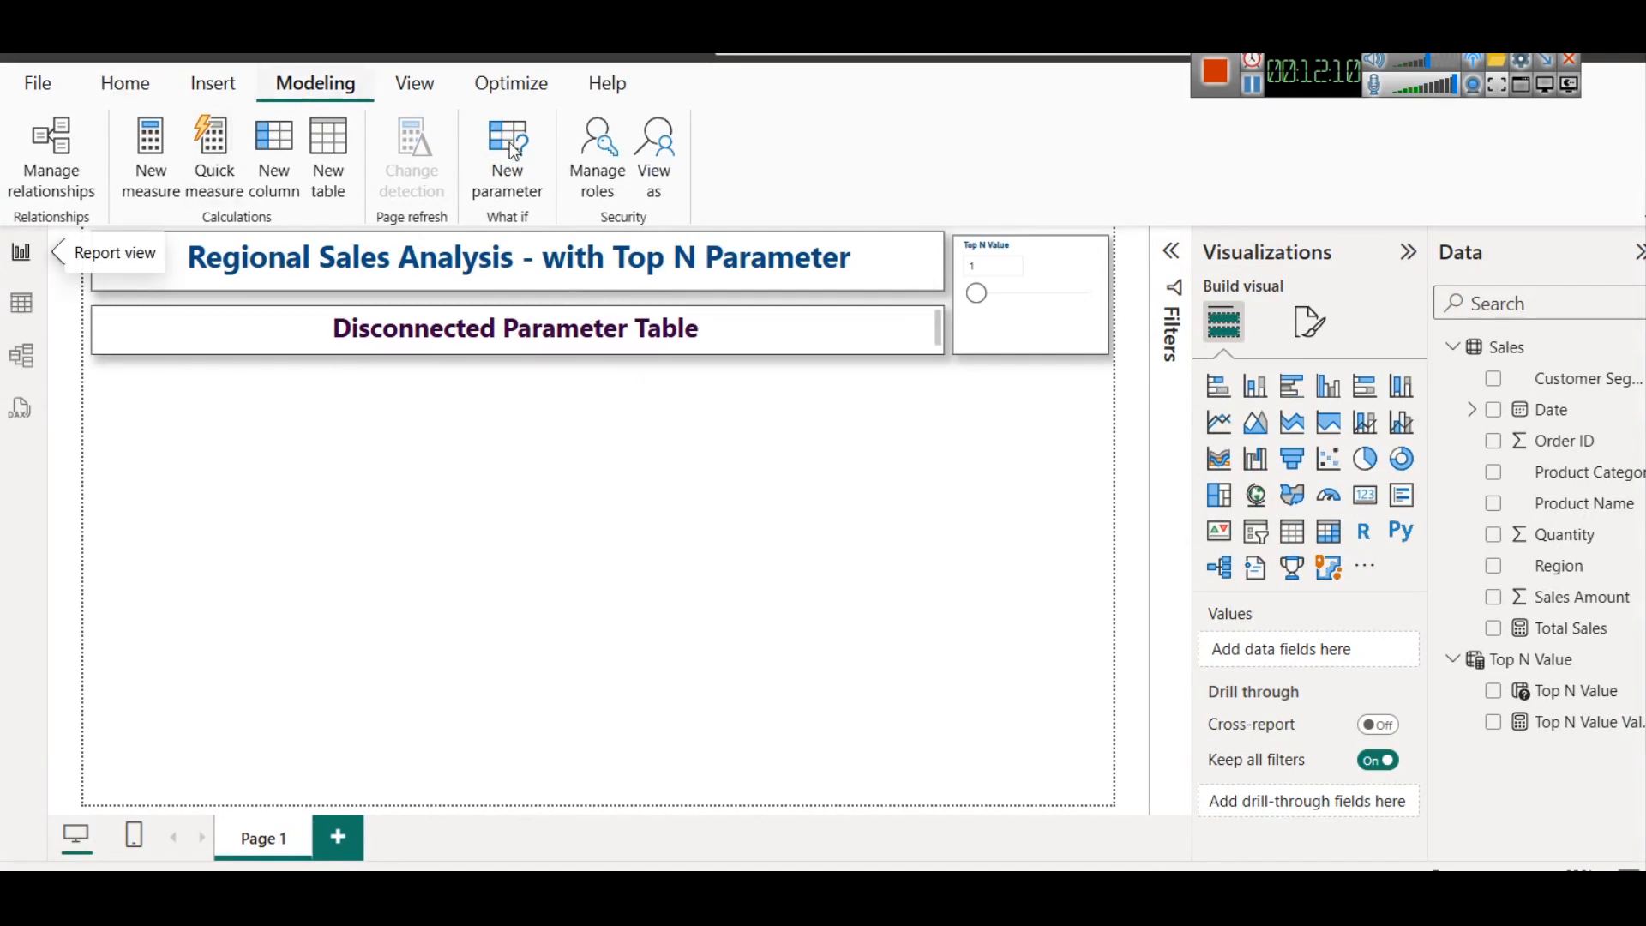
right_click(1510, 348)
click(1458, 395)
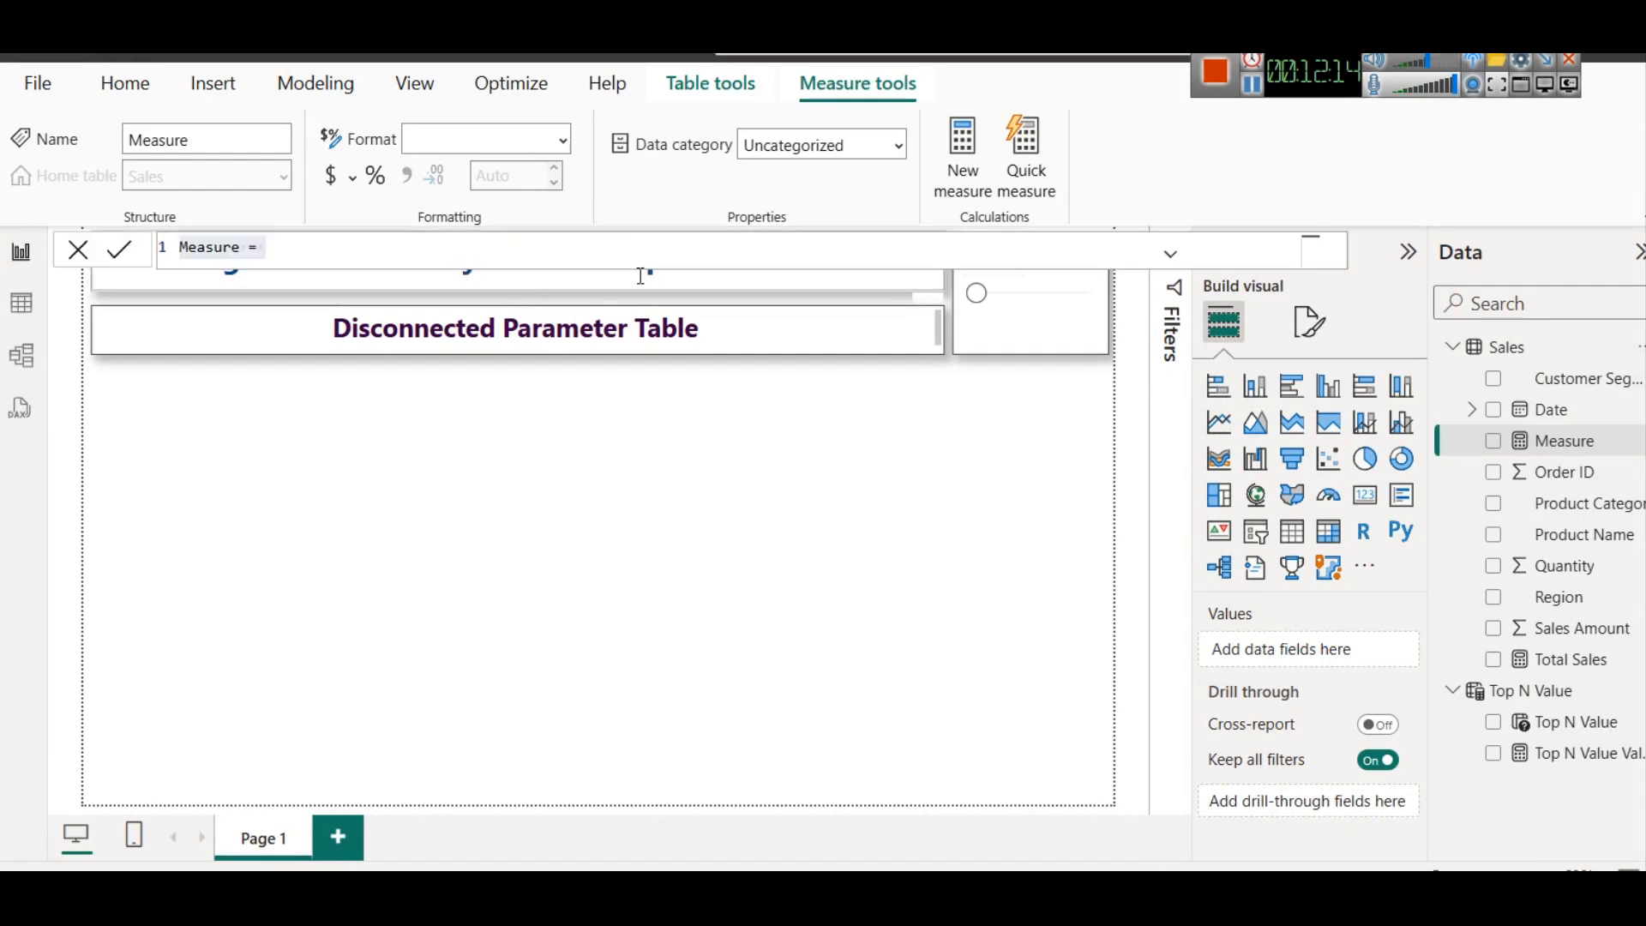
key(ctrl+v)
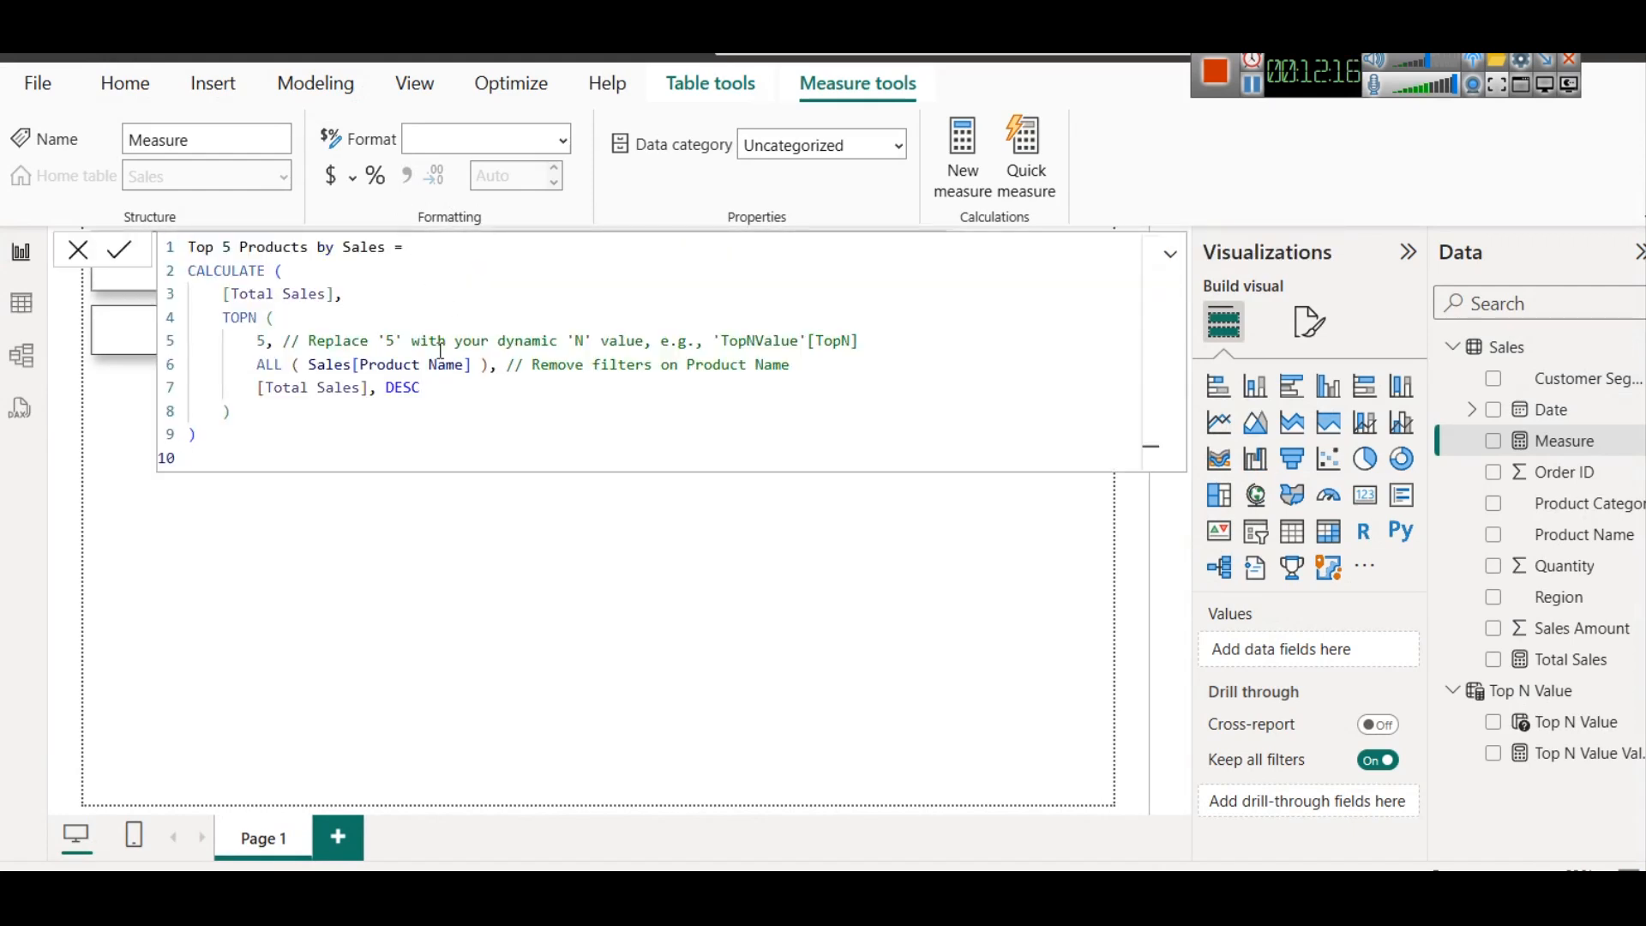
Re-enter the opening brackets after CALCULATE and TOPN, add a closing bracket at the end, and try to commit the measure
double_click(228, 271)
click(307, 273)
key(BackSpace)
text(()
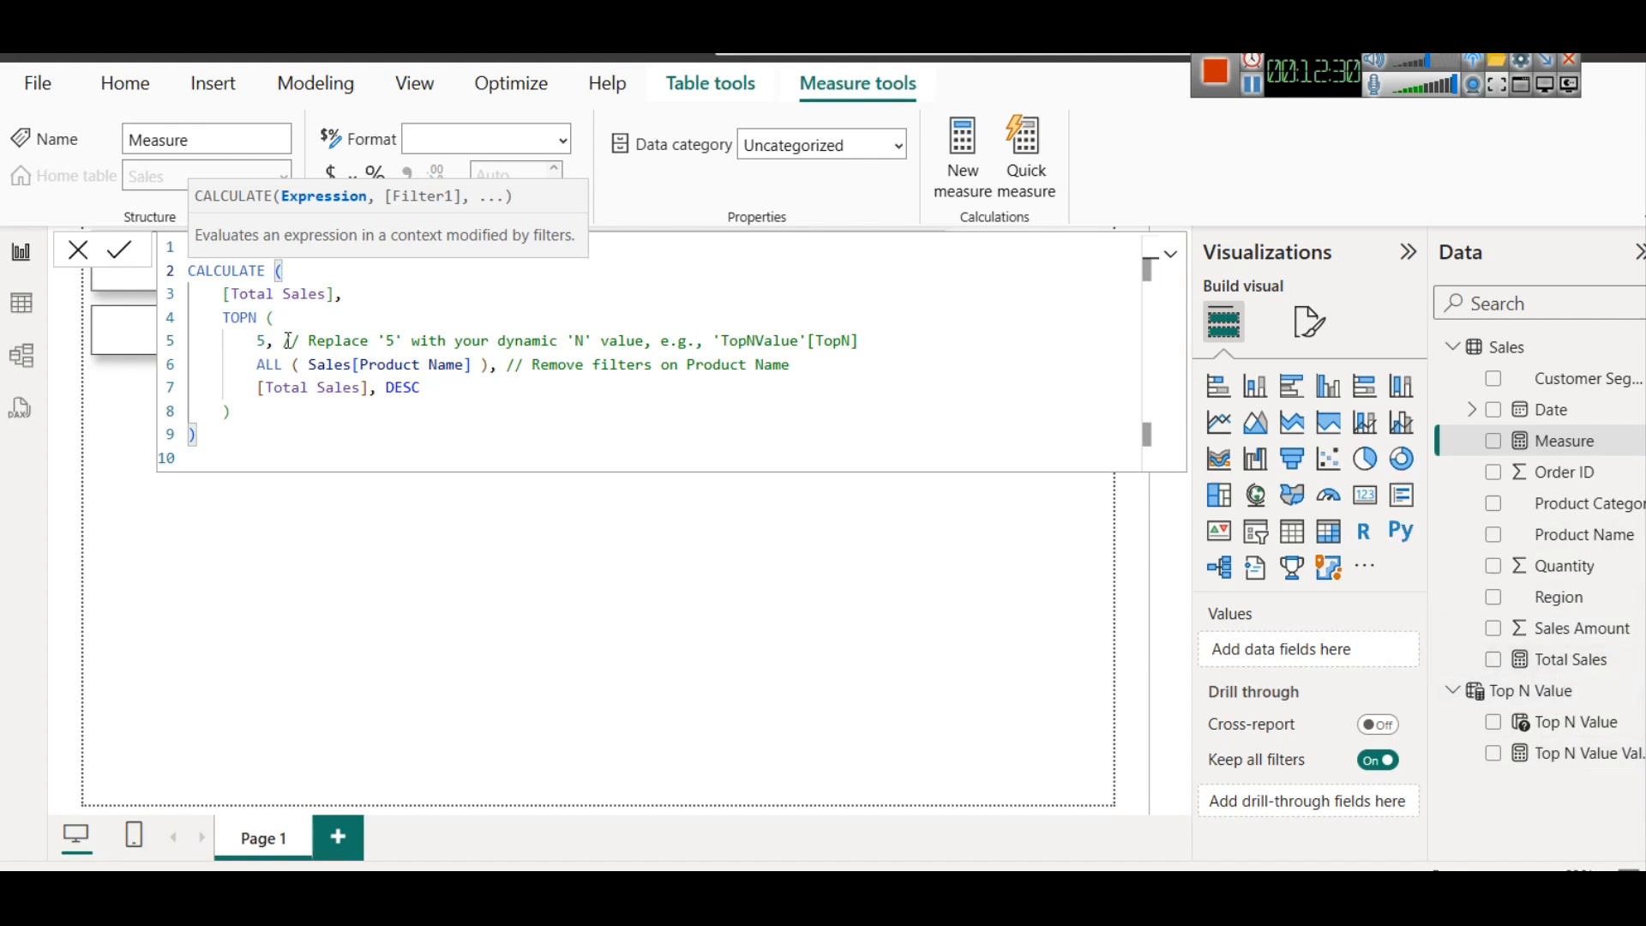
click(243, 317)
double_click(243, 318)
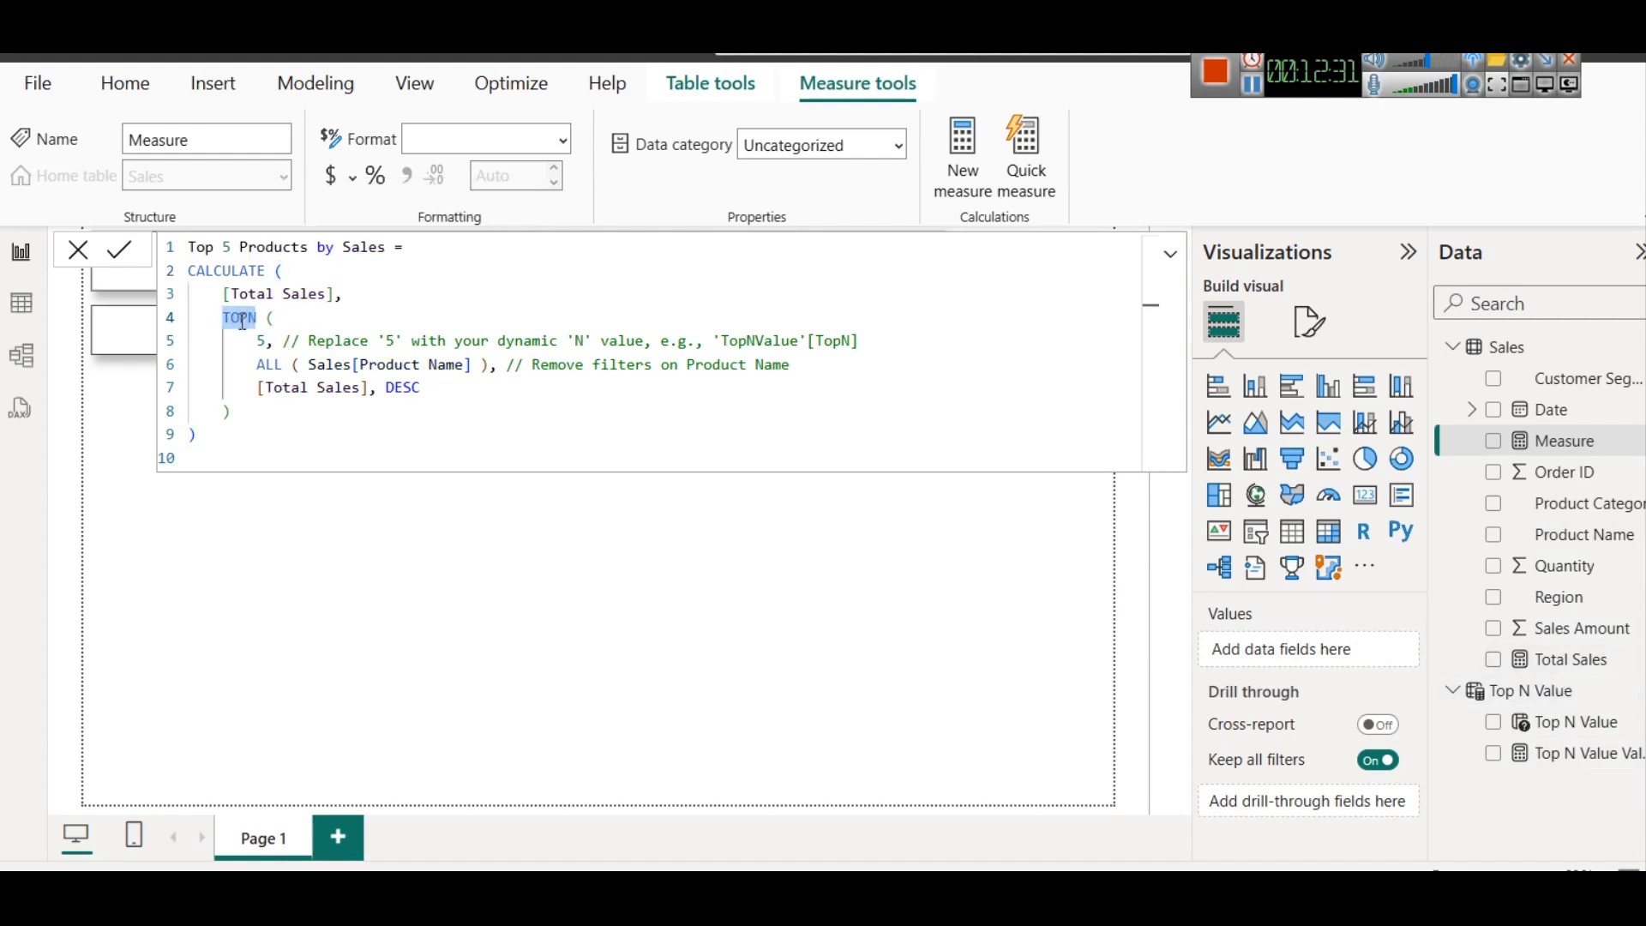
text(TOPN()
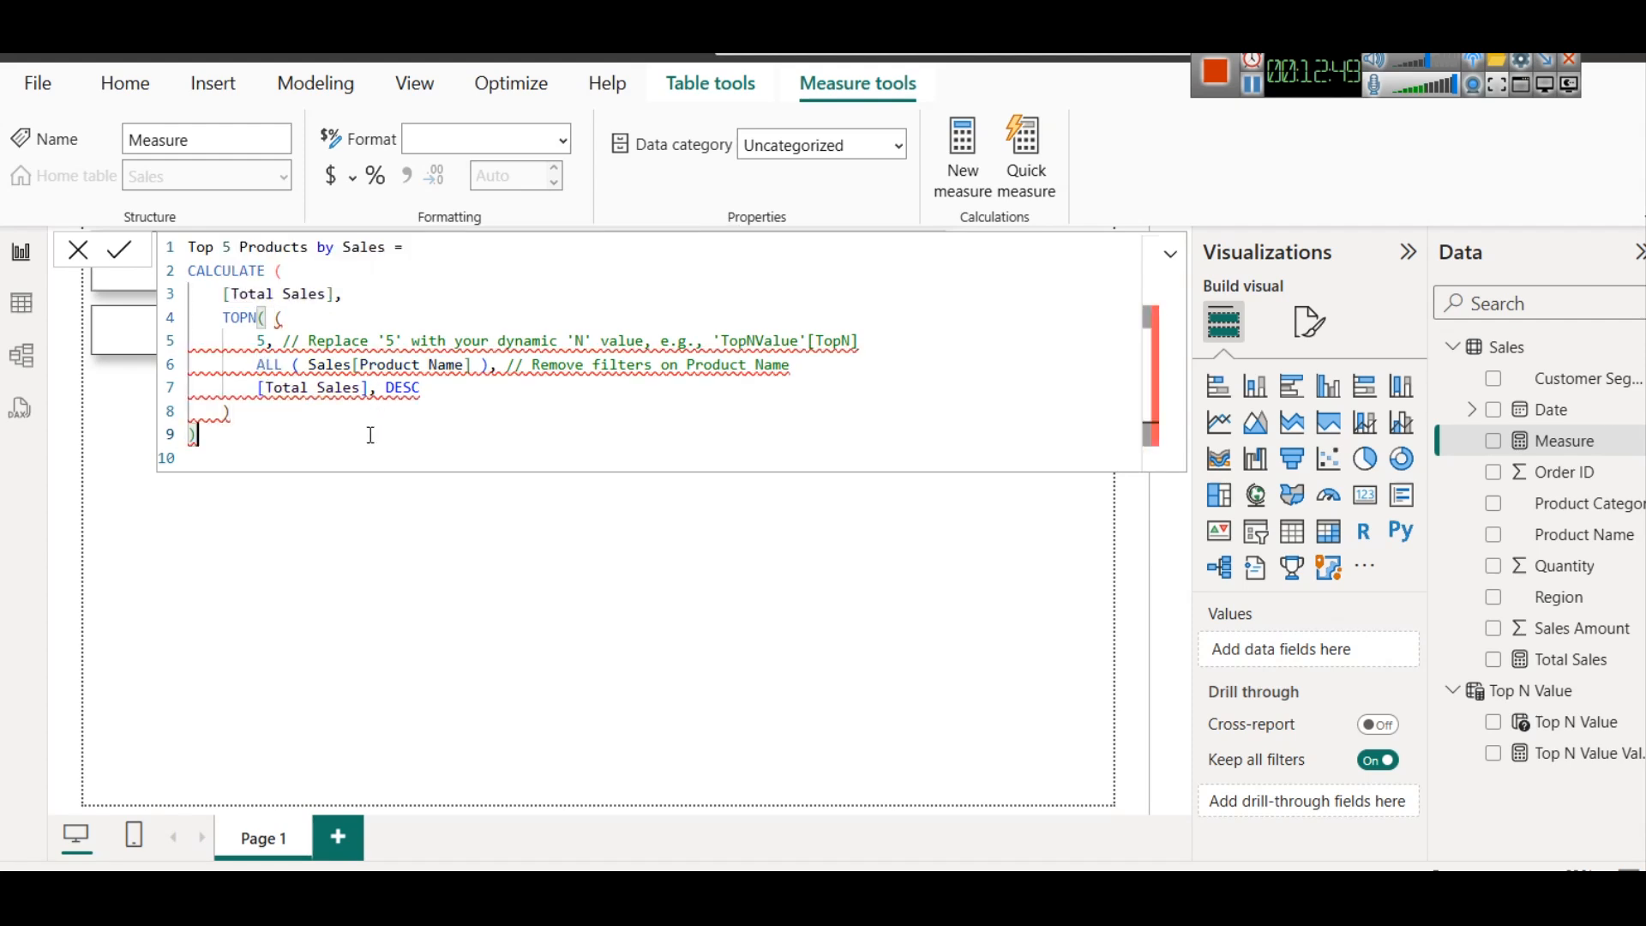
text())
key(Return)
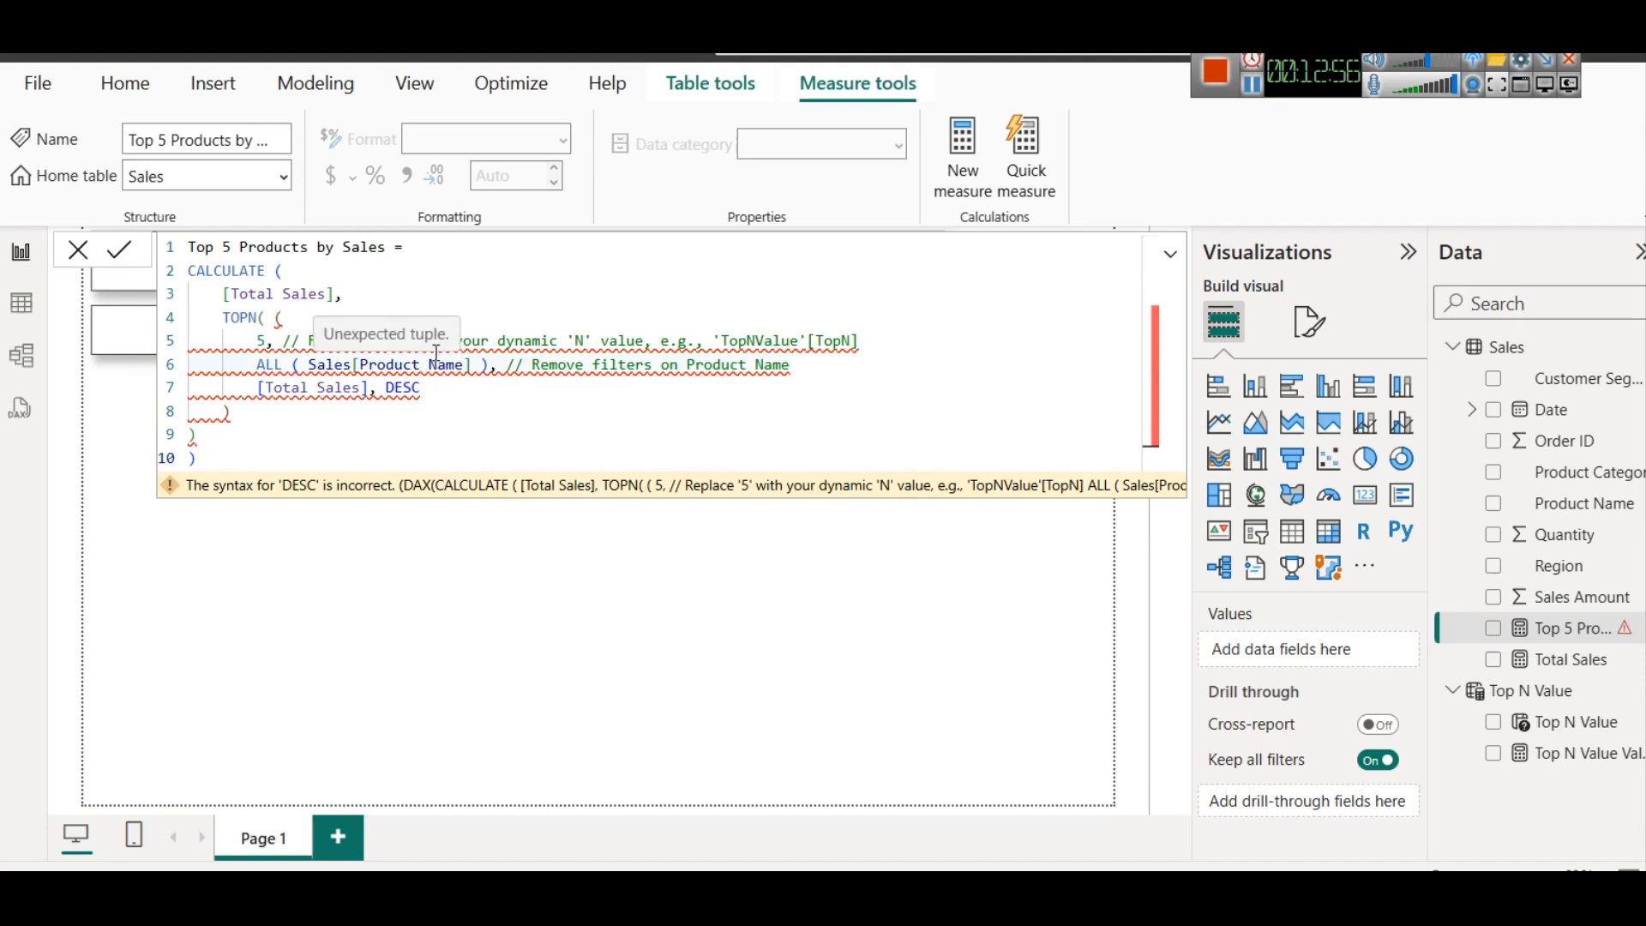
Clear the formula and delete the Top 5 Products by Sales measure from the Sales table
key(ctrl+a)
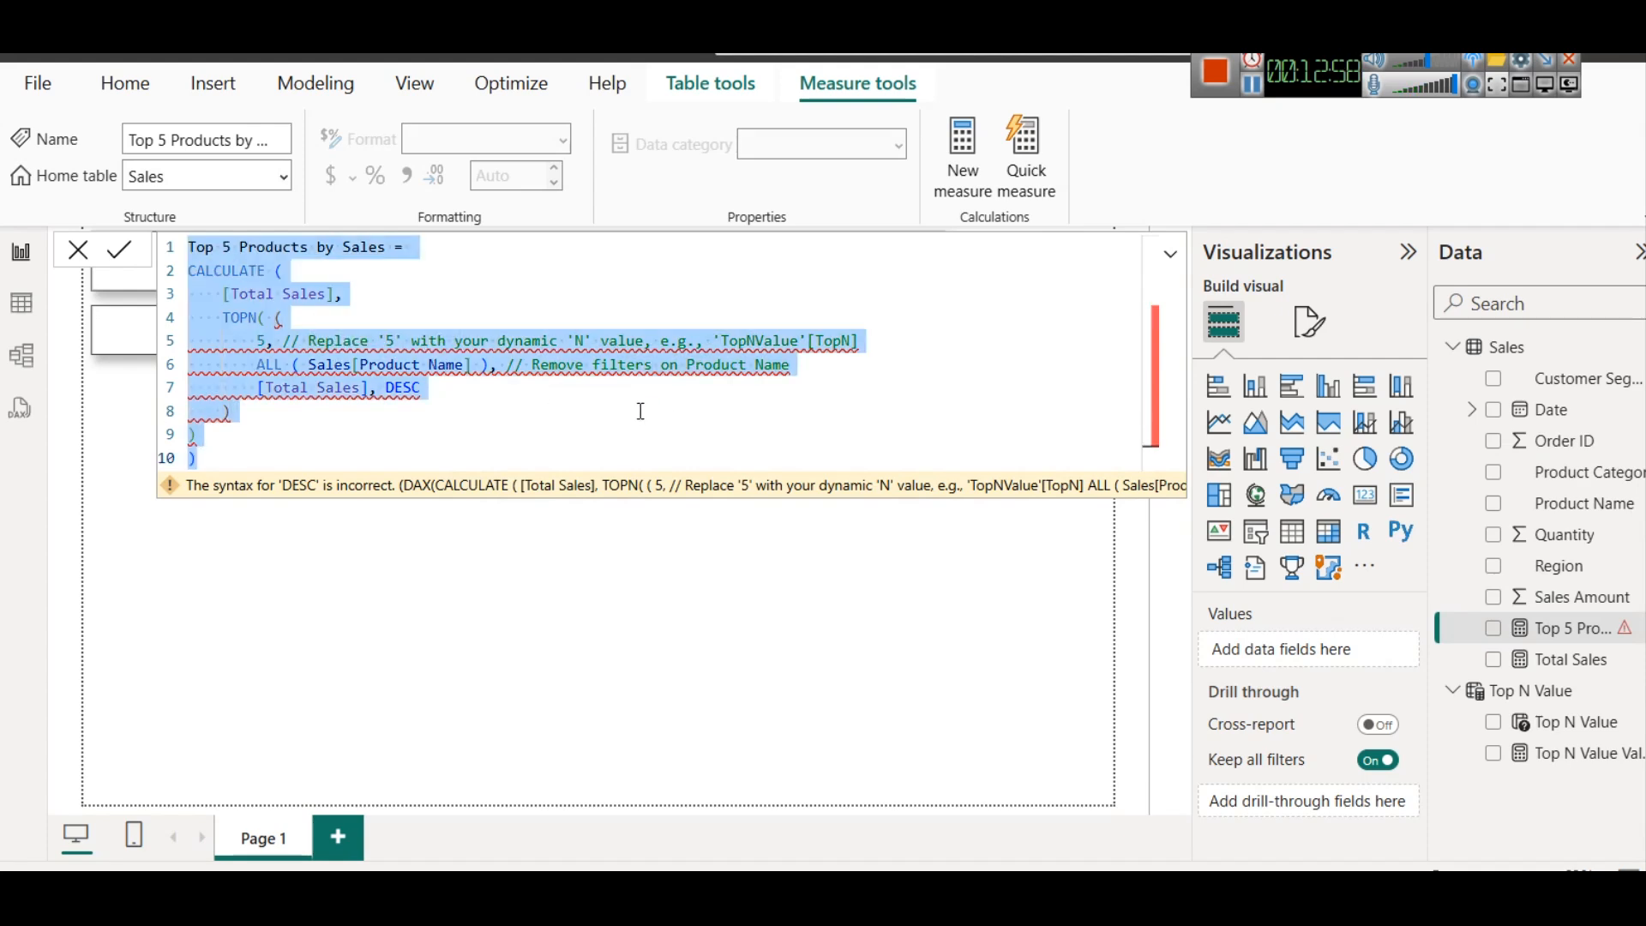
key(BackSpace)
key(Return)
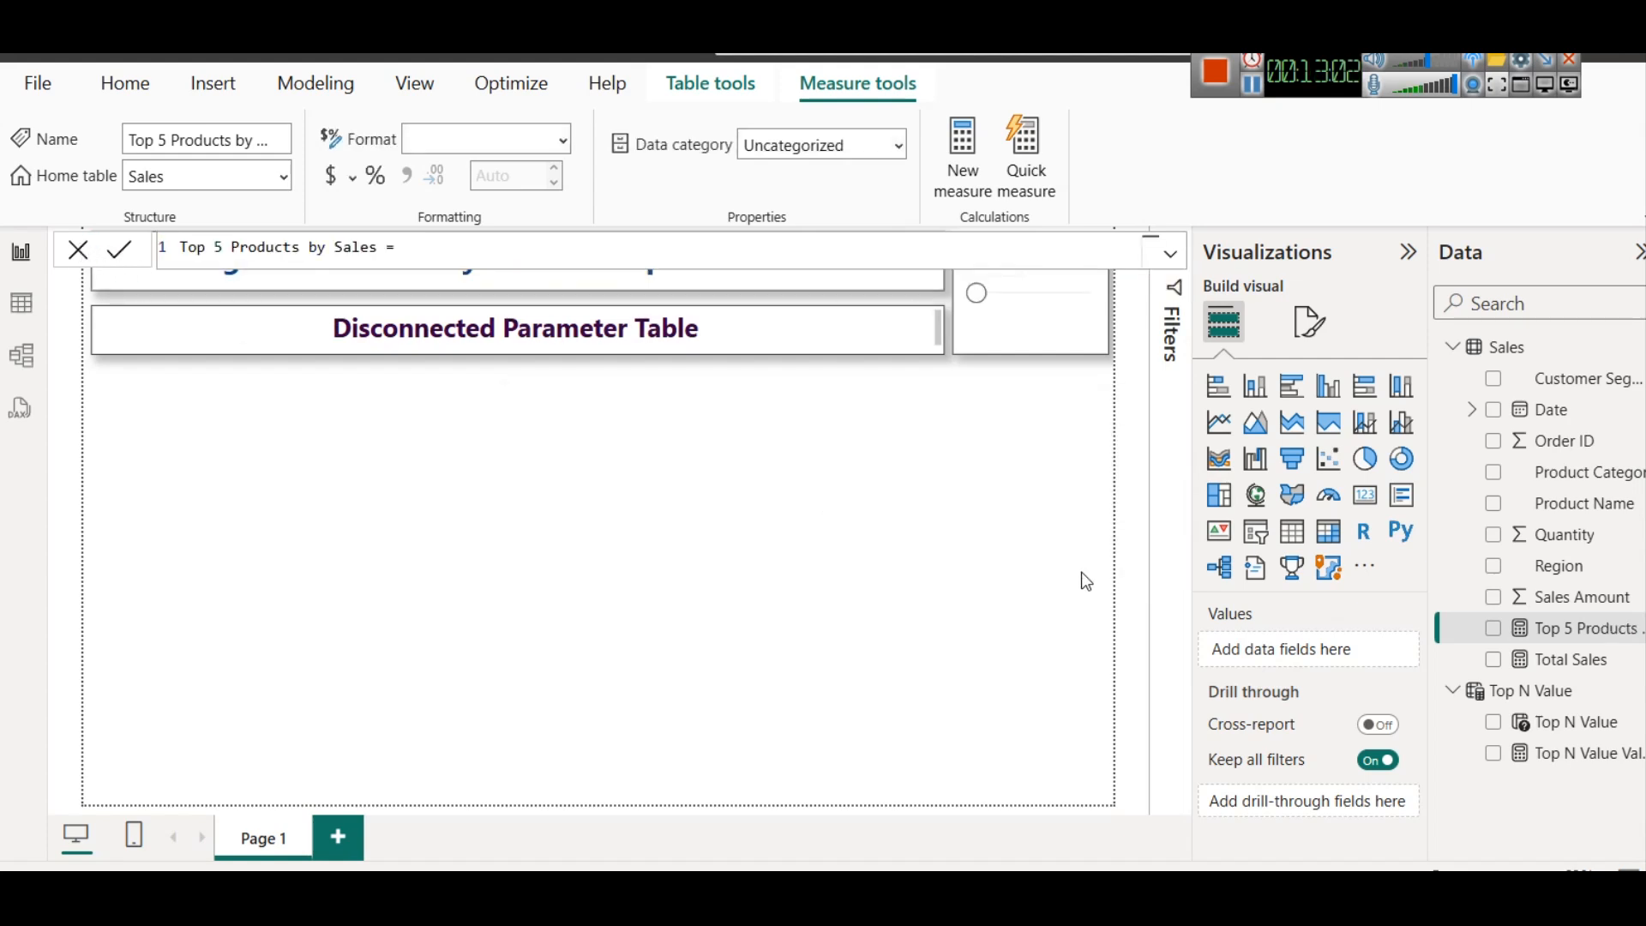
right_click(1587, 627)
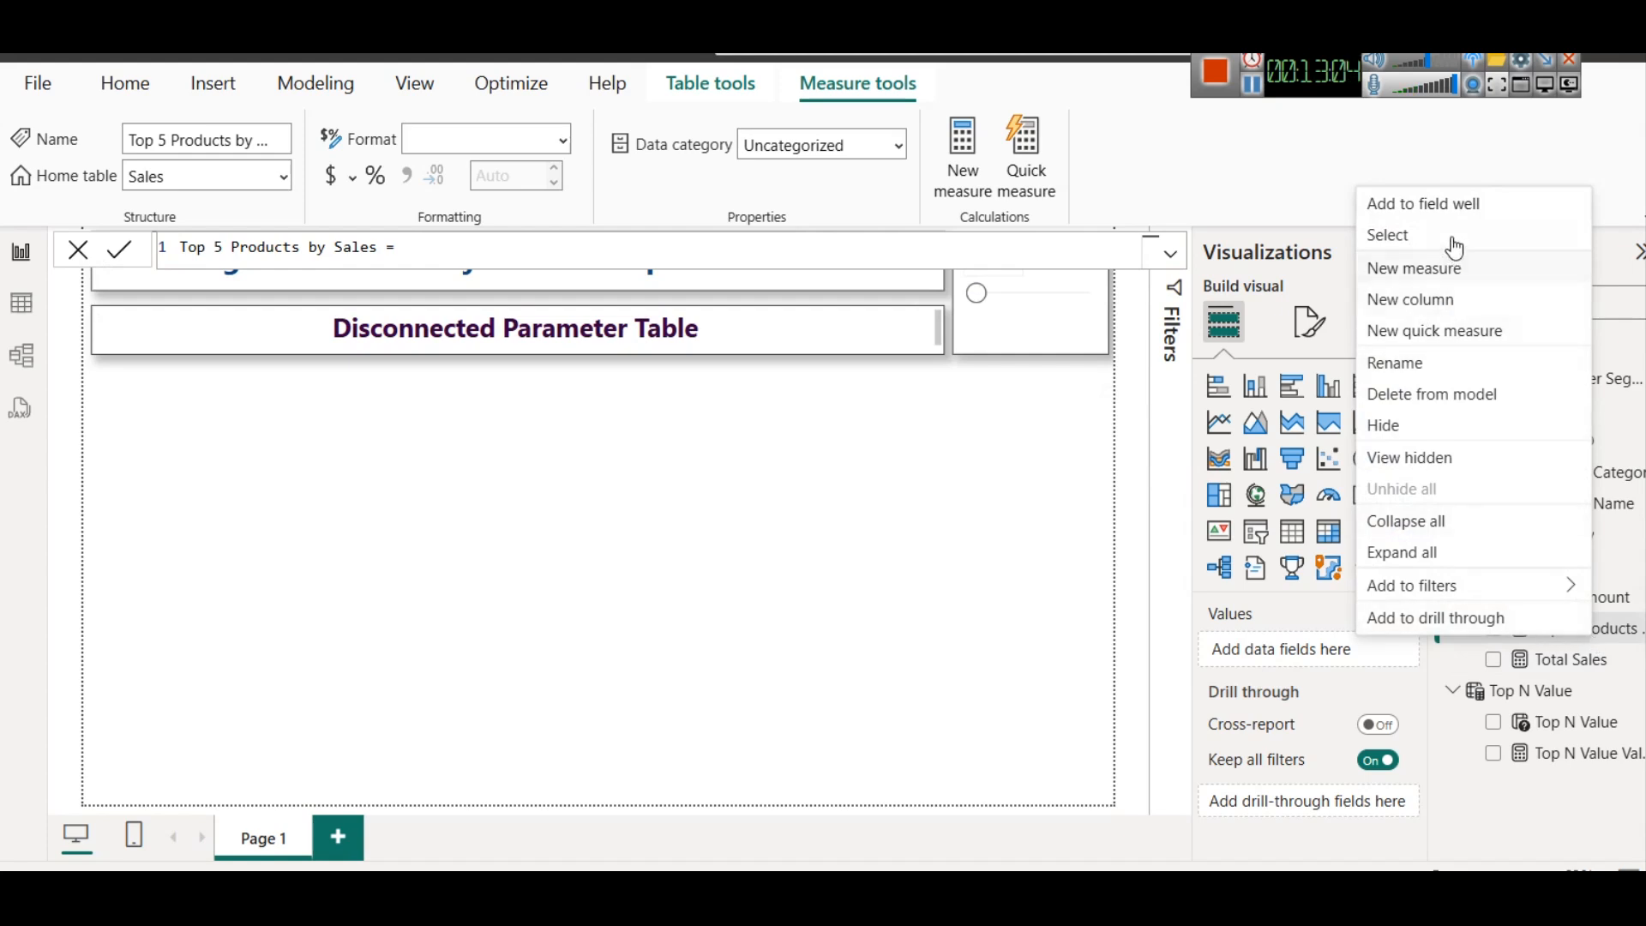
click(1427, 393)
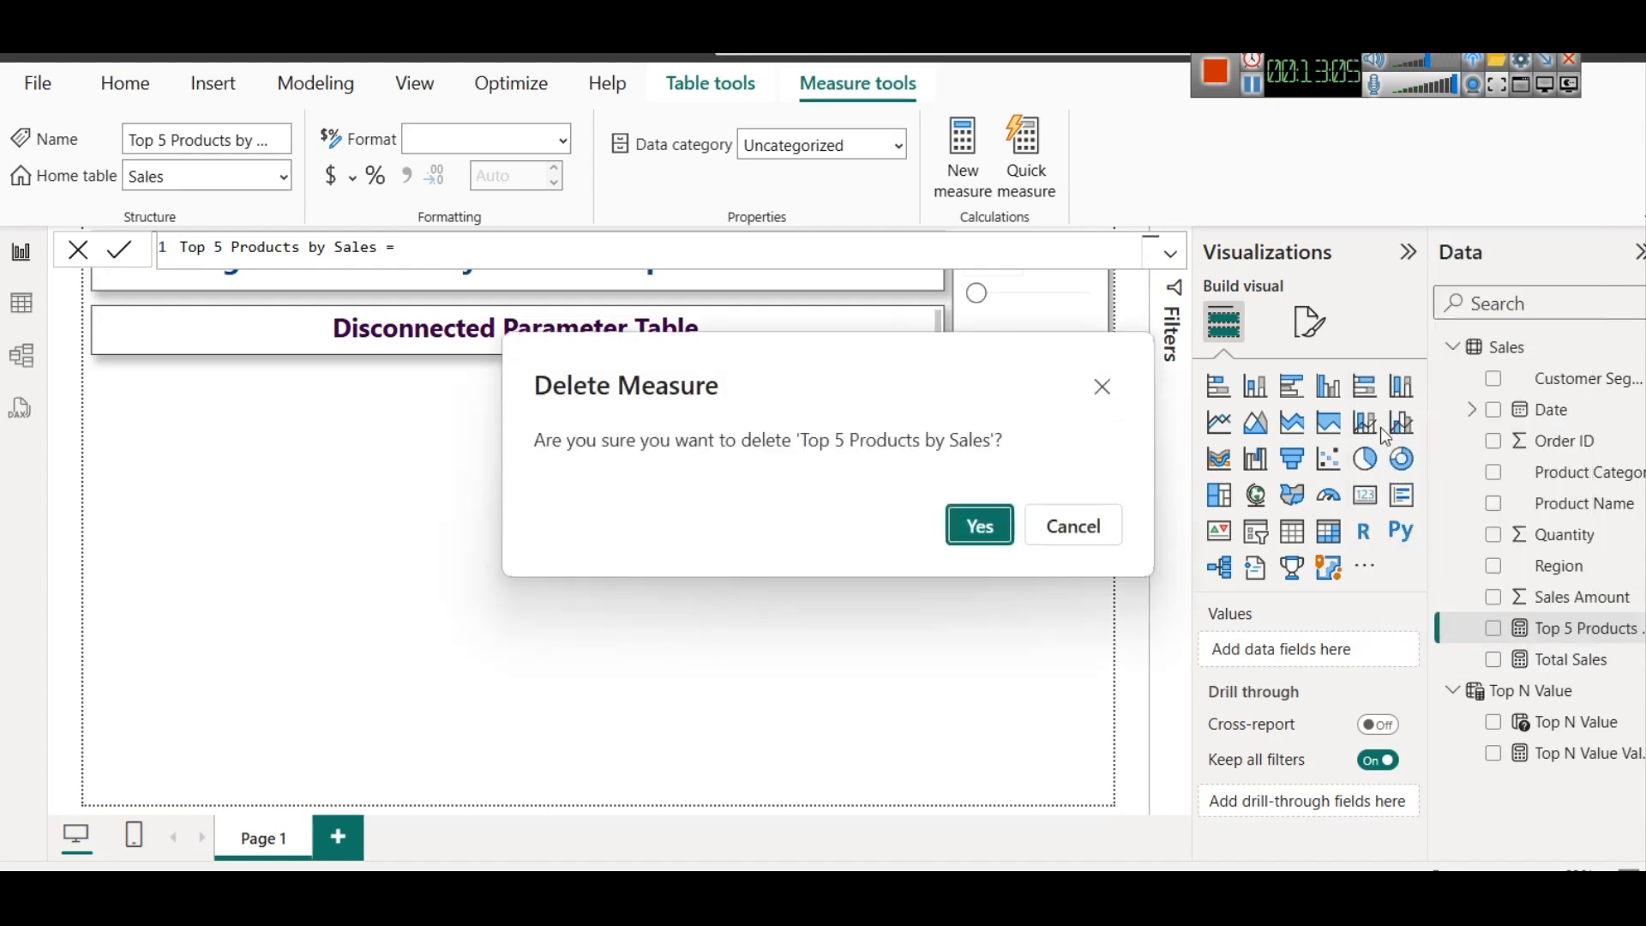
click(979, 525)
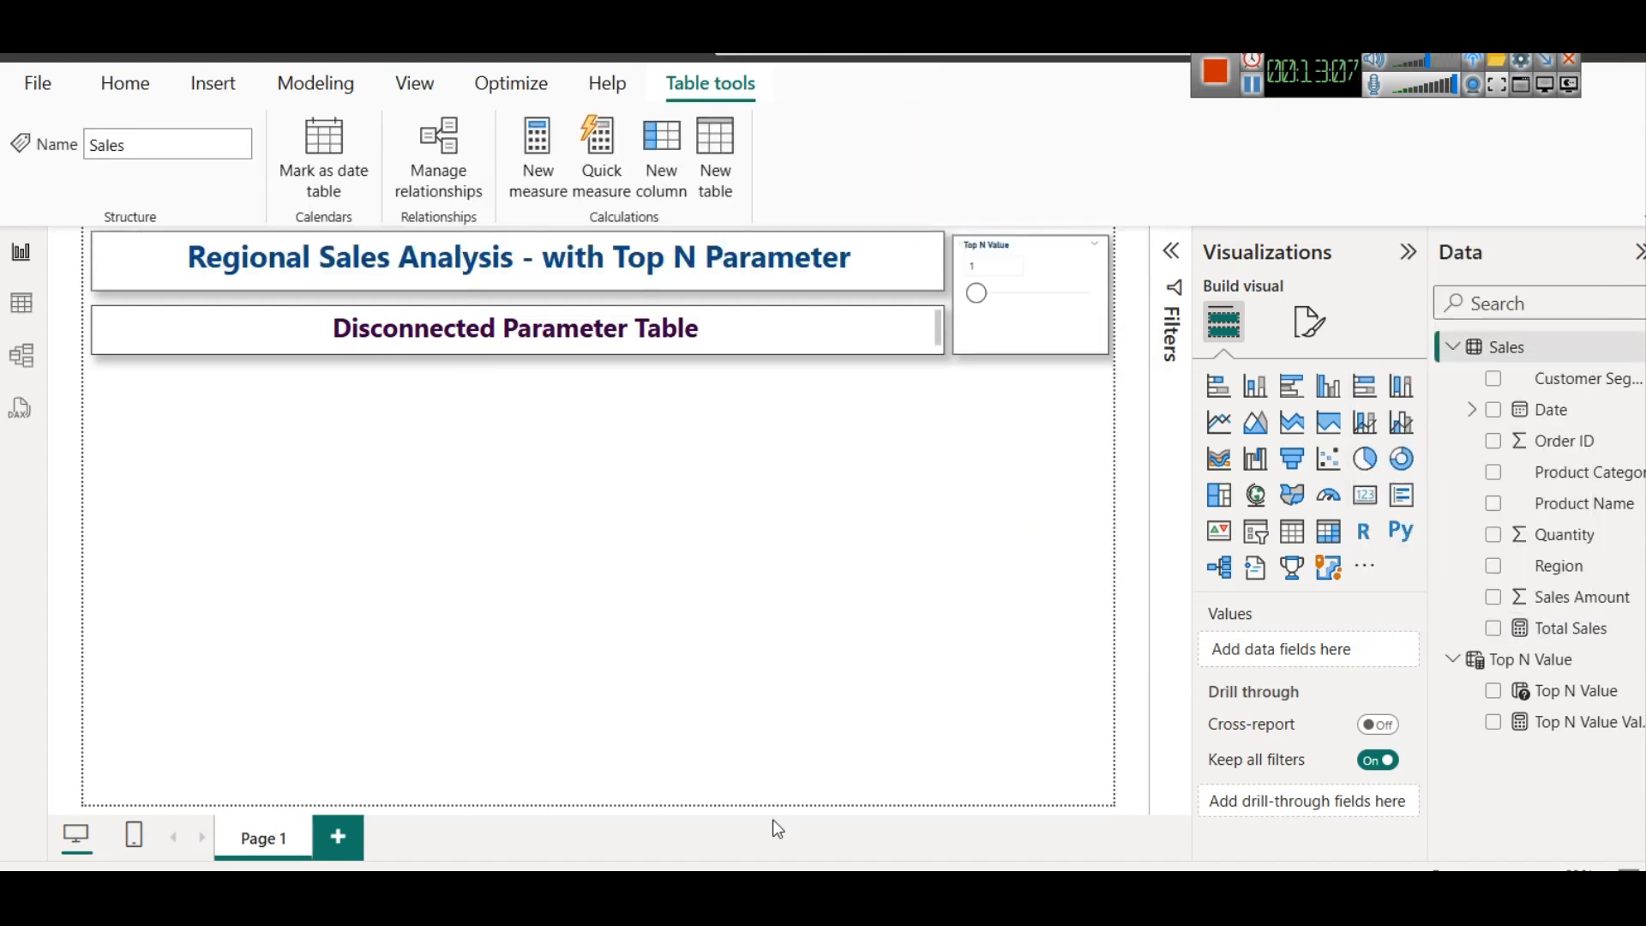
Switch to the browser article on the disconnected parameter table and copy the modified Top N Products by Sales (Dynamic) formula
mouse_move(960, 896)
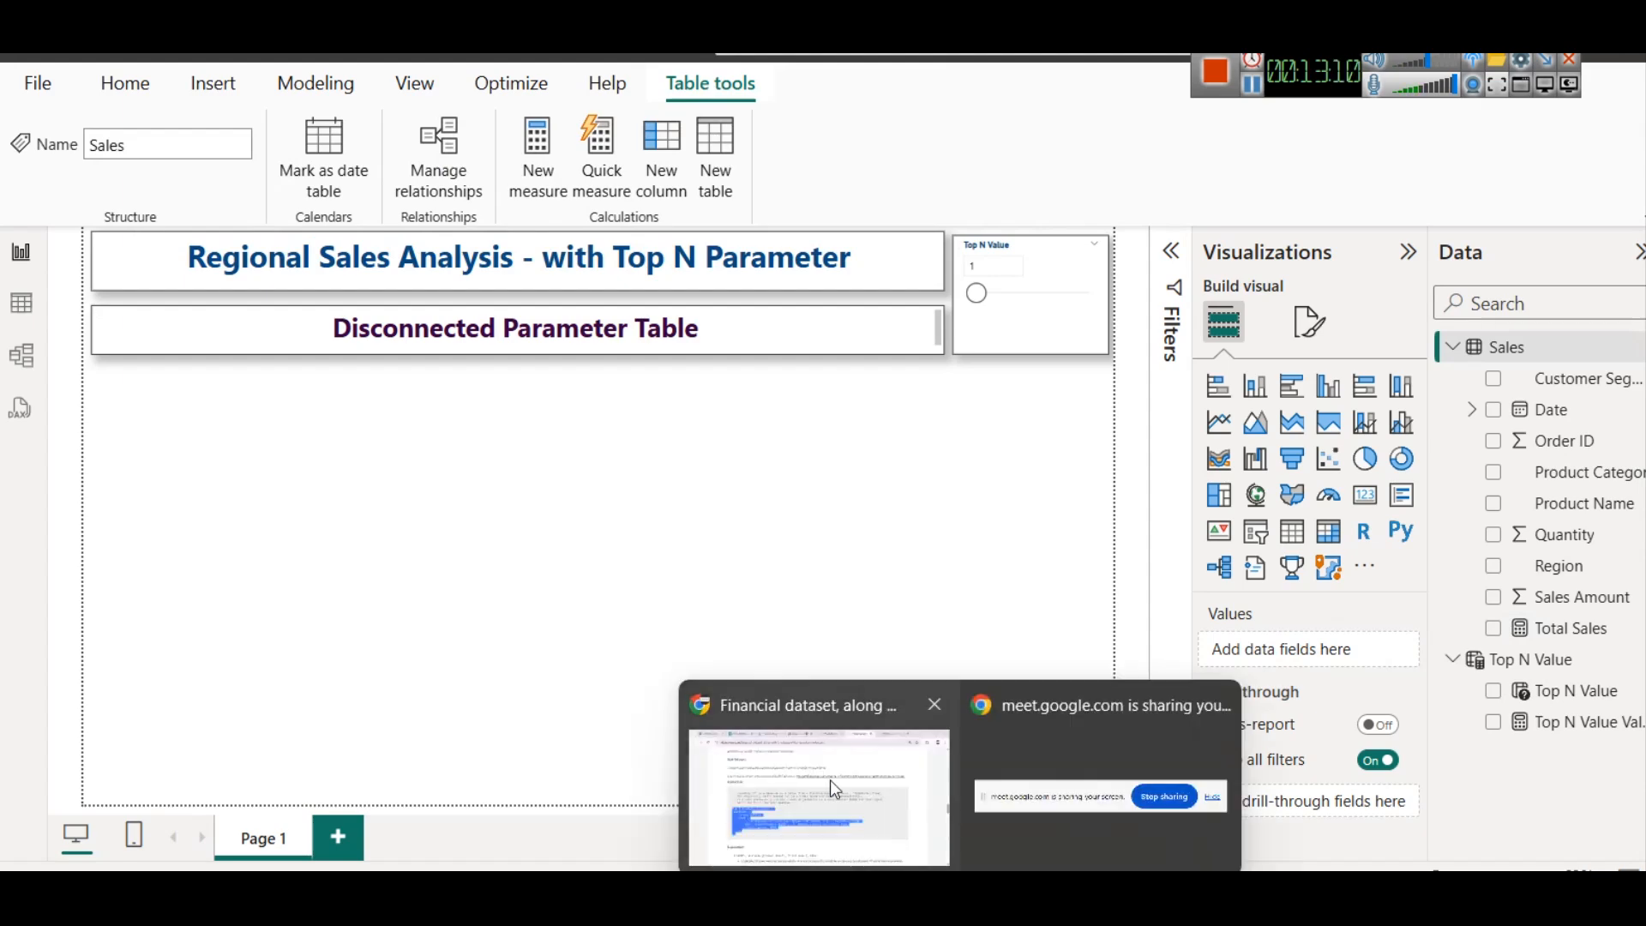
click(830, 785)
scroll(828, 782, down, 3)
scroll(522, 617, up, 5)
click(253, 610)
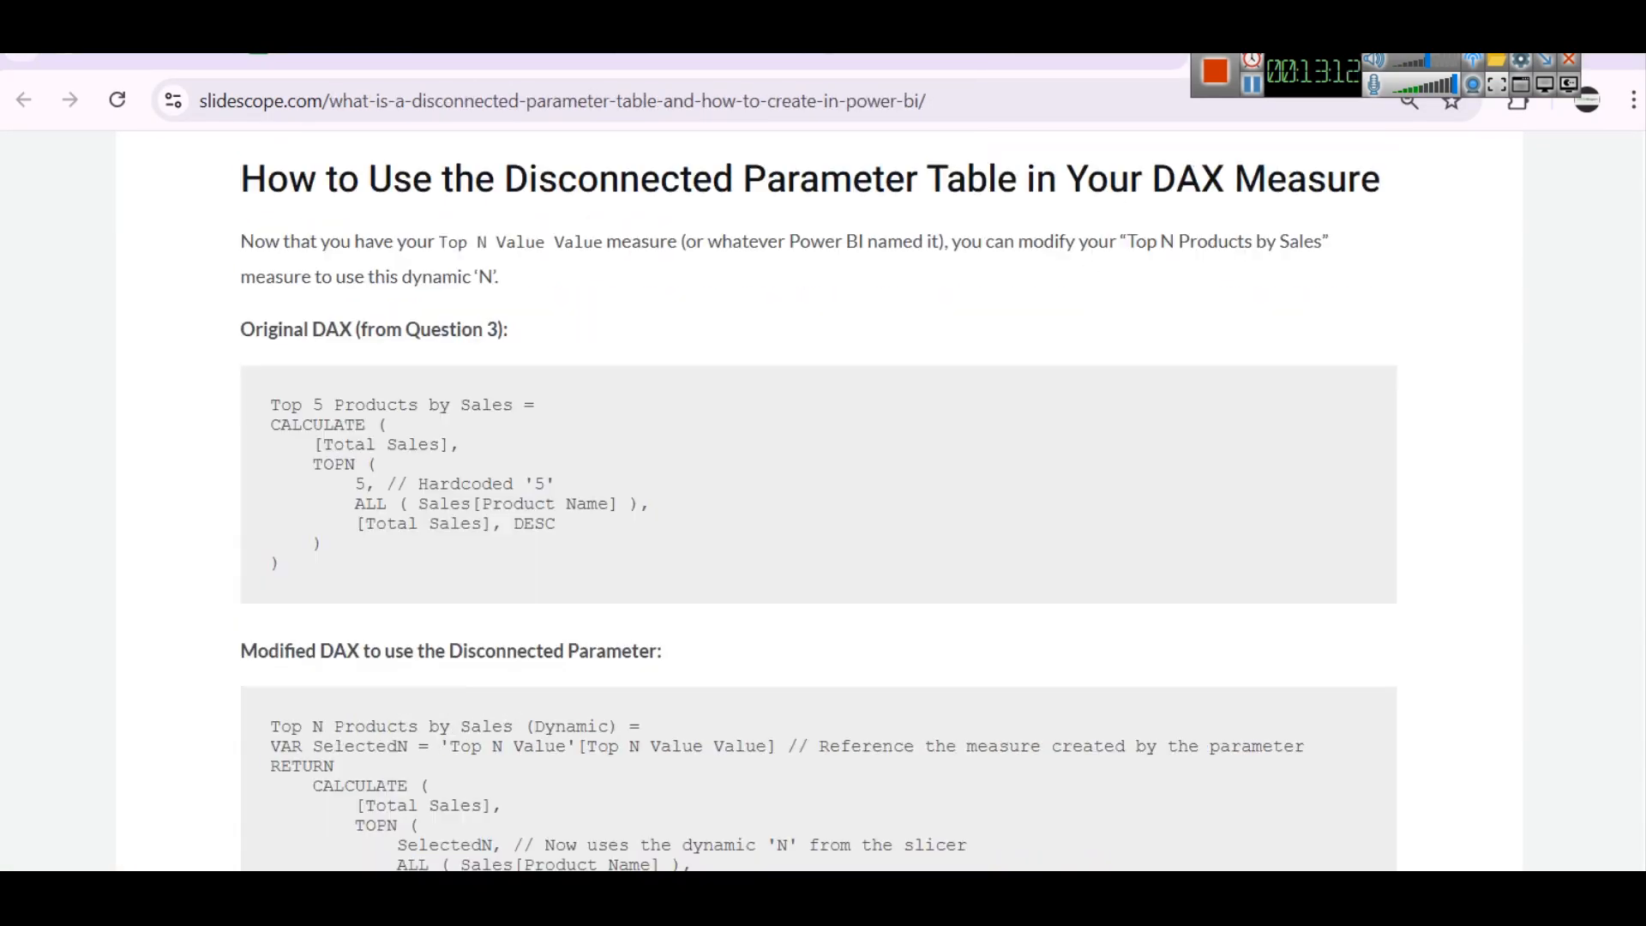
scroll(244, 606, down, 5)
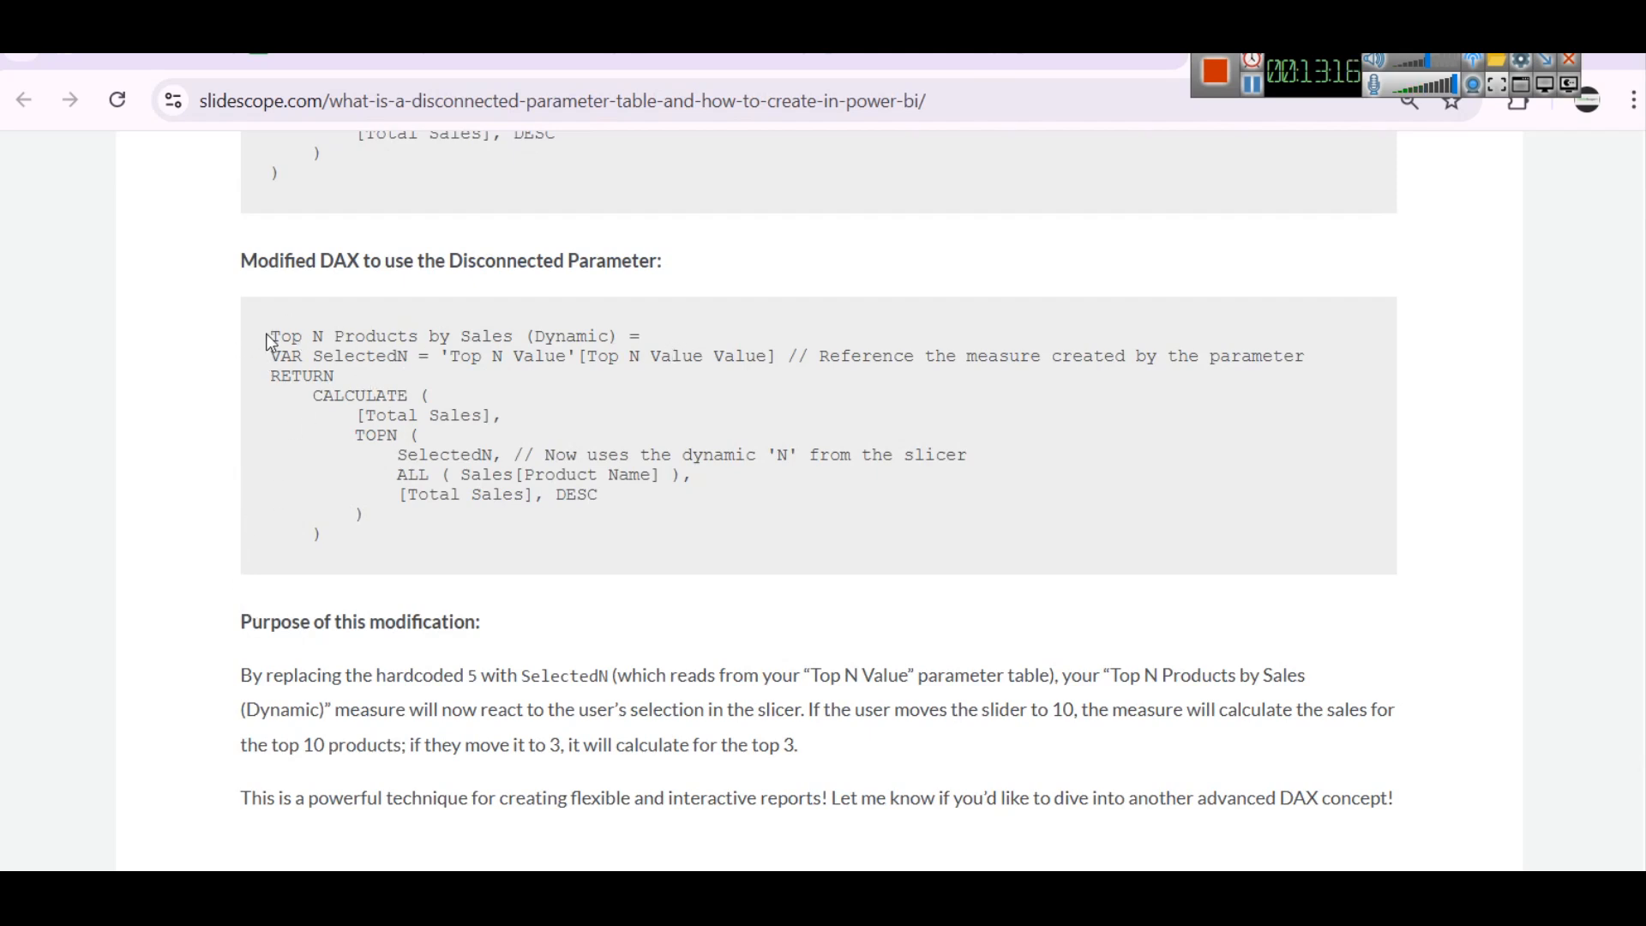
drag(269, 337, 455, 562)
key(ctrl+c)
Switch to Power BI and create a measure in the Sales table from the copied Top N Products by Sales (Dynamic) formula
click(1131, 896)
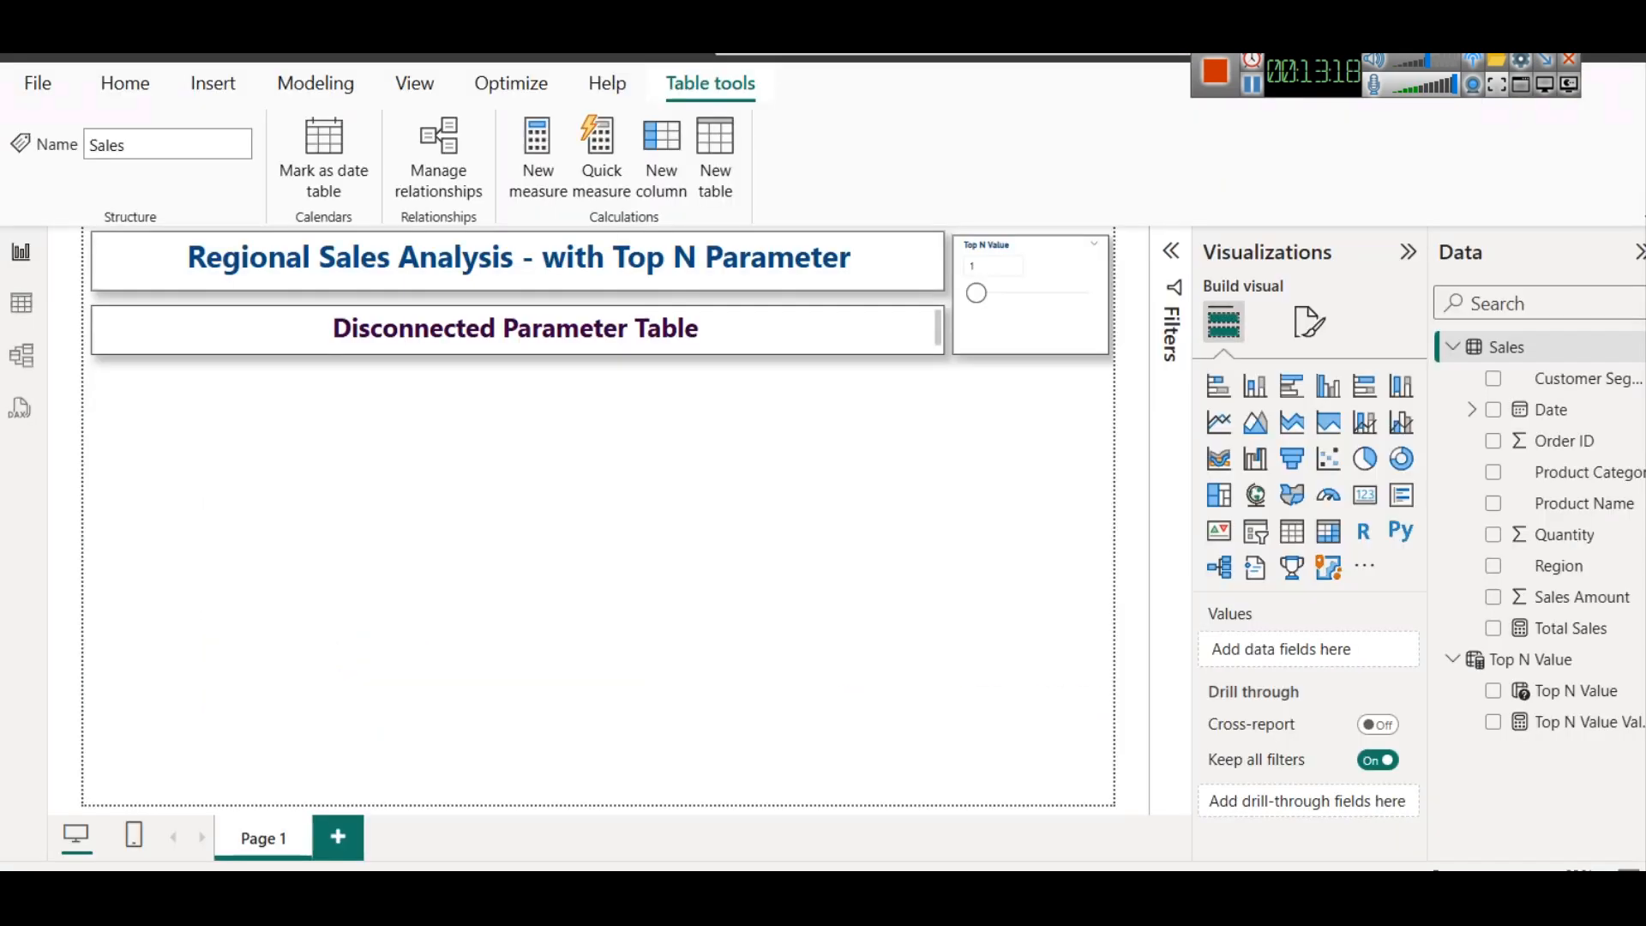
right_click(1501, 347)
click(1370, 394)
key(ctrl+v)
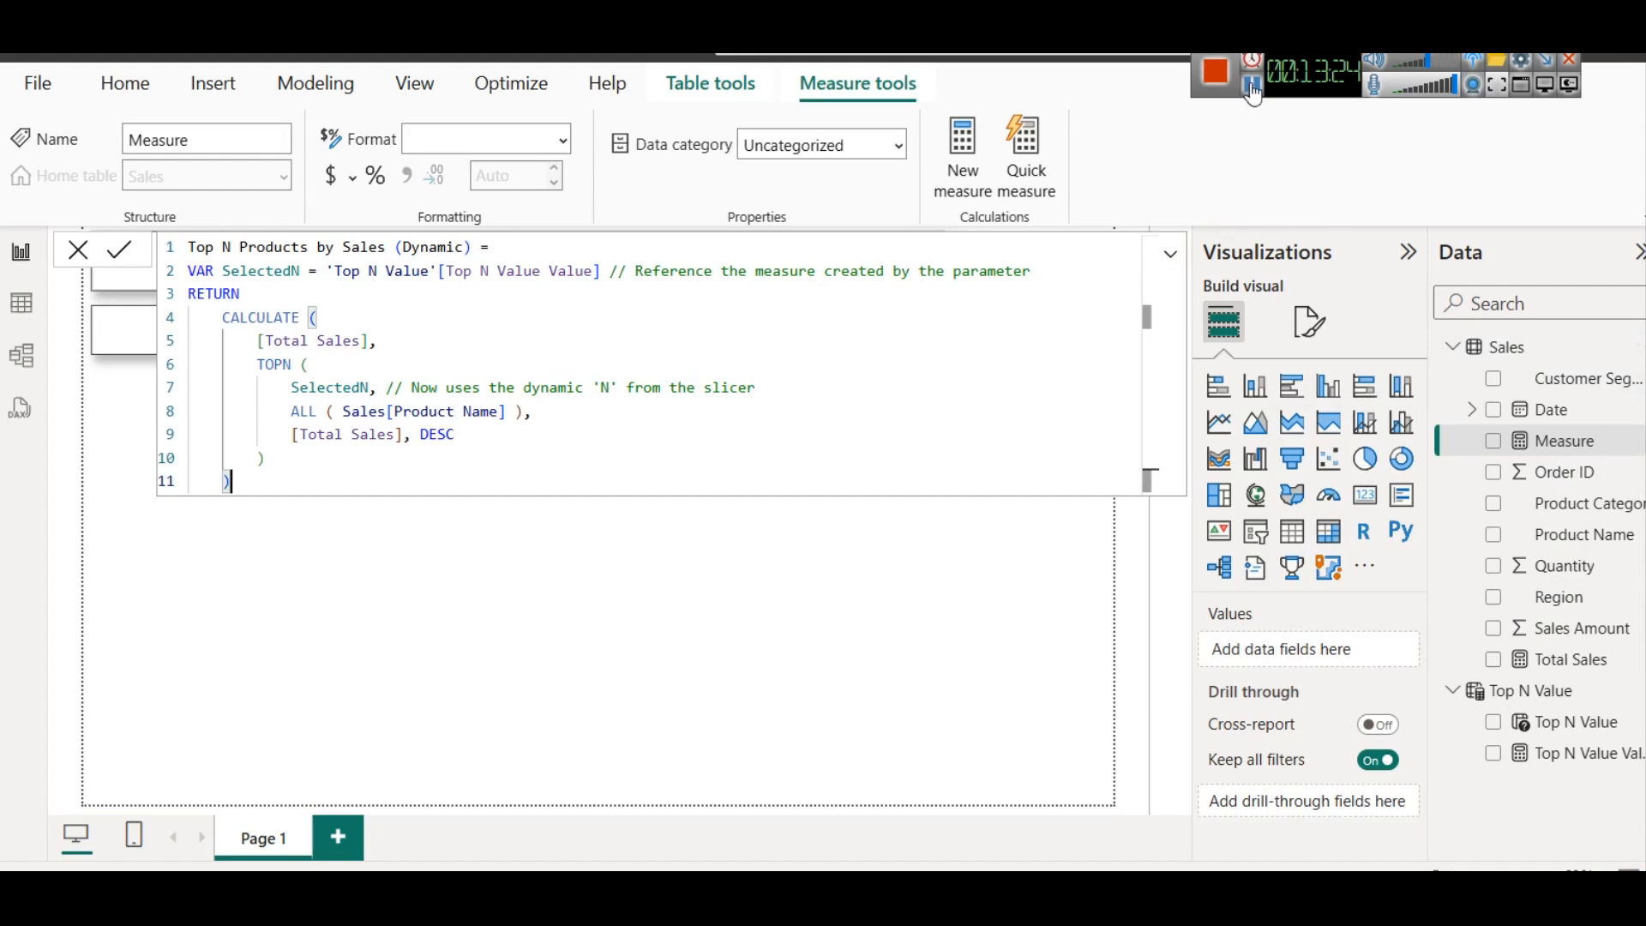
key(Return)
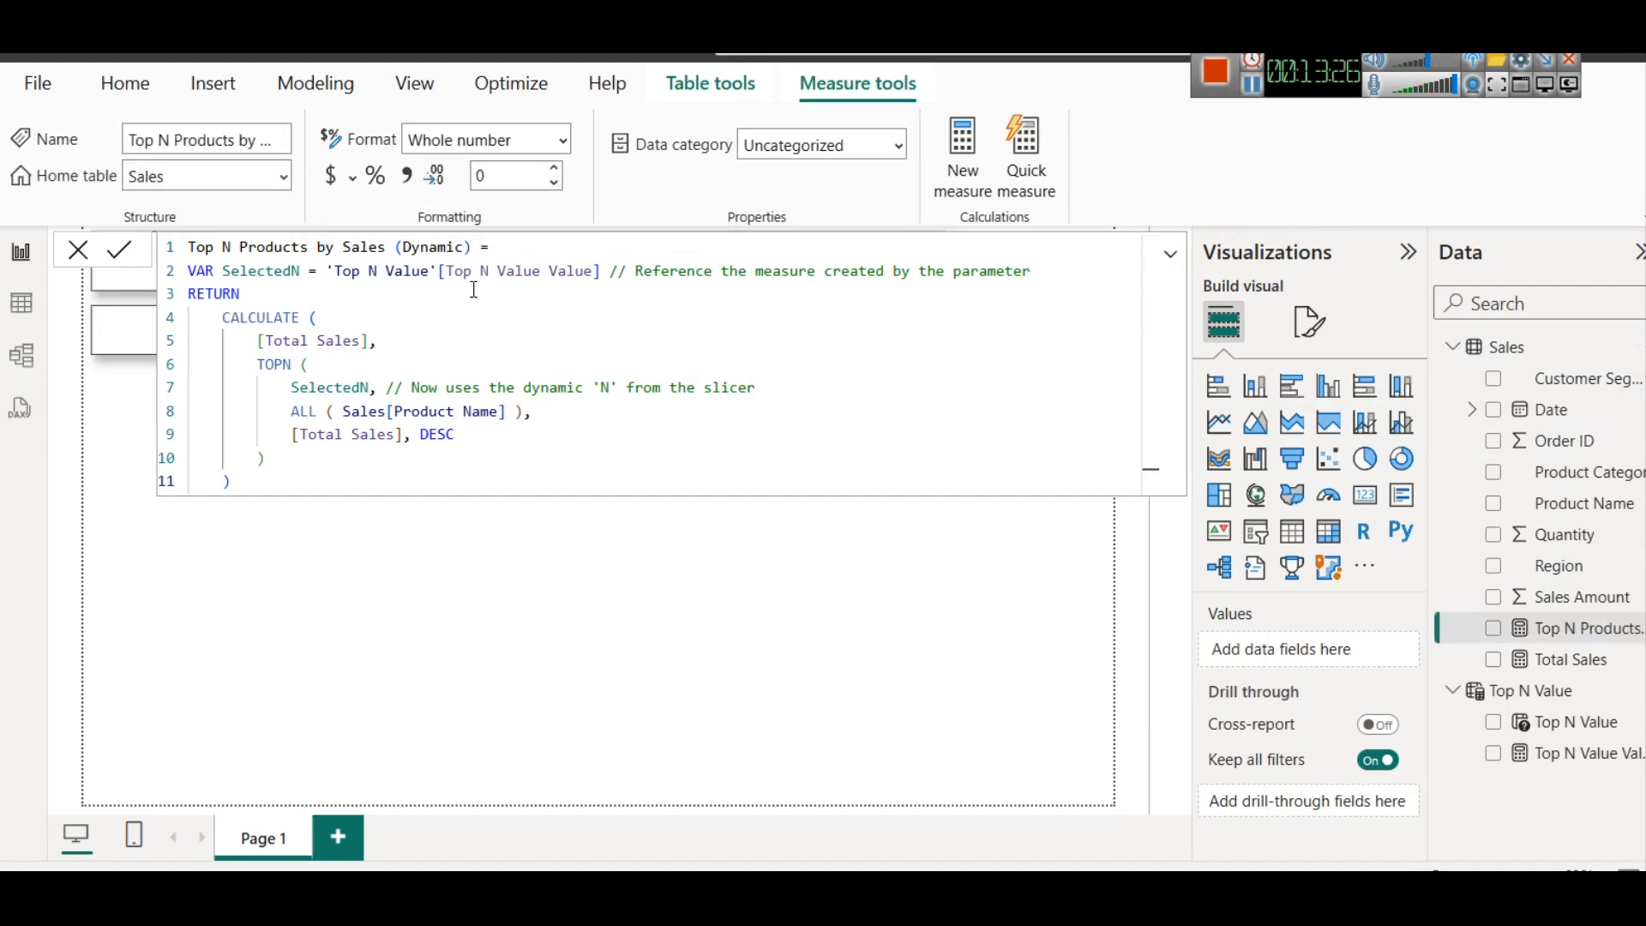
Examine the VAR keyword, the SelectedN variable and its use inside TOPN in the new measure's formula
double_click(199, 268)
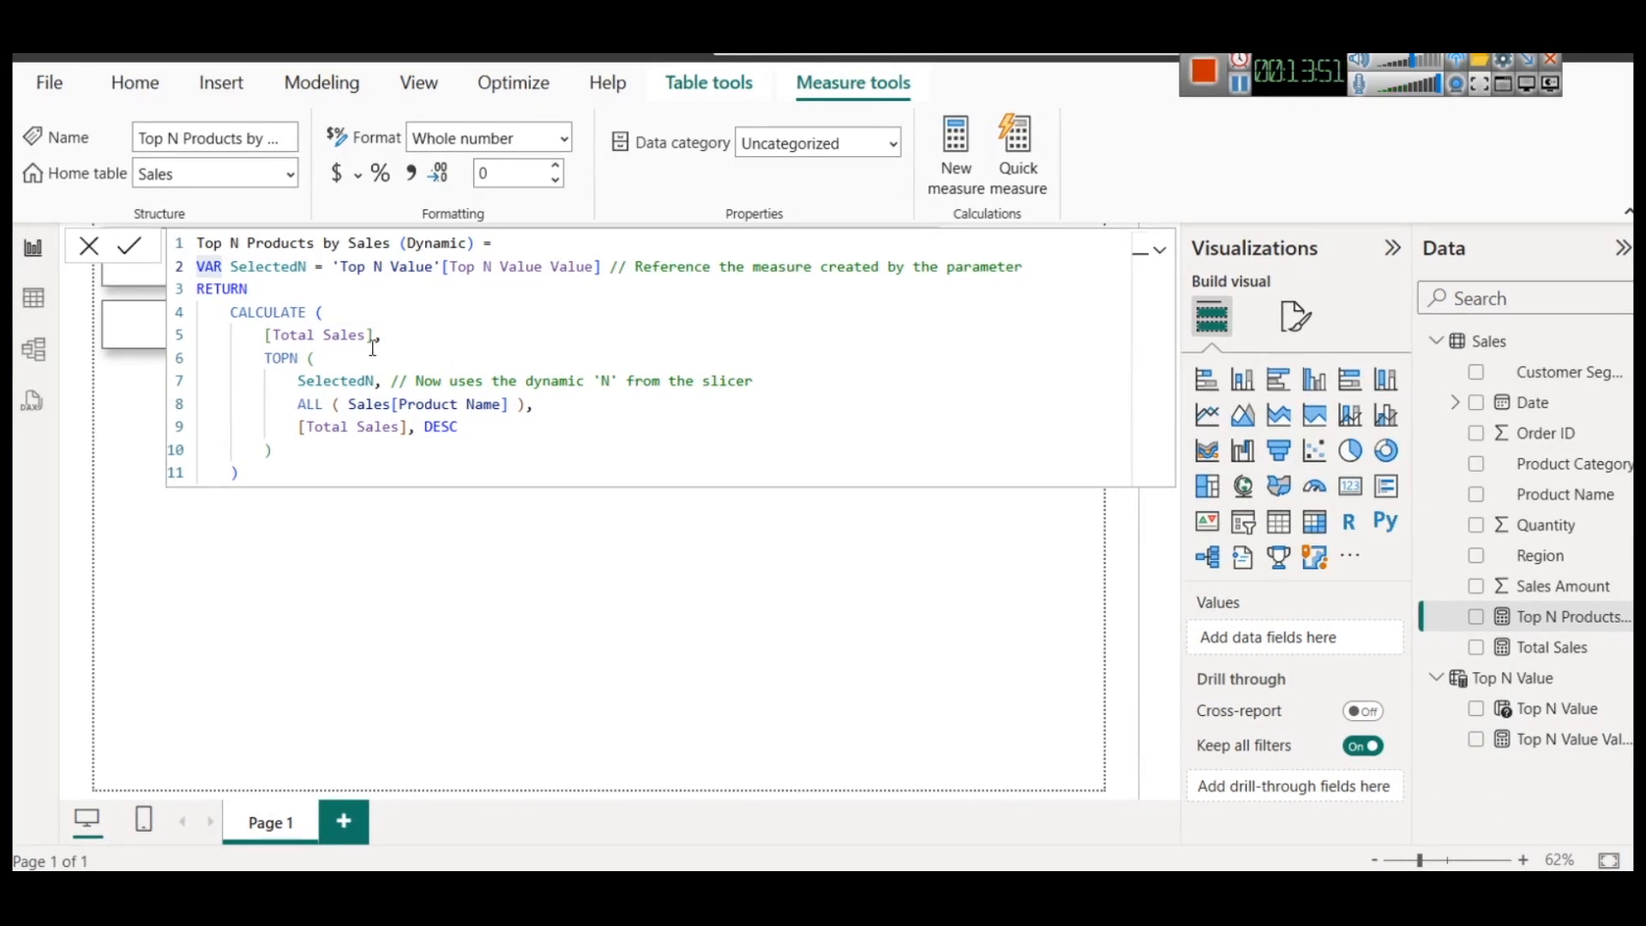
double_click(283, 260)
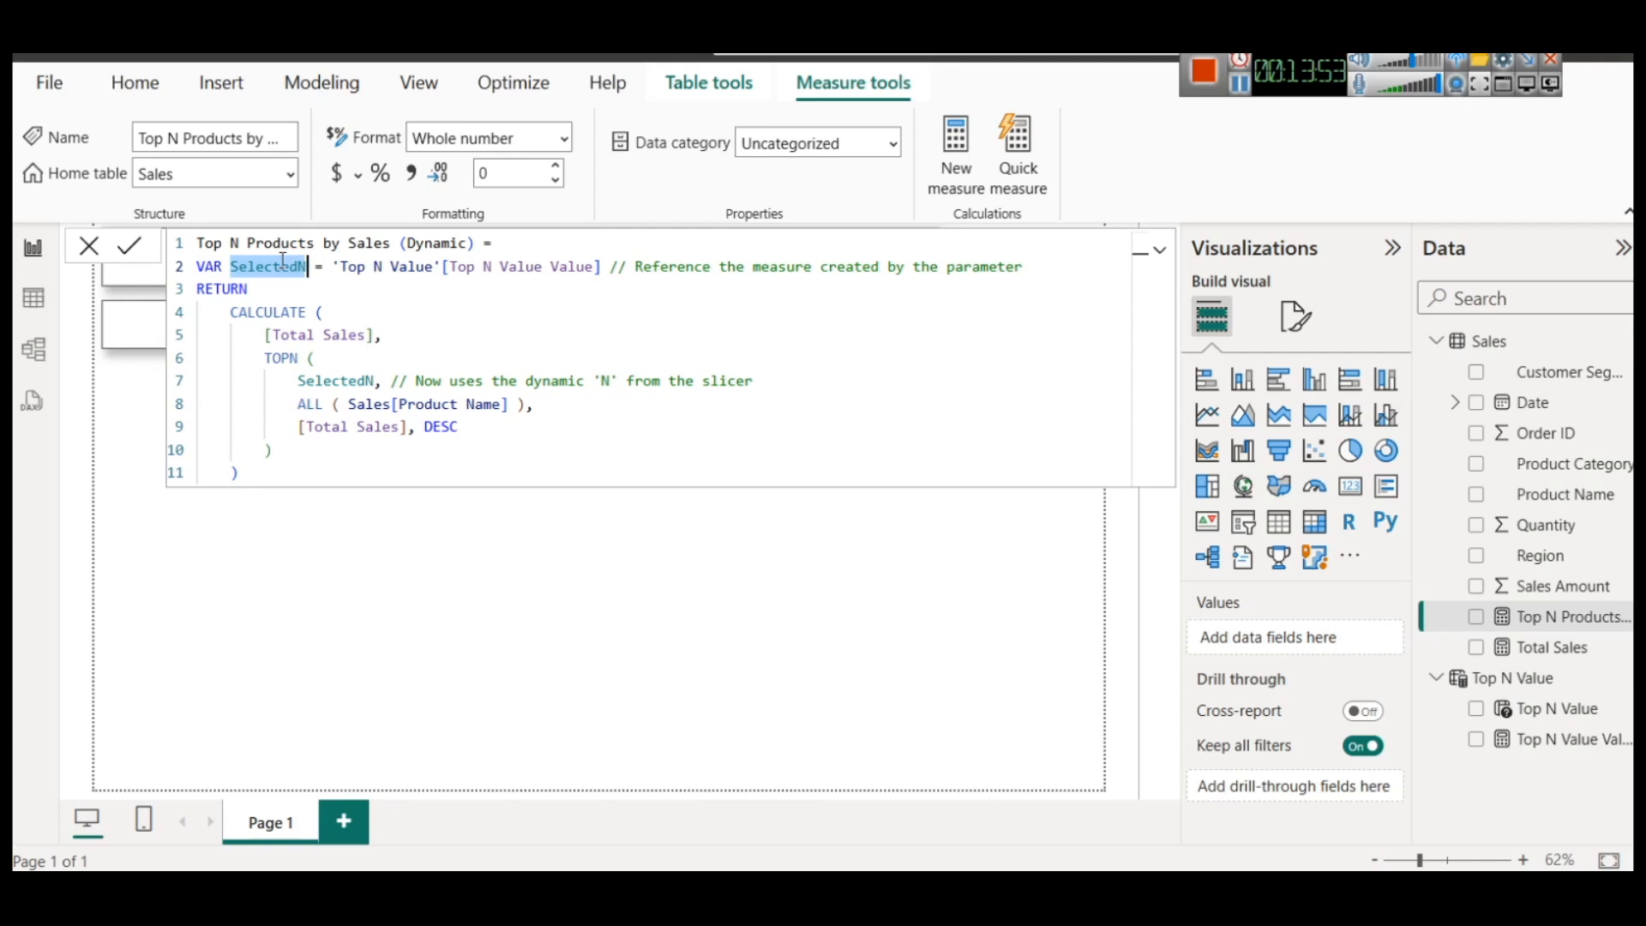
double_click(341, 381)
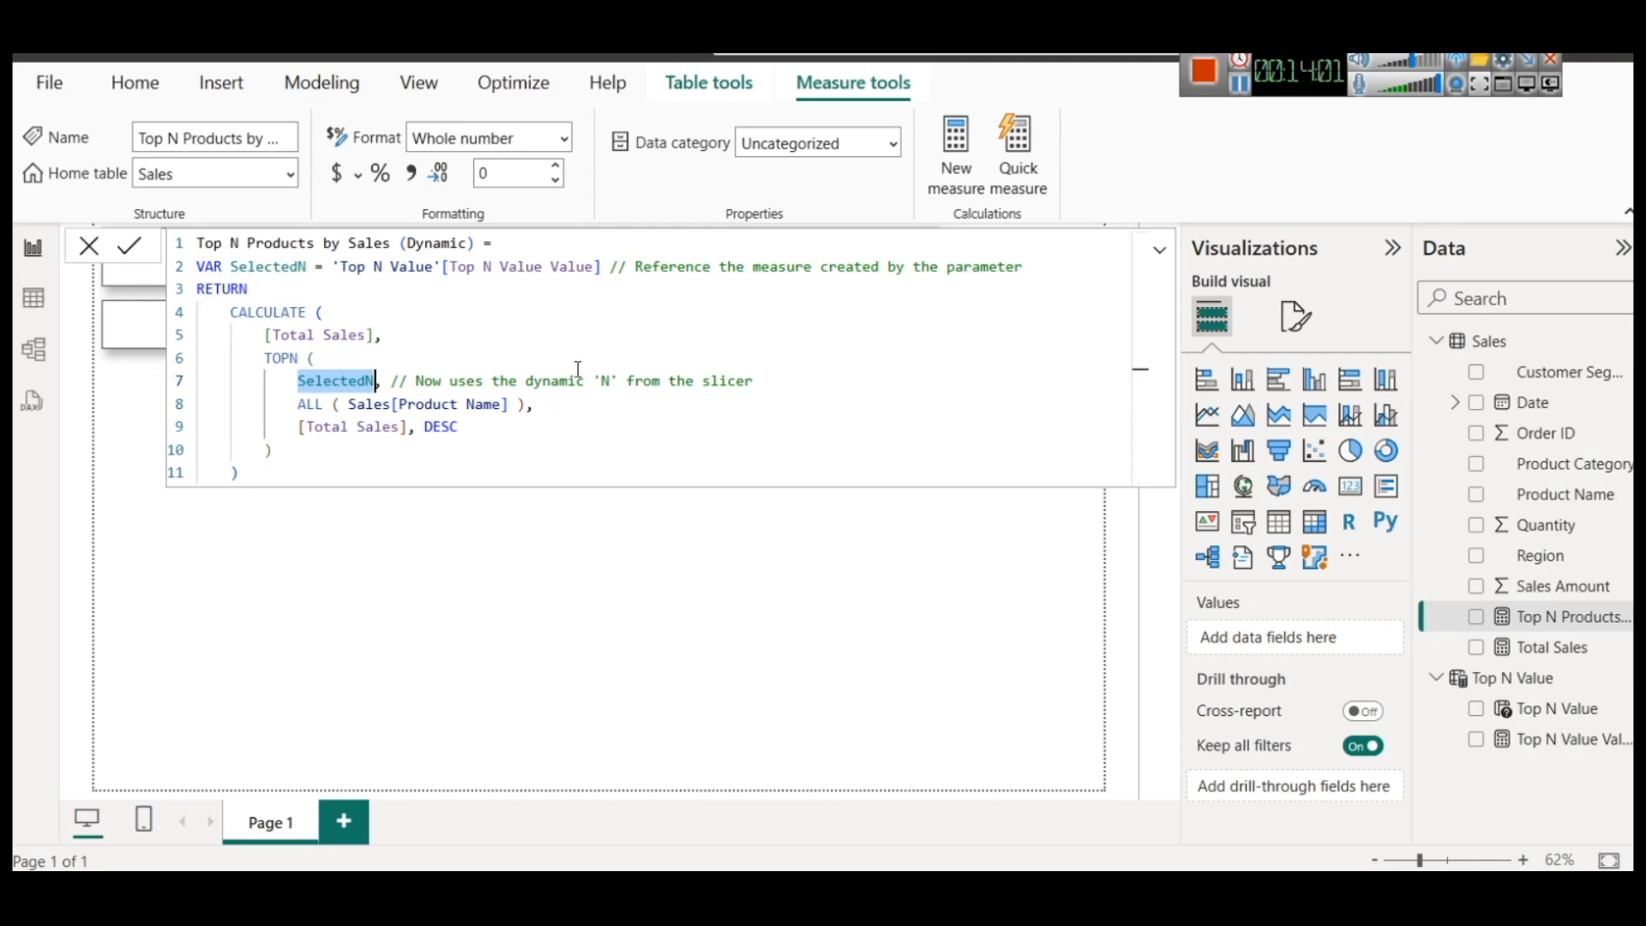
Open a blank Notepad document and write the example variable declaration VAR x = 5
key(super+r)
key(Return)
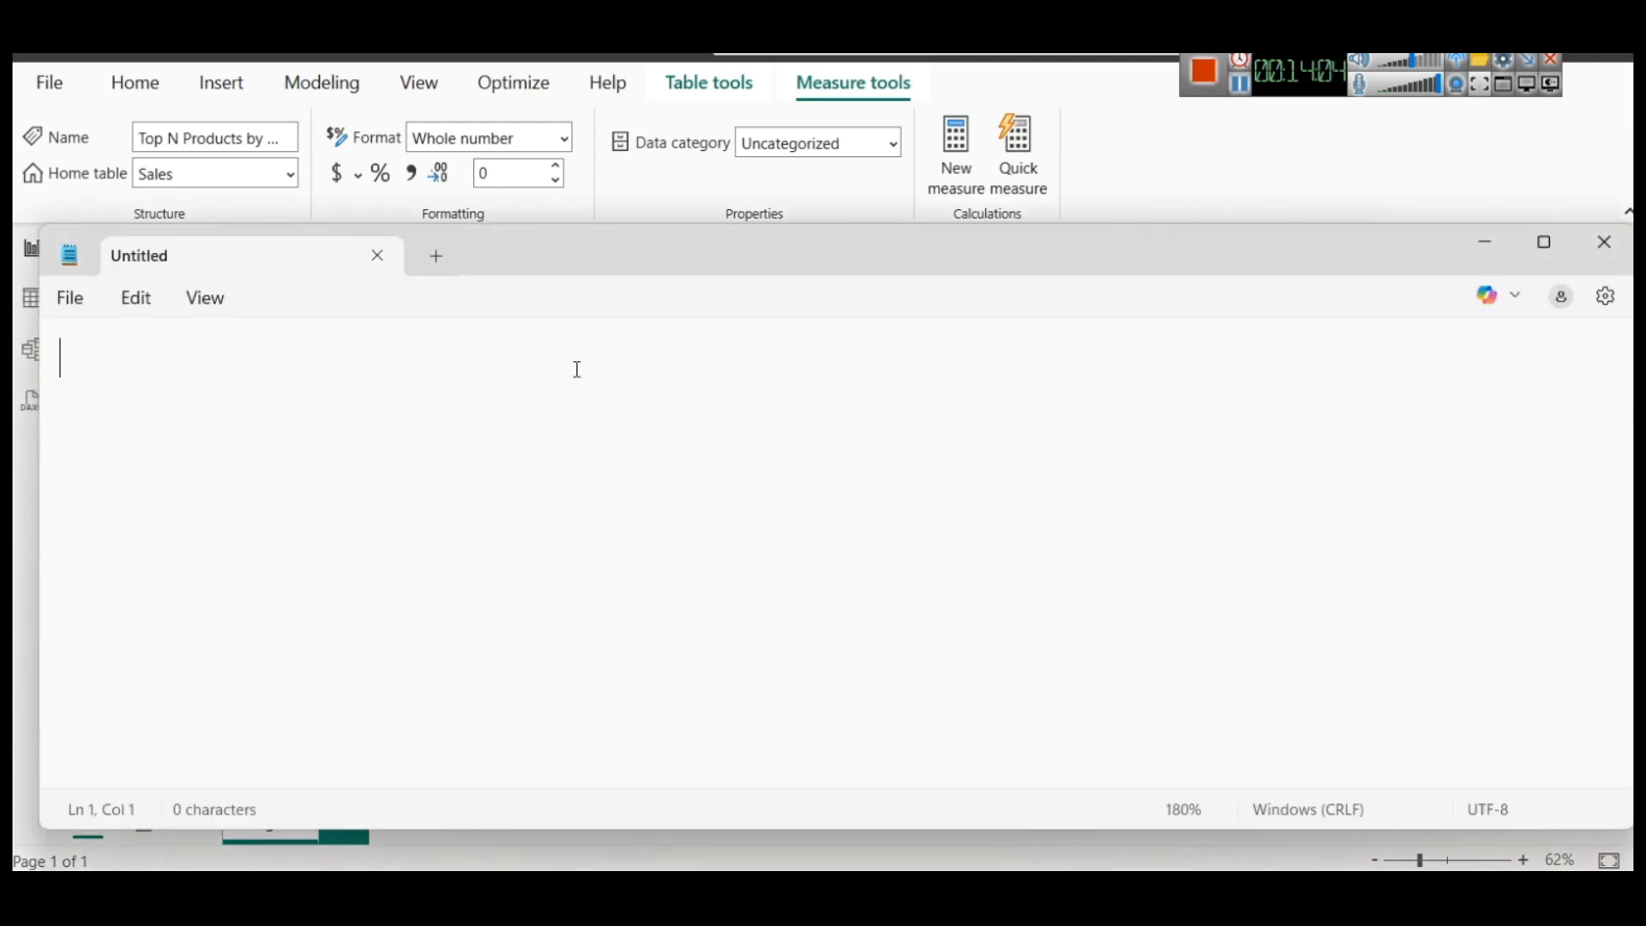
text(VAR )
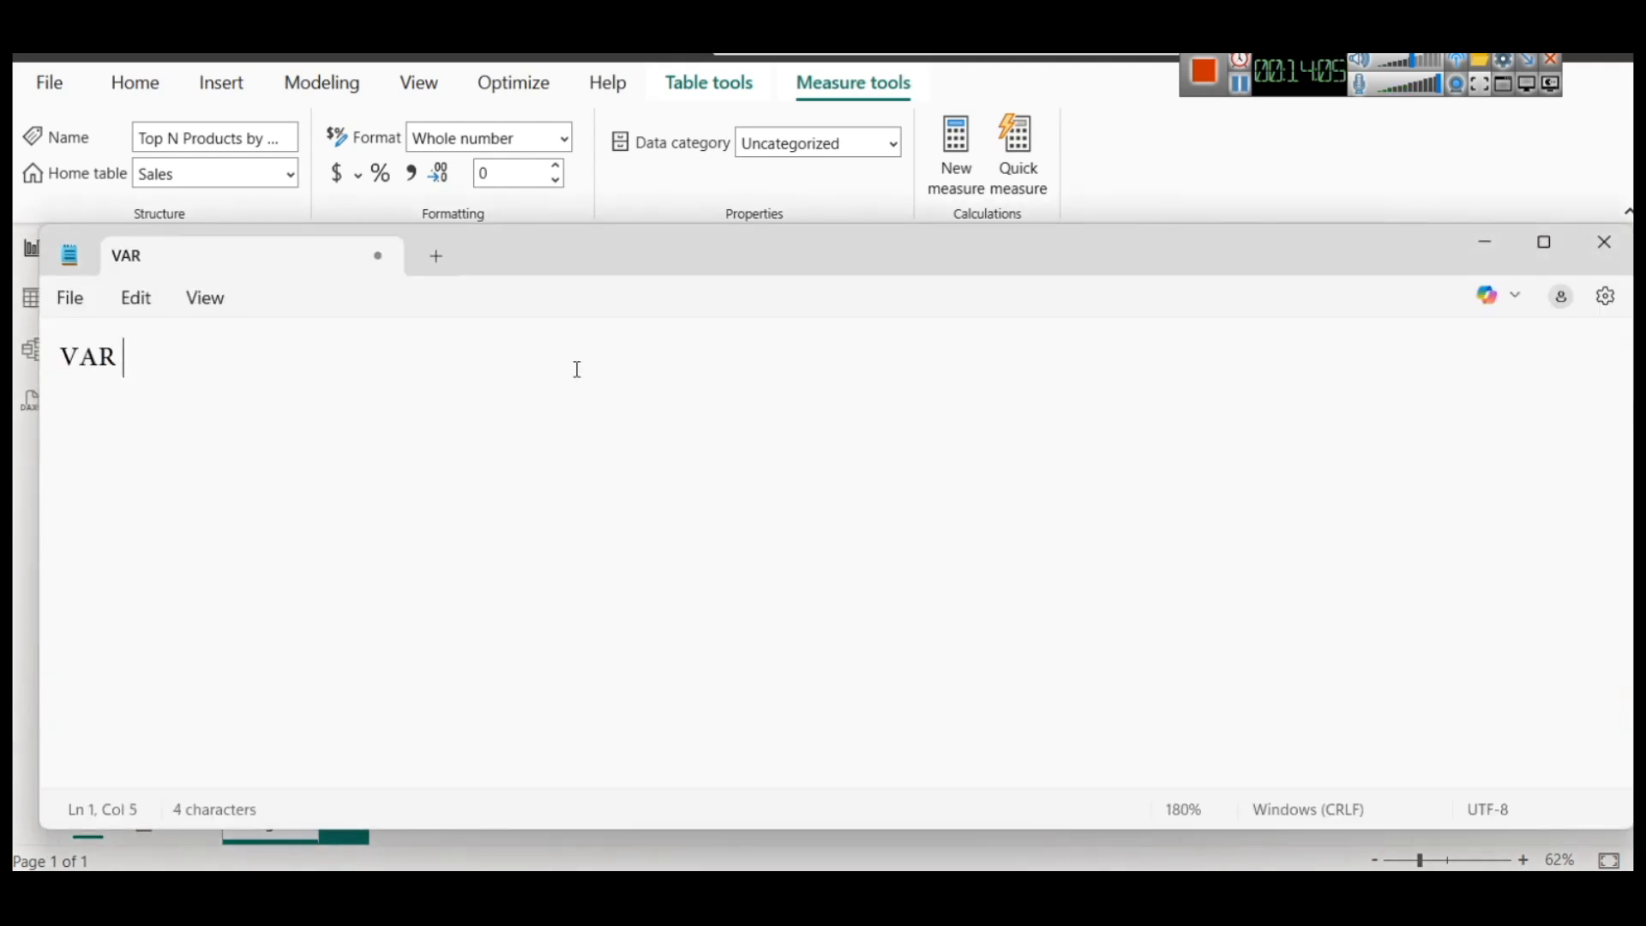
text(x  5)
key(Return)
key(BackSpace)
key(BackSpace)
text(= 5)
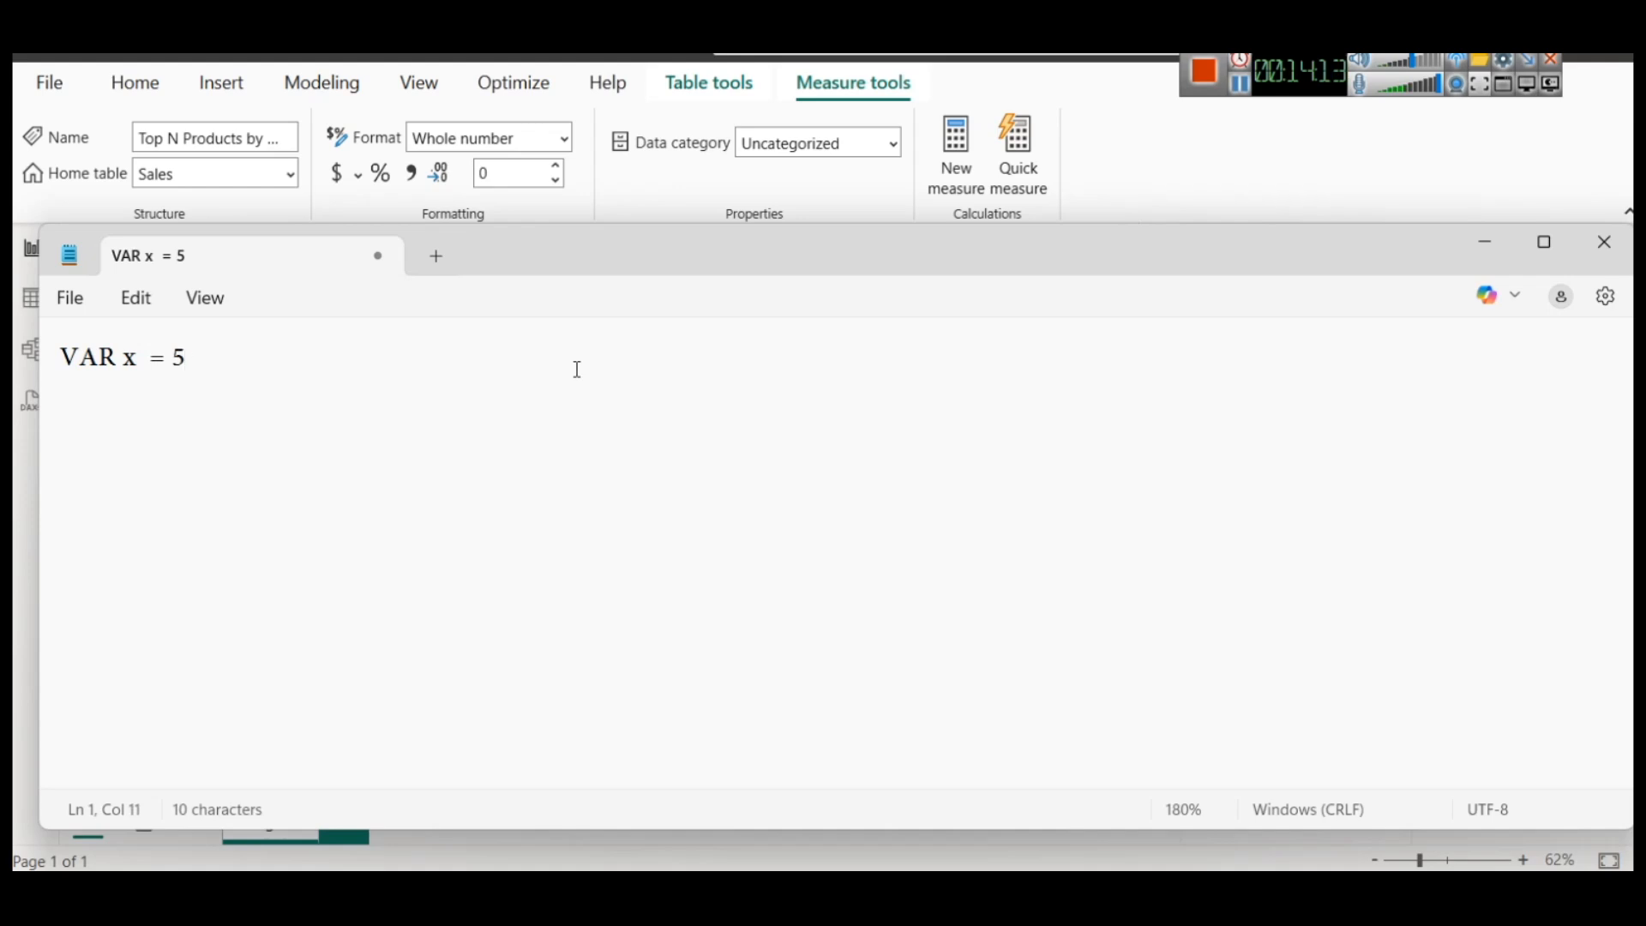
Declare a second example variable called name, holding a quoted first name, below the VAR x = 5 line
key(Return)
key(Return)
text(VaR)
key(BackSpace)
key(BackSpace)
key(BackSpace)
text(A)
key(BackSpace)
text(R name )
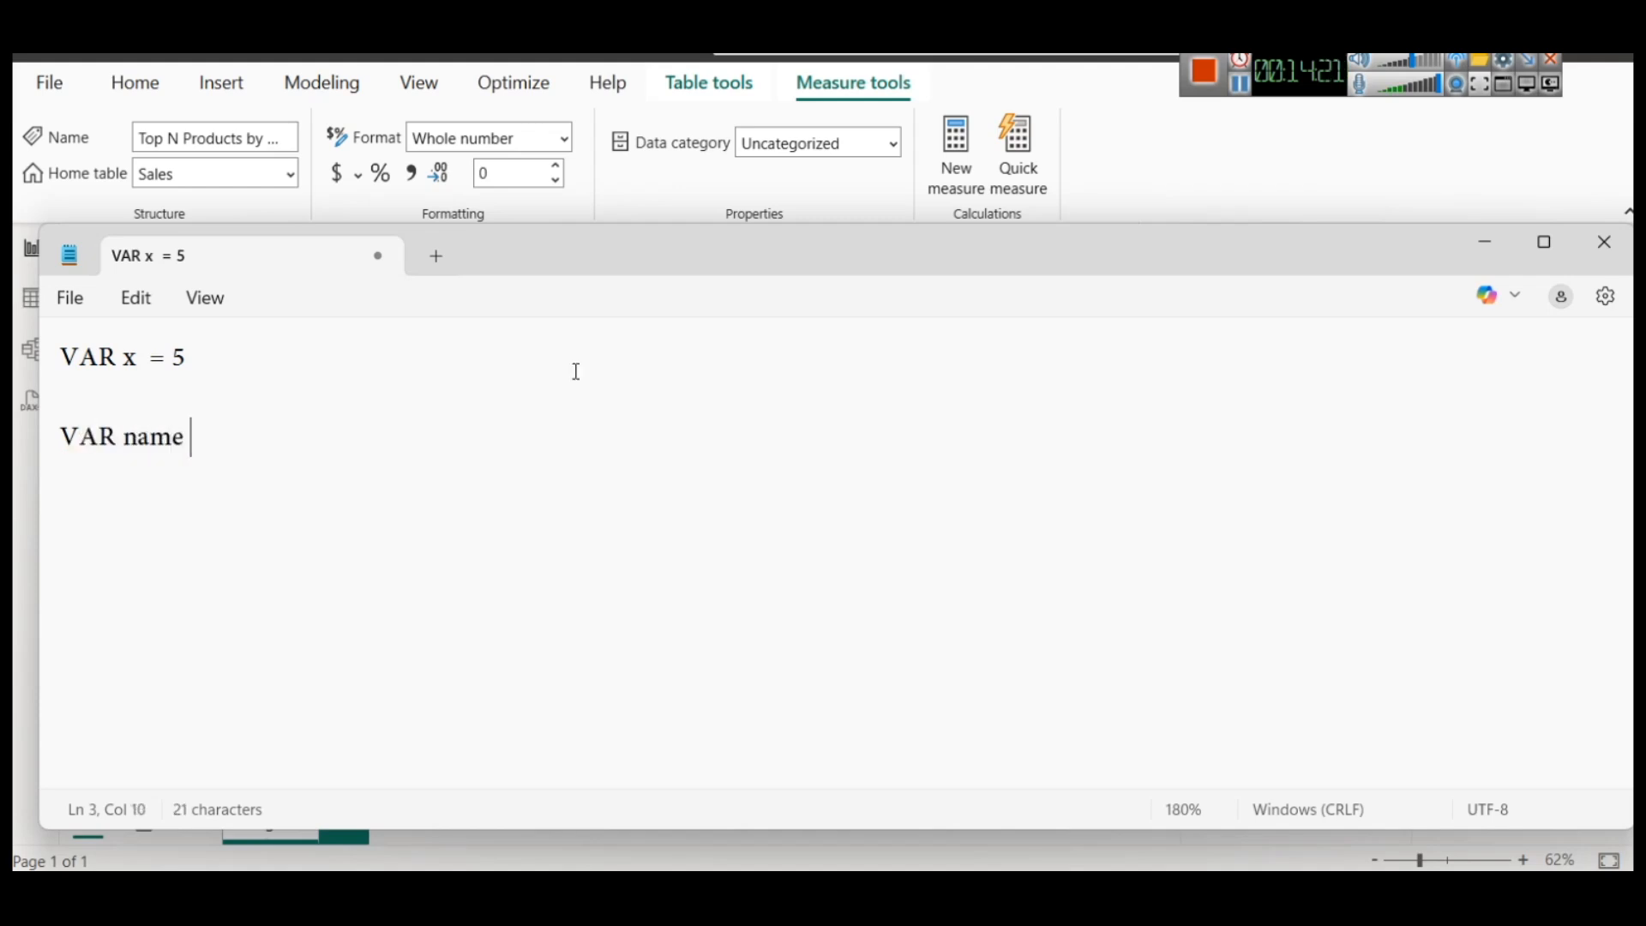
text(= "Moha)
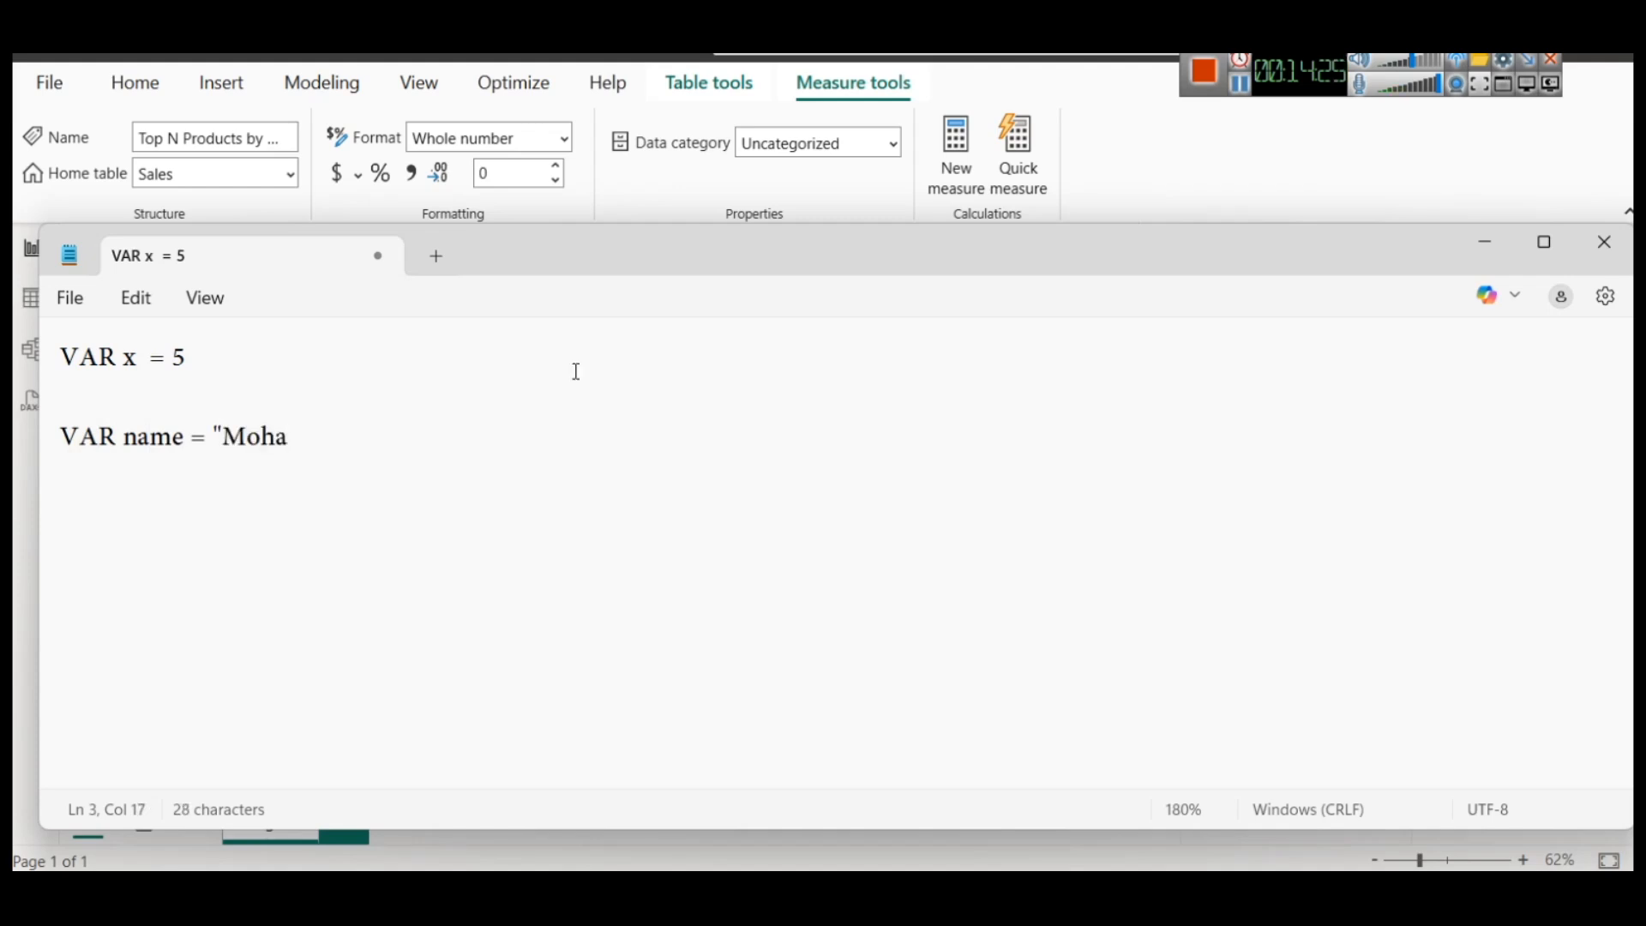
text(n")
Add a return name line below the name declaration and highlight the variable it returns
key(Return)
key(Return)
text(return name)
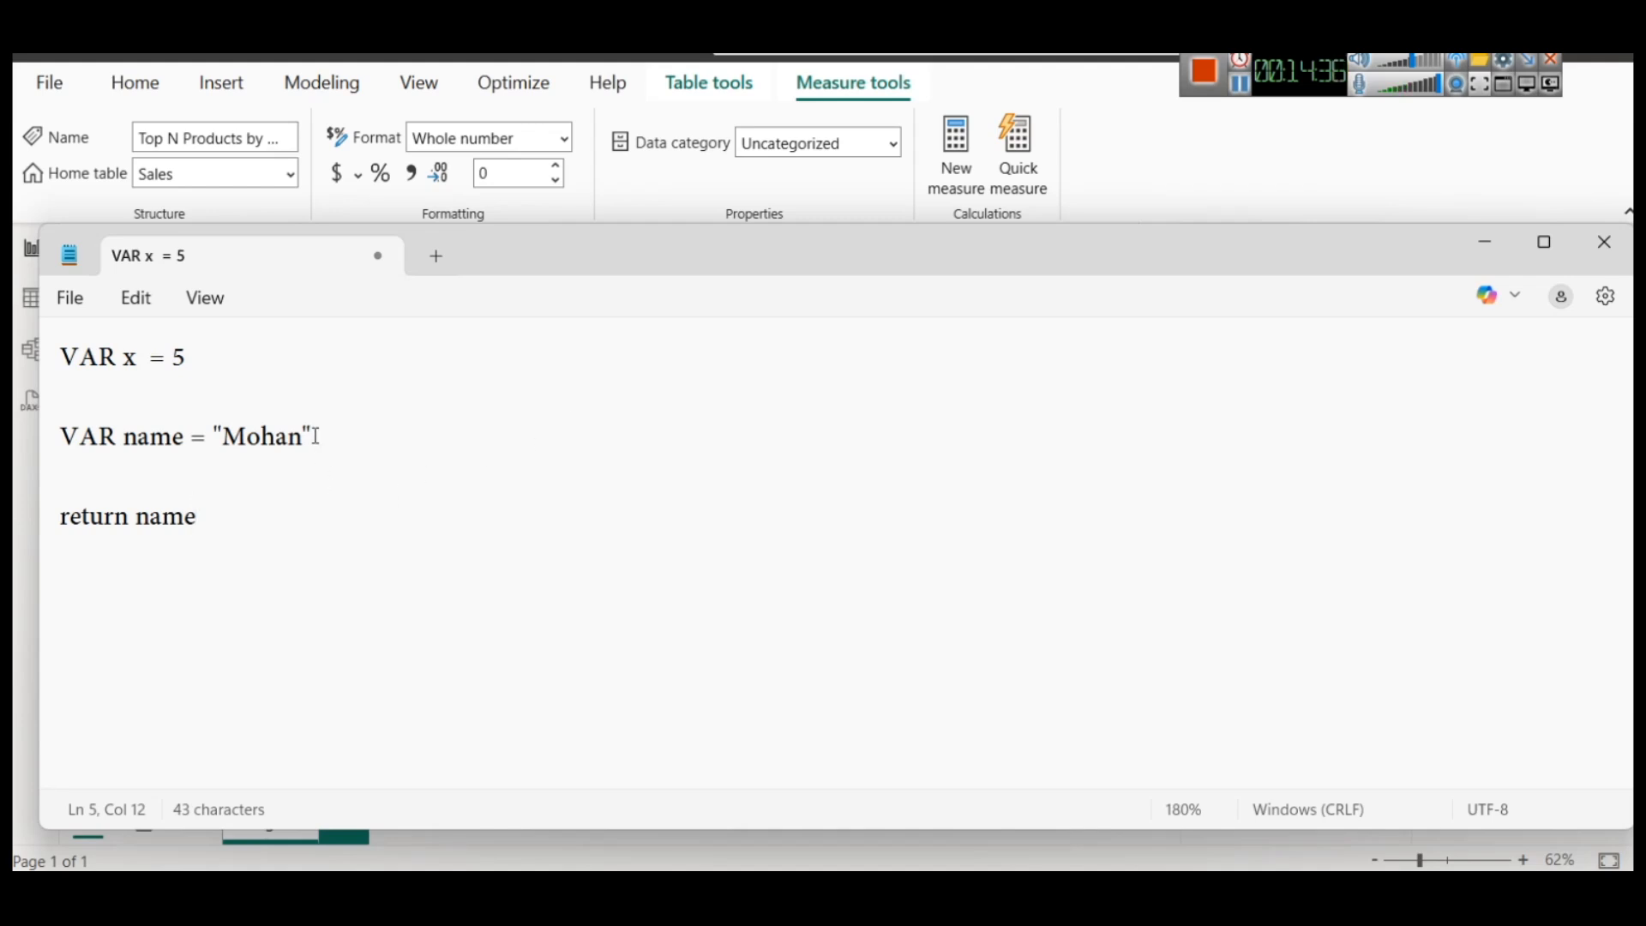
double_click(172, 512)
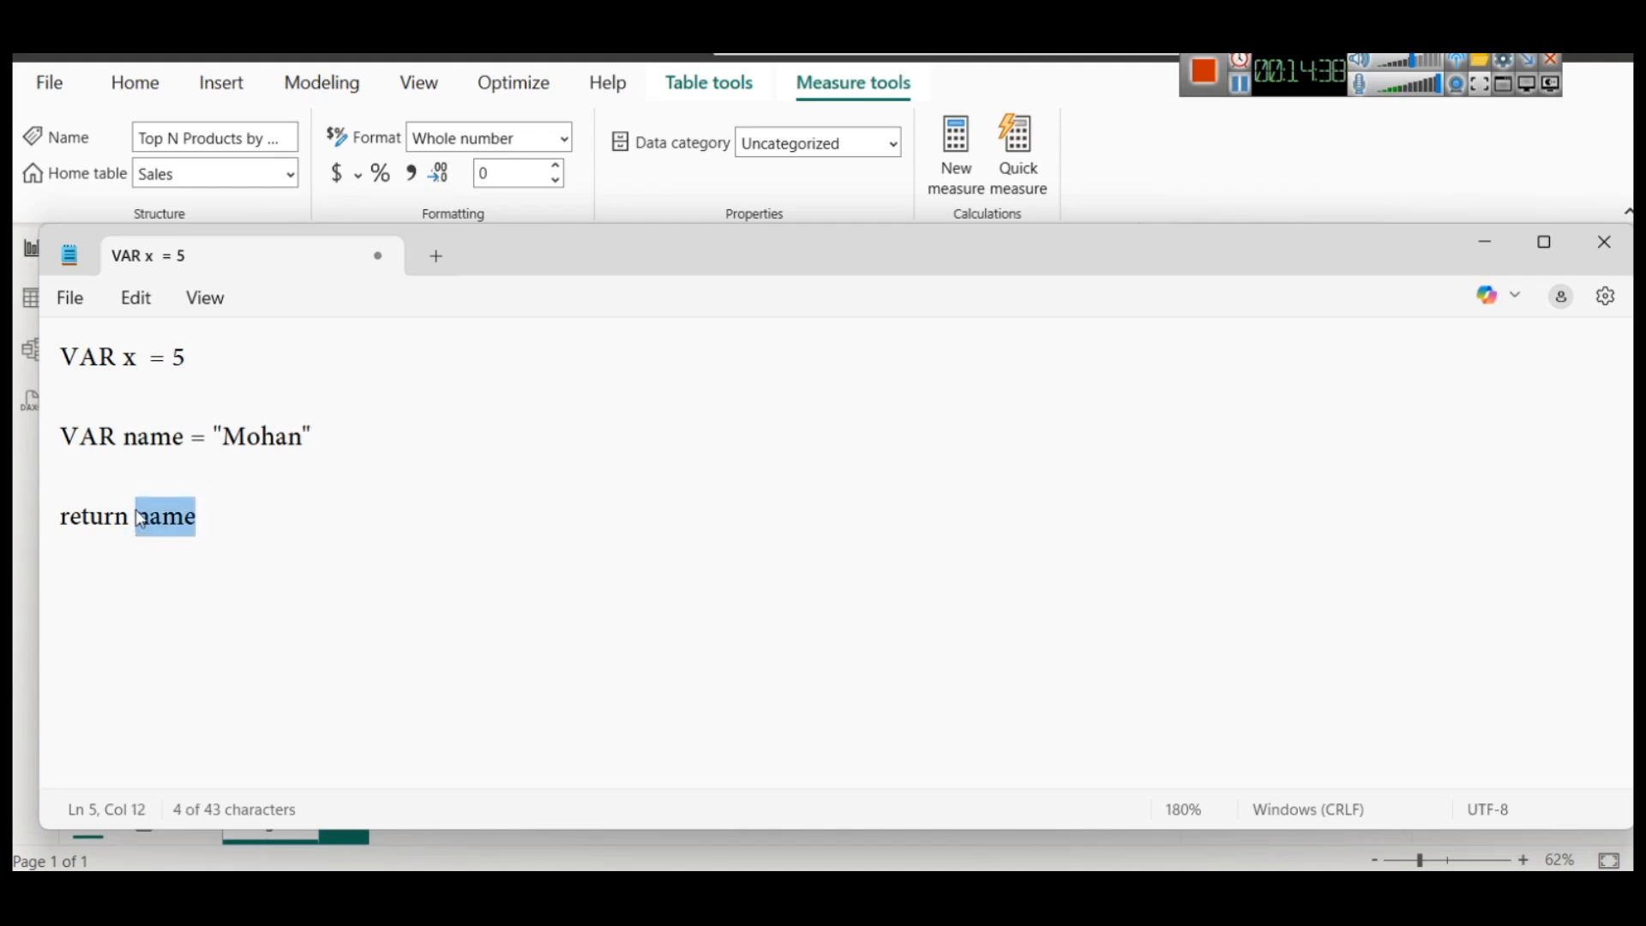
drag(312, 439, 172, 466)
click(183, 519)
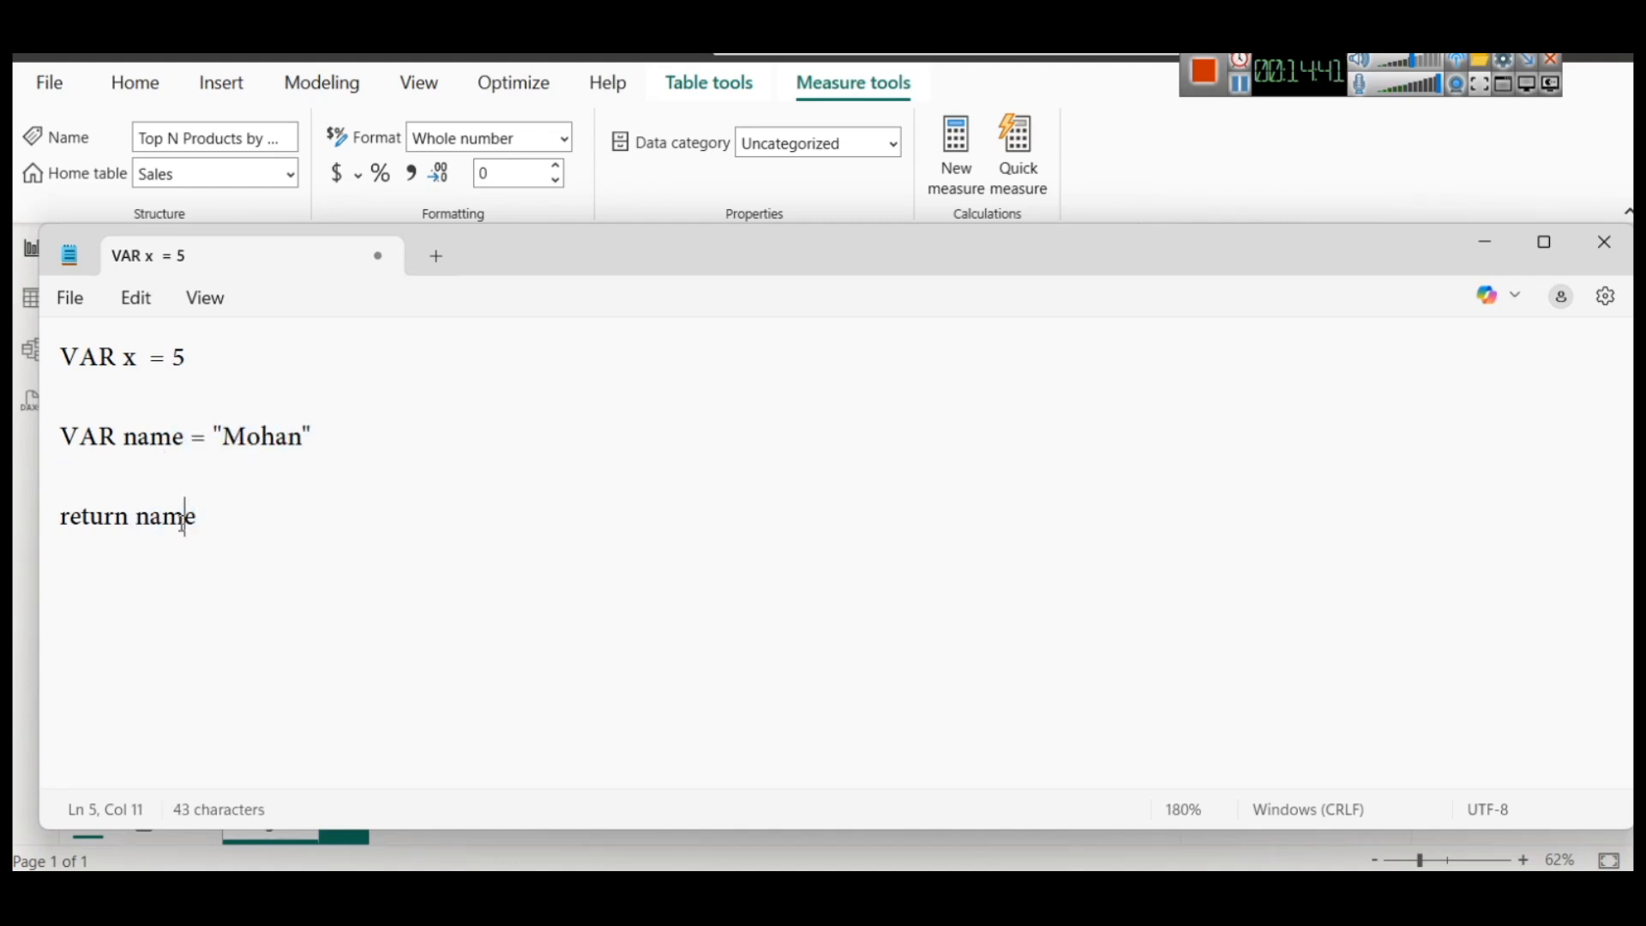
double_click(178, 521)
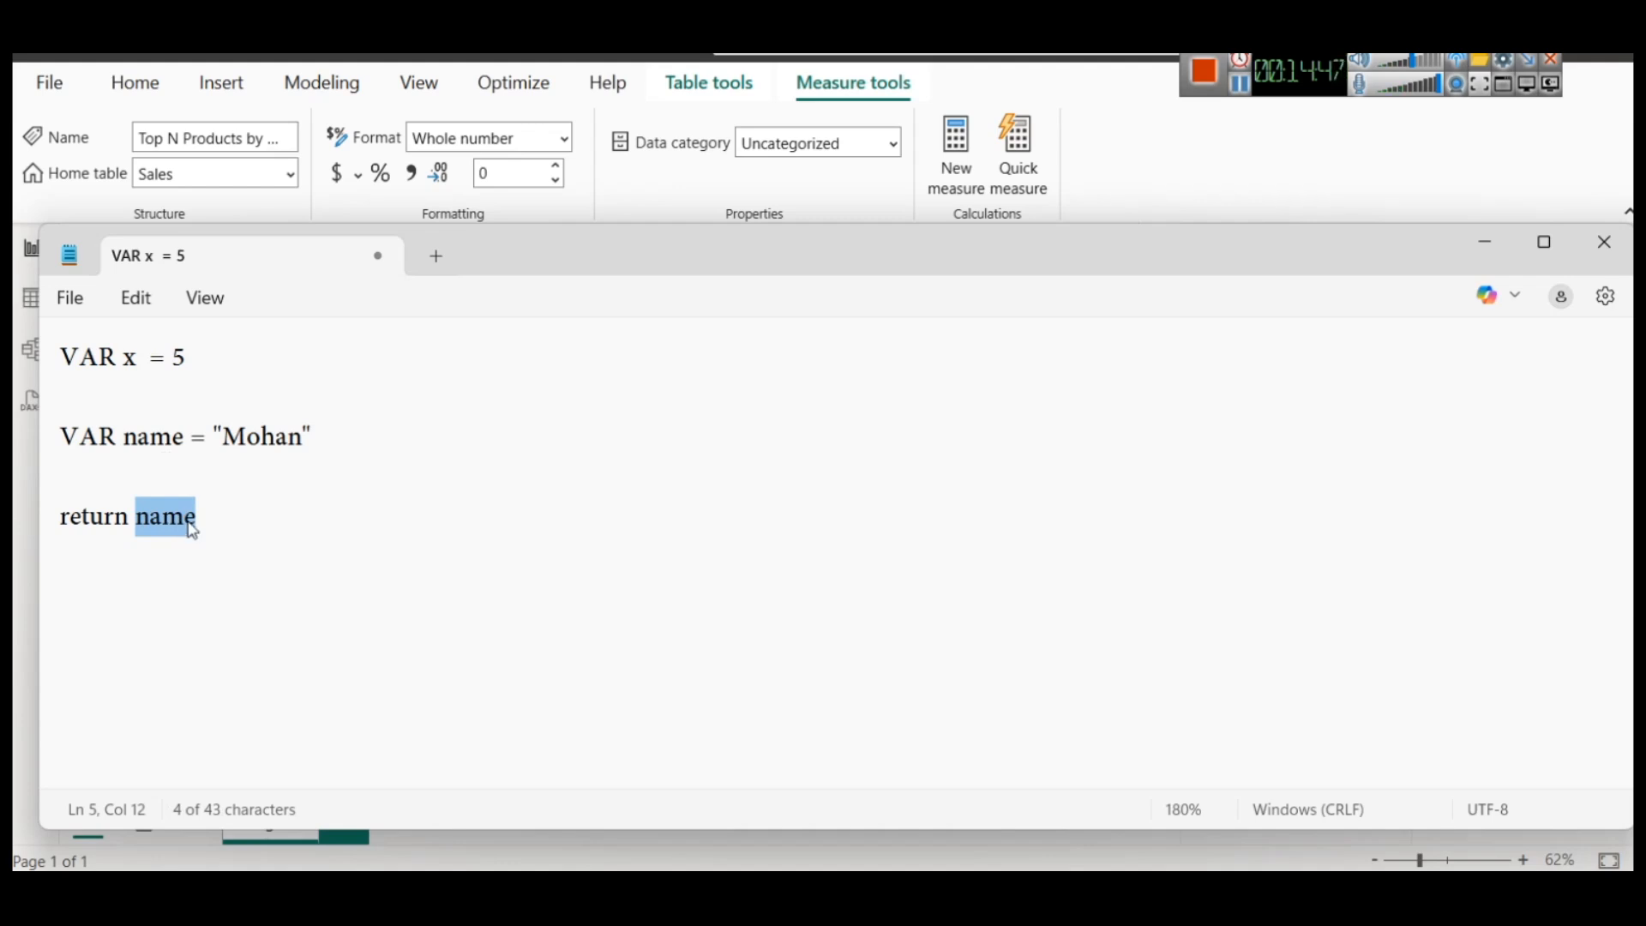
Replace the name declaration and its return line with return x, placed below VAR x = 5
drag(214, 519, 24, 441)
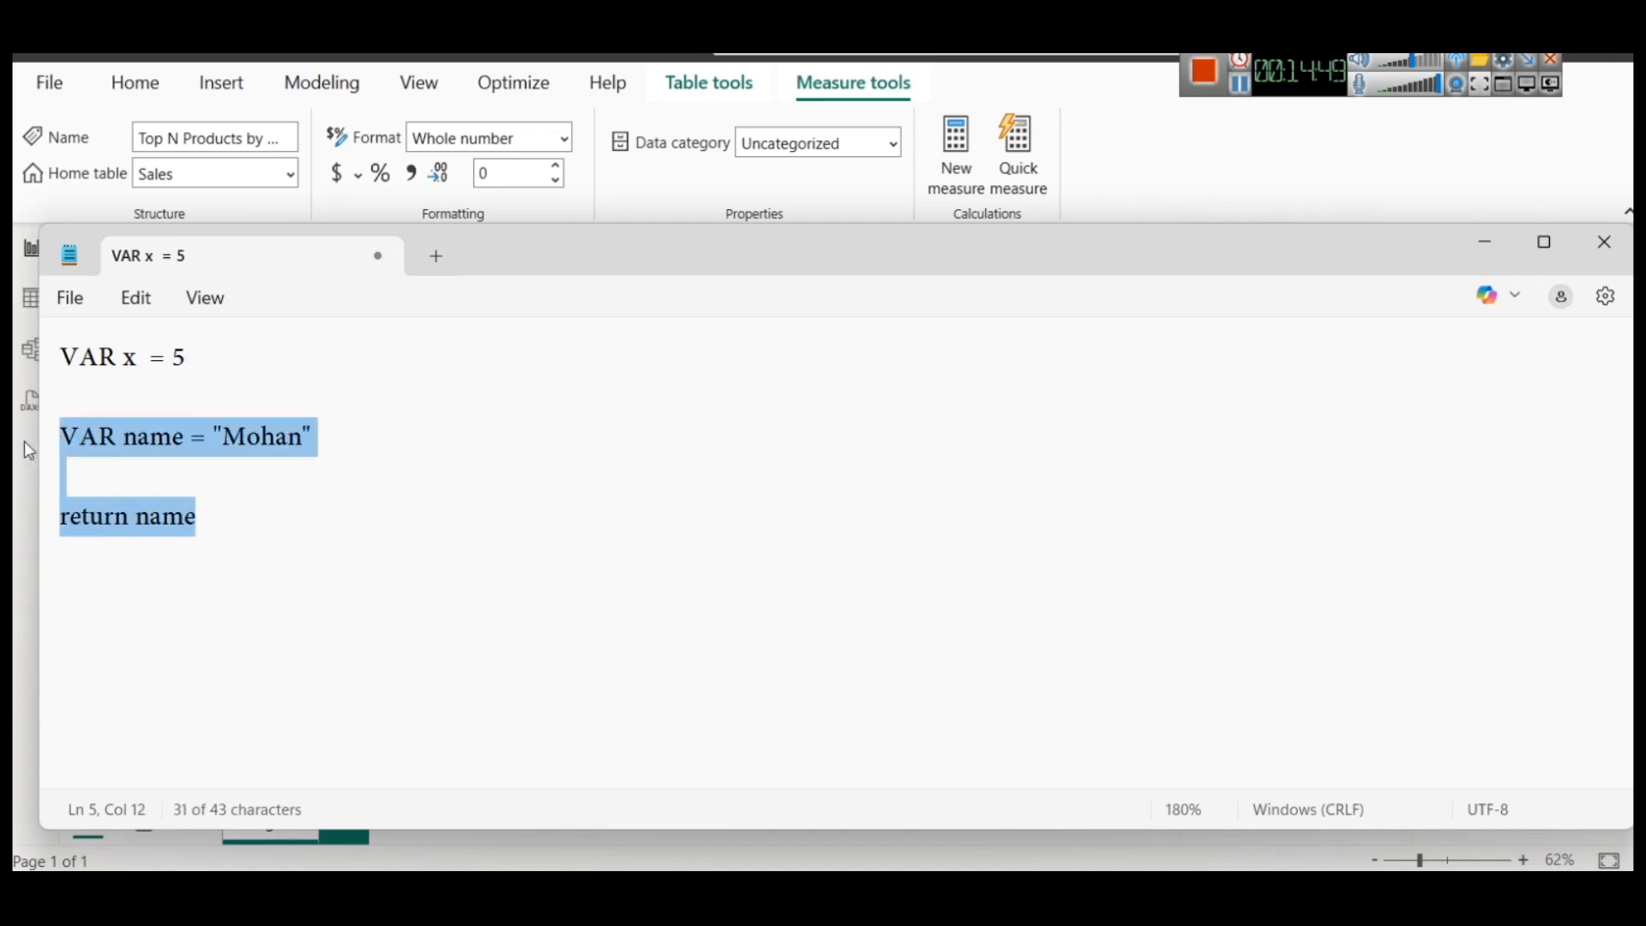
key(BackSpace)
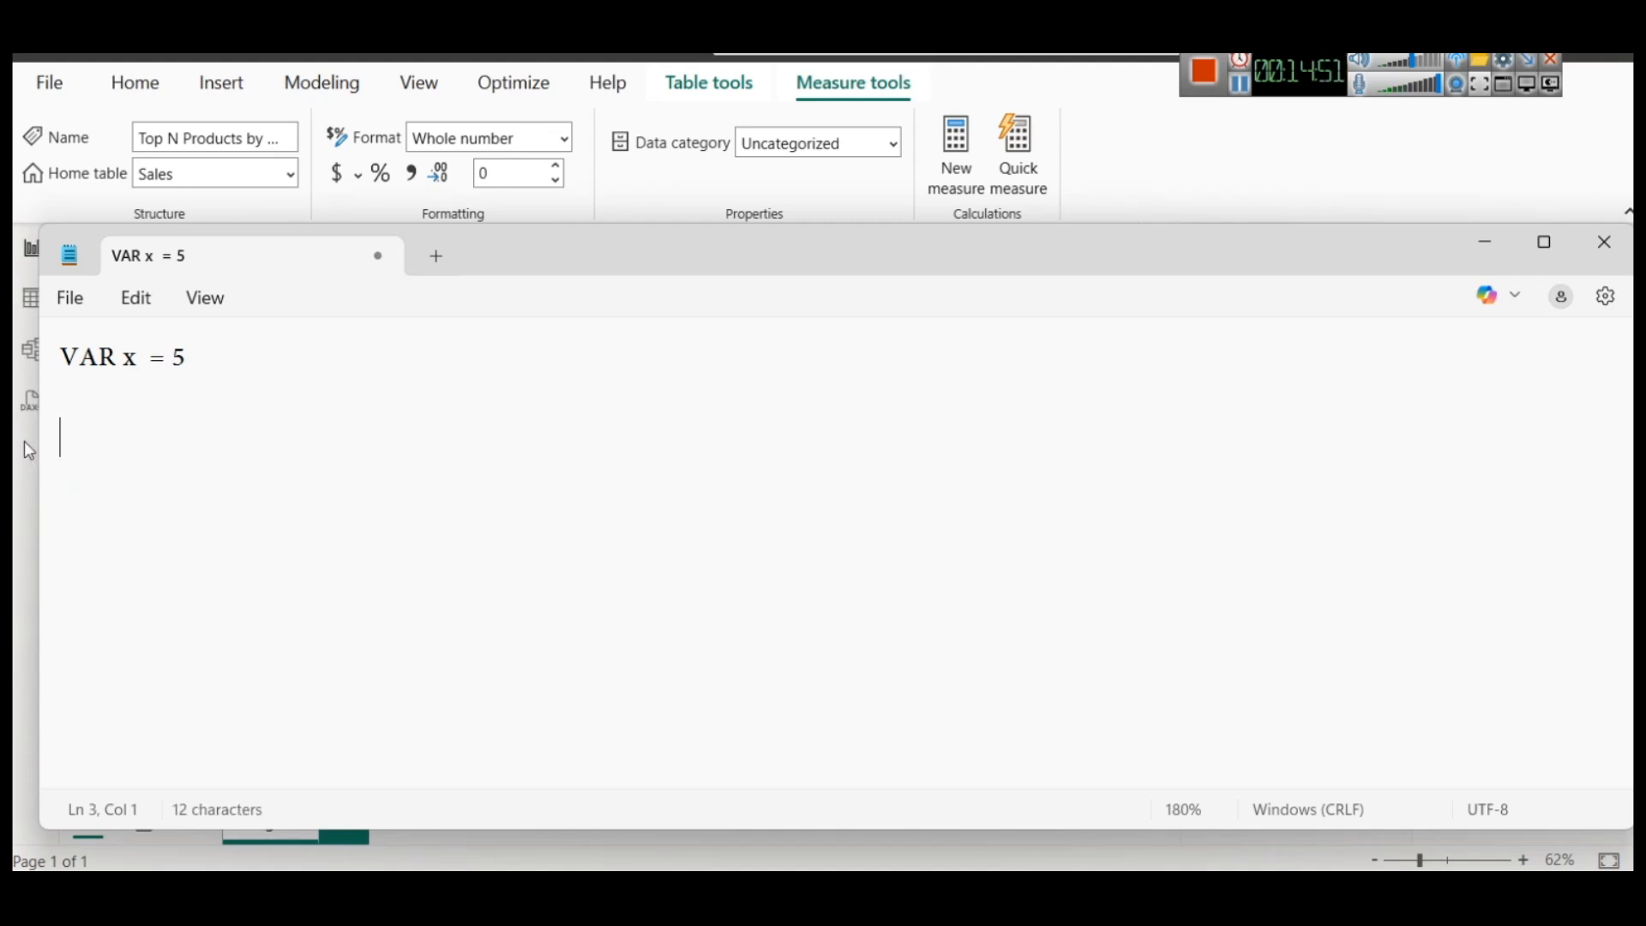
text(return x)
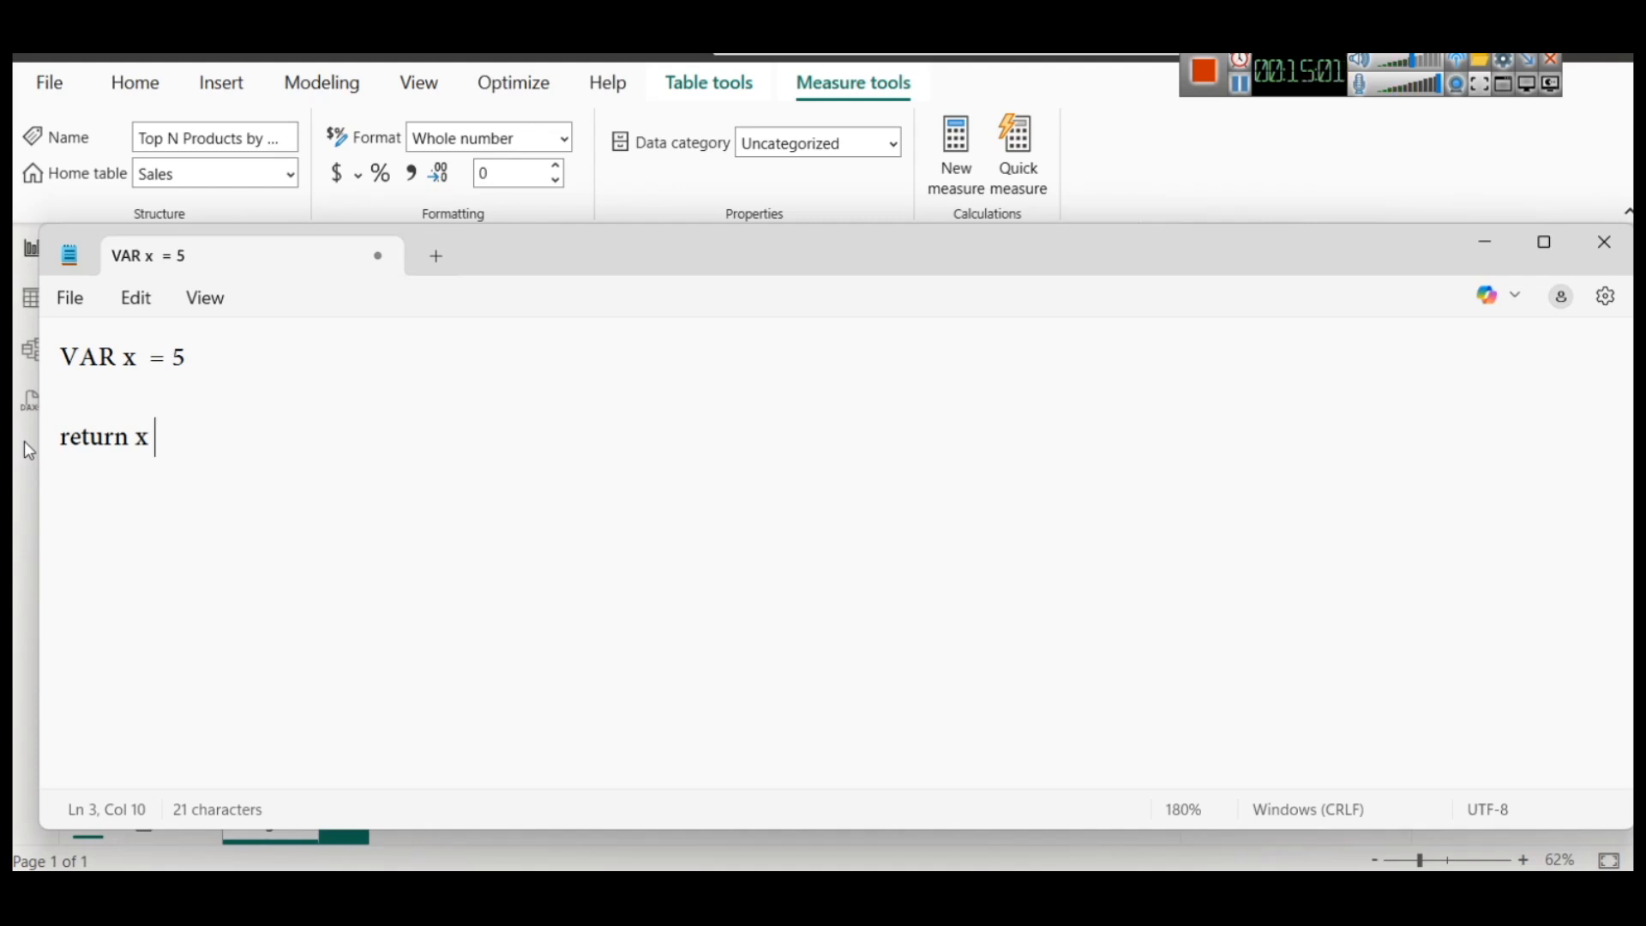
Below return x, declare VAR name with a quoted first name as its value
key(Return)
key(Return)
text(VAR )
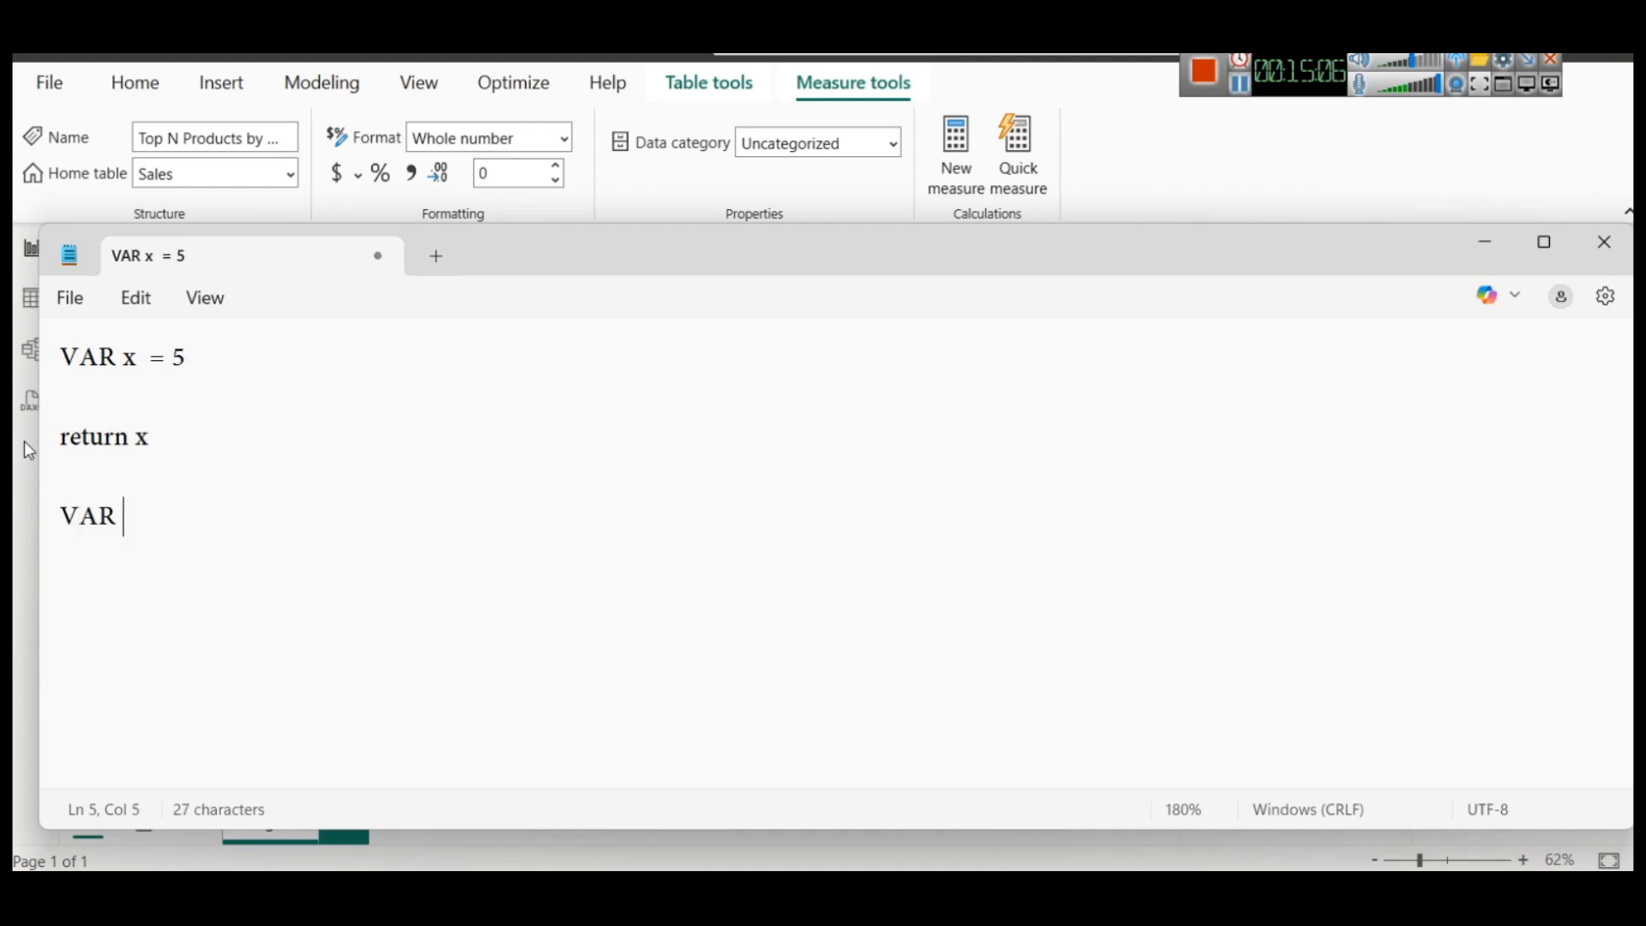
text(name = "Mohan)
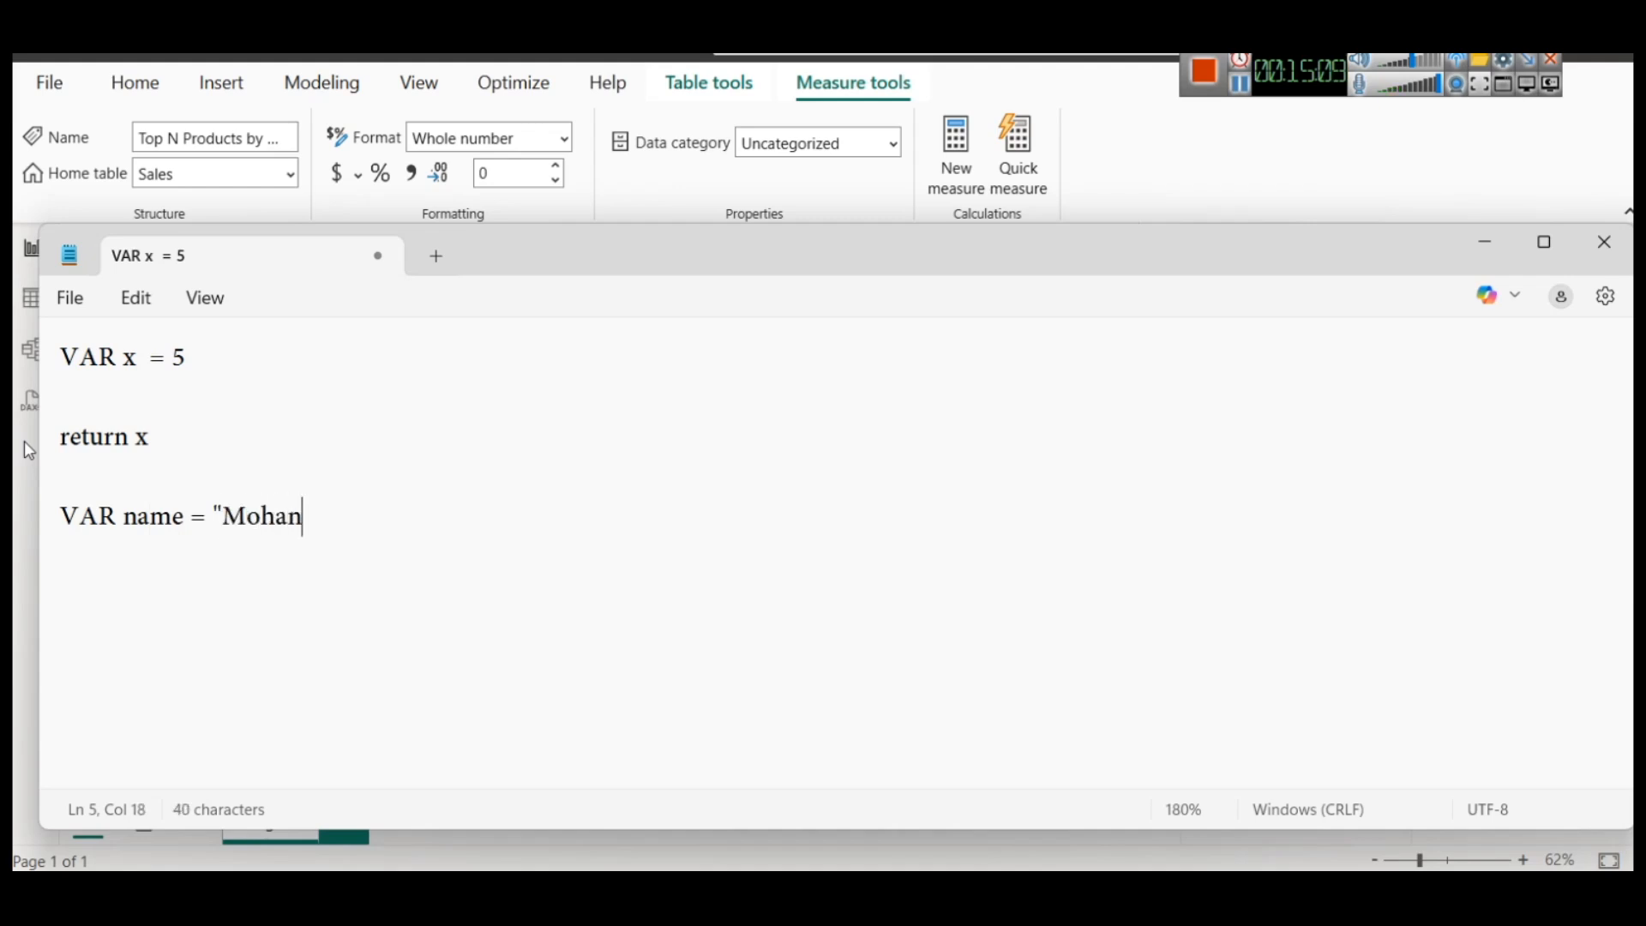
text(")
Write the line return "My name is " & name below the name declaration and highlight its expression
key(Return)
key(Return)
text(retr)
key(BackSpace)
text(tr)
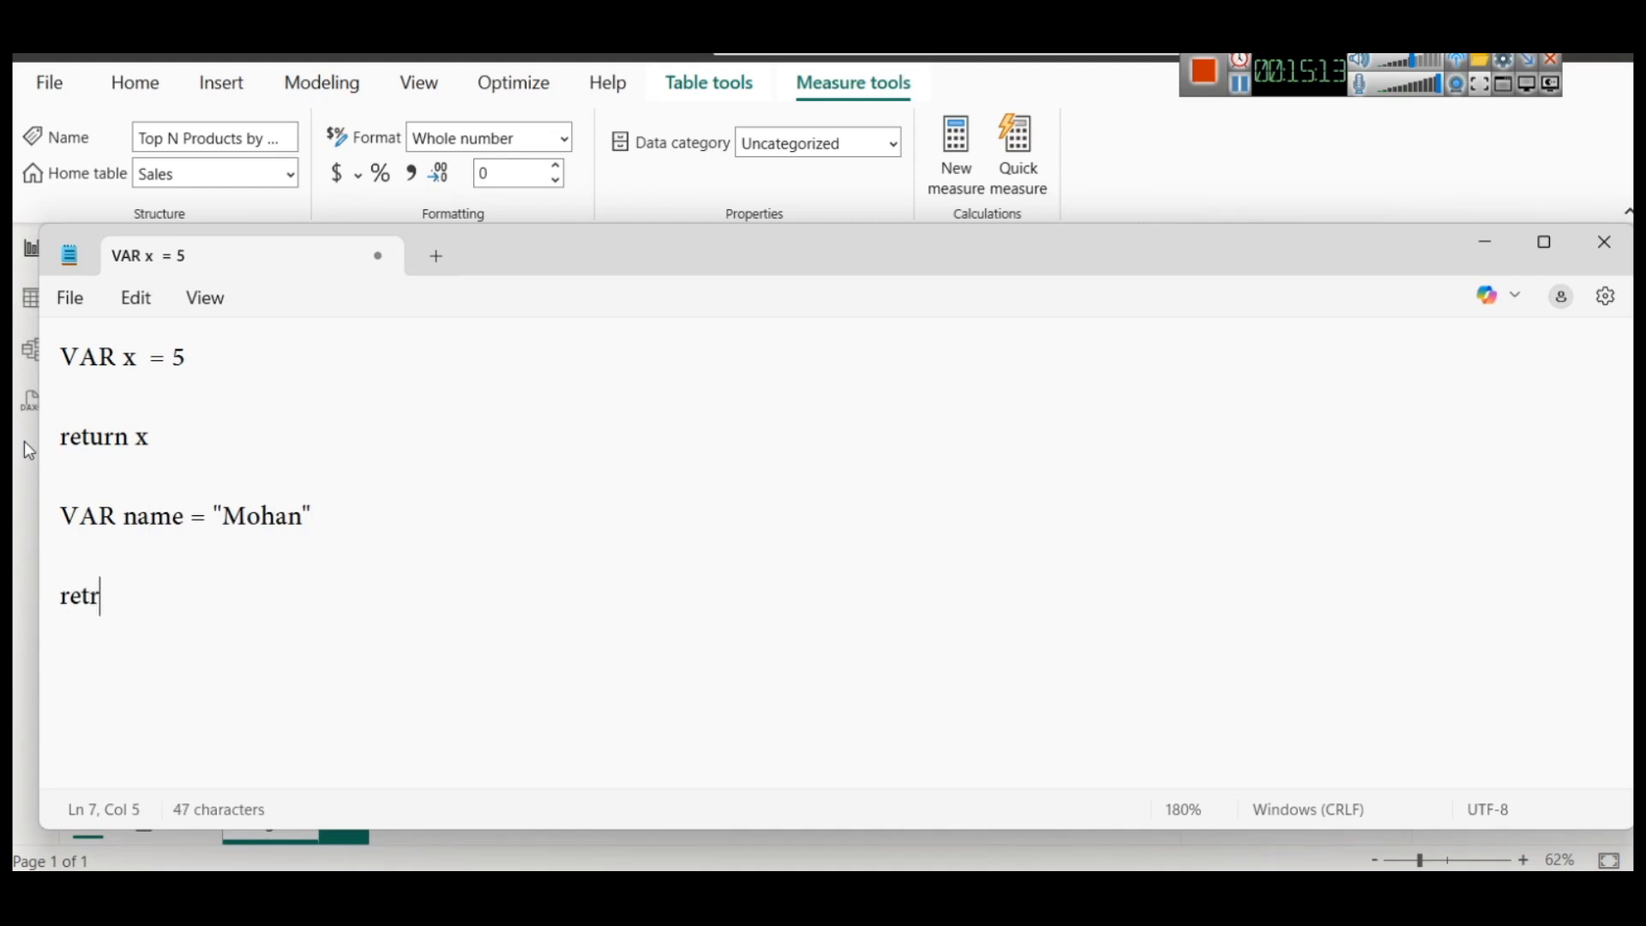
key(BackSpace)
text(urn "My name is " )
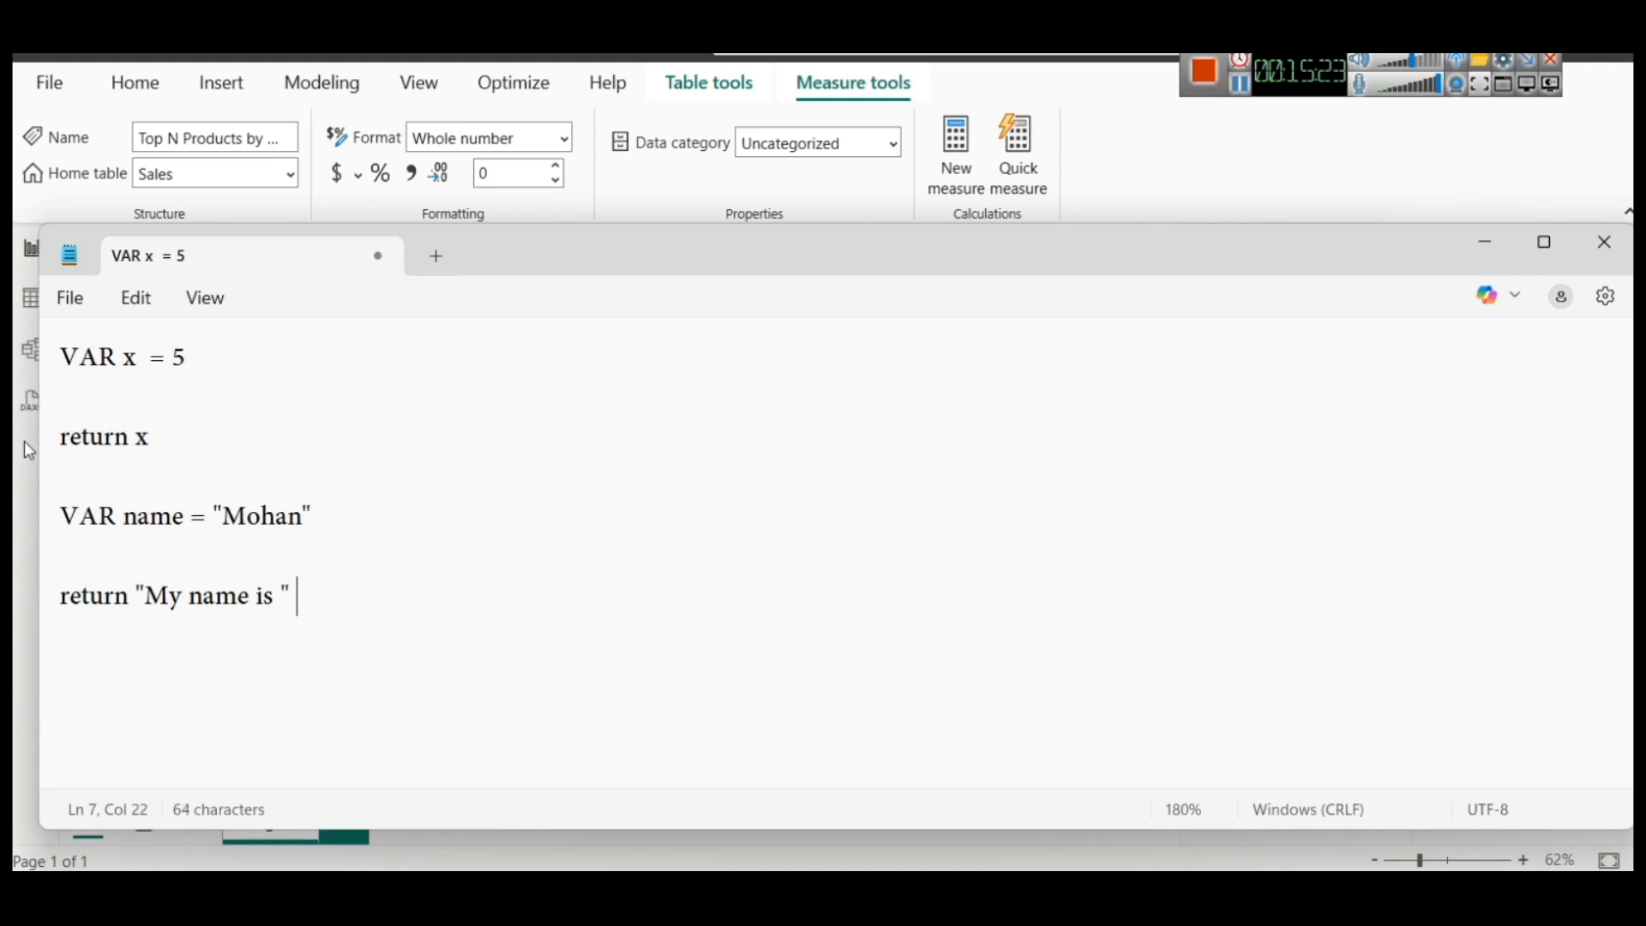
text(& name)
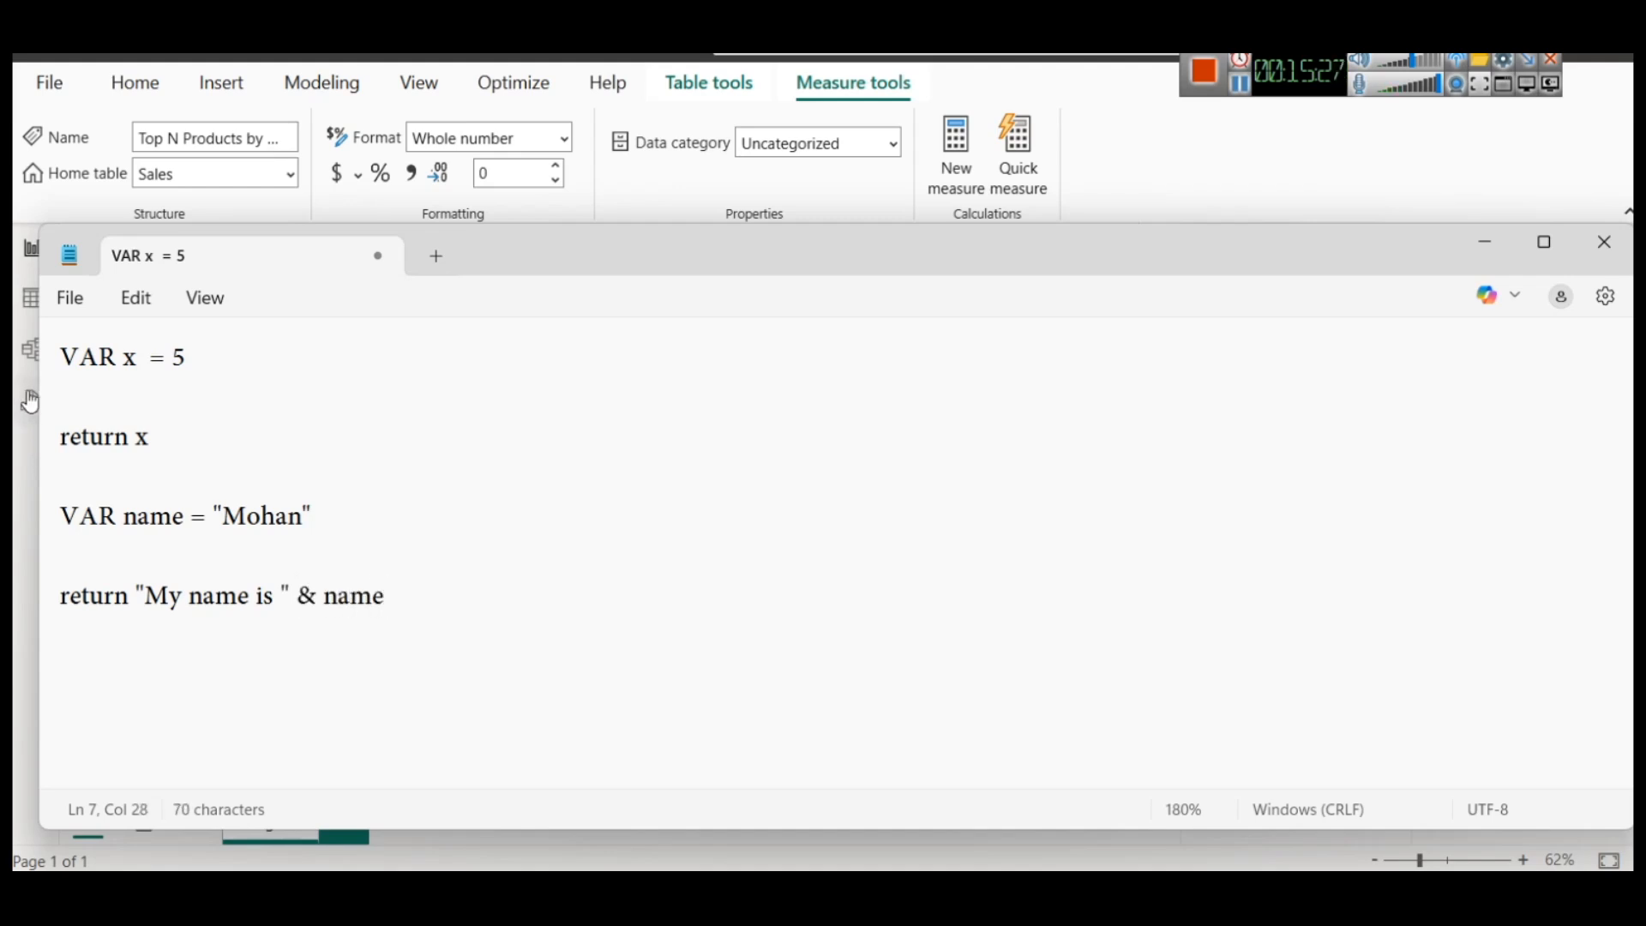
click(136, 596)
drag(135, 595, 338, 596)
click(400, 596)
Switch back to Power BI and examine how SelectedN is defined from the Top N Value parameter measure
click(1501, 250)
double_click(278, 267)
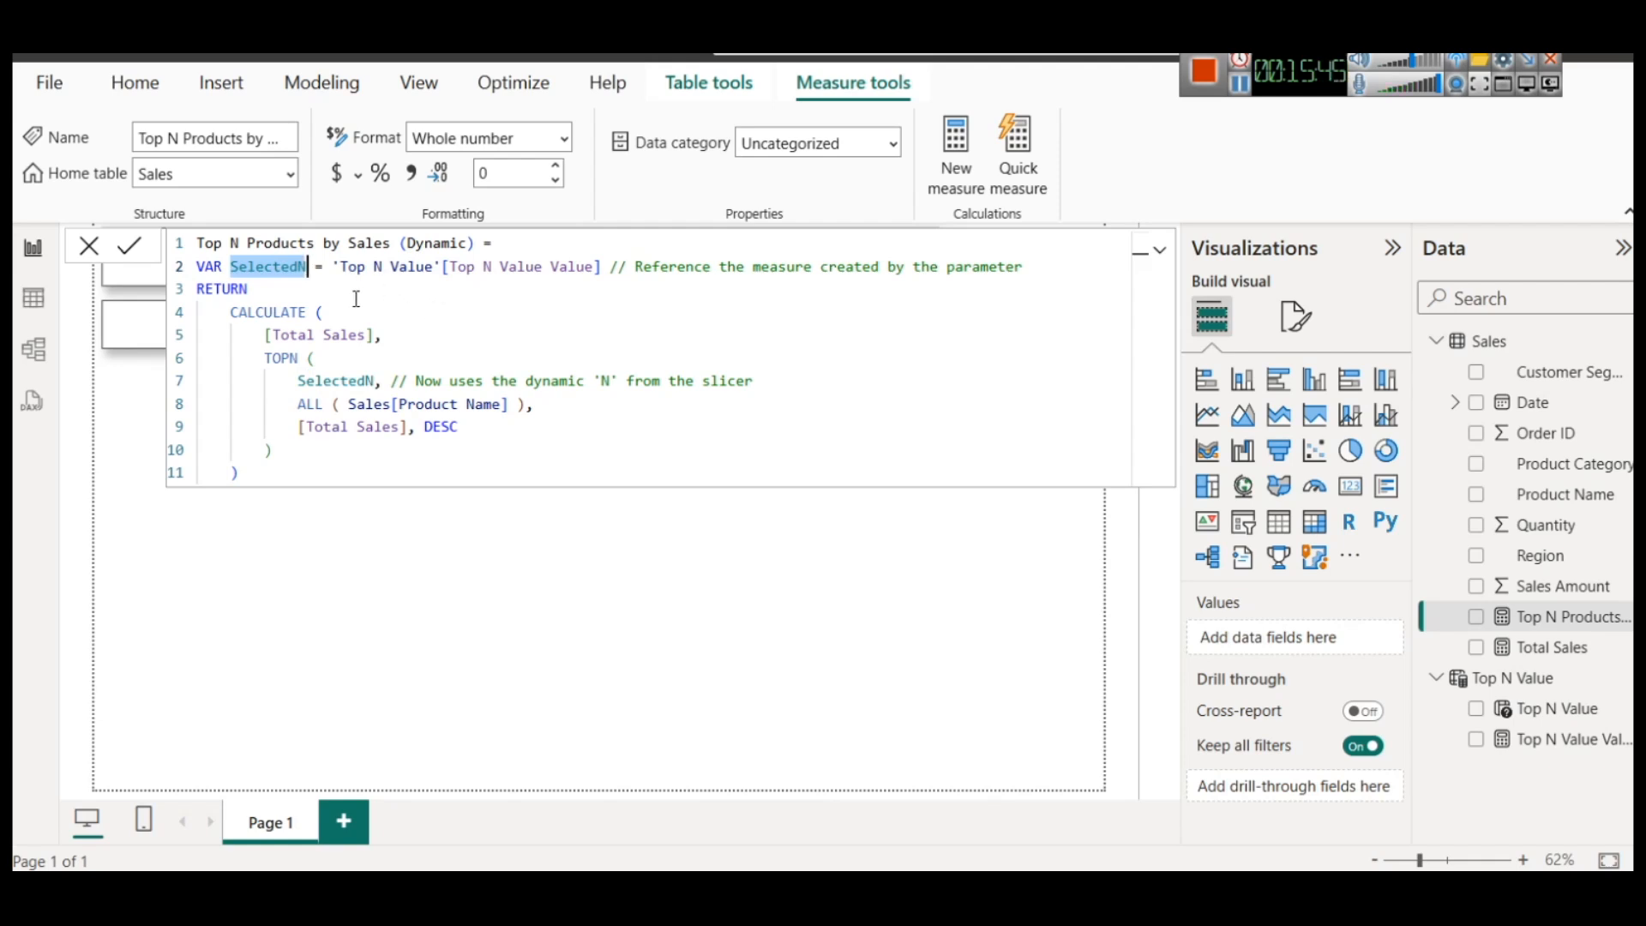
drag(346, 274, 441, 285)
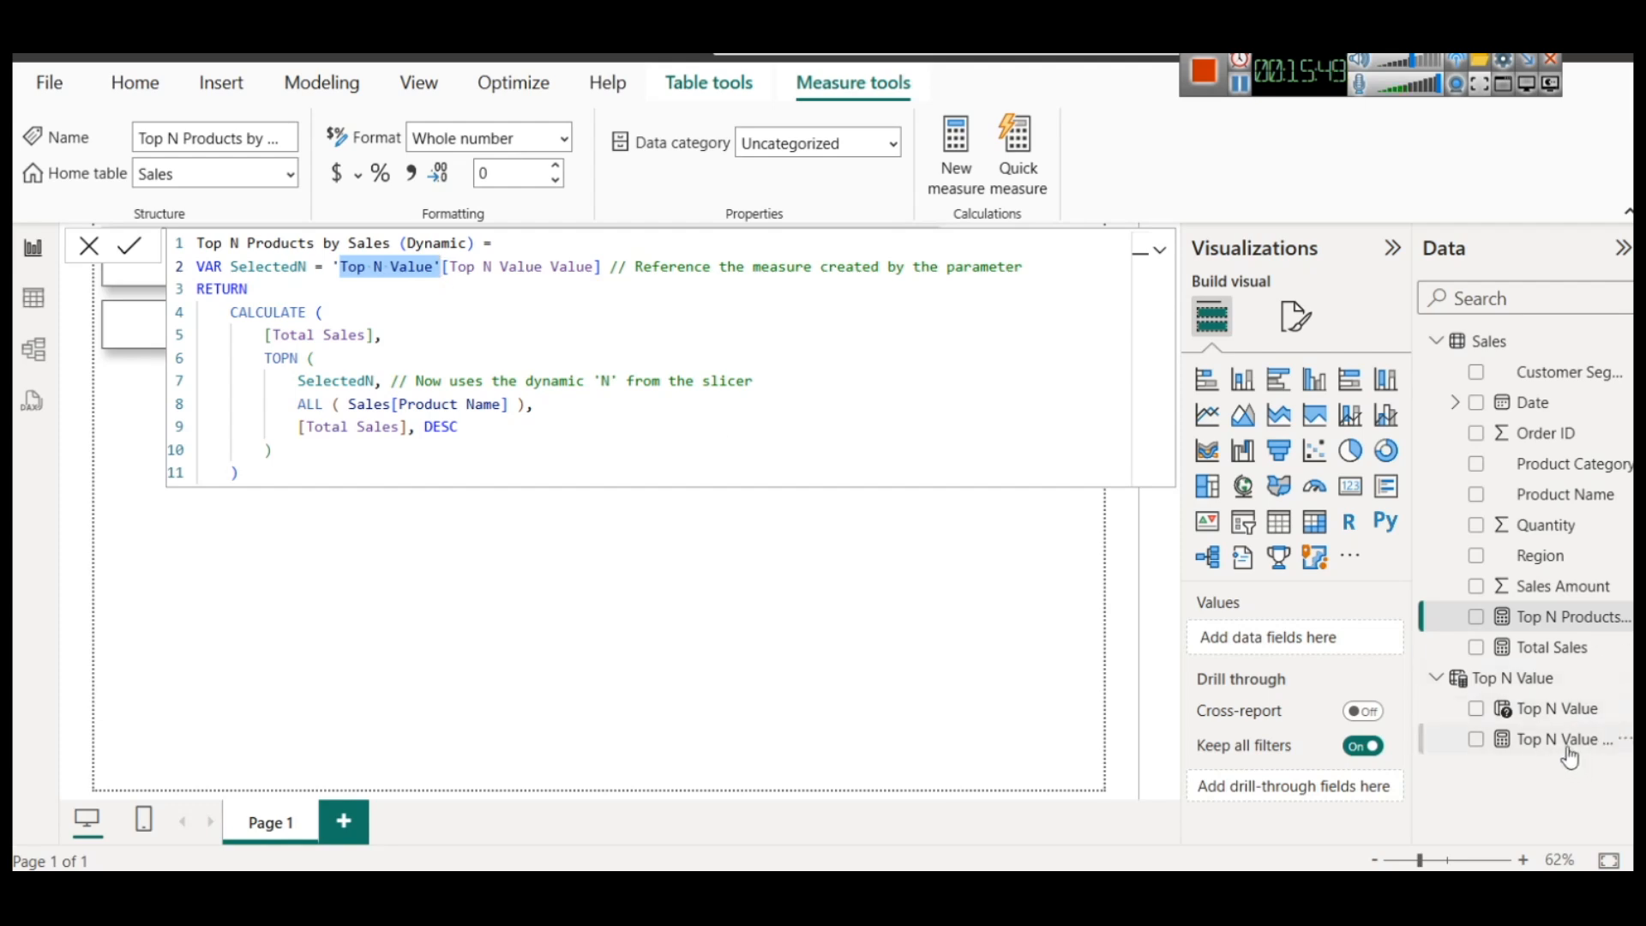
click(609, 267)
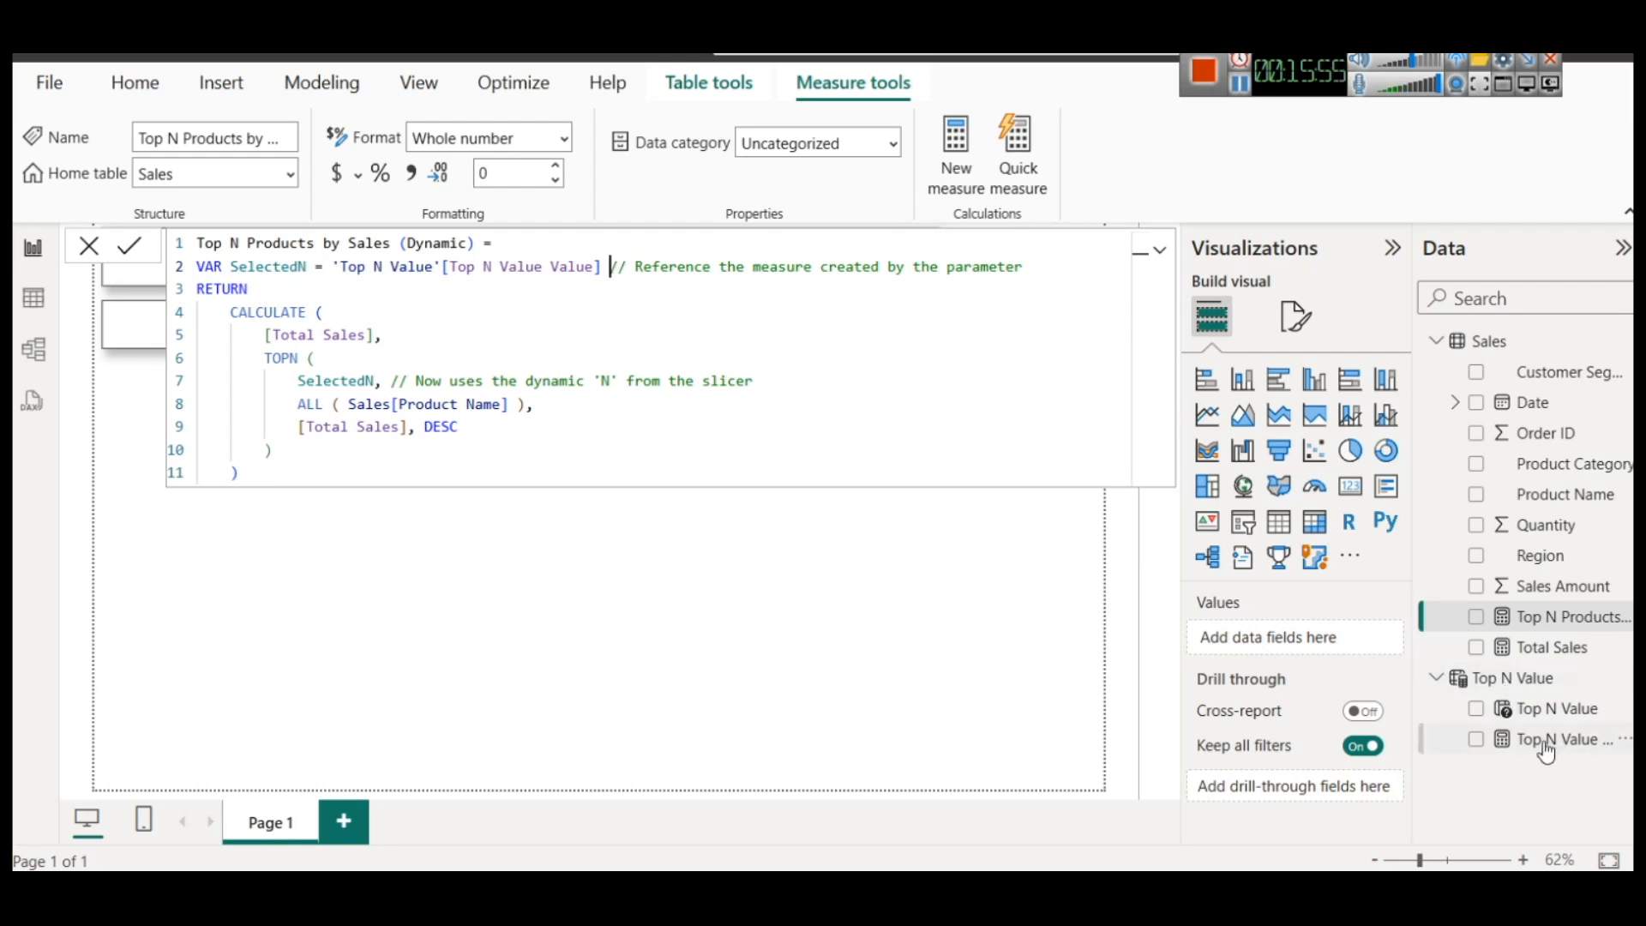
drag(1119, 270, 142, 269)
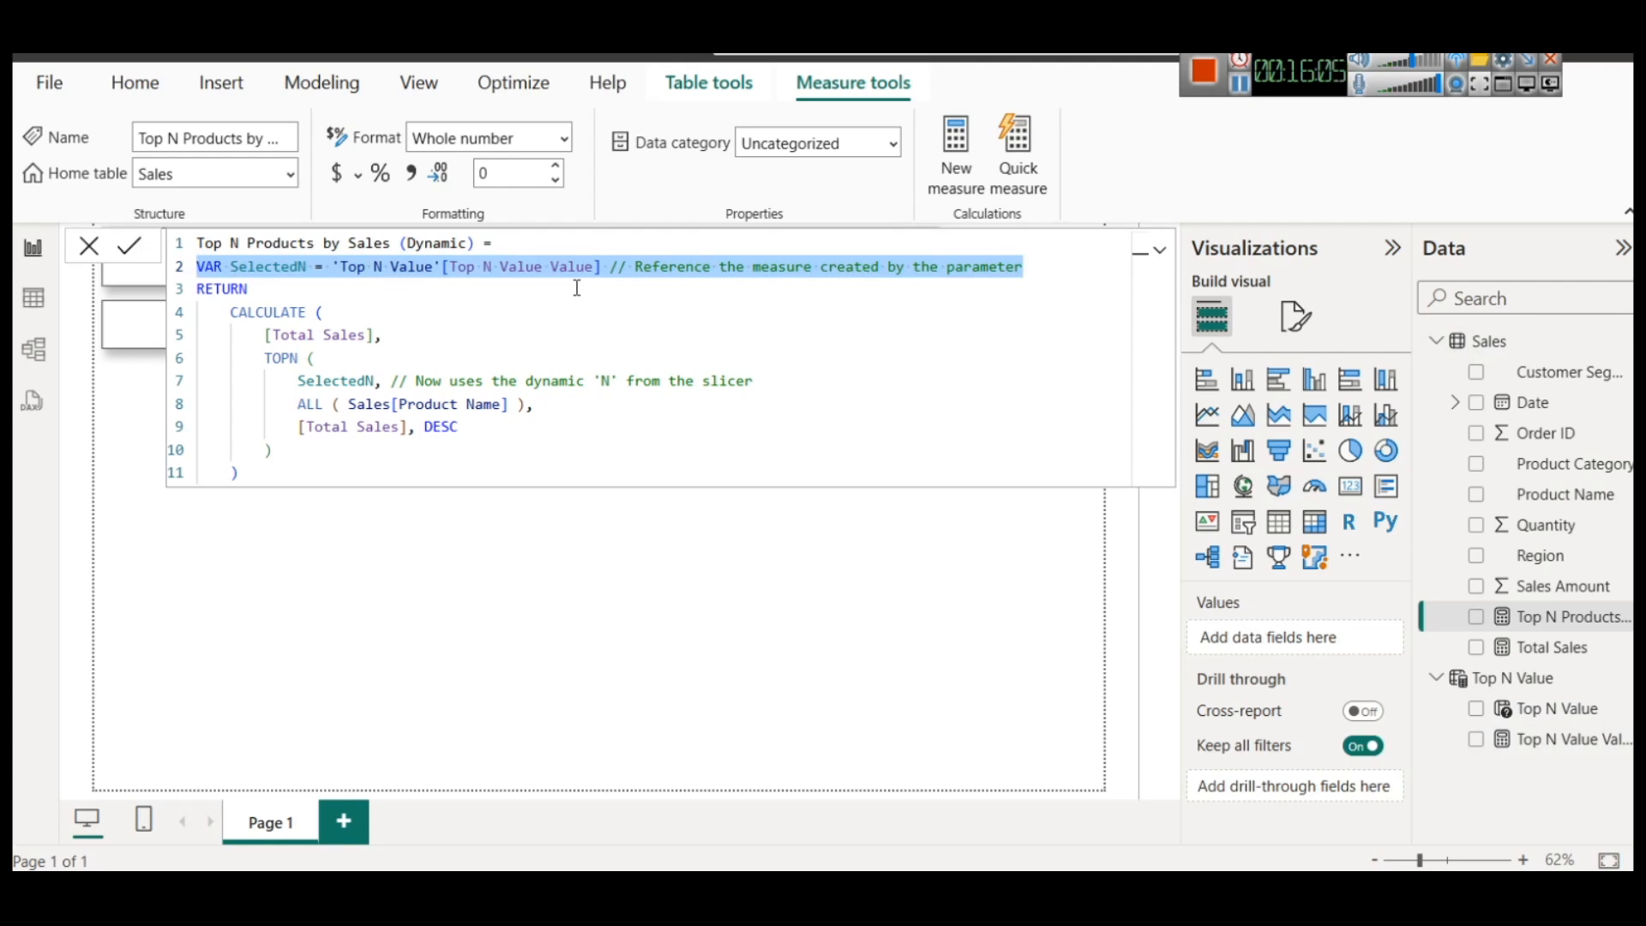
Examine the CALCULATE, TOPN and ALL arguments in the RETURN part of the dynamic Top N measure
click(350, 318)
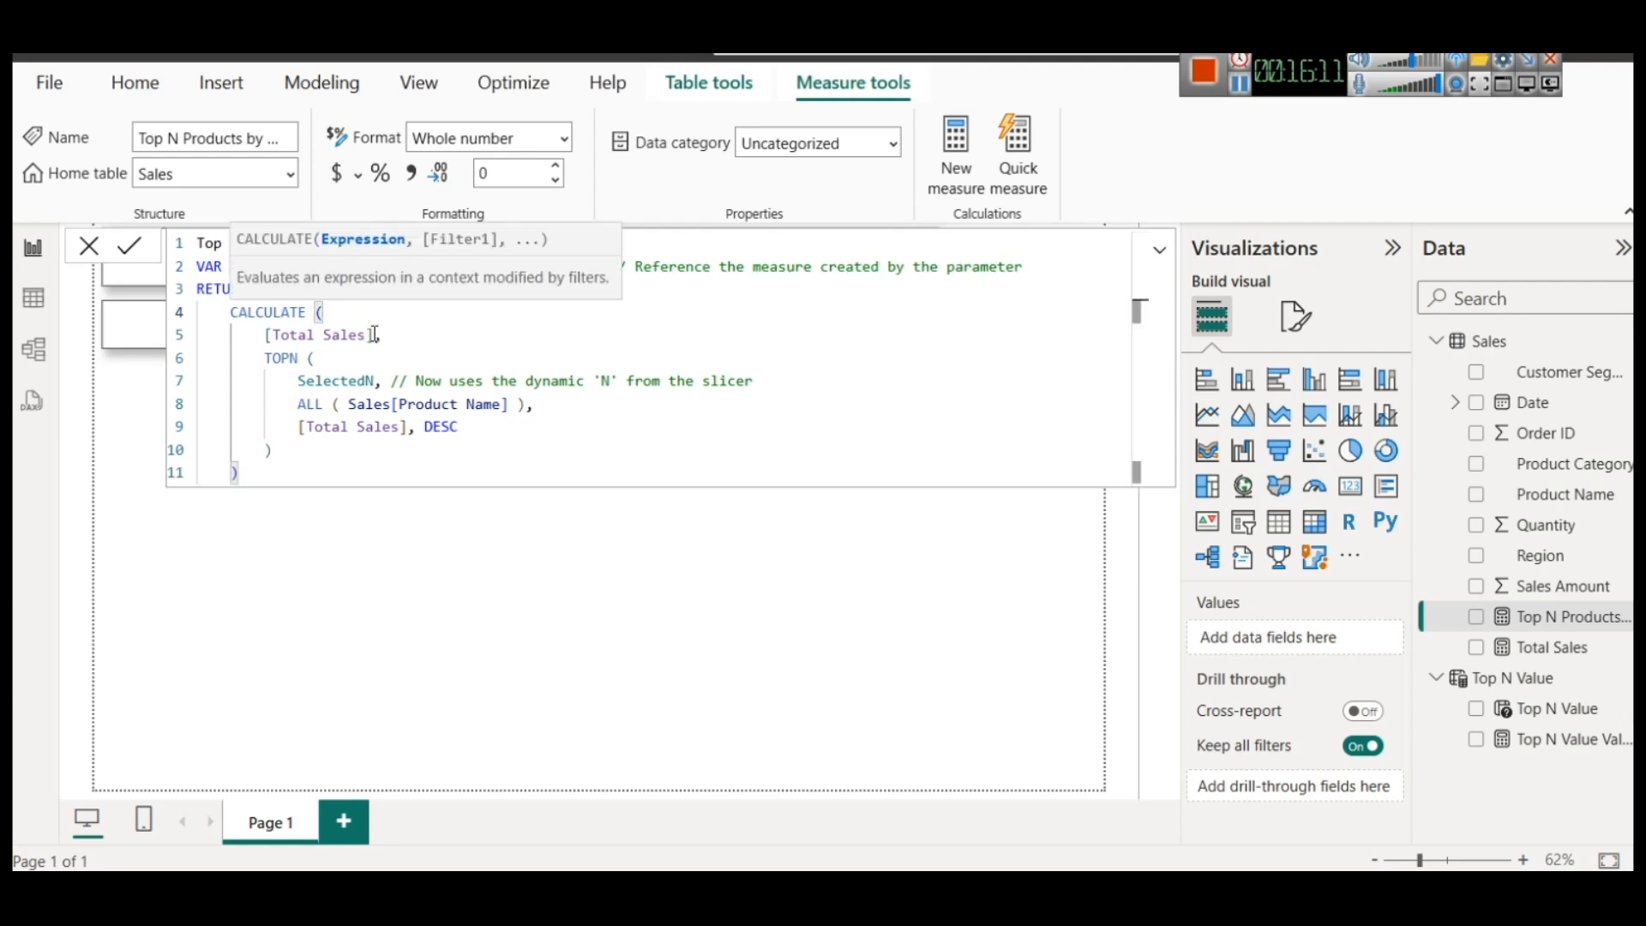
click(374, 335)
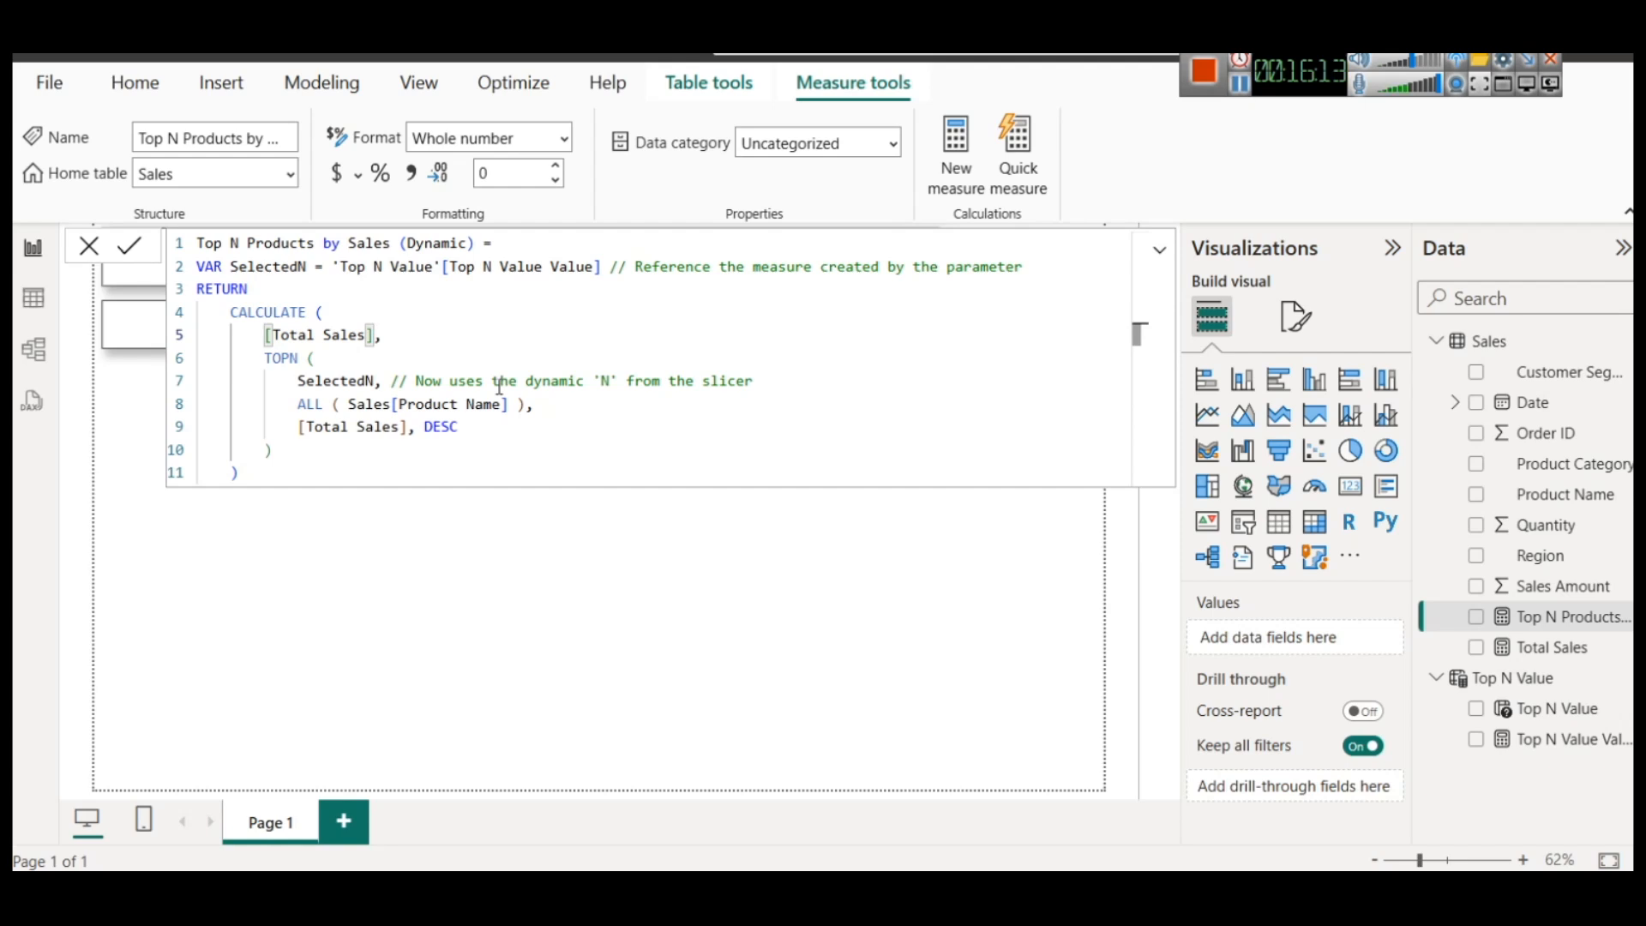
click(333, 361)
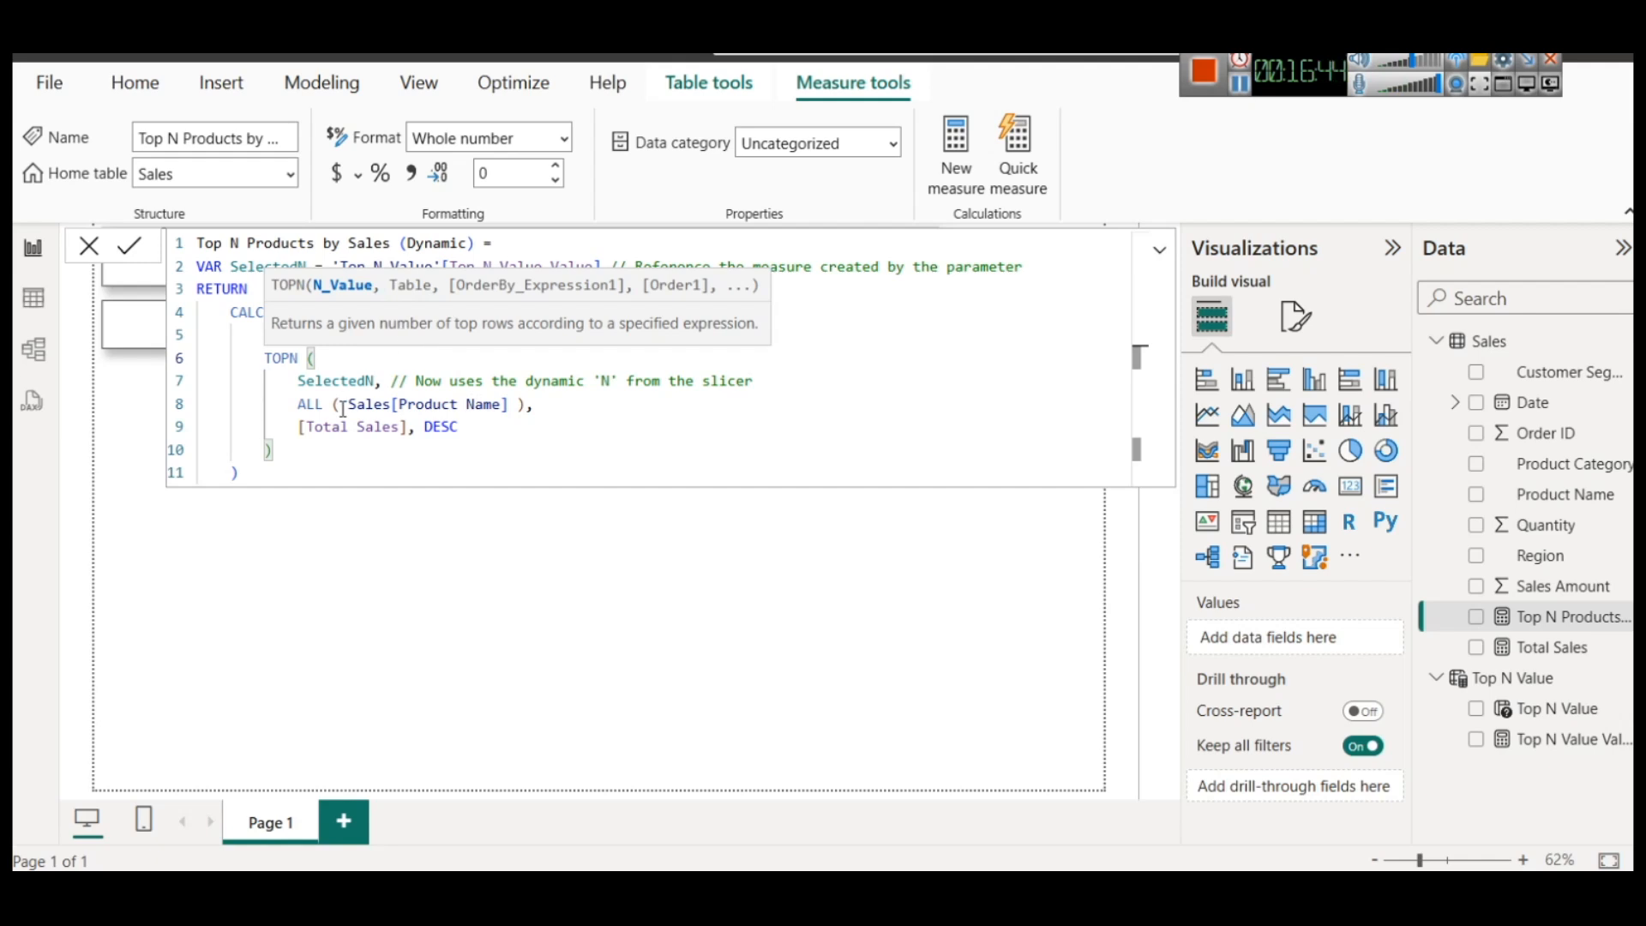
drag(294, 404, 556, 403)
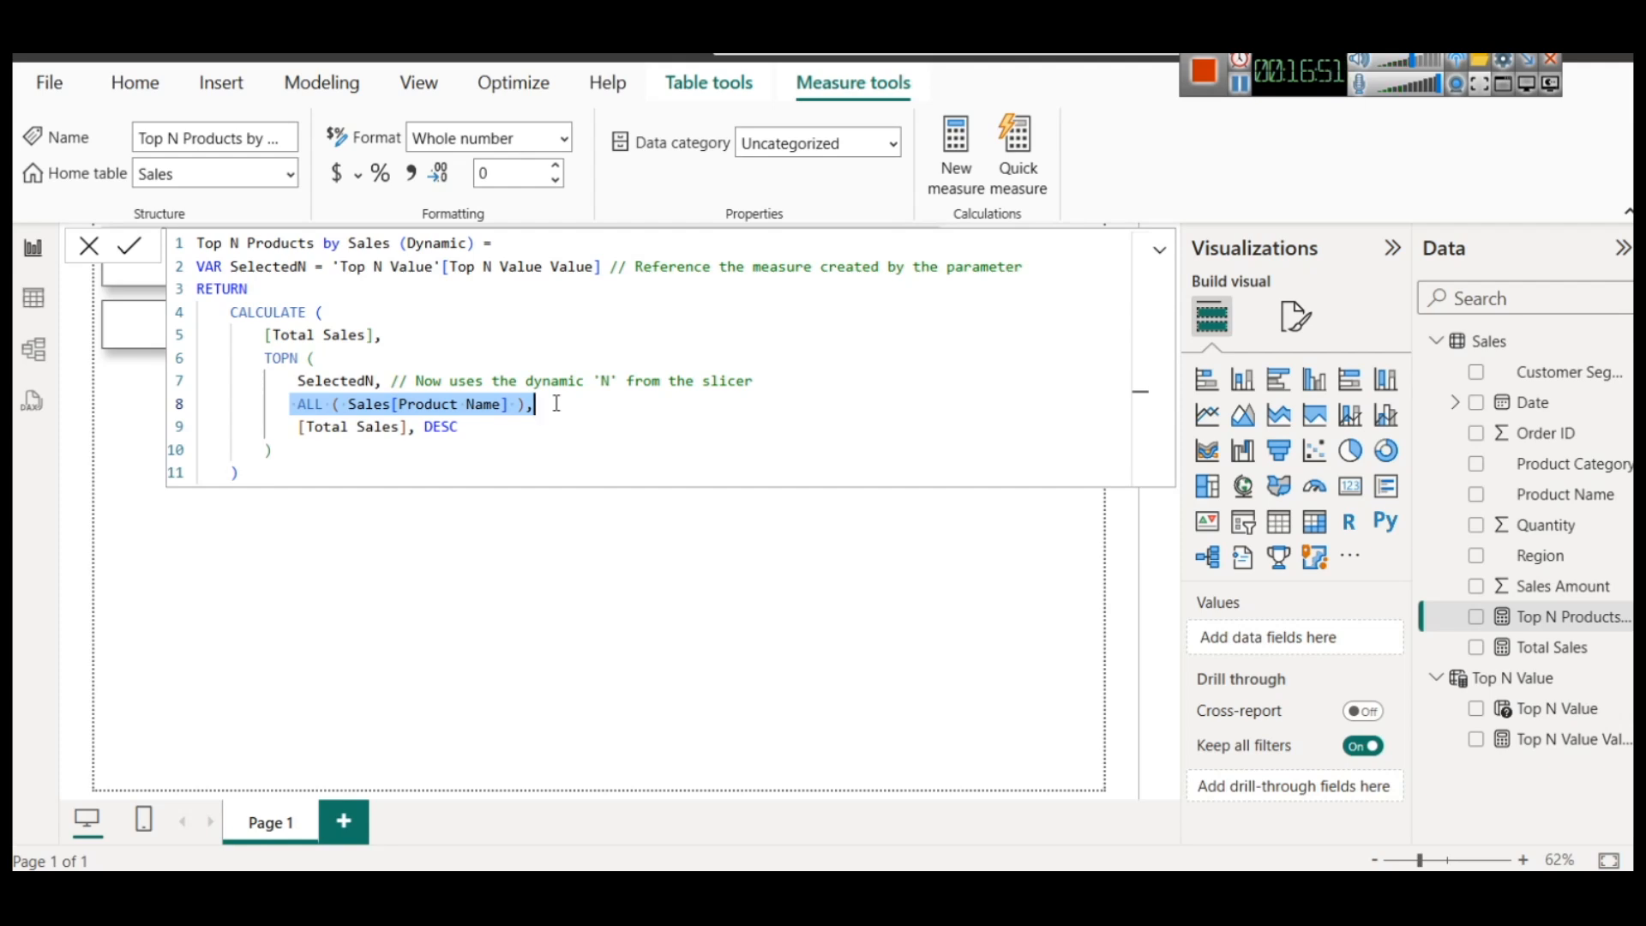
click(556, 403)
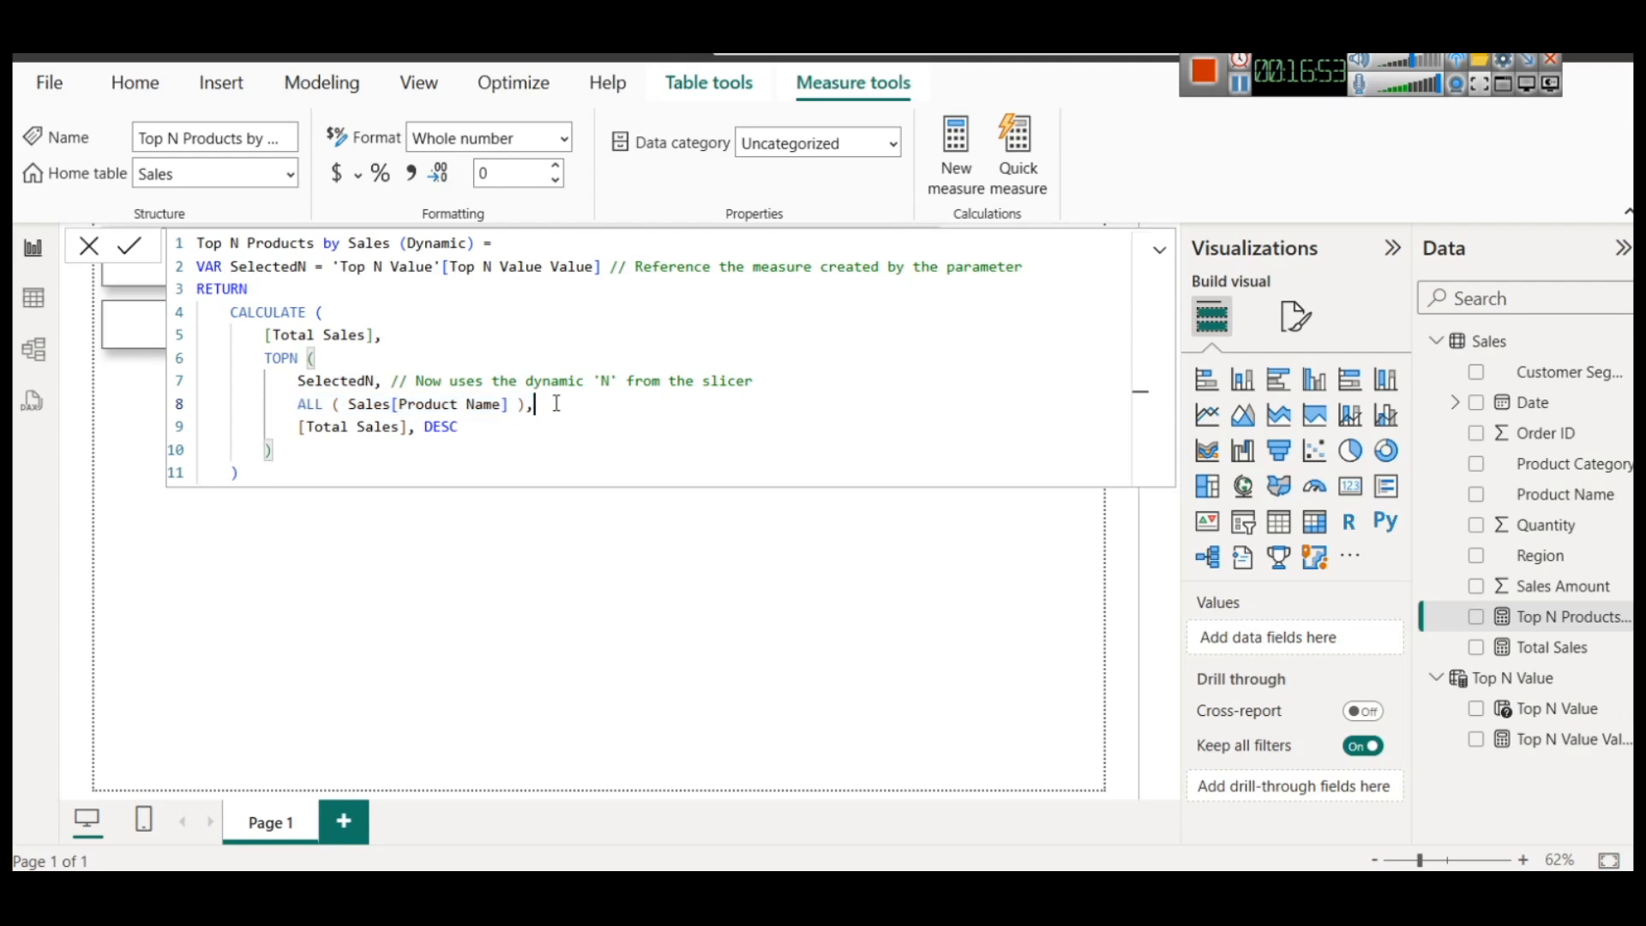
click(338, 408)
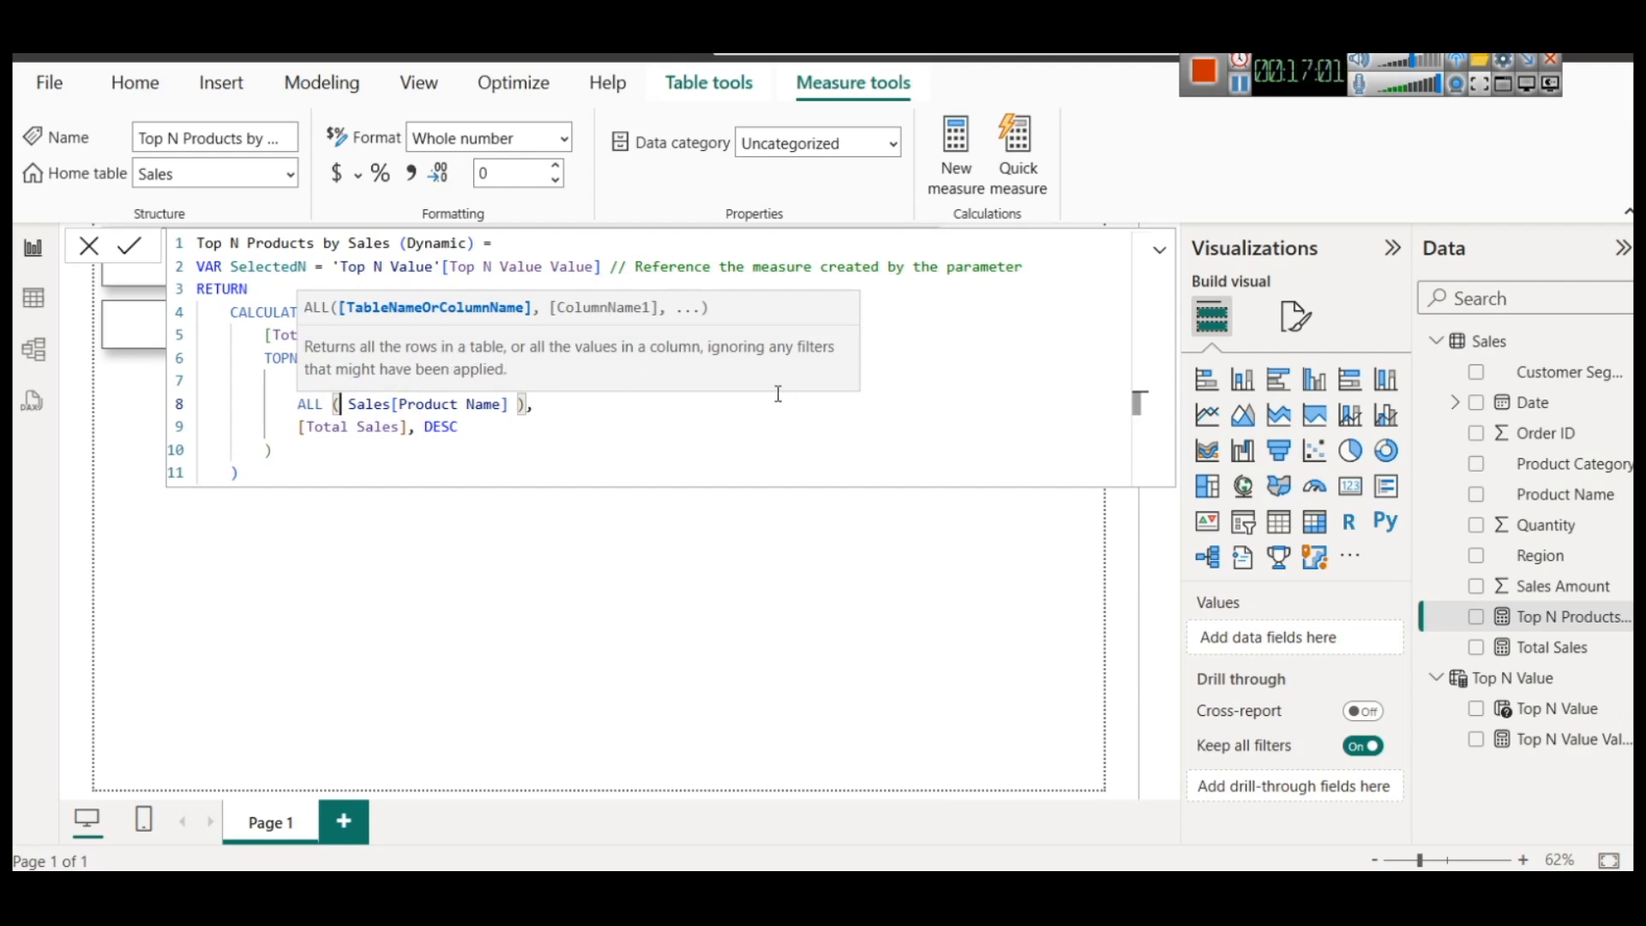
click(553, 406)
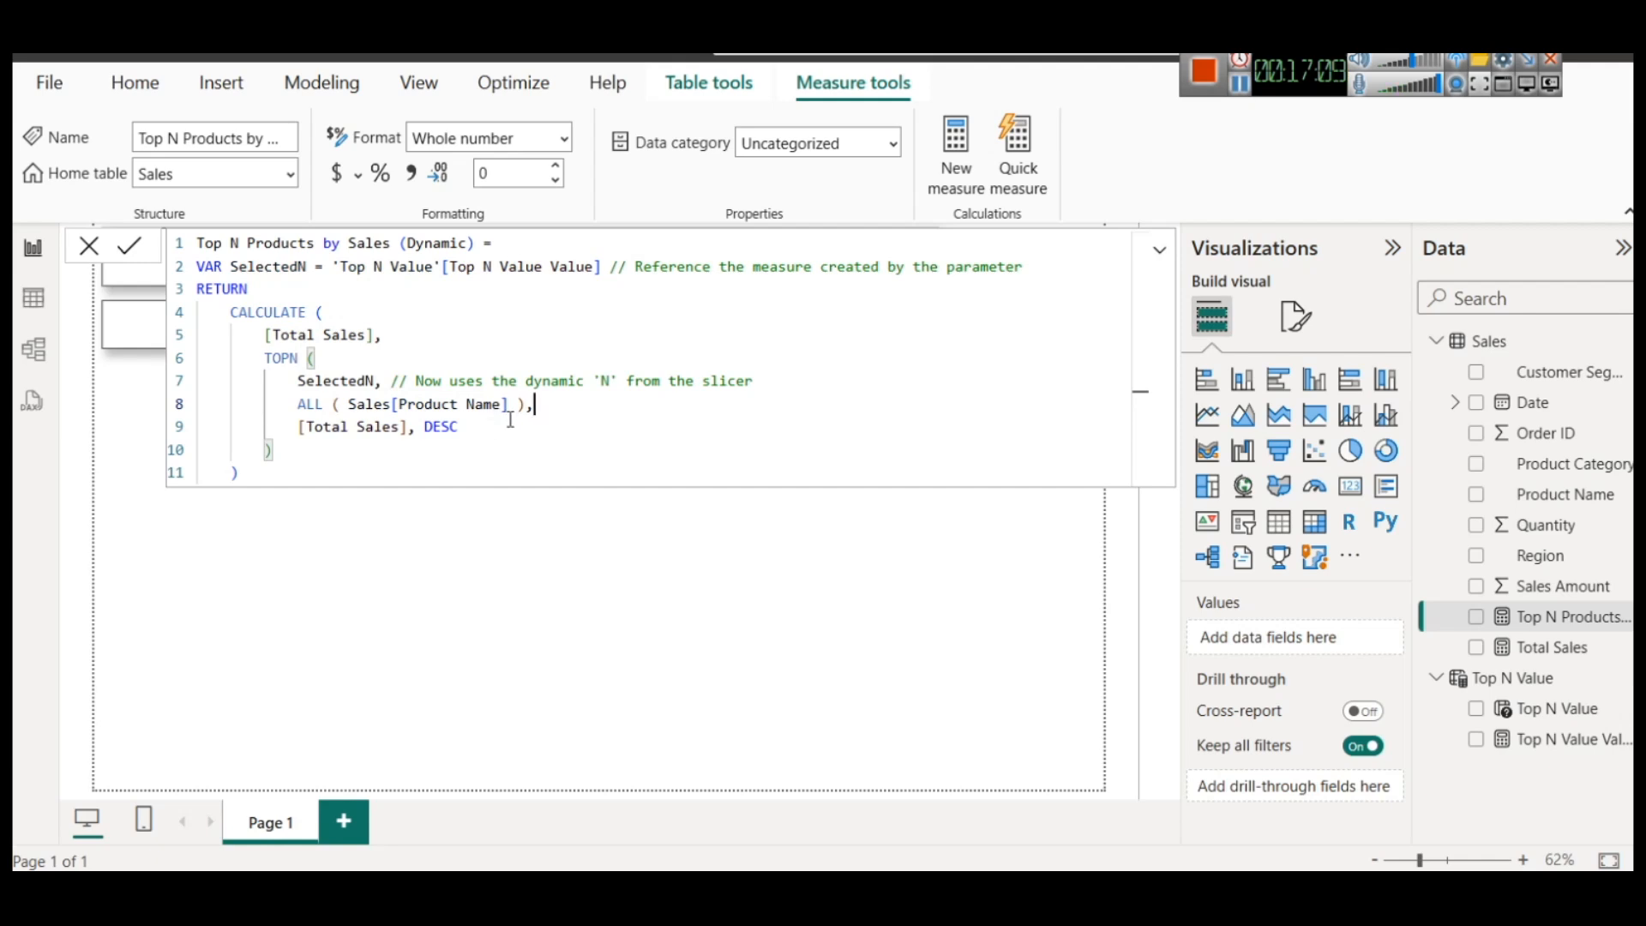
click(327, 363)
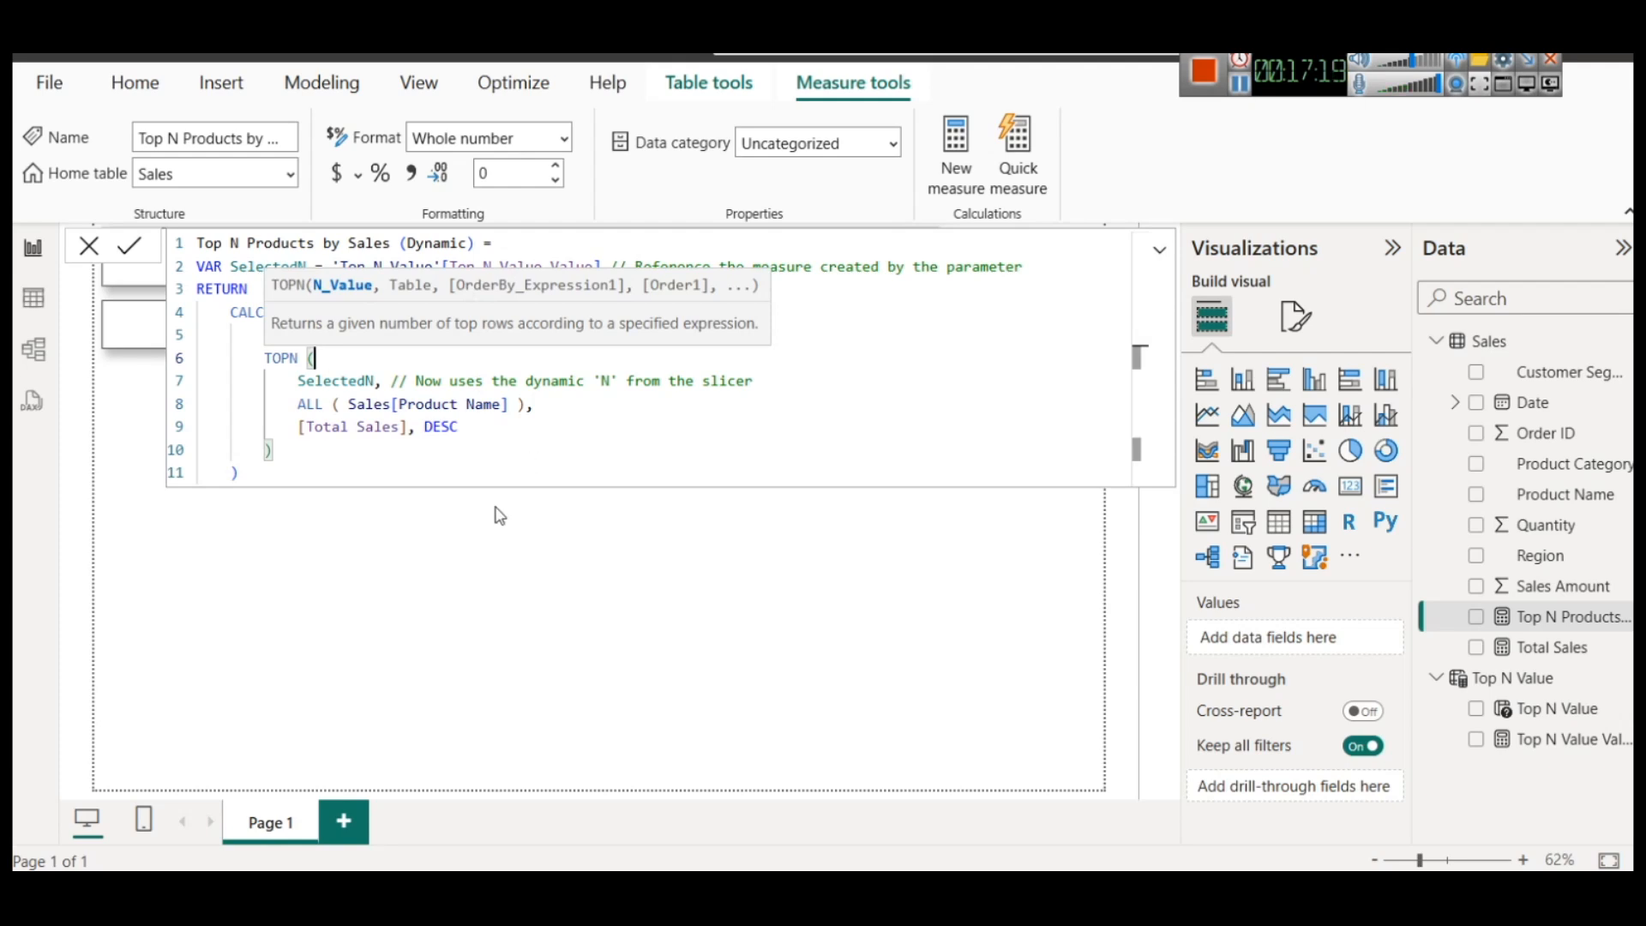
Commit the dynamic Top N measure and display it in a Card visual narrowed to about a quarter of the page width
click(142, 251)
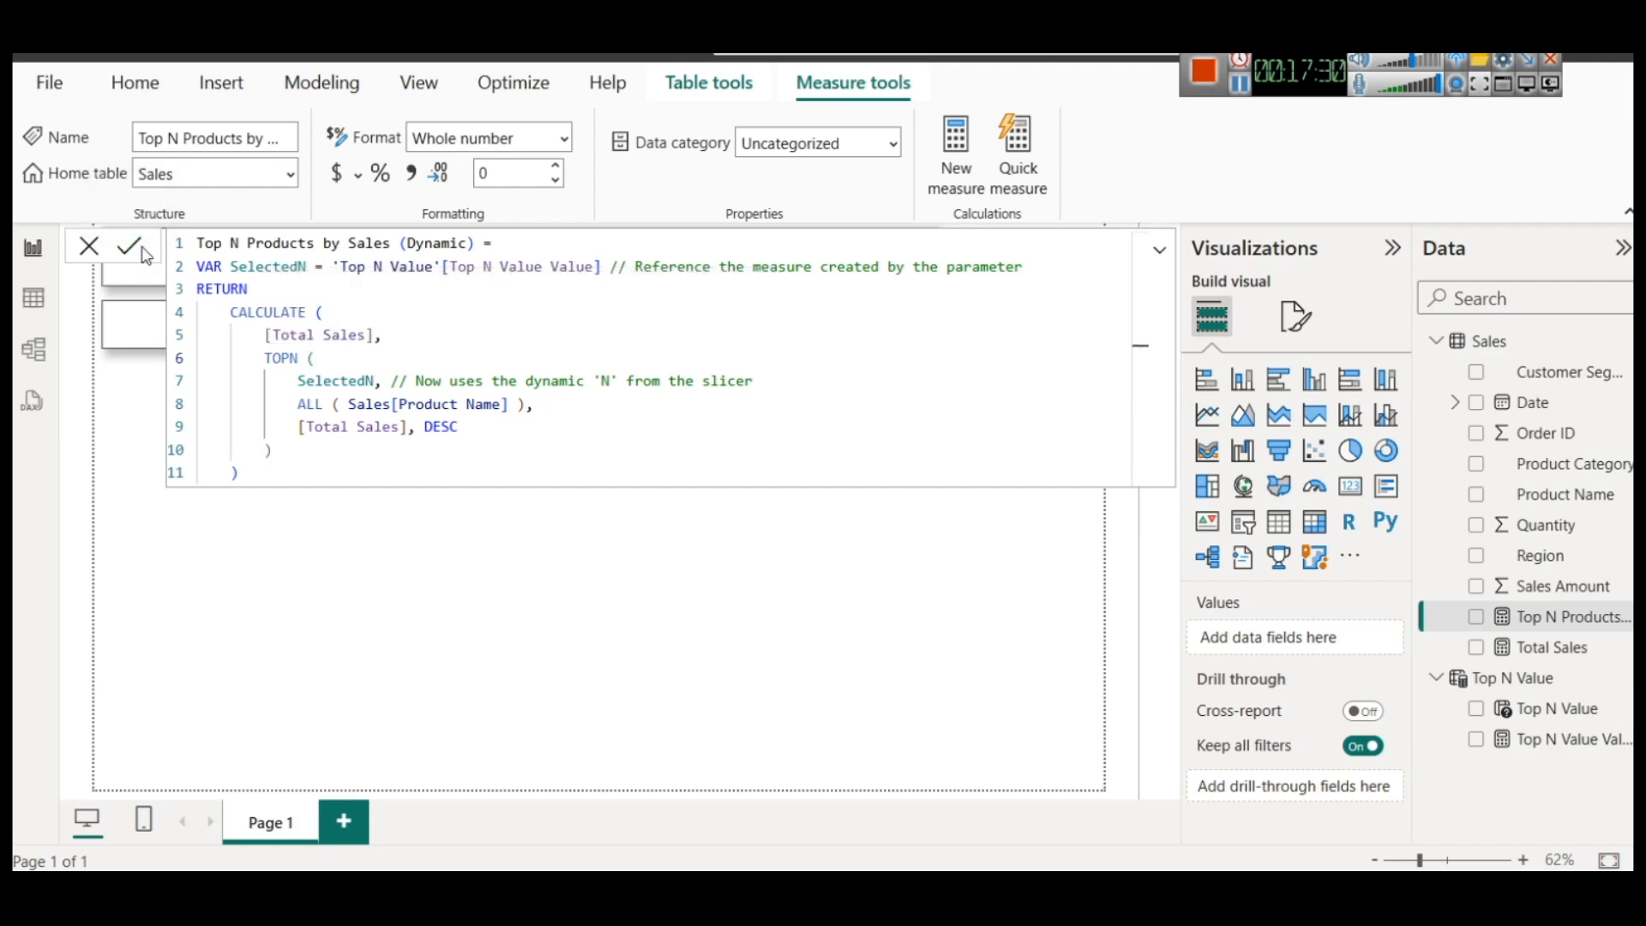
click(320, 536)
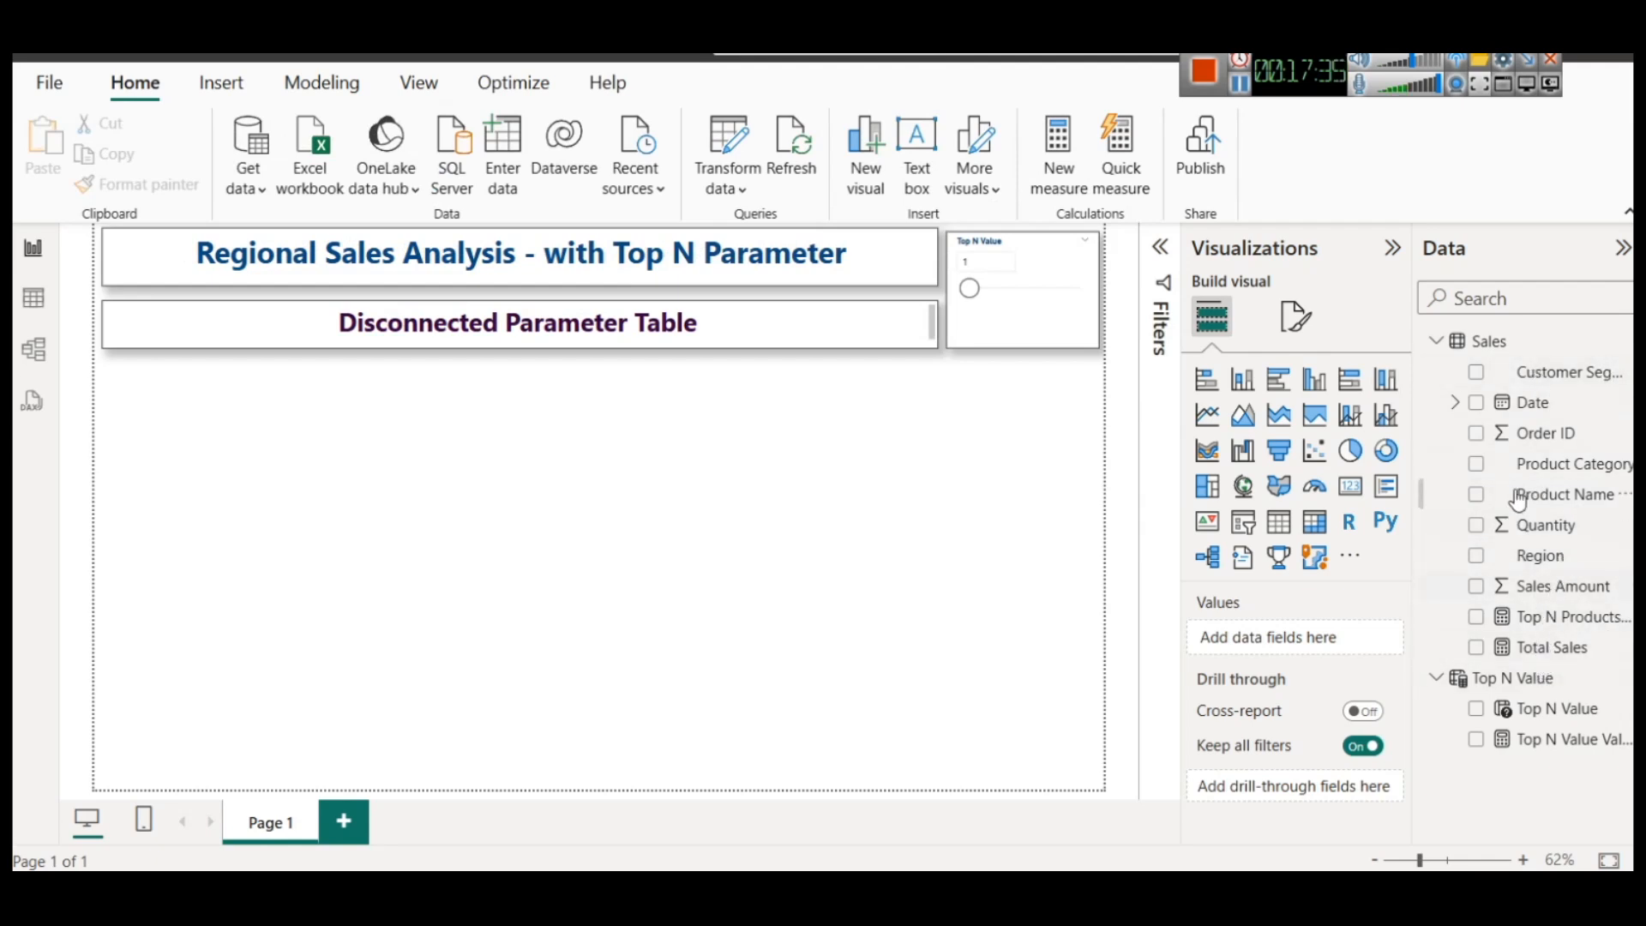
click(1345, 494)
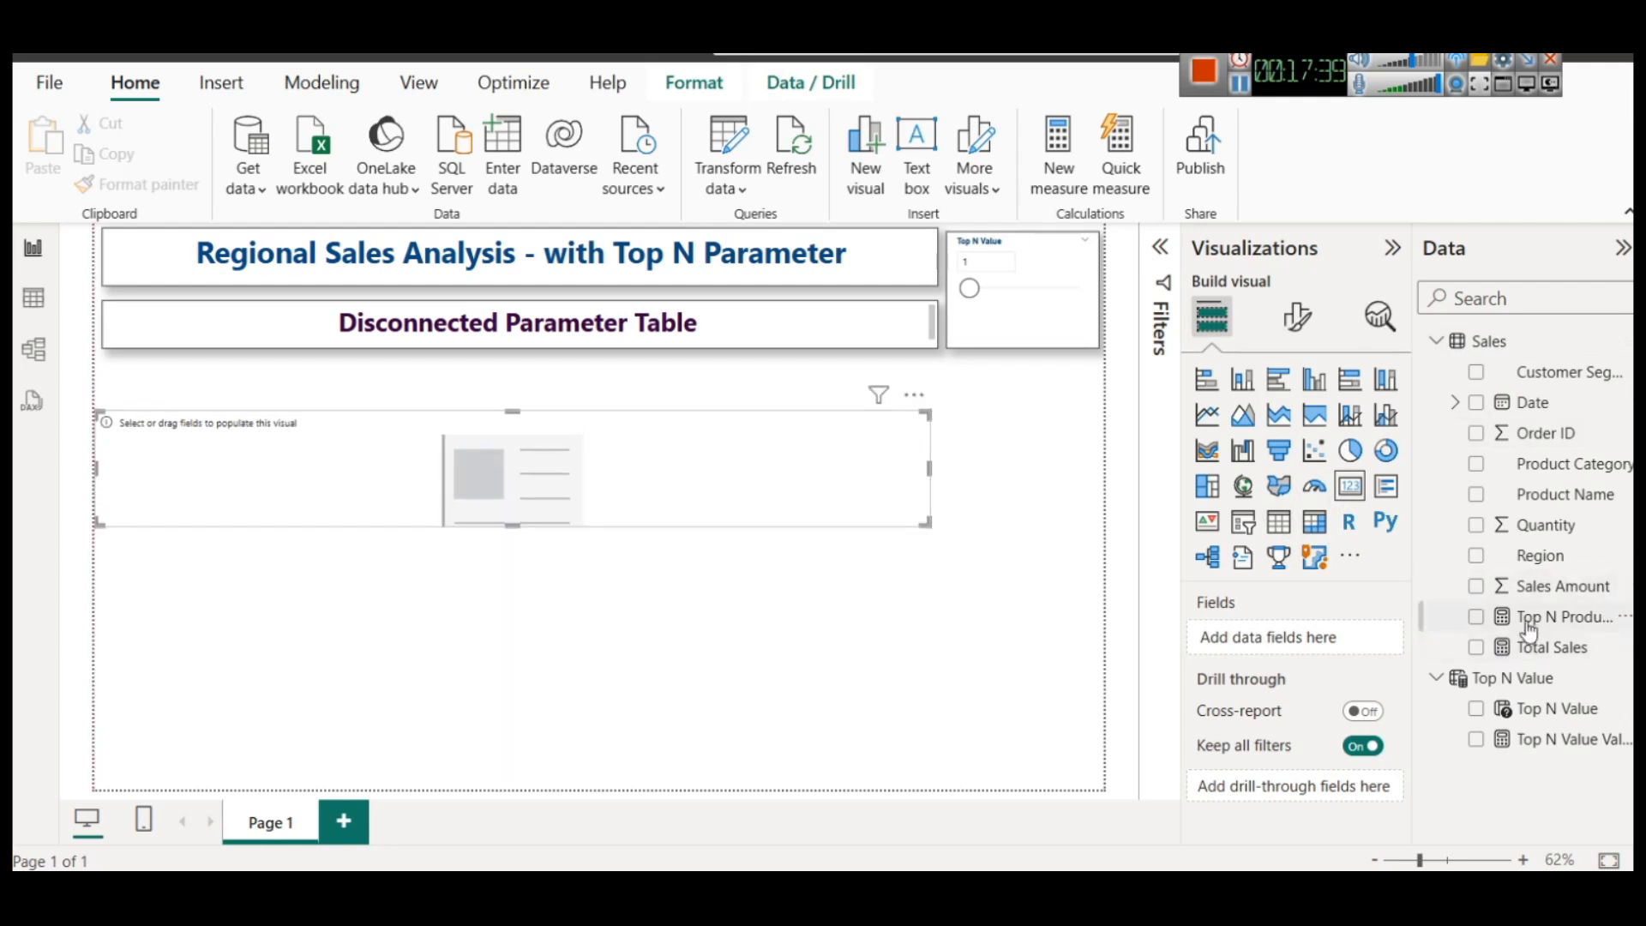
drag(1529, 624, 440, 503)
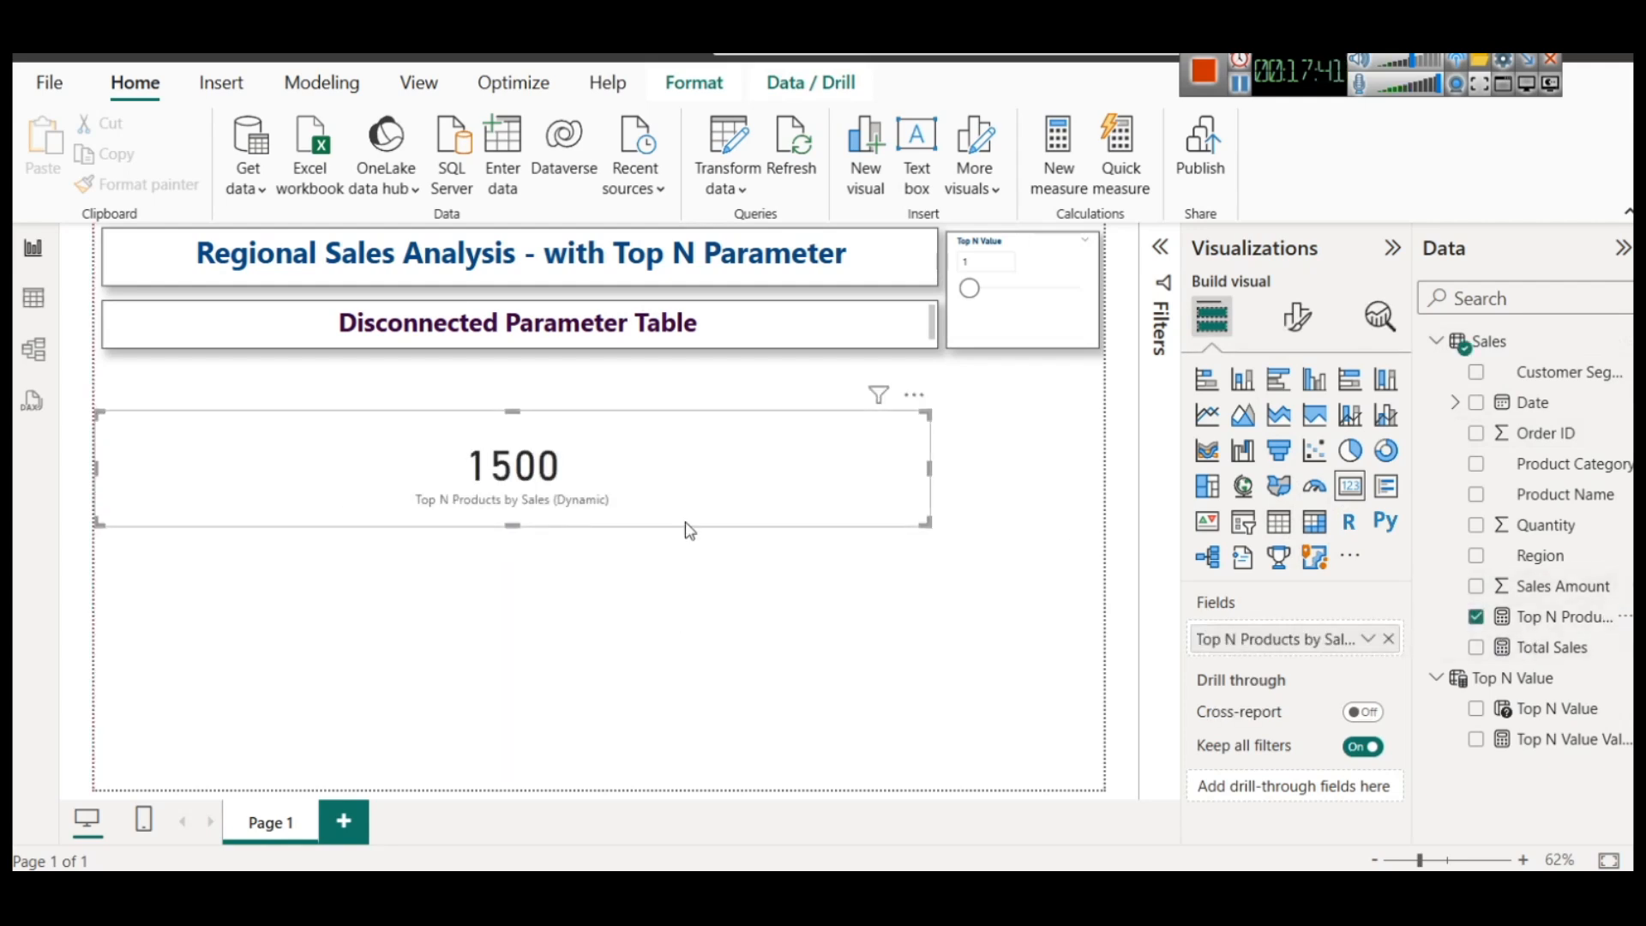
drag(930, 470, 358, 479)
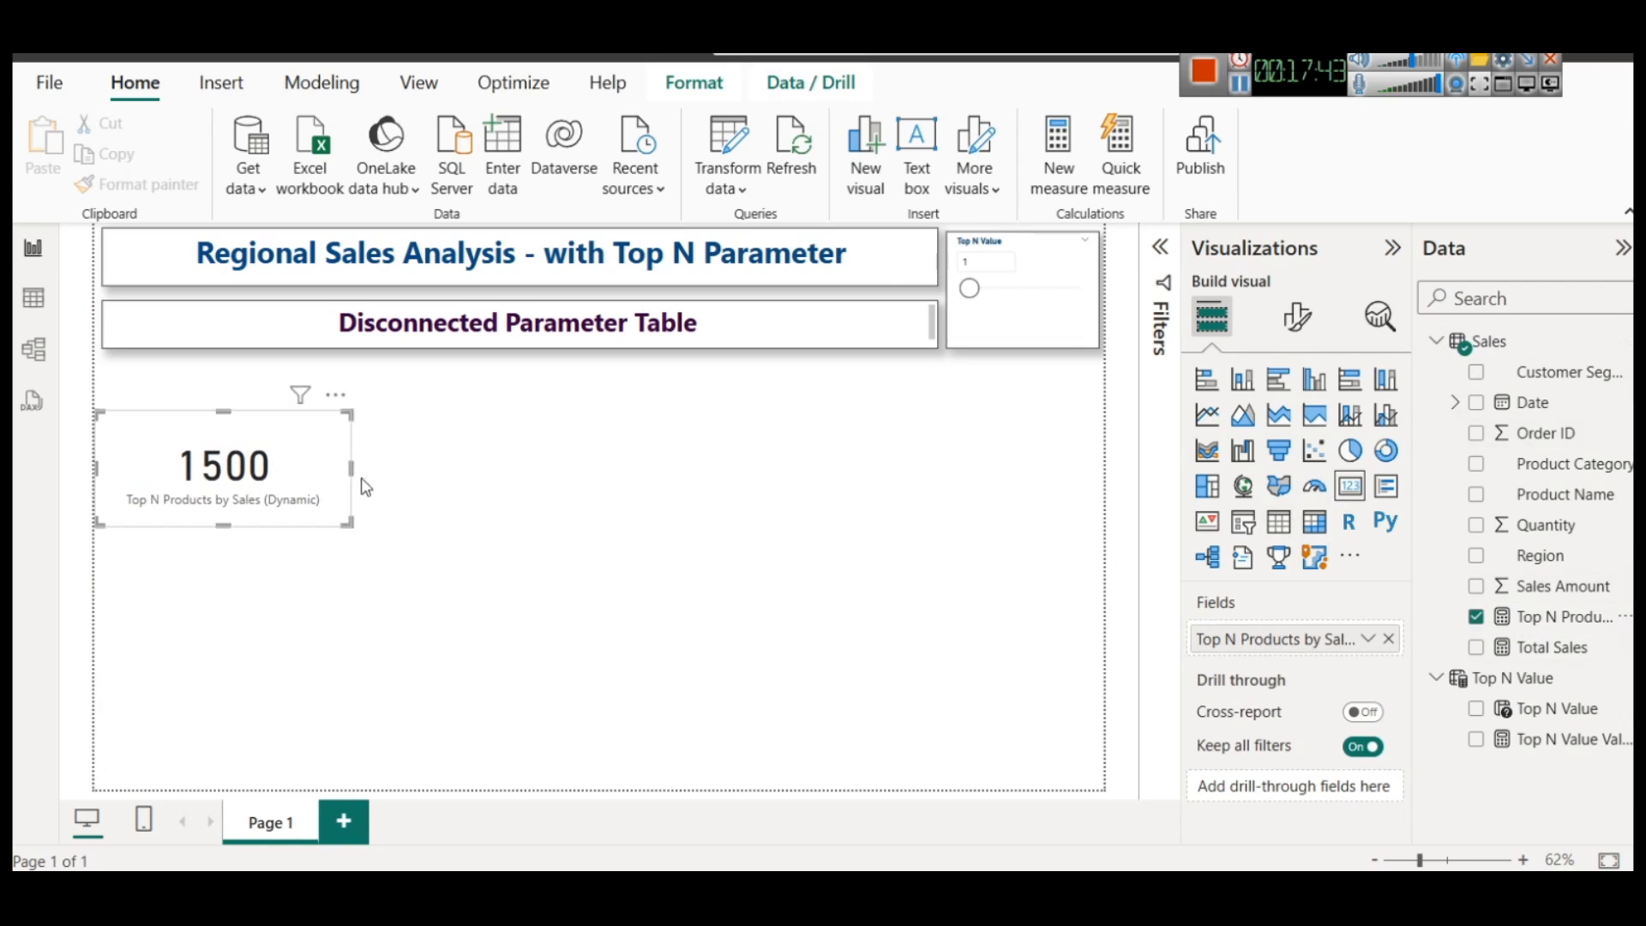
Set the Top N Value slicer to 6
drag(977, 298, 1010, 296)
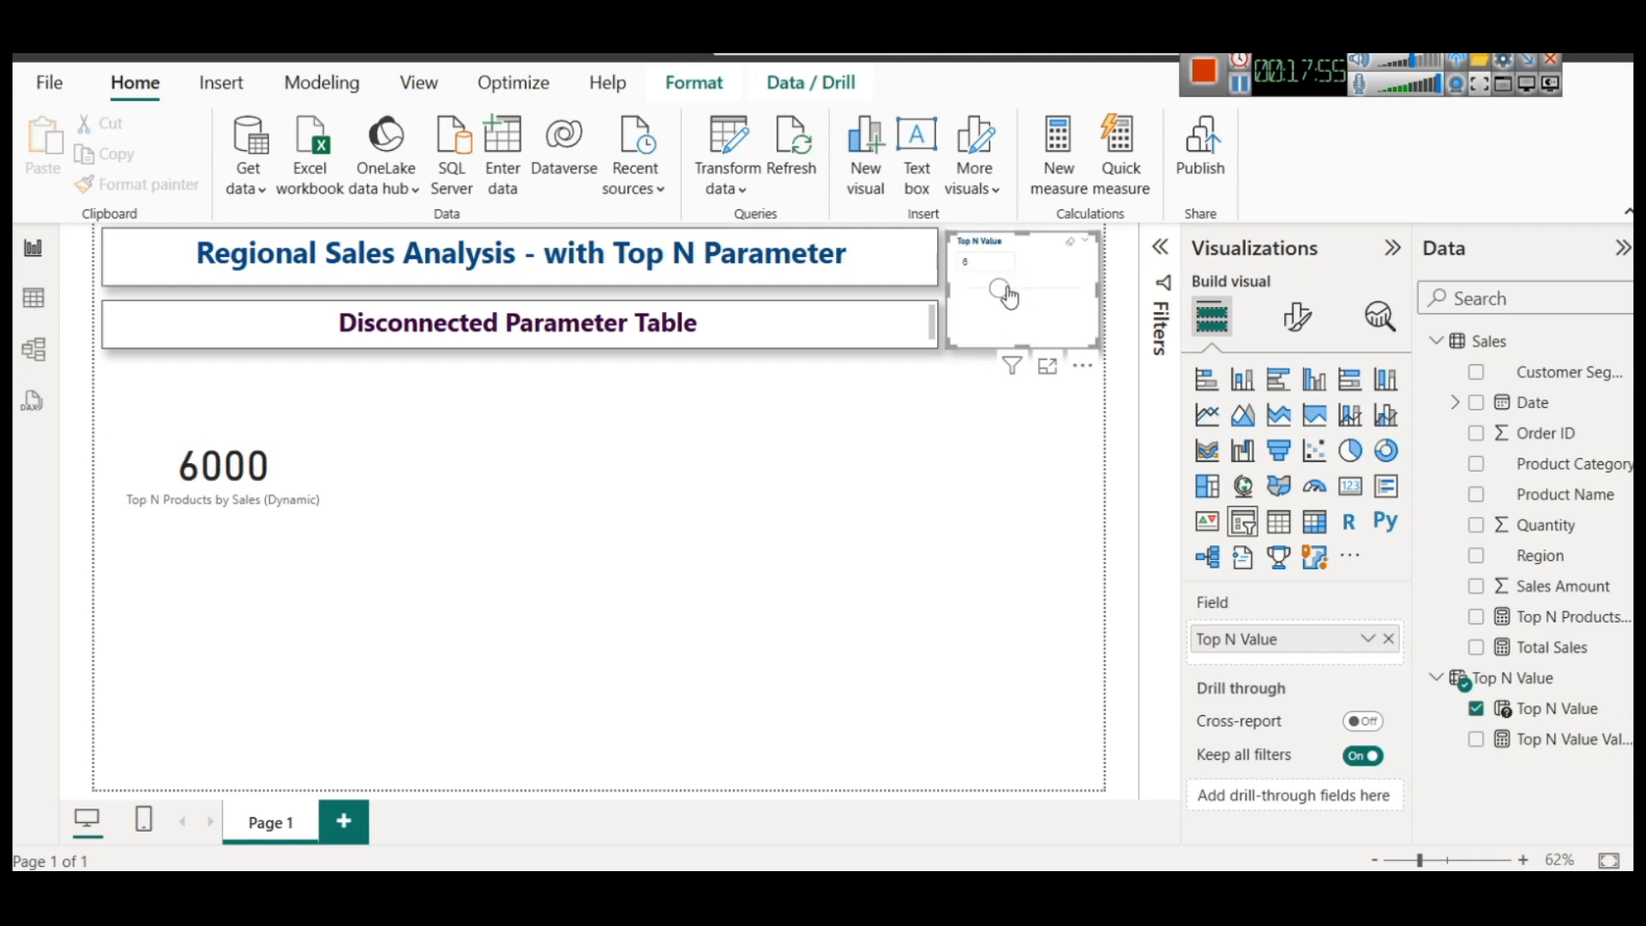
Reduce the height of the Top N Products by Sales (Dynamic) card and move it to the right of the page's centre
click(243, 484)
click(252, 399)
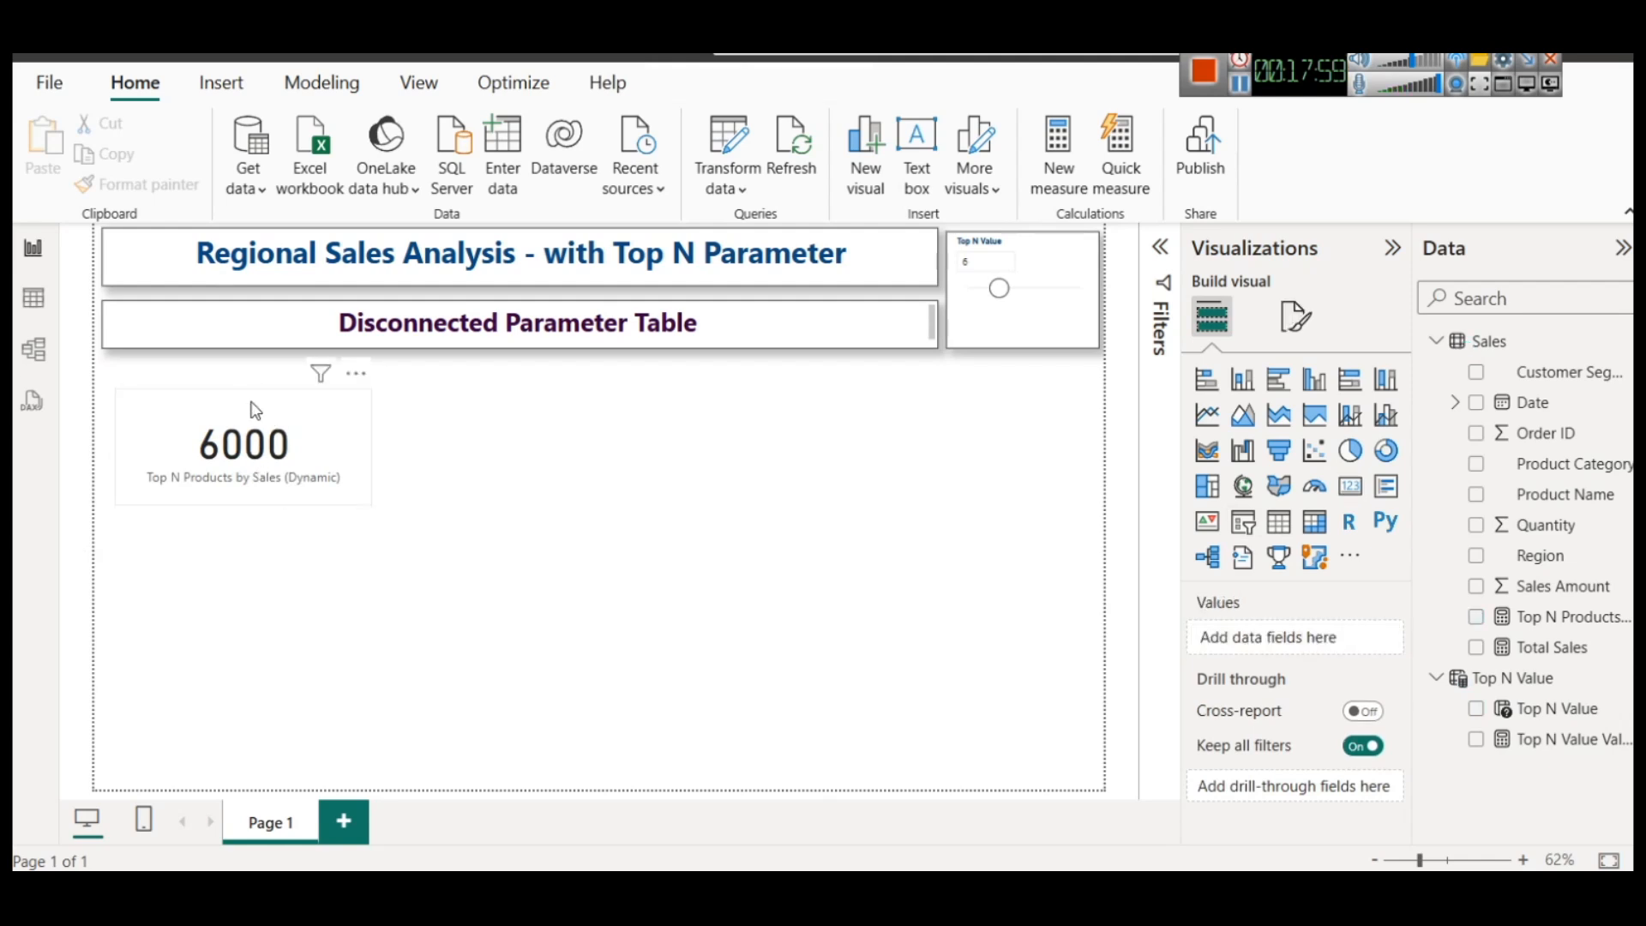
click(251, 401)
mouse_move(243, 393)
mouse_down()
mouse_move(247, 436)
mouse_move(247, 414)
mouse_up()
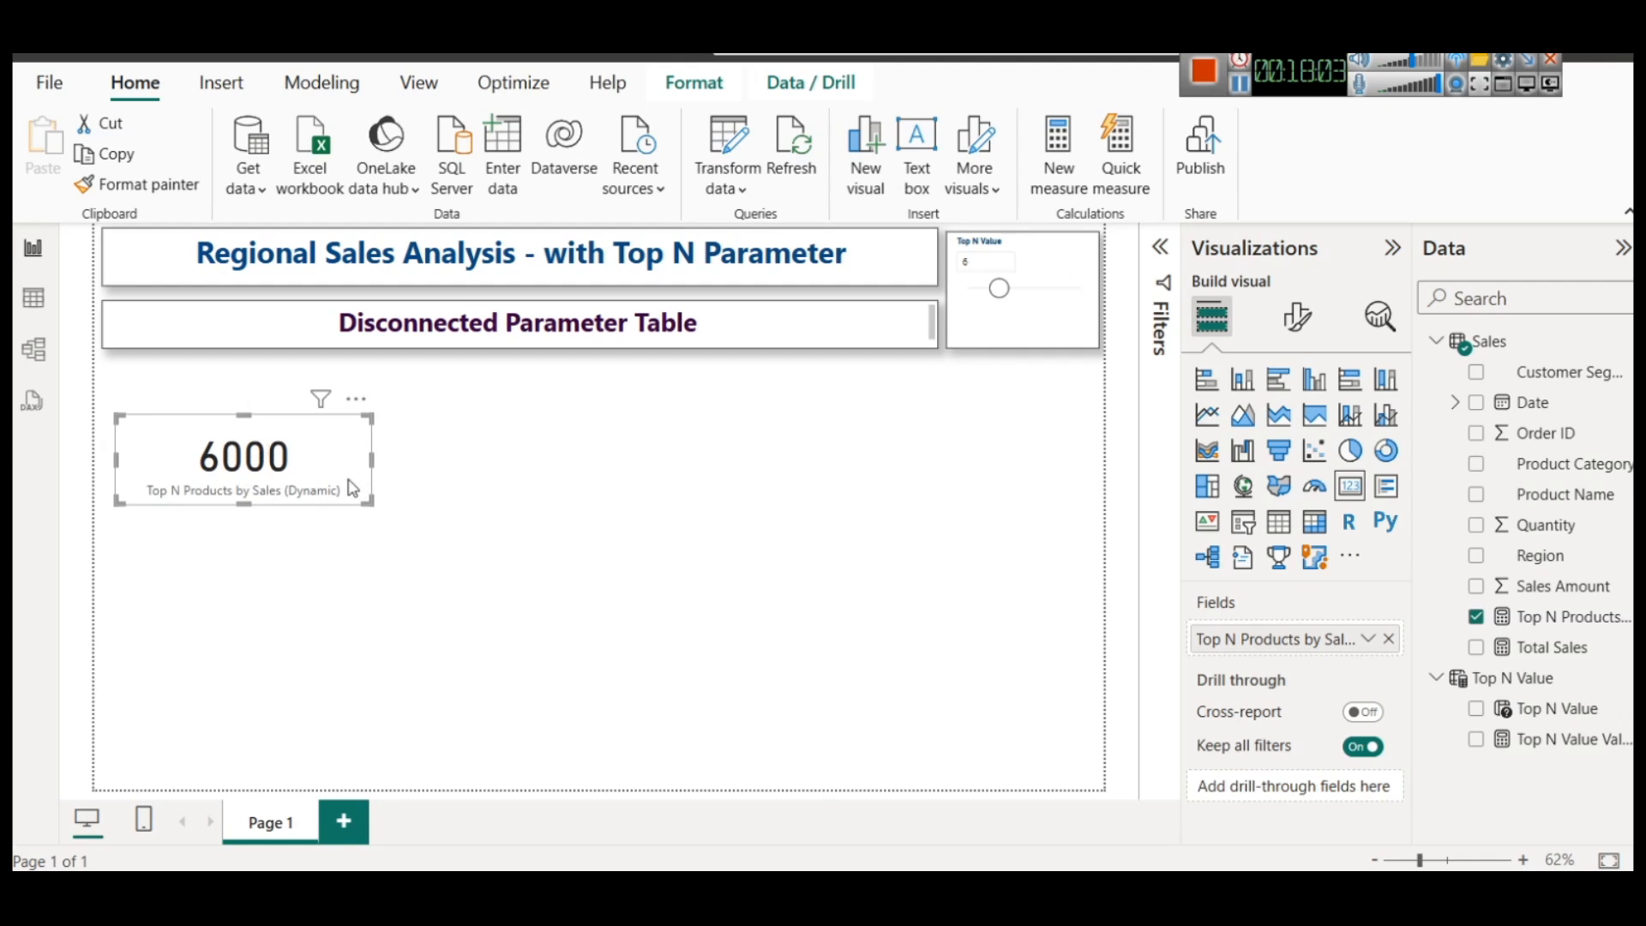
click(498, 474)
drag(305, 469, 839, 530)
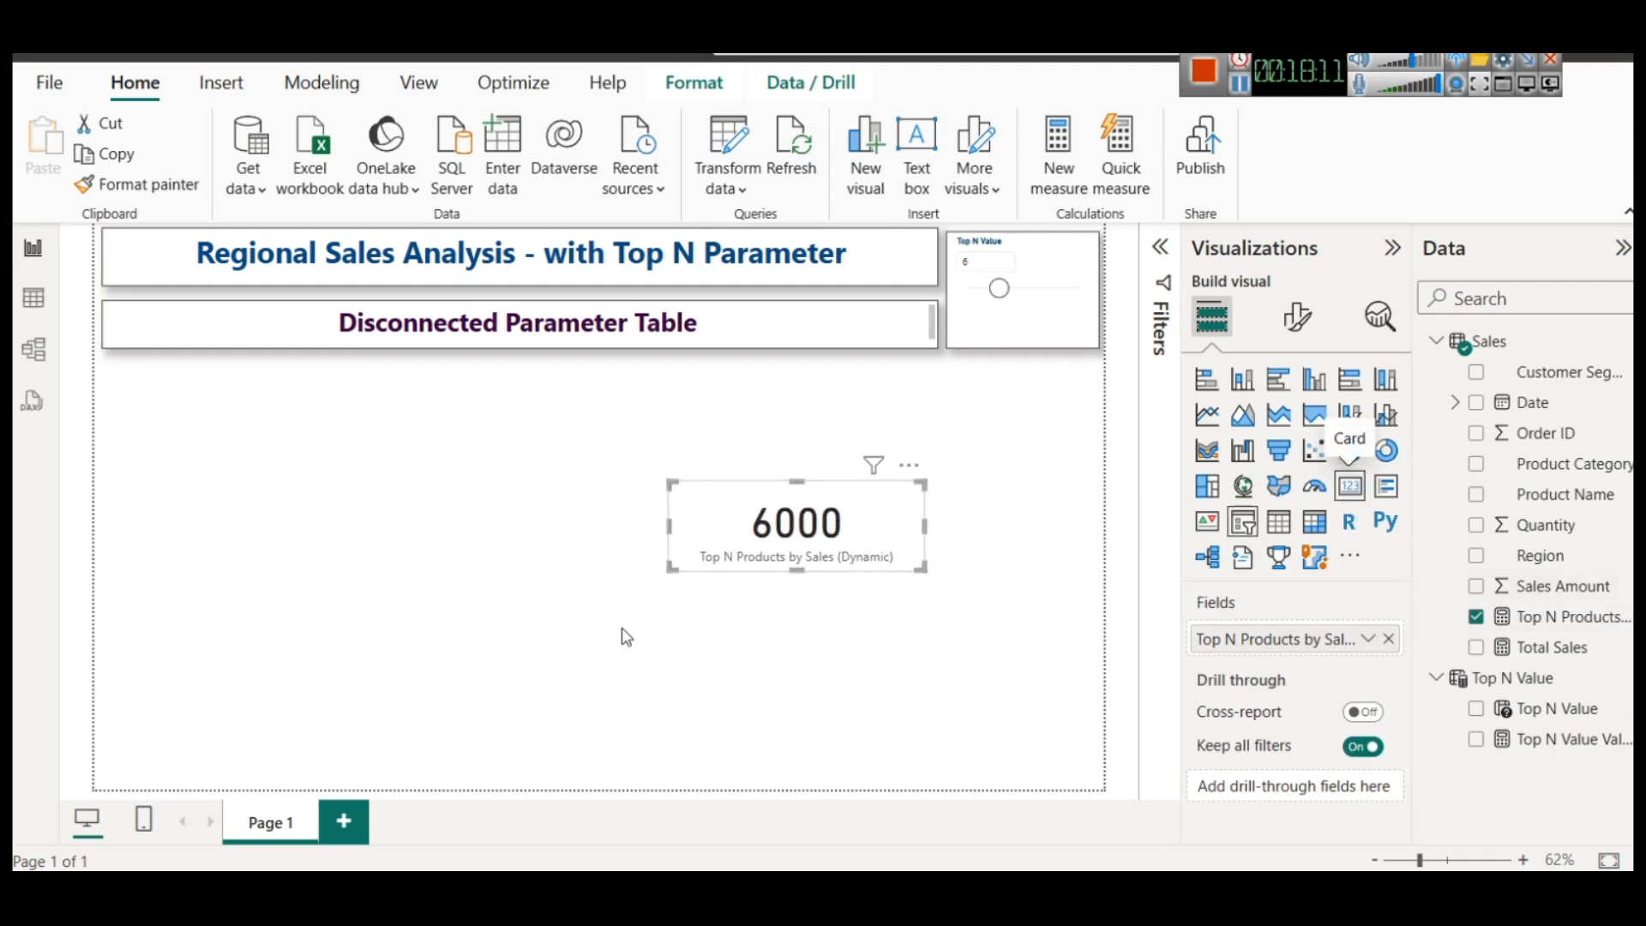
Add a compact Card visual showing Sales Amount just below the Disconnected Parameter Table heading, about a sixth of the page wide
click(245, 591)
click(1350, 486)
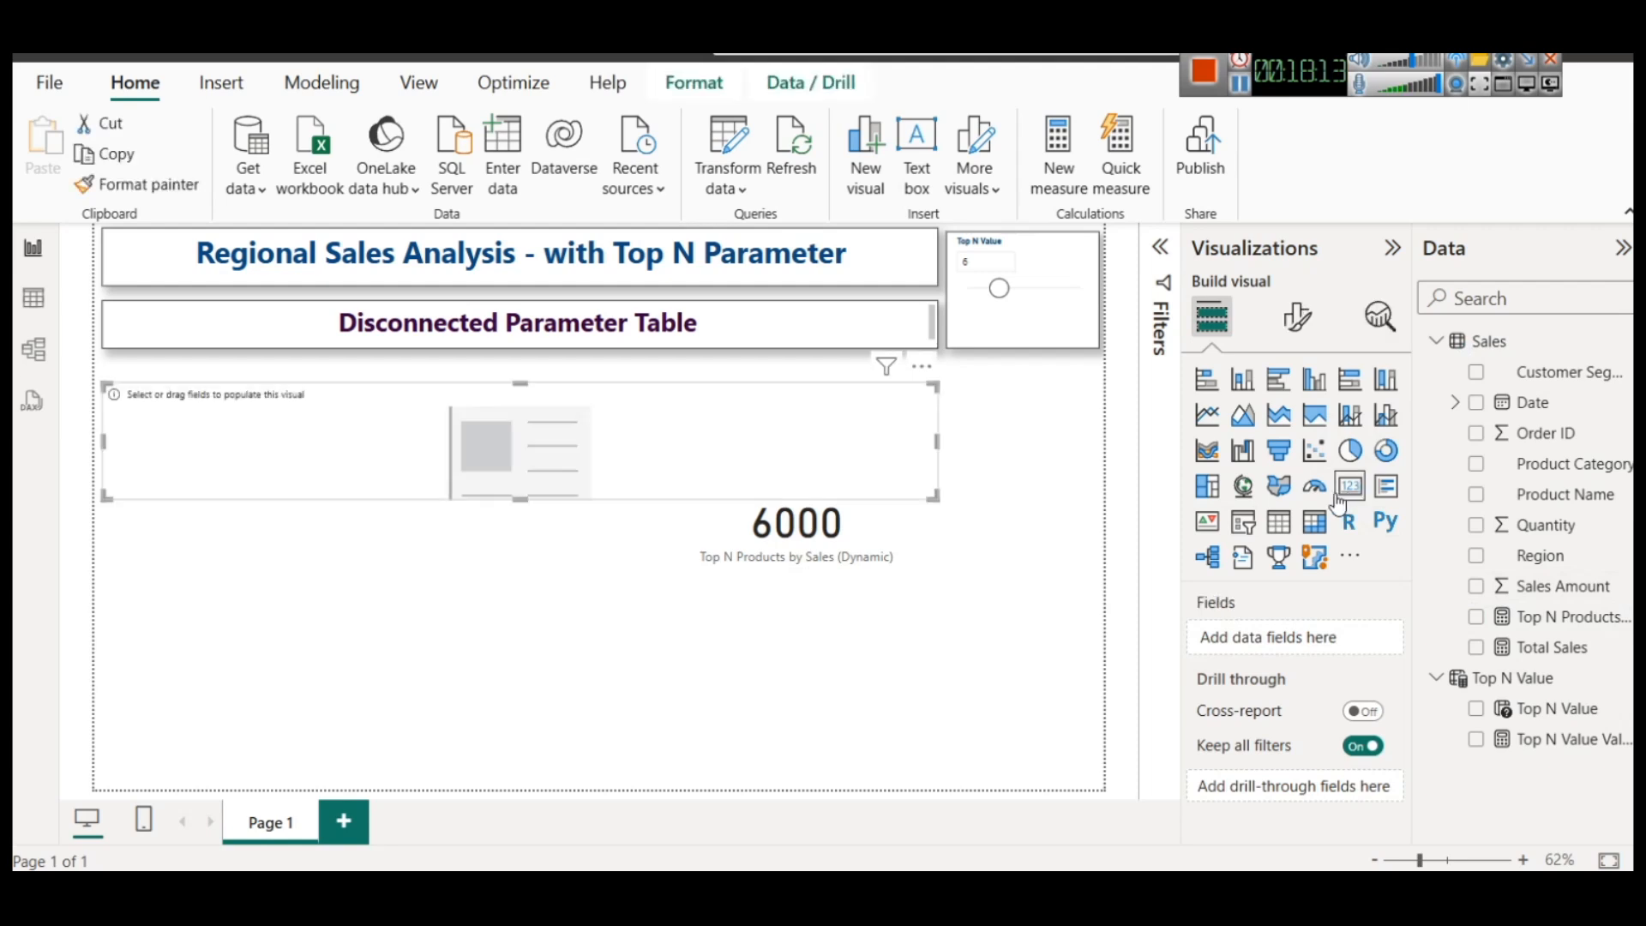
drag(433, 483, 435, 450)
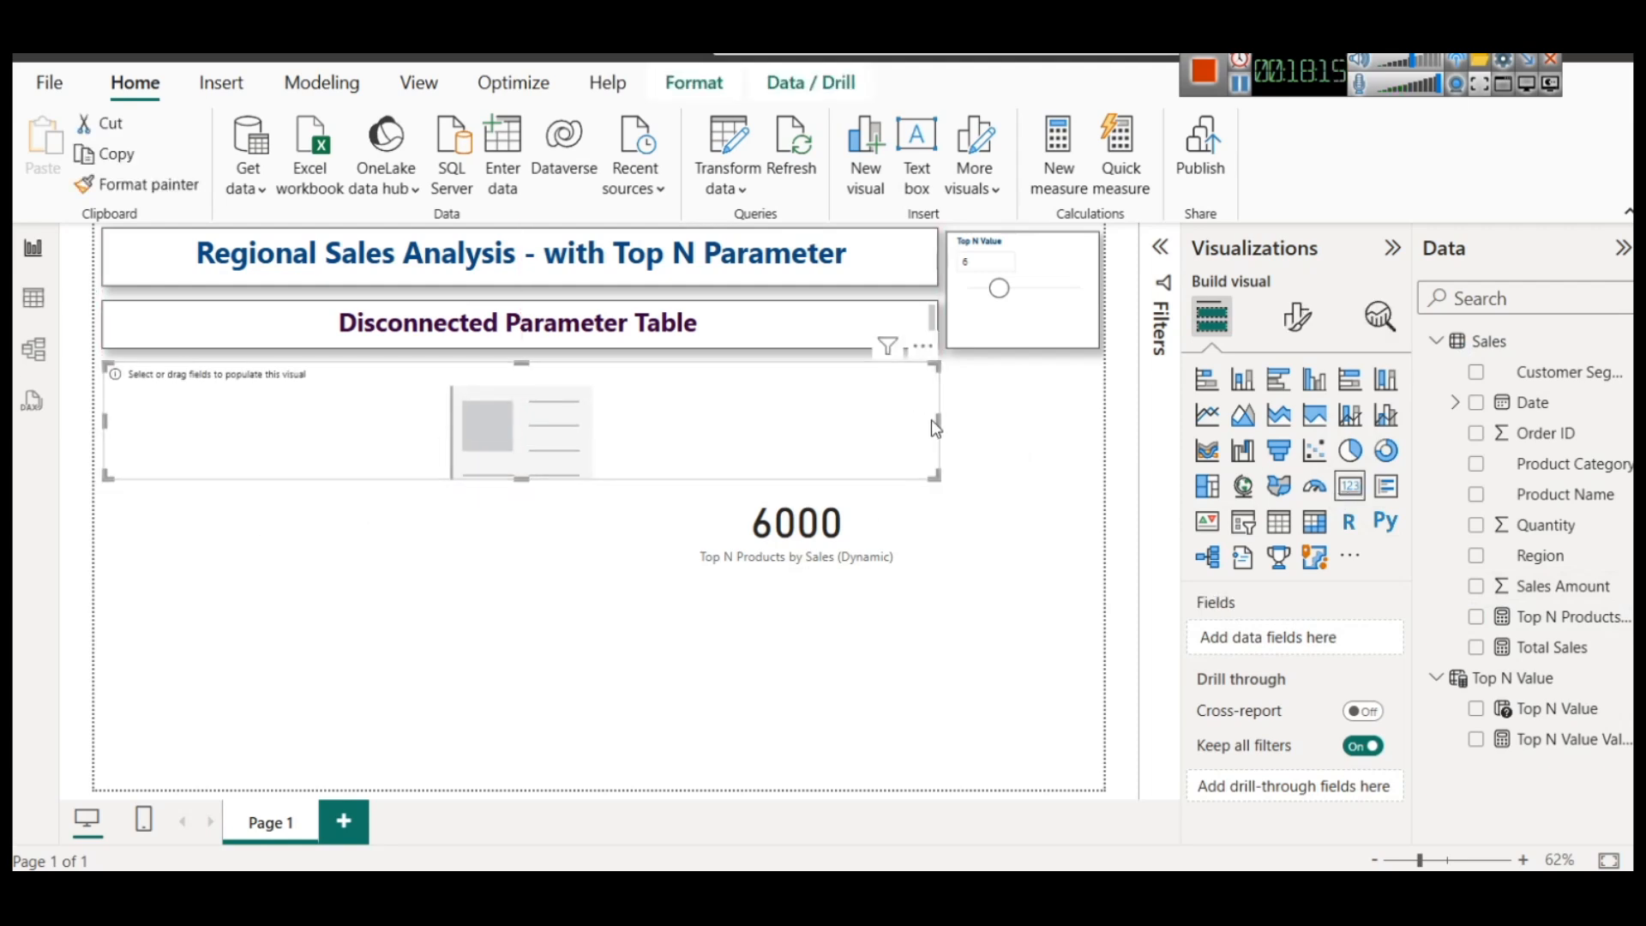
drag(936, 420, 256, 403)
drag(176, 479, 185, 452)
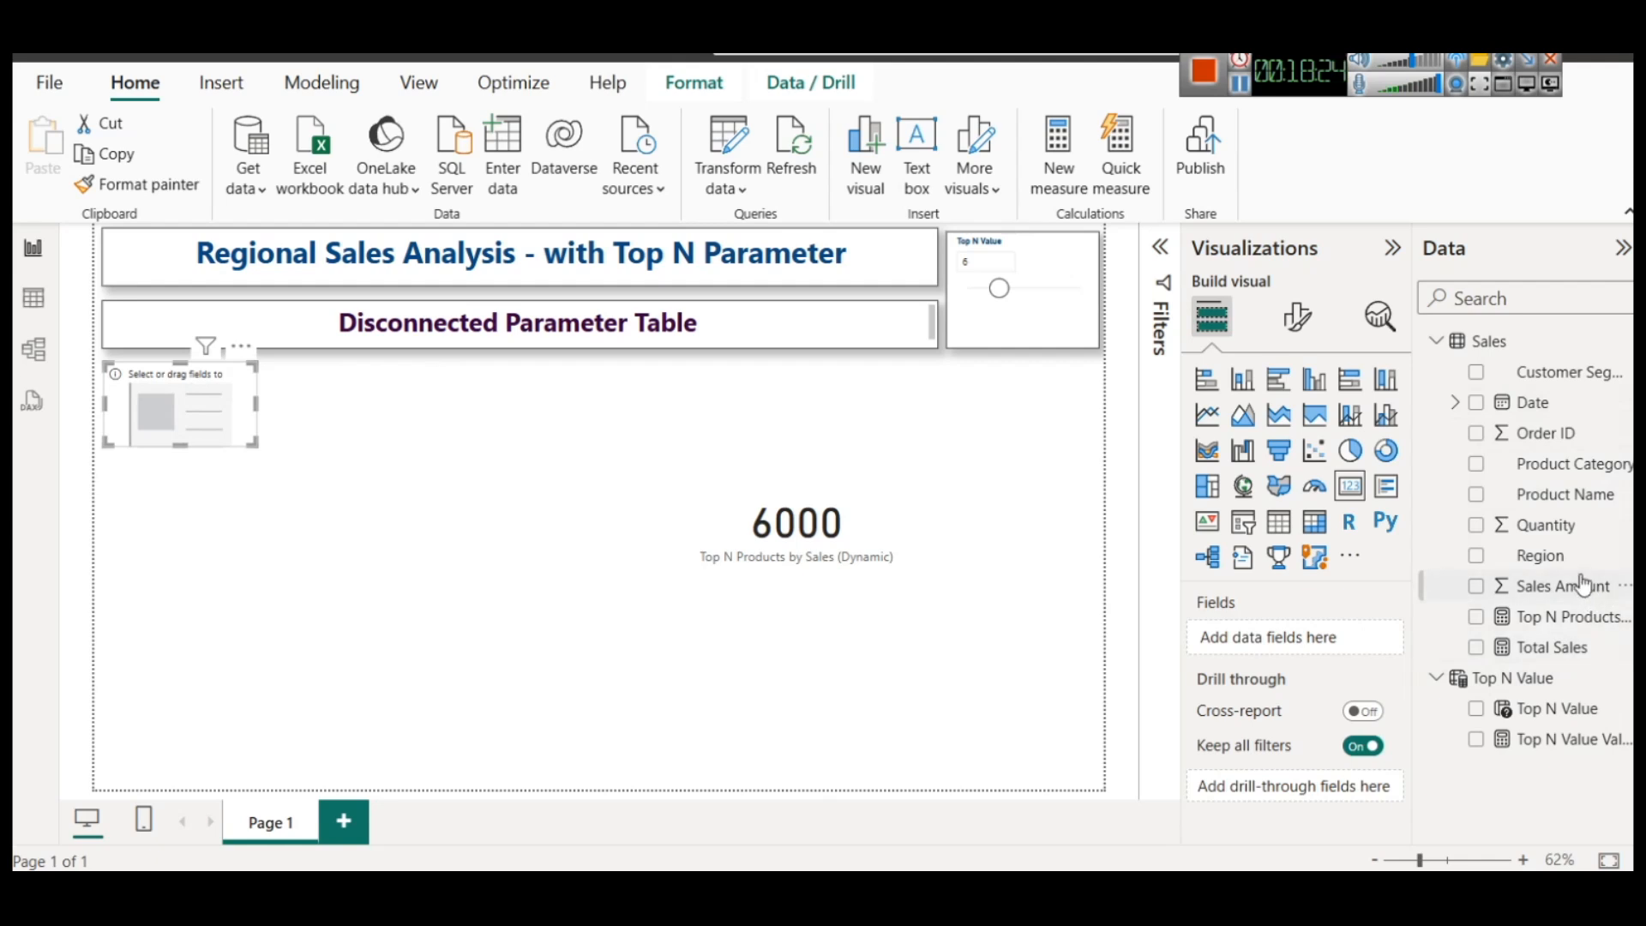
drag(1569, 590, 198, 416)
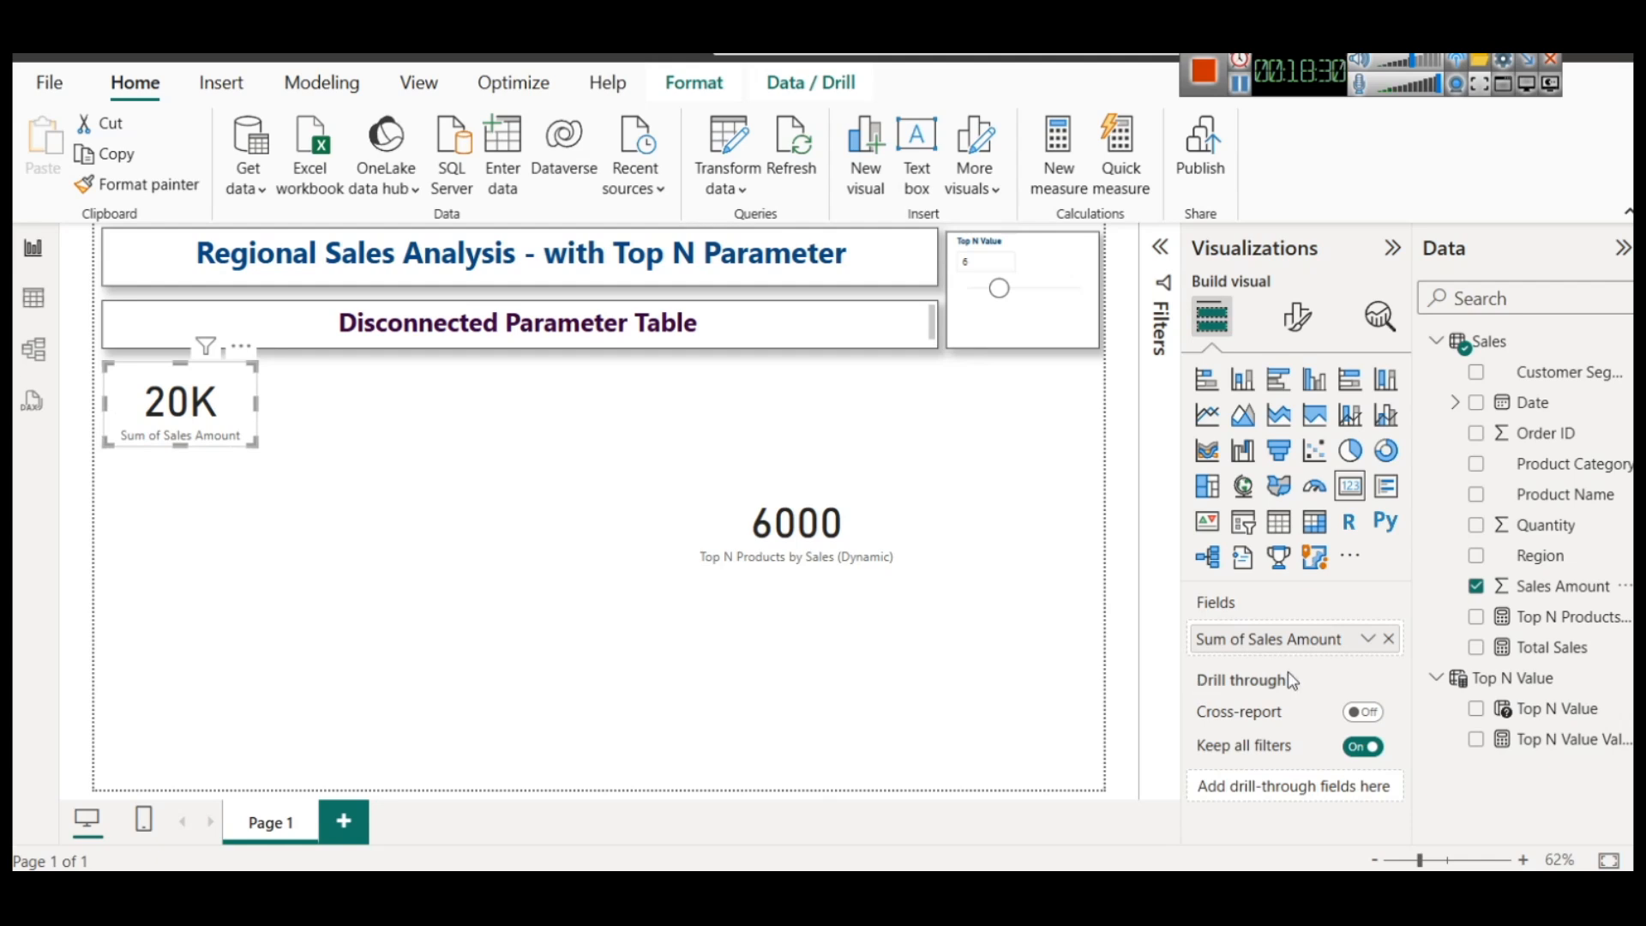
Format the Sum of Sales Amount card's callout value in dark blue at font size 25
click(1298, 317)
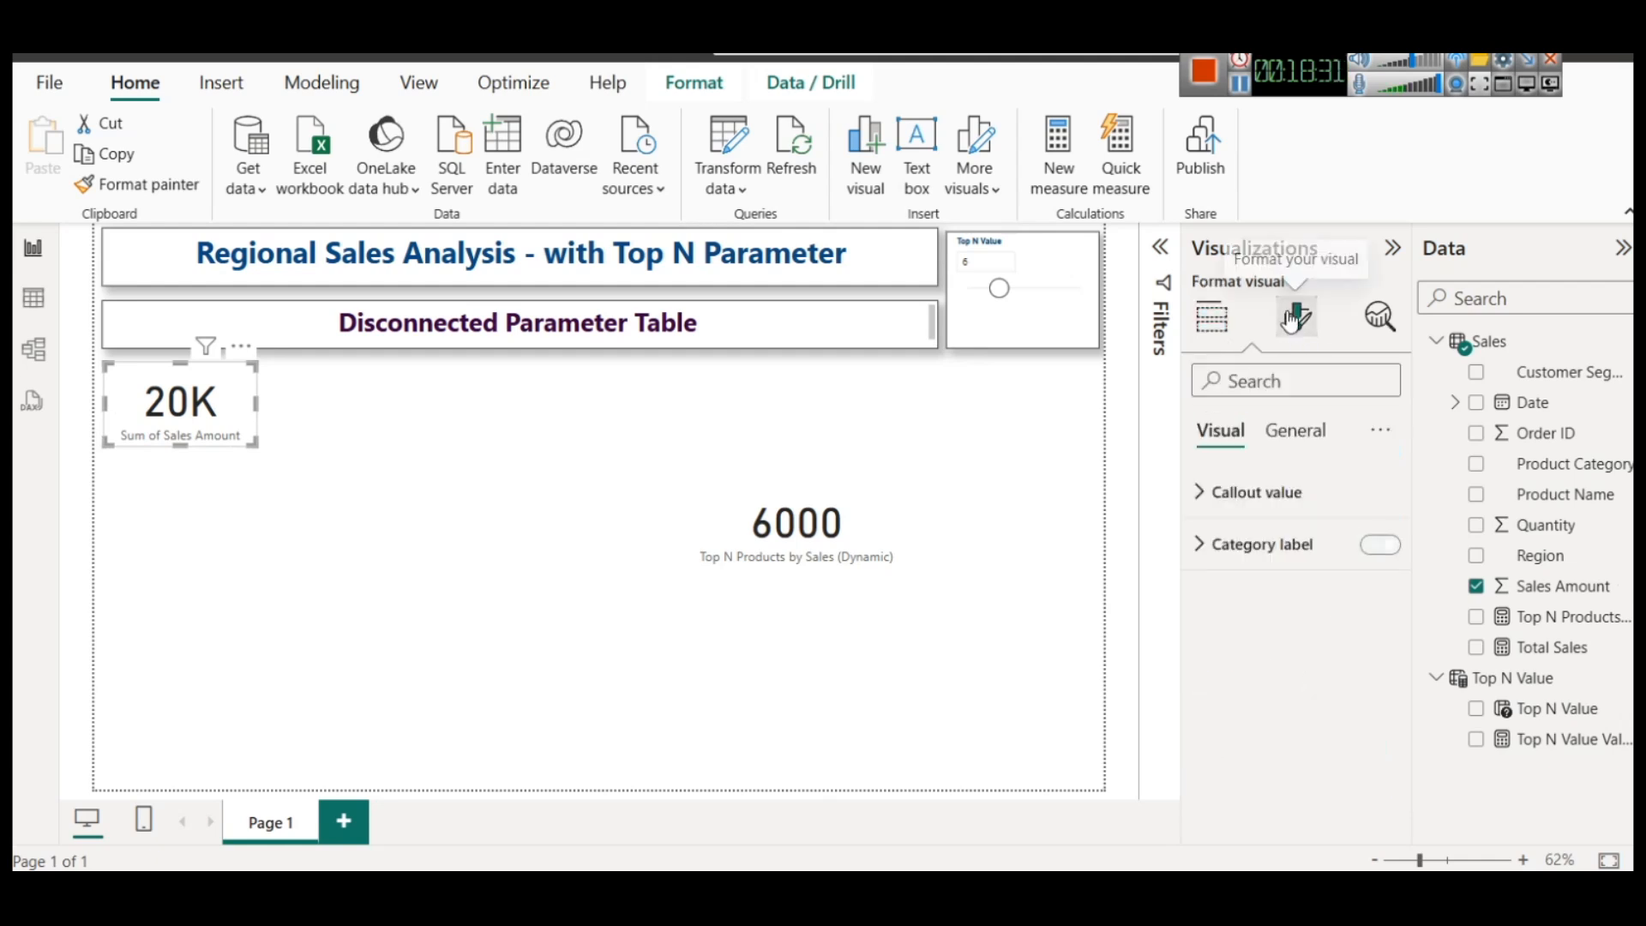
click(1279, 511)
click(1254, 684)
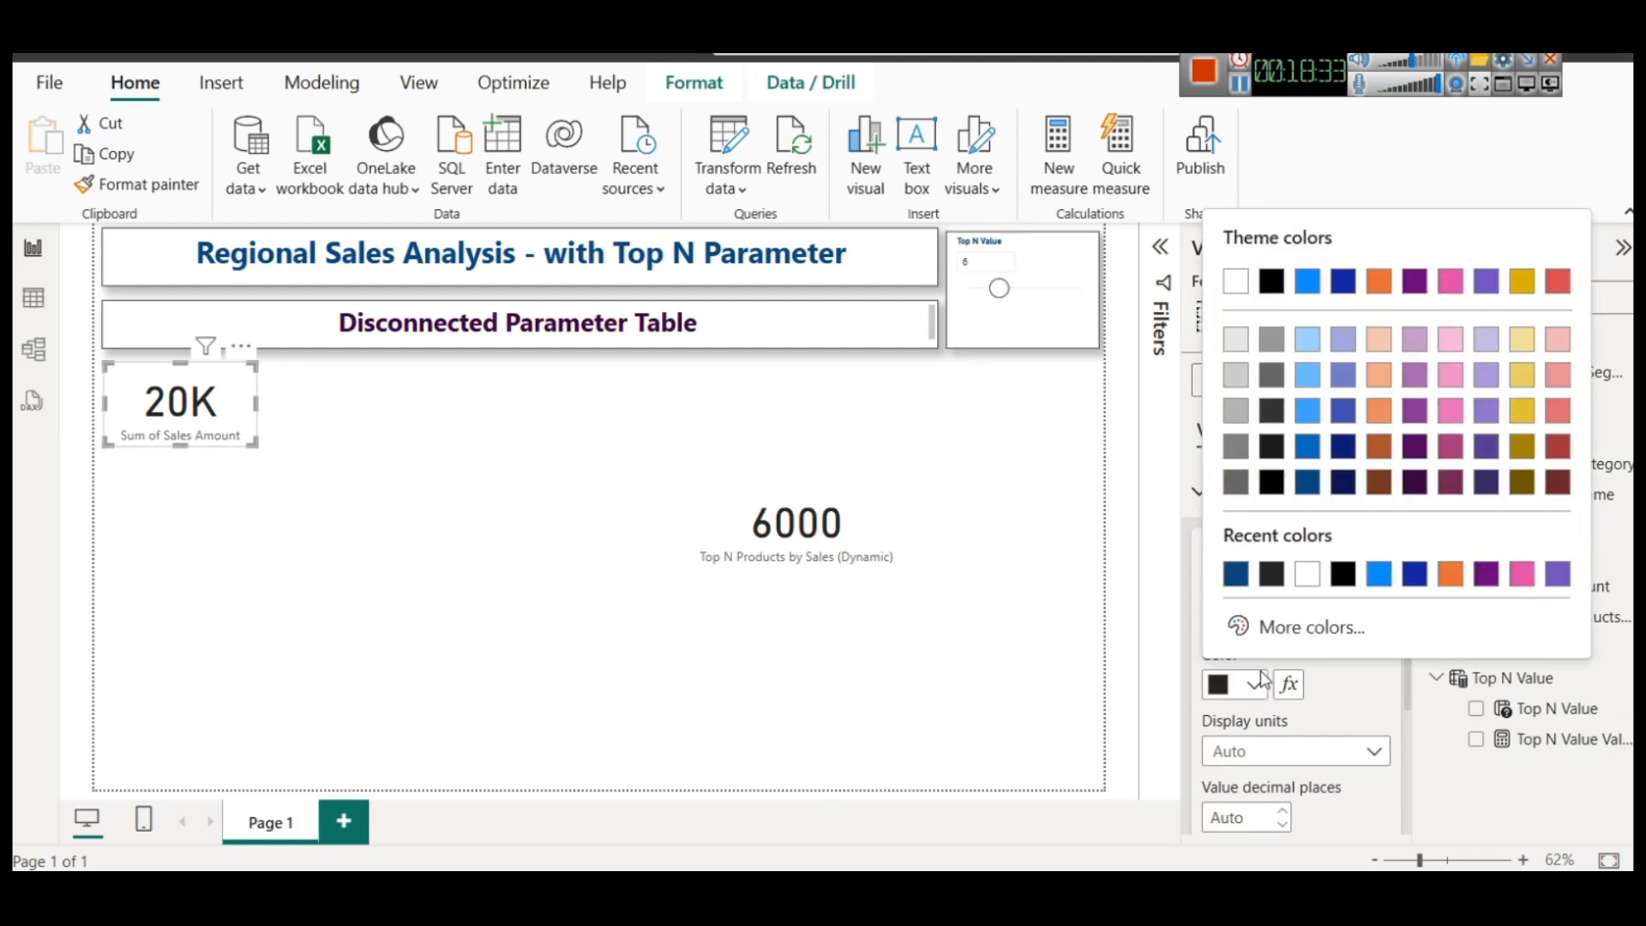
click(1233, 578)
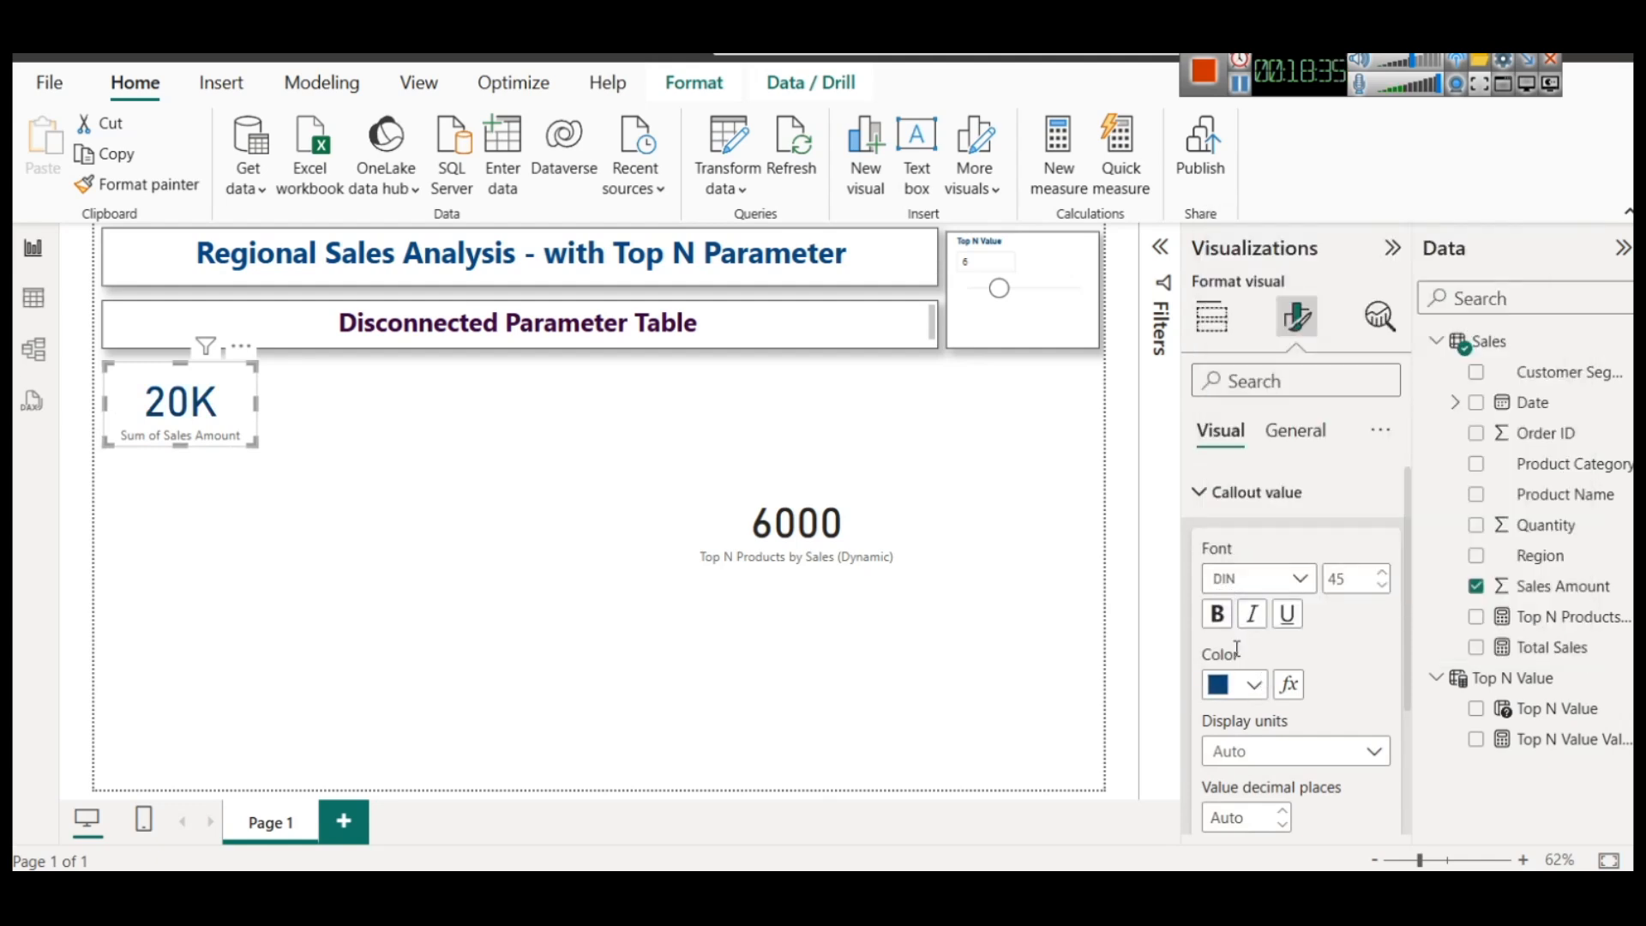
click(1361, 585)
text(25)
Make the Sum of Sales Amount card's category label dark brown and bold
scroll(1254, 696, down, 3)
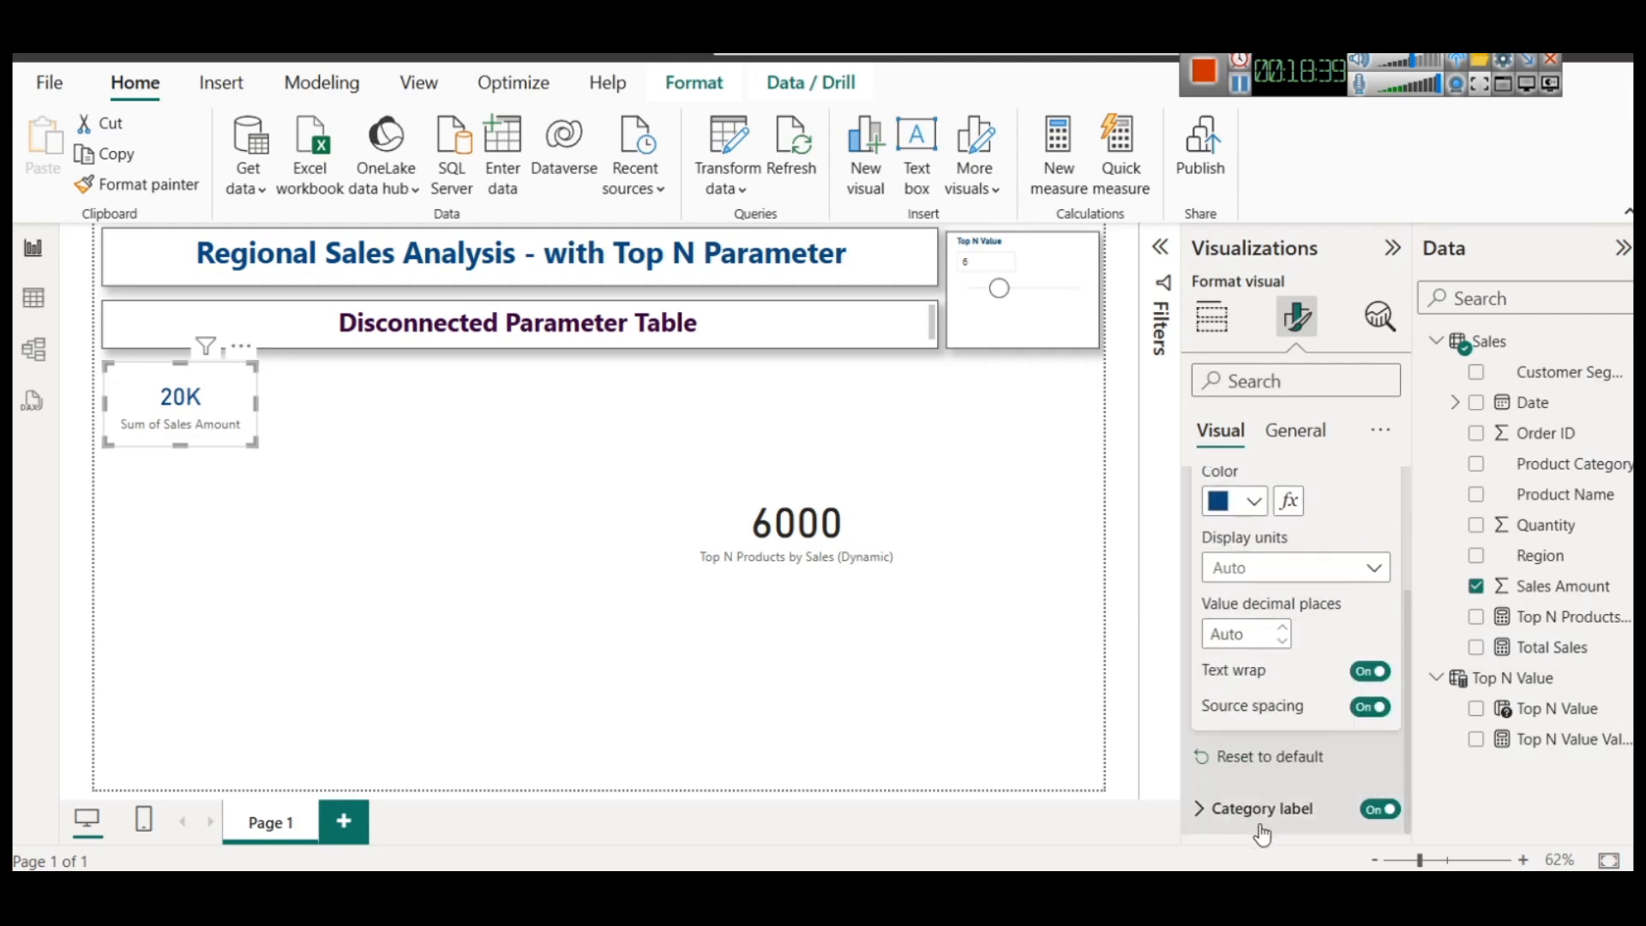
click(1238, 806)
click(1253, 756)
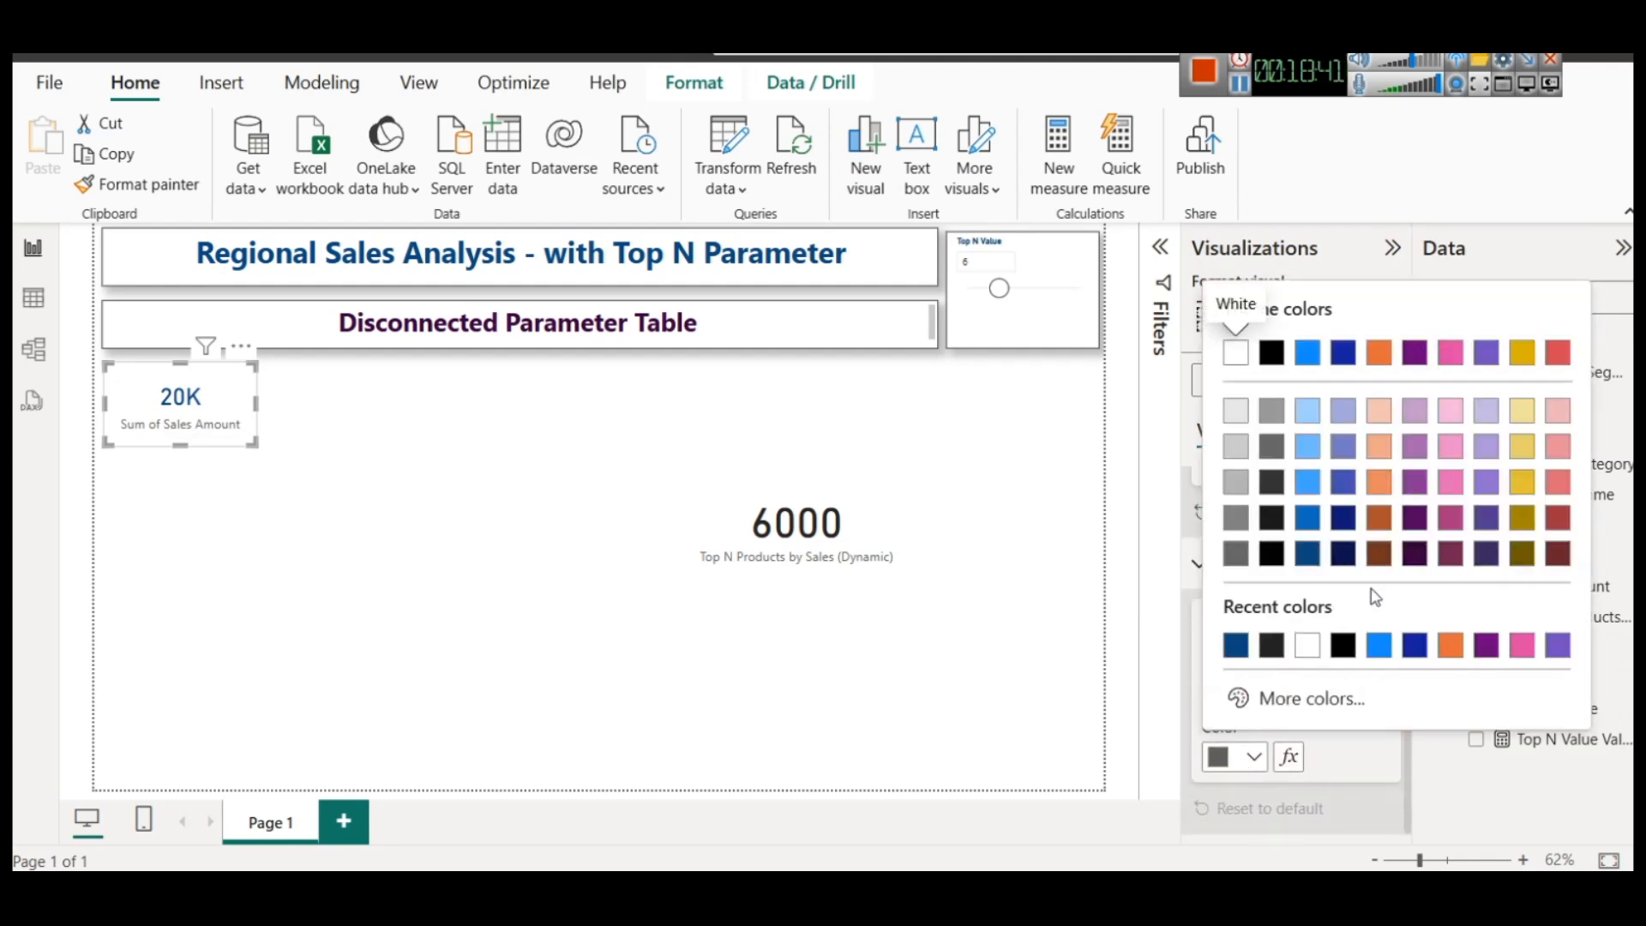
click(1378, 553)
click(1217, 685)
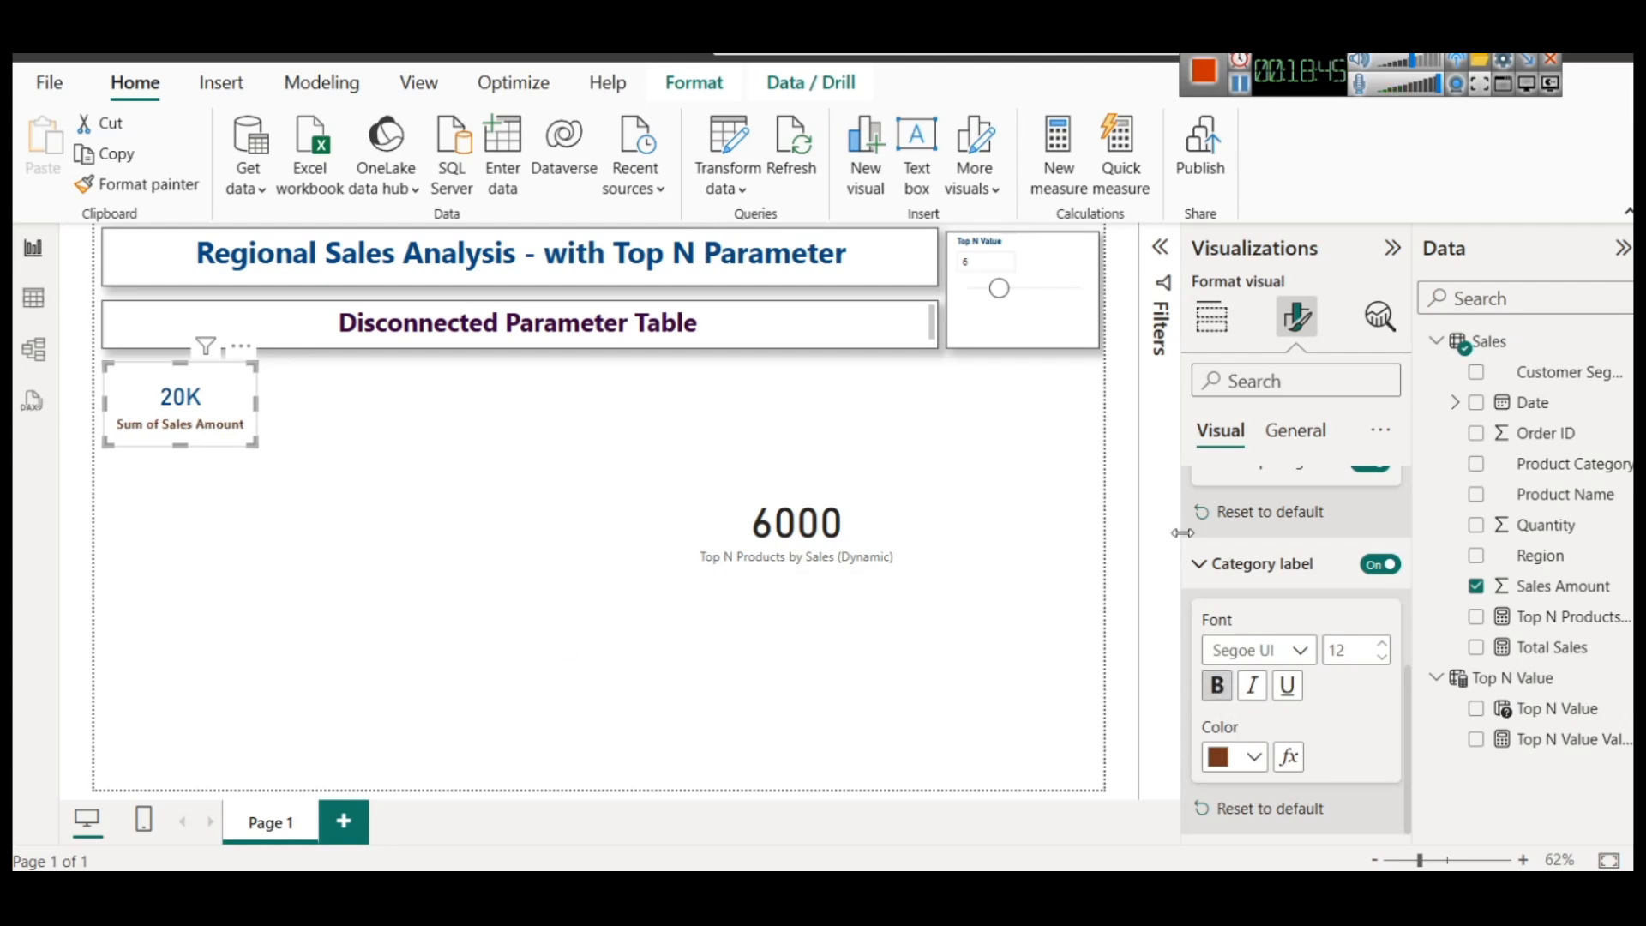
Turn on the shadow and visual border for the Sum of Sales Amount card
scroll(1269, 532, up, 3)
click(1312, 437)
click(1235, 596)
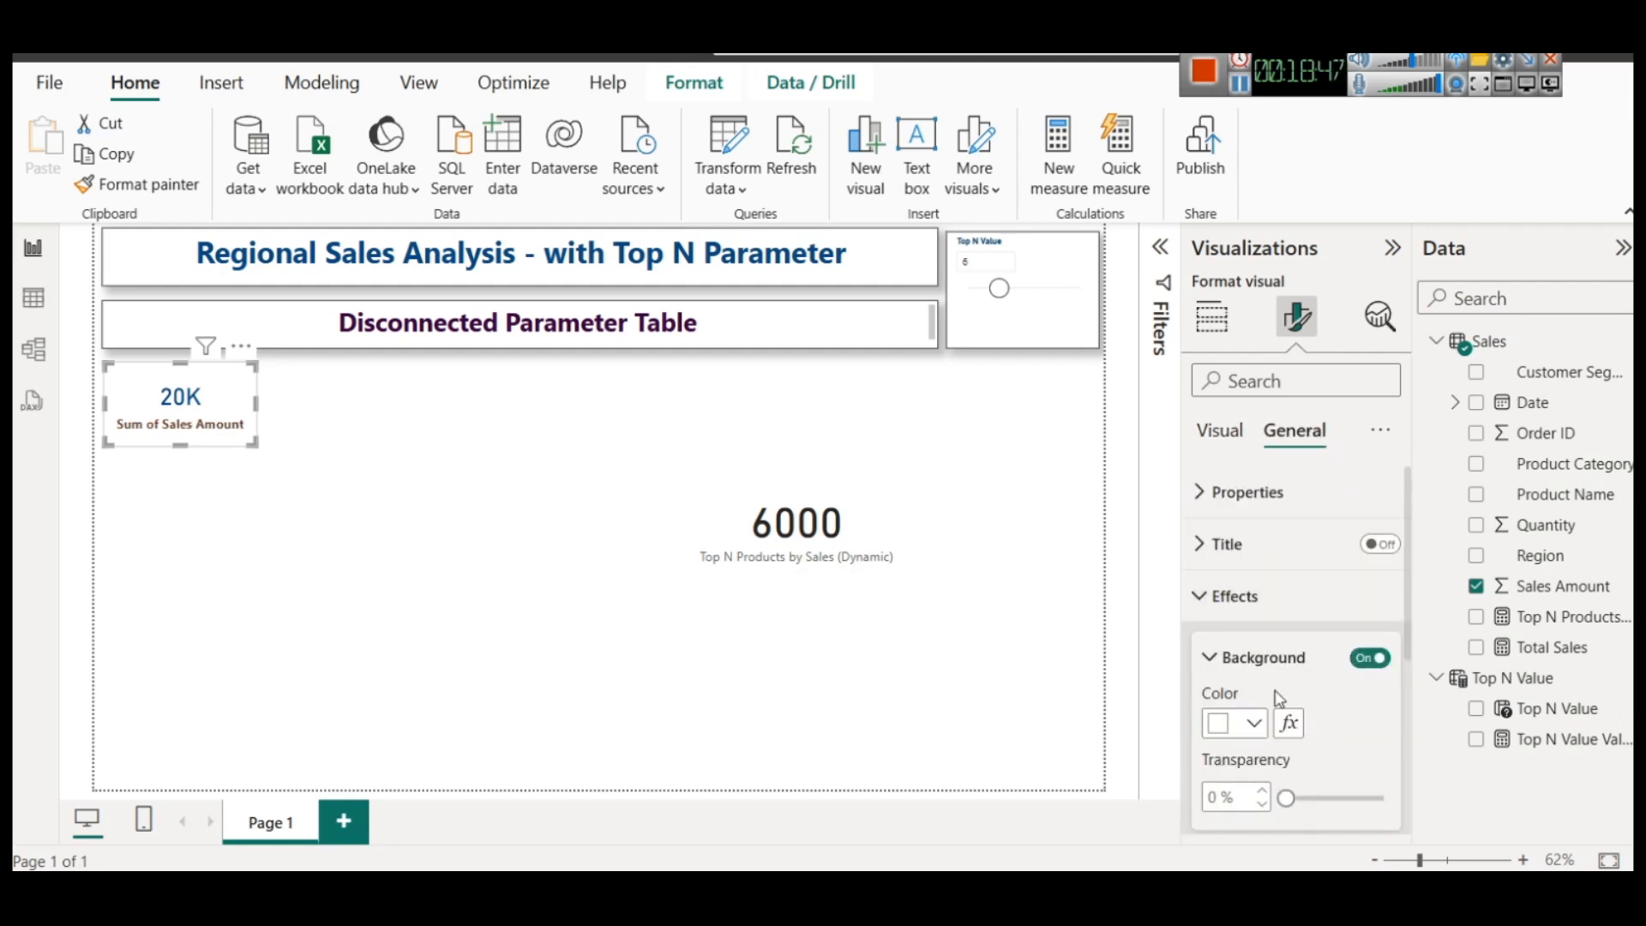
scroll(1286, 678, down, 3)
click(1367, 603)
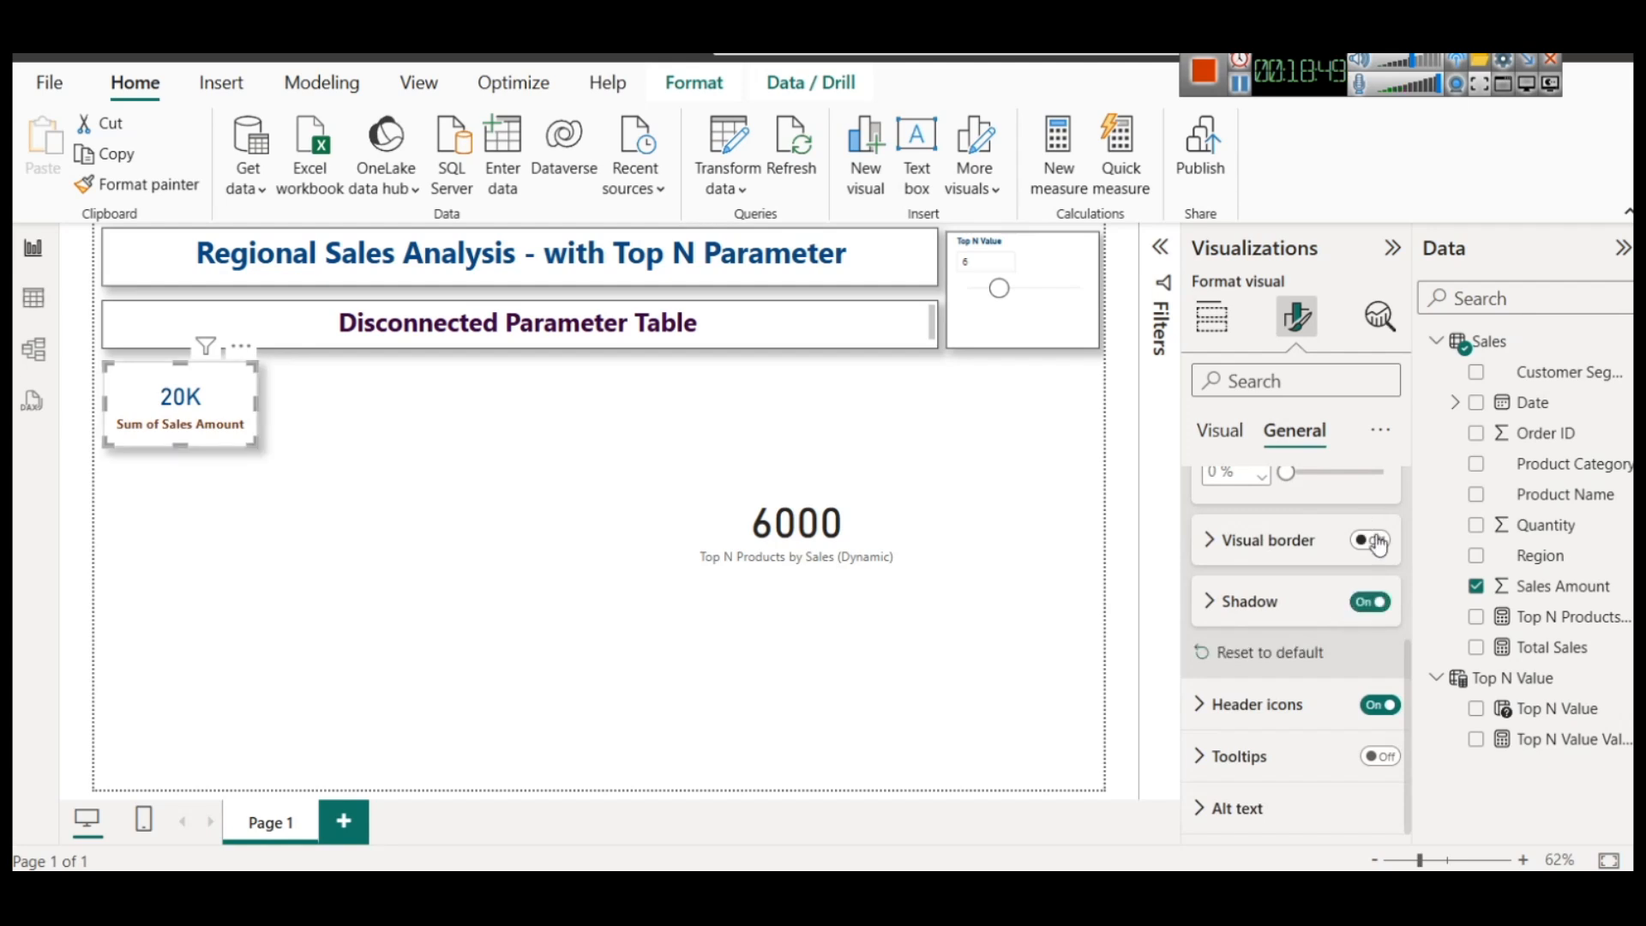
click(405, 518)
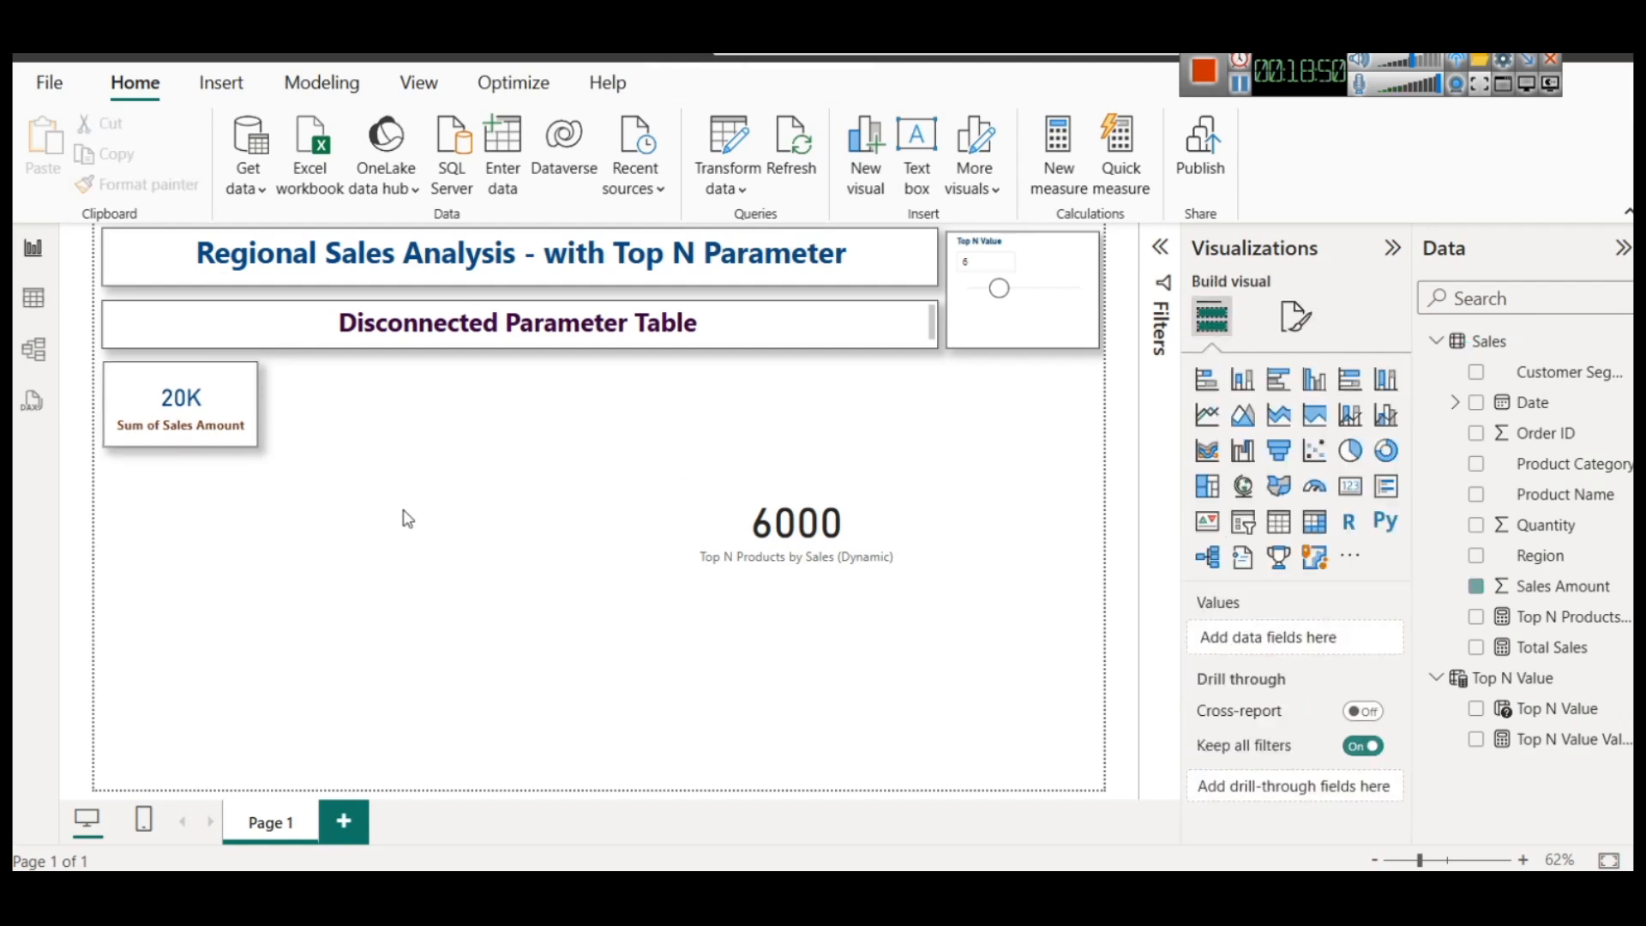
Duplicate the formatted Sum of Sales Amount card and place the copy beside the original
click(210, 403)
key(ctrl+c)
key(ctrl+v)
drag(208, 414, 374, 404)
Delete the unformatted Top N card and replace the copied card's Sales Amount field with the Top N Products by Sales (Dynamic) measure
click(766, 537)
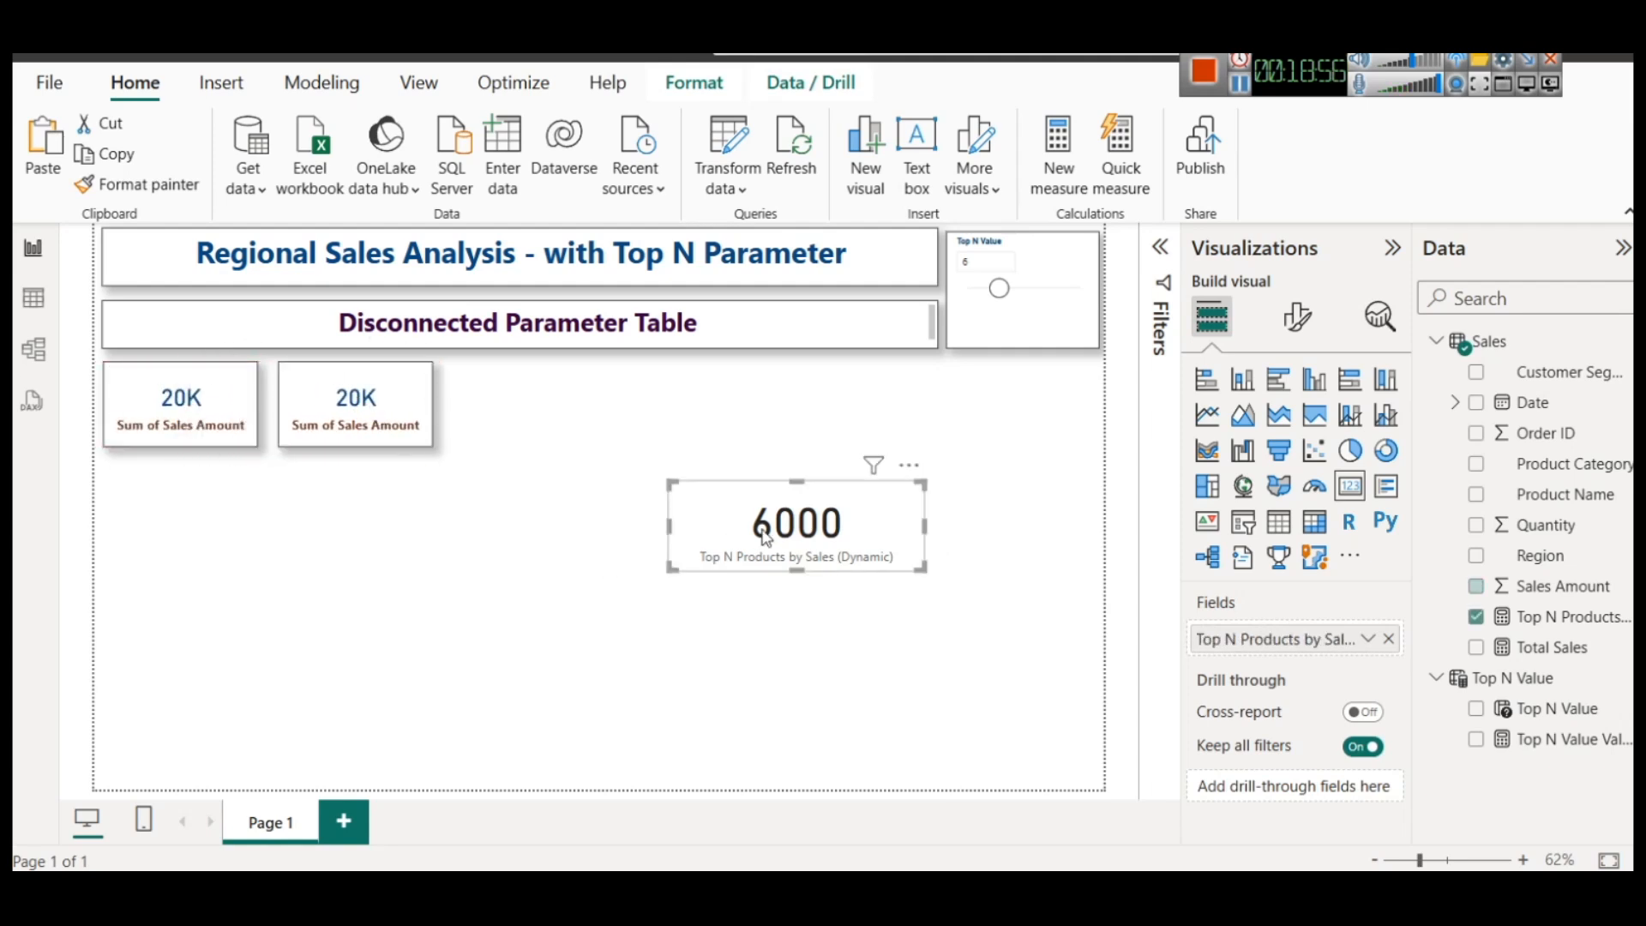
key(Delete)
click(360, 403)
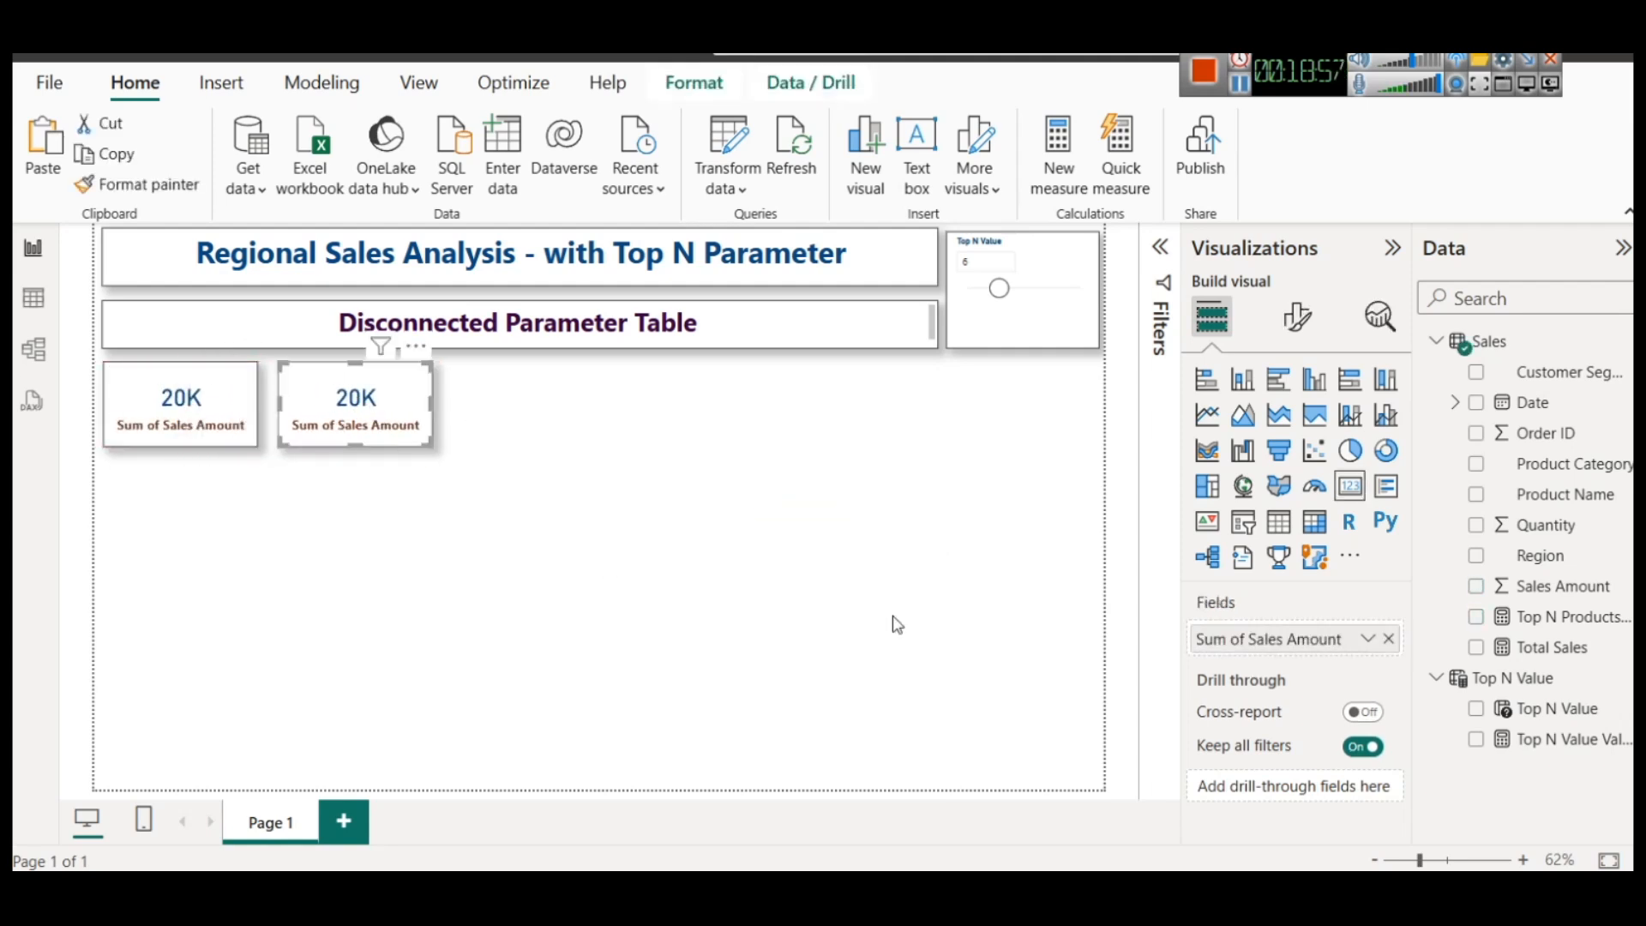
click(1389, 639)
drag(1573, 618, 1300, 642)
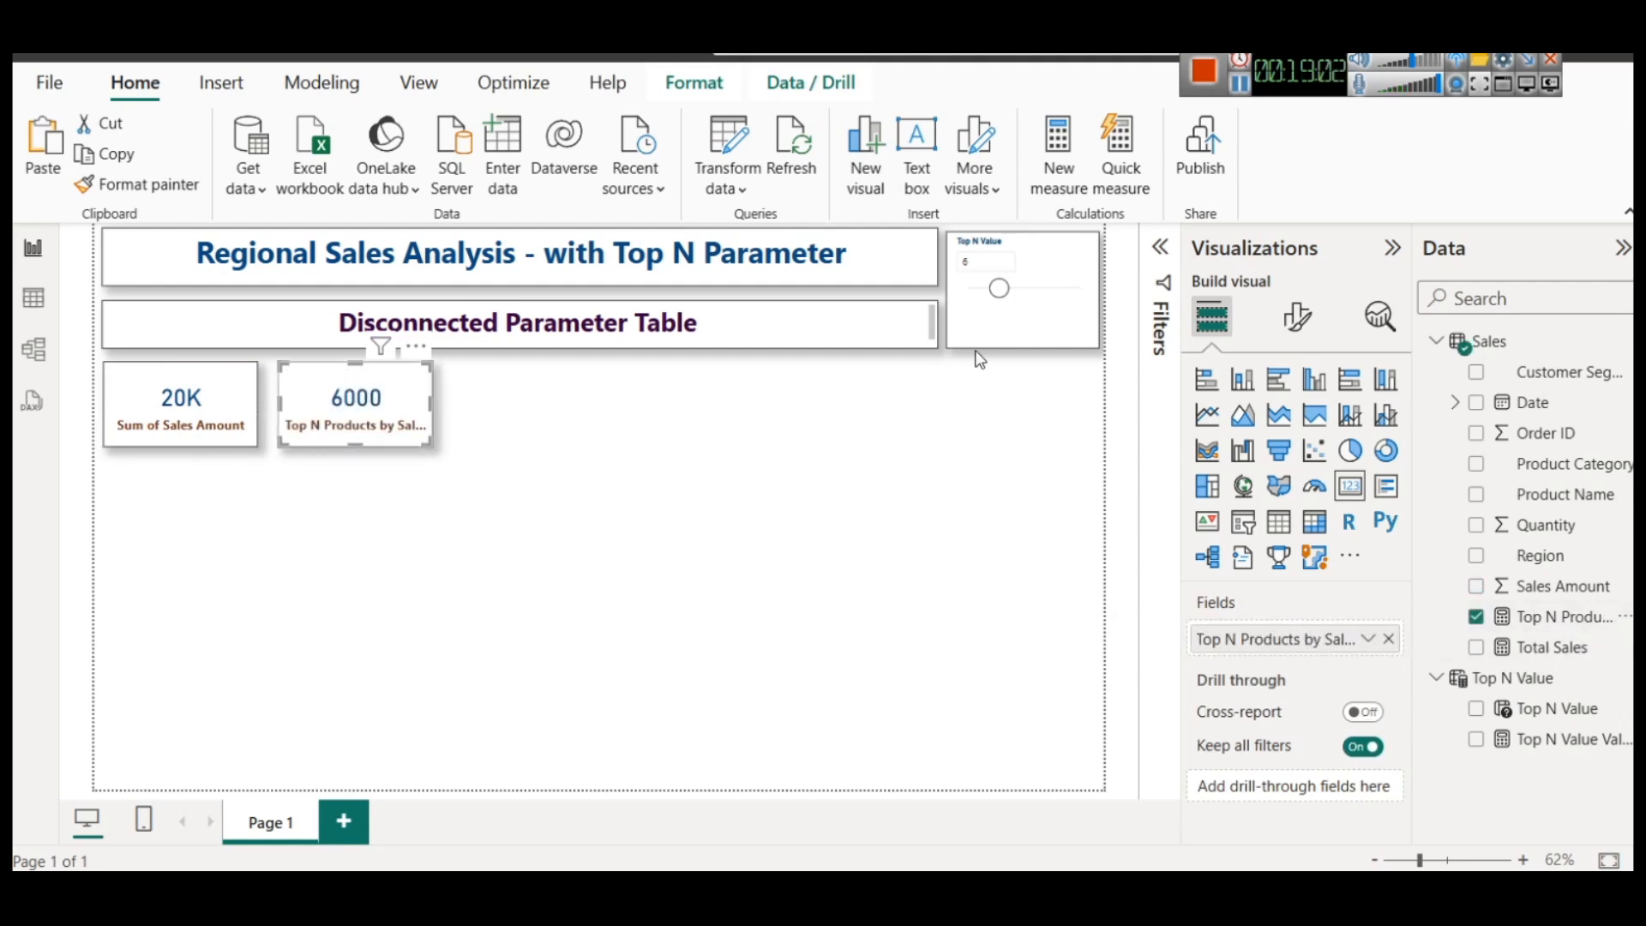
Test the Top N Value slicer at 14 and at 1
drag(999, 288, 1047, 288)
click(1021, 315)
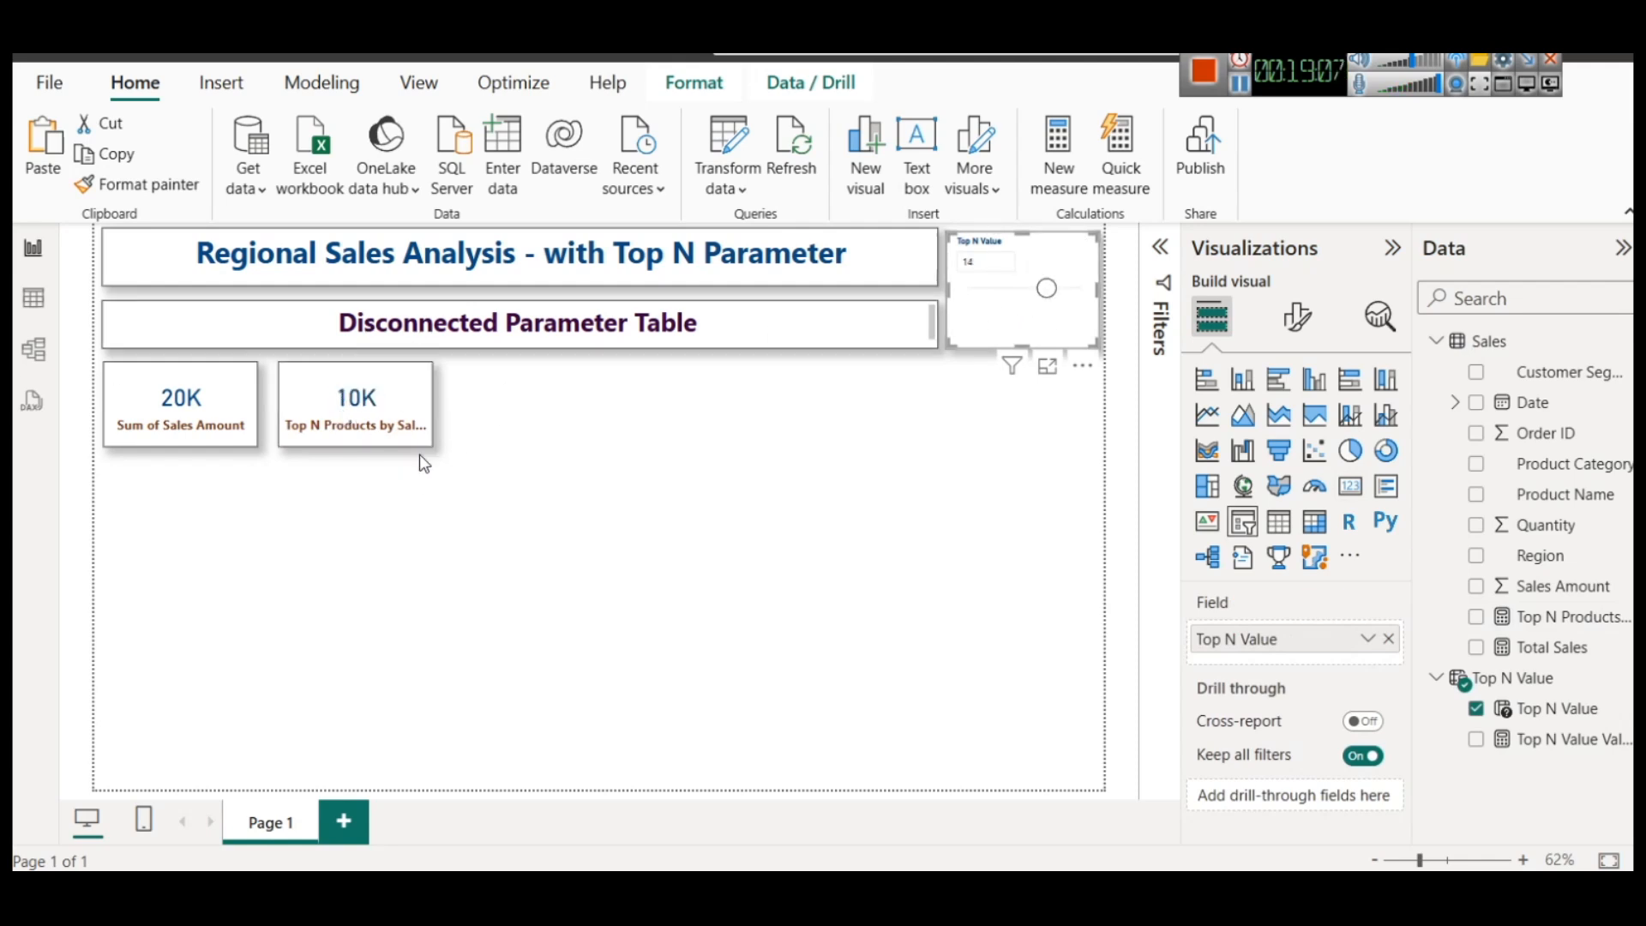
drag(1046, 302, 969, 290)
click(424, 403)
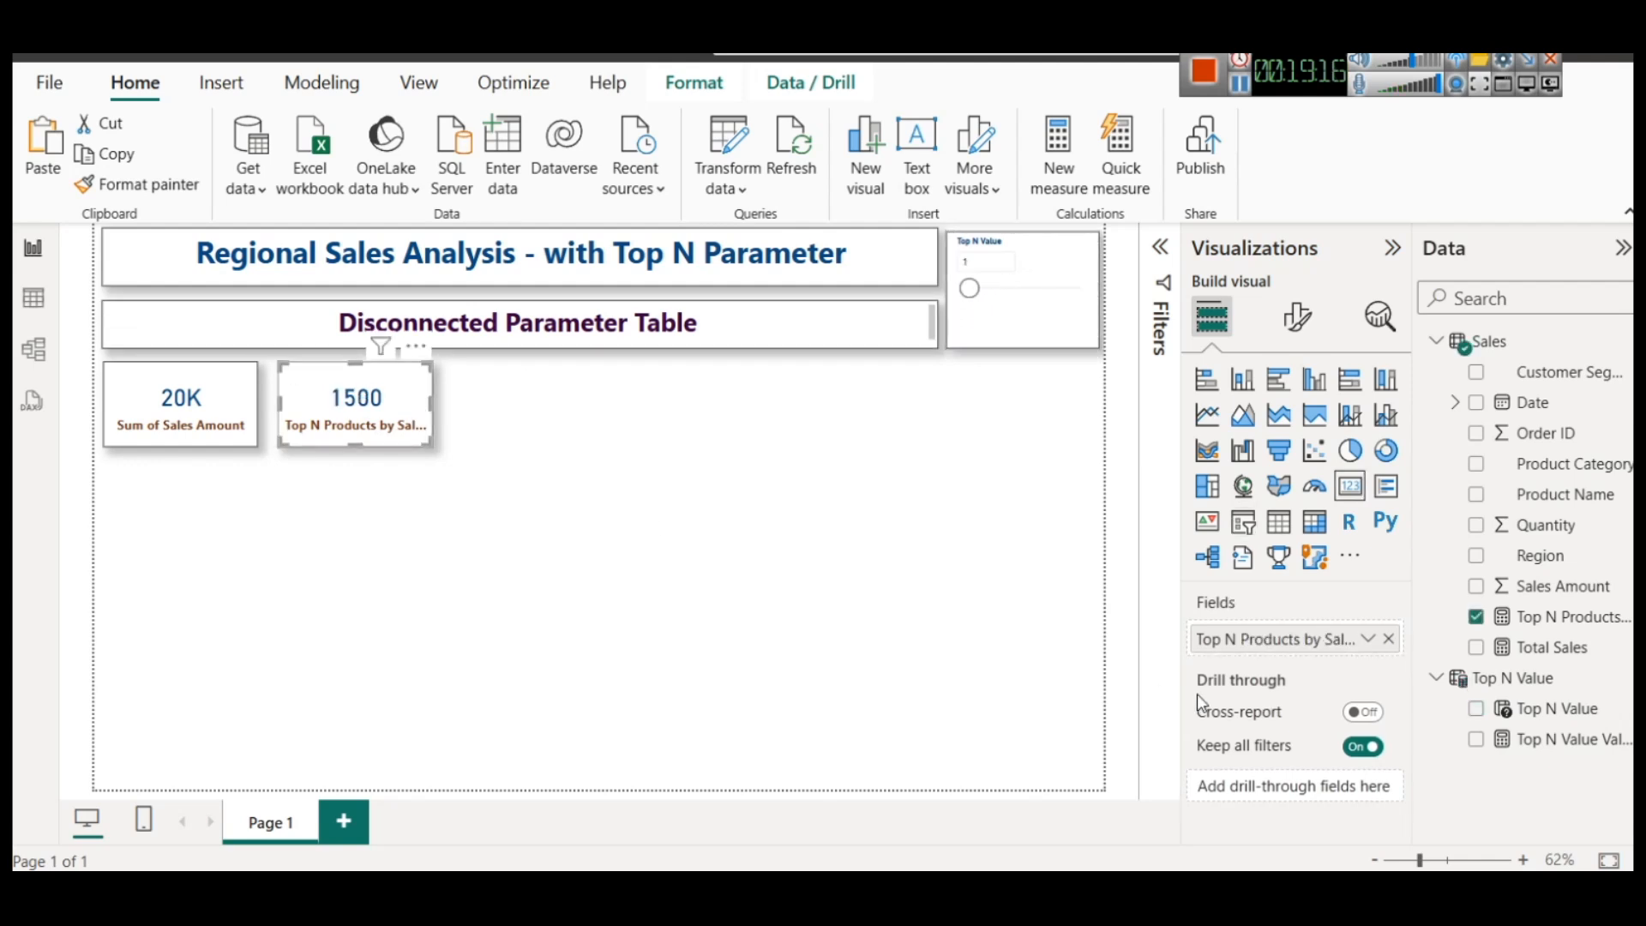
click(1308, 328)
click(1252, 546)
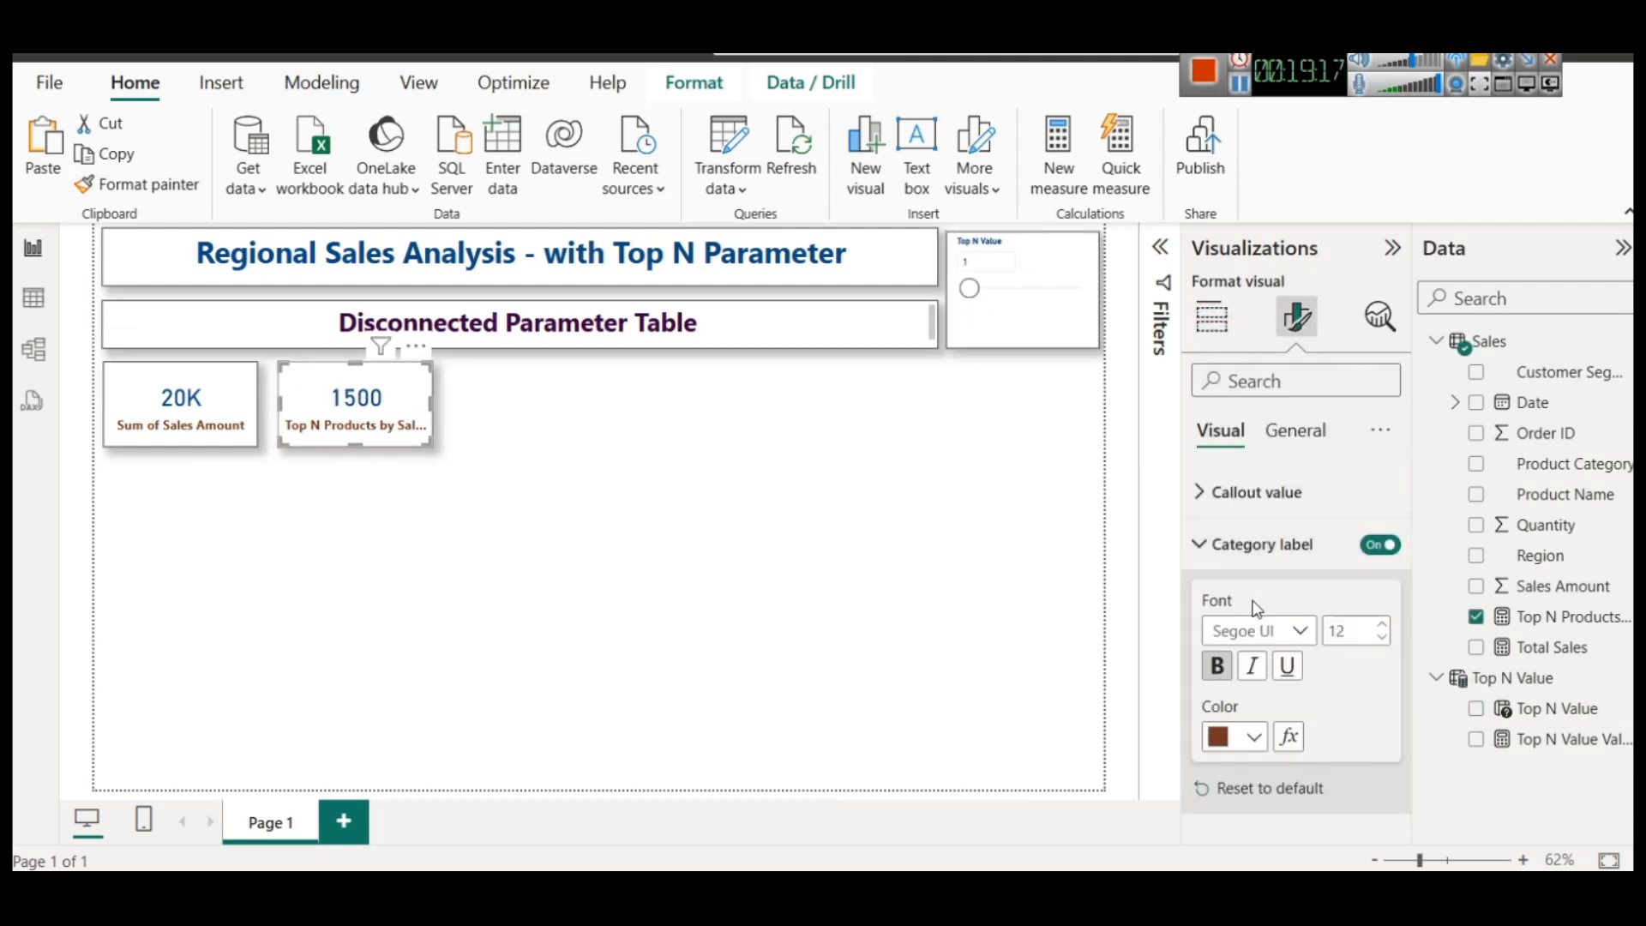
click(1211, 317)
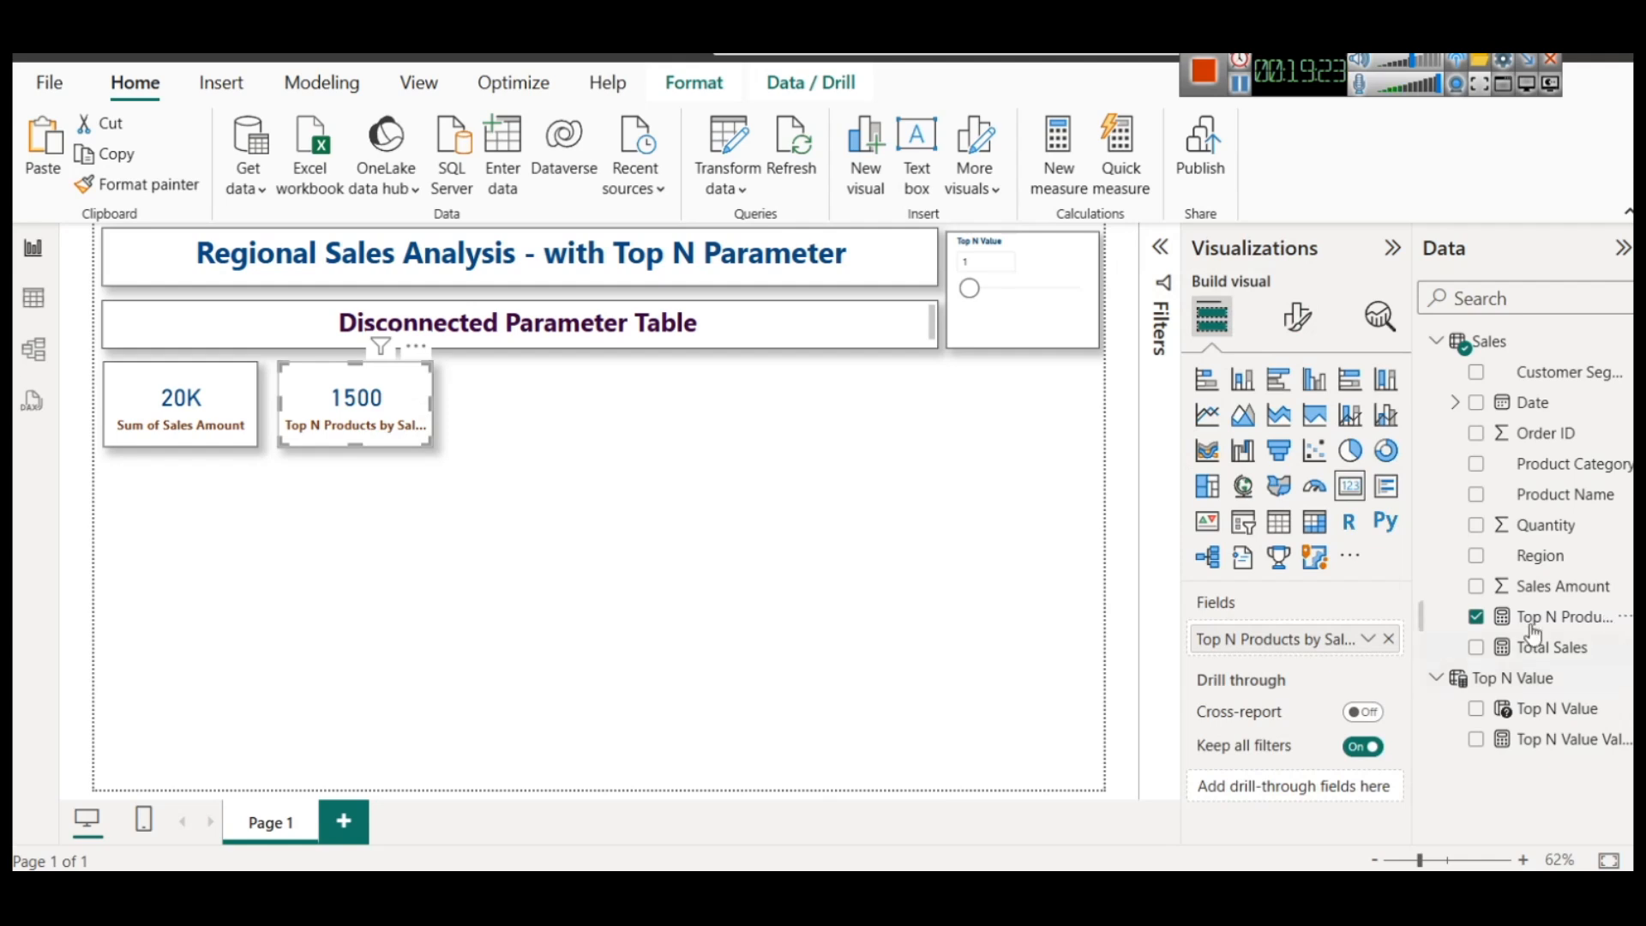
Set the Top N Value slicer to 2 and review the formula of the Top N Products by Sales (Dynamic) measure
mouse_move(969, 288)
mouse_down()
mouse_move(1017, 292)
mouse_move(1017, 309)
mouse_move(975, 289)
mouse_up()
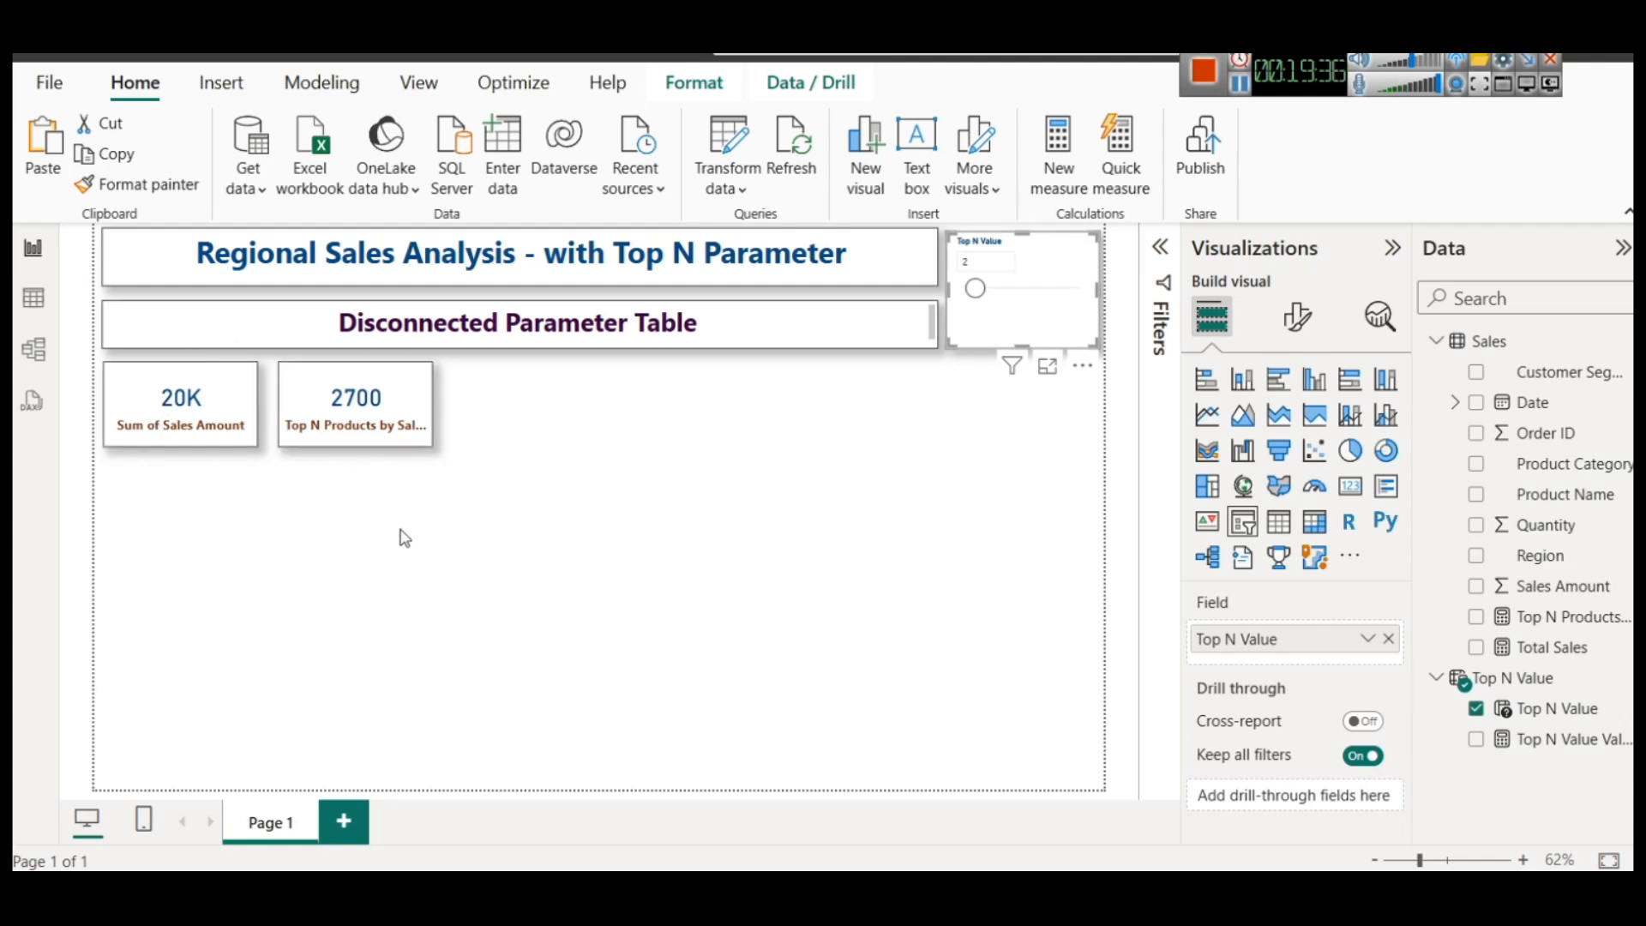
click(388, 444)
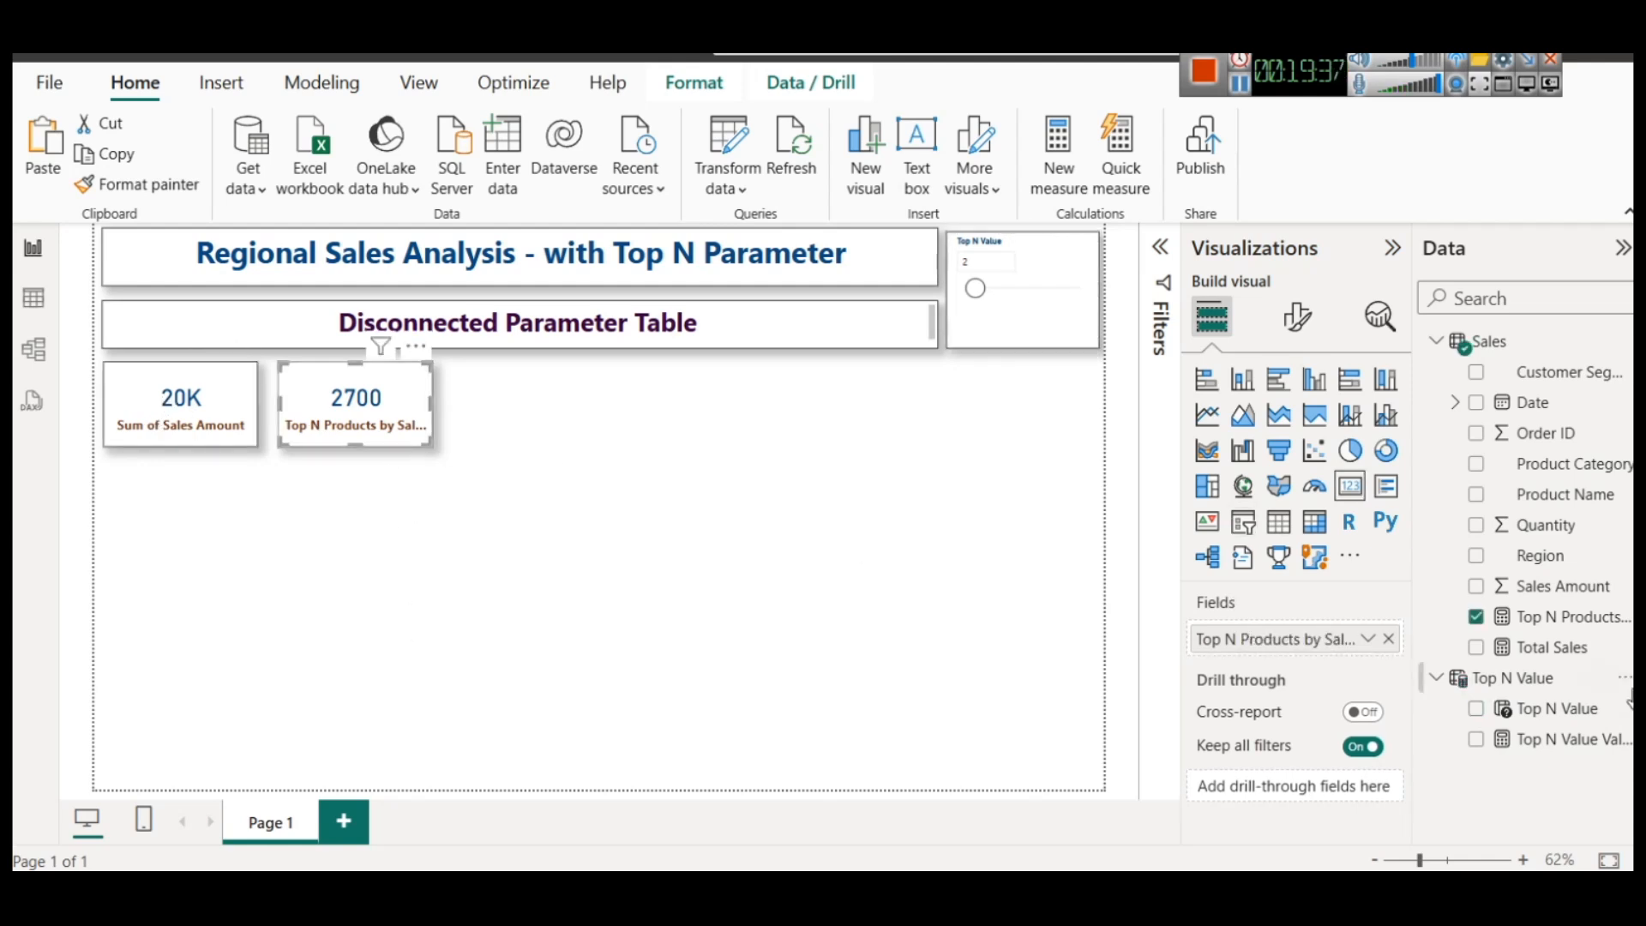
click(1577, 616)
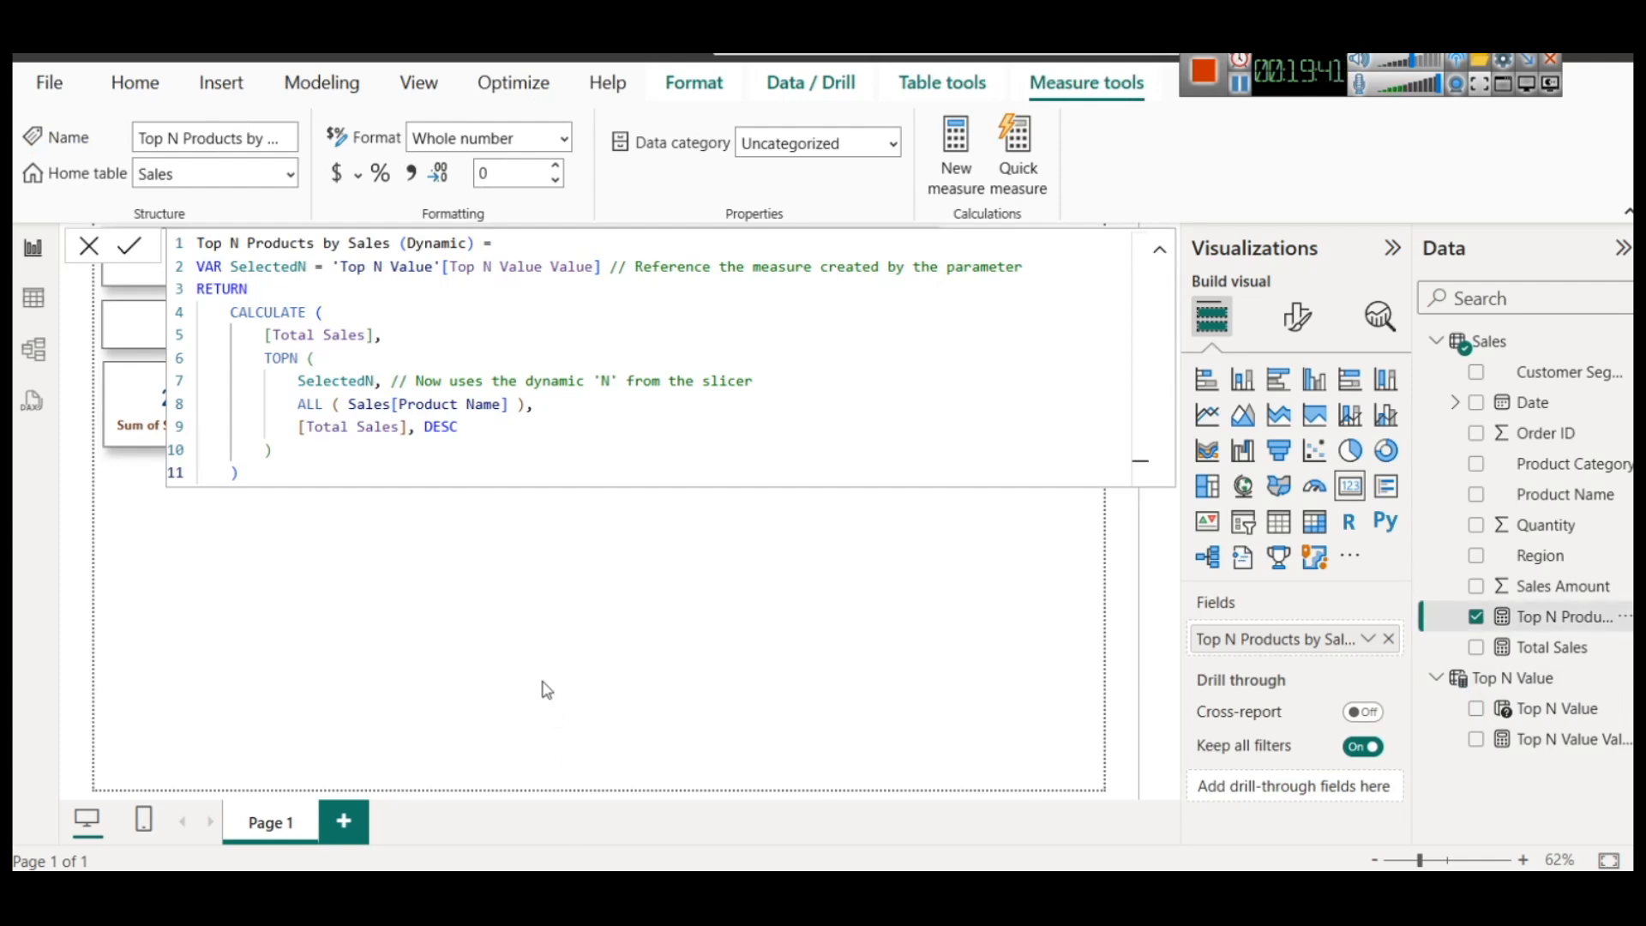
click(470, 555)
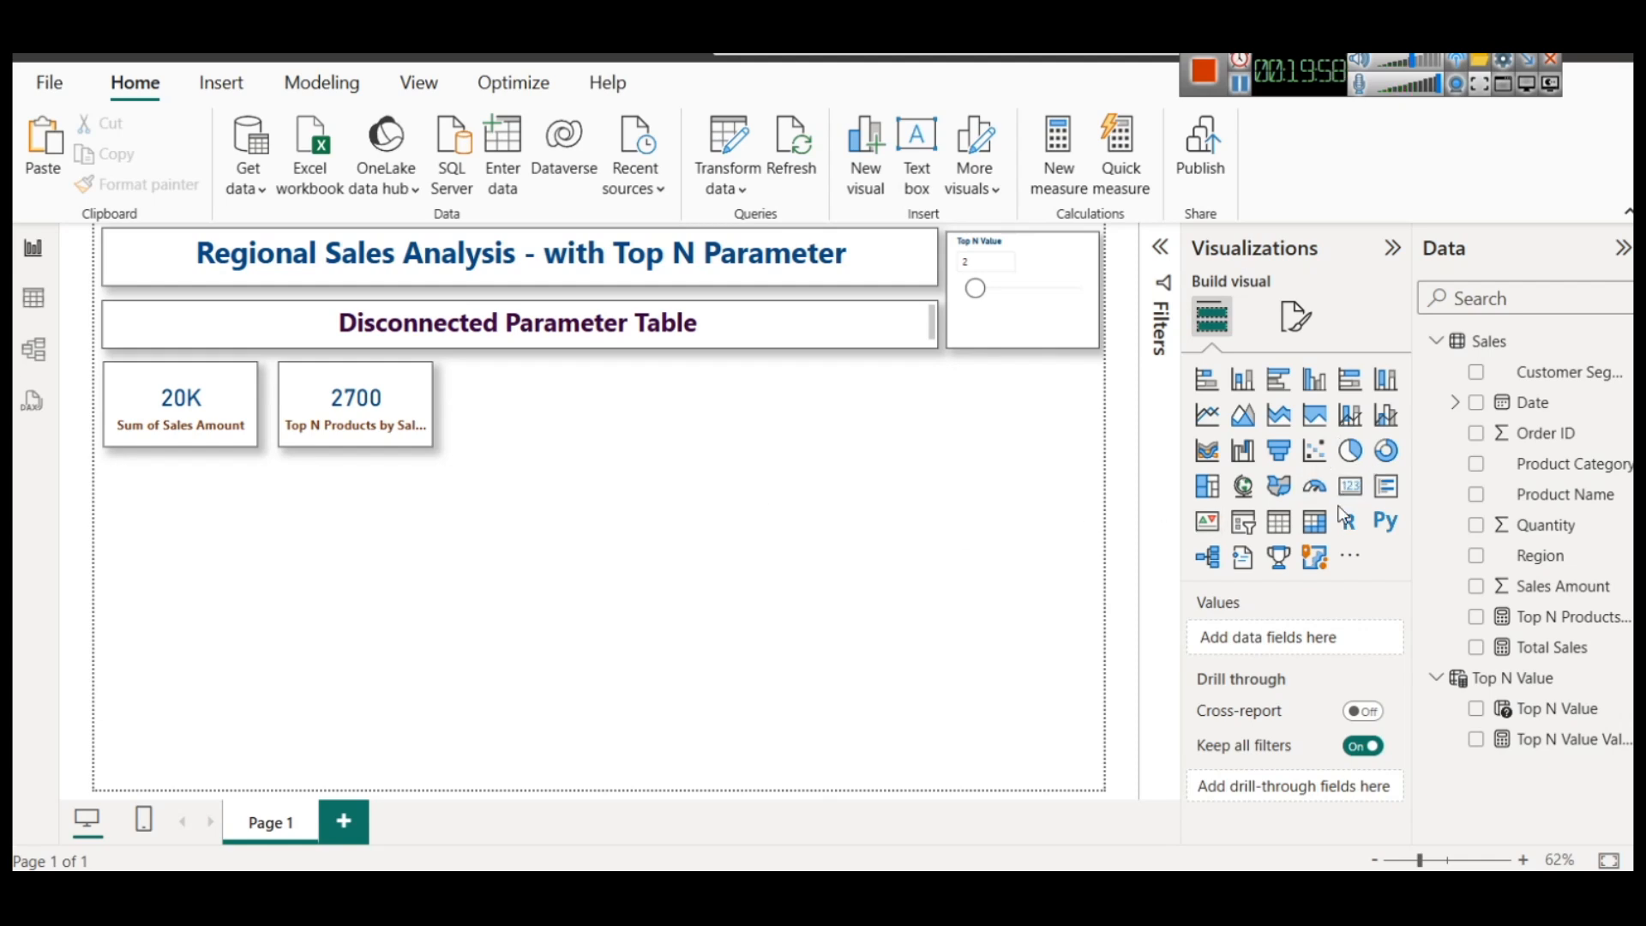
Insert a stacked bar chart about a quarter of the page wide and place it directly below the two cards
click(1207, 379)
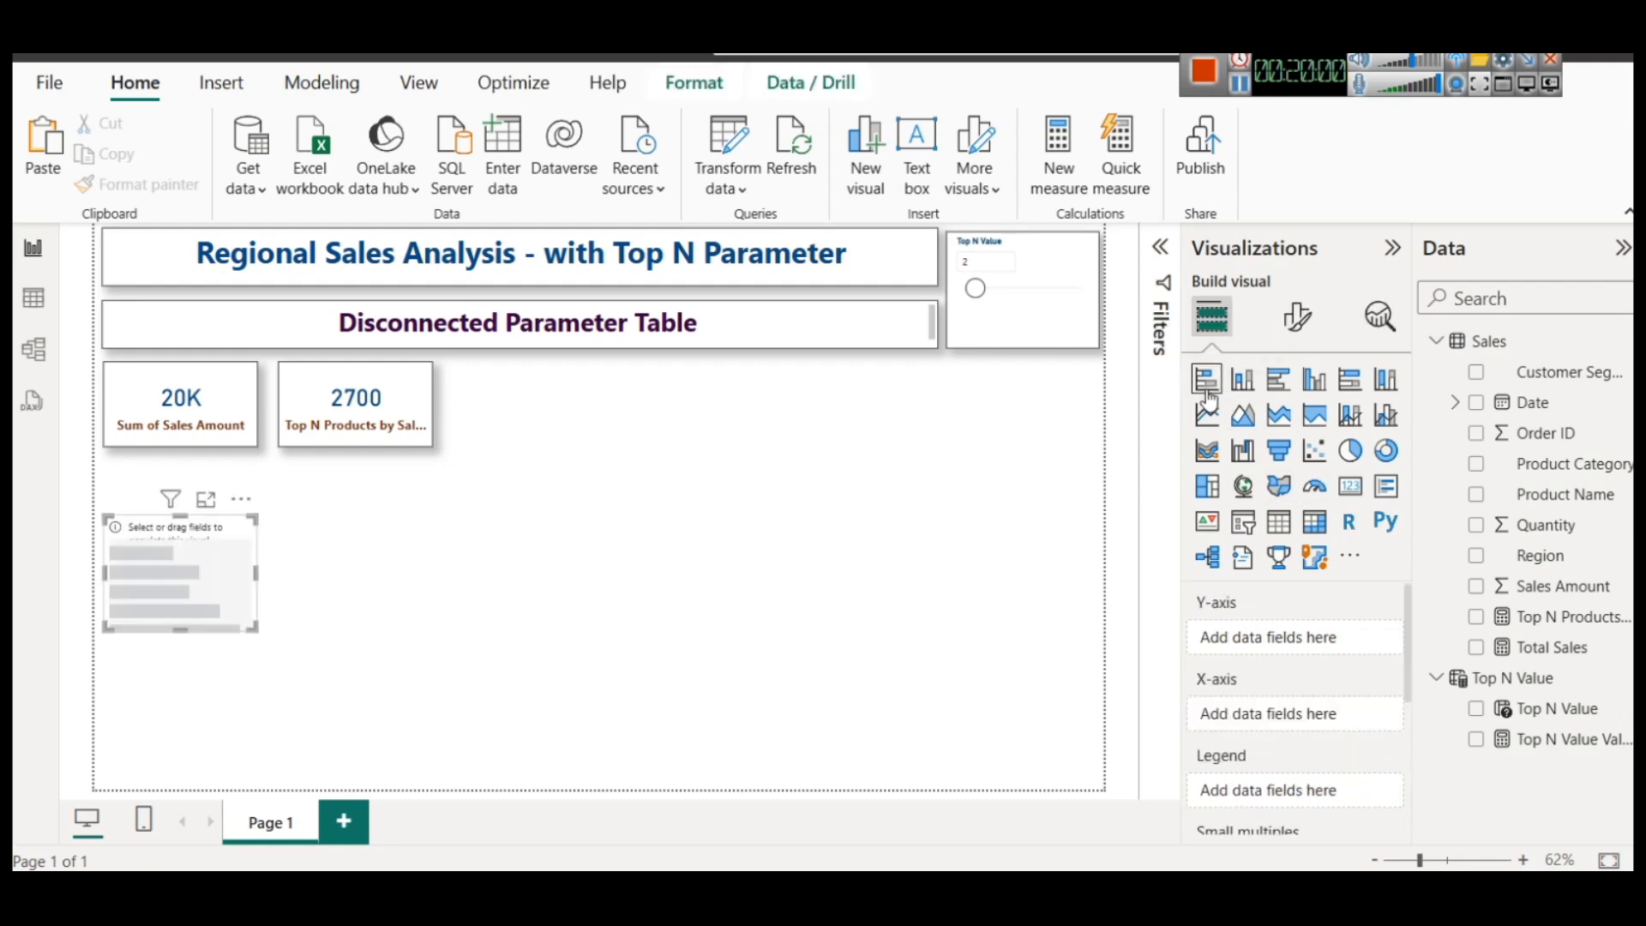
drag(220, 559, 356, 537)
click(233, 600)
drag(228, 592, 229, 610)
click(424, 529)
click(280, 522)
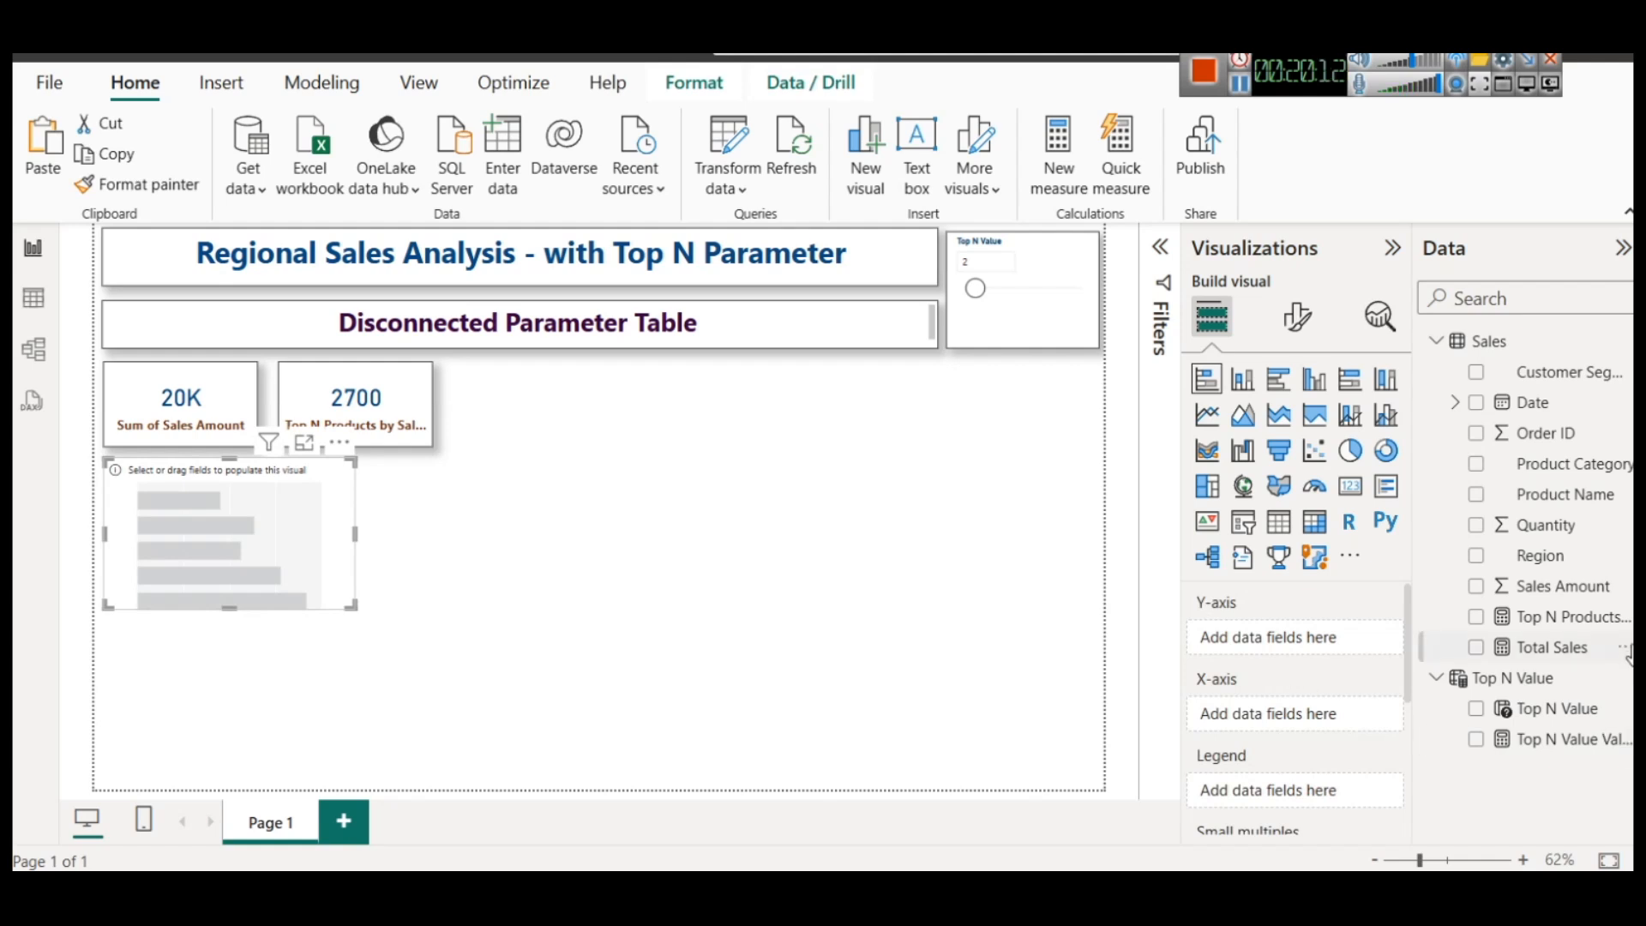
Assign Product Category to the bar chart's Y-axis and Total Sales to its X-axis
drag(1591, 599, 1629, 639)
drag(1565, 467, 1274, 643)
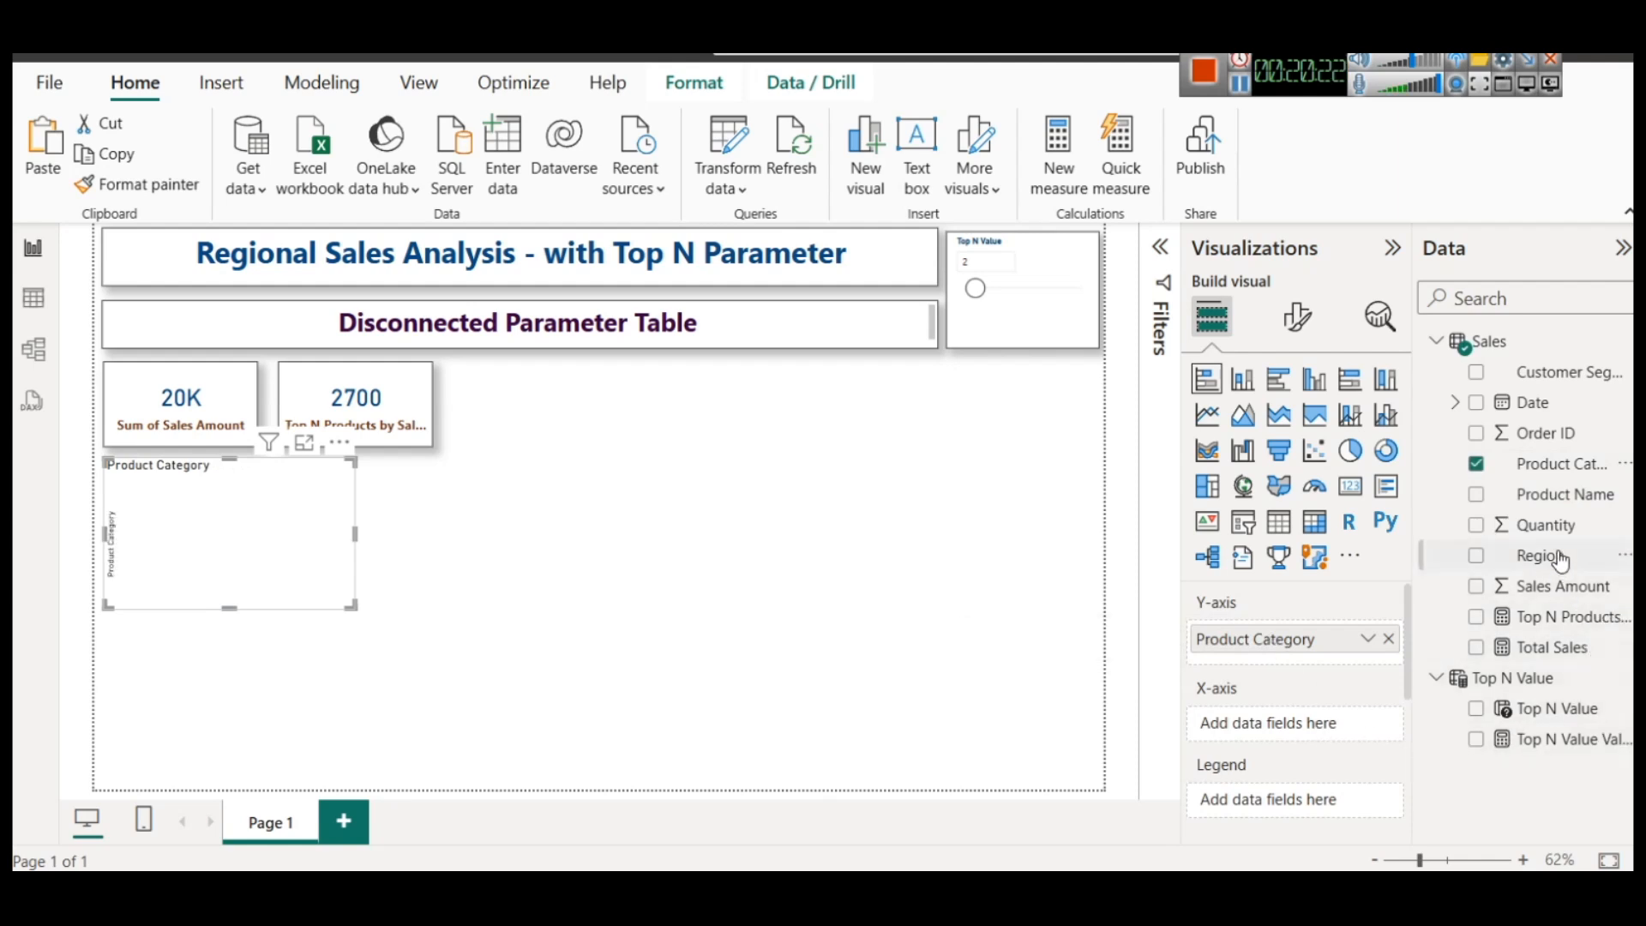
drag(1598, 660, 1252, 724)
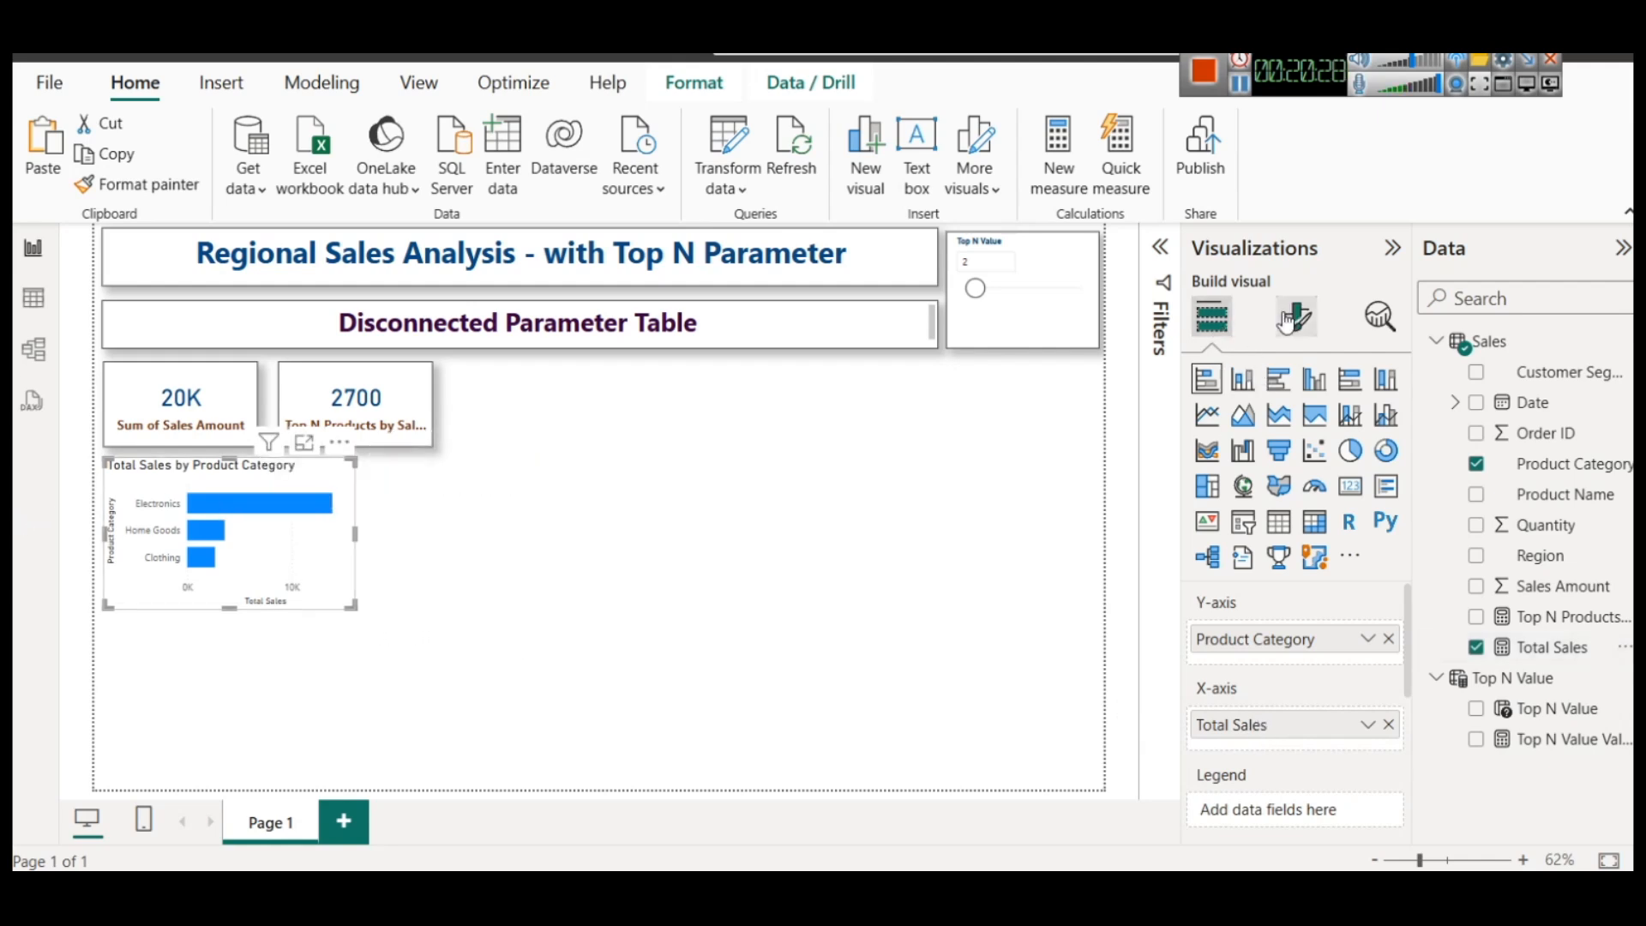
Format the Total Sales by Product Category chart's title as centred, bold and dark brown
click(1311, 317)
click(1294, 430)
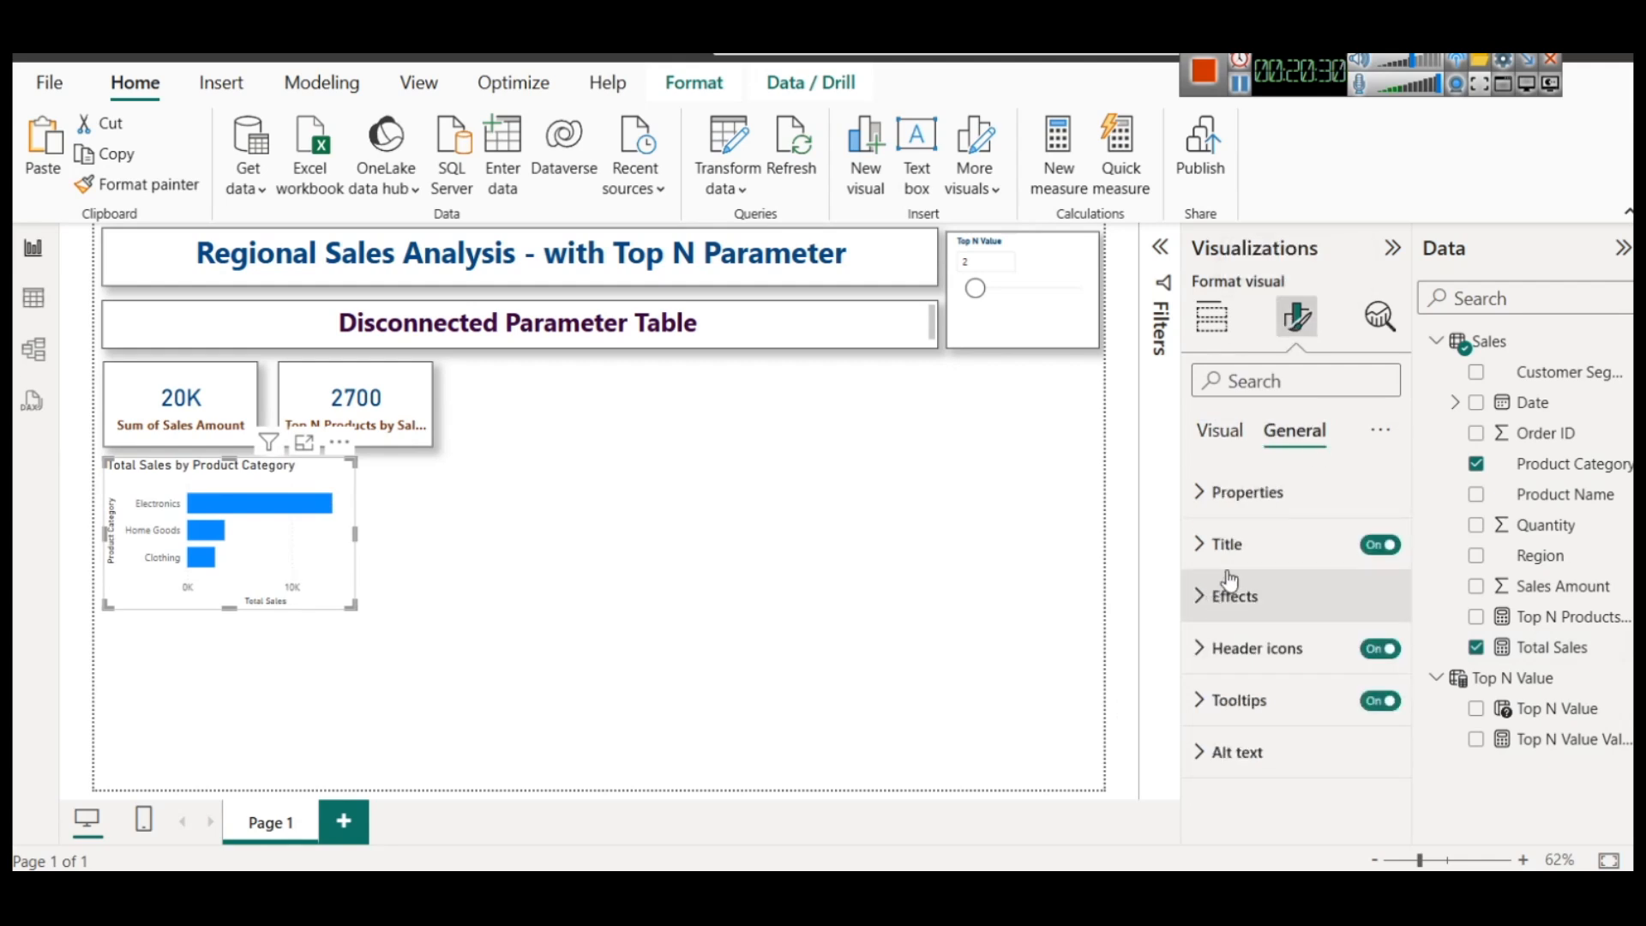
click(1227, 543)
scroll(1259, 711, down, 3)
click(1248, 789)
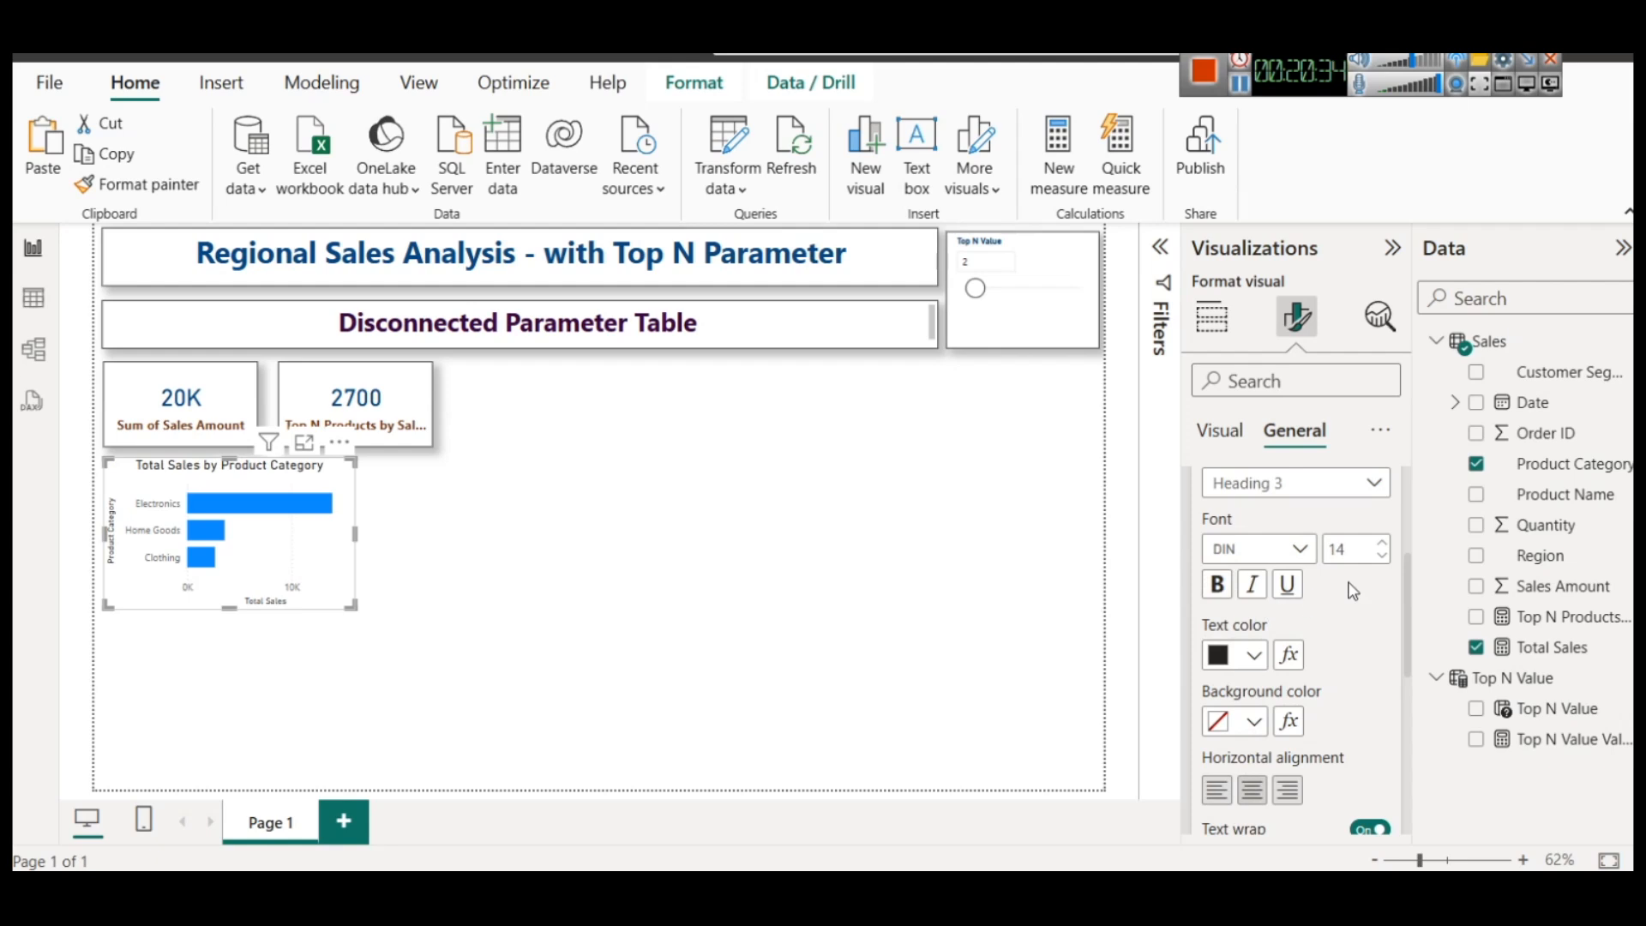
click(1218, 584)
click(1253, 655)
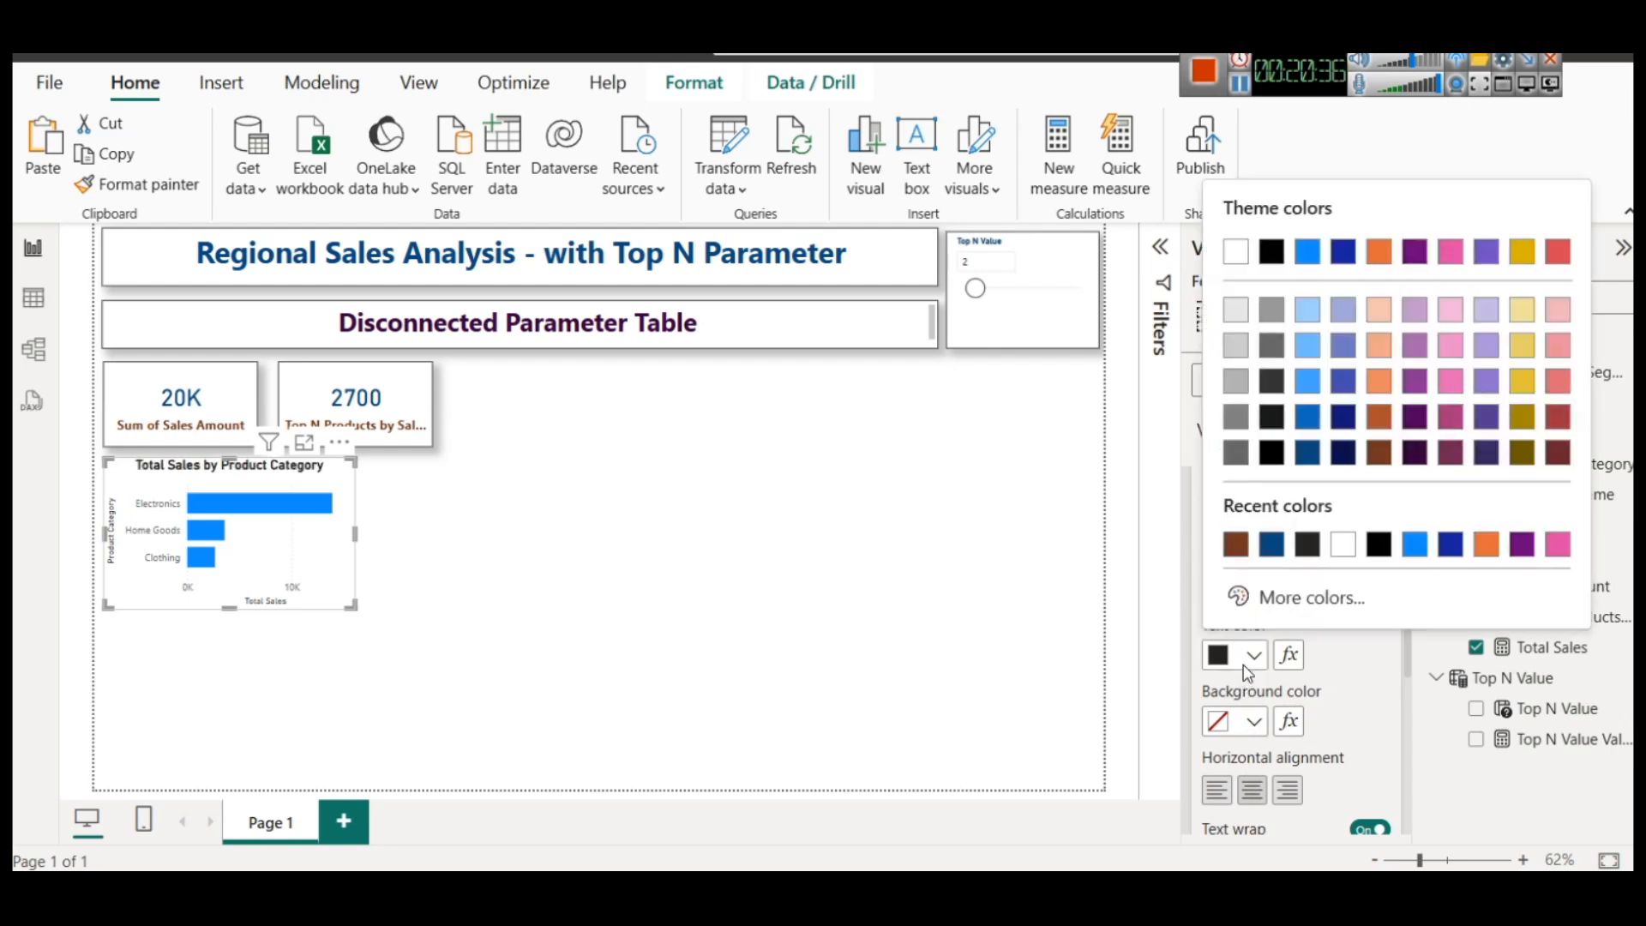
click(1233, 545)
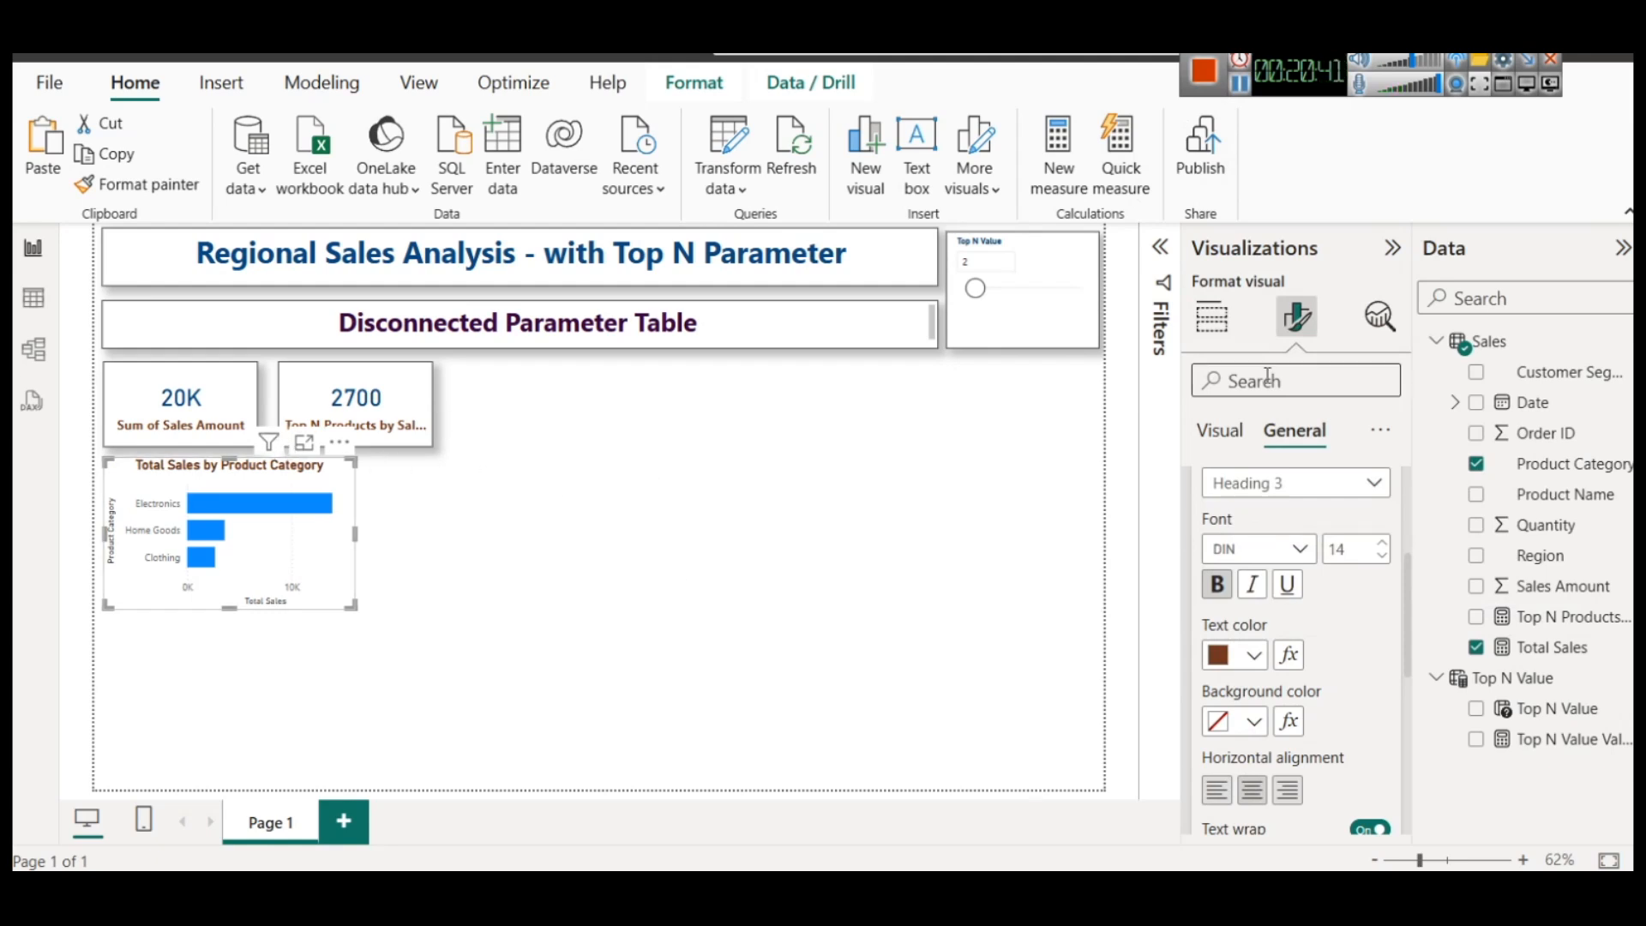
Turn on the shadow and visual border for the Total Sales by Product Category chart
scroll(1291, 506, up, 5)
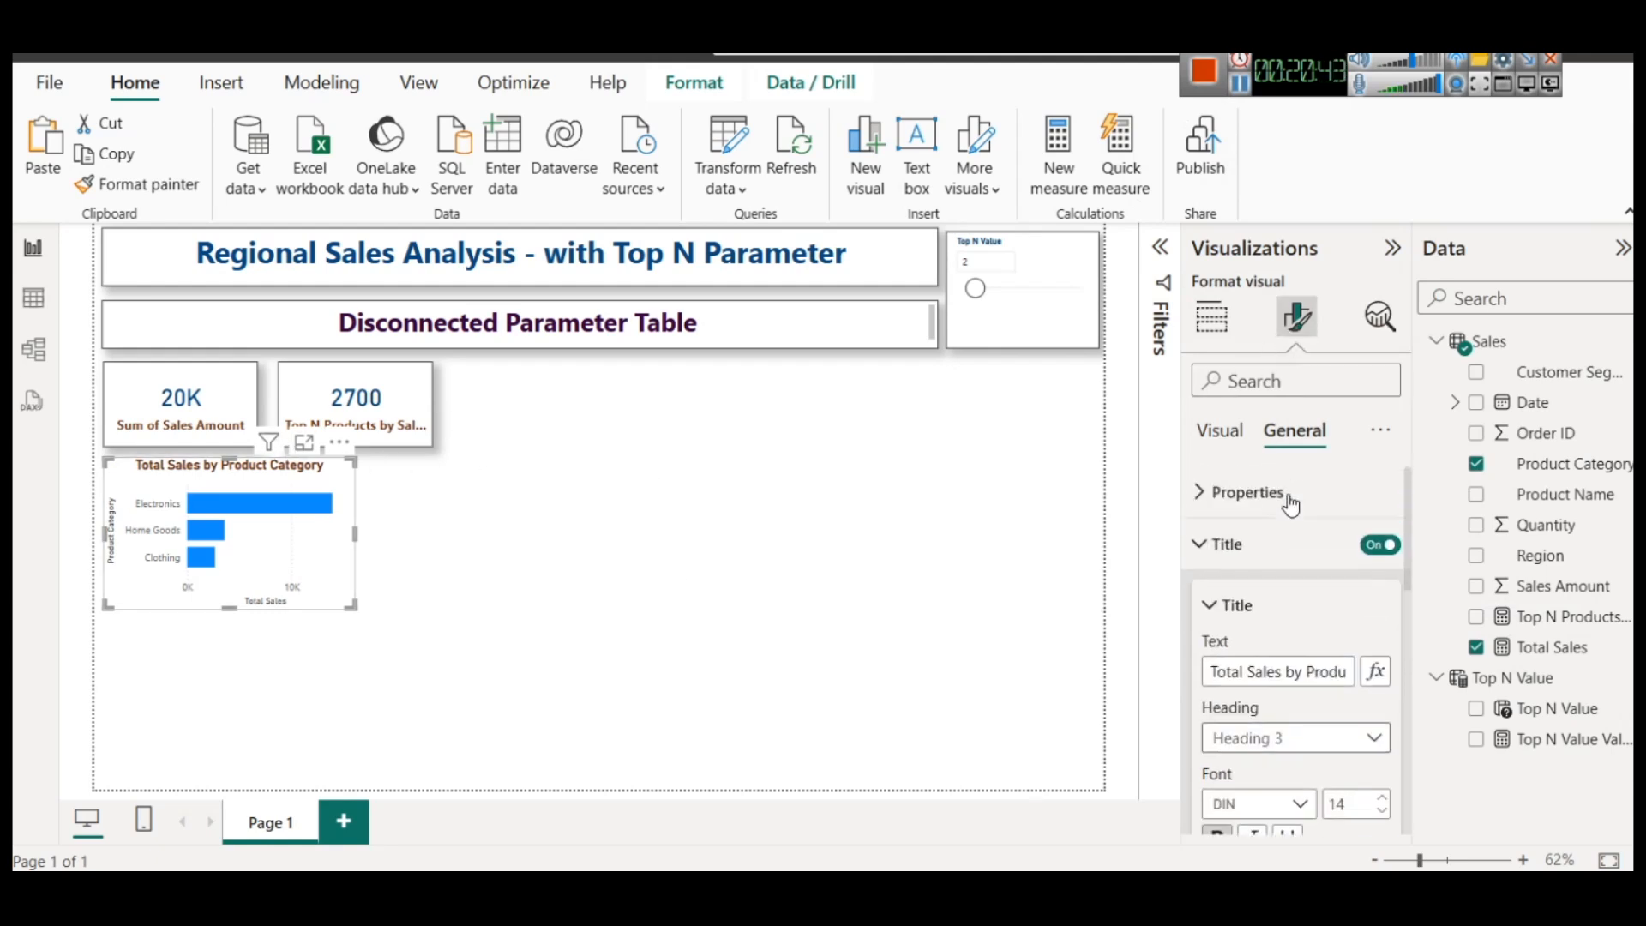
click(1283, 541)
click(1278, 618)
scroll(1294, 632, down, 3)
click(1370, 601)
click(1372, 540)
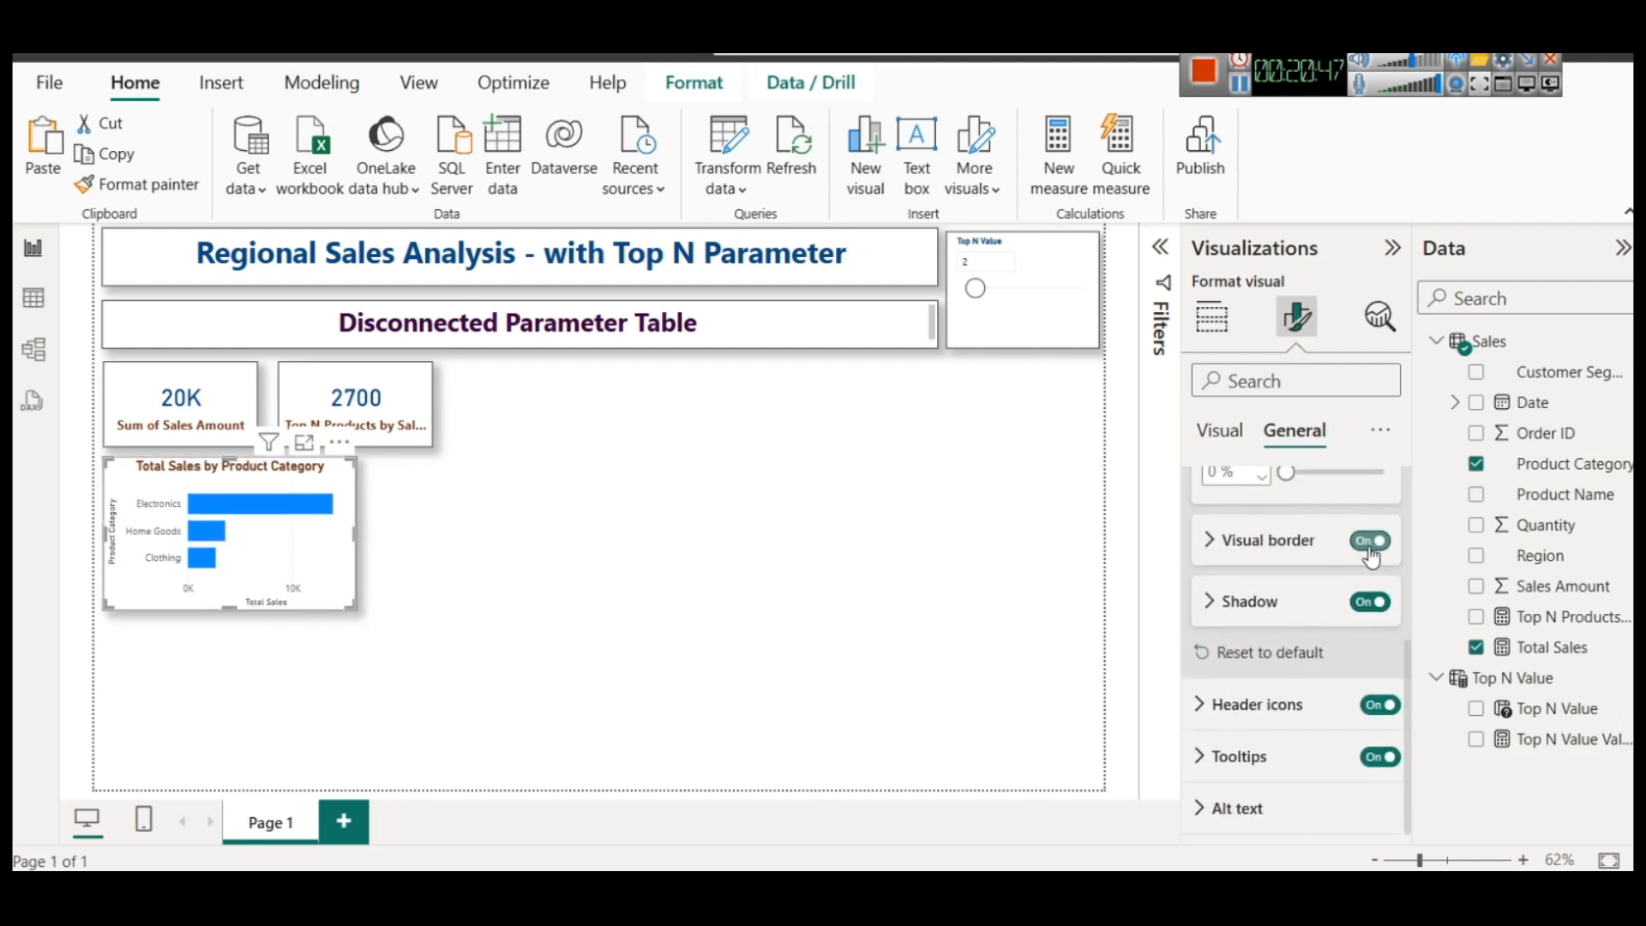
click(611, 623)
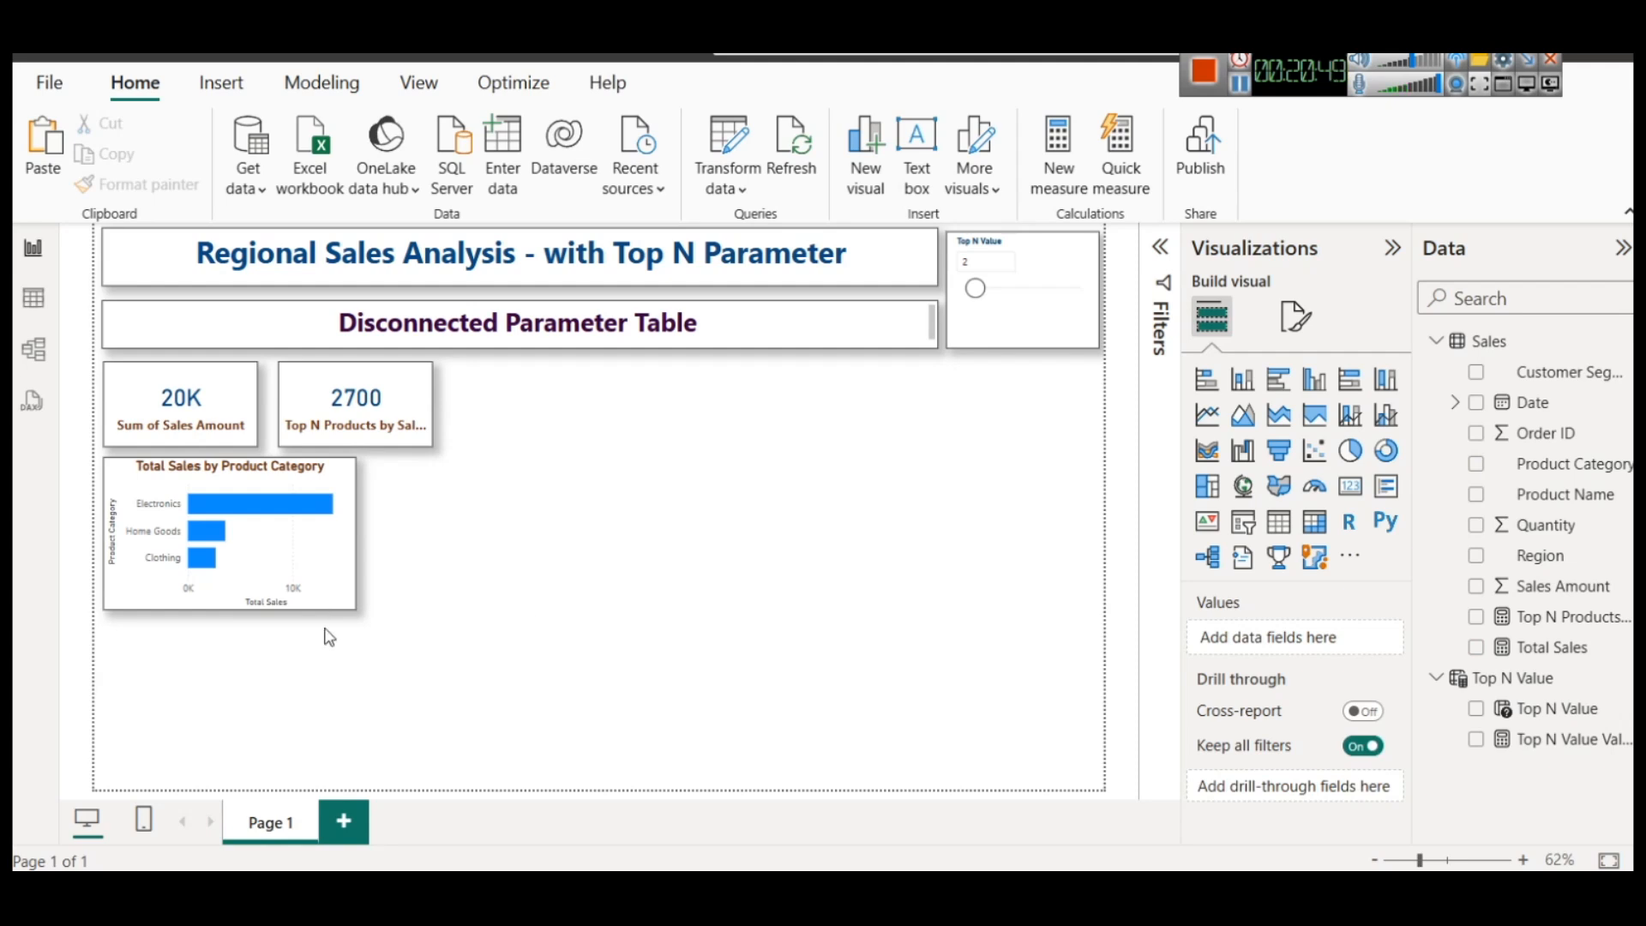
Duplicate the Total Sales by Product Category chart beside the original and replace the copy's X-axis measure with Top N Products by Sales (Dynamic)
click(327, 558)
key(ctrl+c)
key(ctrl+v)
drag(308, 569, 563, 553)
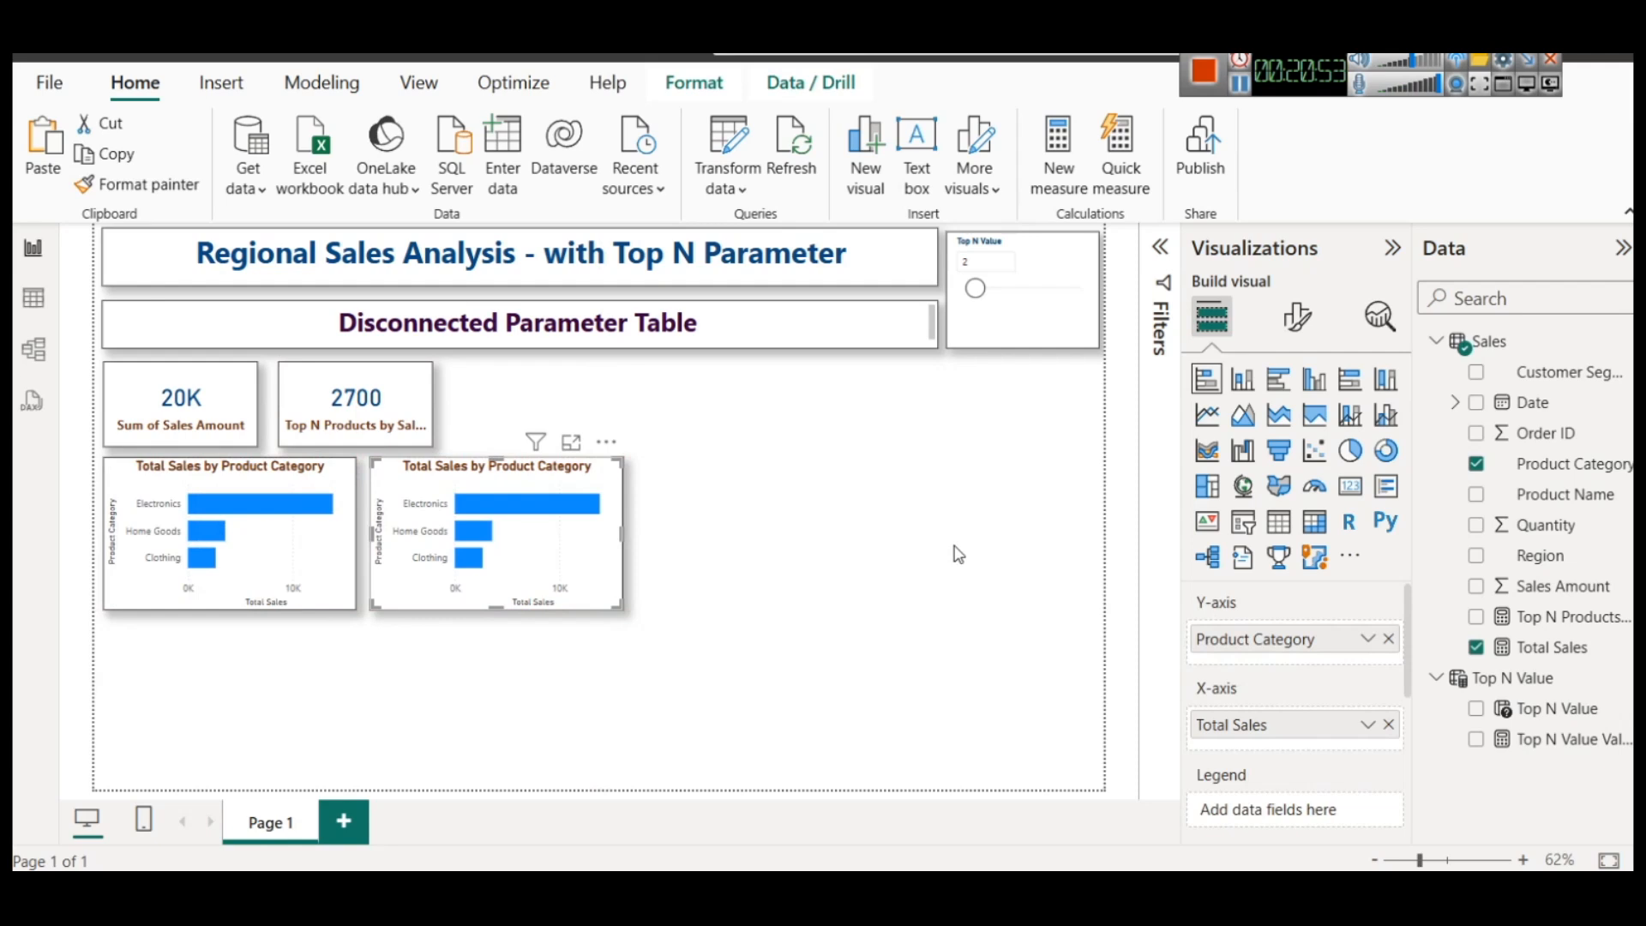
click(1389, 724)
drag(1569, 618, 1336, 726)
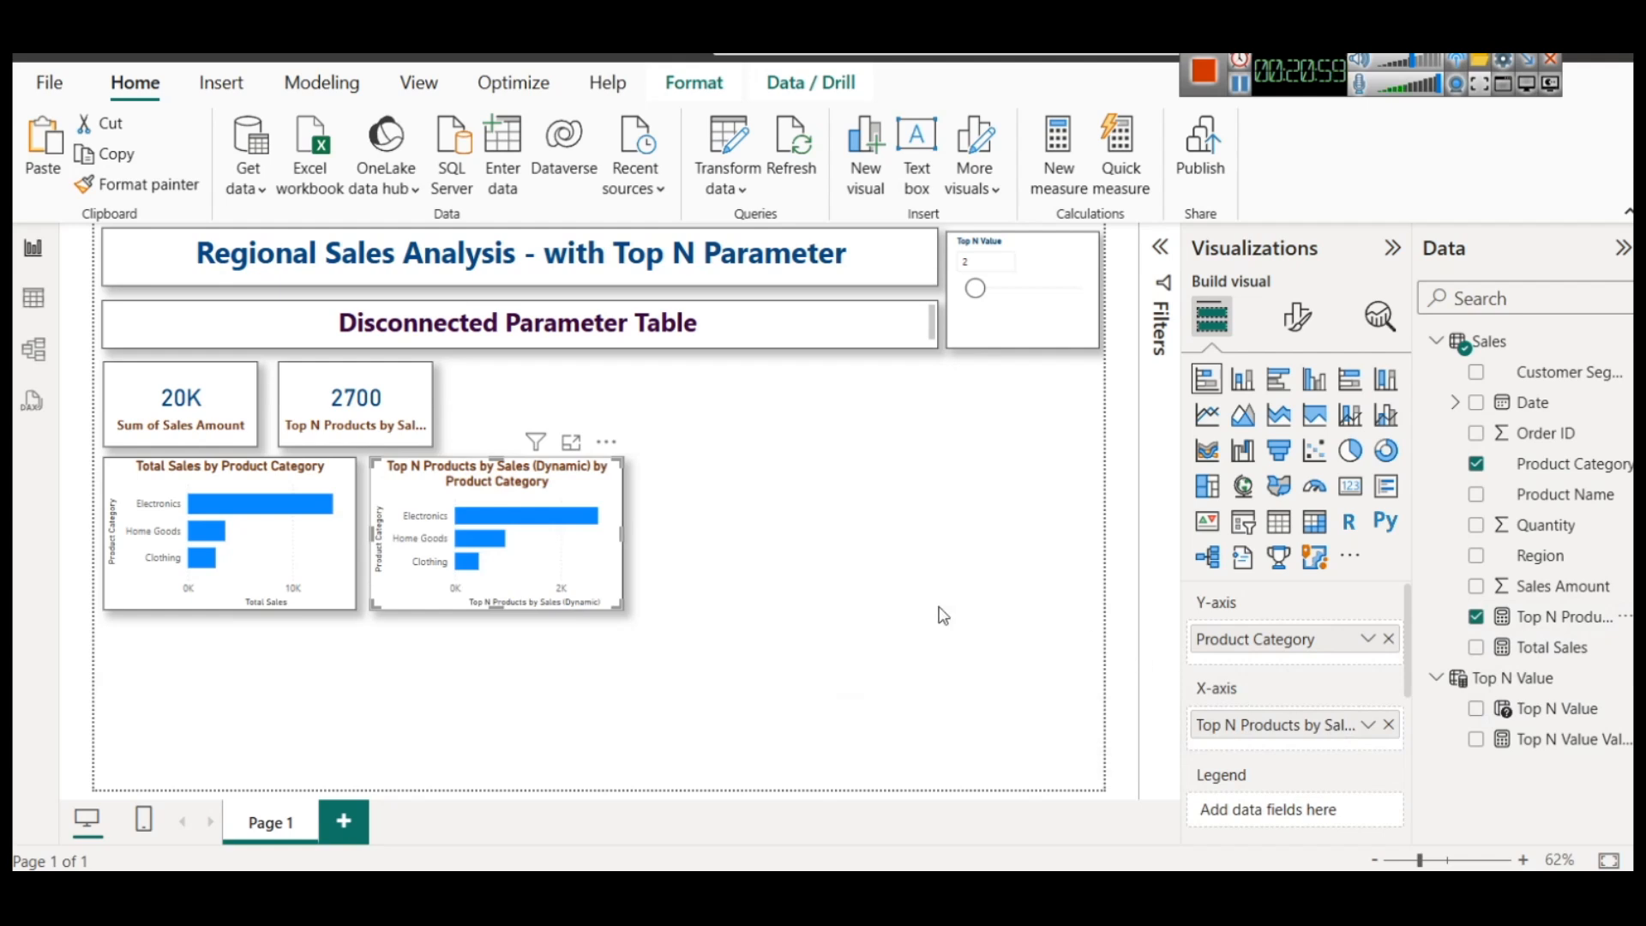
Raise the Top N Value slicer to 12
click(975, 289)
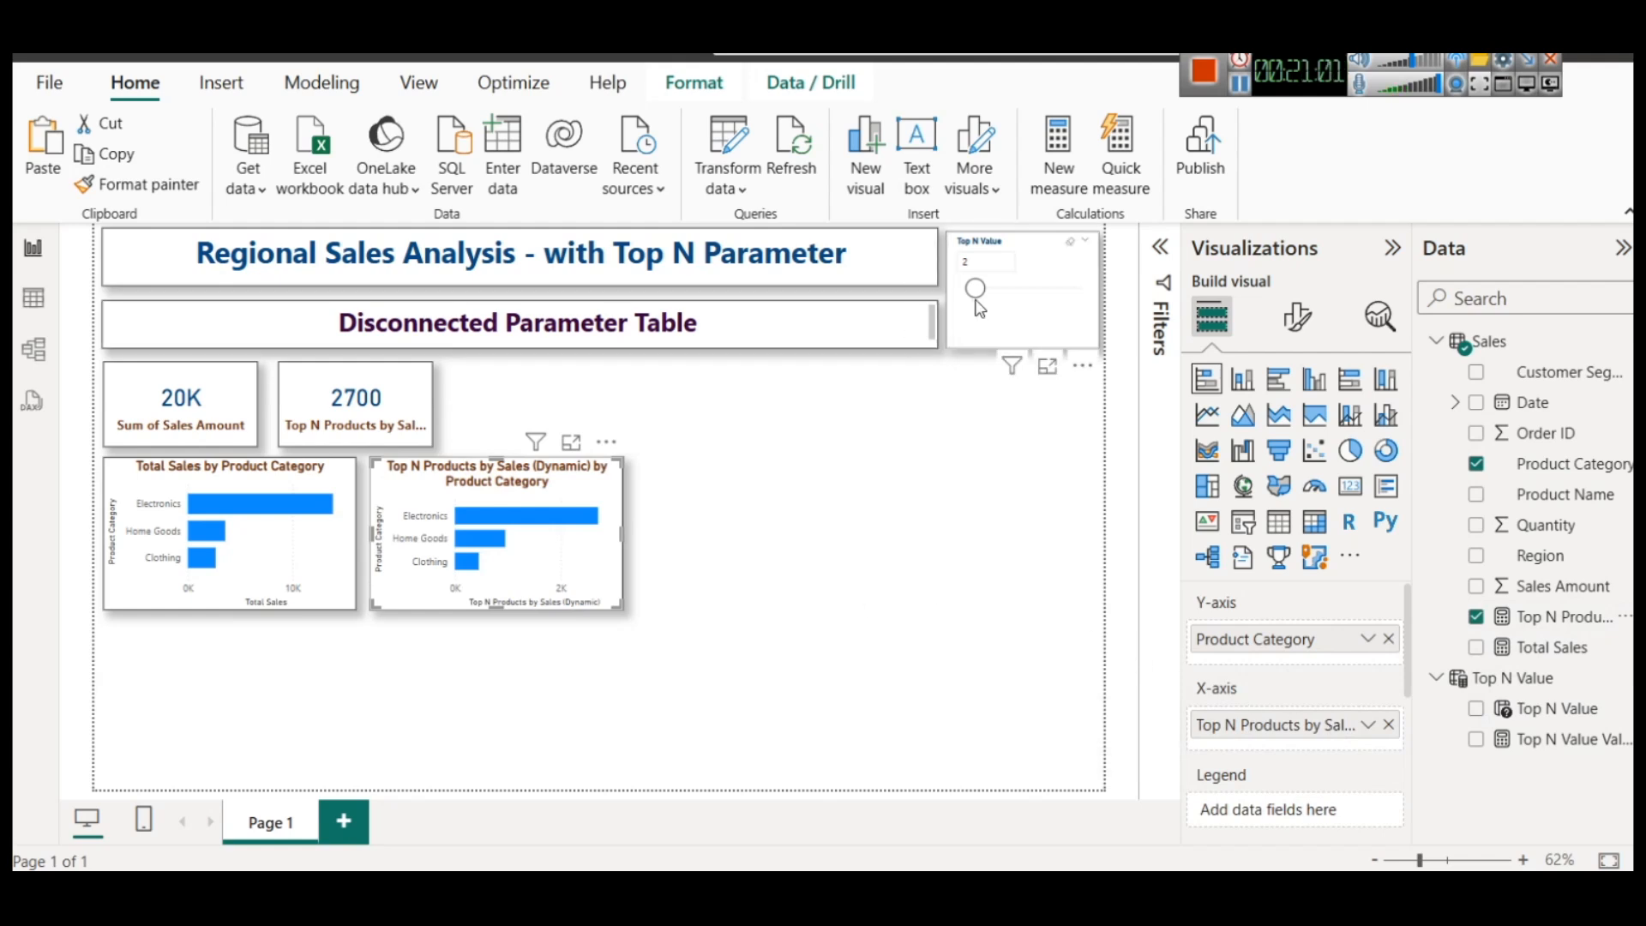
drag(975, 290, 1038, 296)
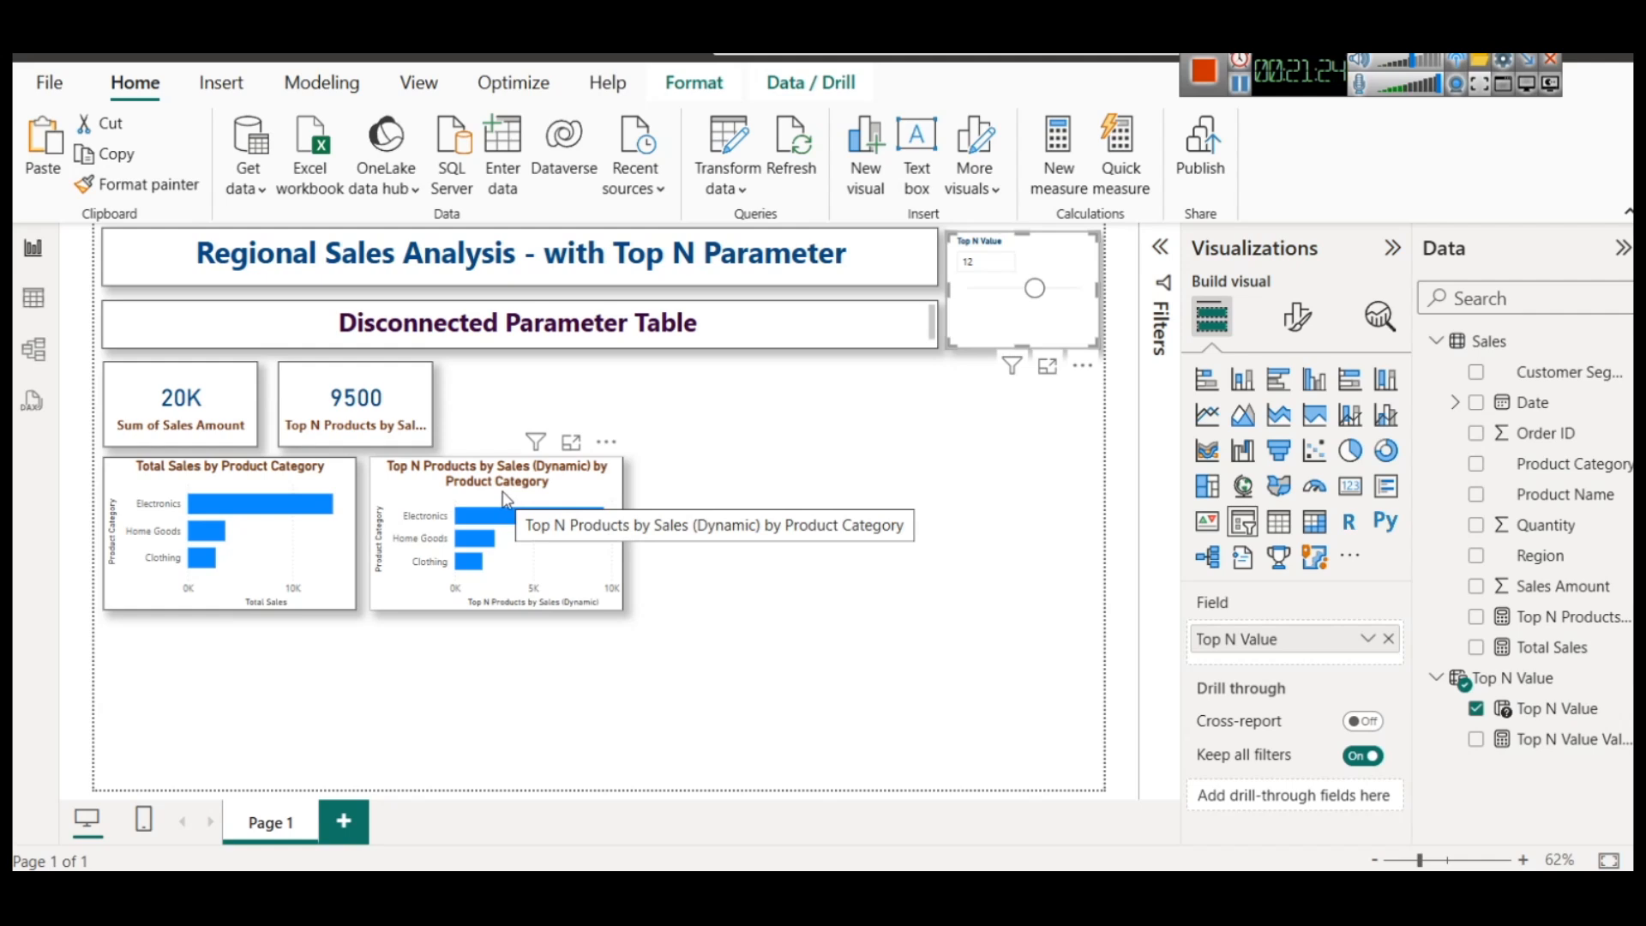
Turn on the general title option for the Top N Value slicer
click(1298, 318)
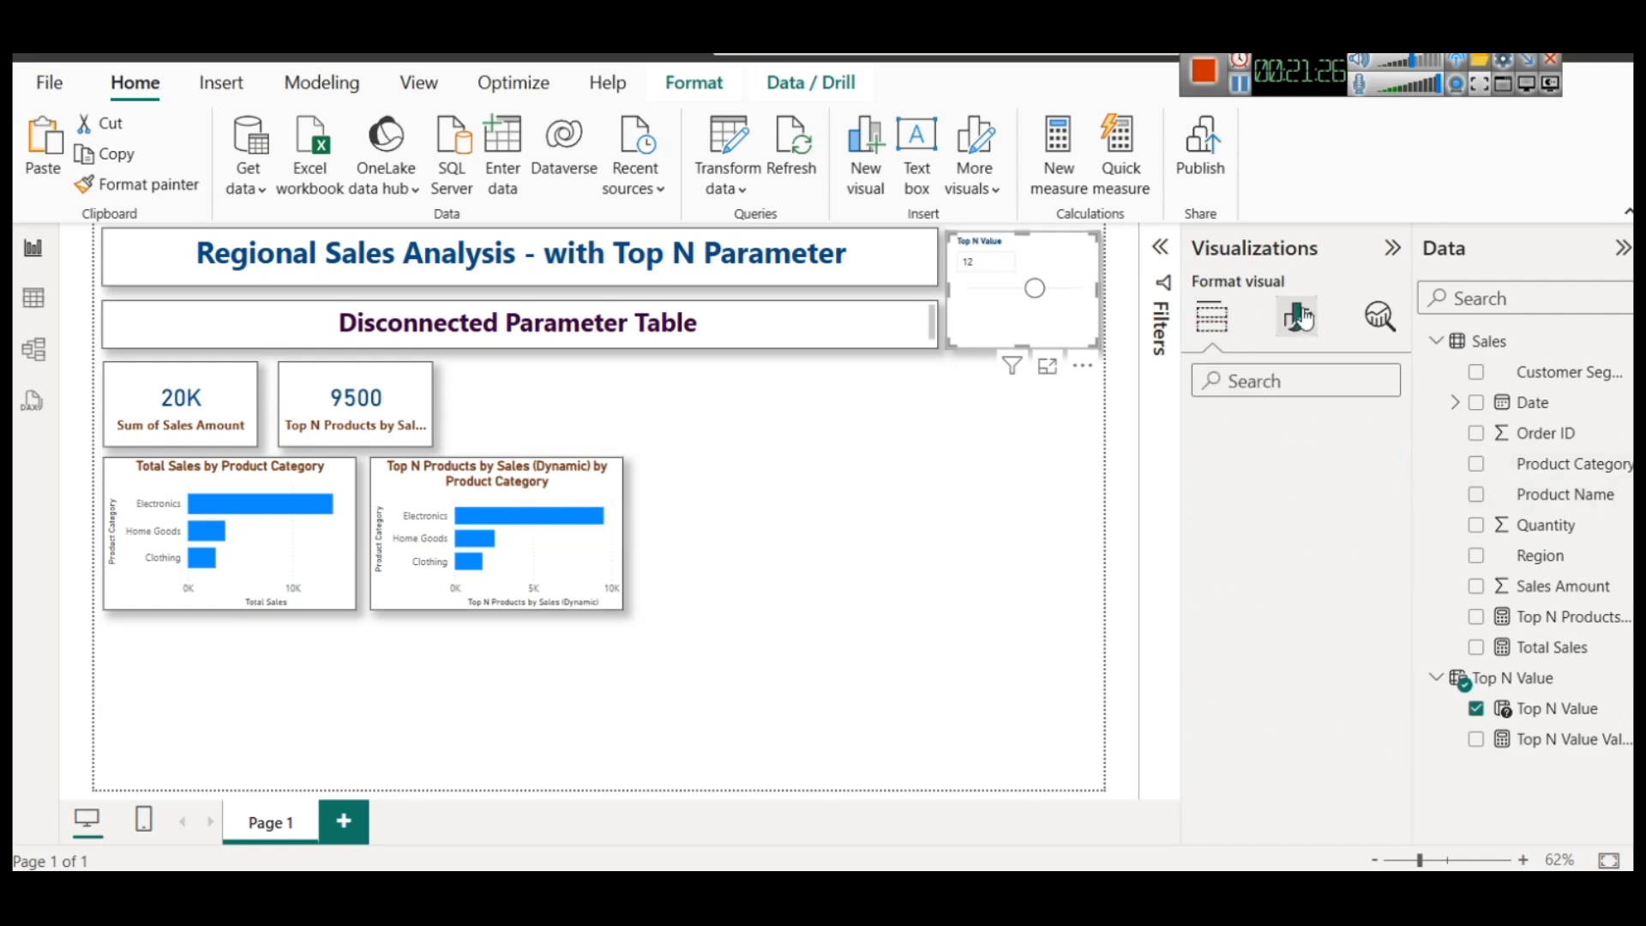
click(1312, 431)
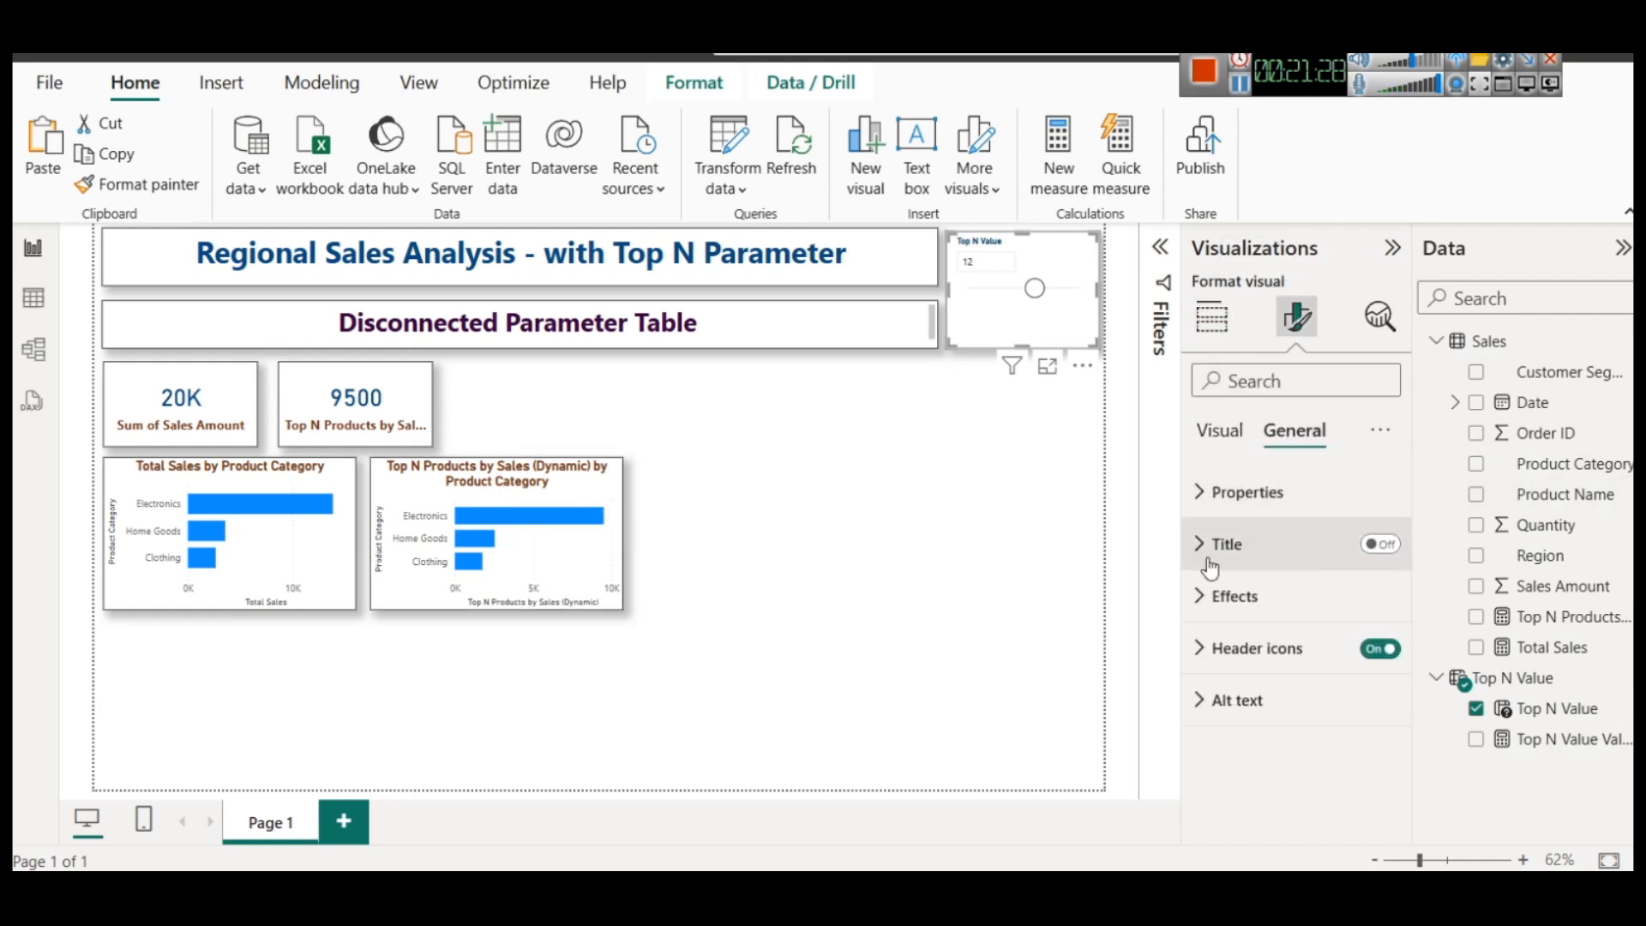
click(1381, 544)
click(1287, 553)
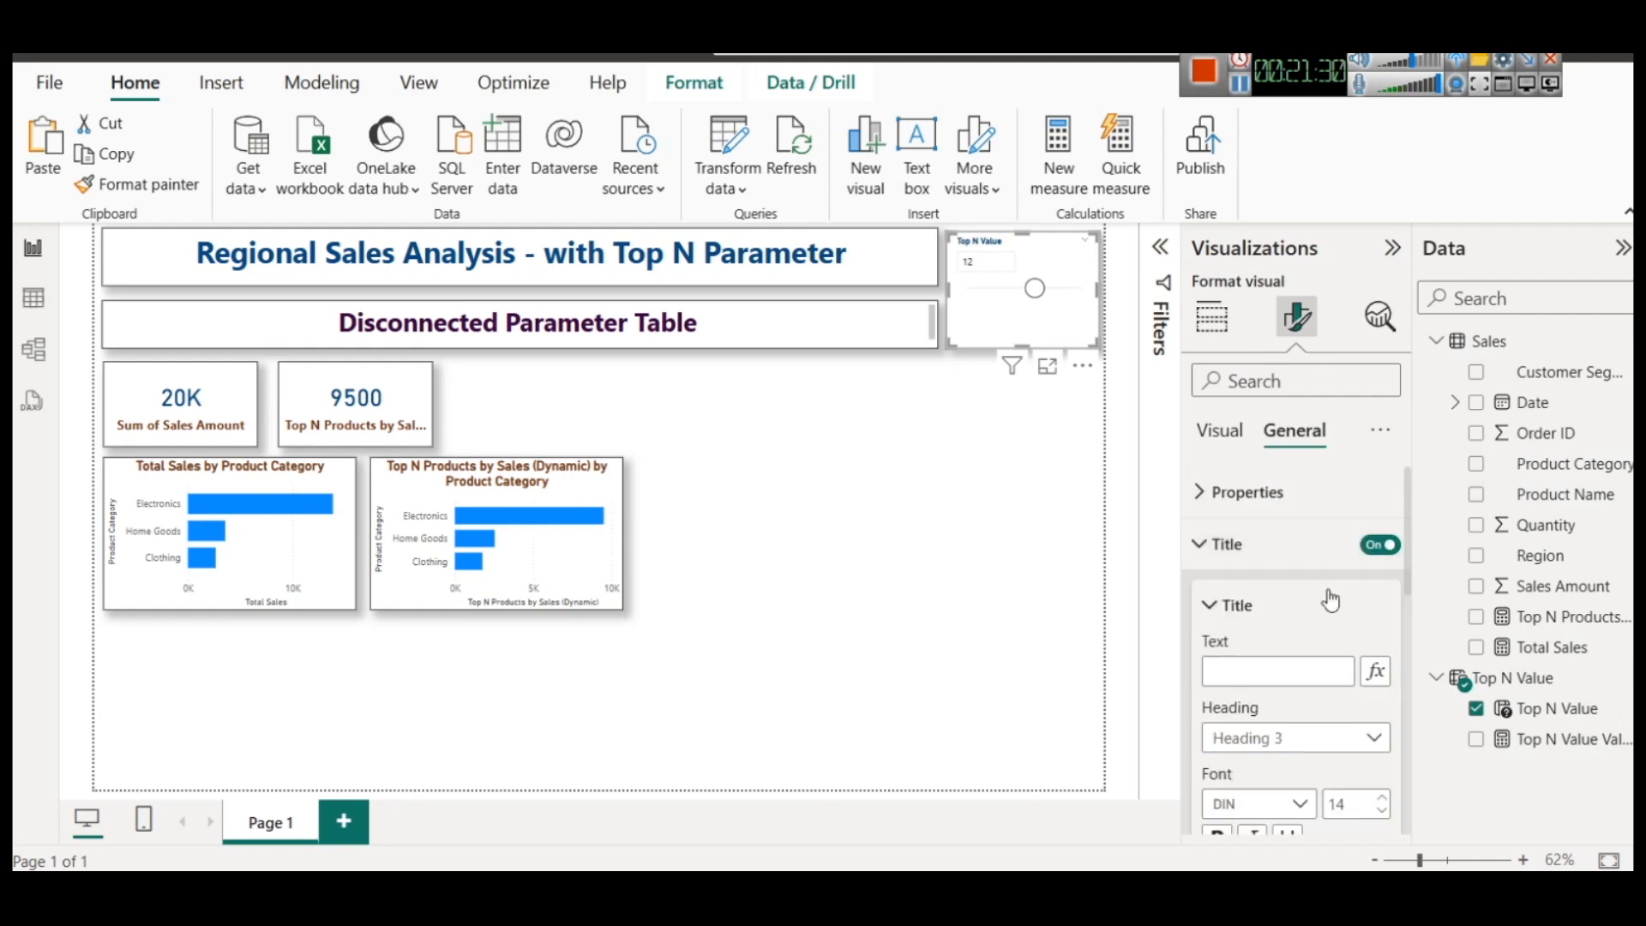
Change the title of the duplicated bar chart to "Top N Product Sales by Category"
click(583, 583)
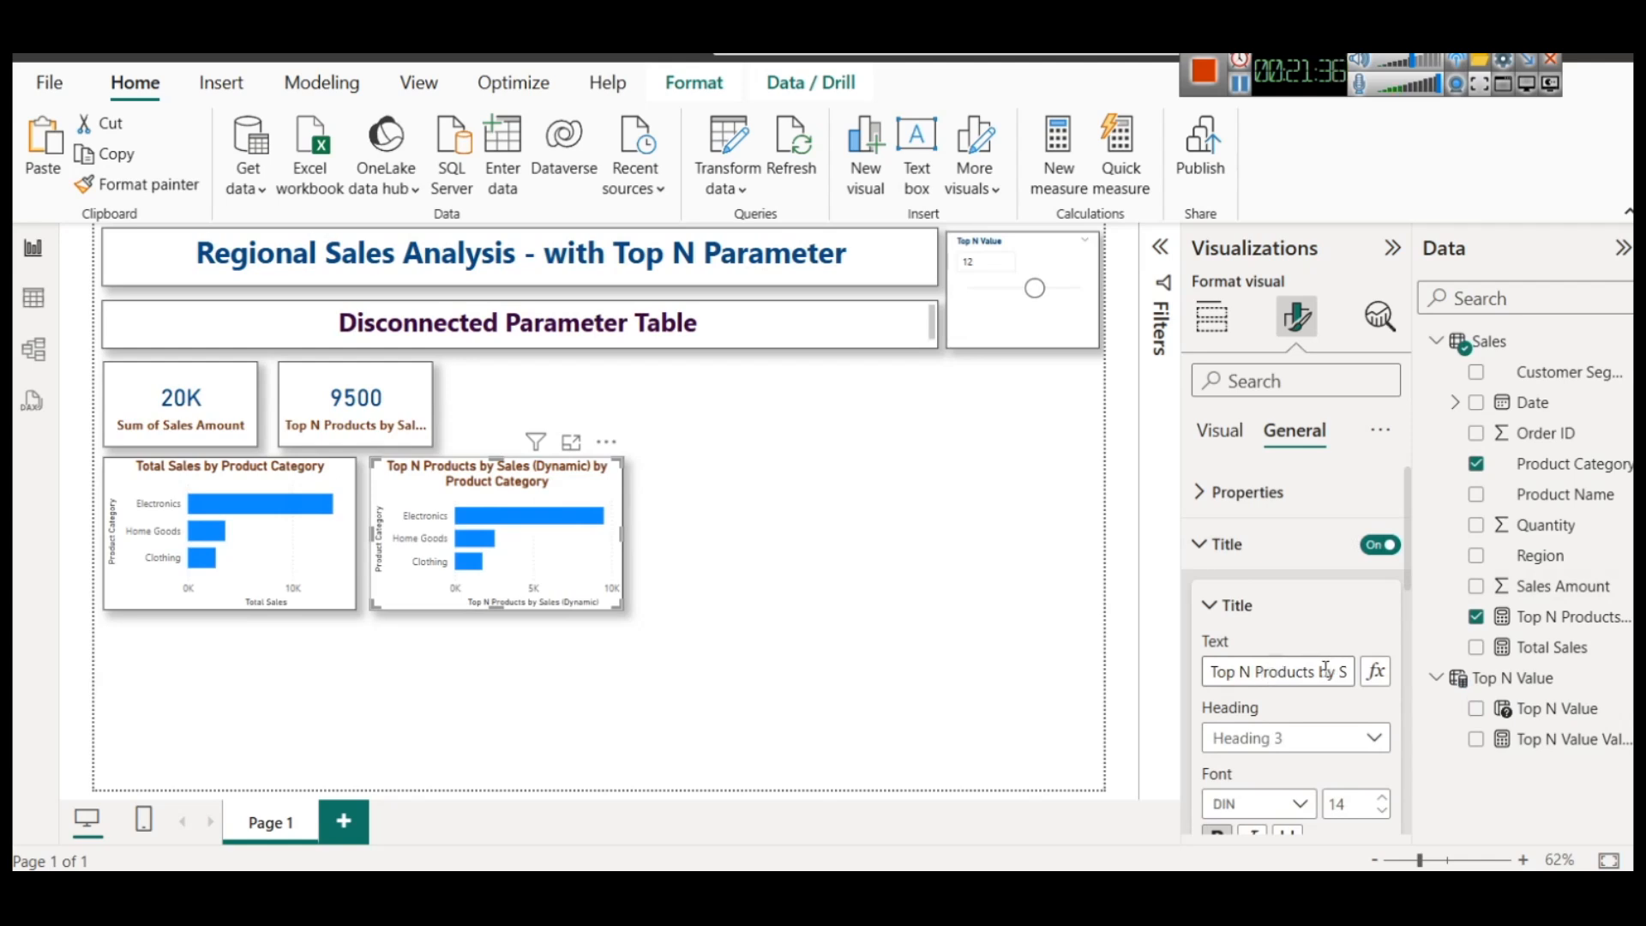
drag(1322, 673, 1273, 682)
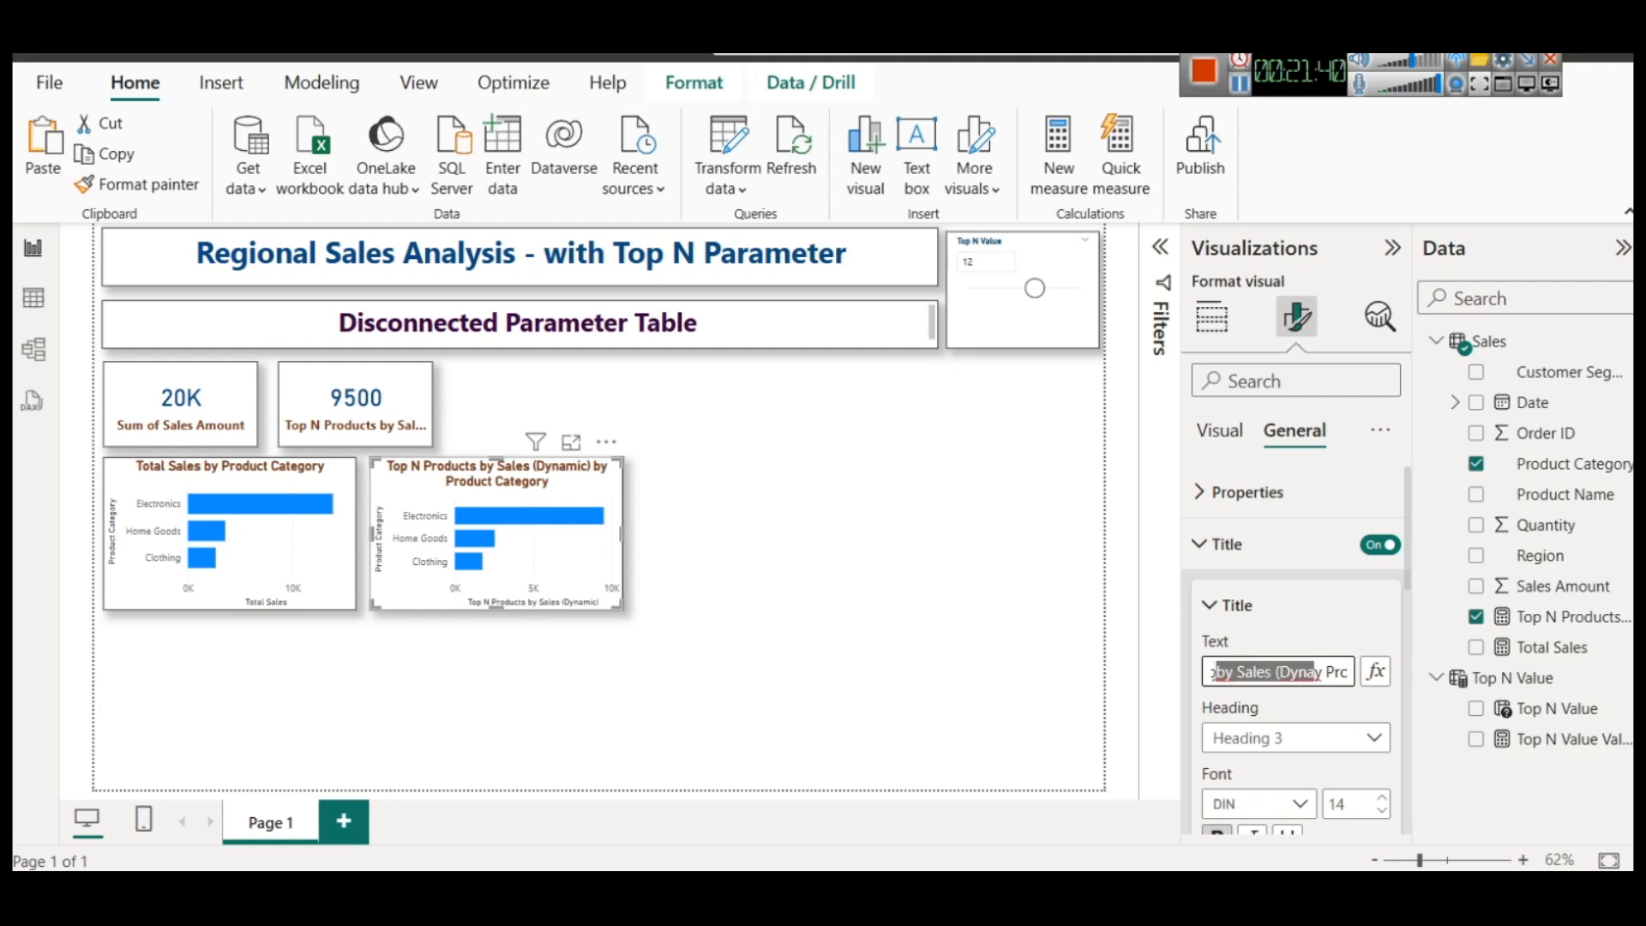
key(ctrl+a)
text(T)
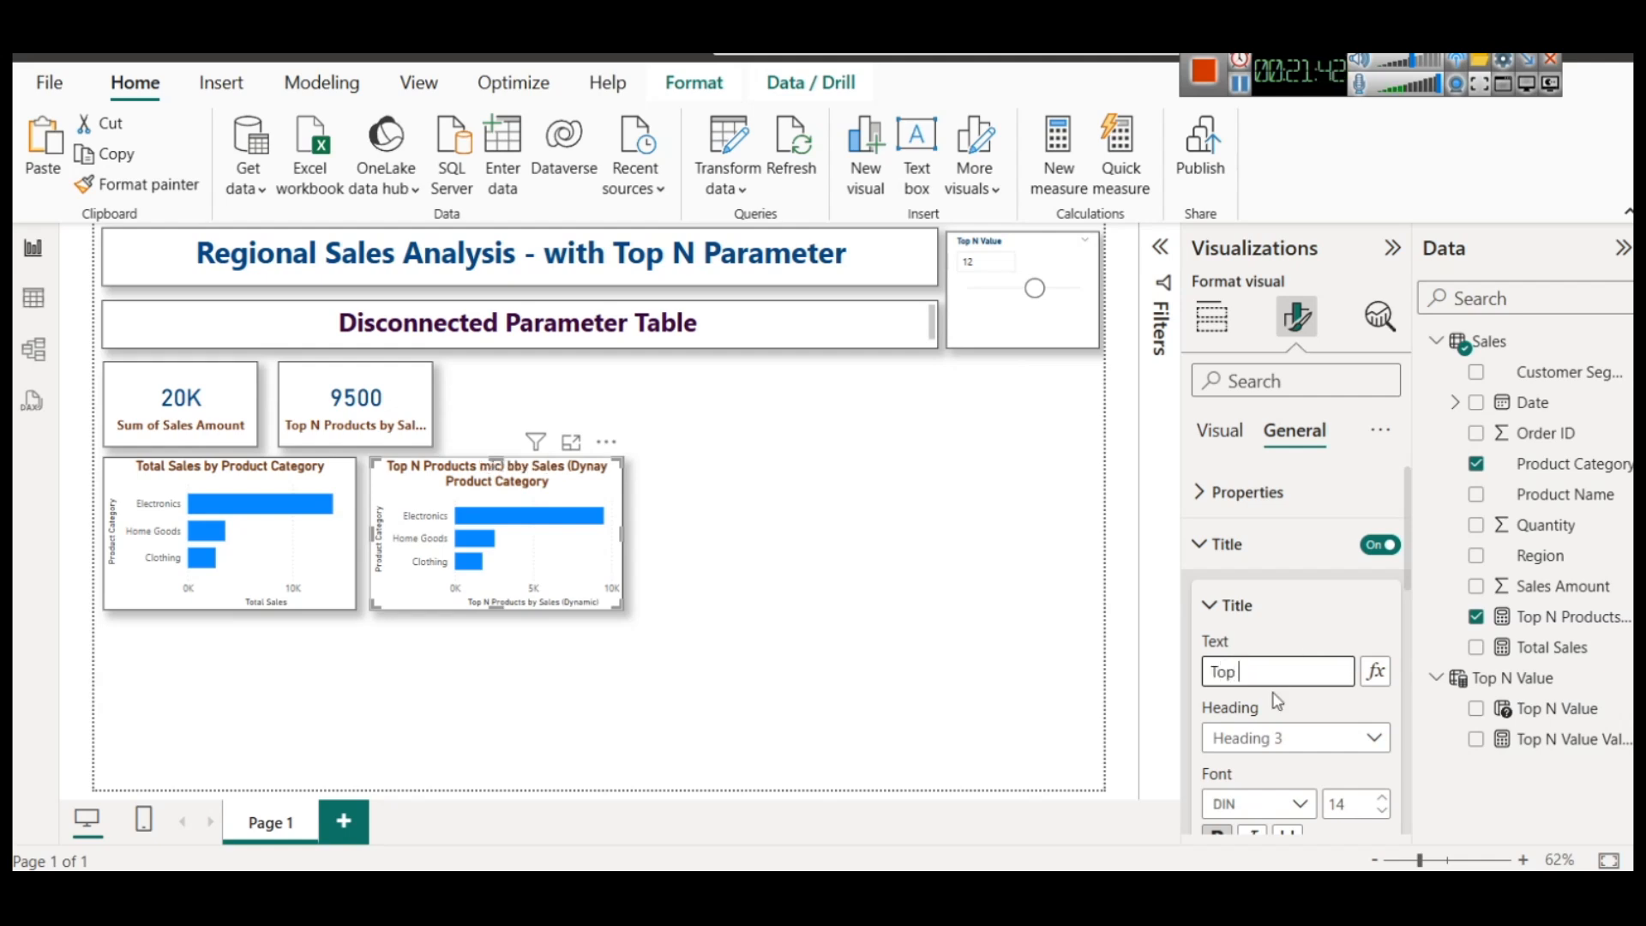
text(op N Product Sales by C)
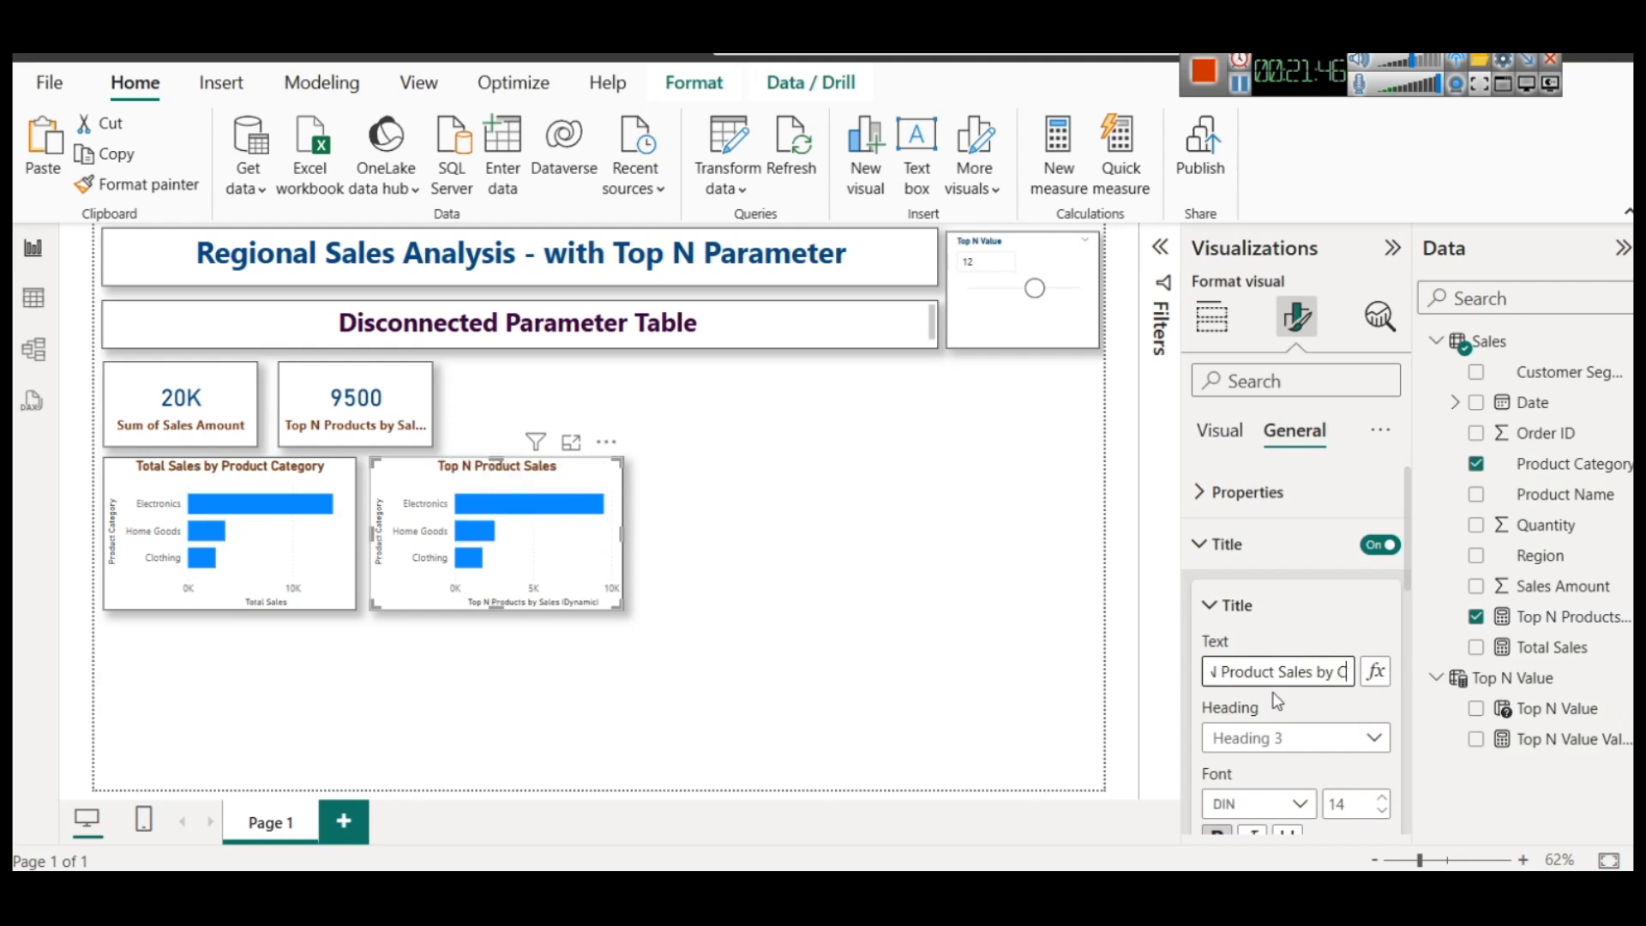
text(ategory)
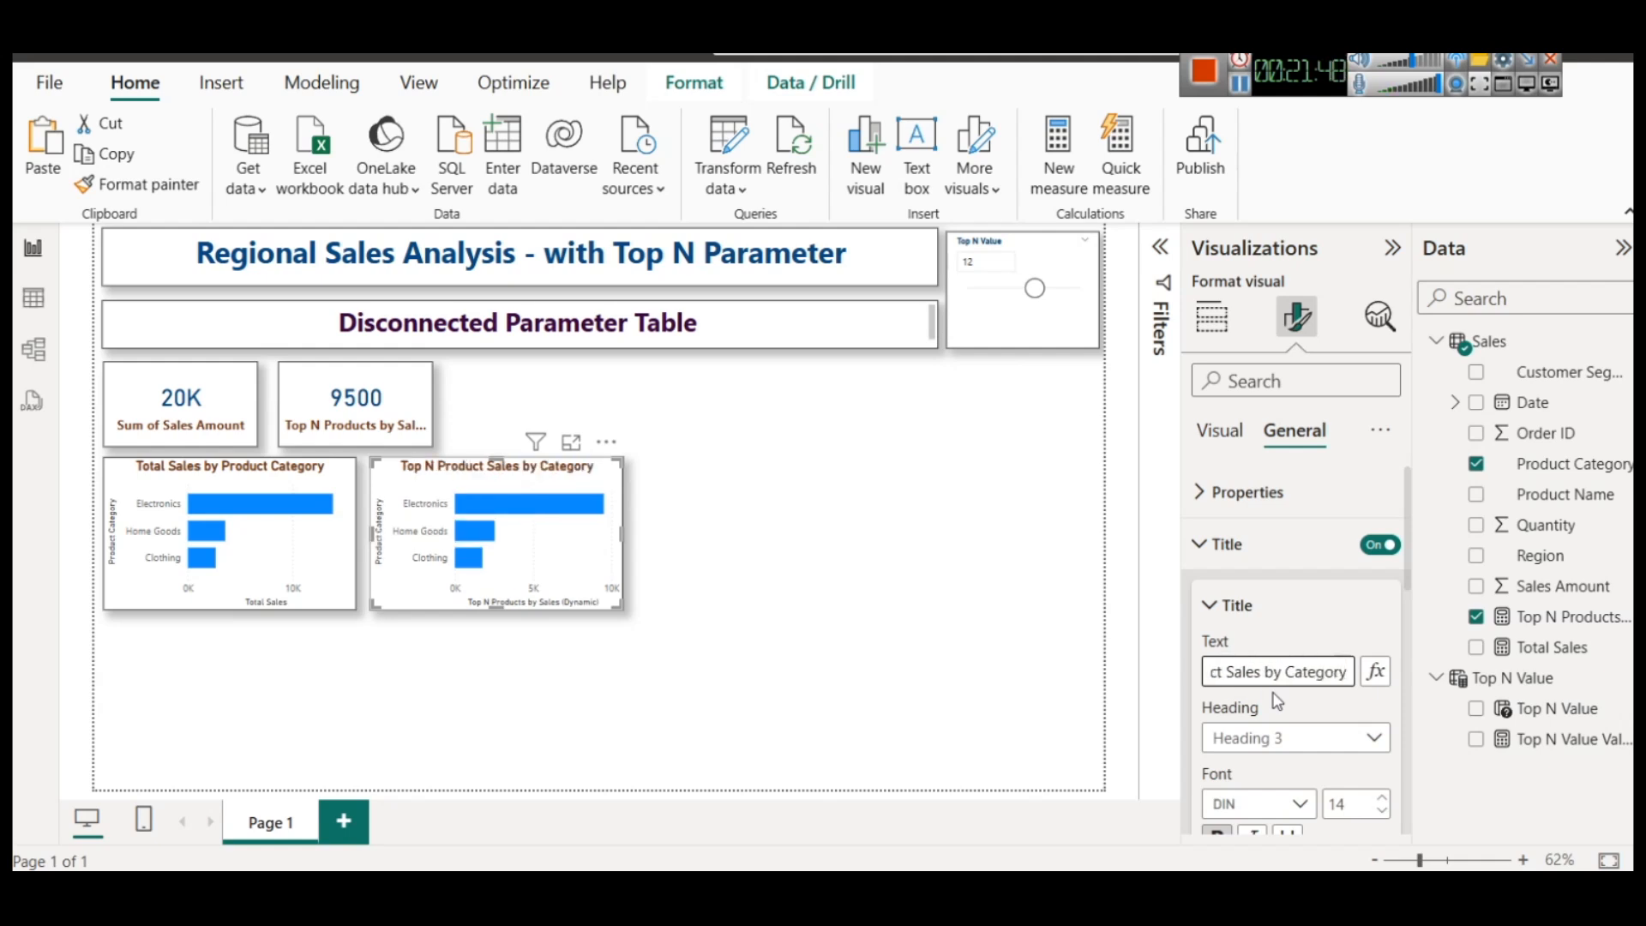
click(887, 595)
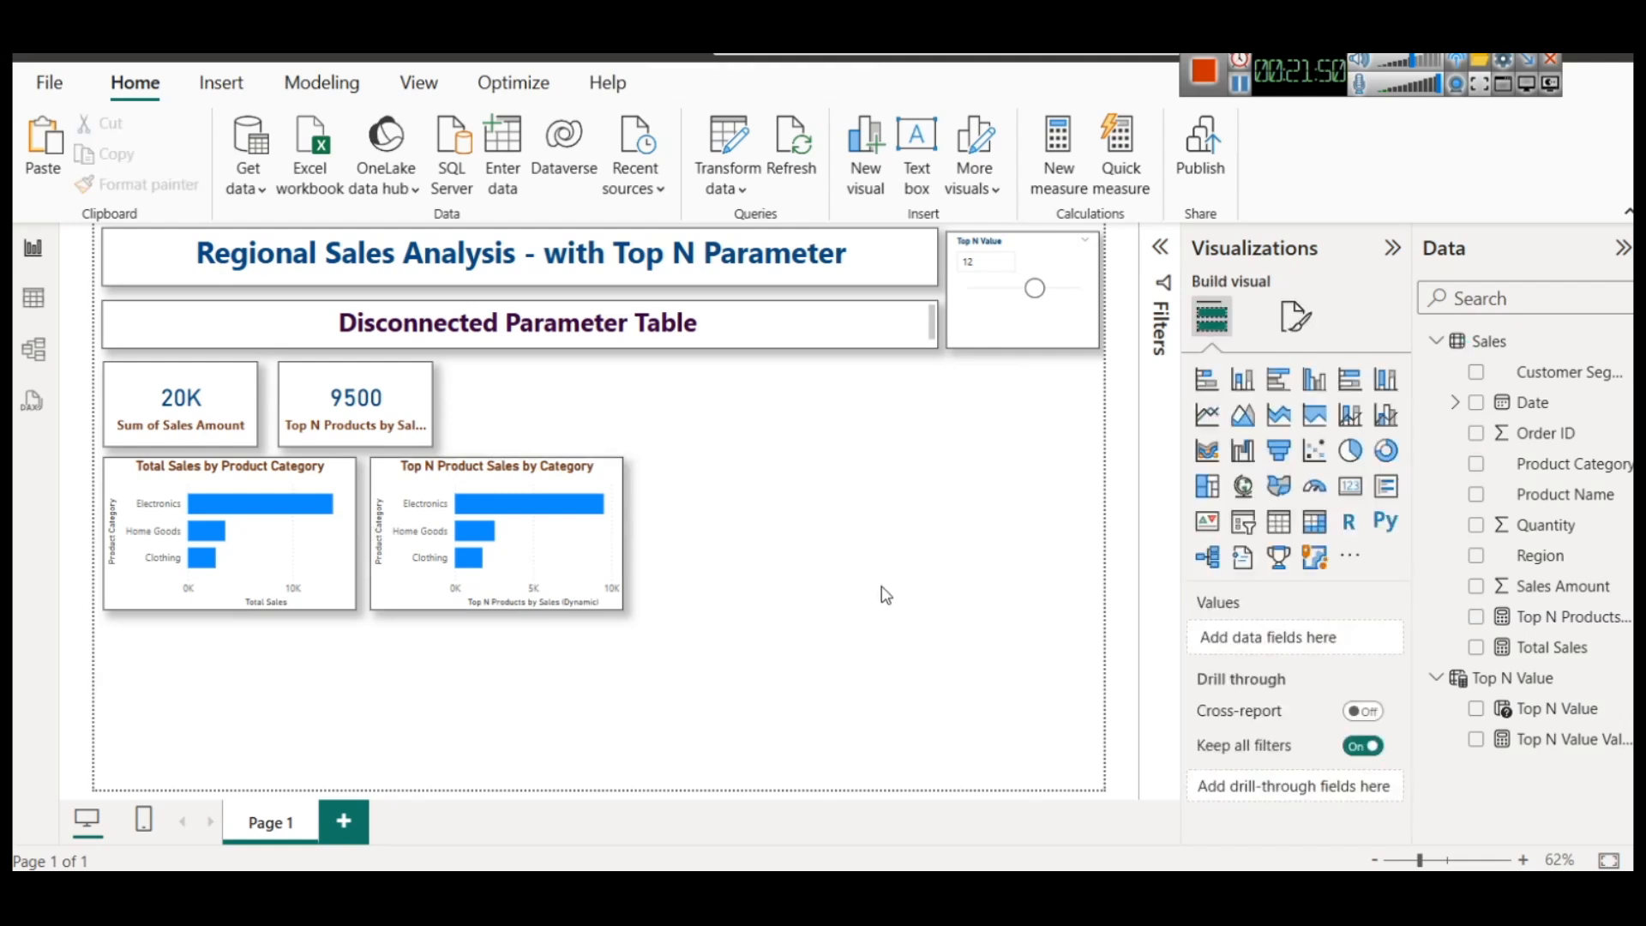
Turn on data labels for both the Top N Product Sales by Category chart and the Total Sales by Product Category chart
click(531, 505)
click(531, 506)
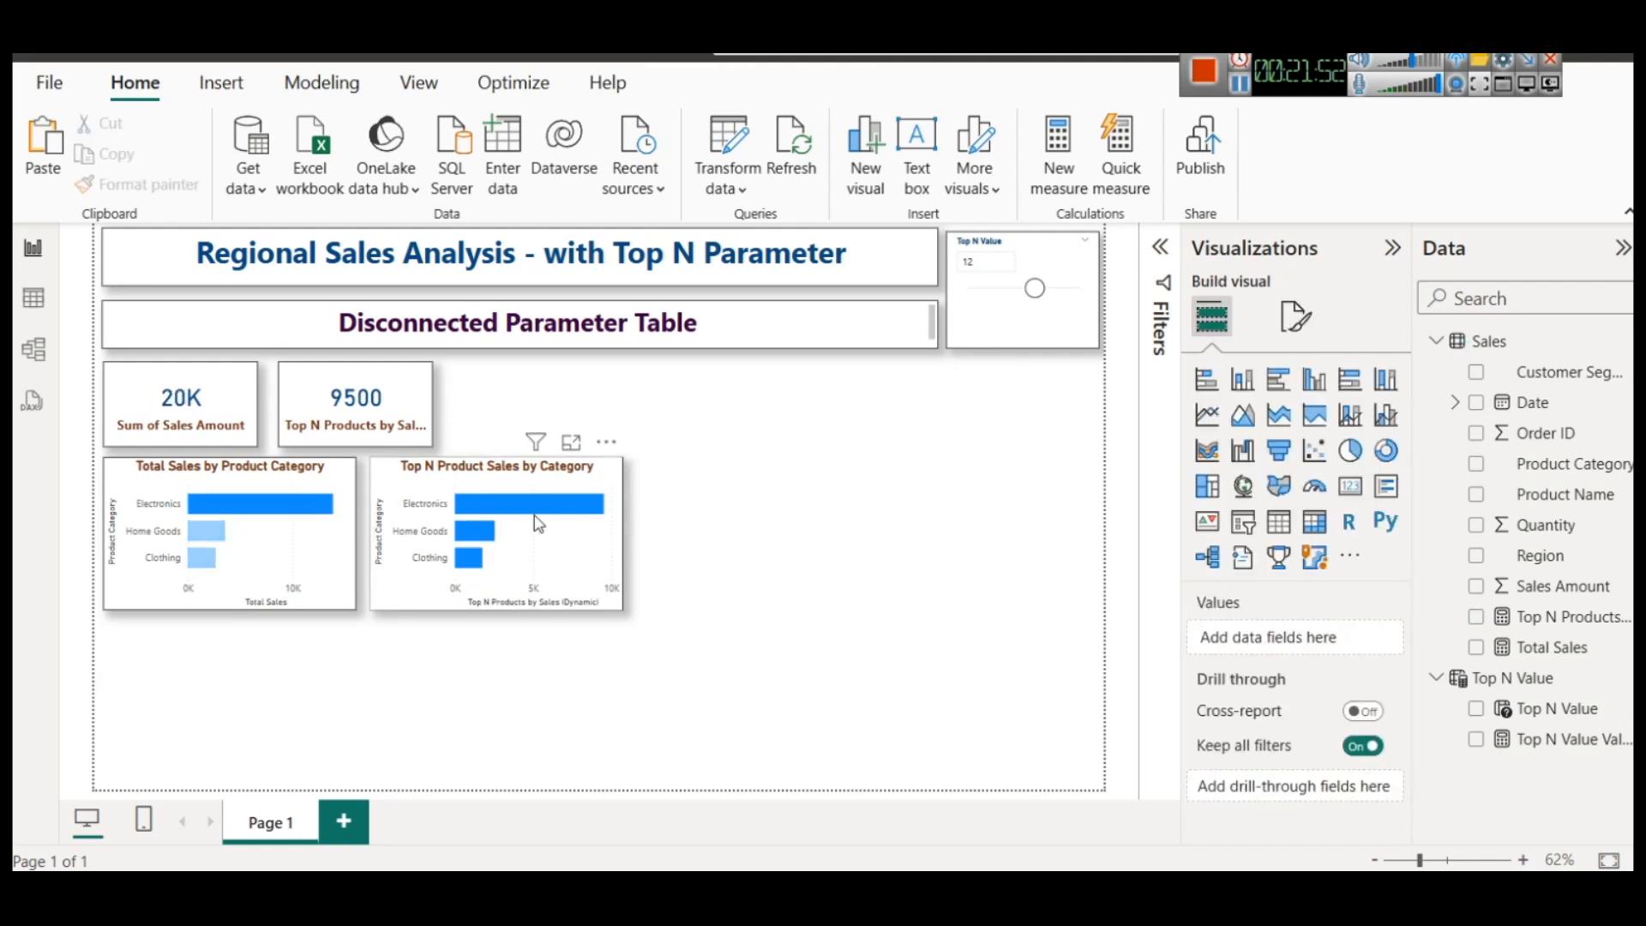
click(568, 483)
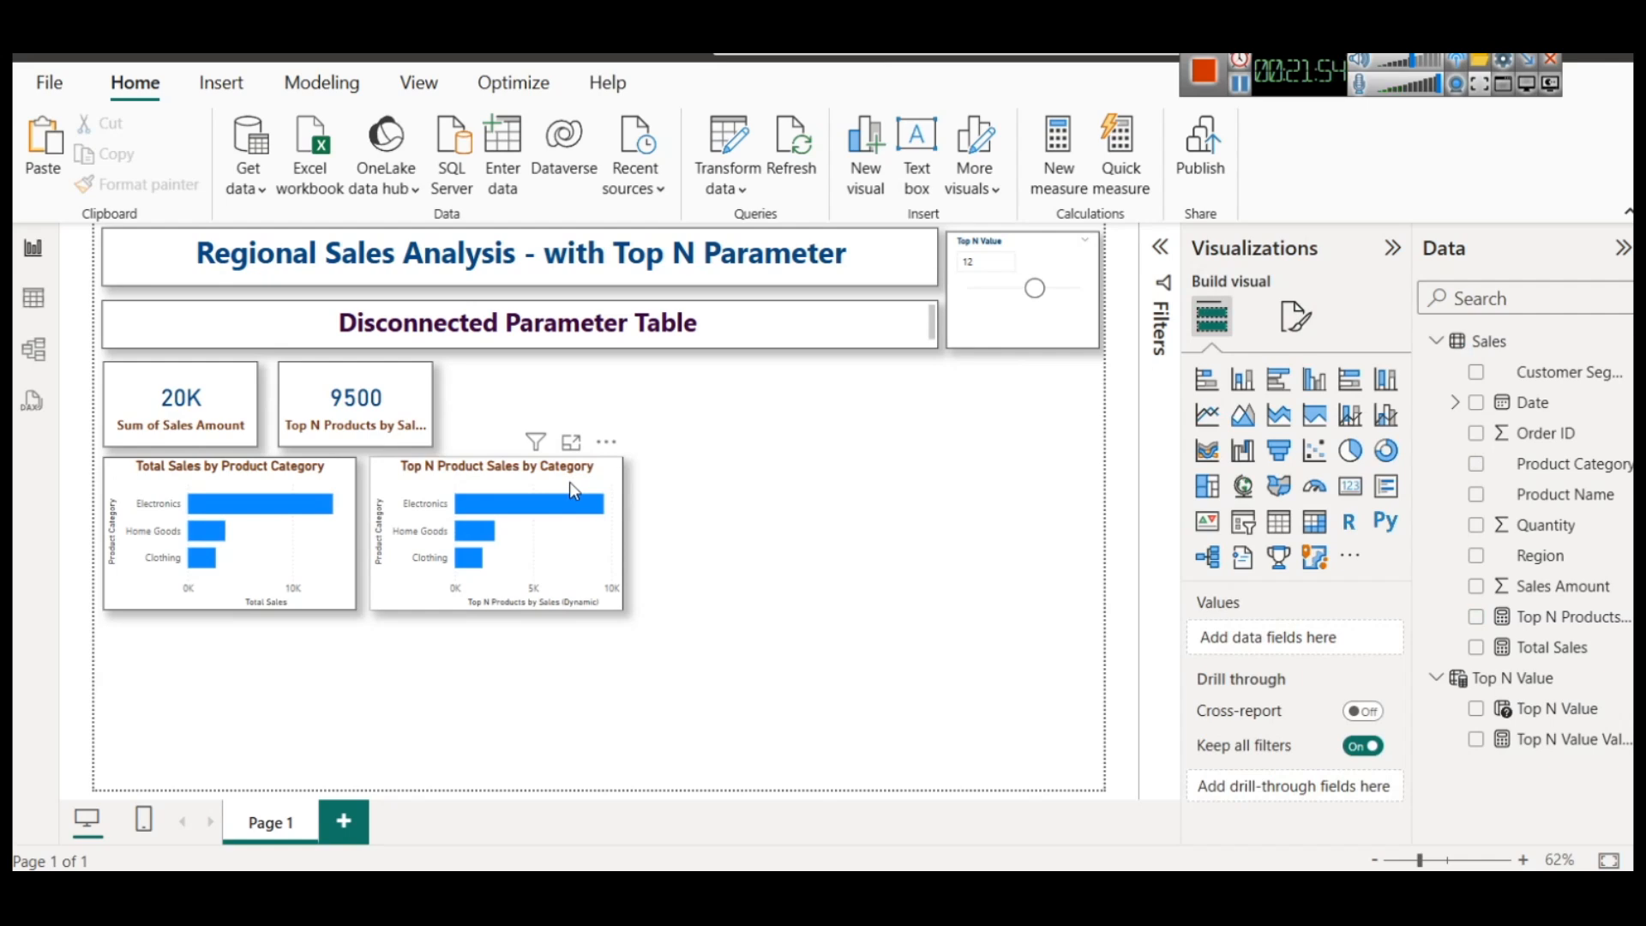
scroll(1354, 637, down, 3)
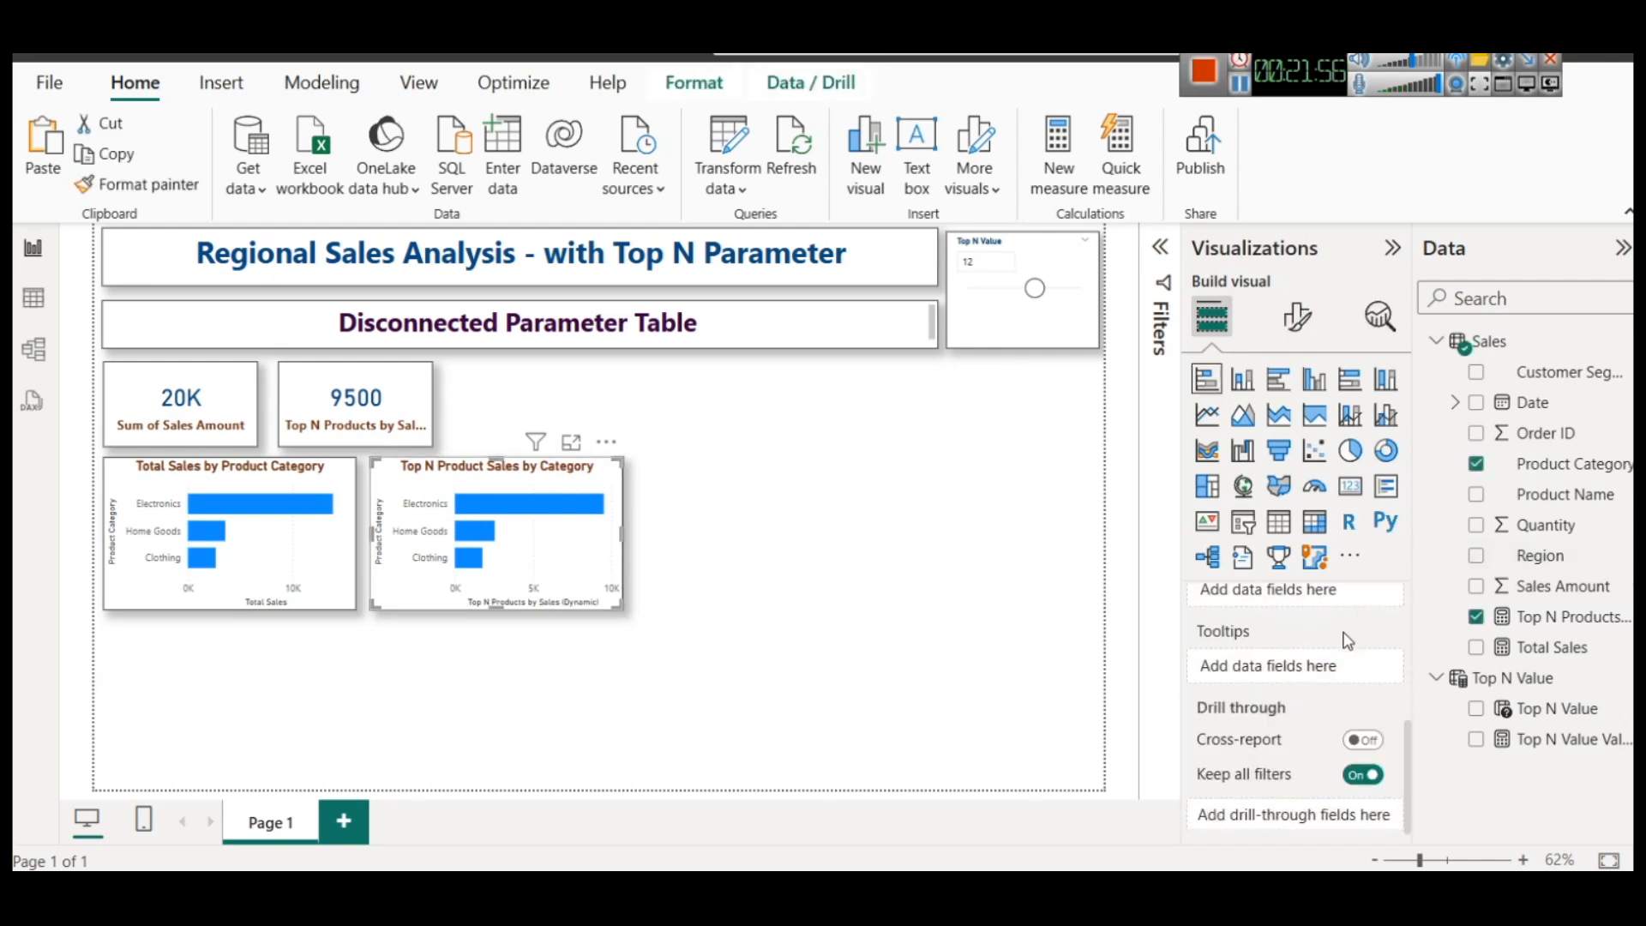
scroll(1347, 641, up, 5)
click(1297, 318)
scroll(1207, 629, down, 3)
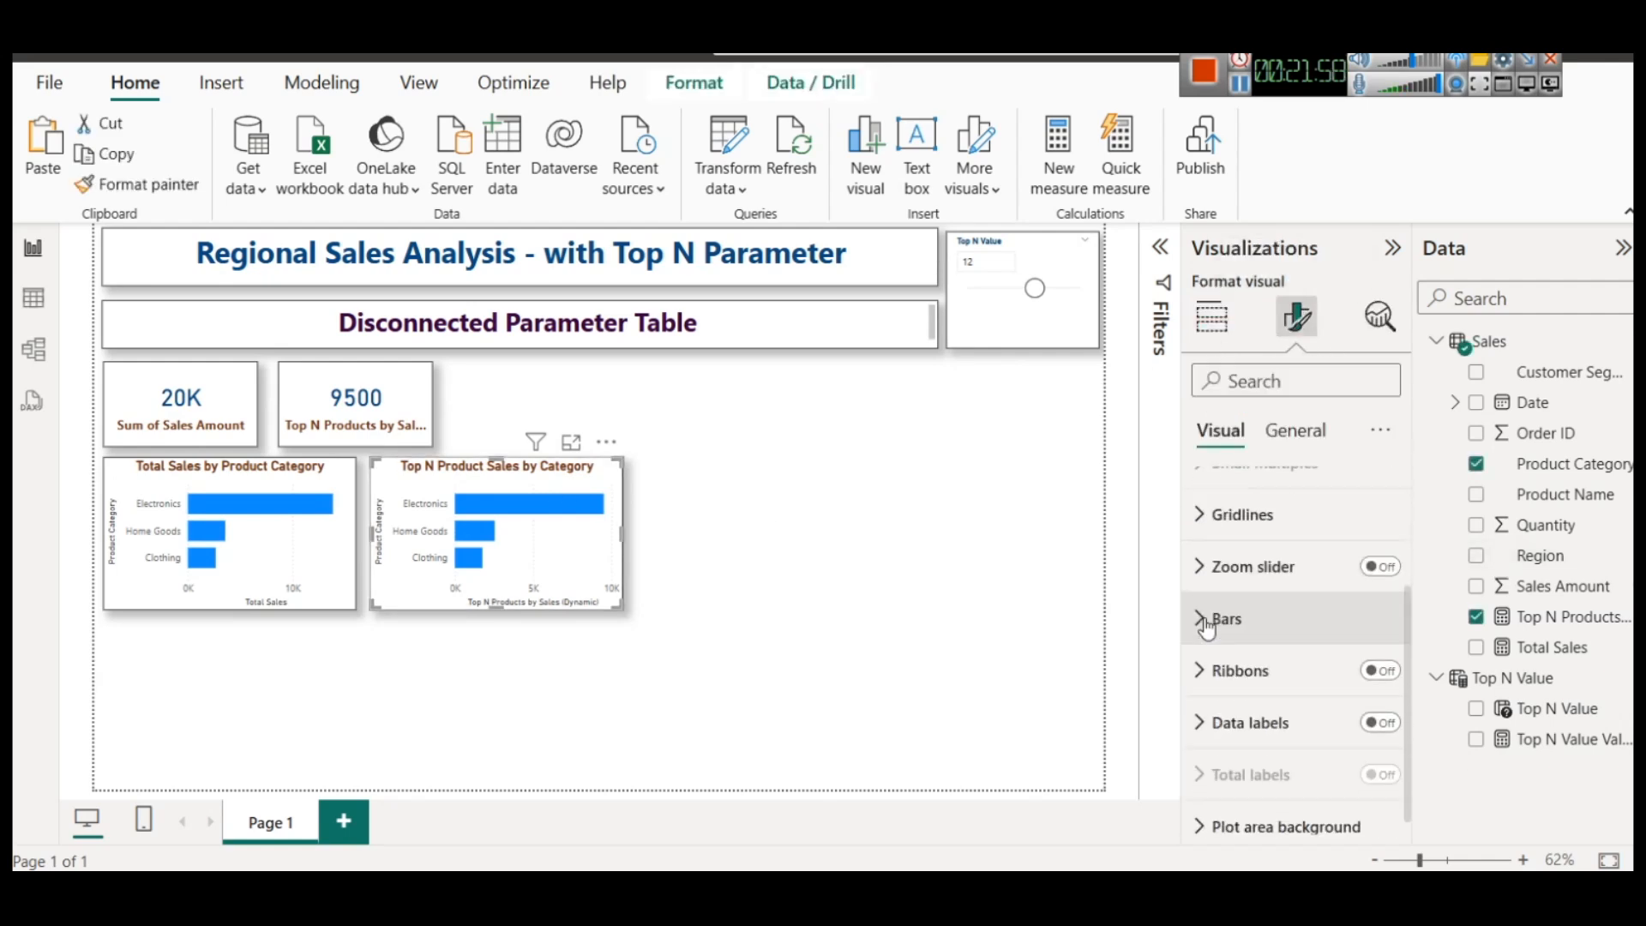
click(1371, 706)
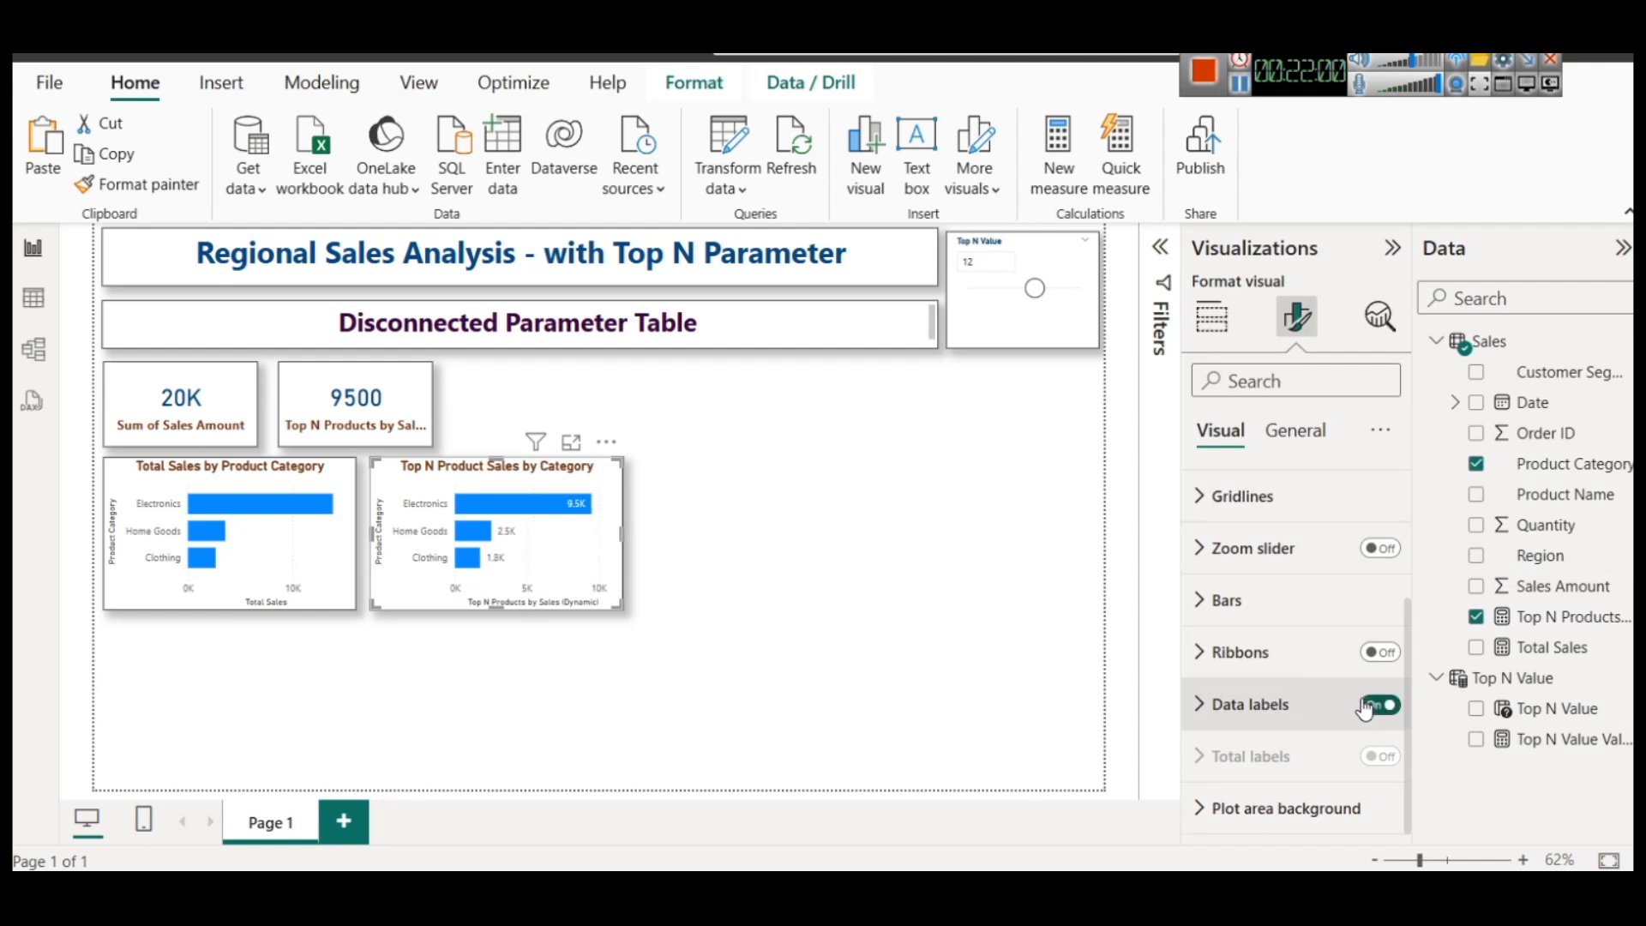
click(291, 489)
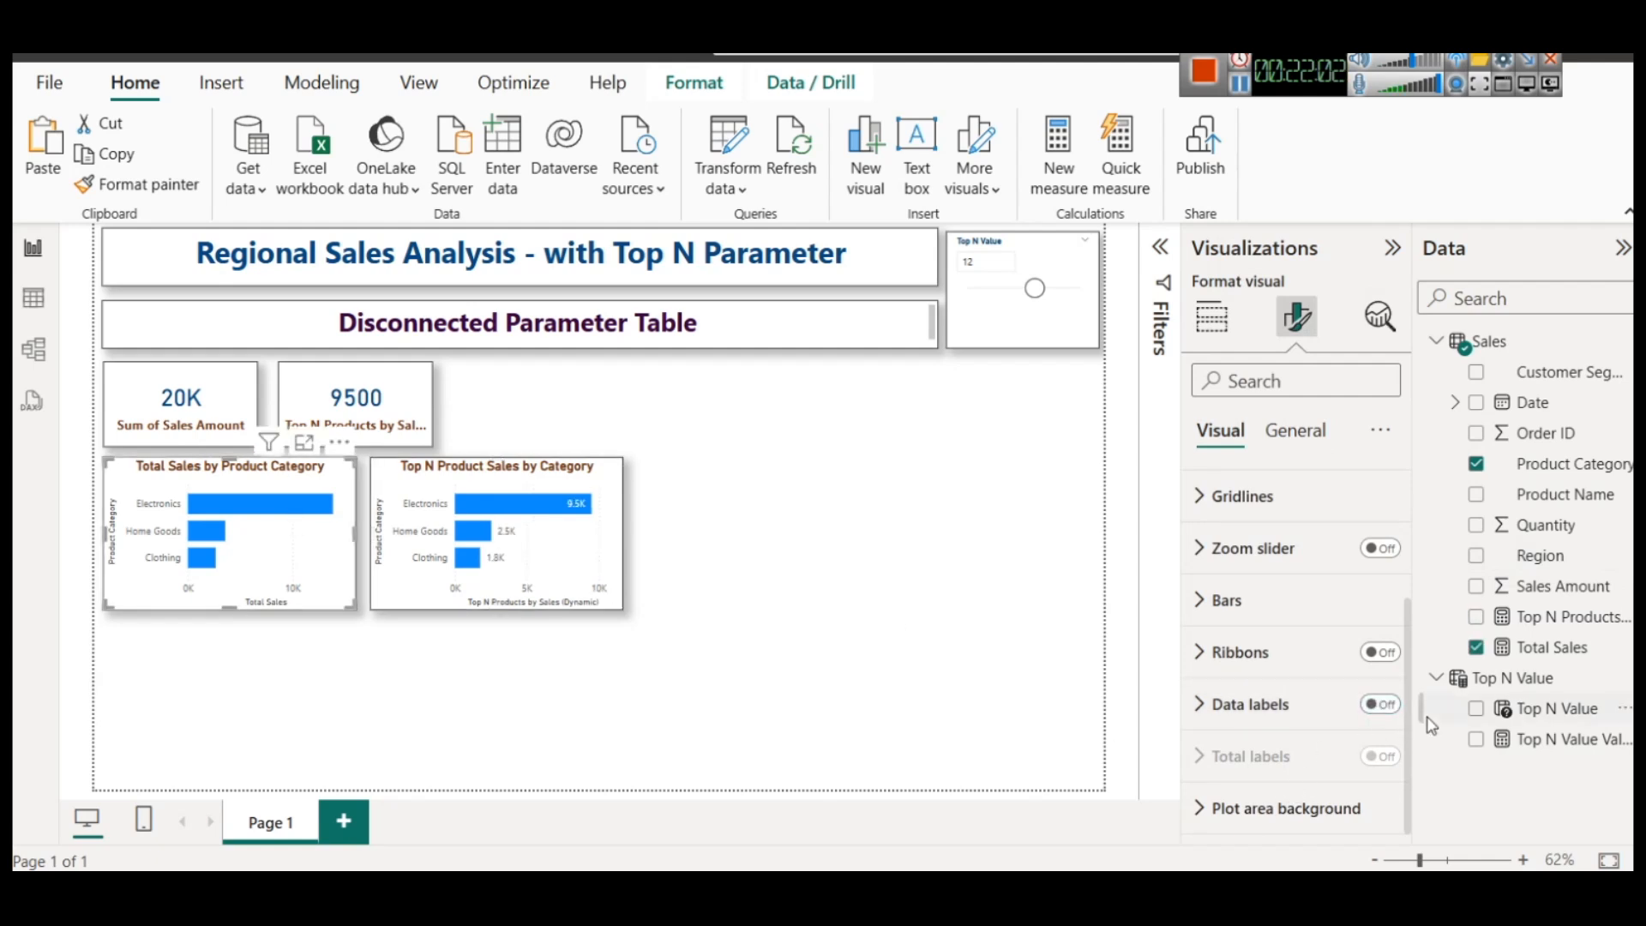
click(1391, 705)
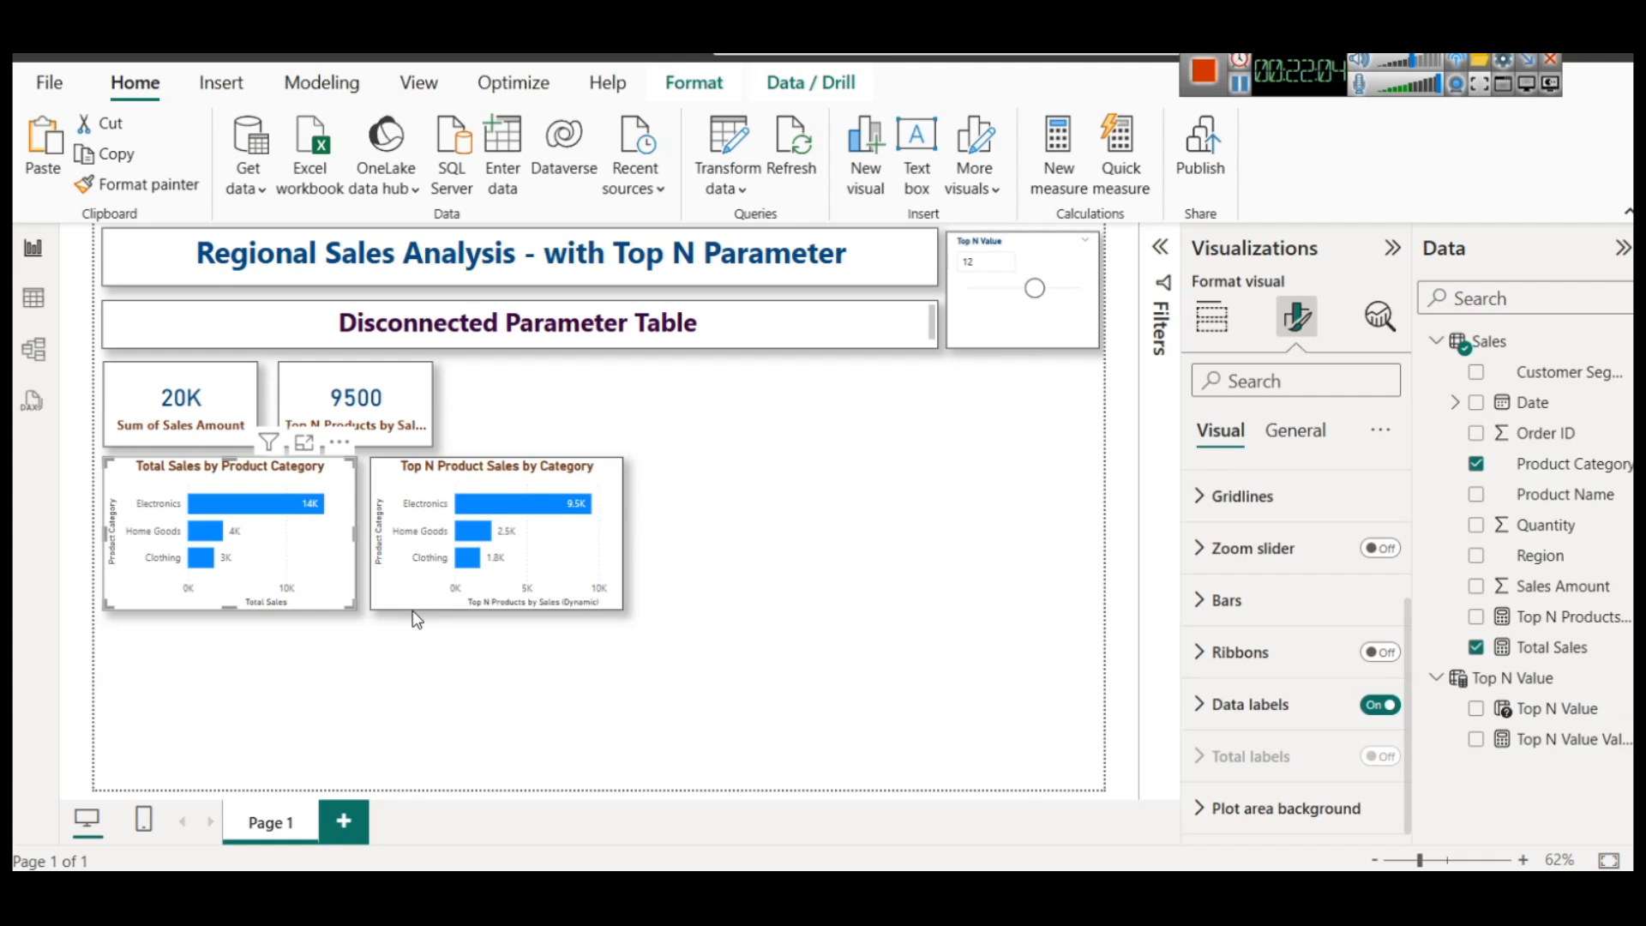
Lower the Top N Value slicer to 10
mouse_move(292, 517)
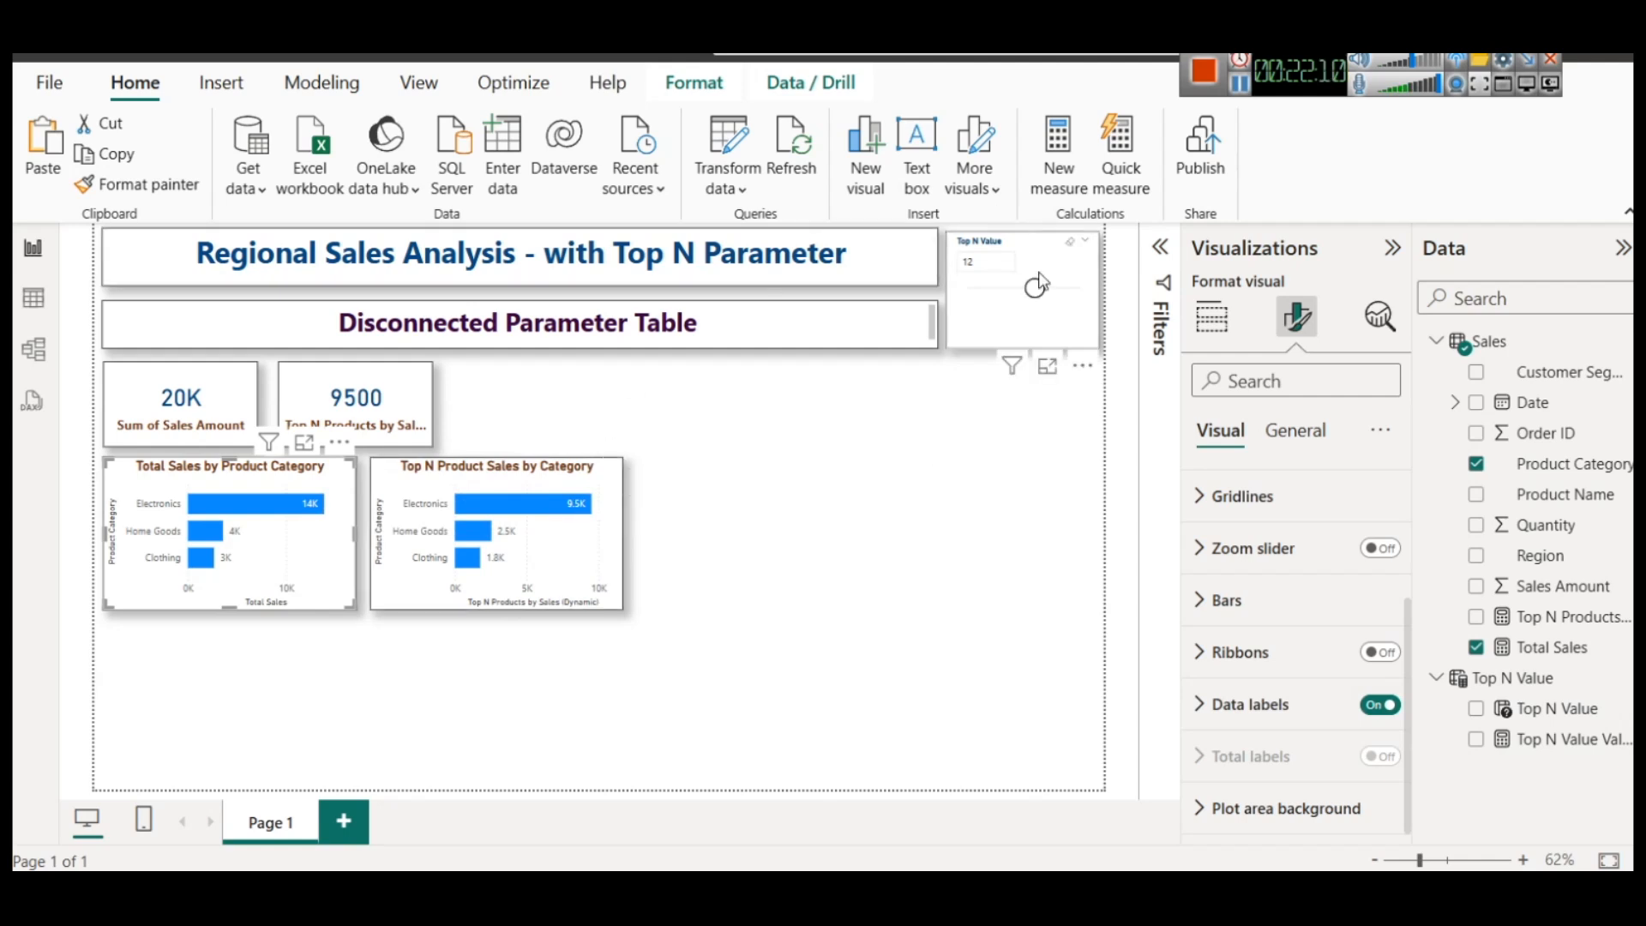
drag(1036, 289, 1030, 293)
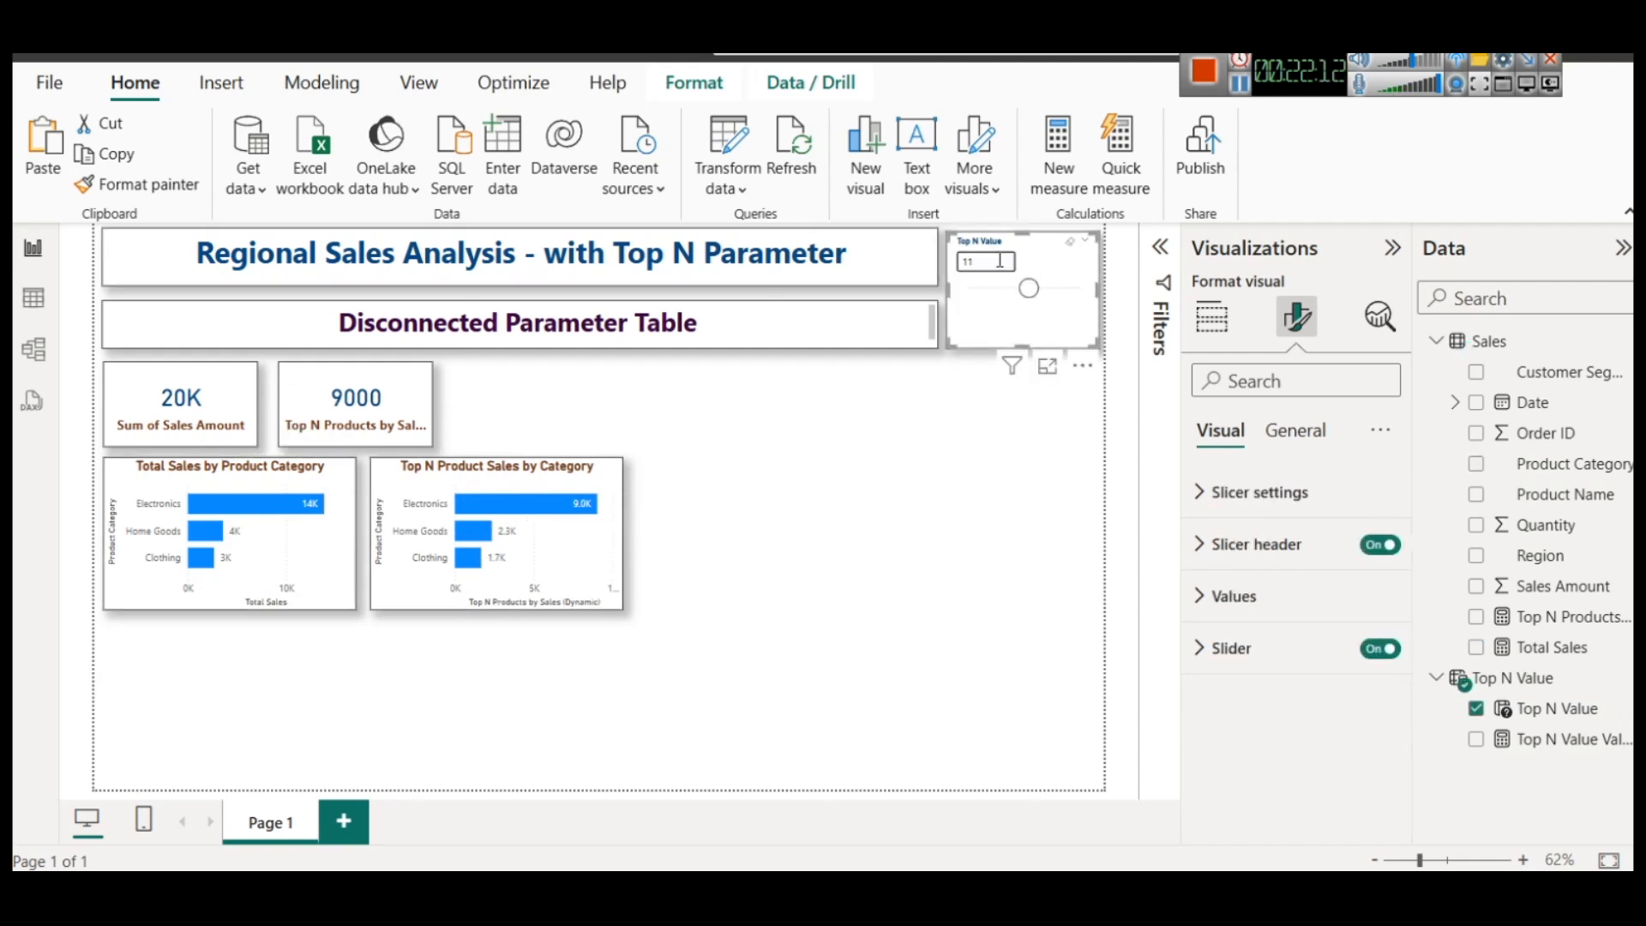
key(Return)
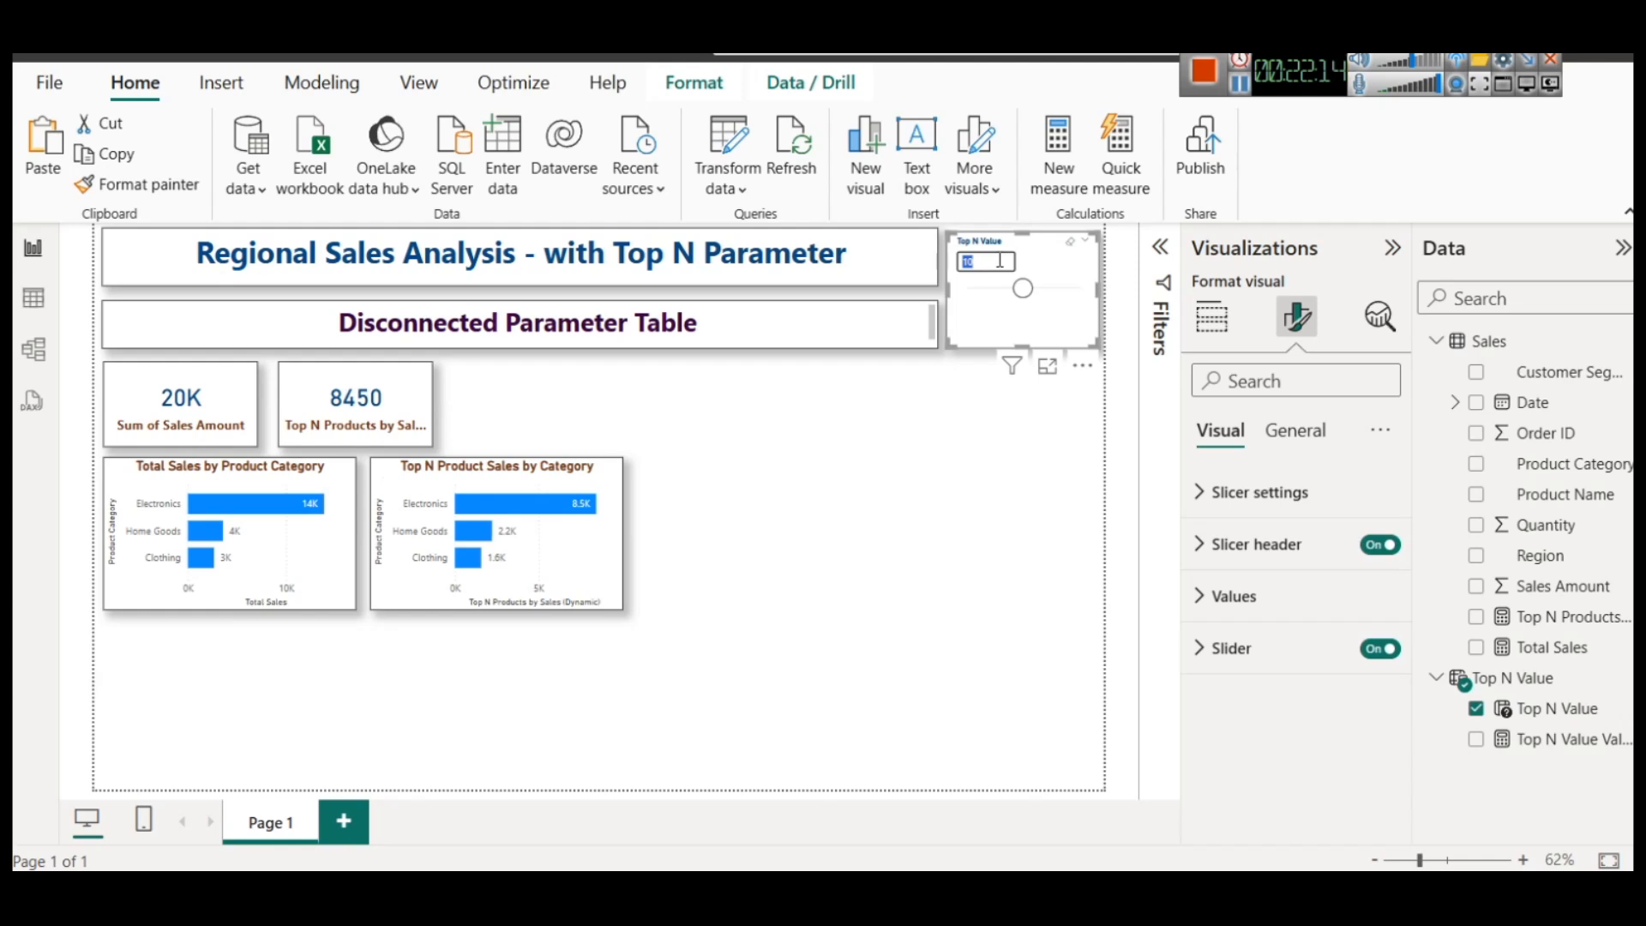
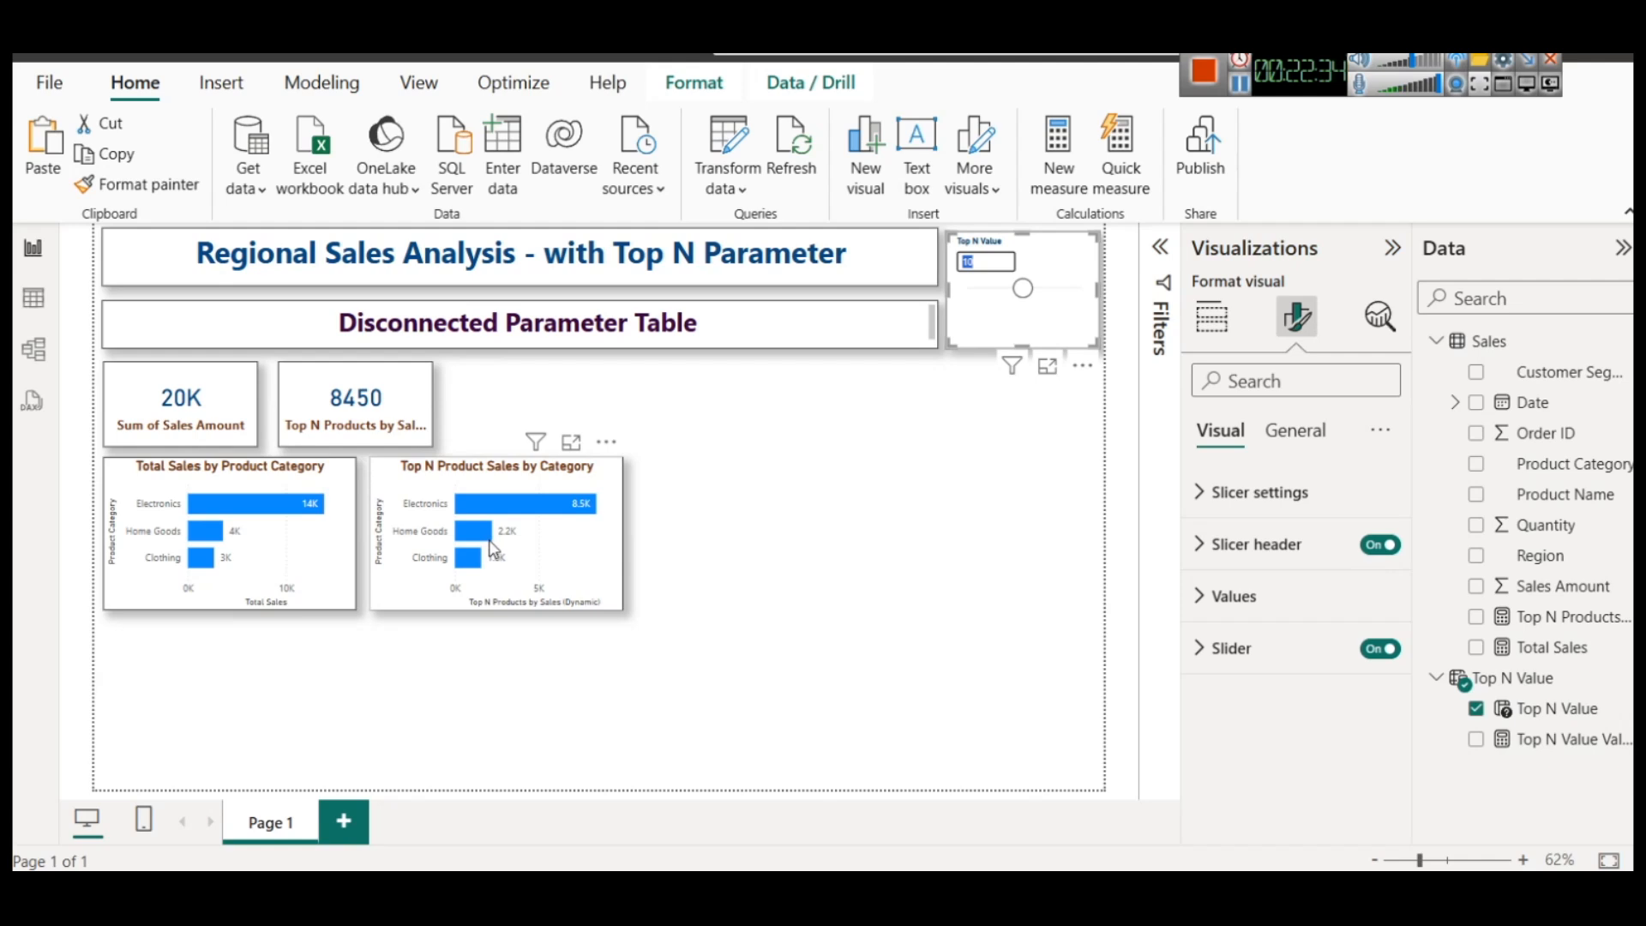
Duplicate the Top N Product Sales by Category chart and place the copy below the Total Sales by Product Category chart
mouse_move(494, 549)
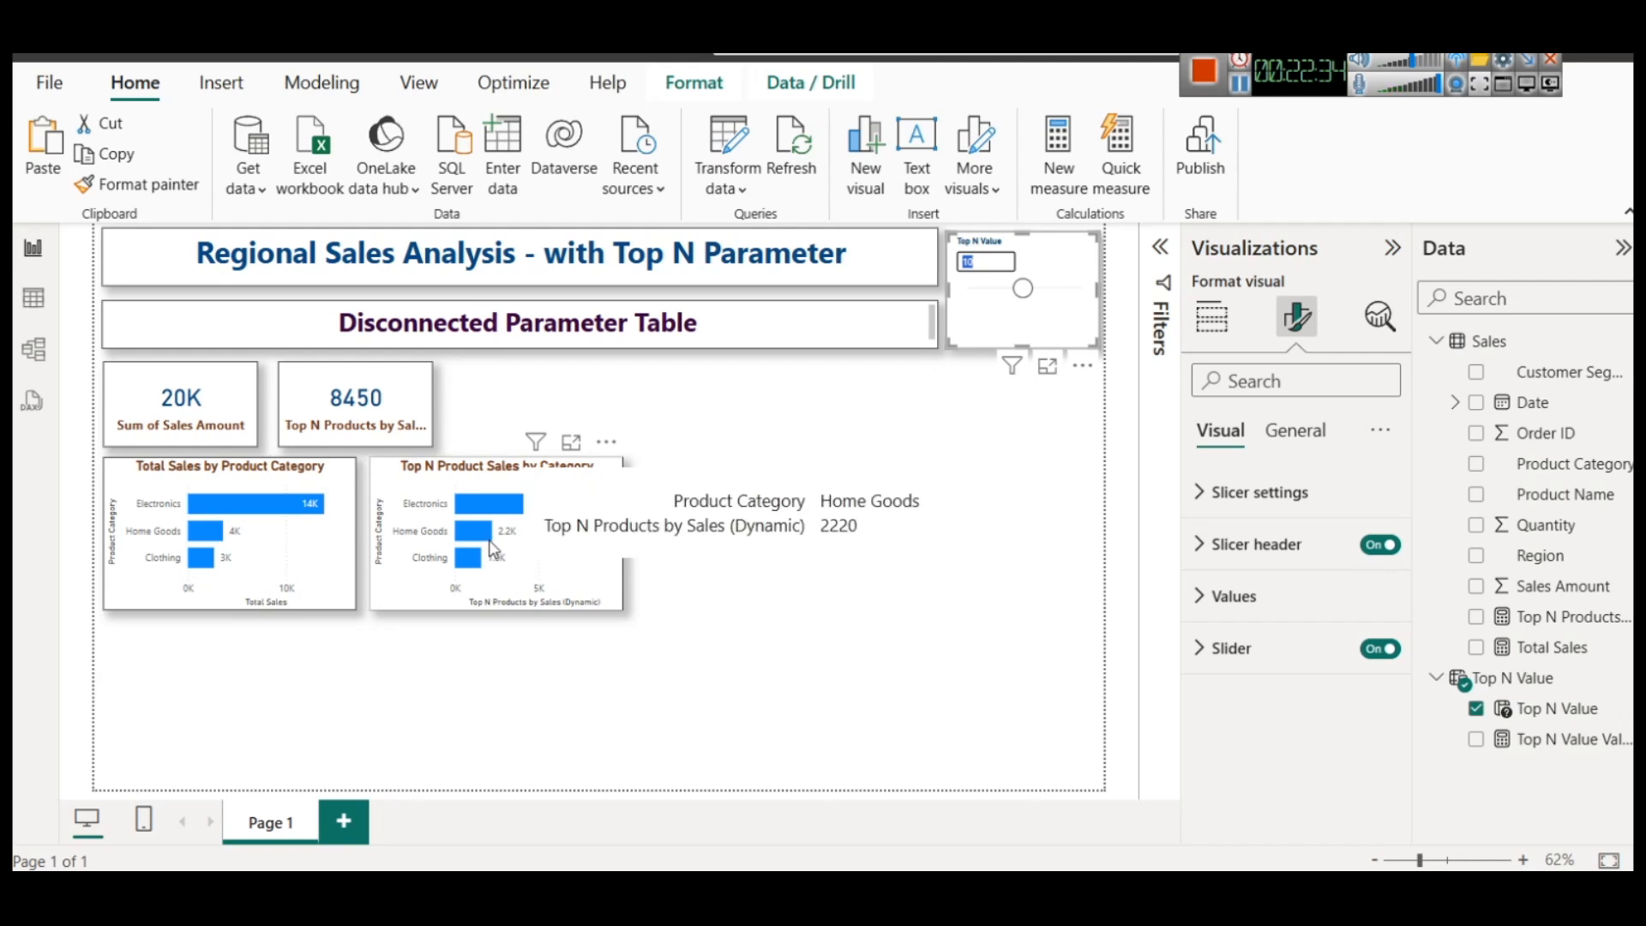
click(553, 565)
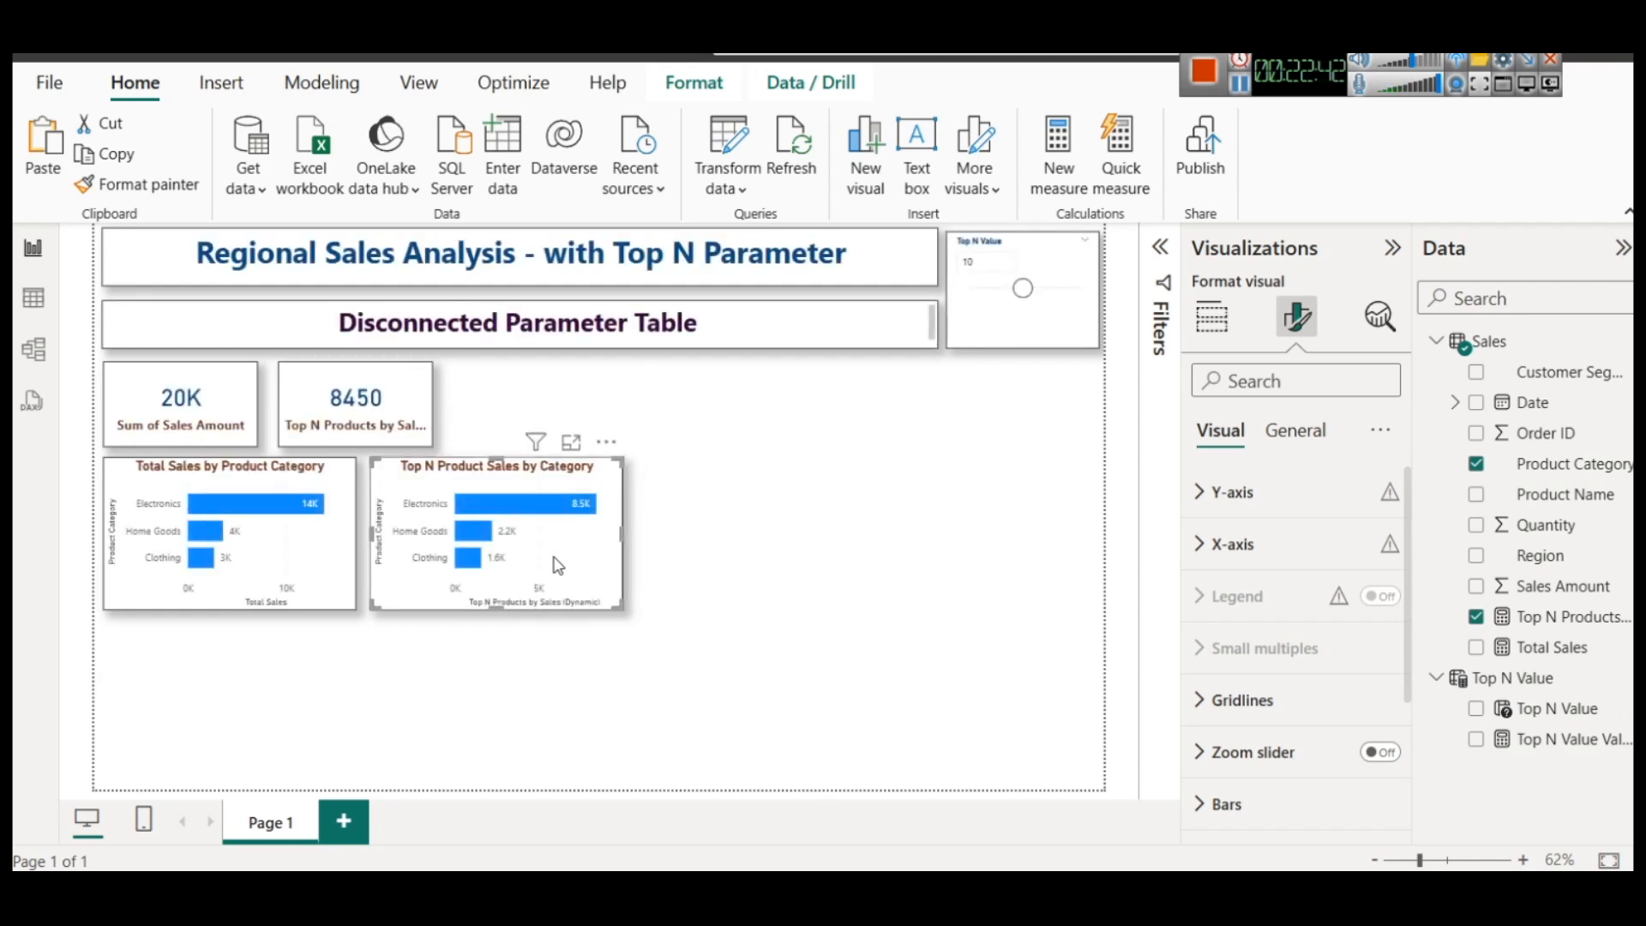
key(ctrl+c)
key(ctrl+v)
drag(557, 566, 280, 725)
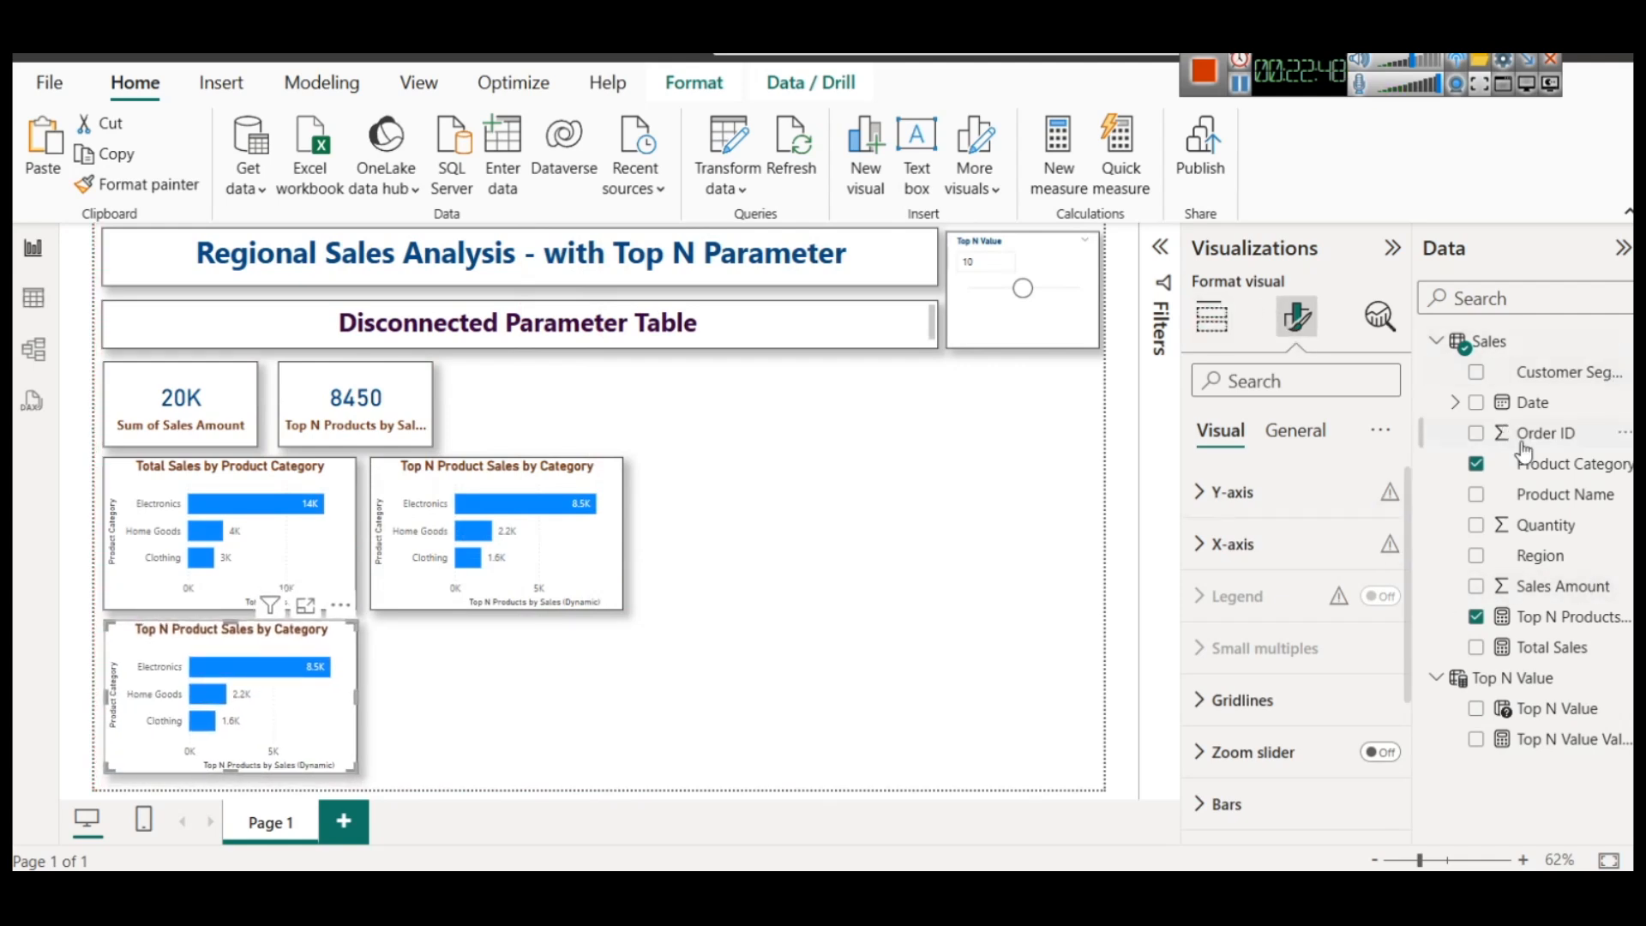
Convert the copied chart to a stacked column chart and replace Product Category with Product Name on its X-axis
click(1212, 317)
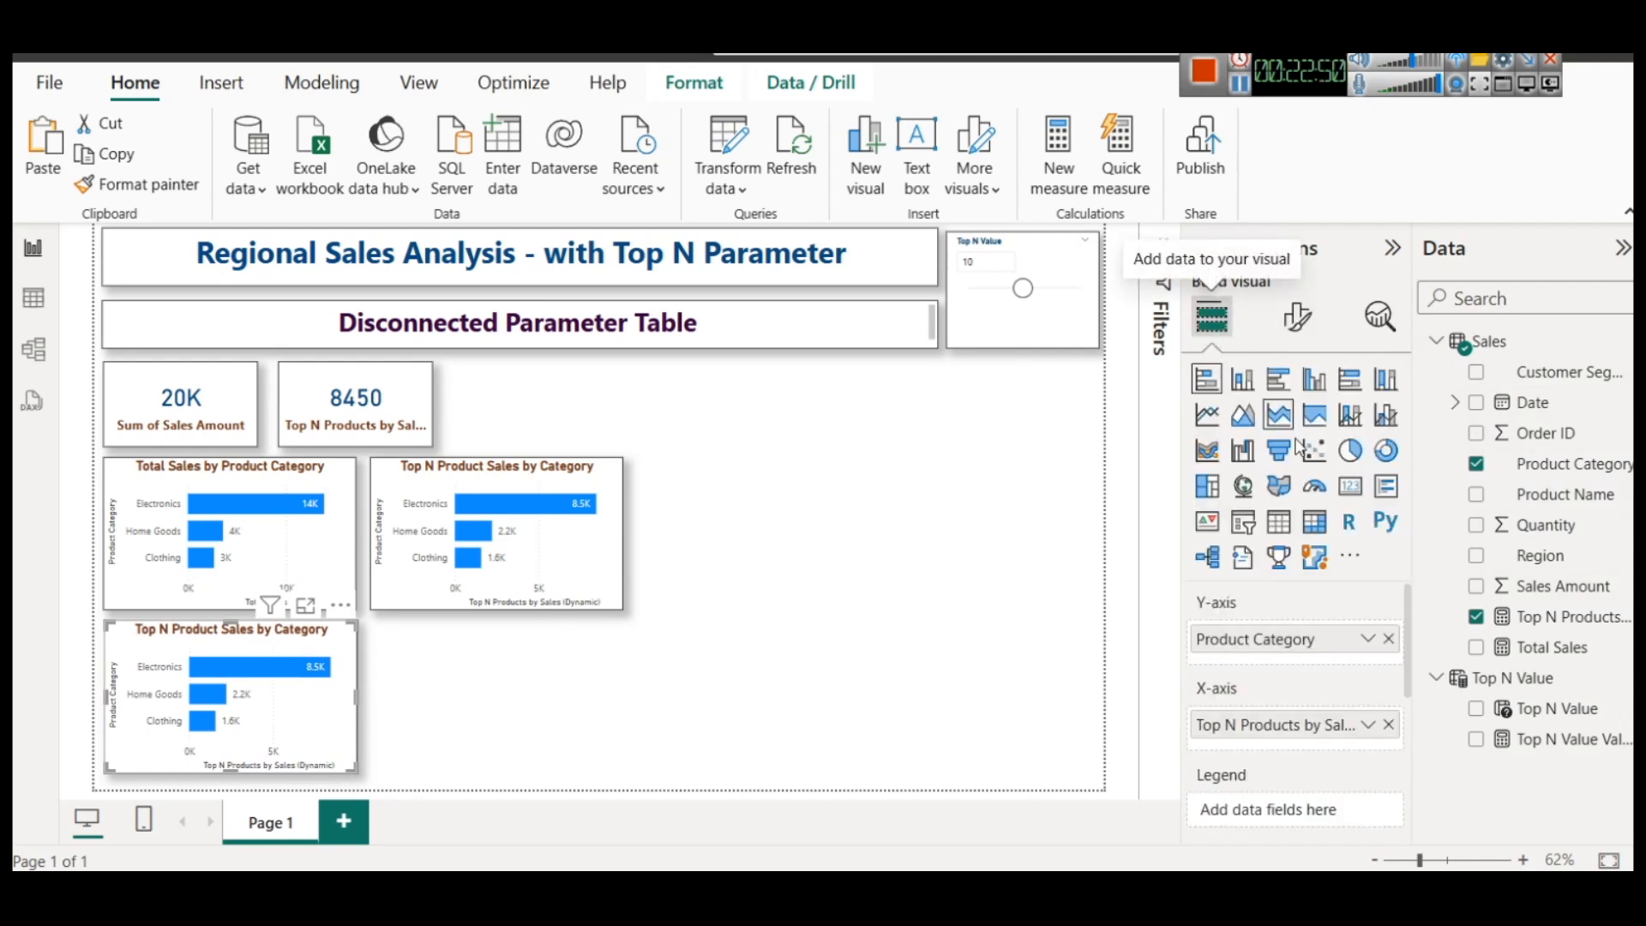
click(1248, 386)
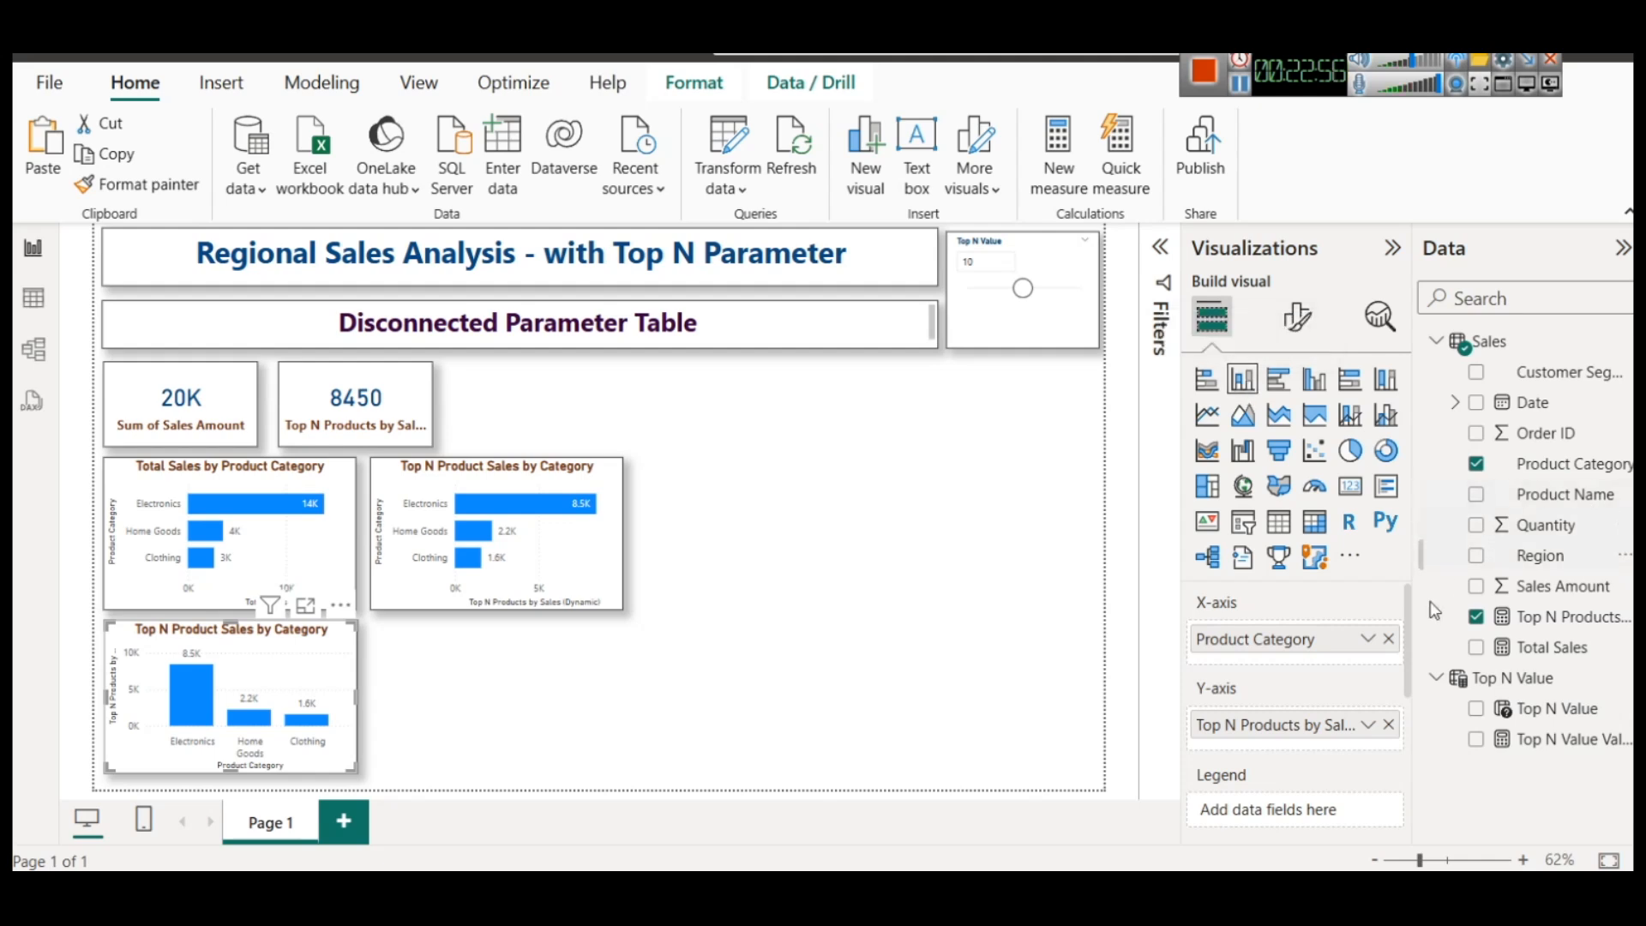
click(1391, 652)
drag(1565, 494, 1271, 639)
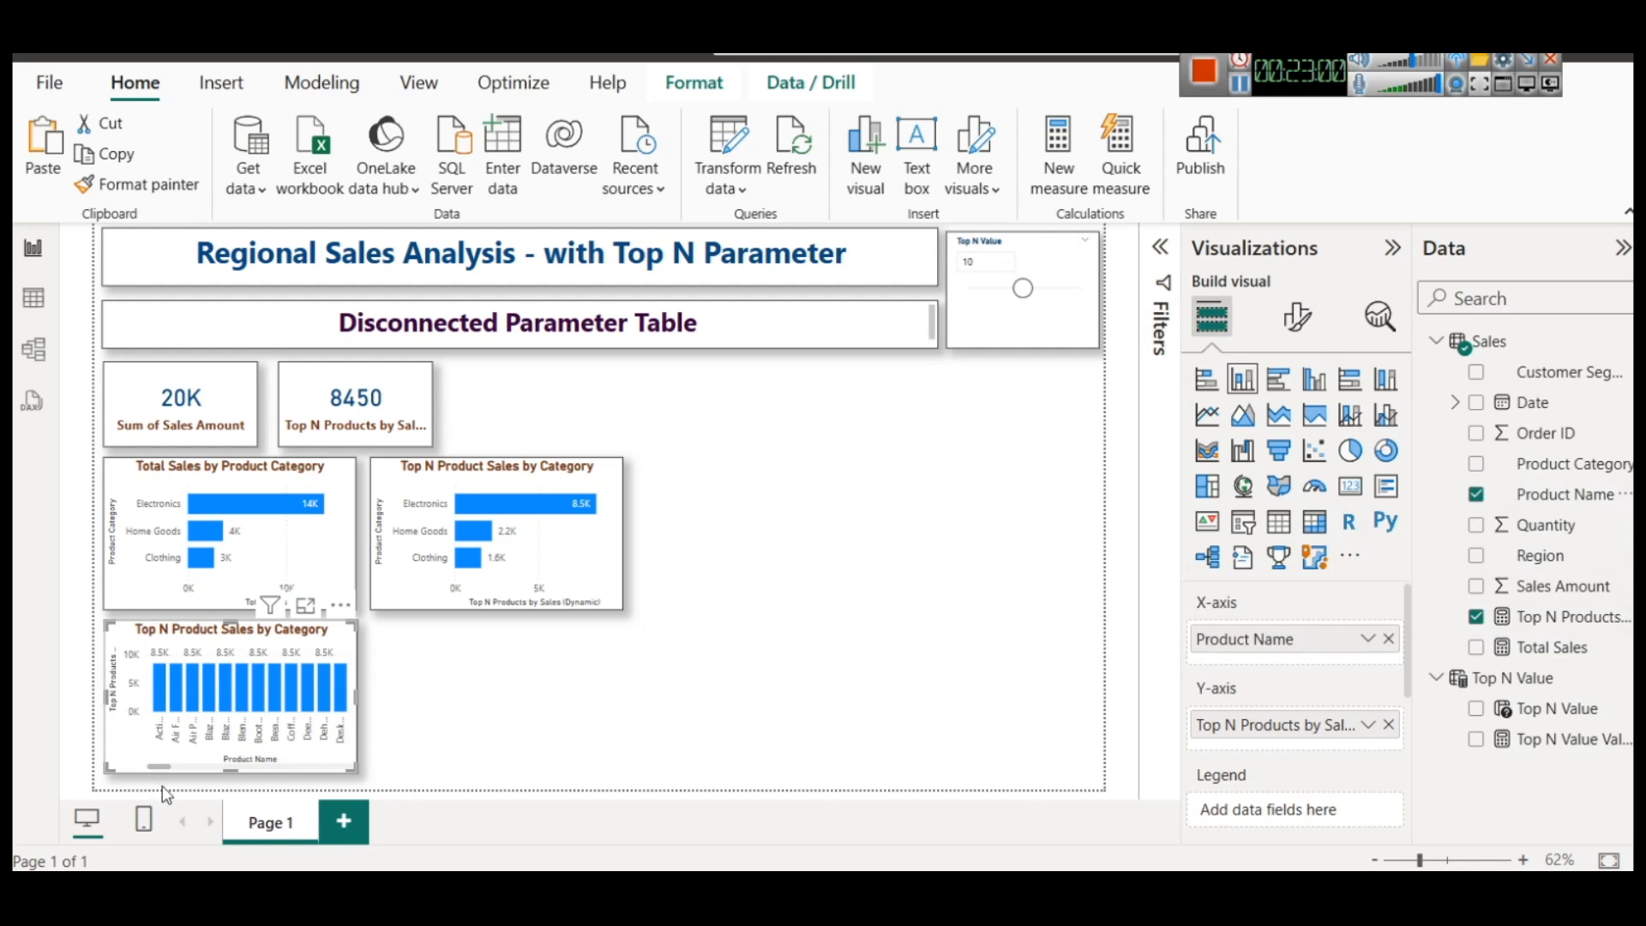
Place the product chart enlarged beside the Top N category chart and convert it to a stacked bar chart
drag(163, 770, 786, 770)
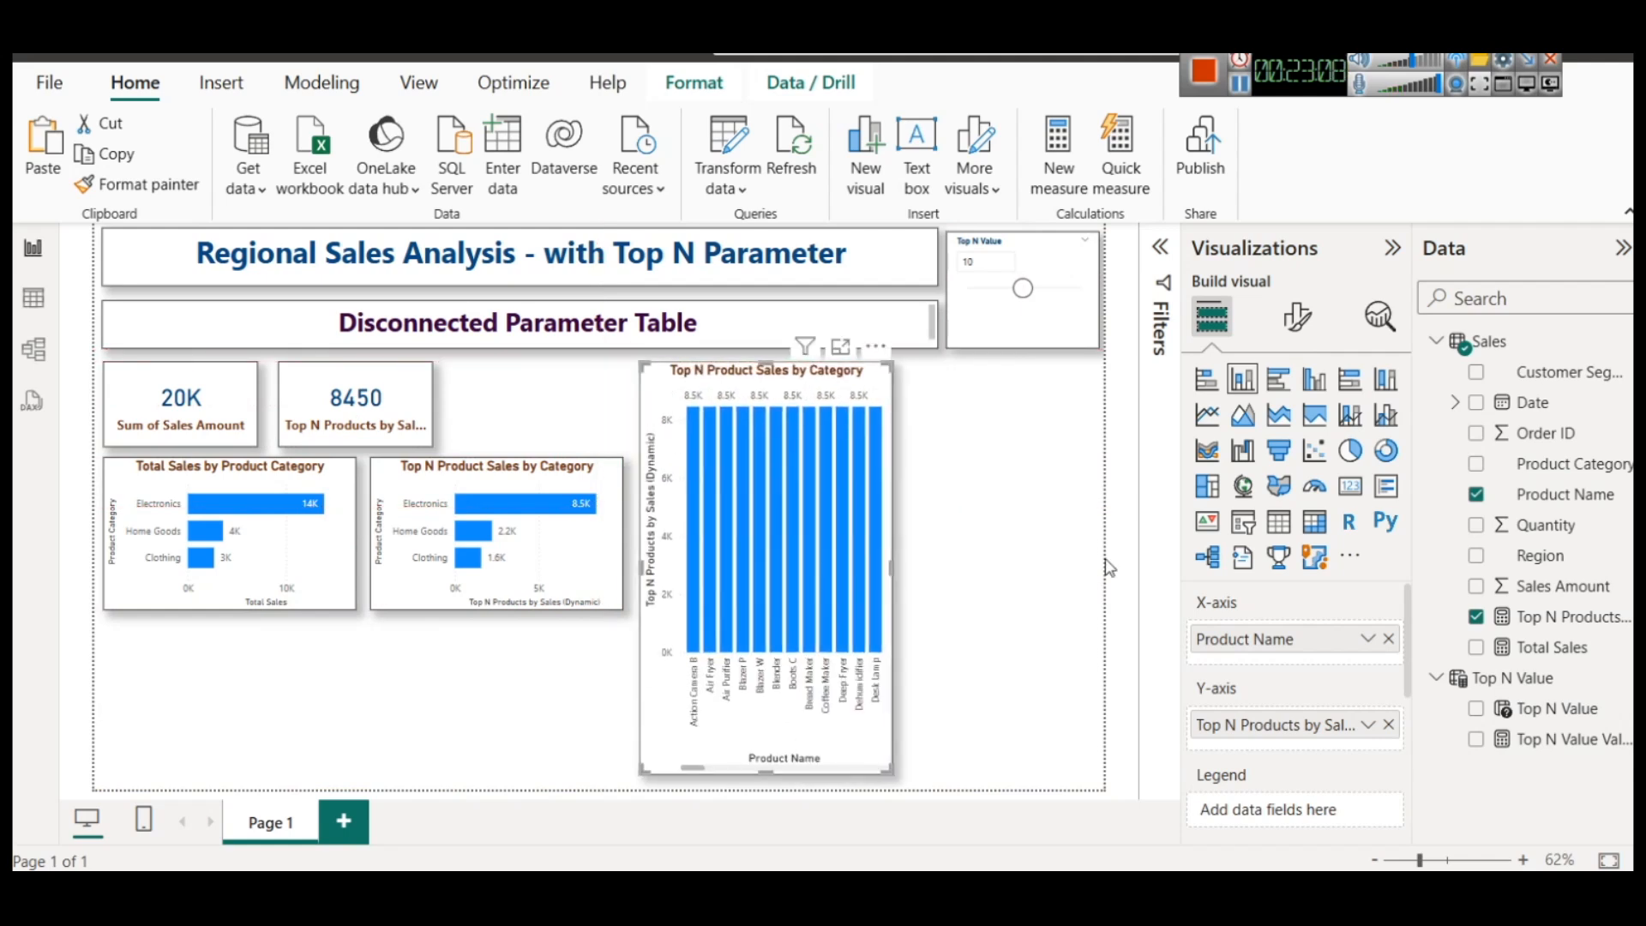
click(1207, 378)
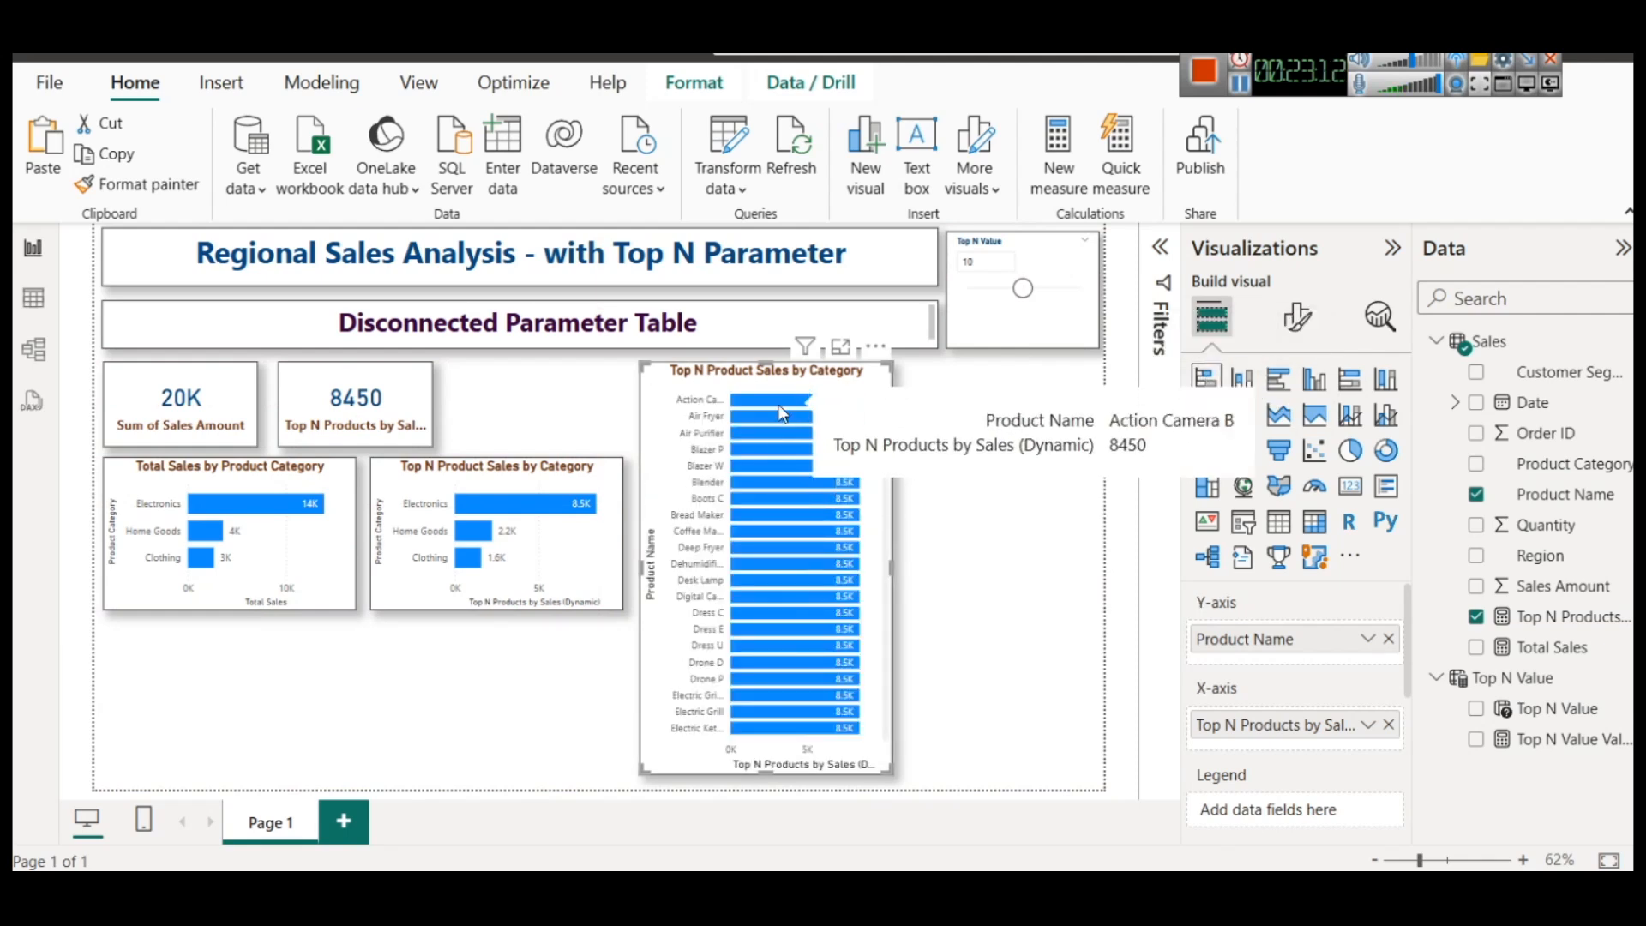
mouse_move(779, 413)
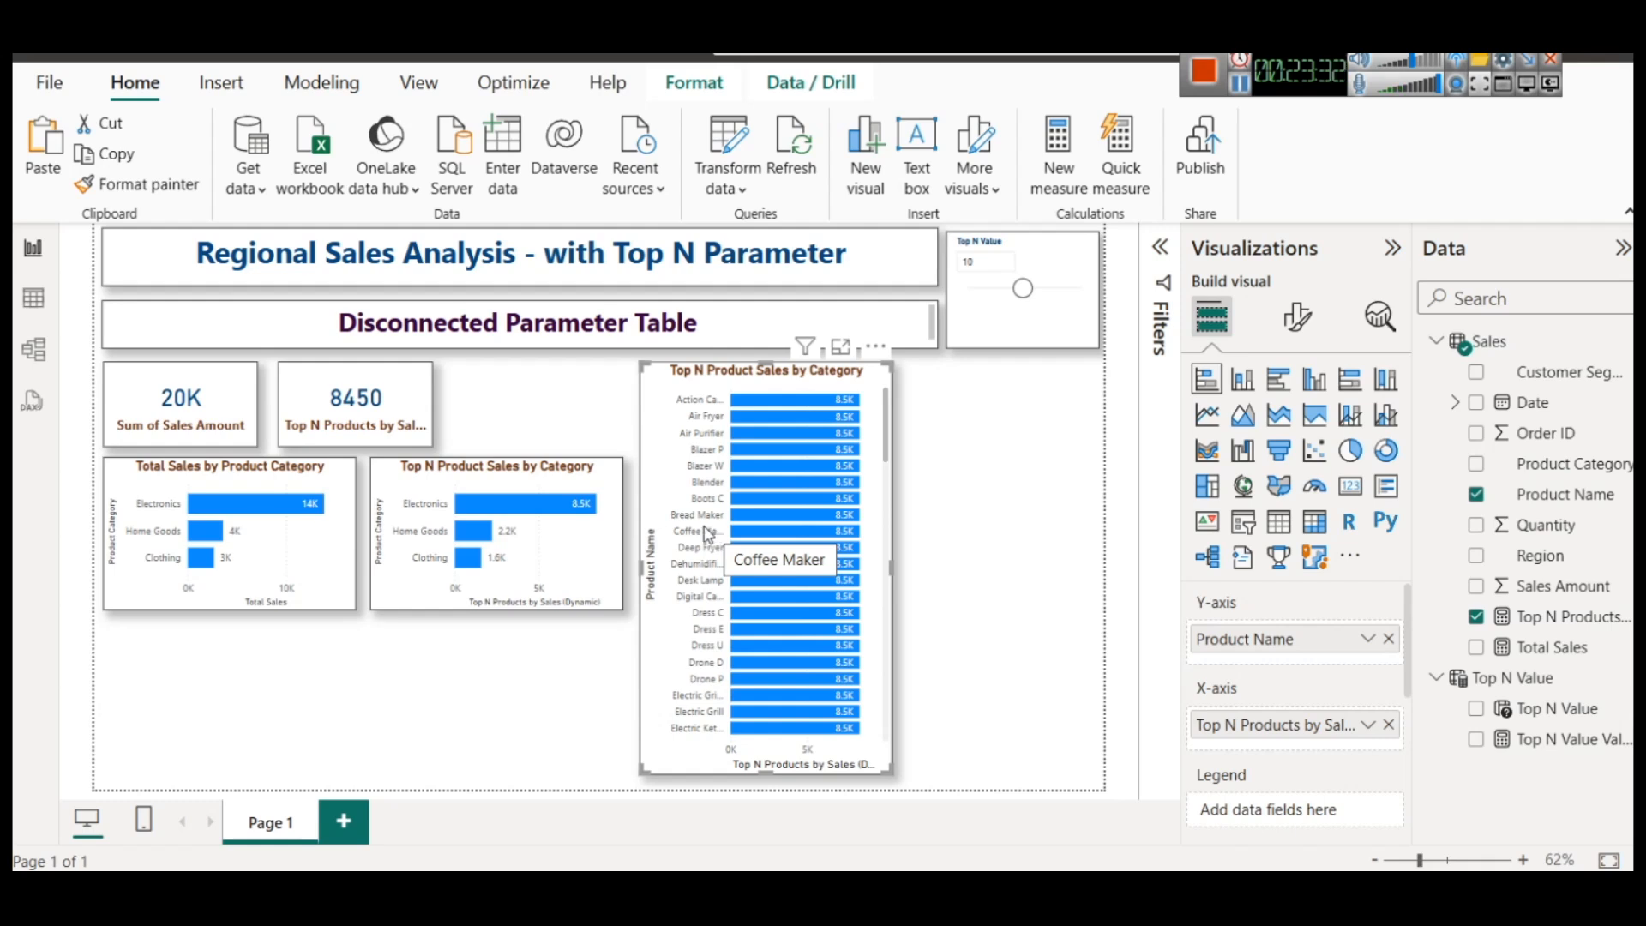
Replace the Top N measure on the product chart's X-axis with Total Sales
click(1389, 725)
drag(1556, 667, 1275, 733)
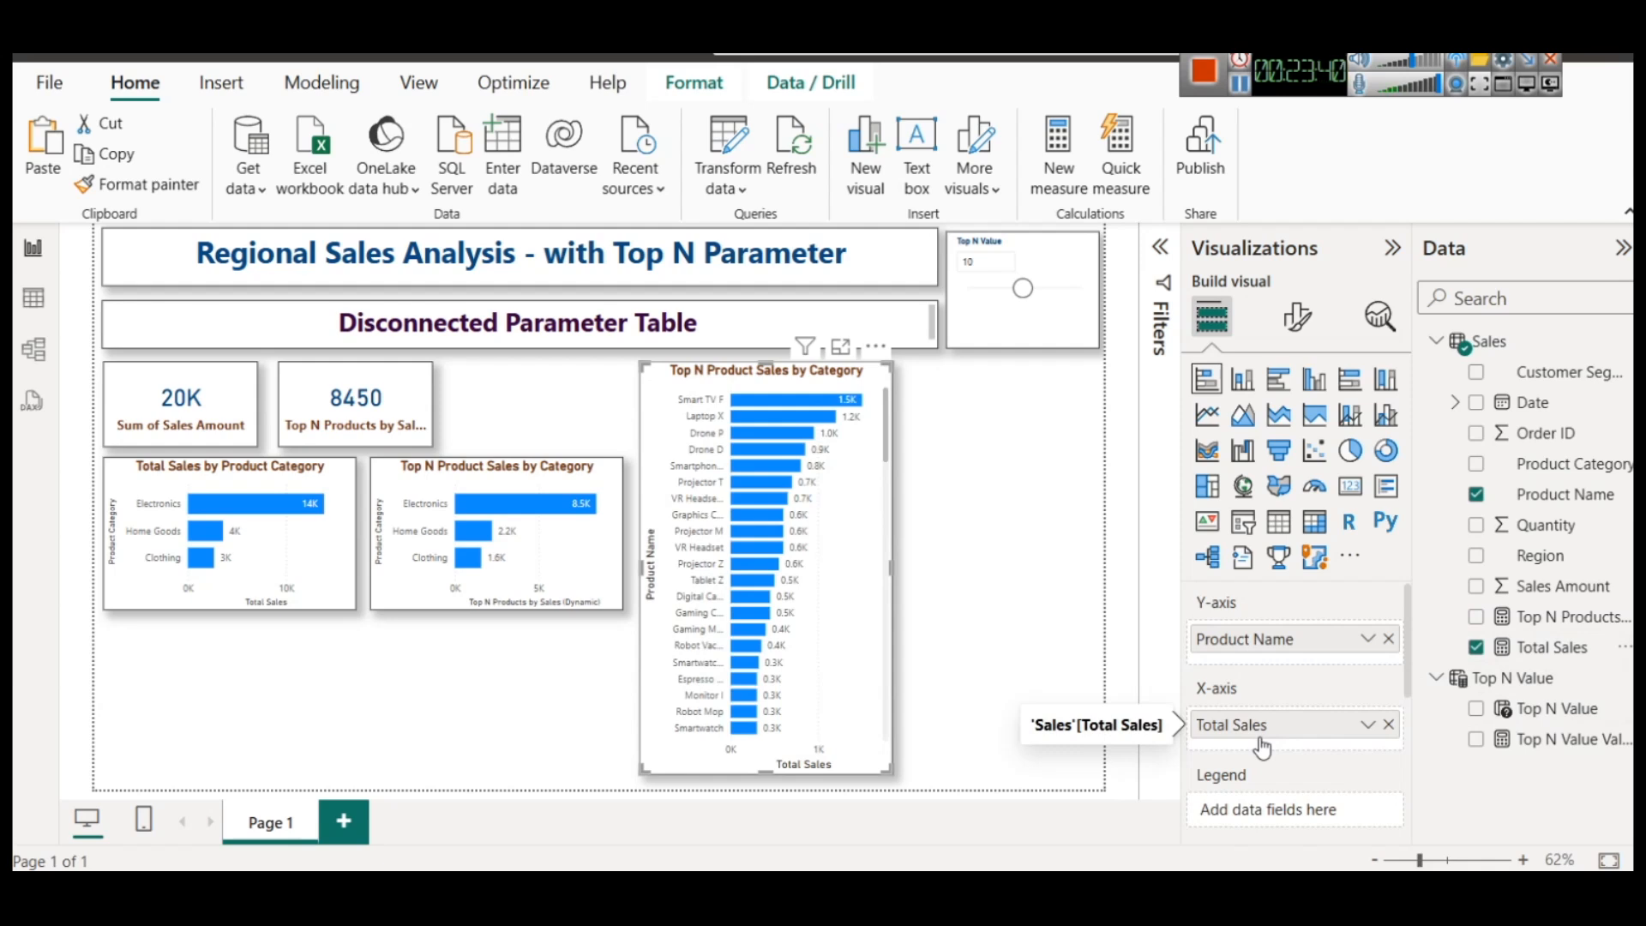
click(1025, 504)
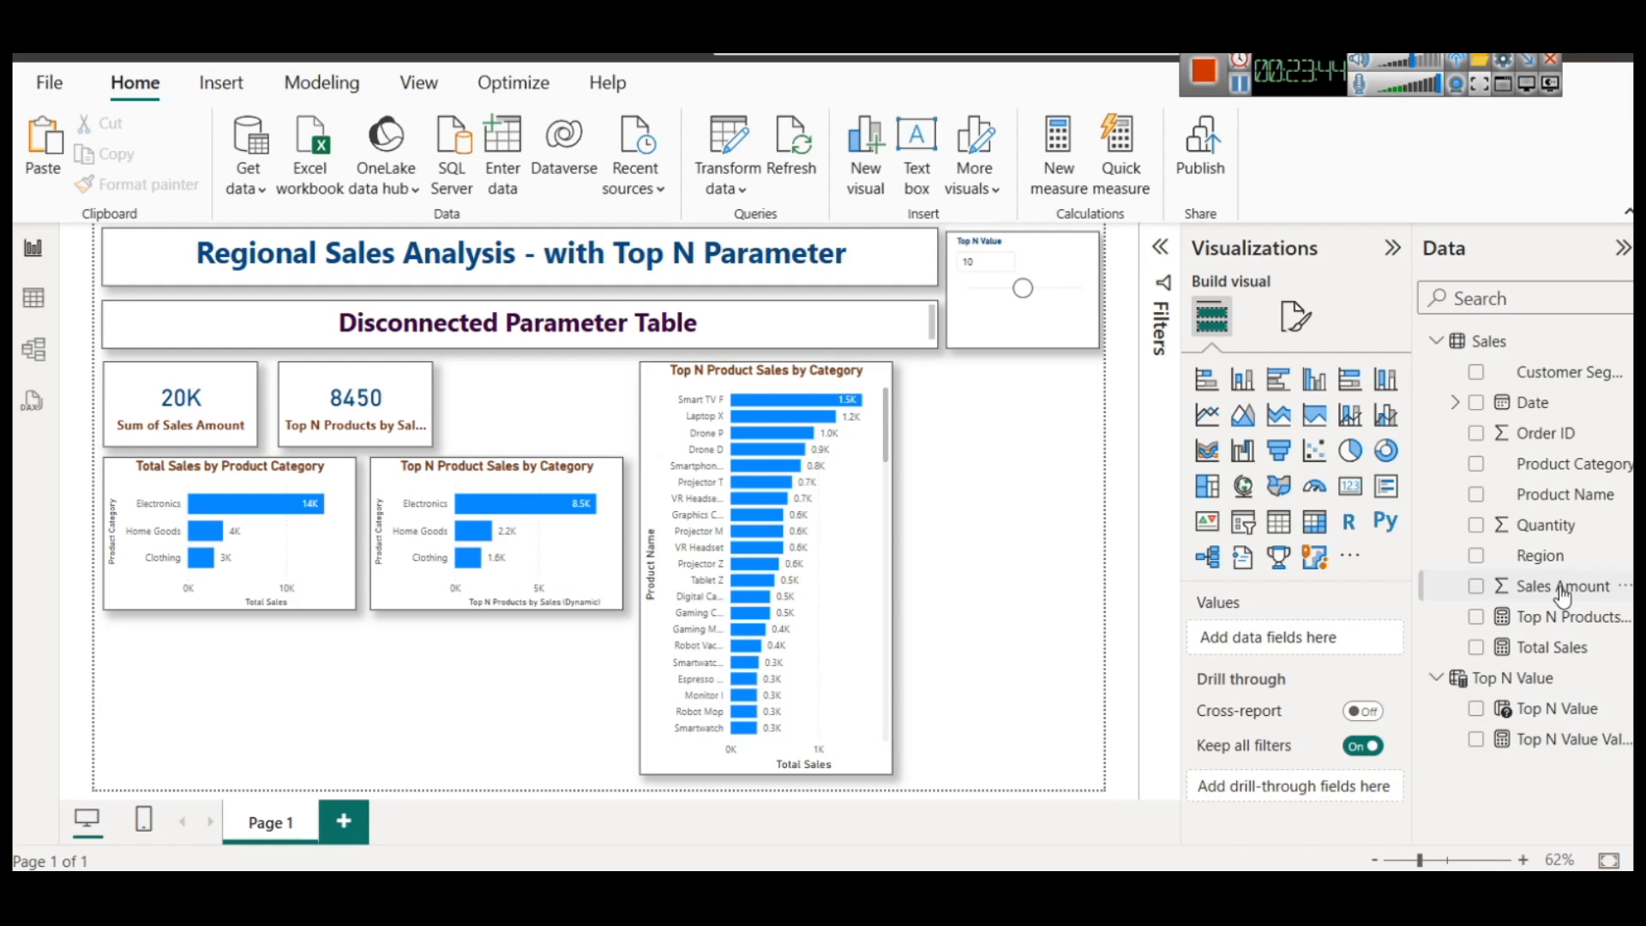
Review the Top N Products by Sales (Dynamic) formula and narrow the product name chart slightly
click(1554, 618)
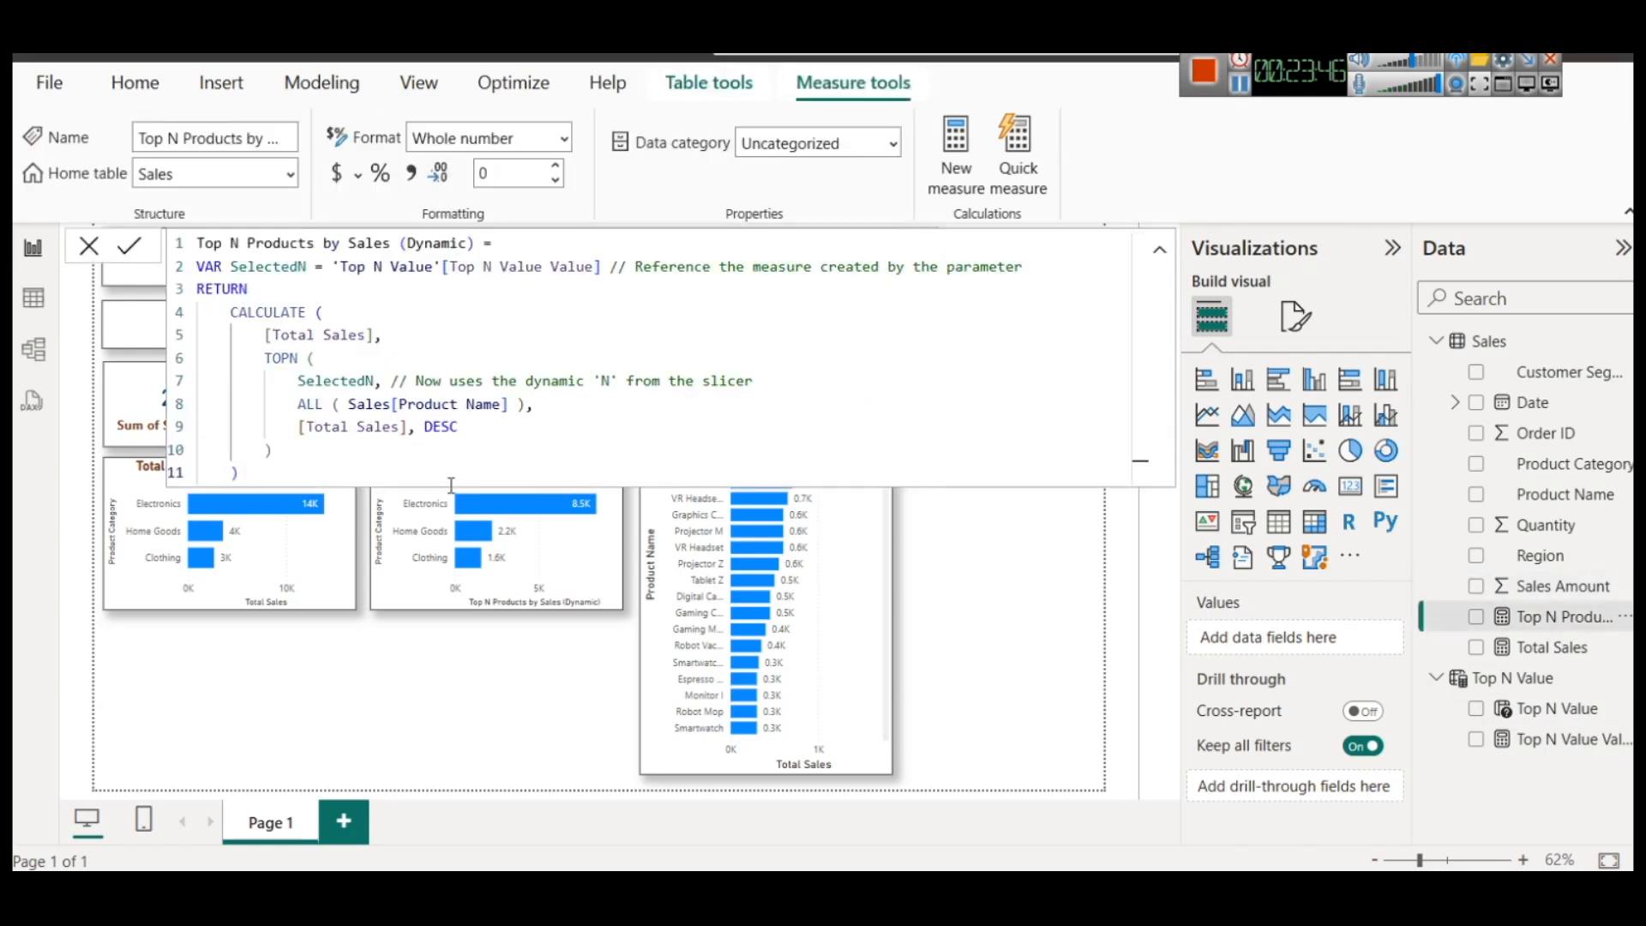
click(954, 583)
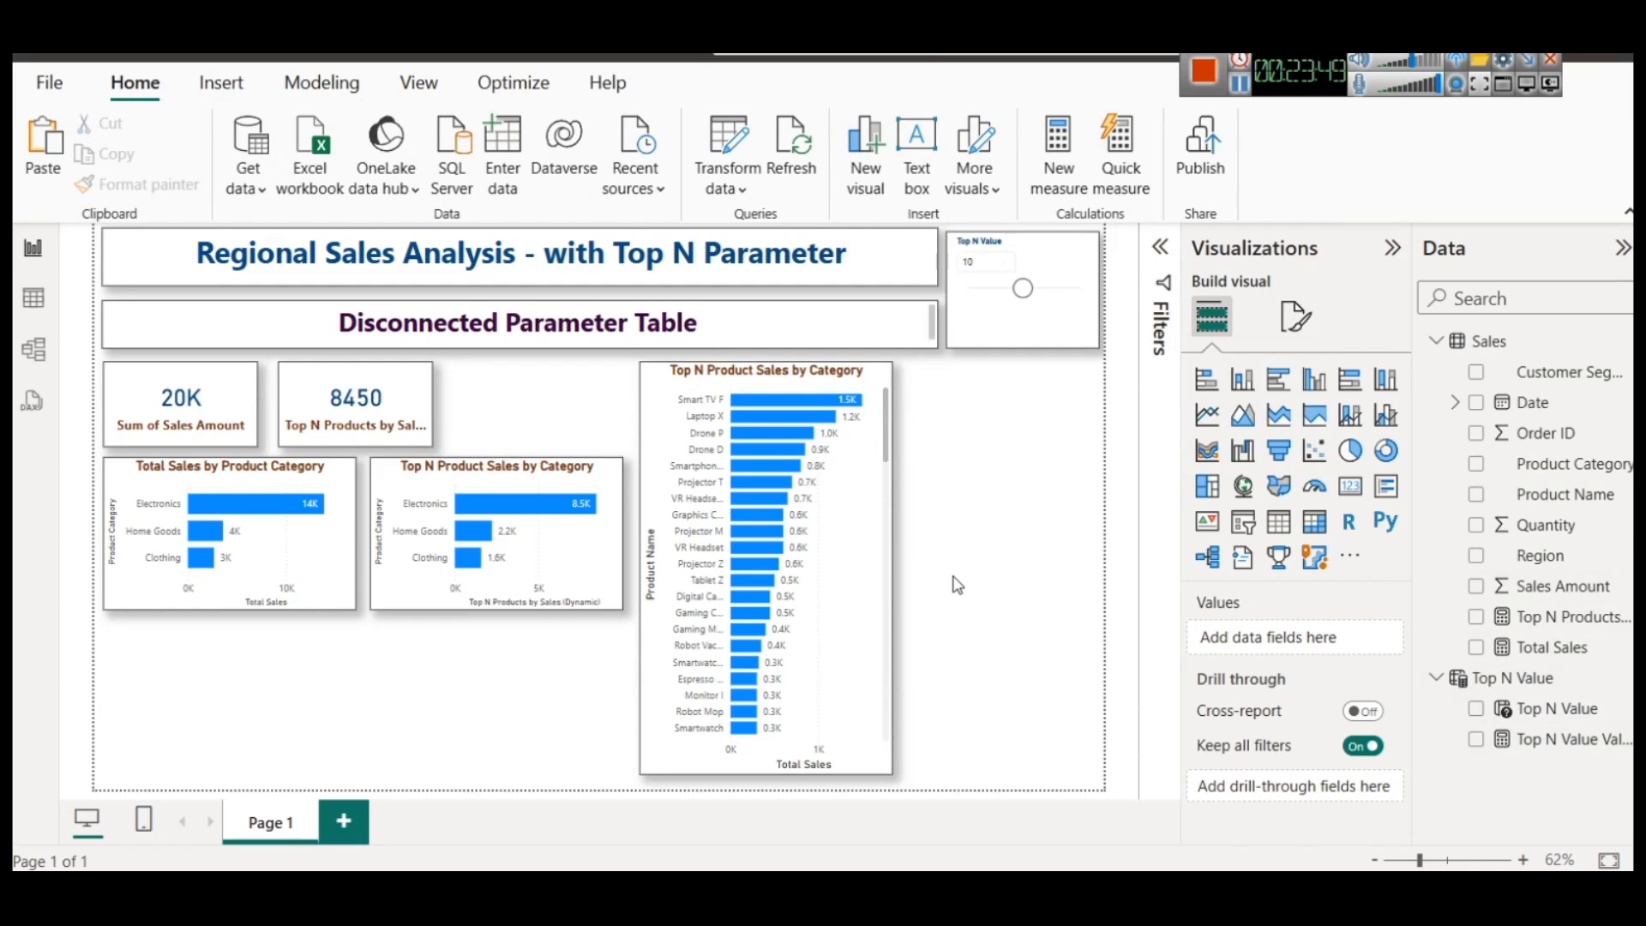
click(892, 553)
mouse_move(892, 564)
mouse_down()
mouse_move(868, 566)
mouse_move(882, 564)
mouse_up()
click(916, 559)
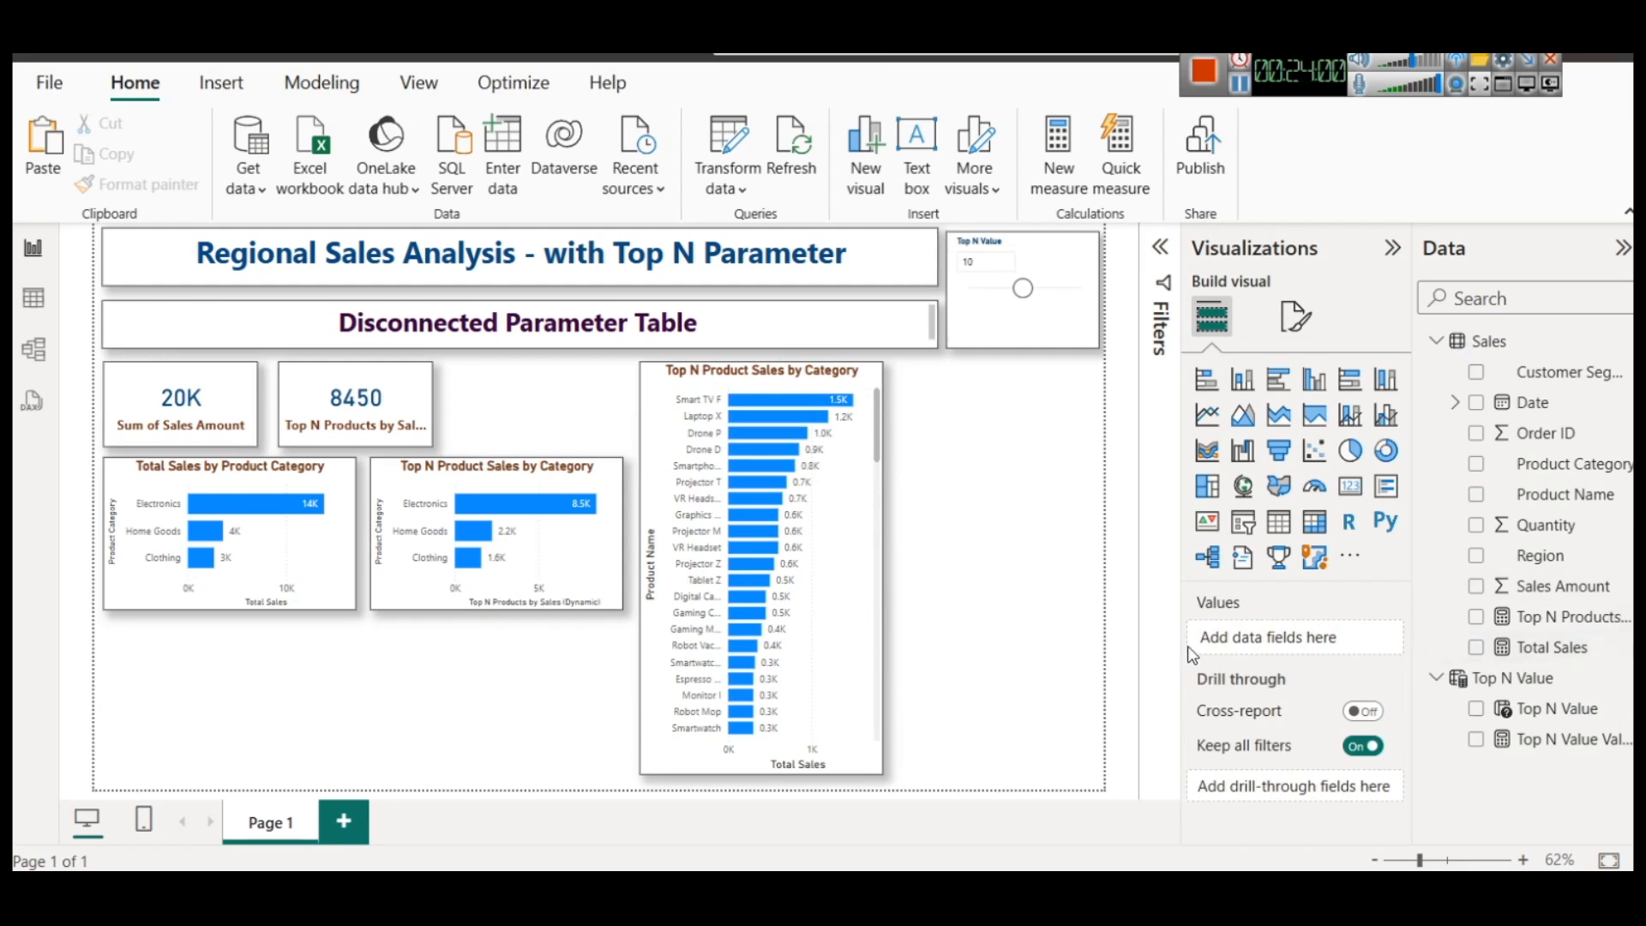
Duplicate the Total Sales by Product Category chart and place the copy directly below the original
click(190, 485)
key(ctrl+c)
key(ctrl+v)
drag(191, 485, 184, 648)
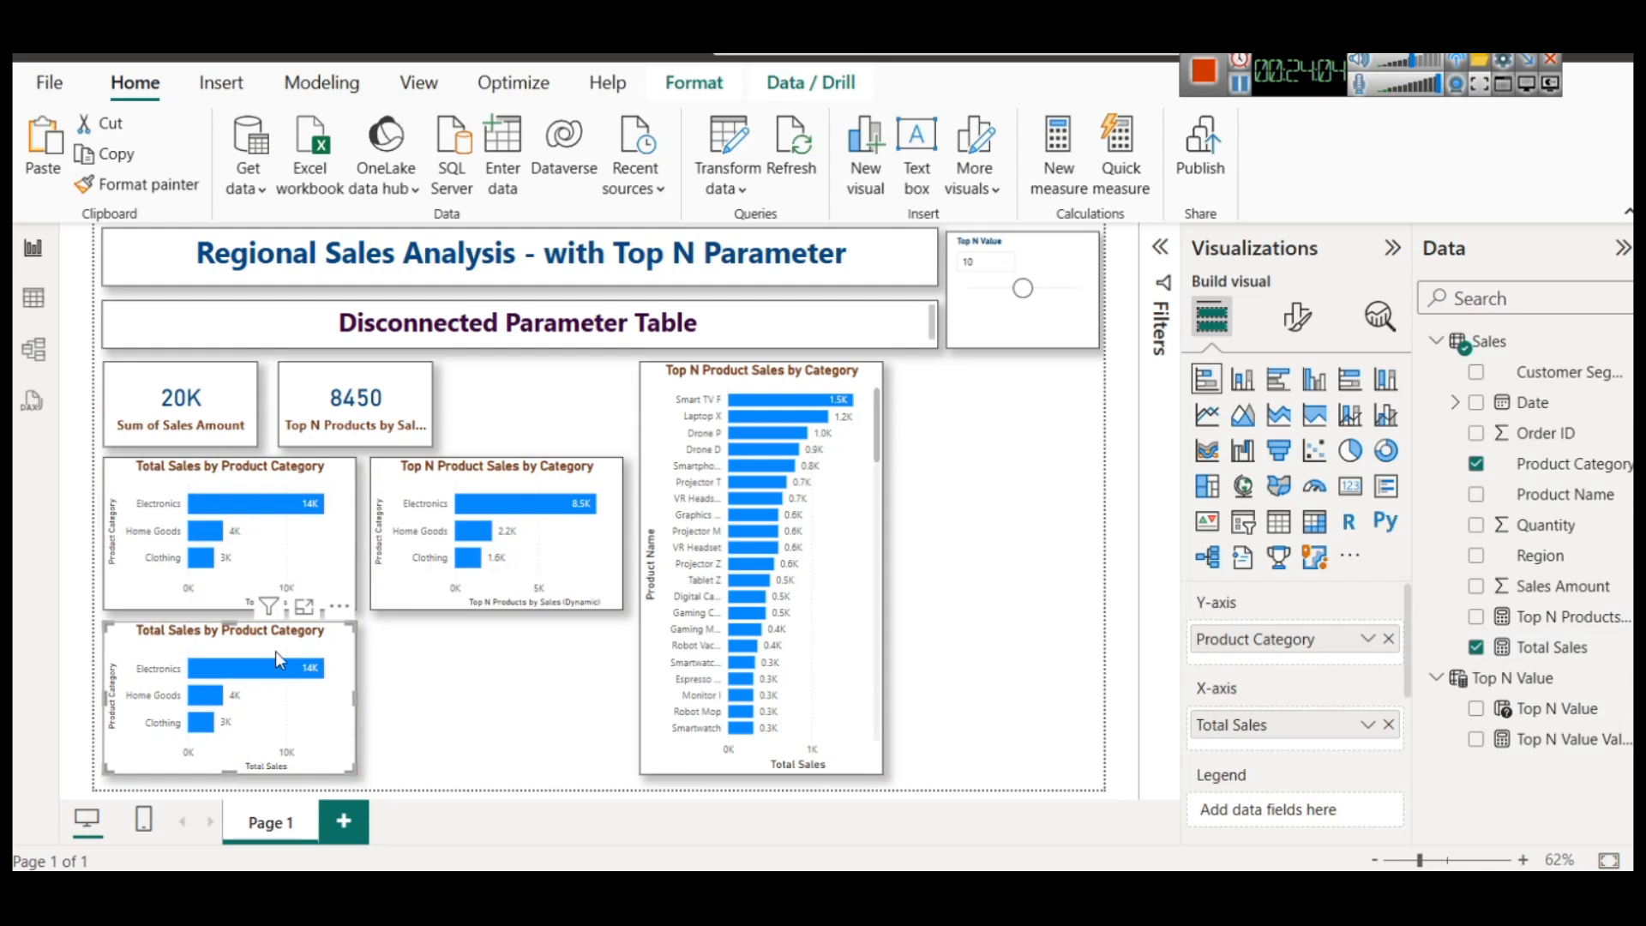
key(ctrl+v)
drag(210, 476, 472, 635)
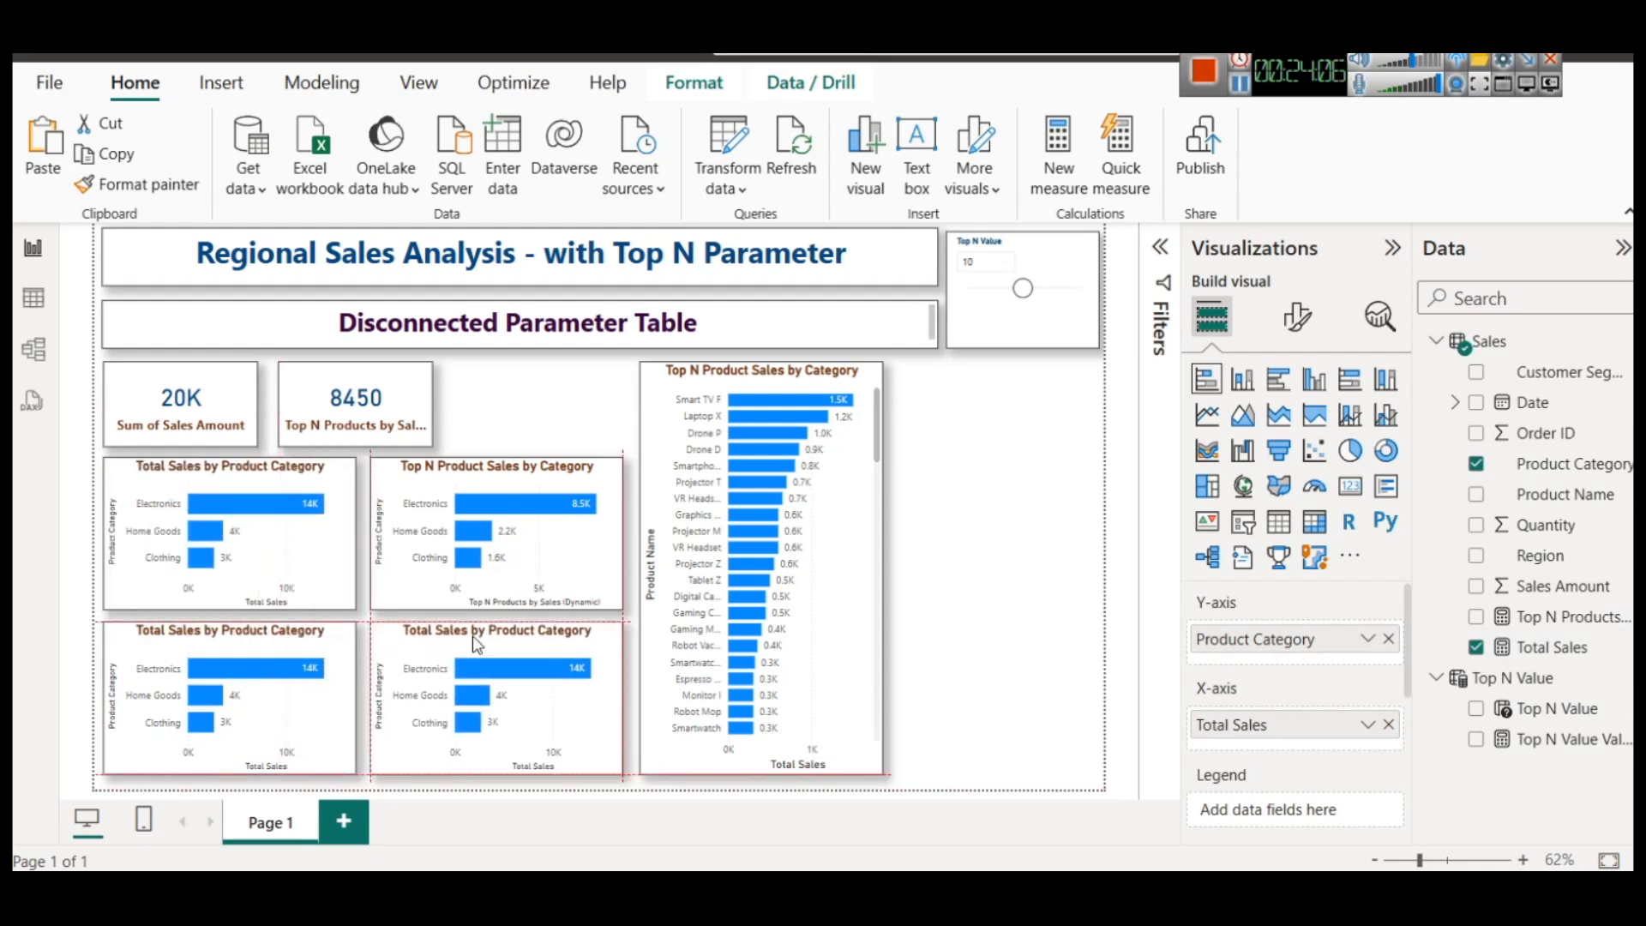
key(ctrl+z)
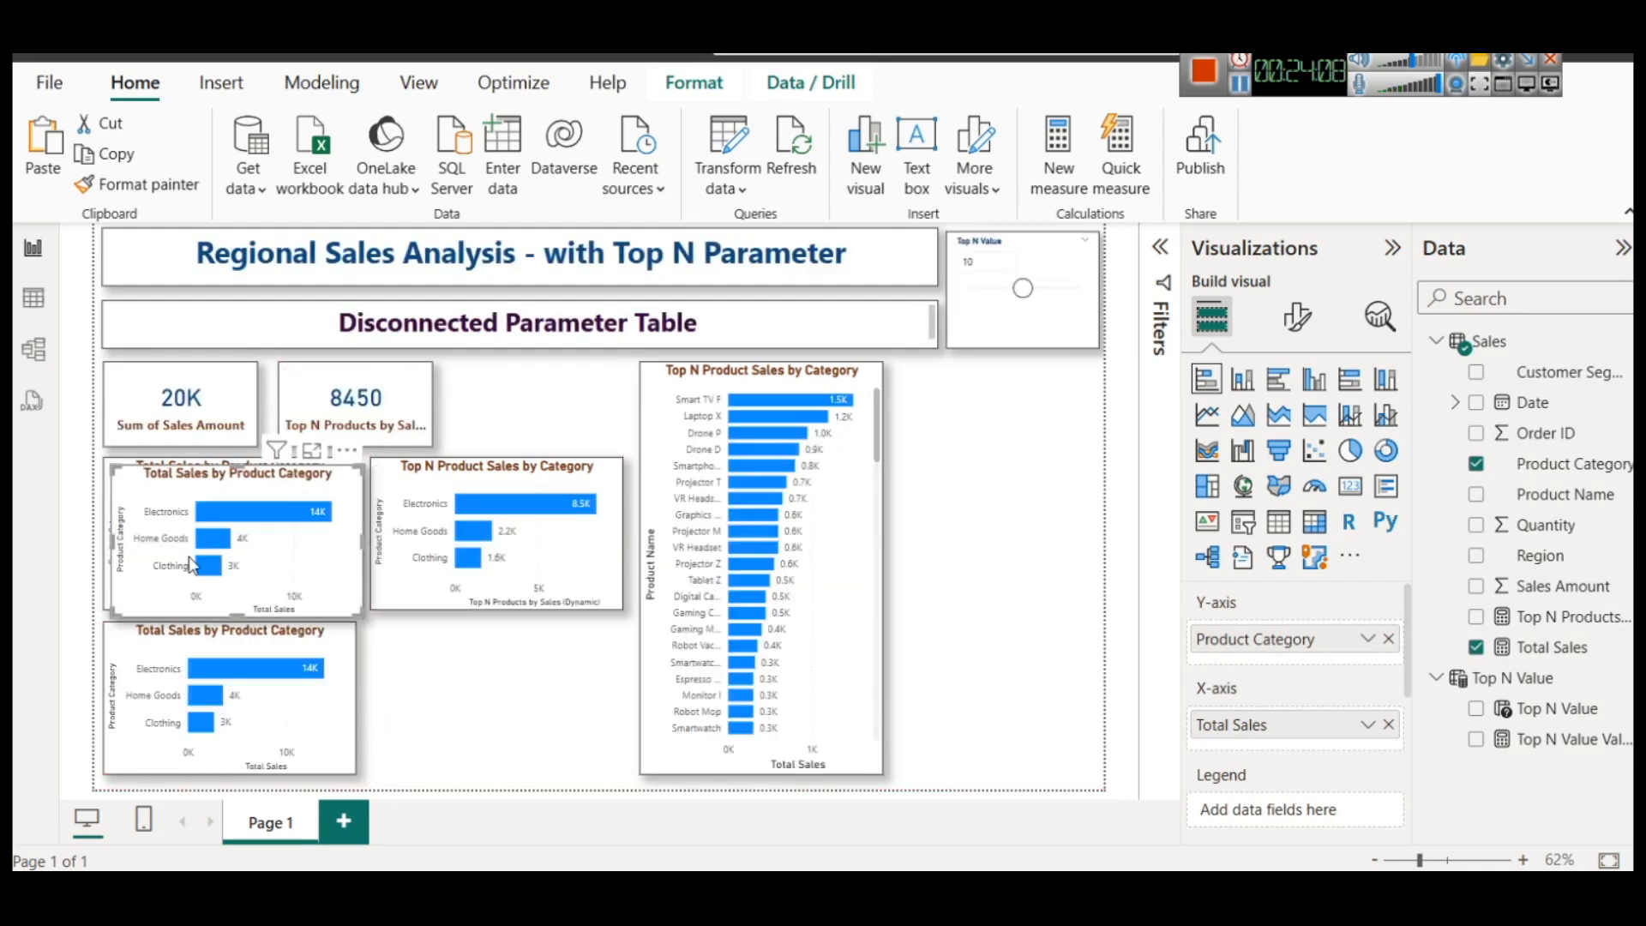
key(ctrl+z)
Duplicate the Top N Product Sales by Category chart and place the copy directly below the original
click(406, 495)
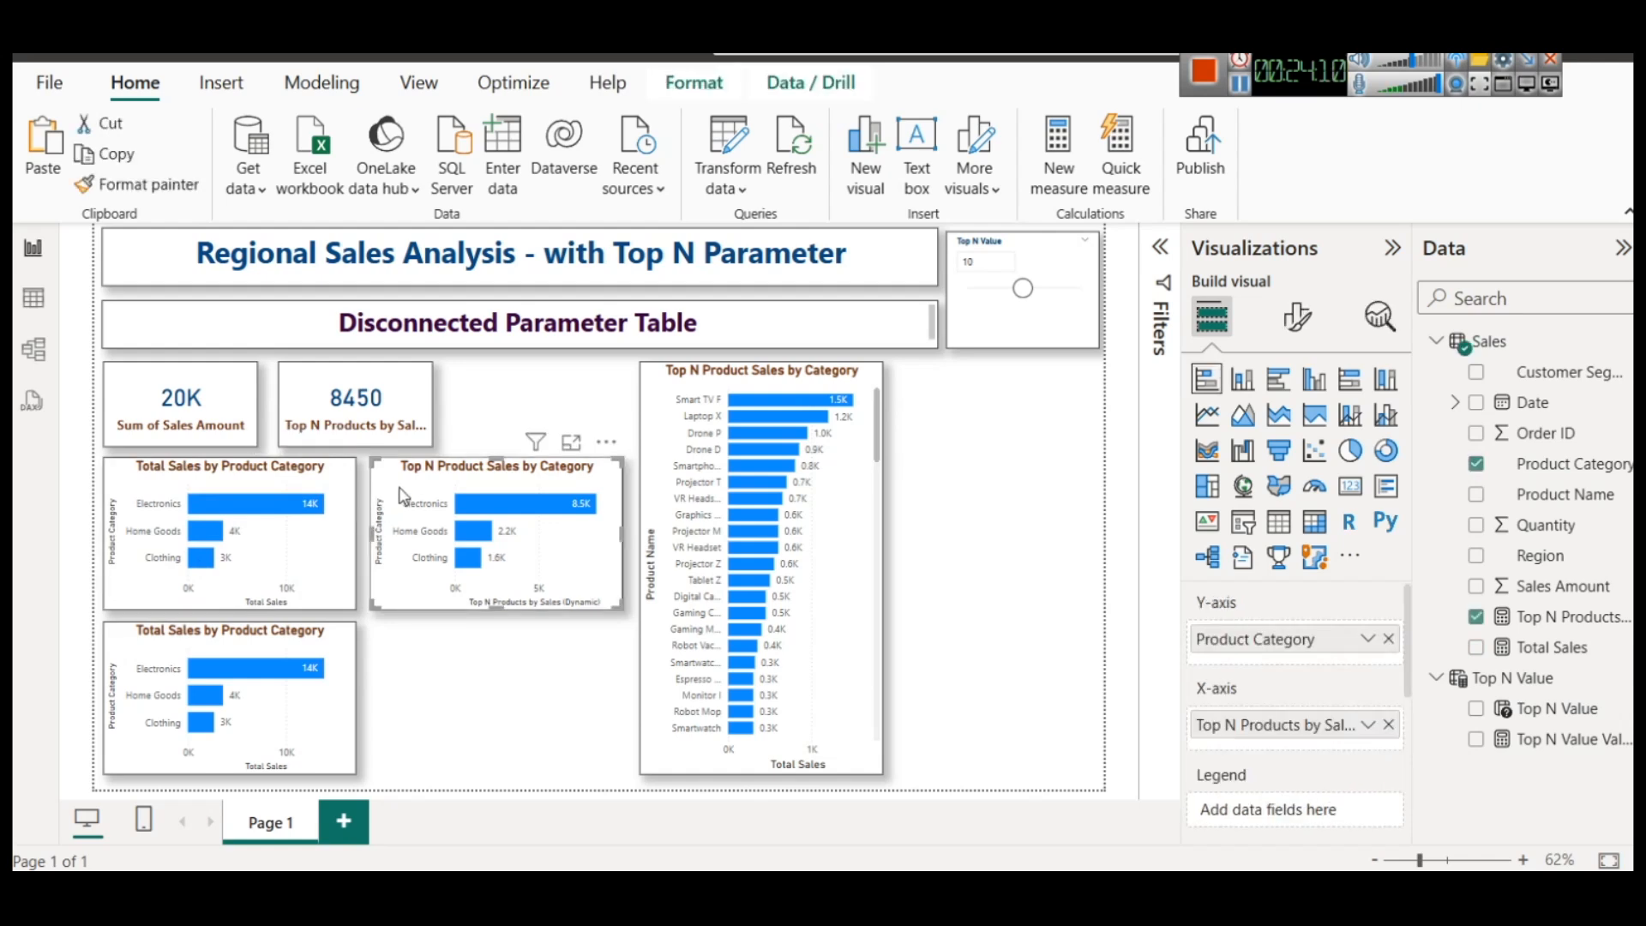
key(ctrl+y)
key(ctrl+y)
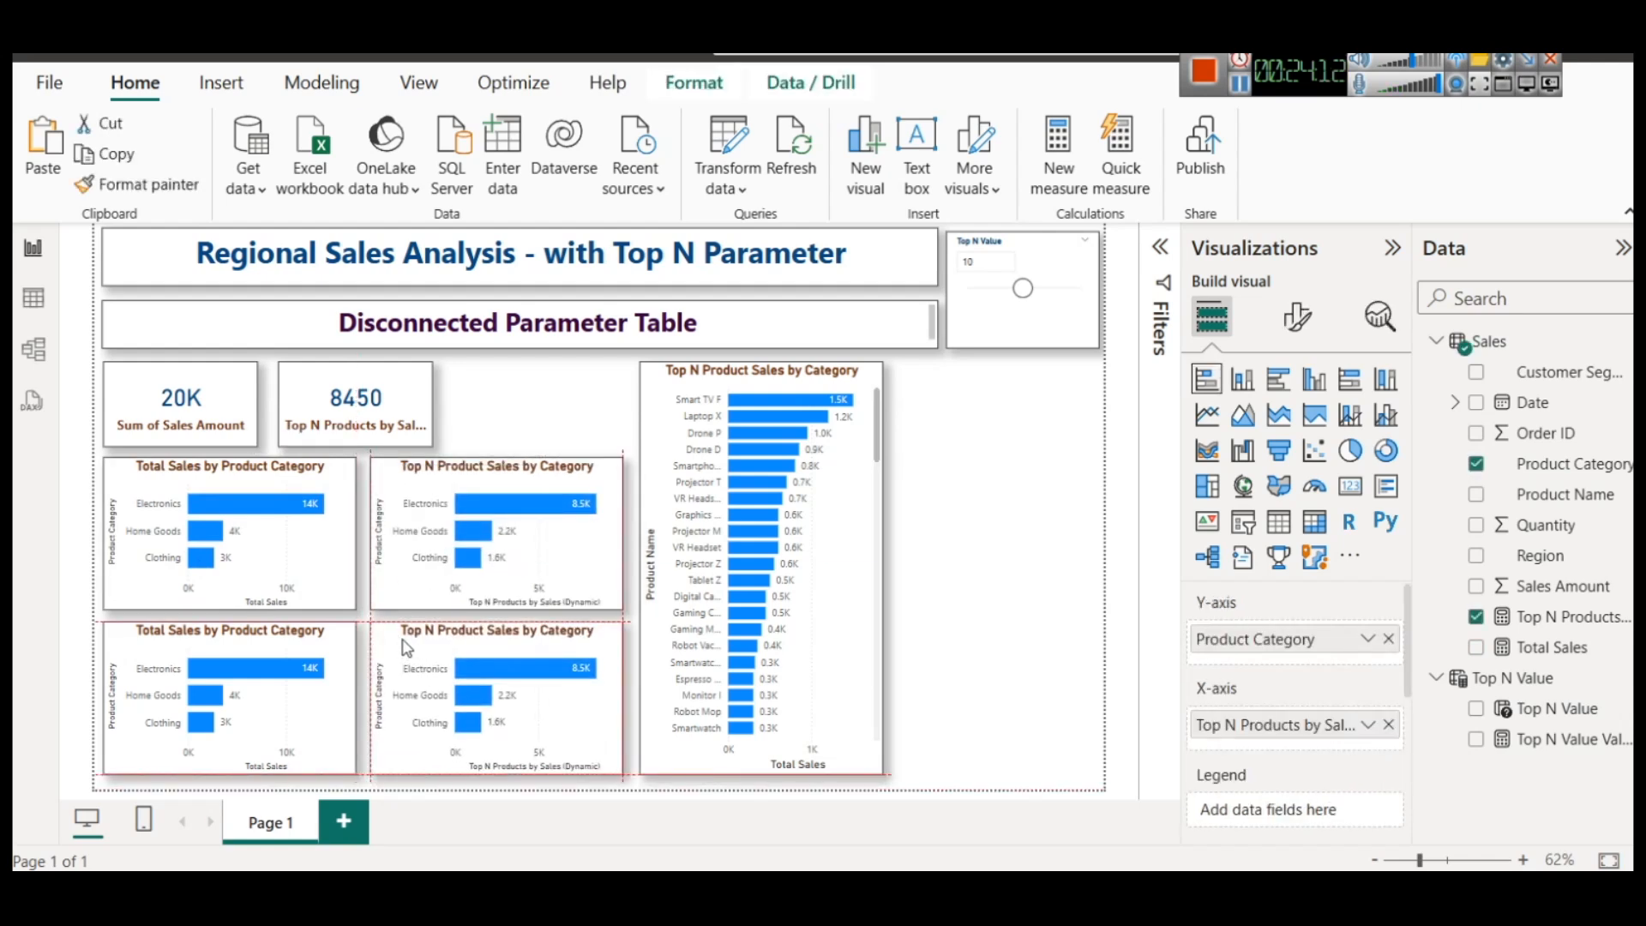
Replace Product Category with Region in the copied Top N chart and convert it to a donut chart
click(1388, 639)
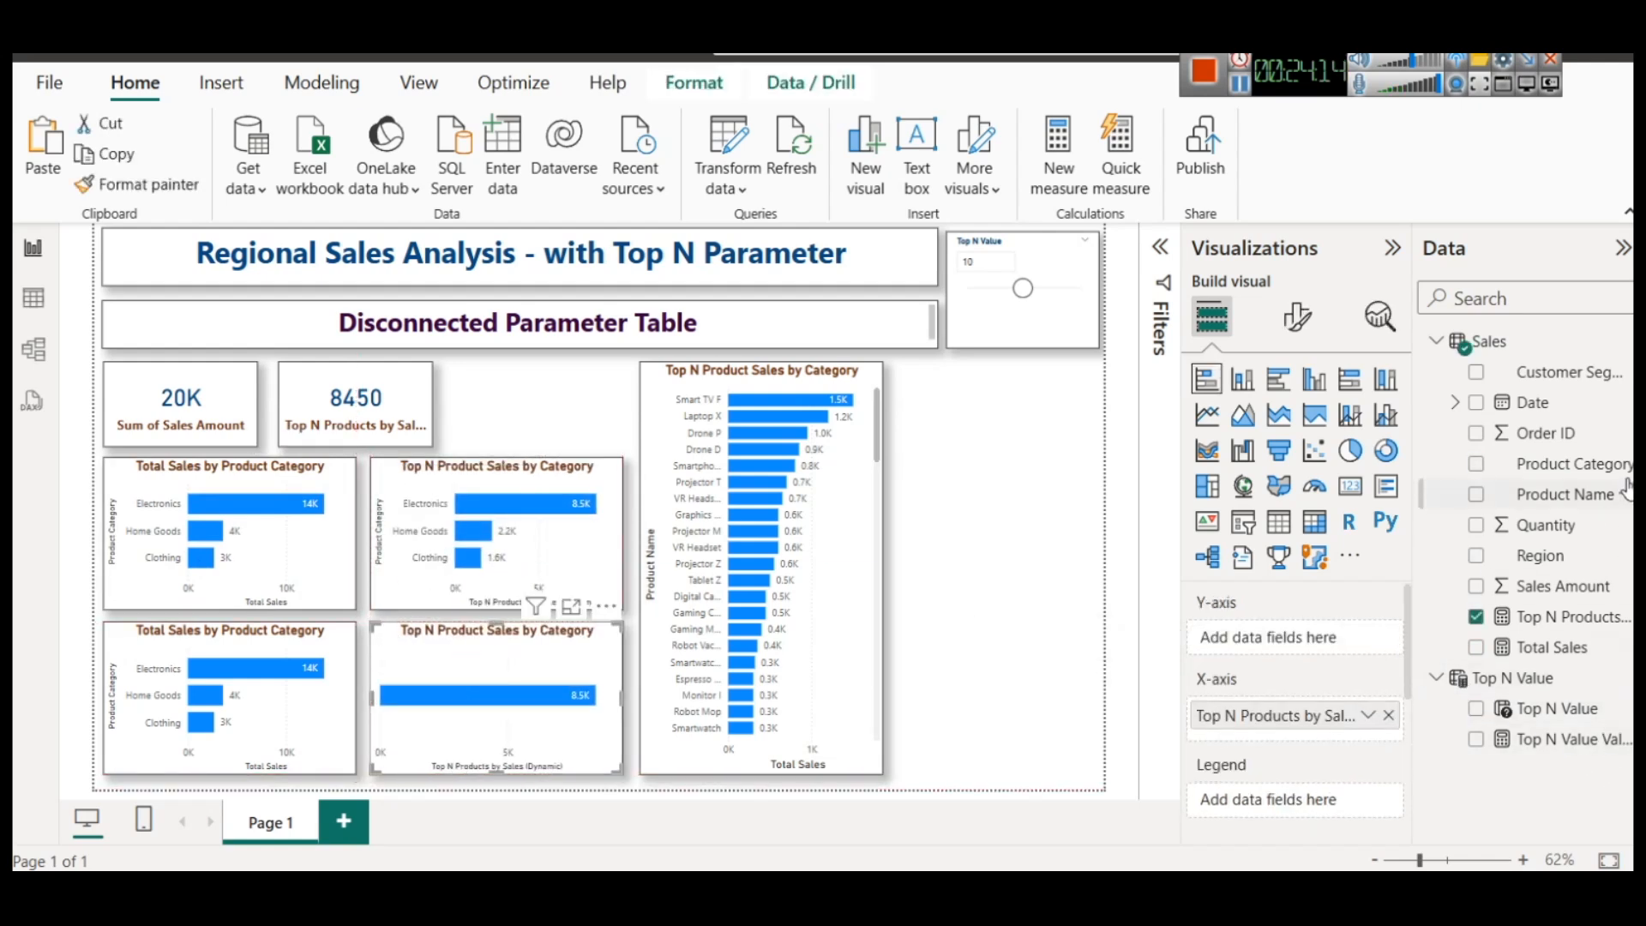
drag(1544, 555, 1347, 642)
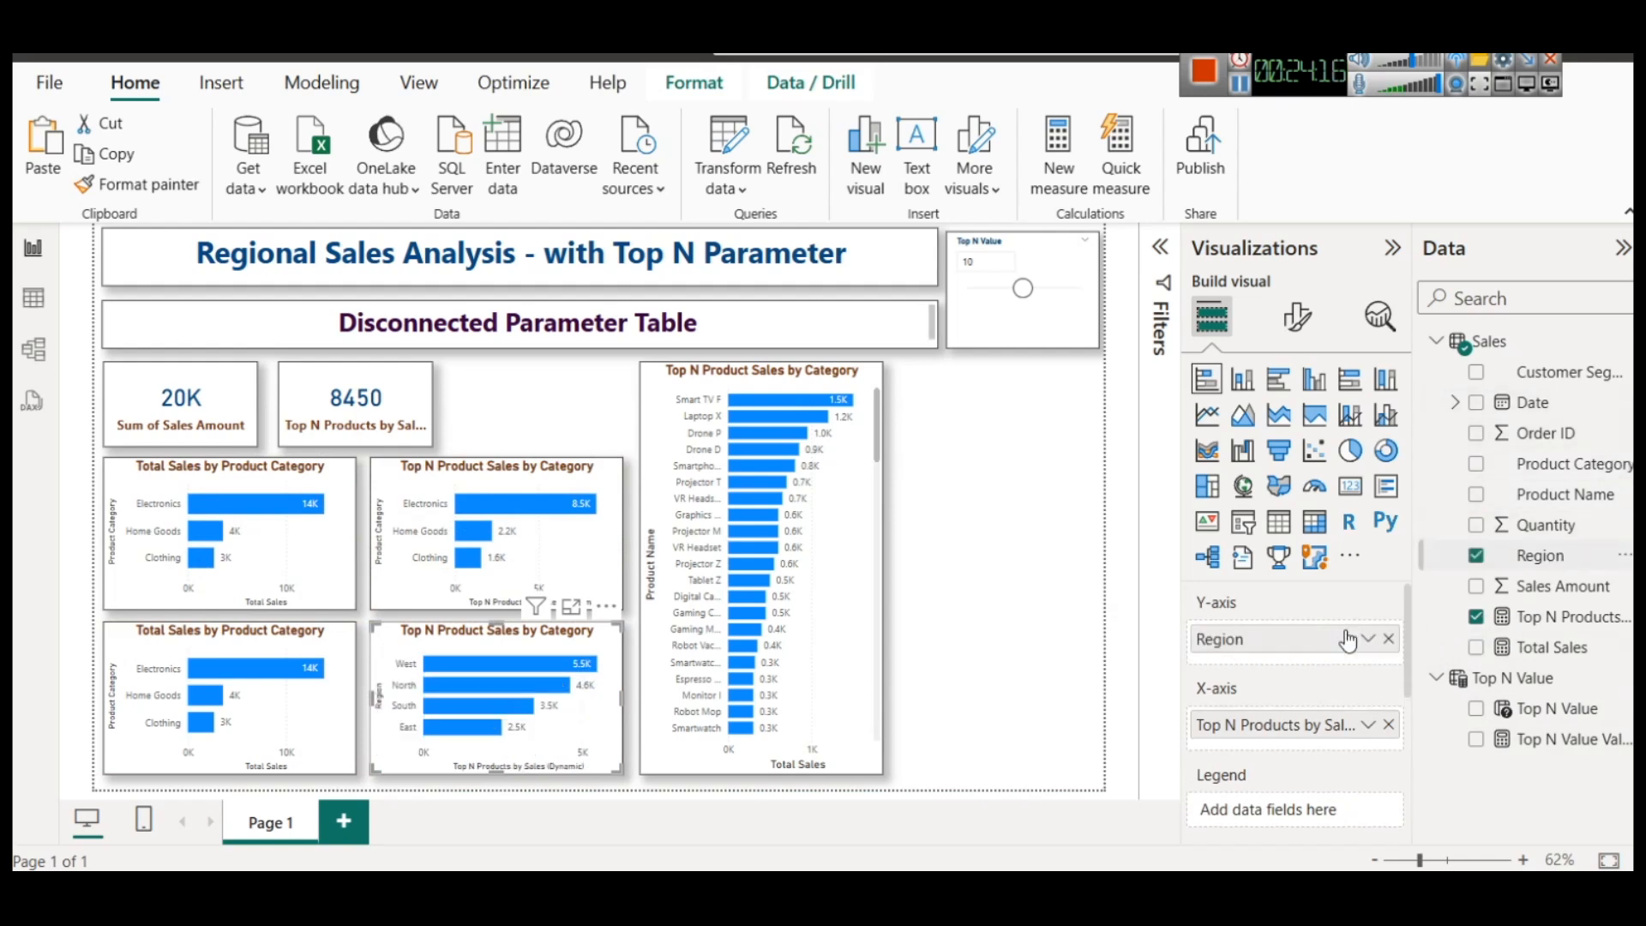
click(1384, 460)
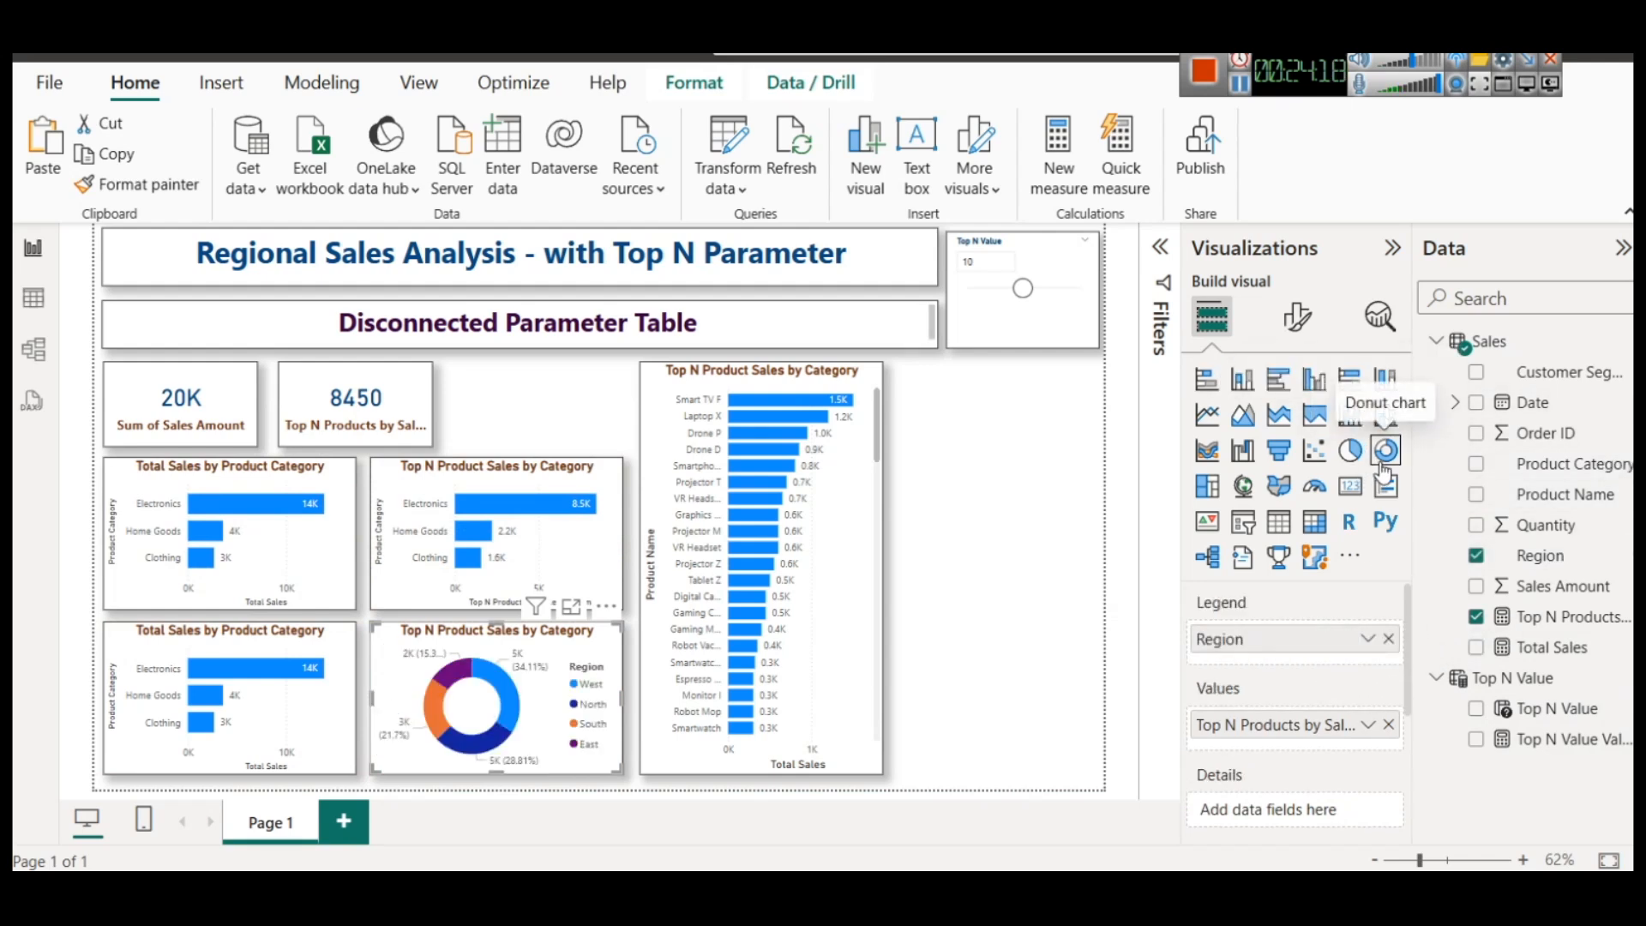
Replace Product Category with Region in the copied Total Sales chart and convert it to a pie chart
click(249, 653)
click(1389, 638)
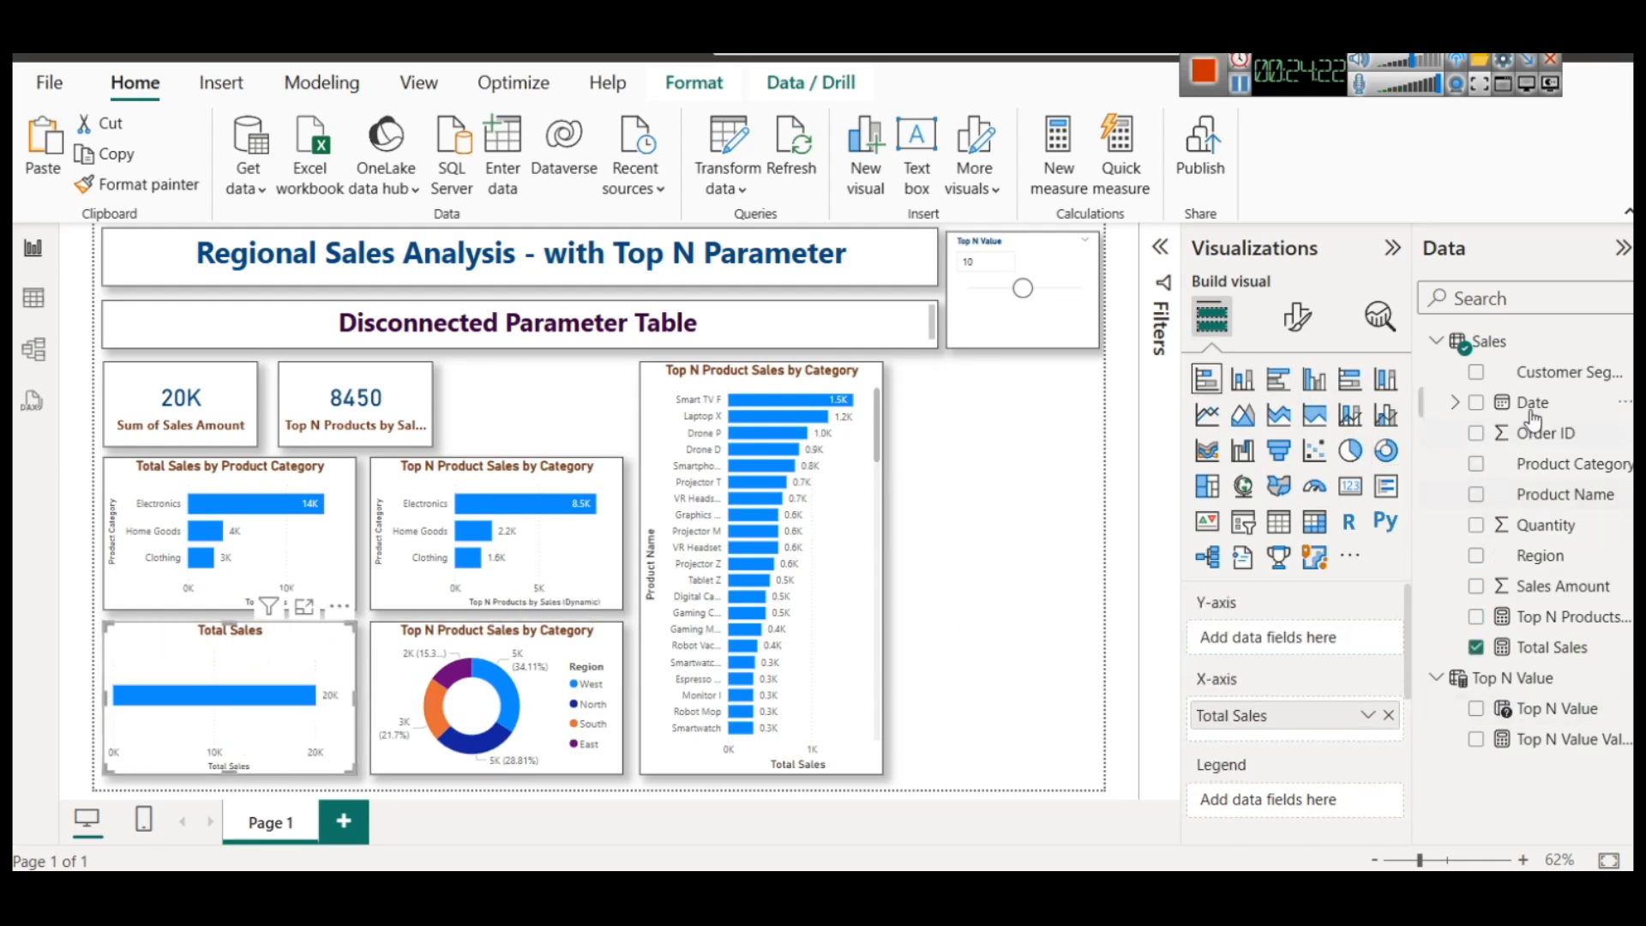
drag(1548, 562, 1330, 641)
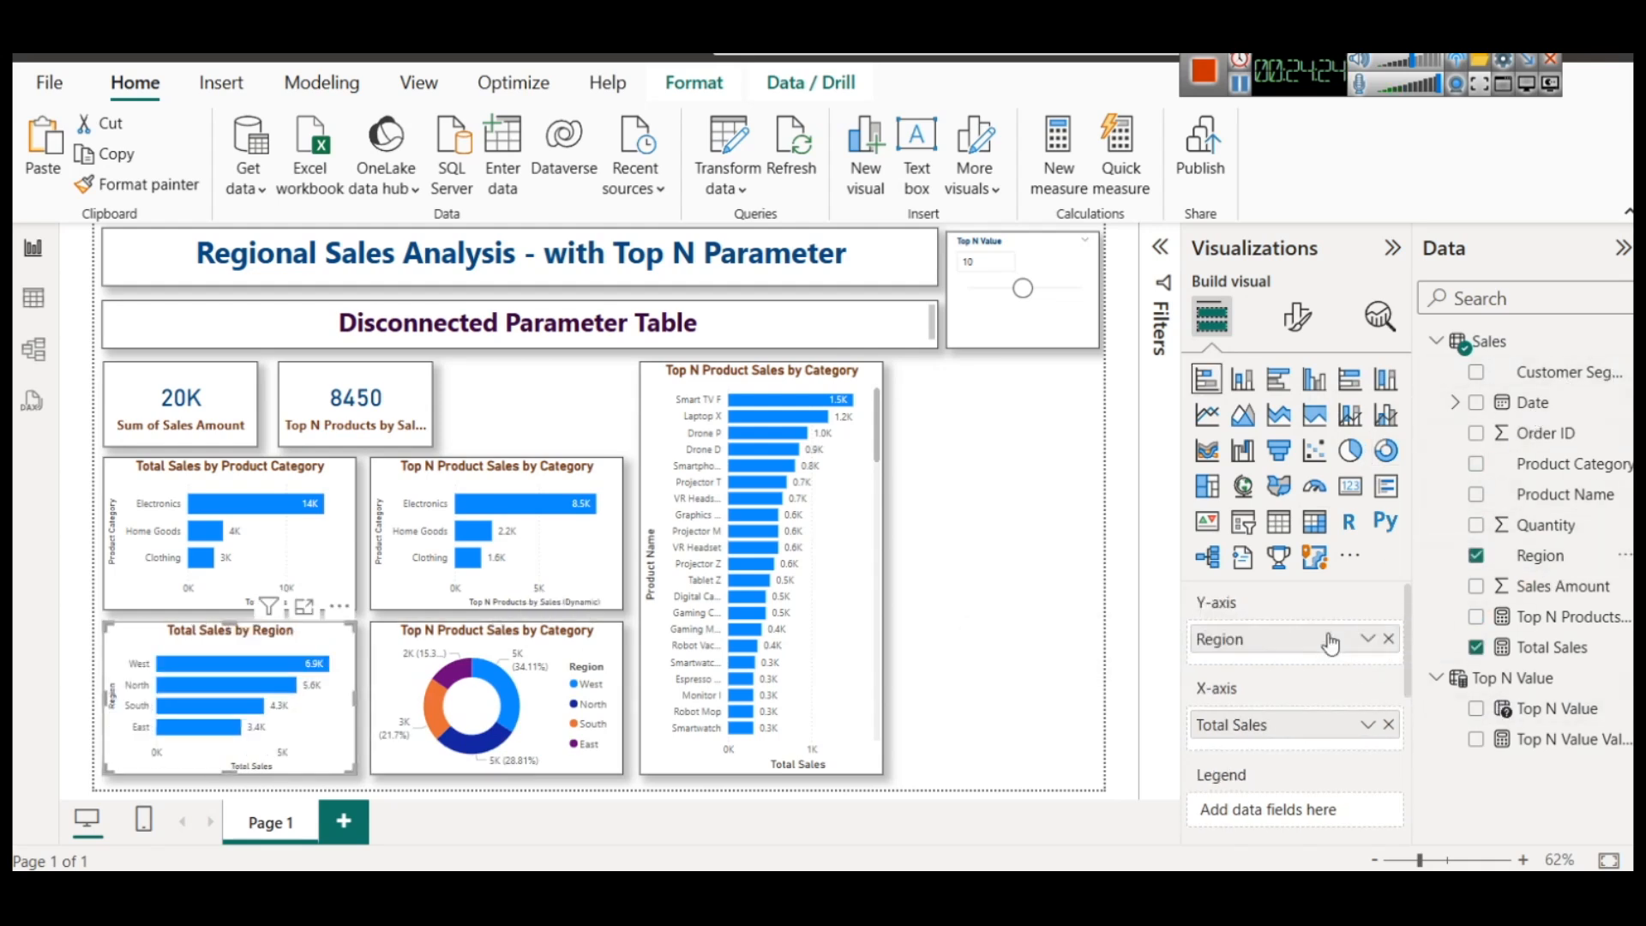
click(1350, 450)
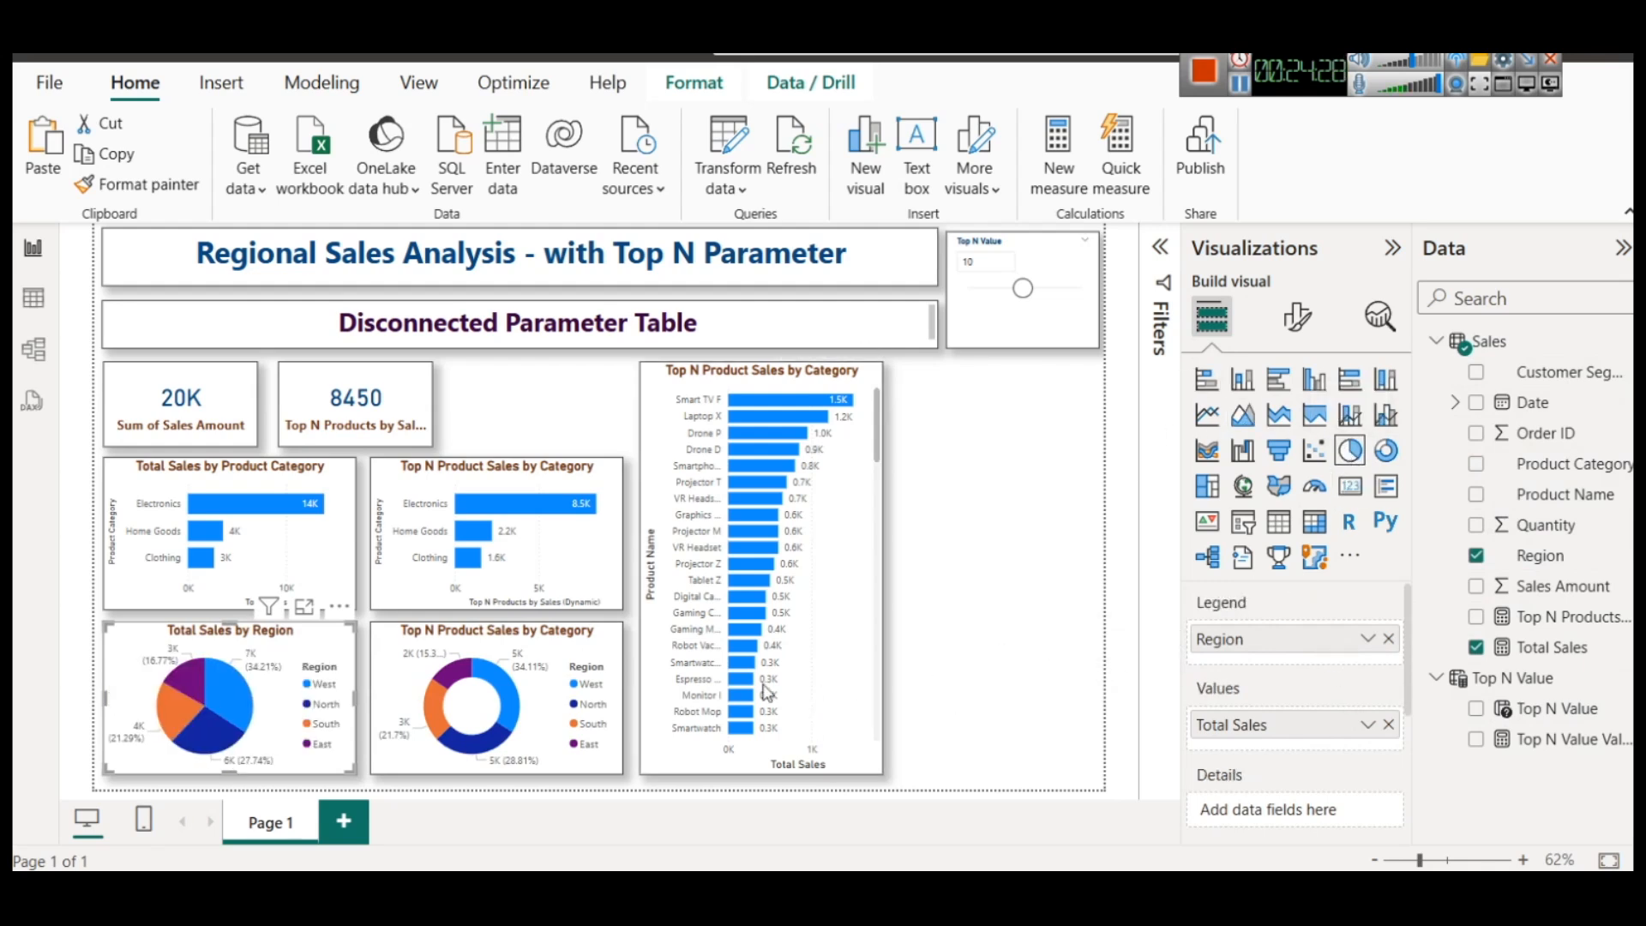
Change the donut chart's title to "Top N Product Sales by Region"
click(521, 640)
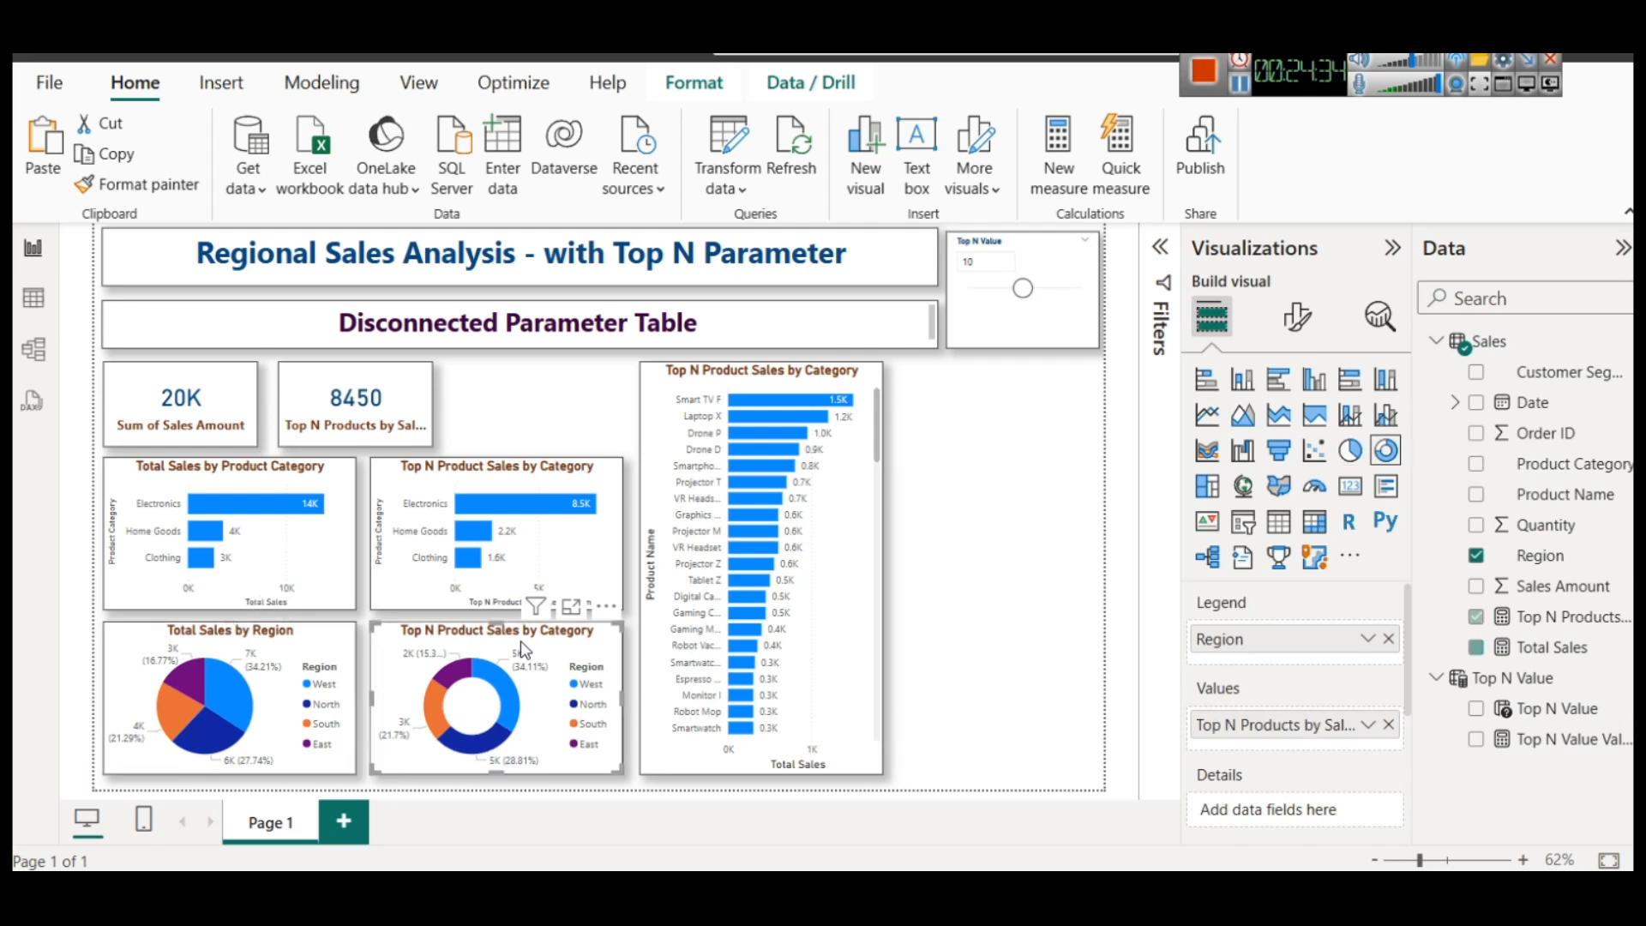
click(1308, 324)
click(1294, 434)
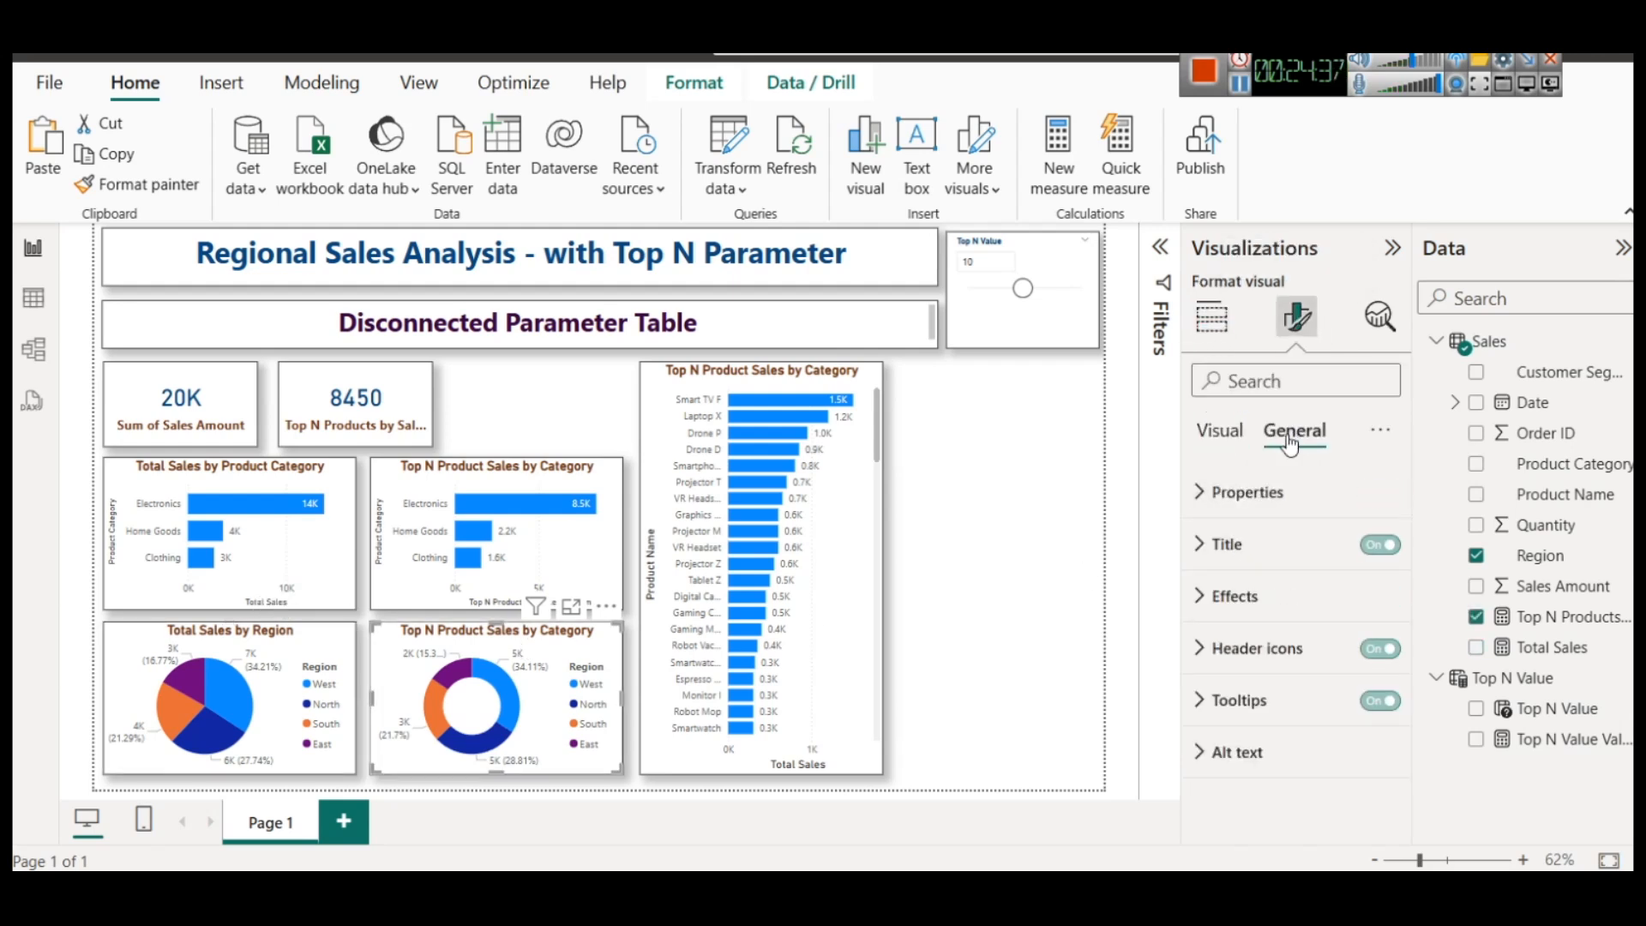
click(1270, 540)
double_click(1312, 672)
text(Region)
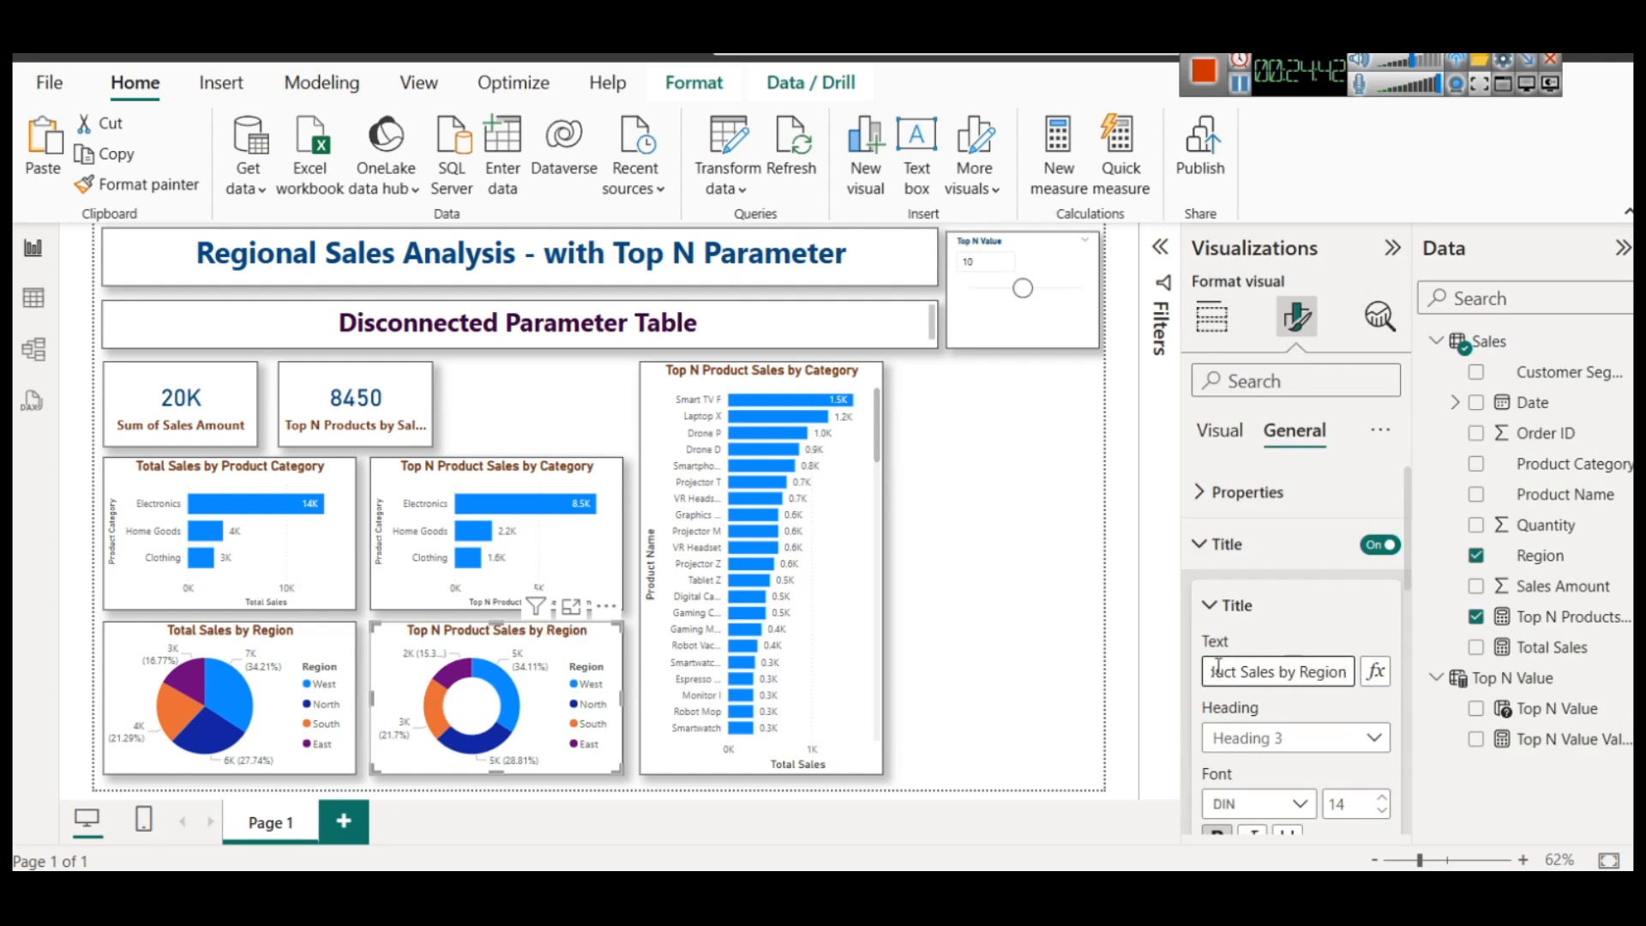
Check the pie chart's title text and examine the regional shares in the pie and donut charts
click(297, 627)
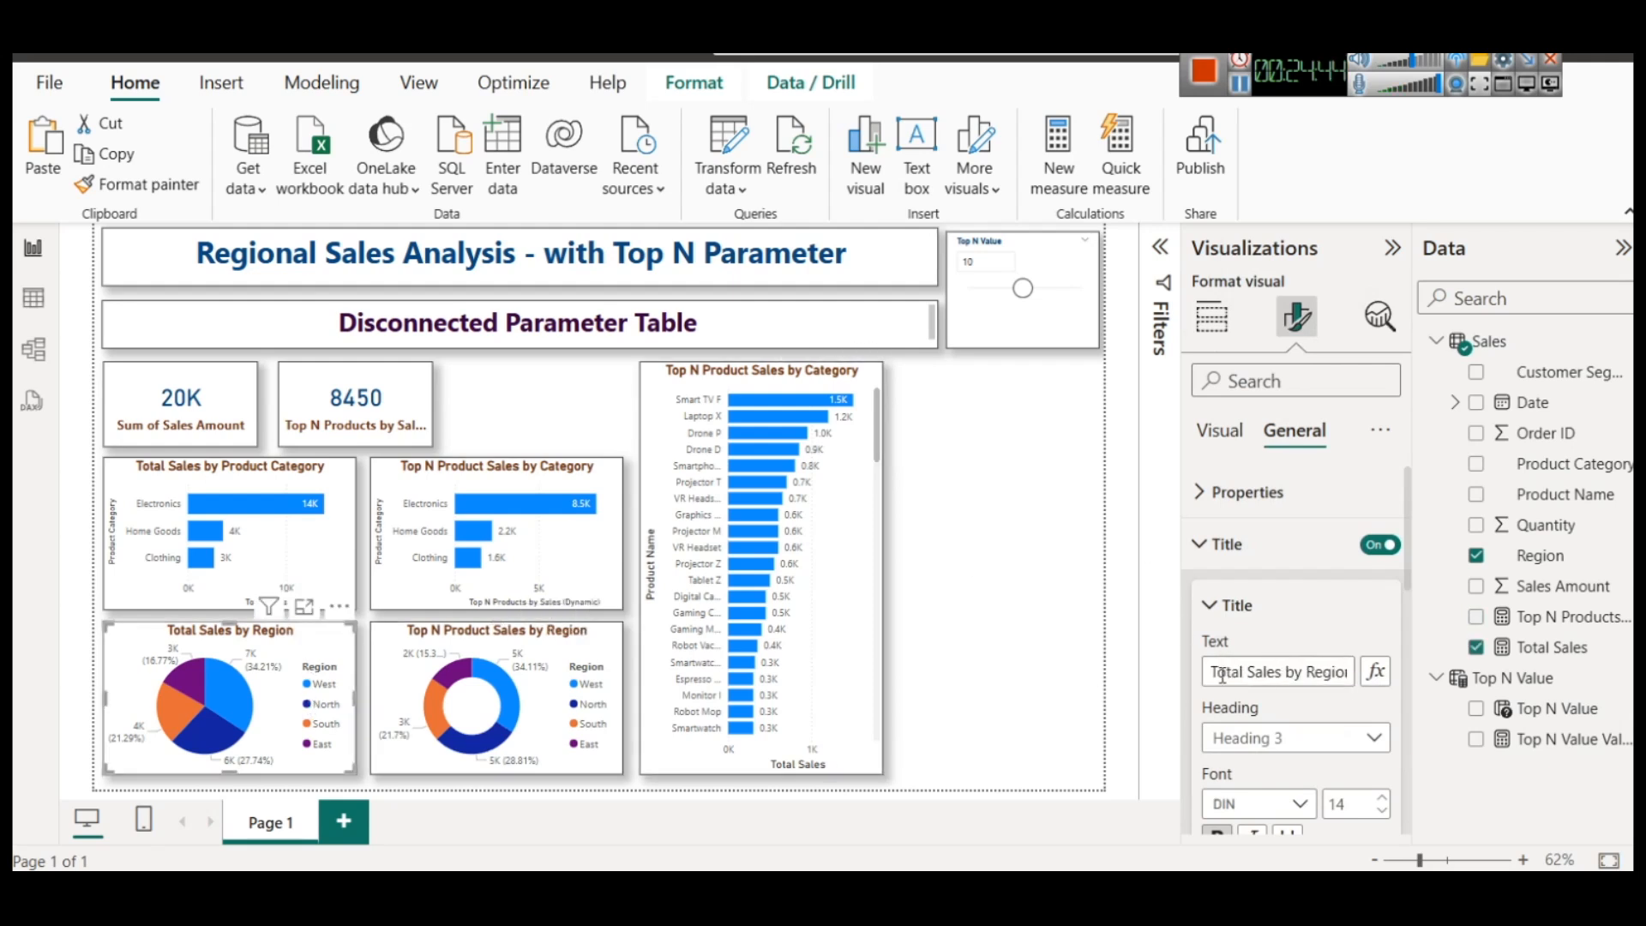
double_click(1329, 672)
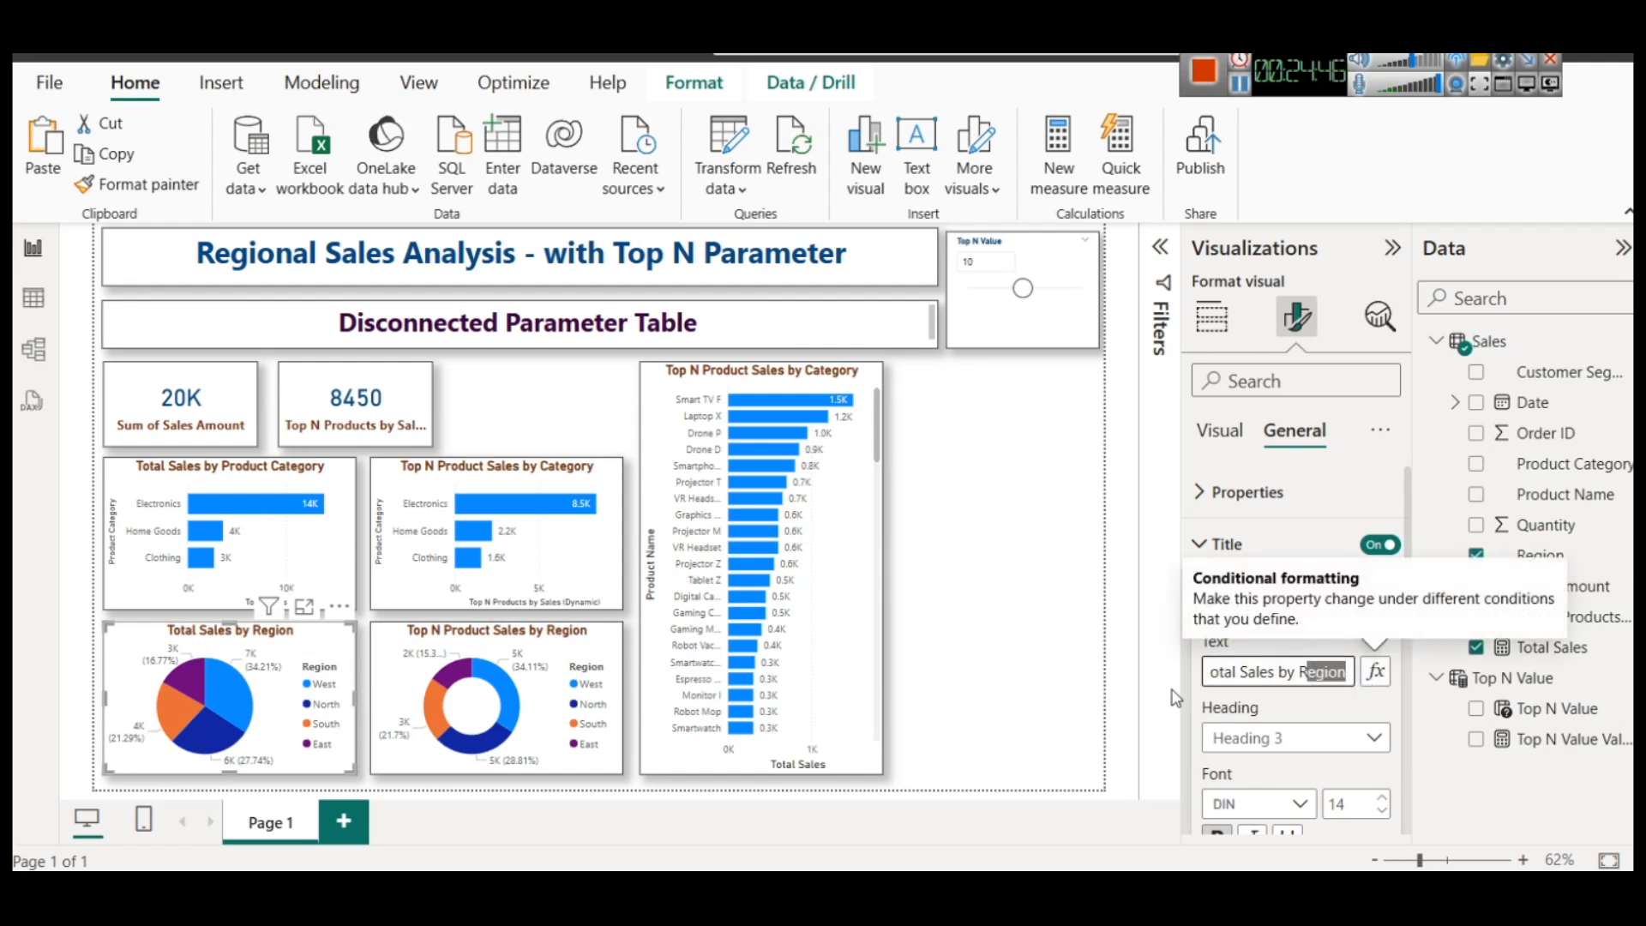
click(1027, 609)
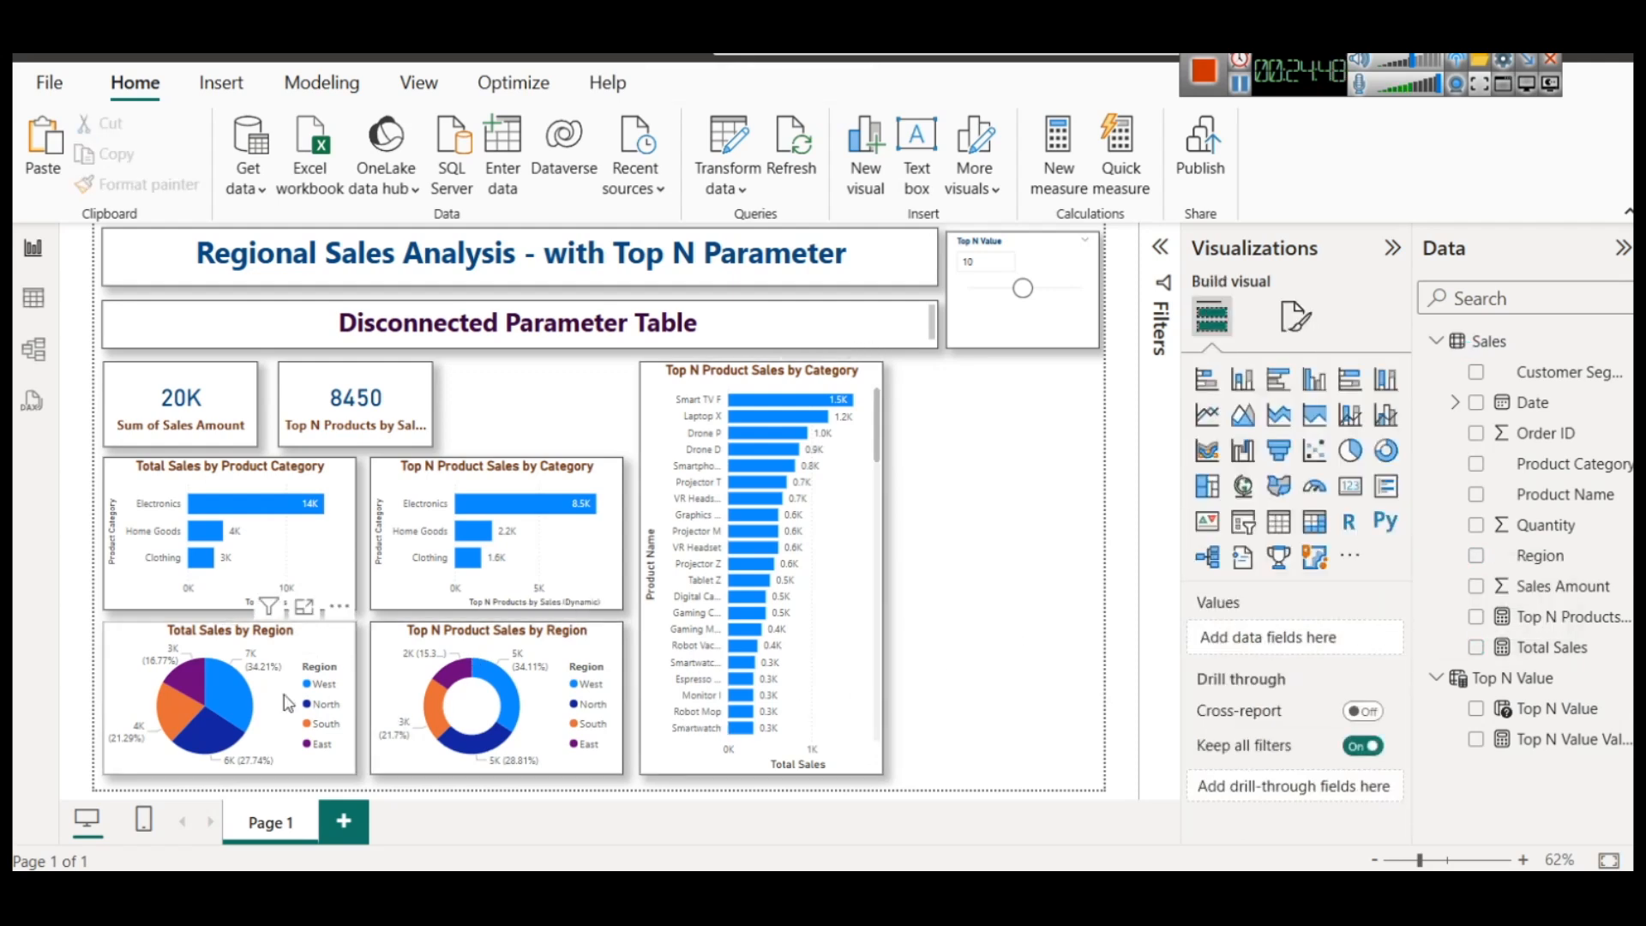
mouse_move(230, 709)
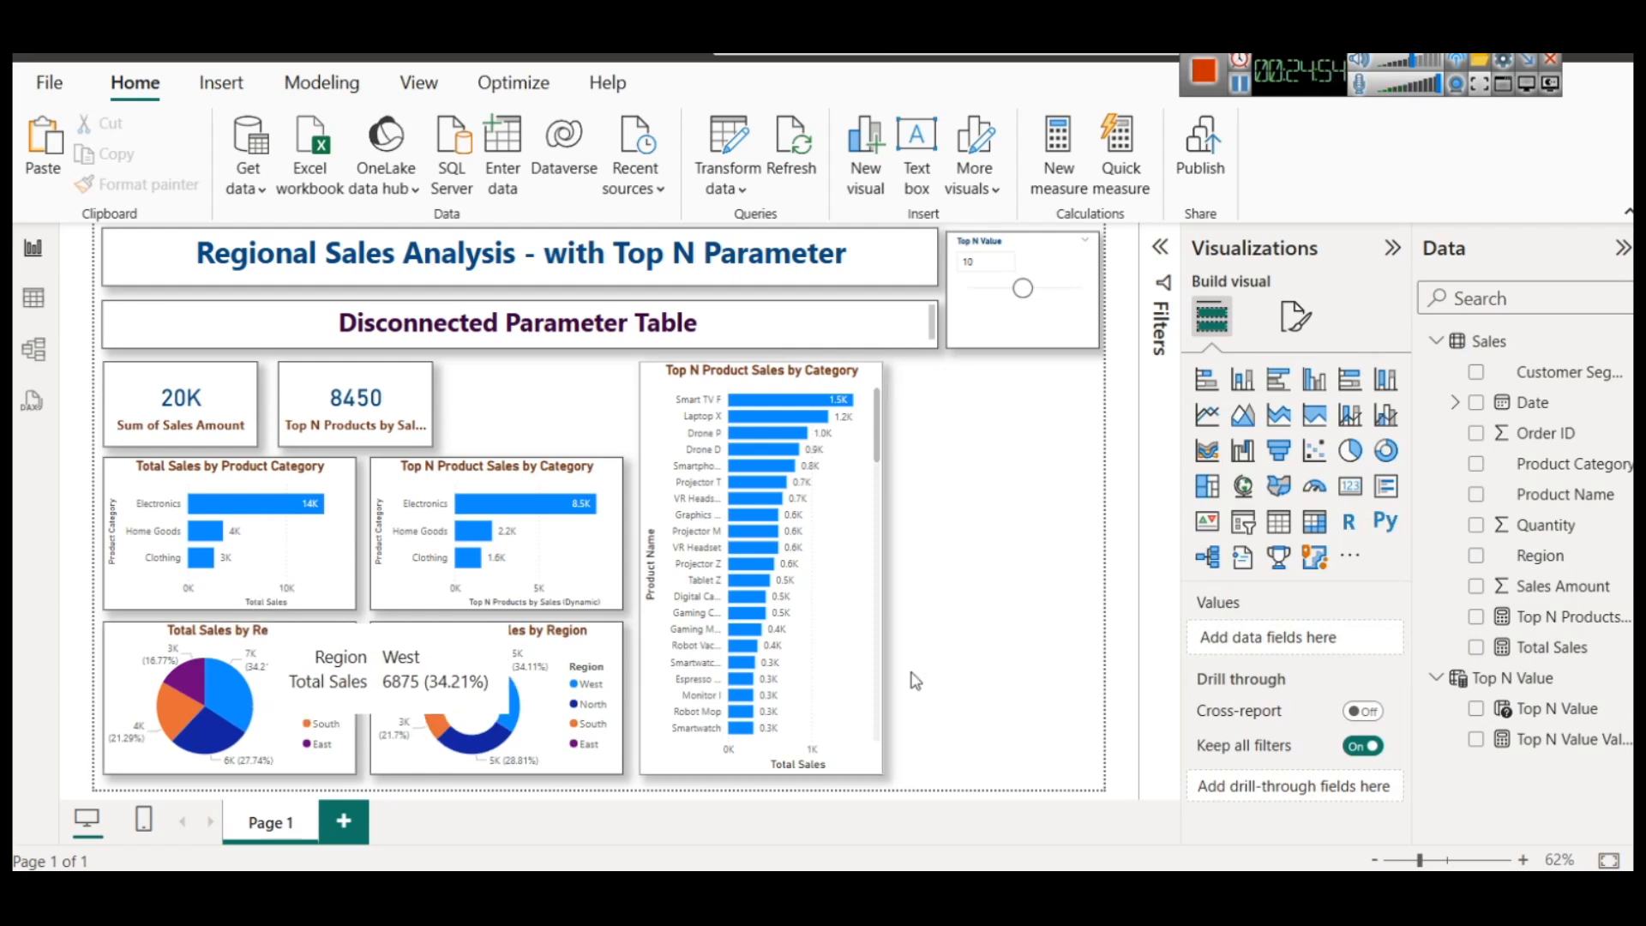
mouse_move(477, 674)
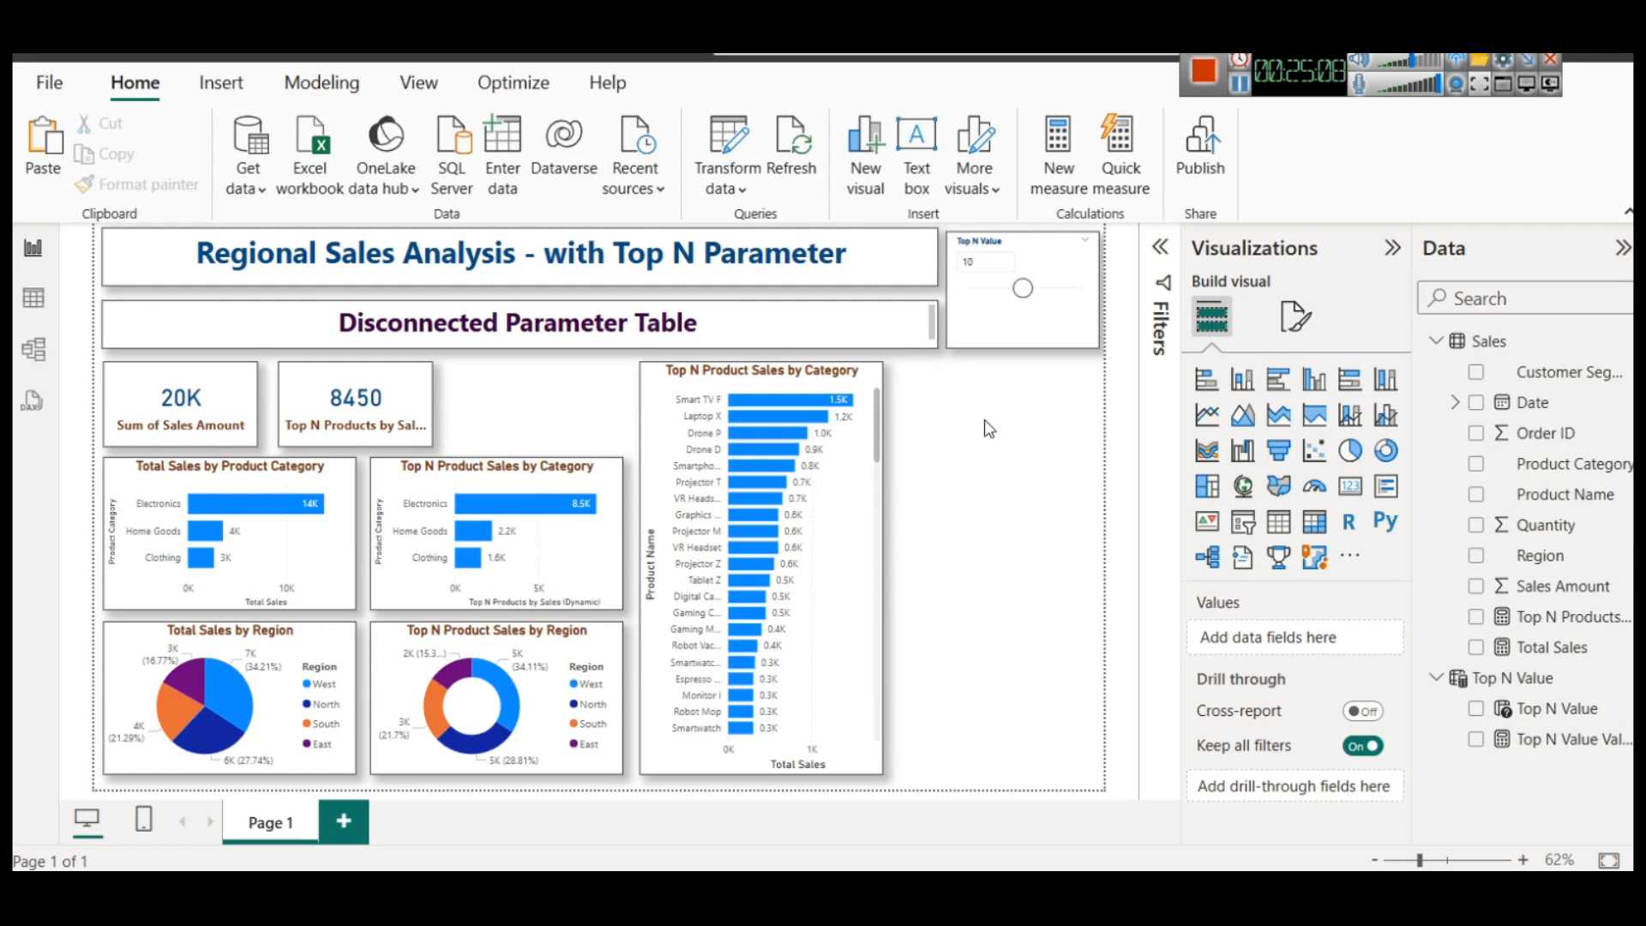
Switch to the table view and examine the Product Name values in the Sales table's column filter
click(34, 298)
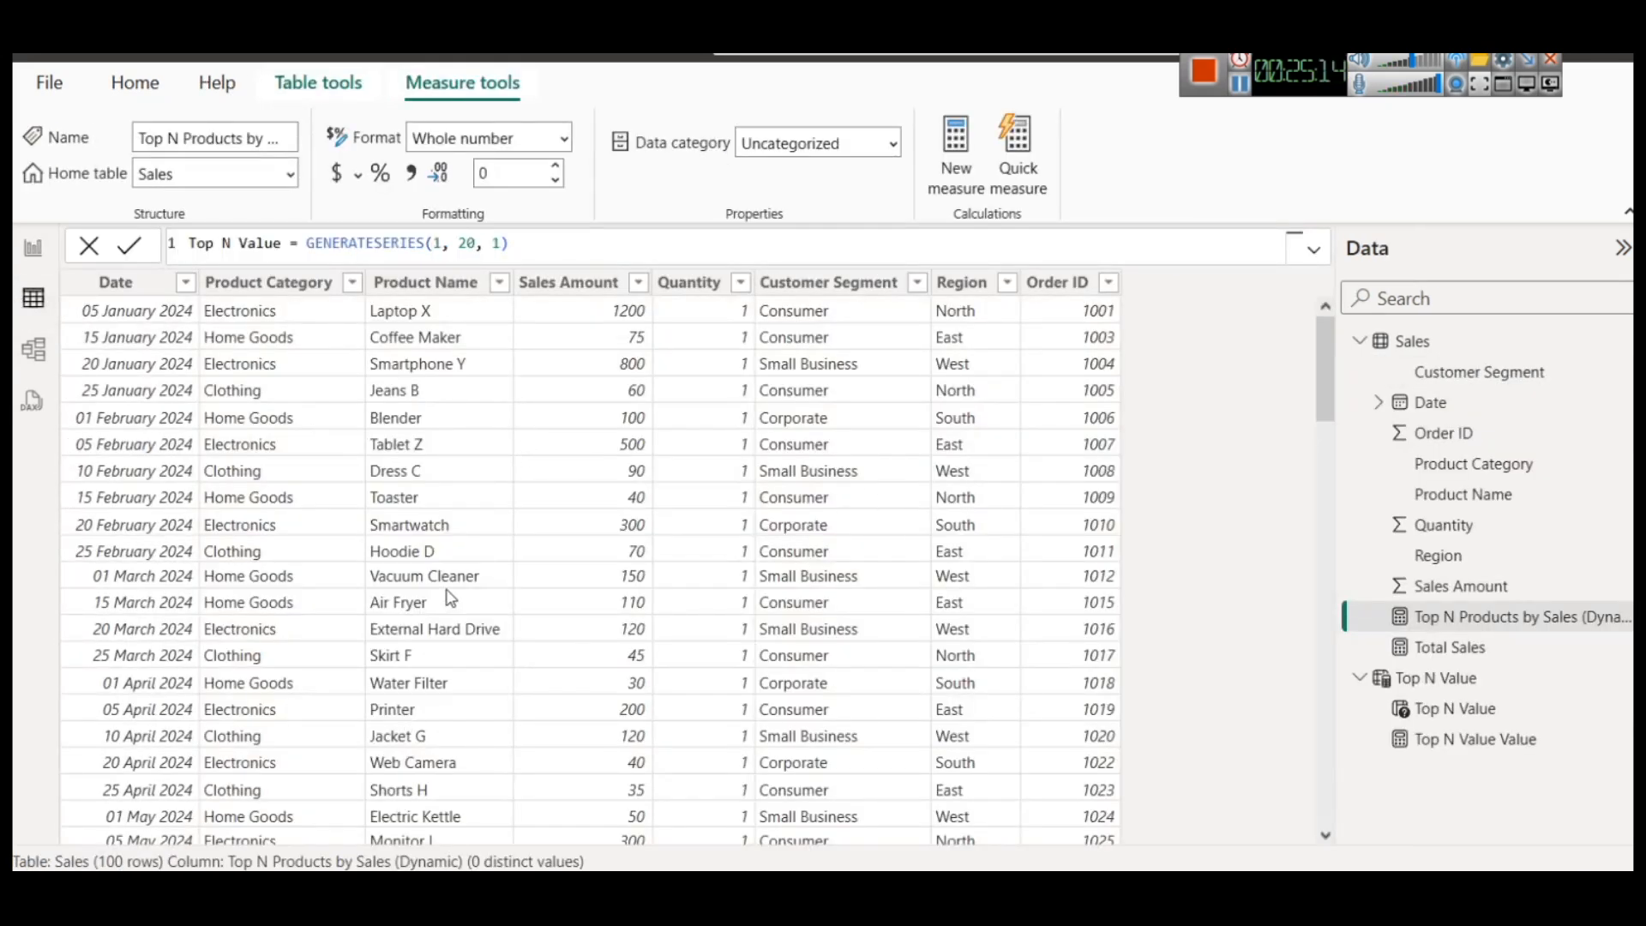
click(499, 283)
scroll(817, 678, down, 15)
scroll(817, 677, up, 15)
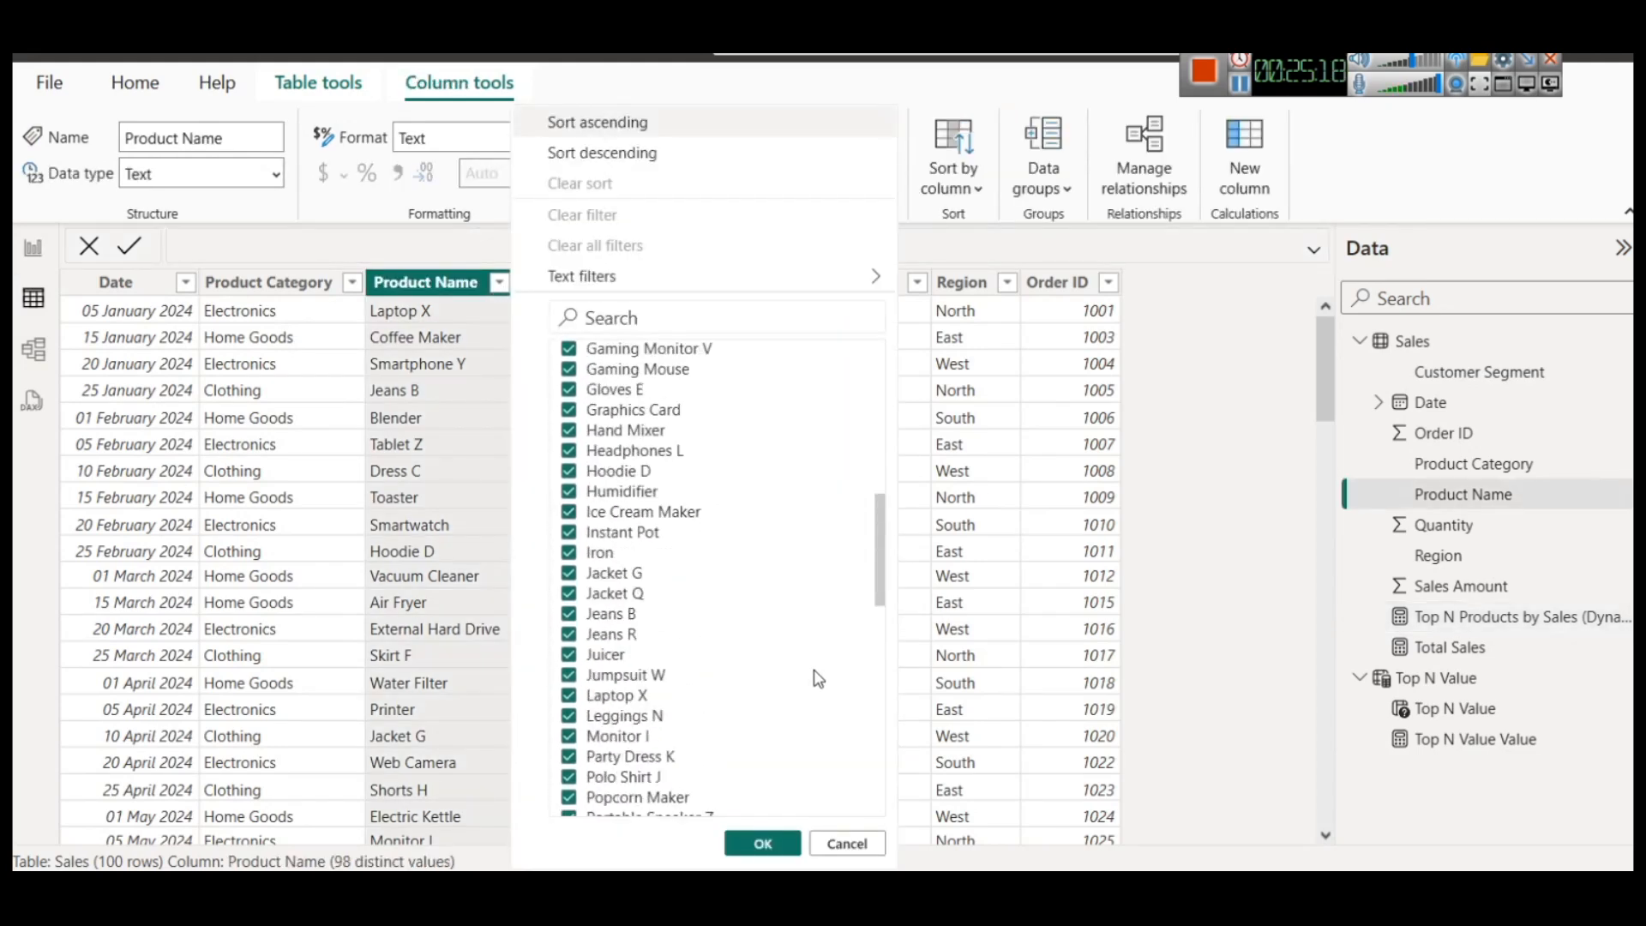
click(847, 845)
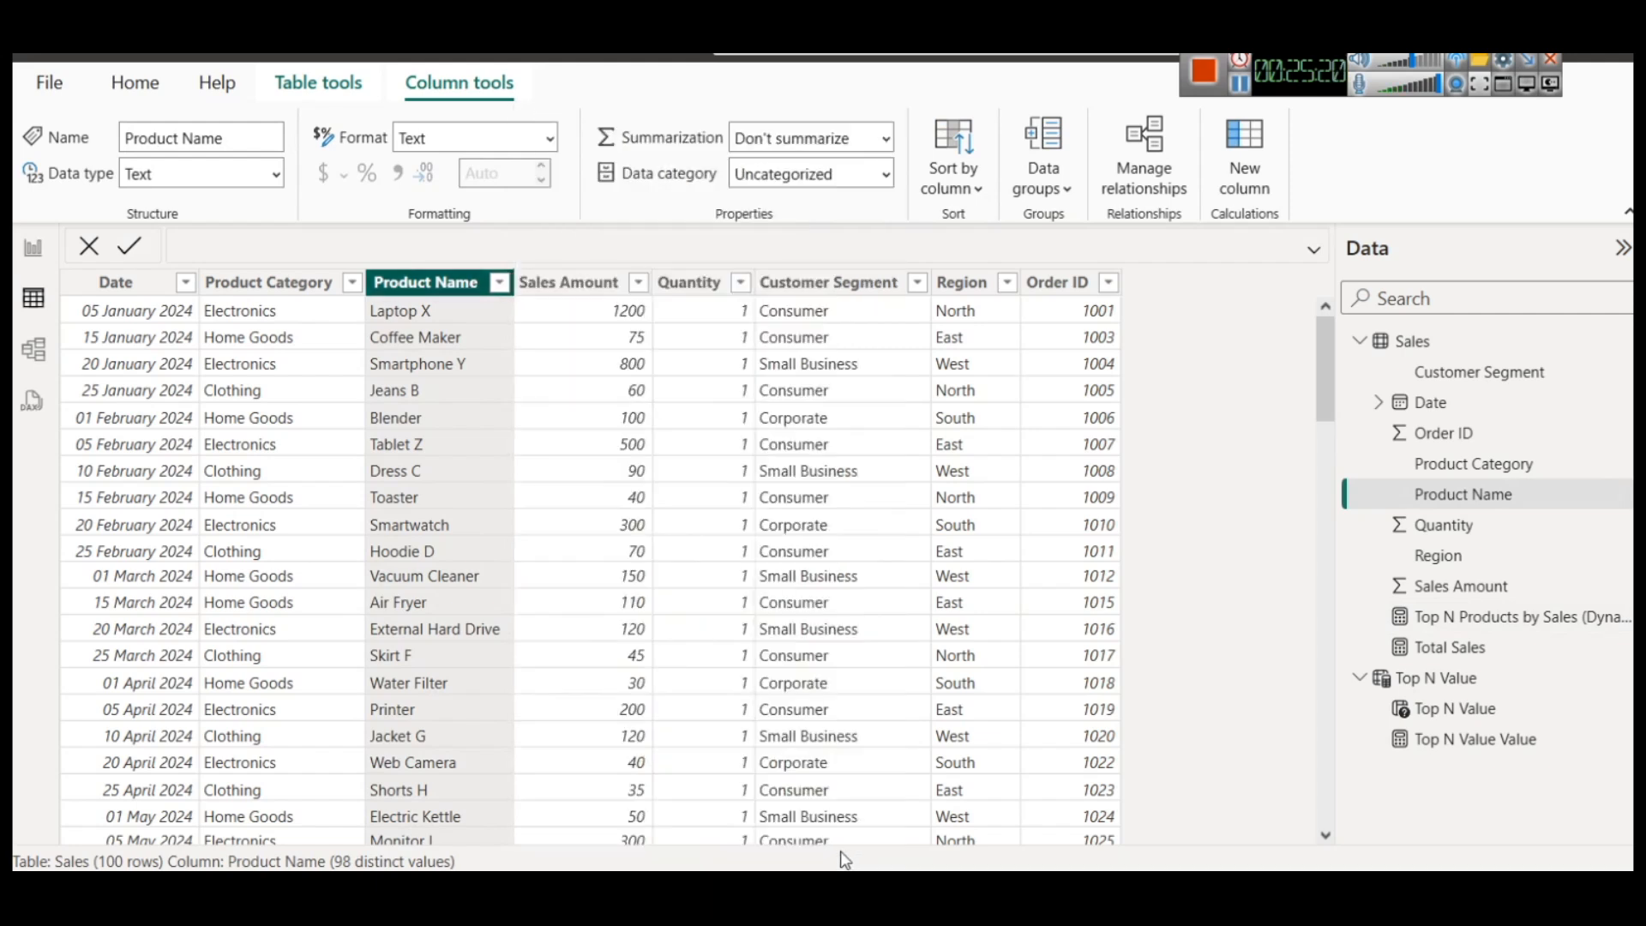
Examine the Region and Customer Segment filter values in the Sales table, and return to the report view
click(1008, 284)
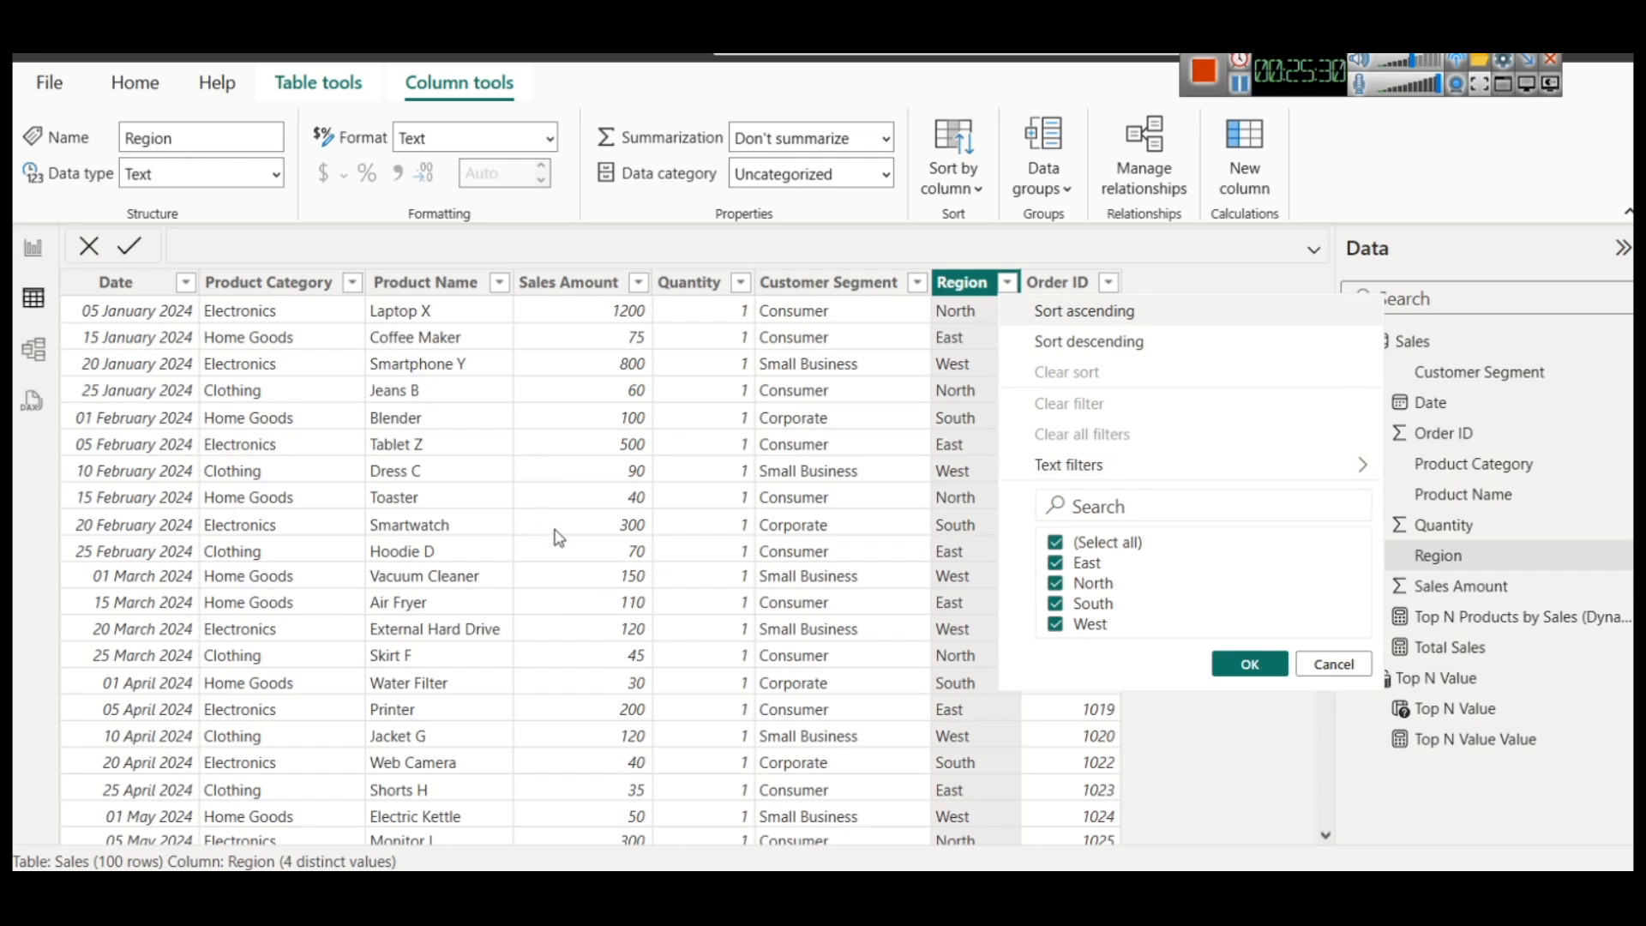
click(917, 283)
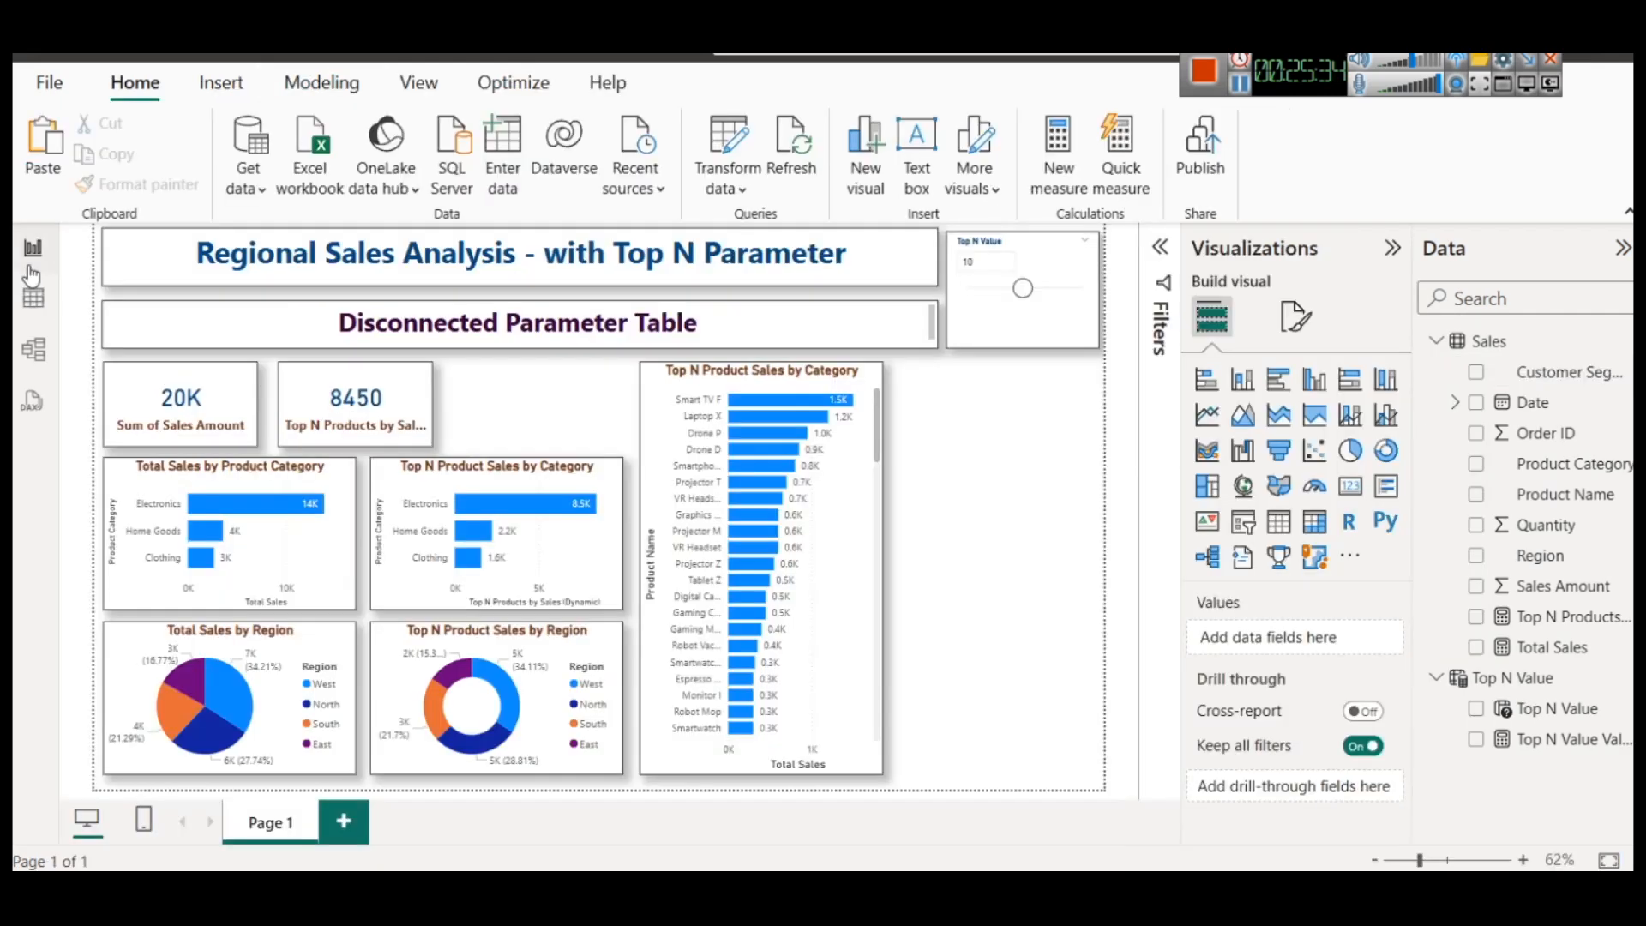
click(30, 254)
Examine the ALL function and its Sales[Product Name] argument in the Top N Products by Sales (Dynamic) measure, and close the formula
click(1562, 618)
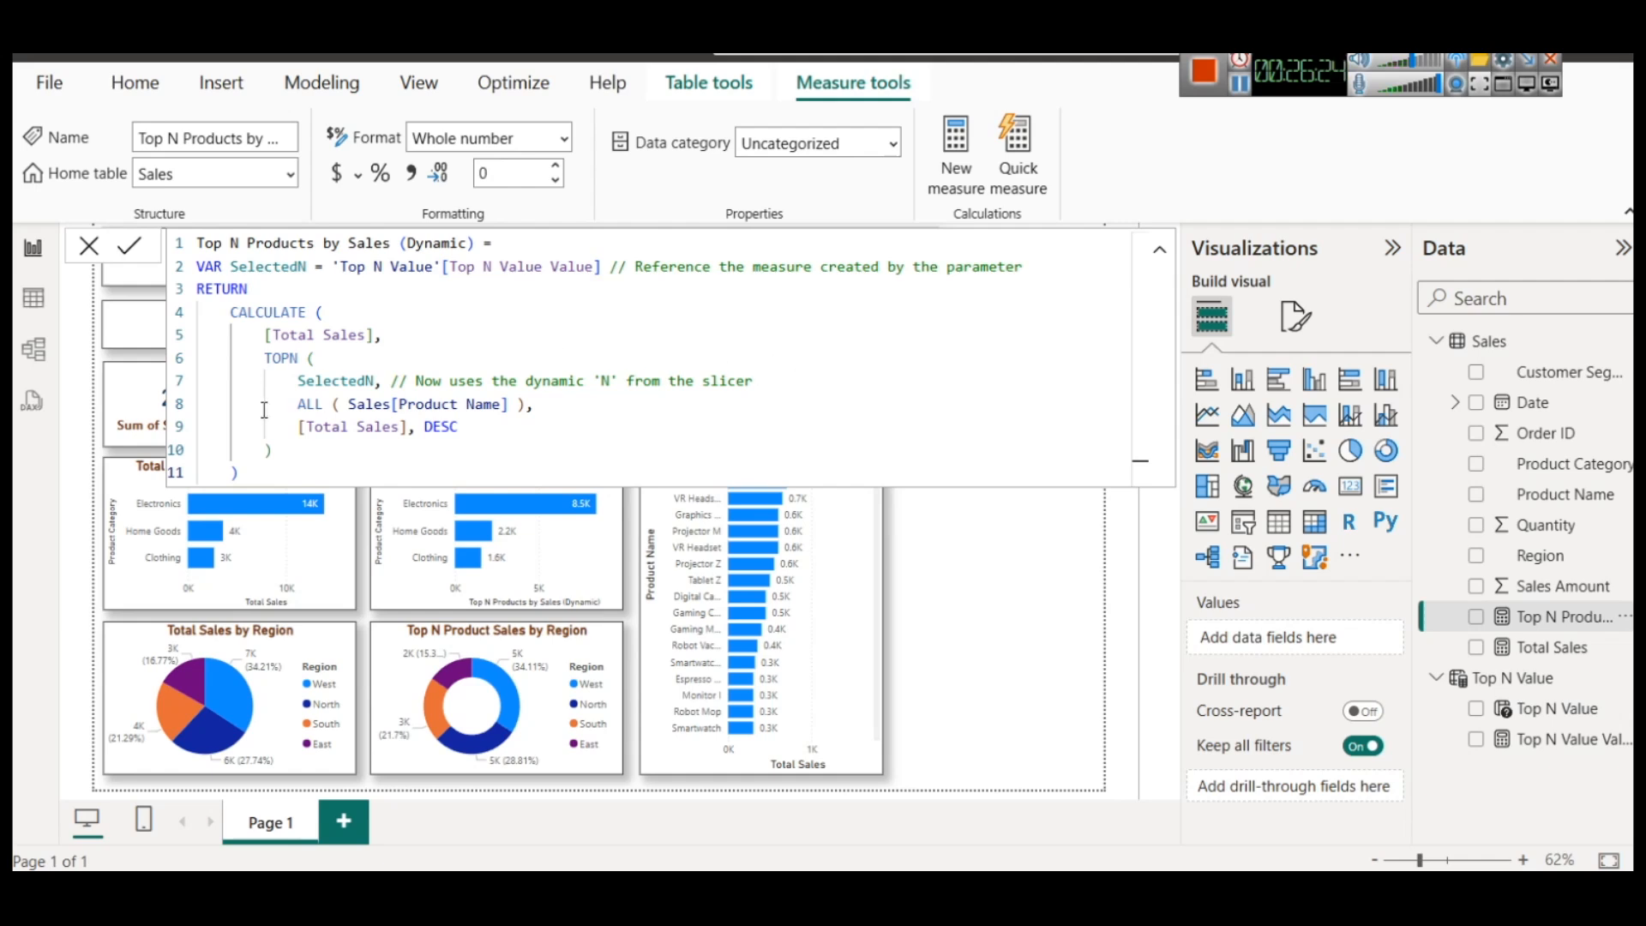
drag(398, 404, 499, 403)
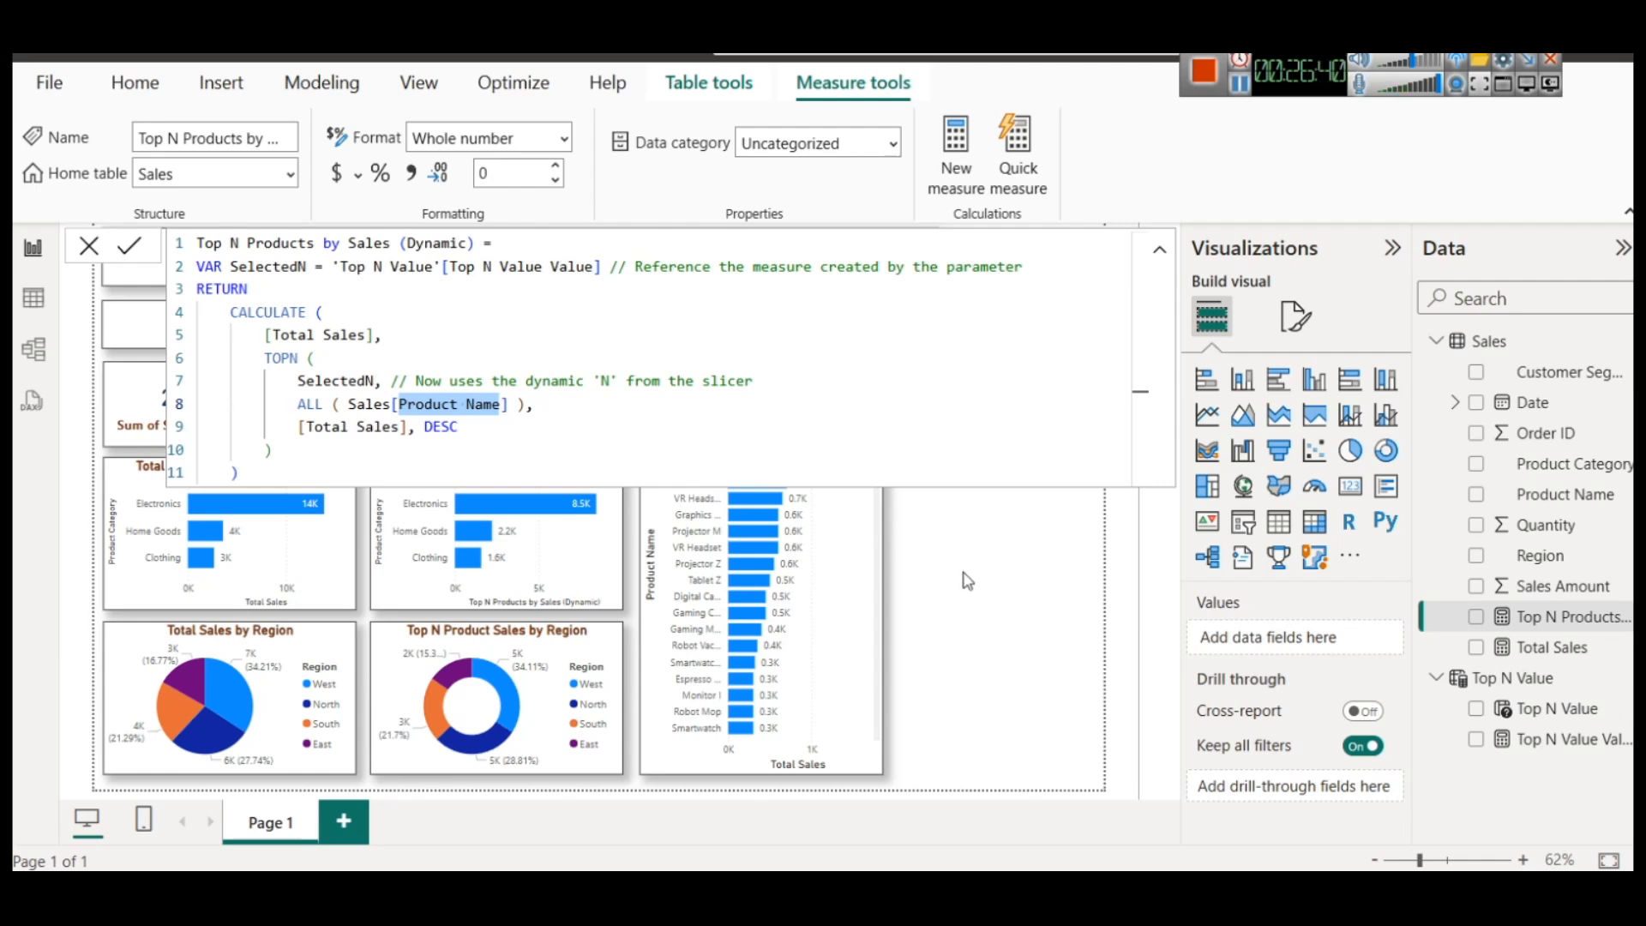
click(351, 405)
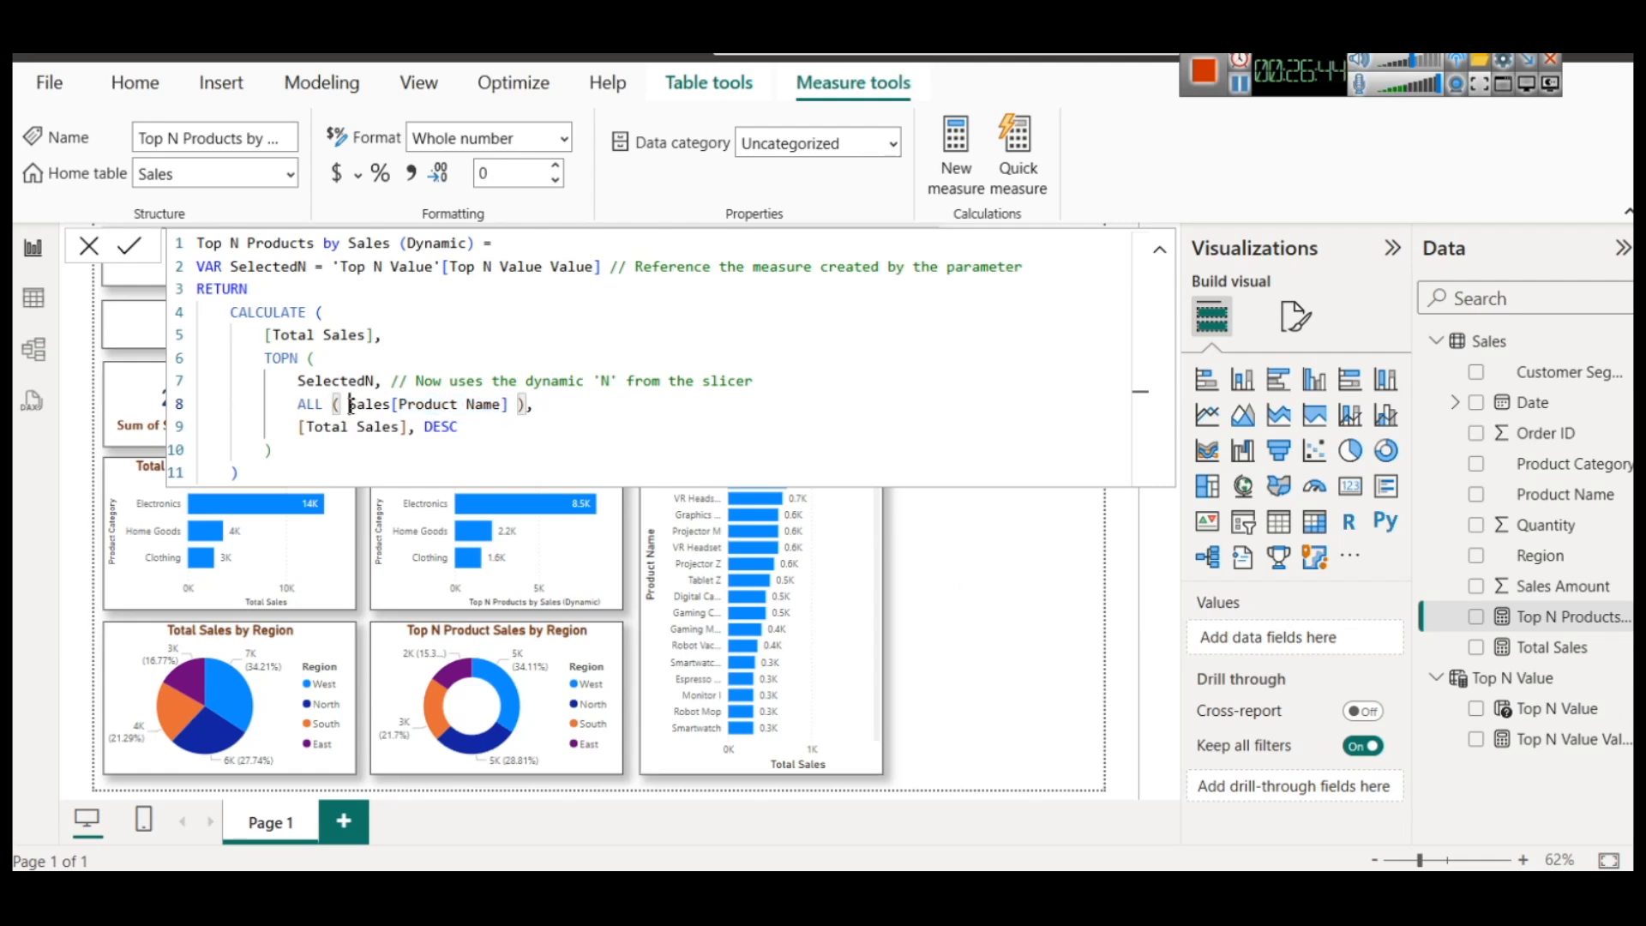
key(BackSpace)
key(BackSpace)
text(()
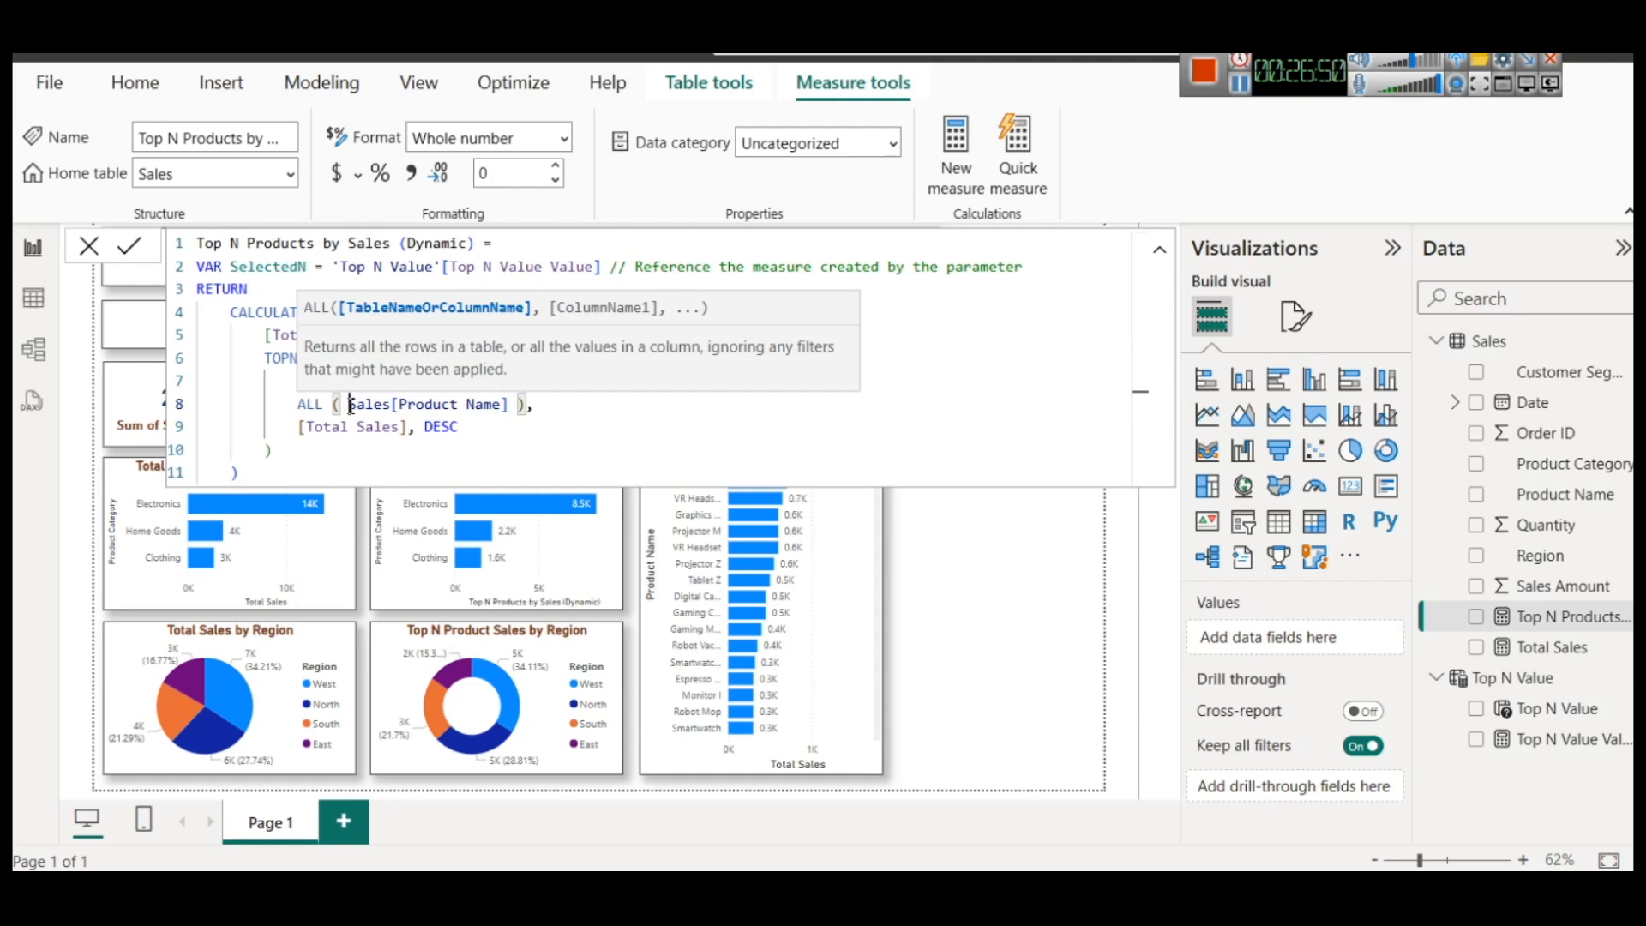
click(974, 577)
Duplicate the product-name bar chart and narrow the copy so that it sits beside the original
click(713, 378)
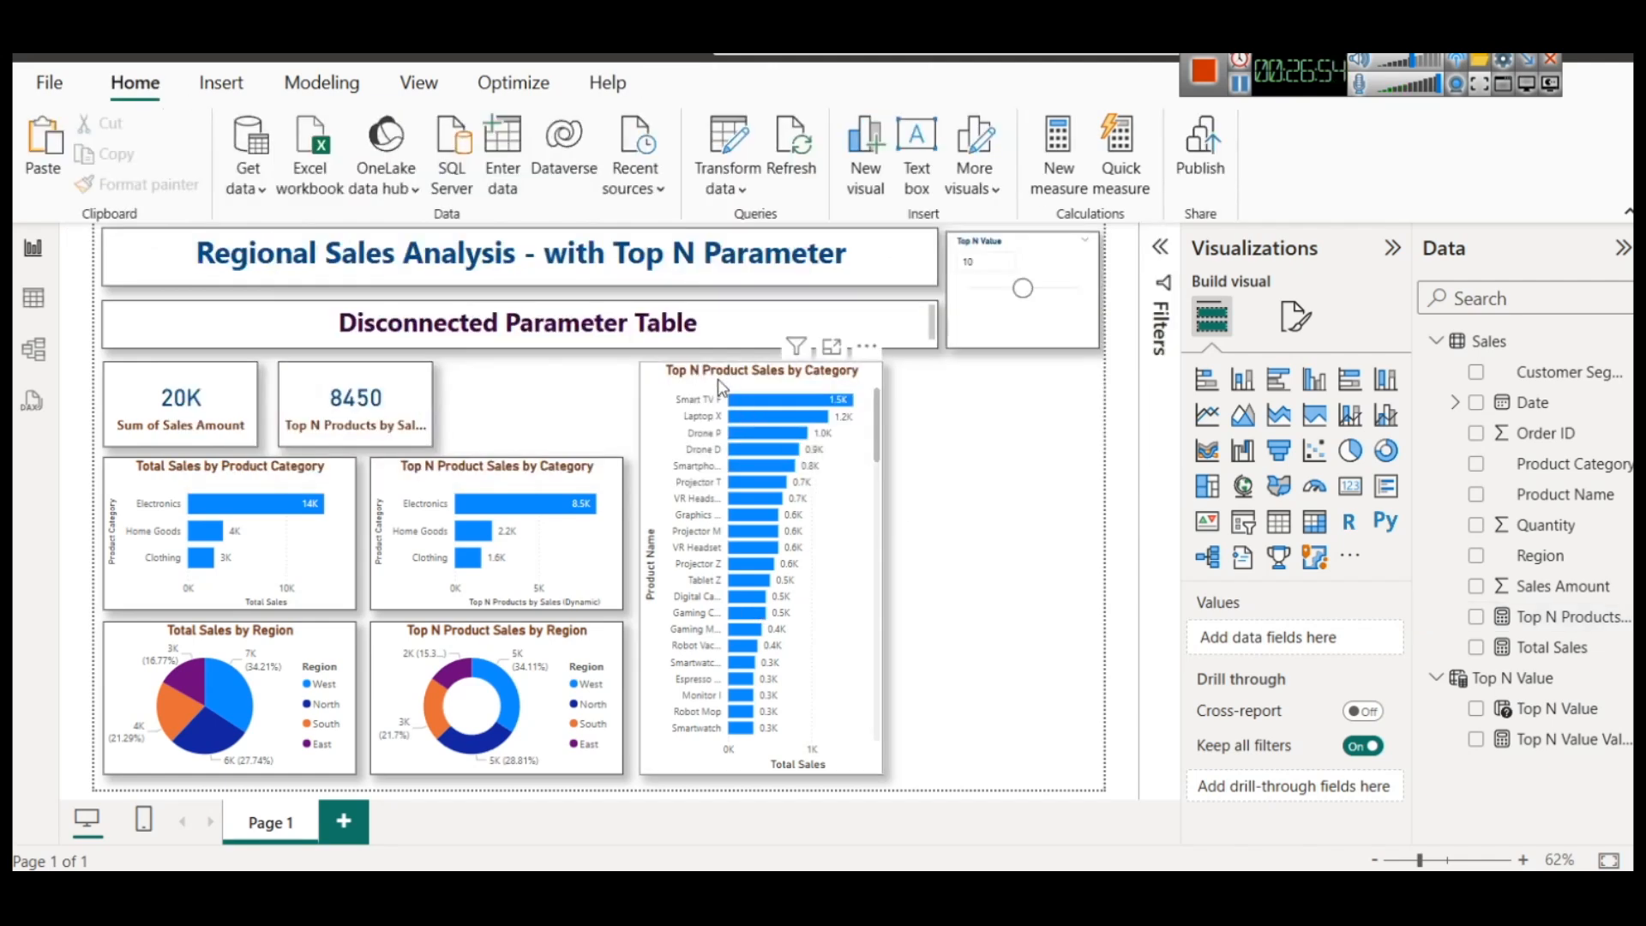
key(ctrl+c)
key(ctrl+v)
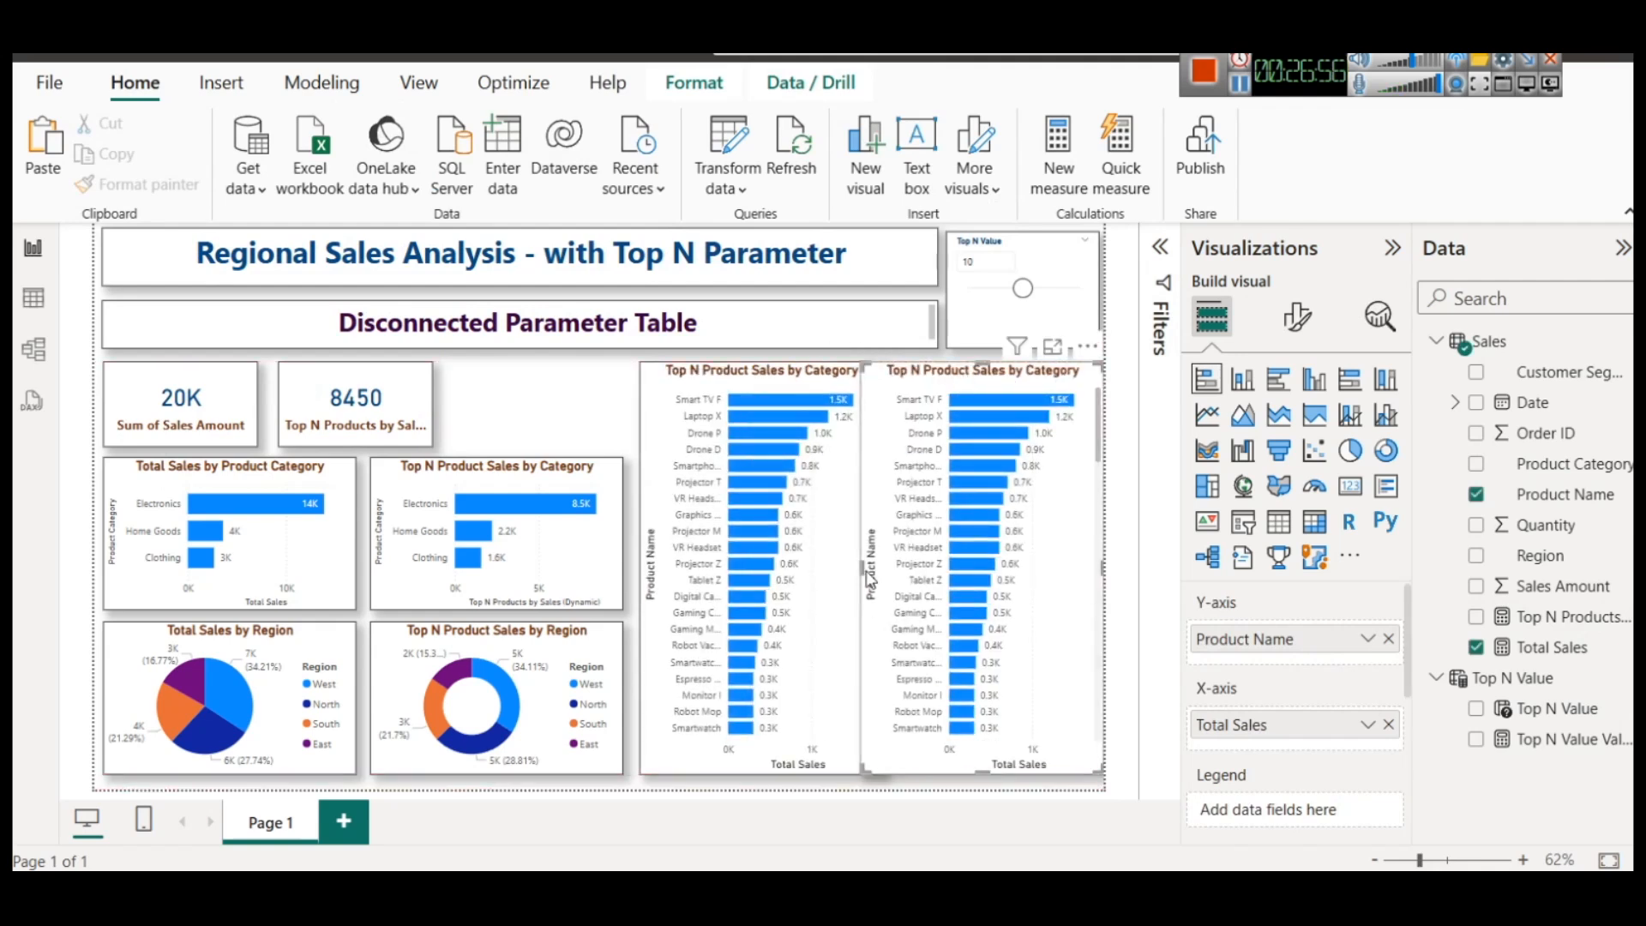
drag(860, 570, 894, 569)
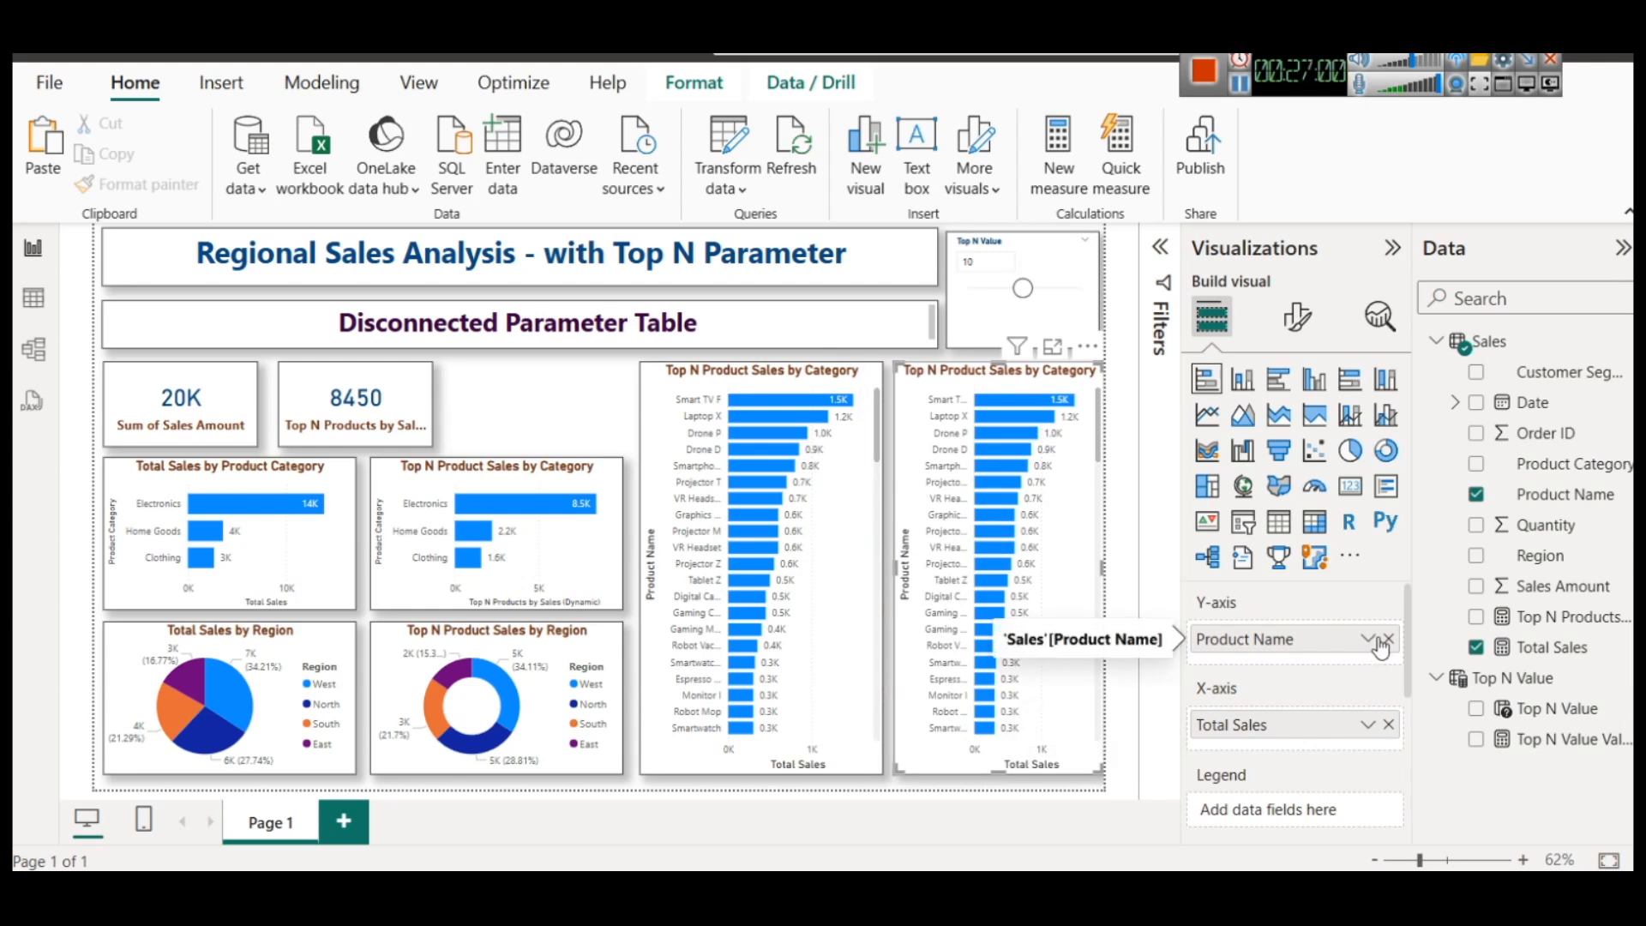
Replace Total Sales with Top N Products by Sales (Dynamic) in the copied product chart and test Top N values 9 and 12
click(1389, 725)
drag(1556, 616, 1359, 713)
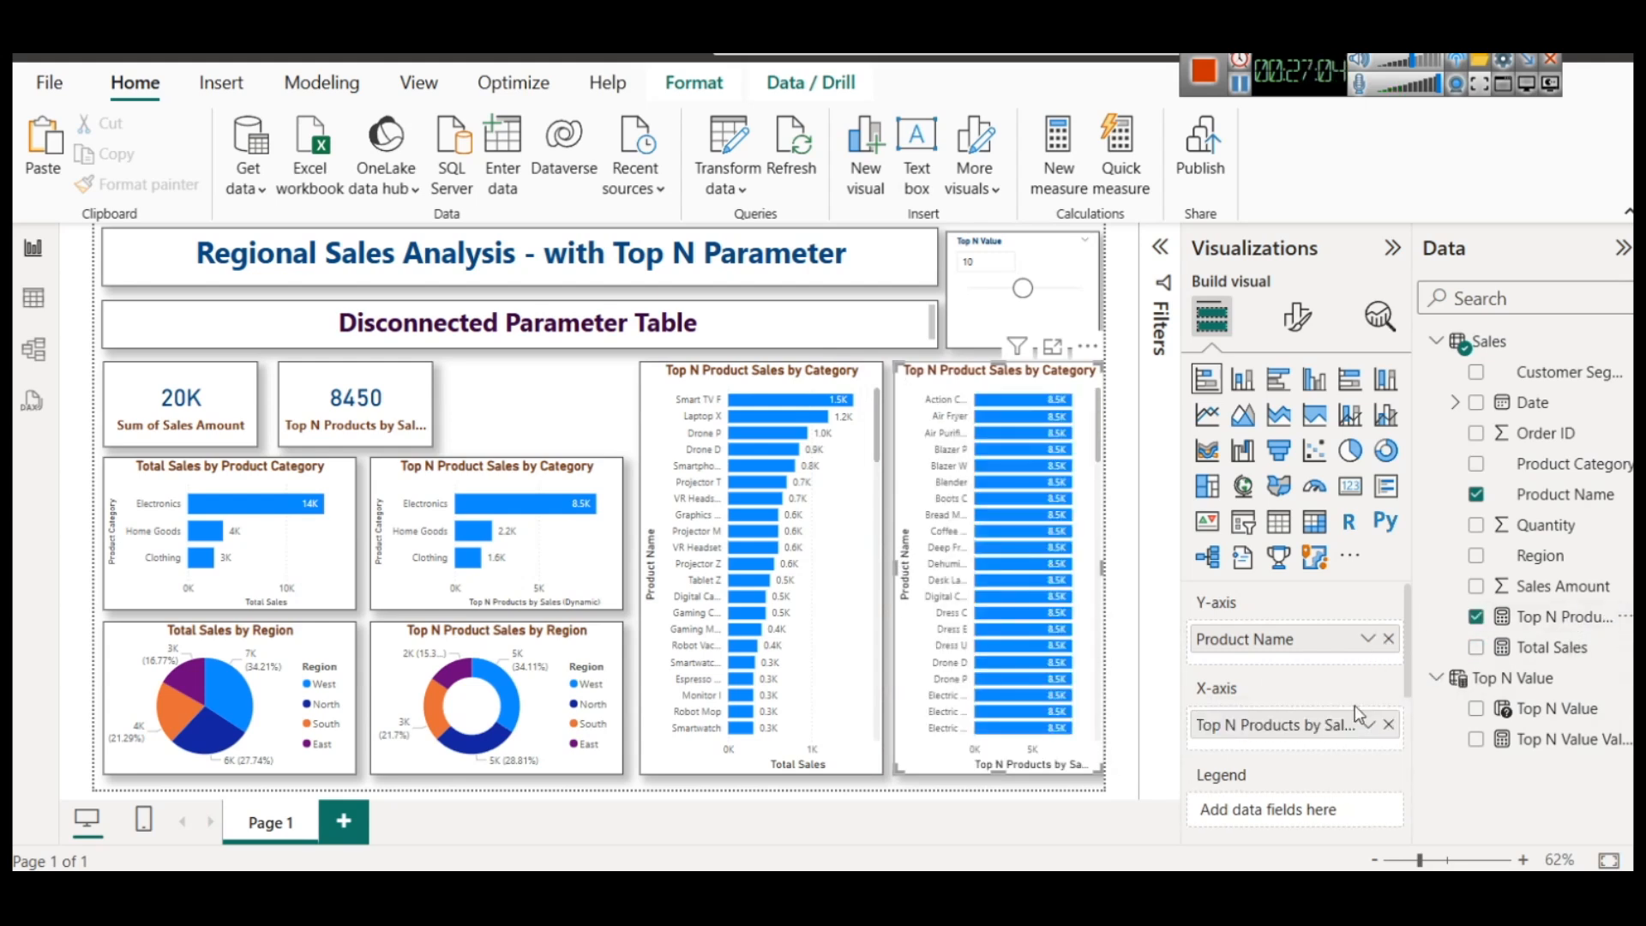
scroll(1036, 494, down, 10)
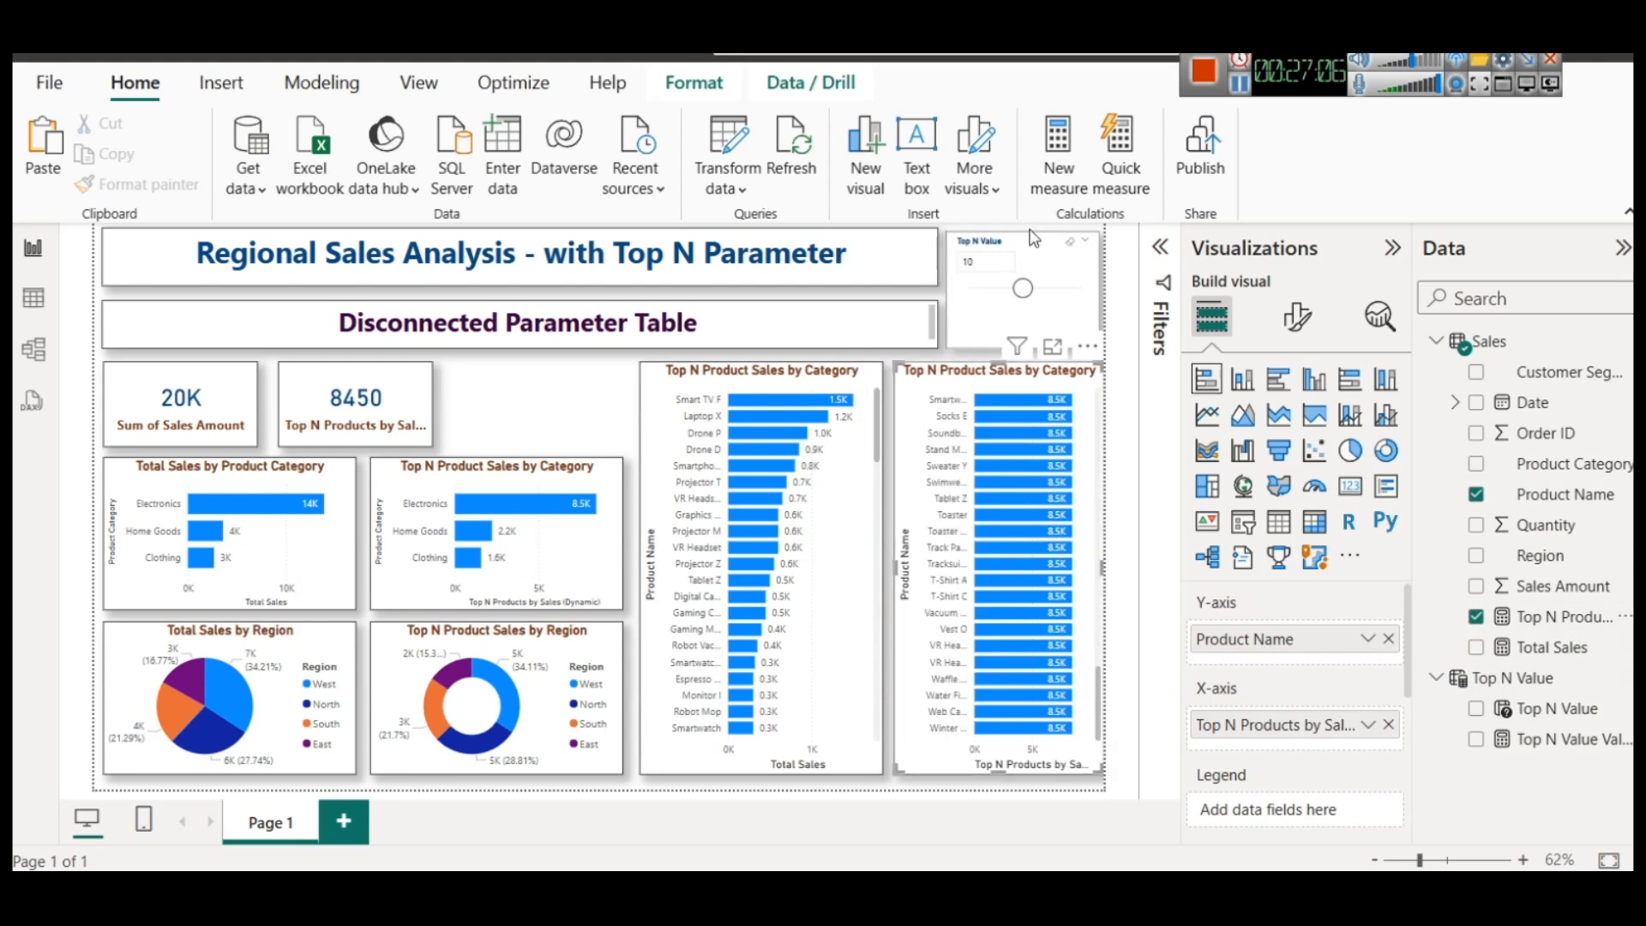
mouse_move(1023, 288)
mouse_down()
mouse_move(986, 302)
mouse_move(1027, 300)
mouse_move(1014, 306)
mouse_up()
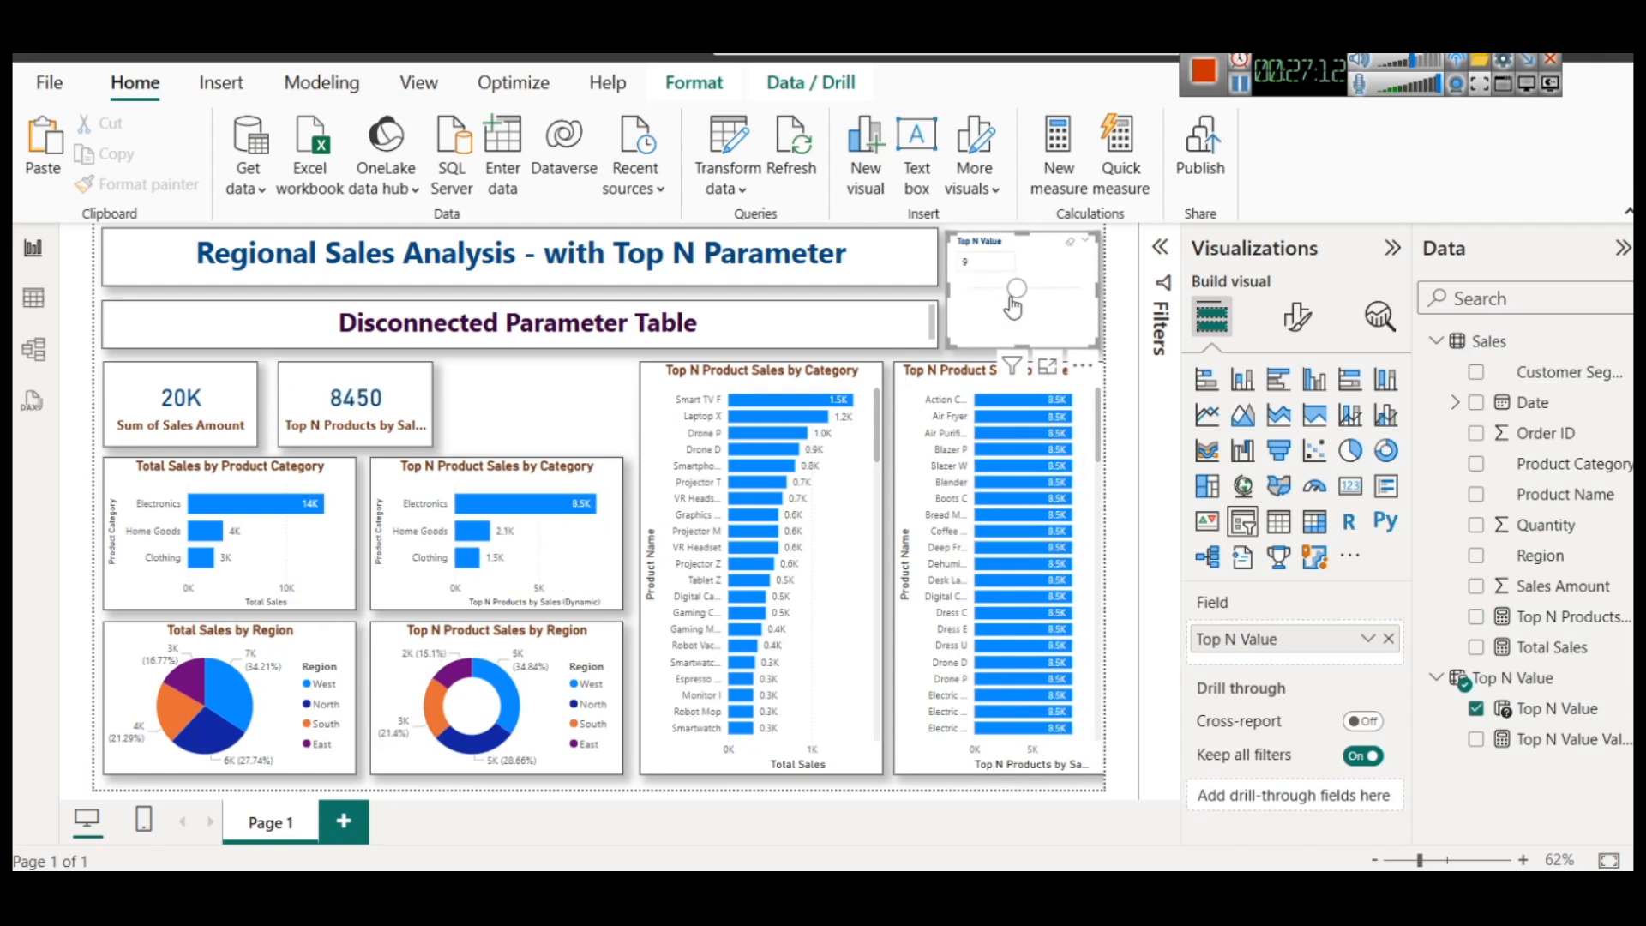
drag(1017, 296, 1043, 311)
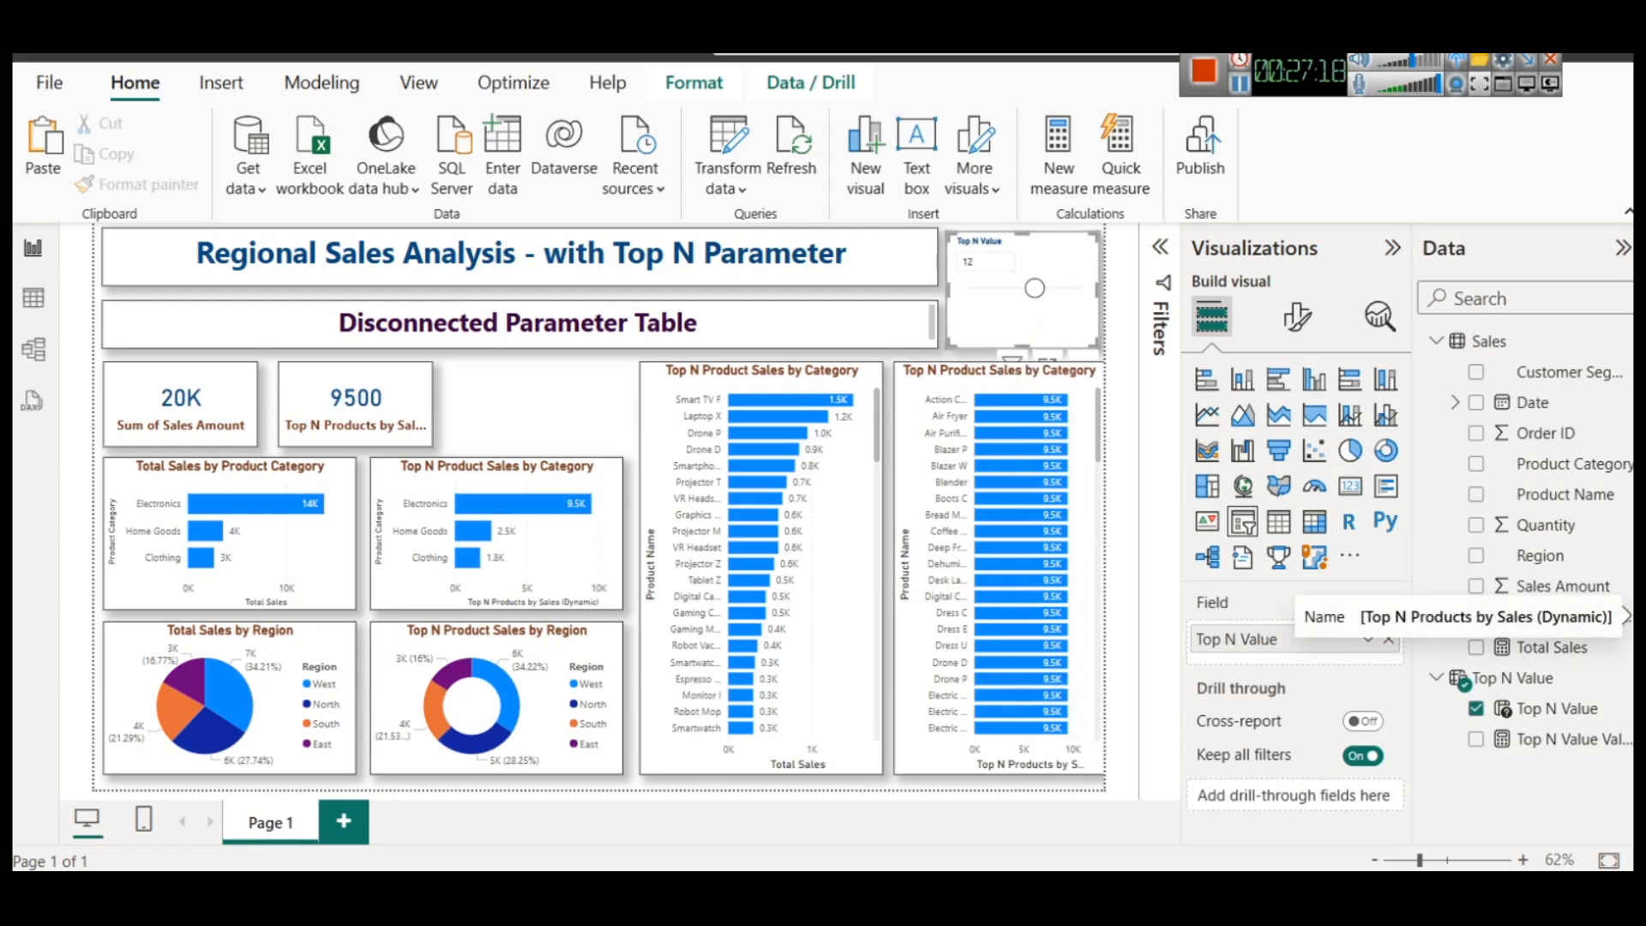
Create a measure from the Top N Products by Sales (Dynamic) formula and name it Top N Regions by Sales (Dynamic)
click(1550, 619)
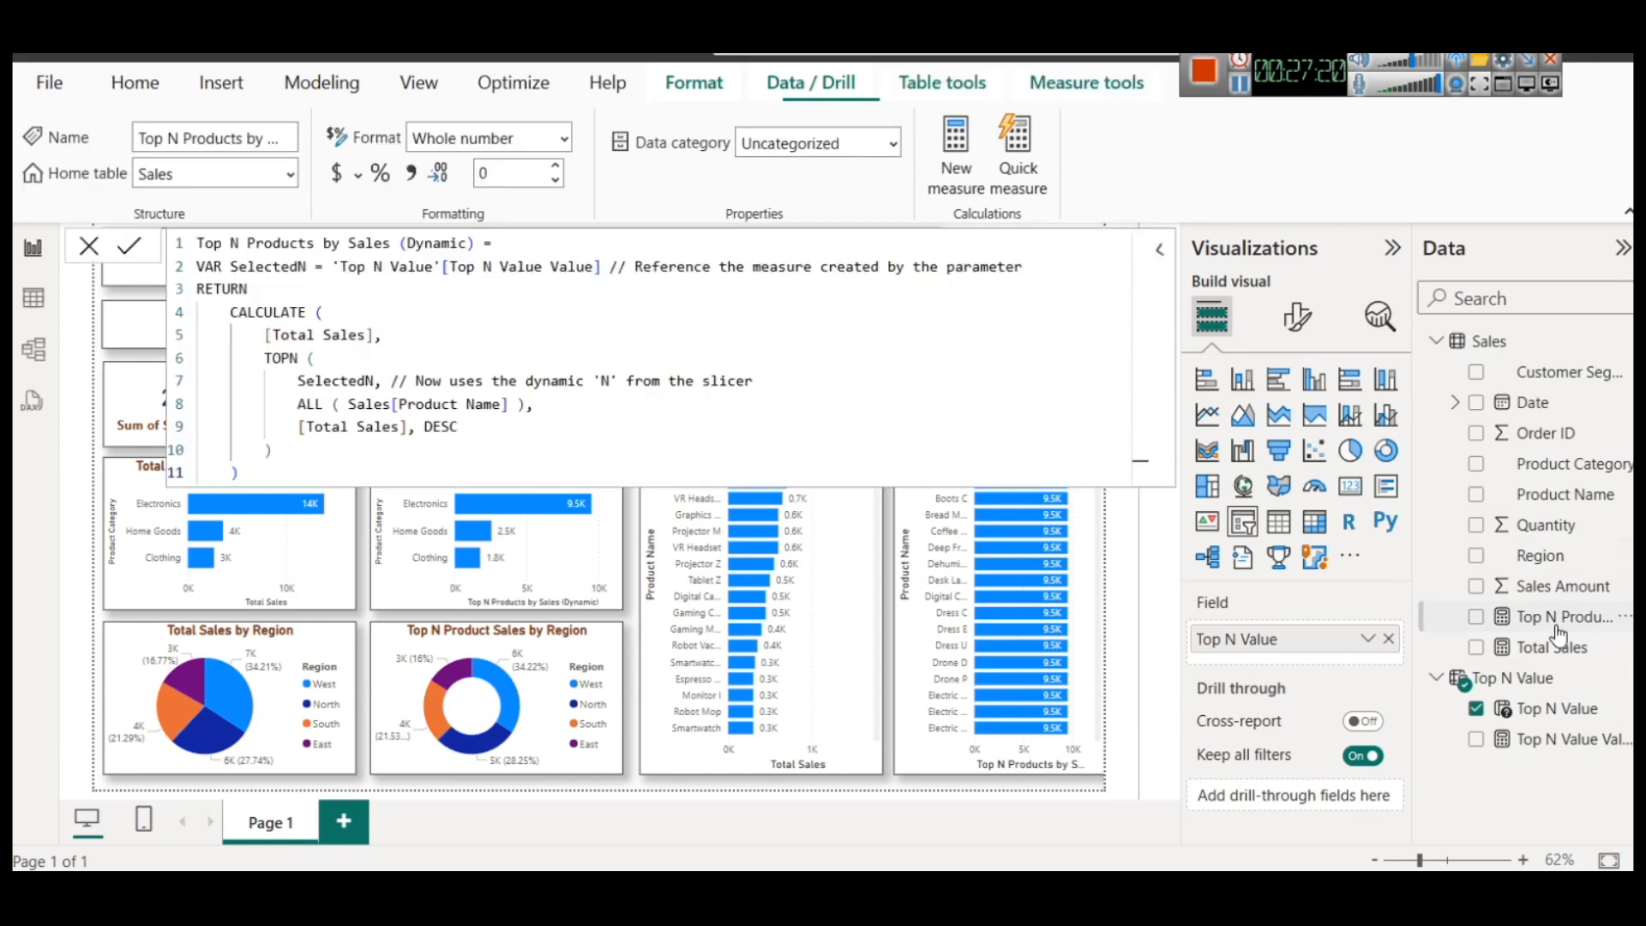
key(ctrl+a)
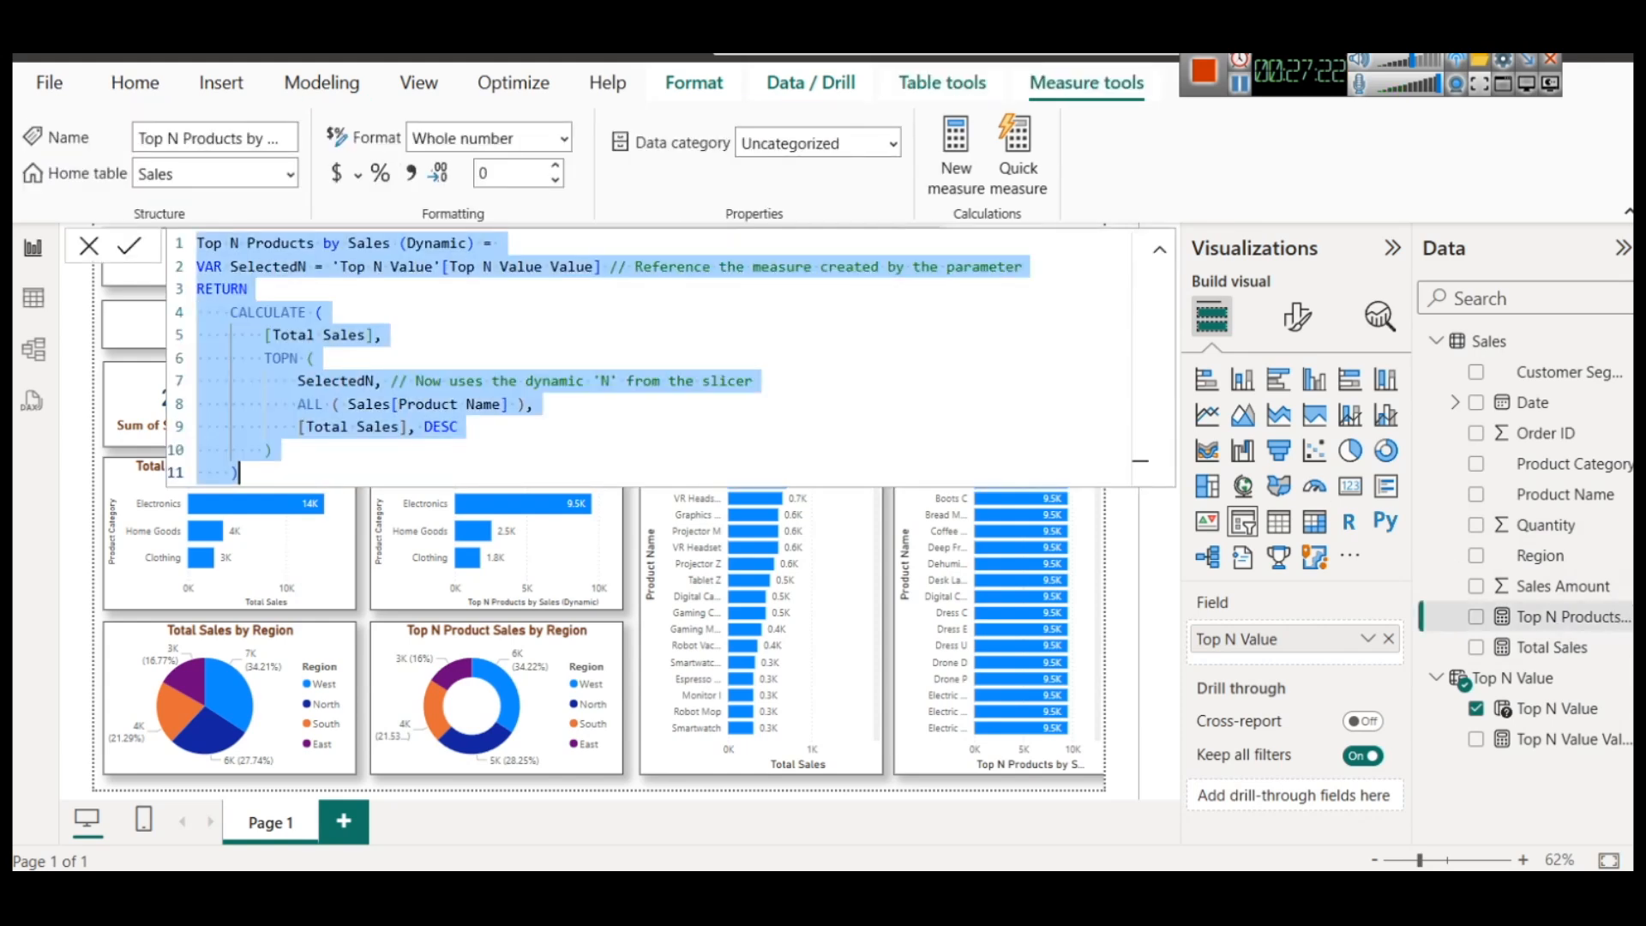
click(322, 82)
click(143, 182)
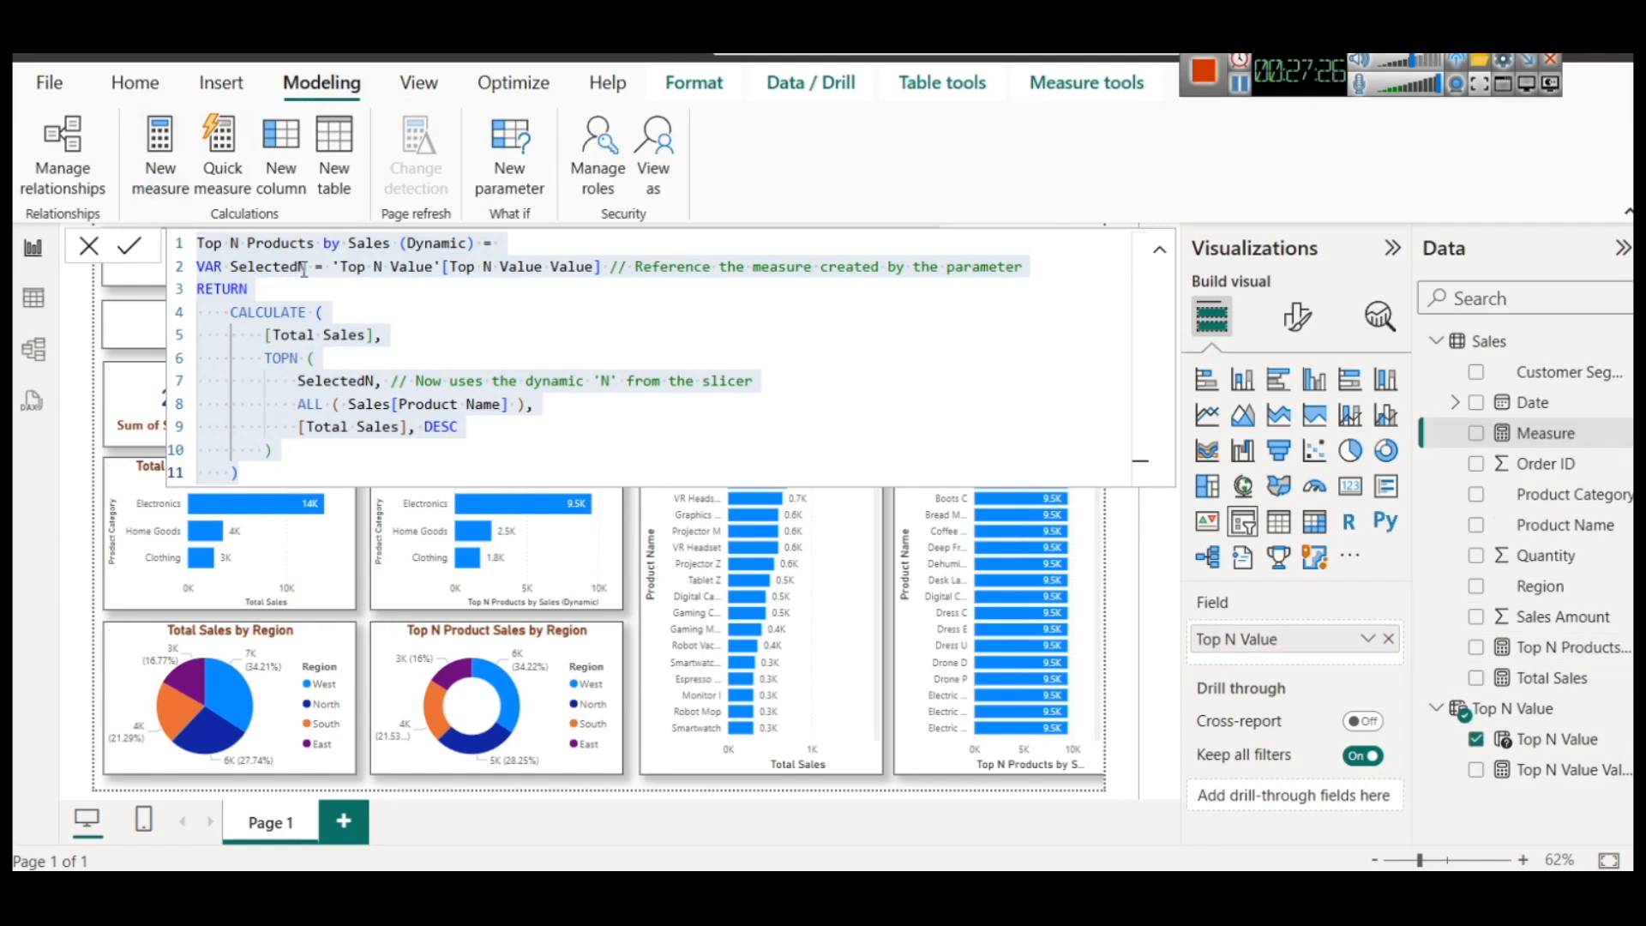
key(ctrl+v)
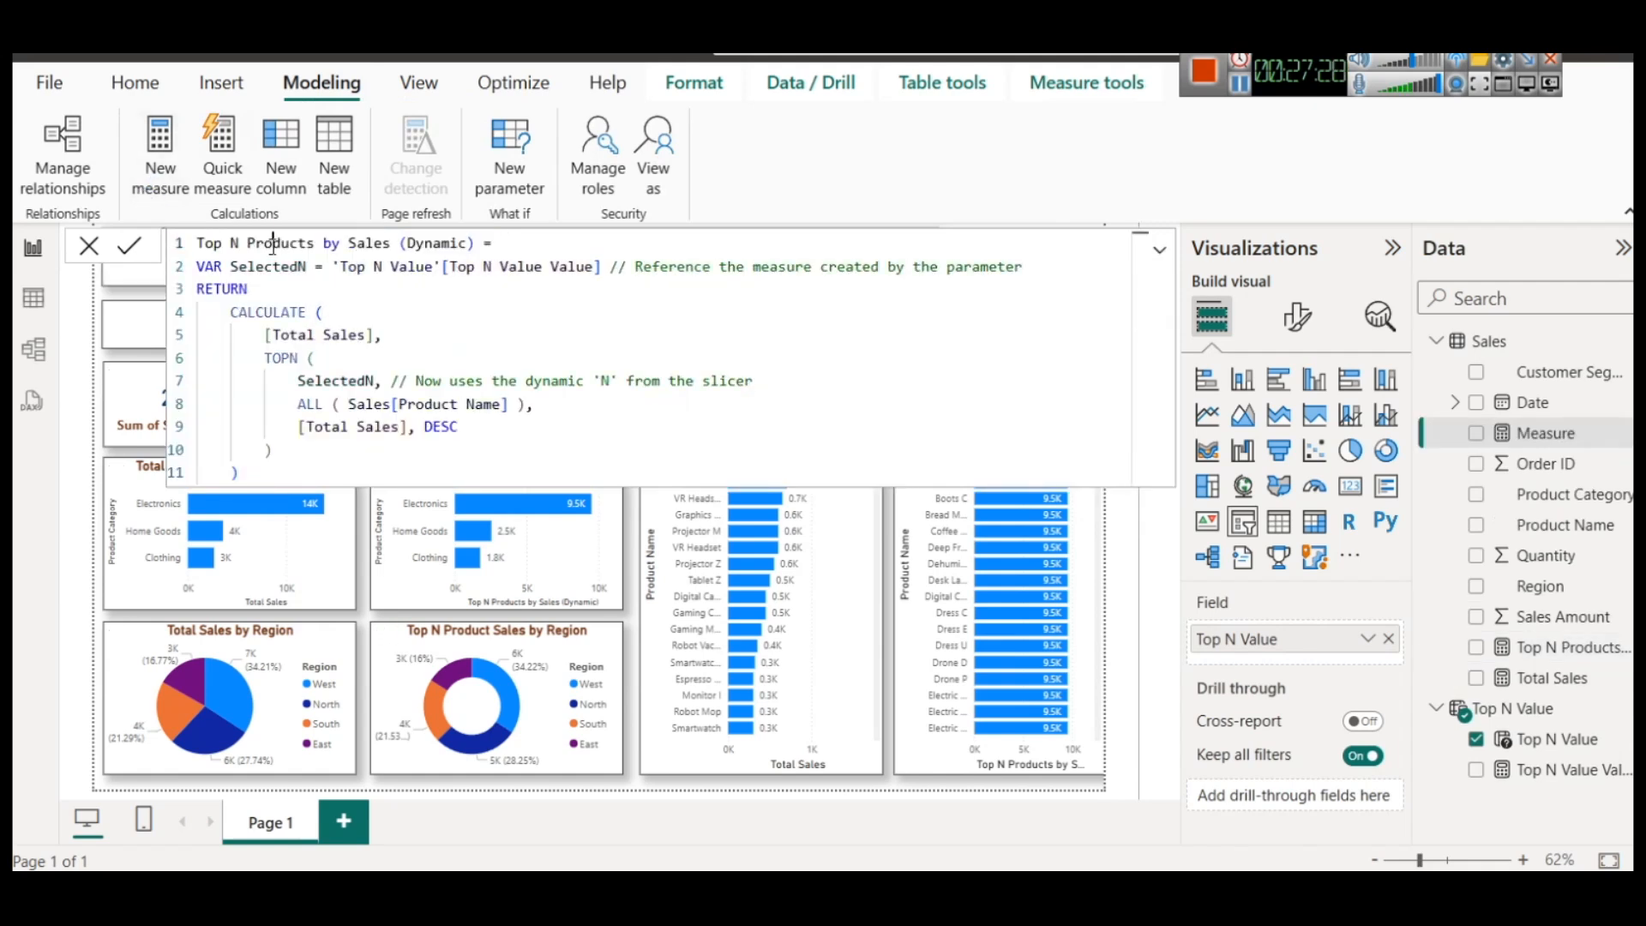
double_click(273, 244)
text(Regions)
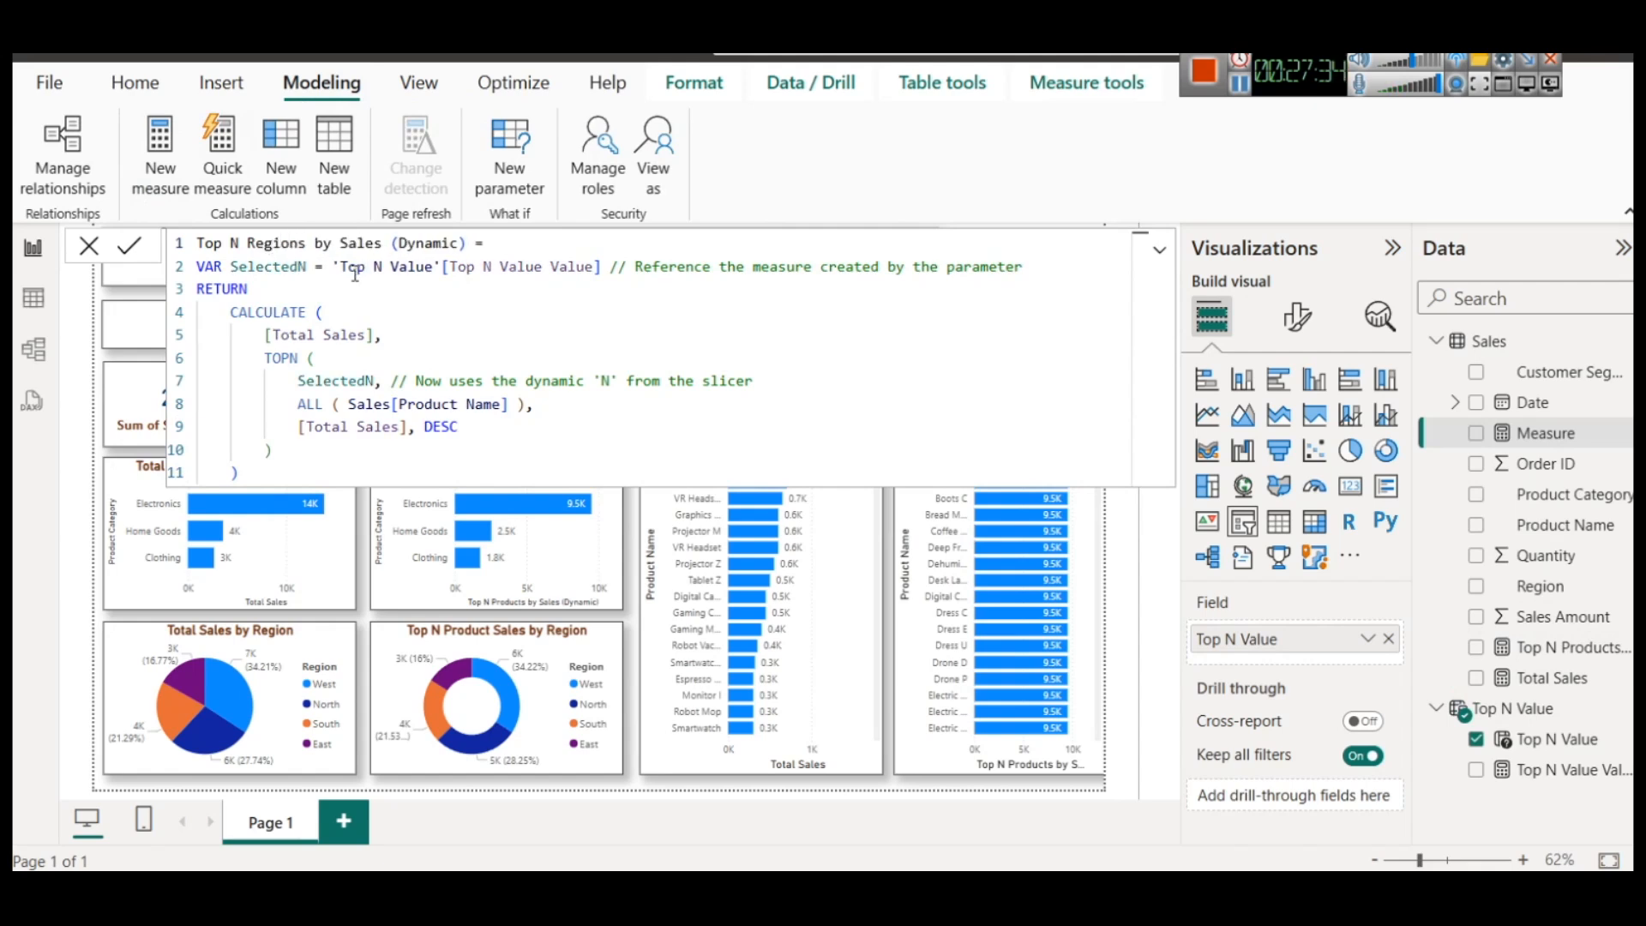
Change the ALL argument in the new regions measure to Sales[Region] and commit the formula
double_click(431, 400)
key(shift+Right)
key(shift+Right)
key(shift+Right)
key(shift+Right)
key(shift+Right)
key(shift+Right)
text(Reg)
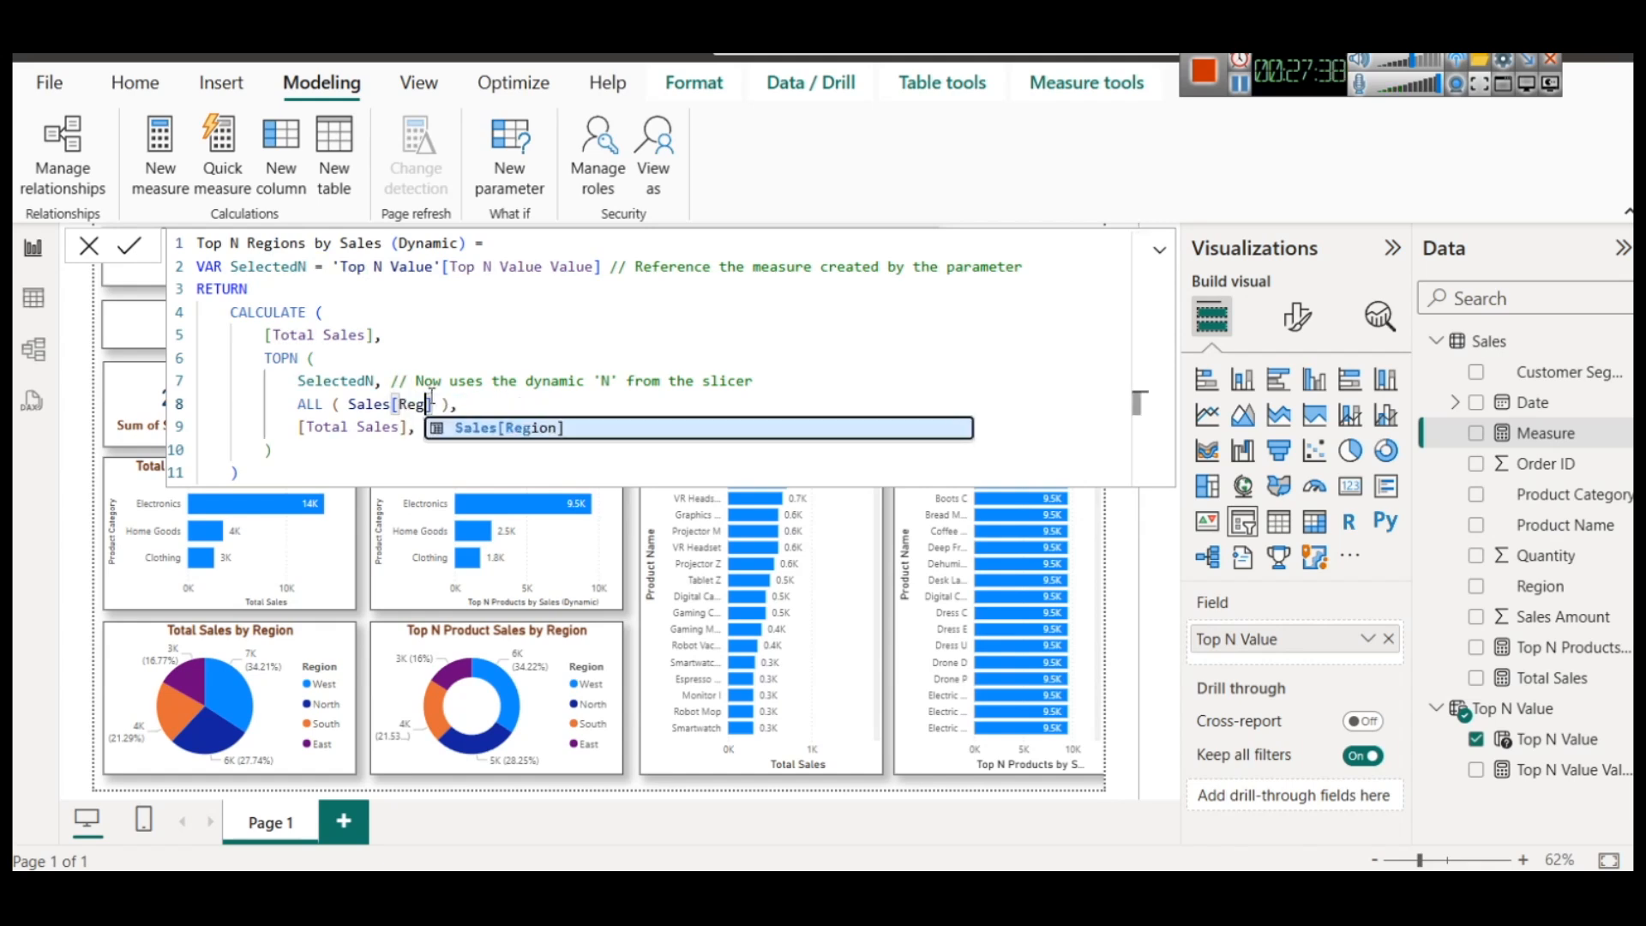
key(Tab)
click(125, 248)
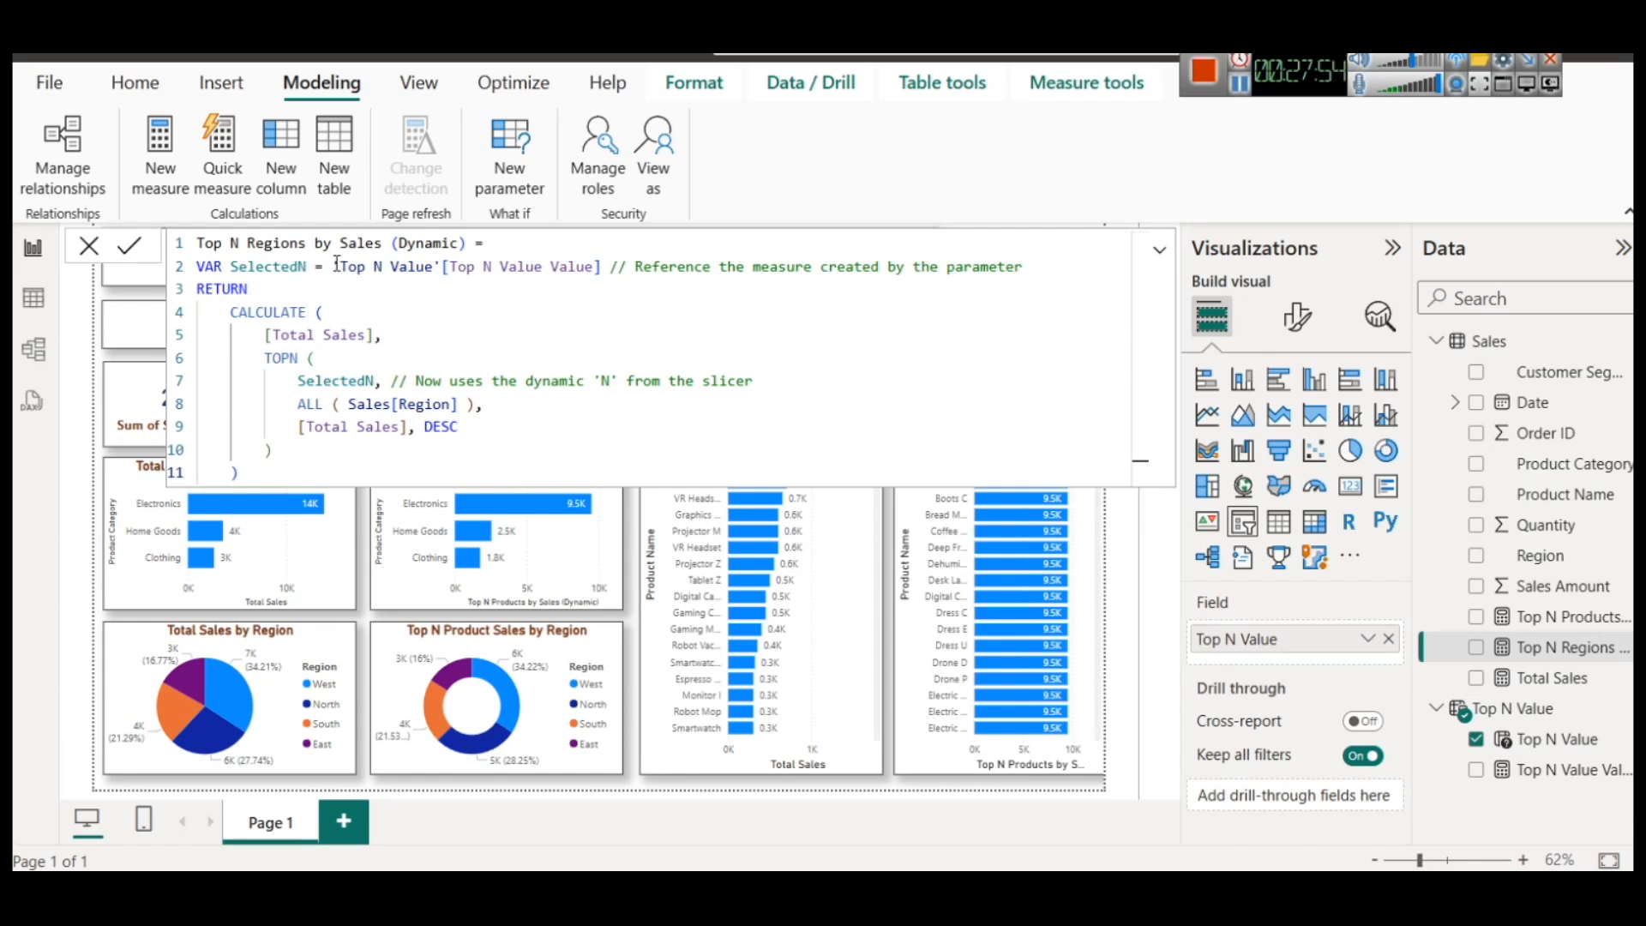
Set SelectedN to 2 in the regions measure, rename it Top 2 Regions by Sales (Dynamic), and commit the formula
drag(333, 266, 1026, 267)
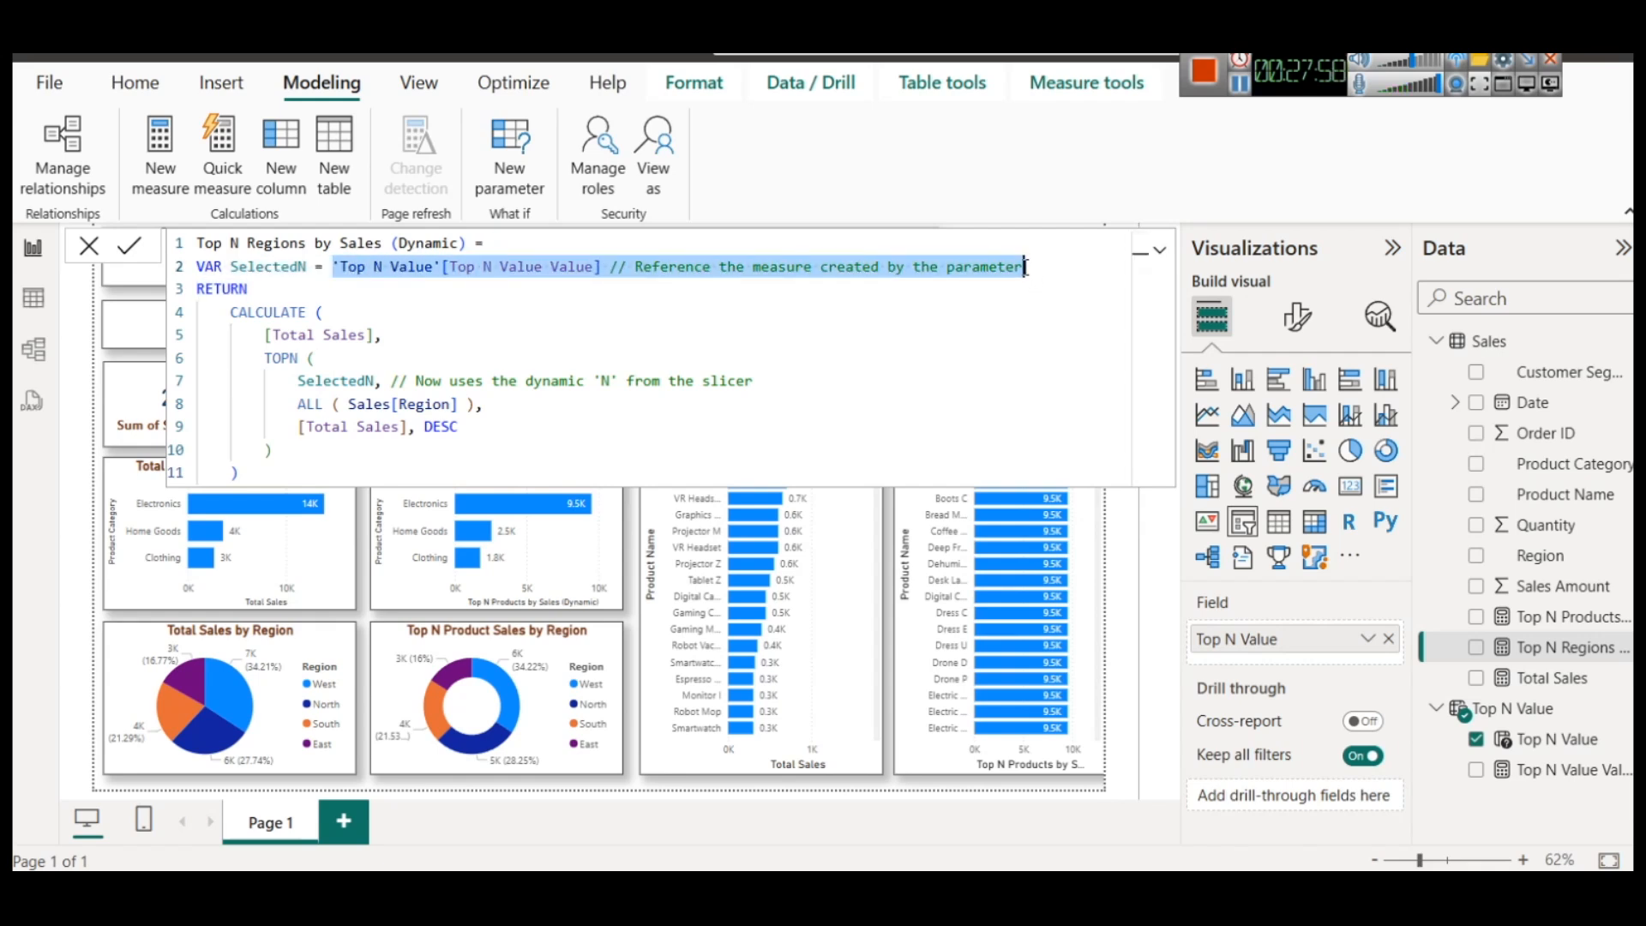
text(2)
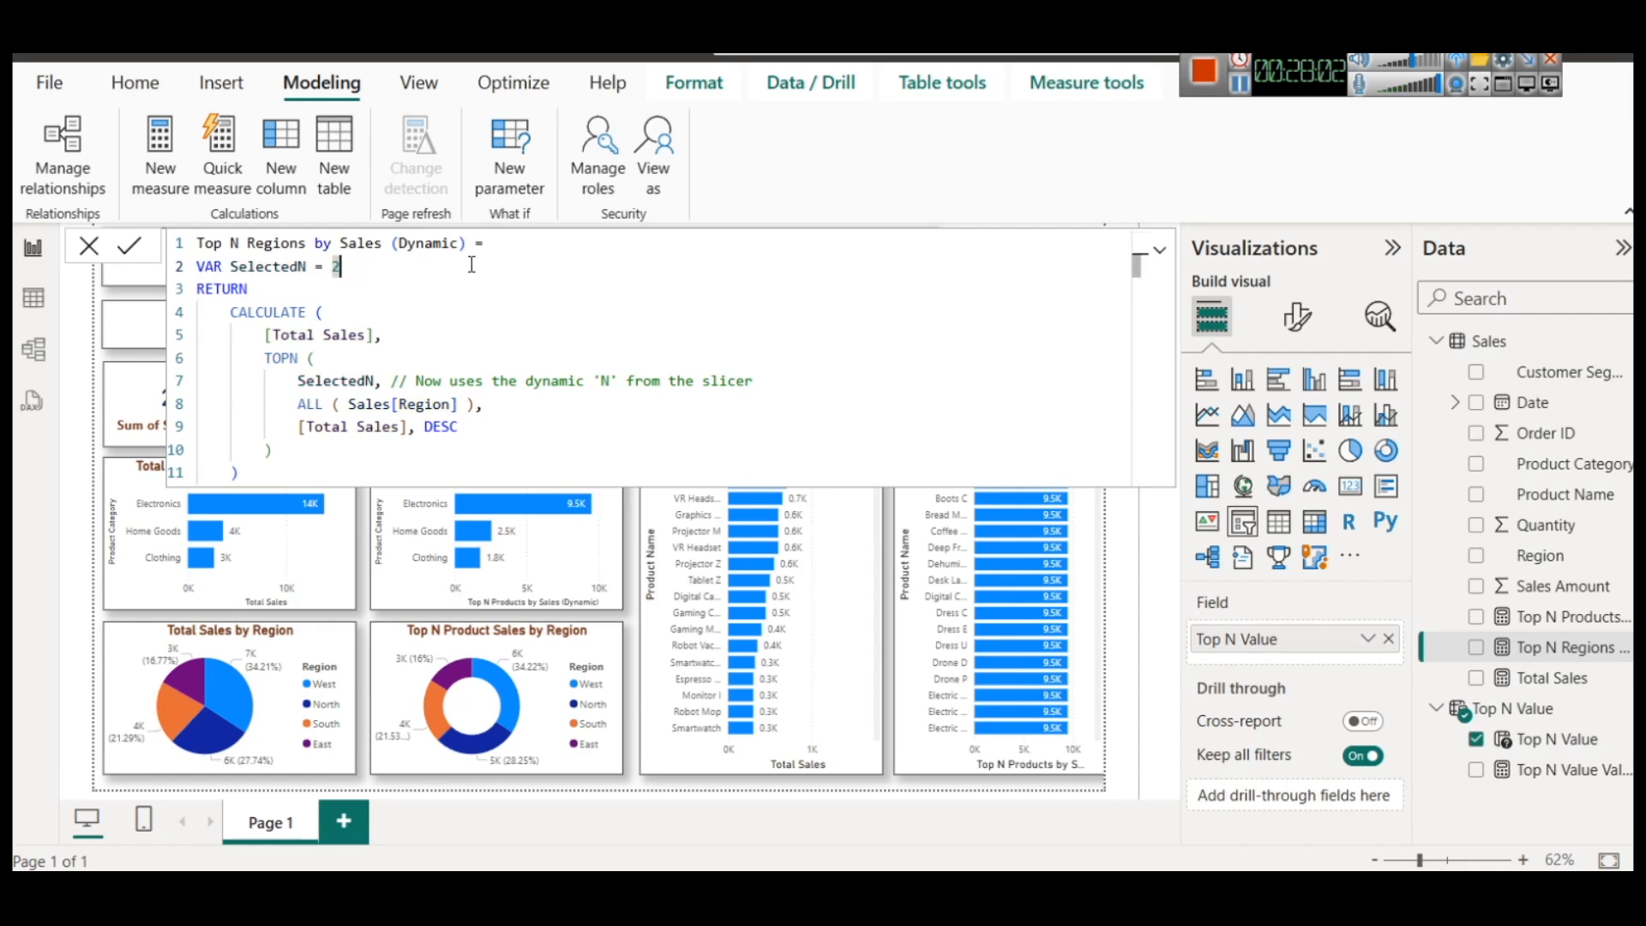
key(ctrl+z)
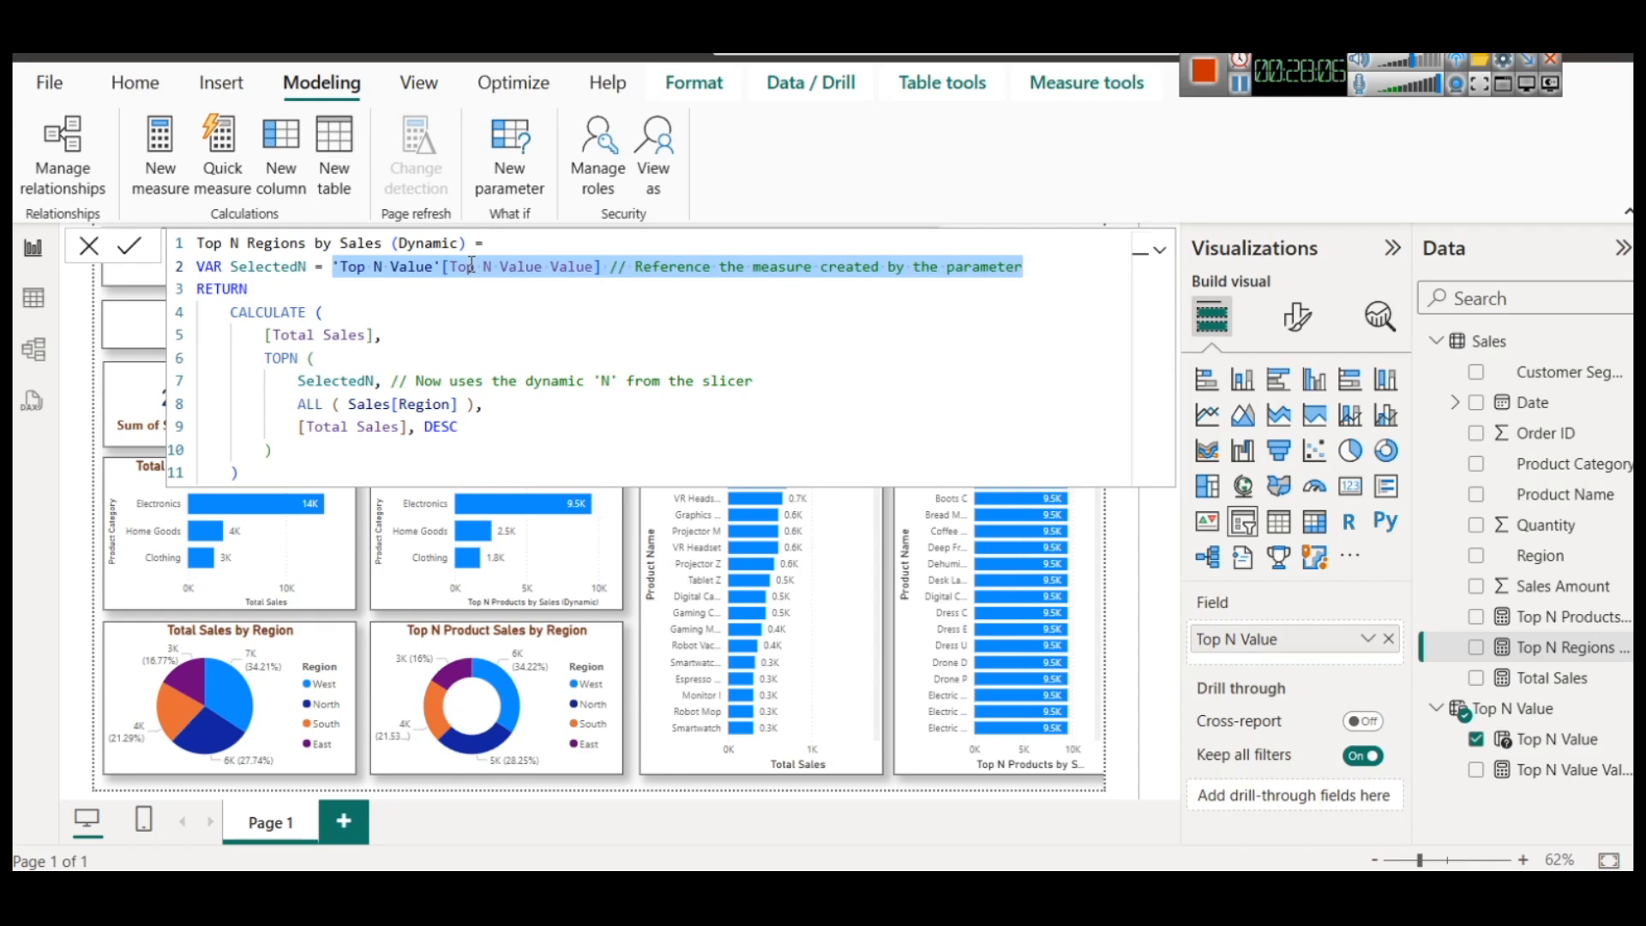
text(2)
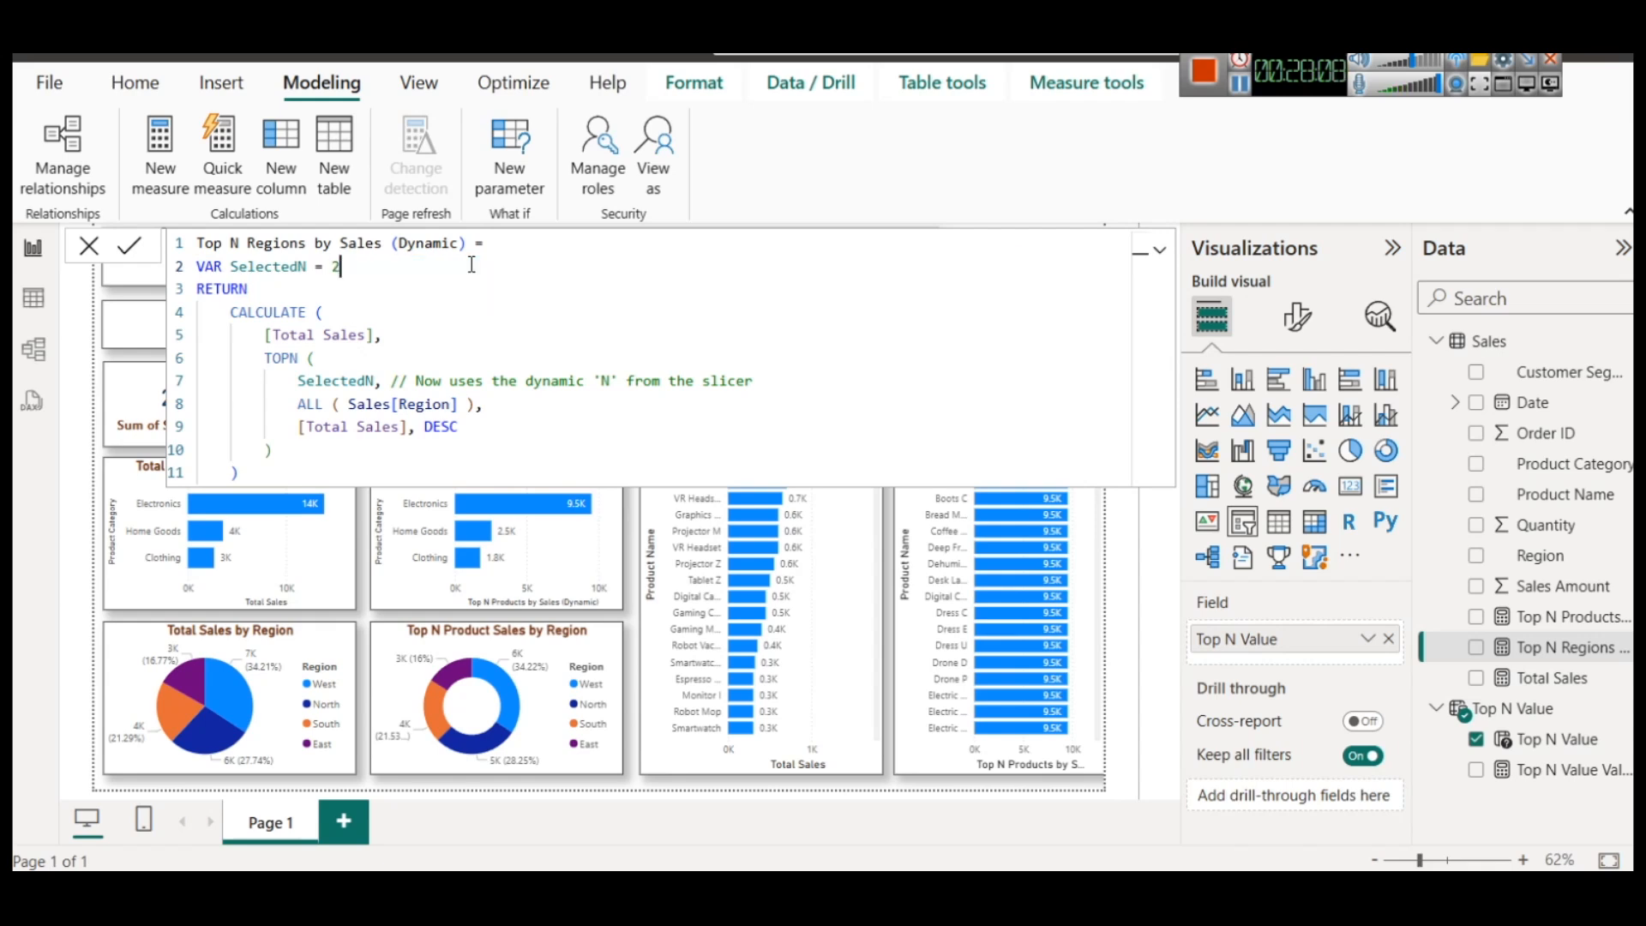
double_click(231, 245)
text(2)
click(129, 246)
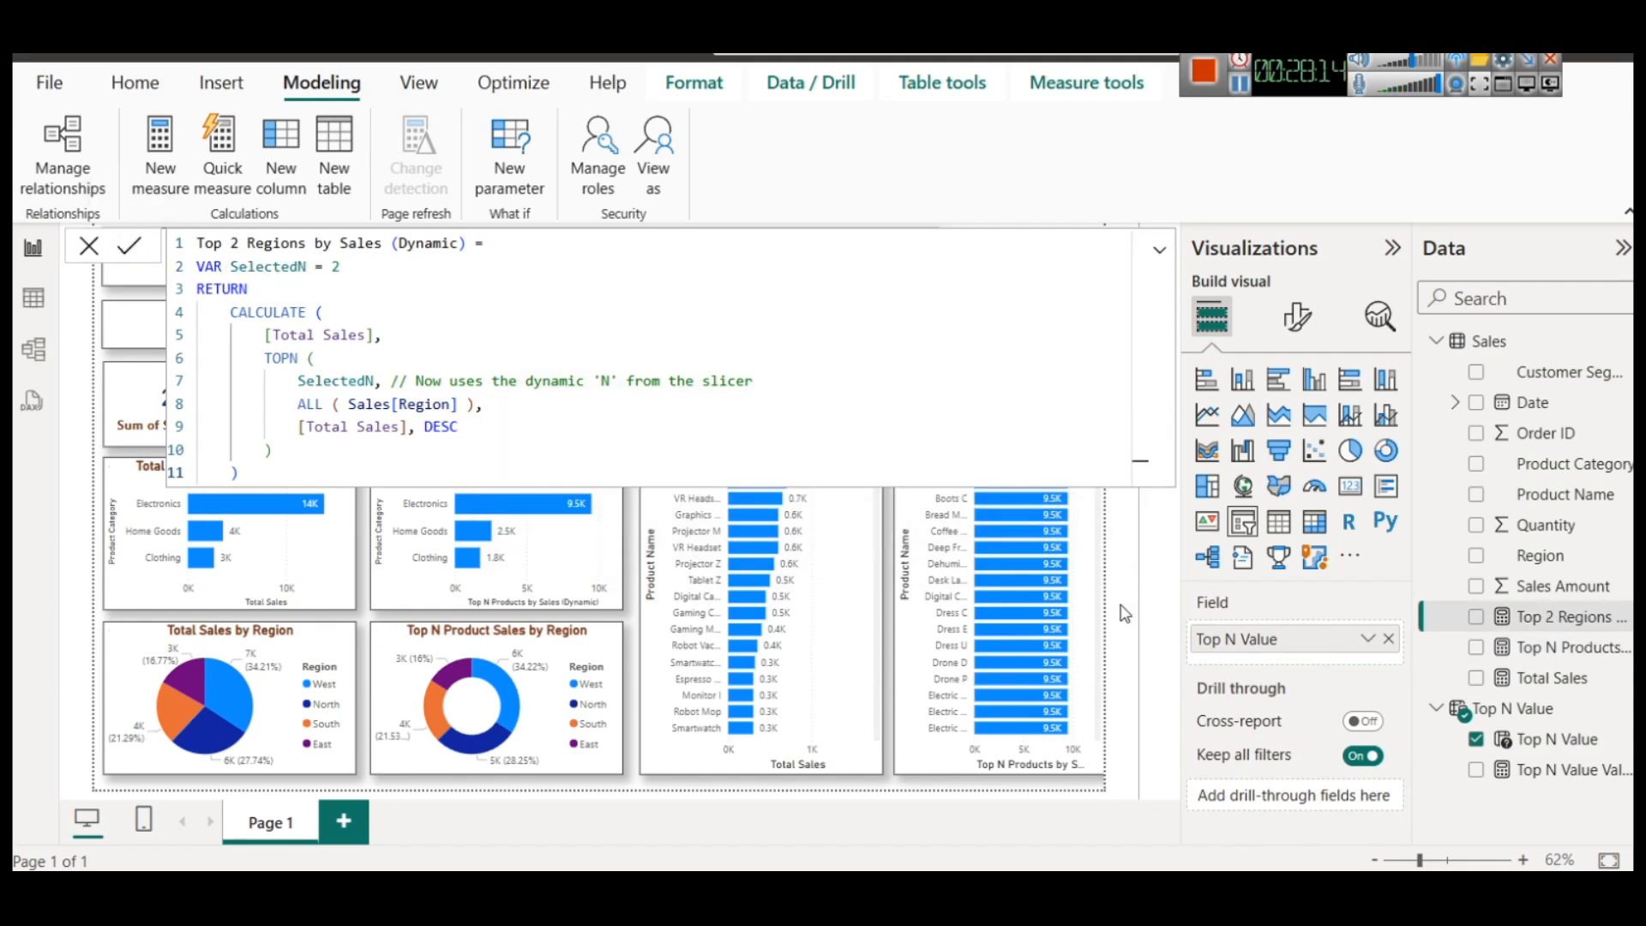
click(1141, 631)
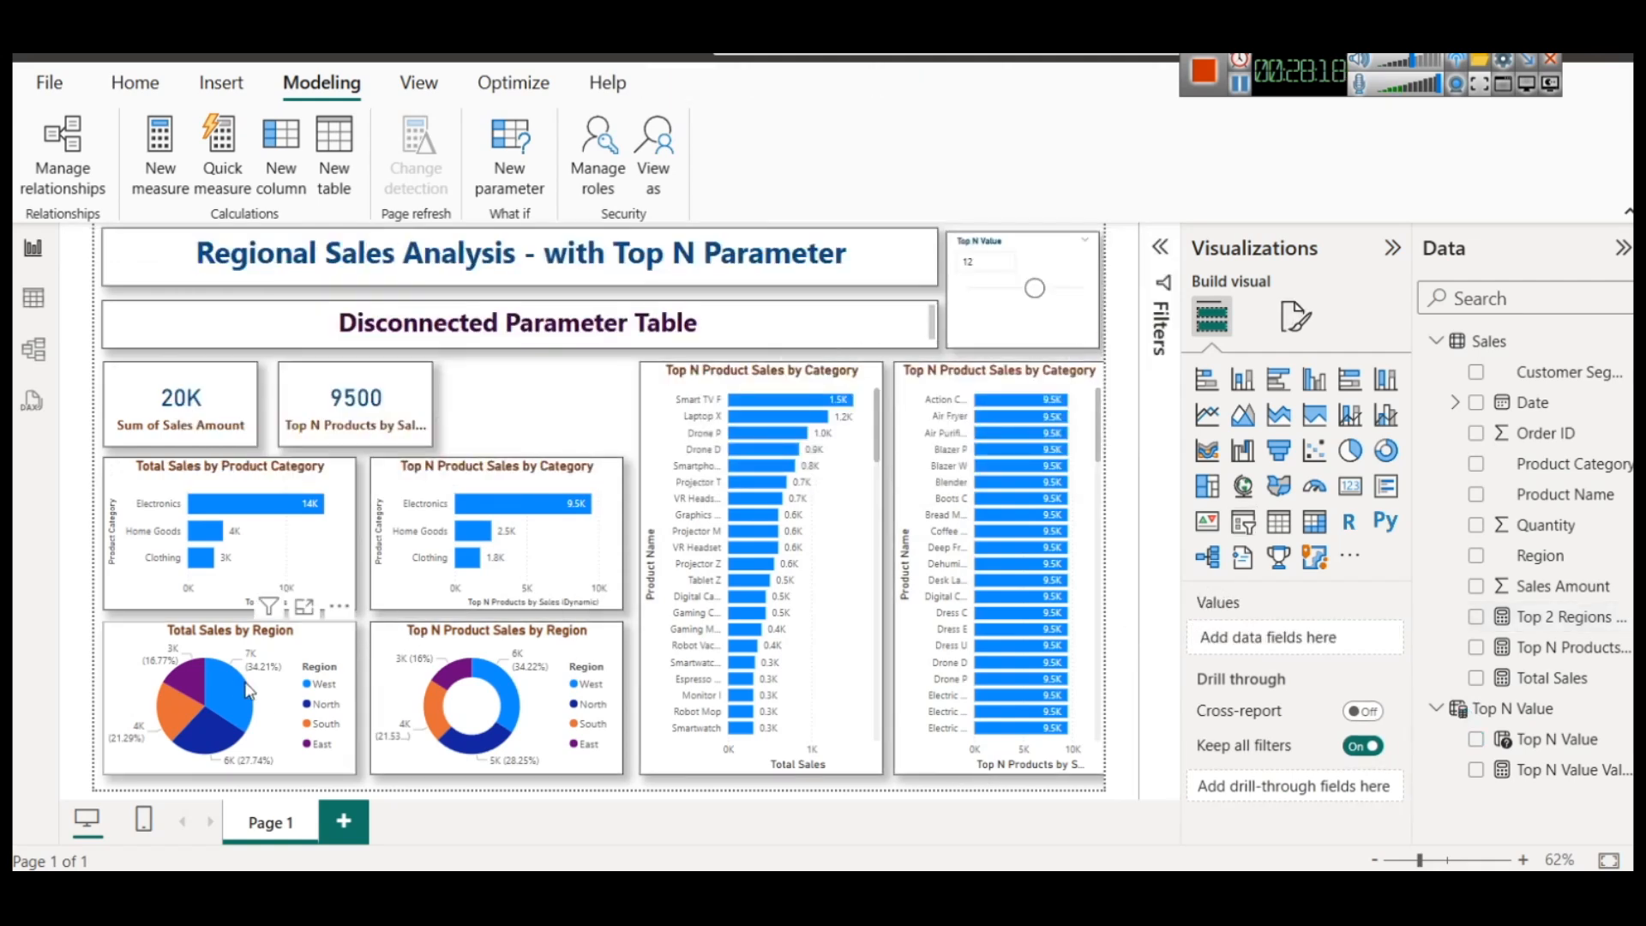
Check the regional values in the pie and donut charts, and select the copied product chart
mouse_move(219, 729)
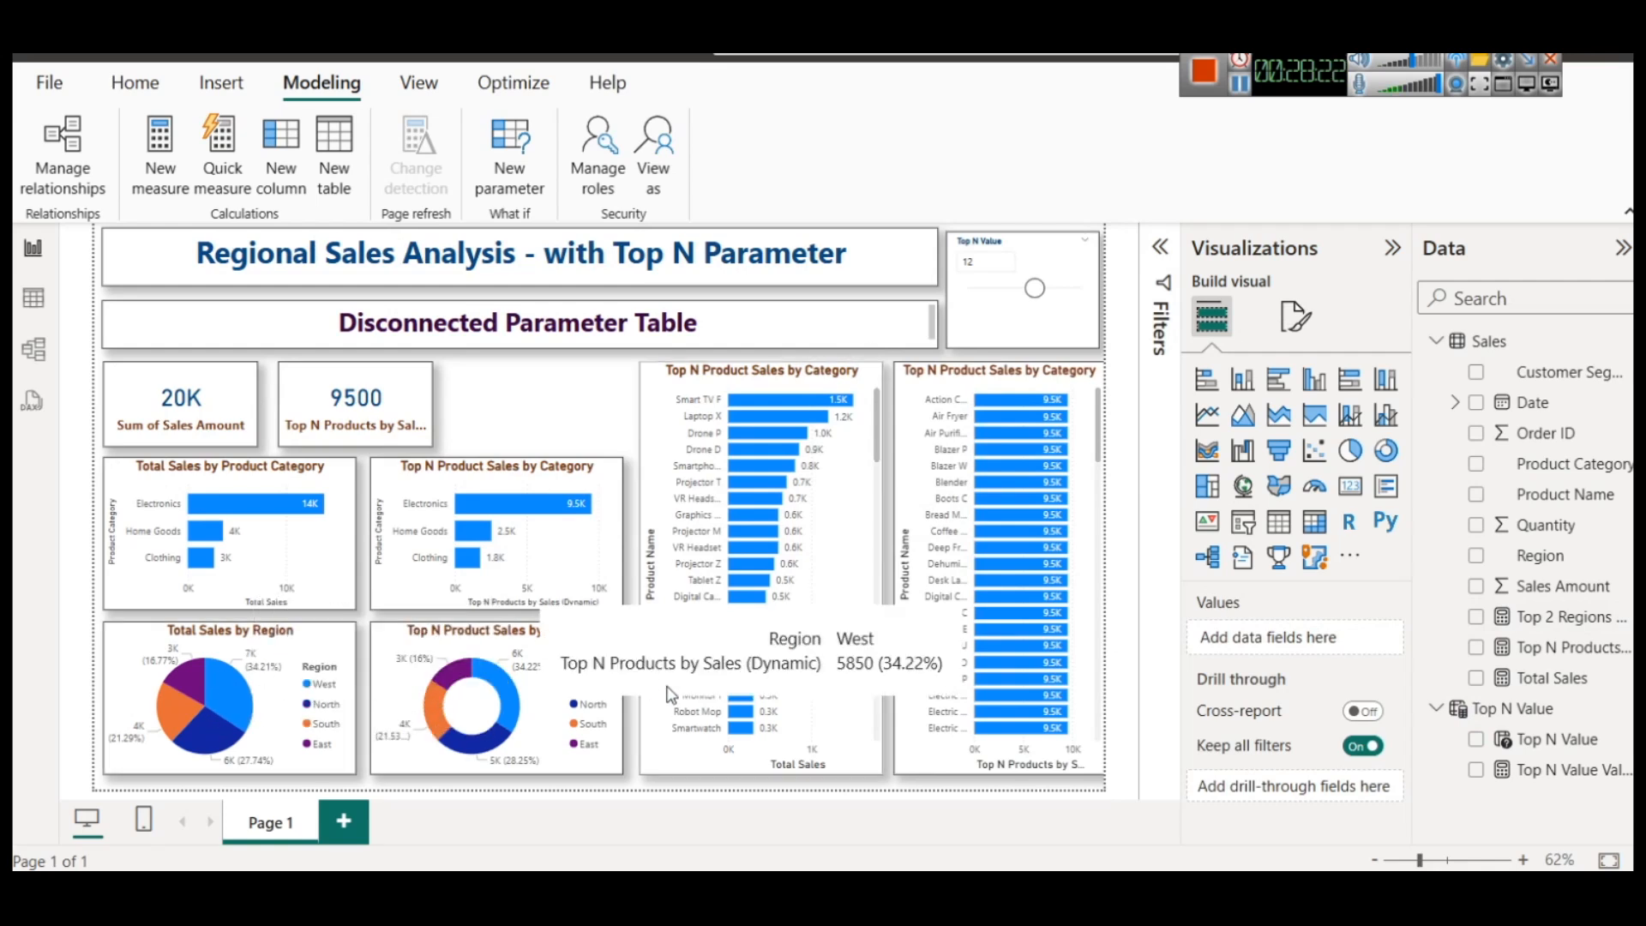
click(962, 403)
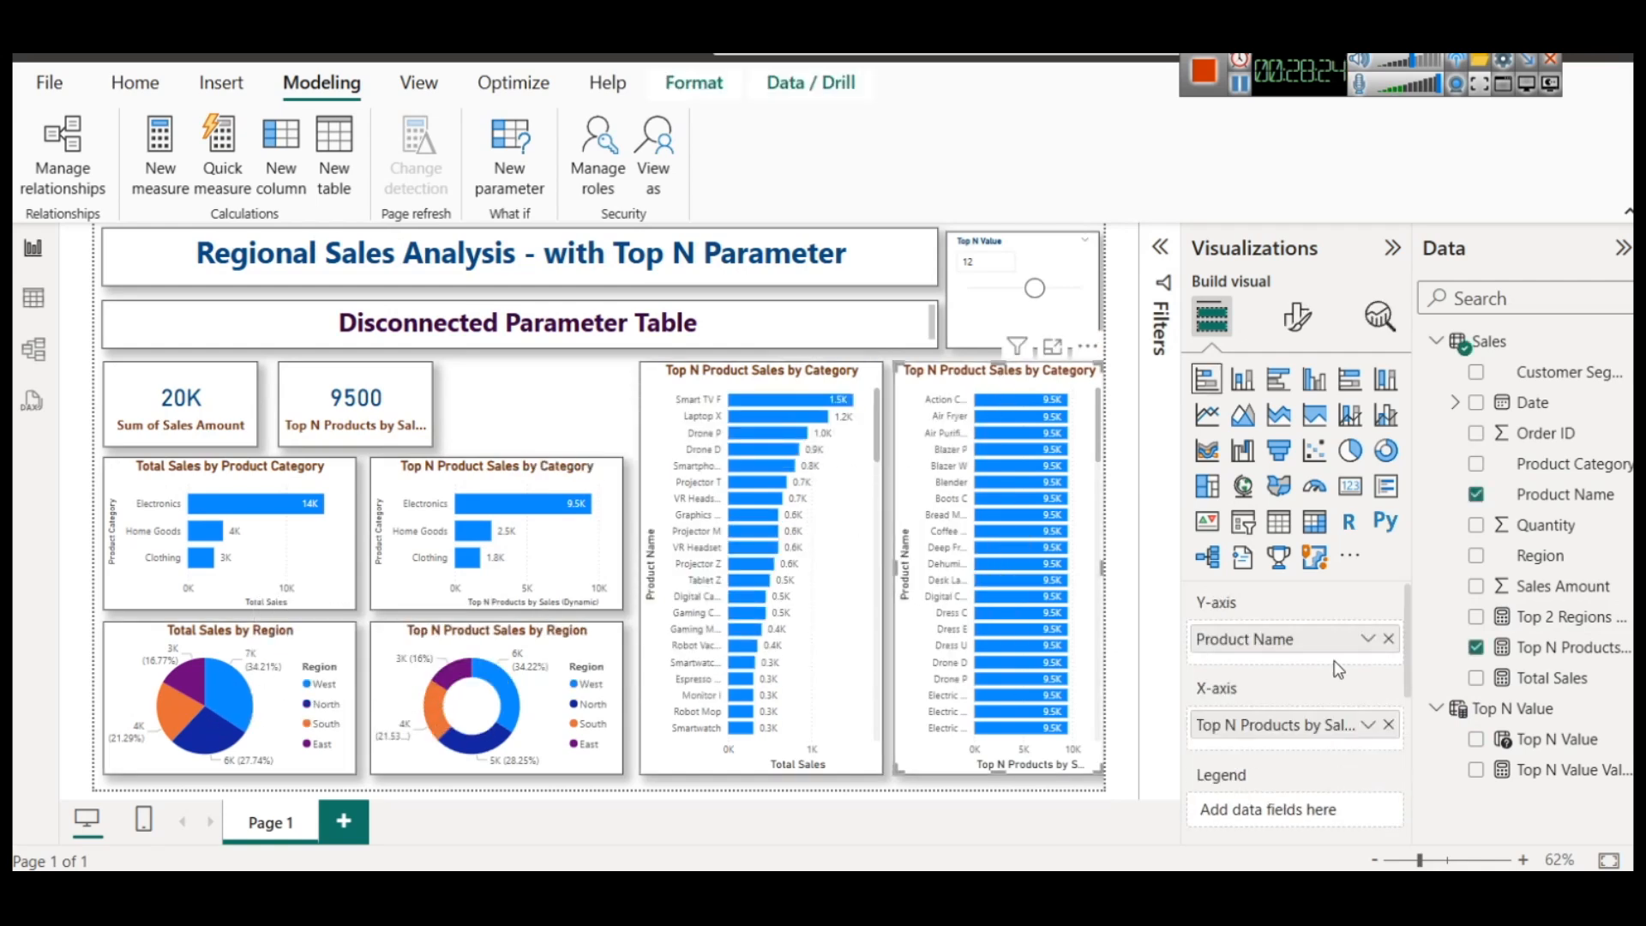
click(1389, 641)
drag(1570, 628, 1292, 639)
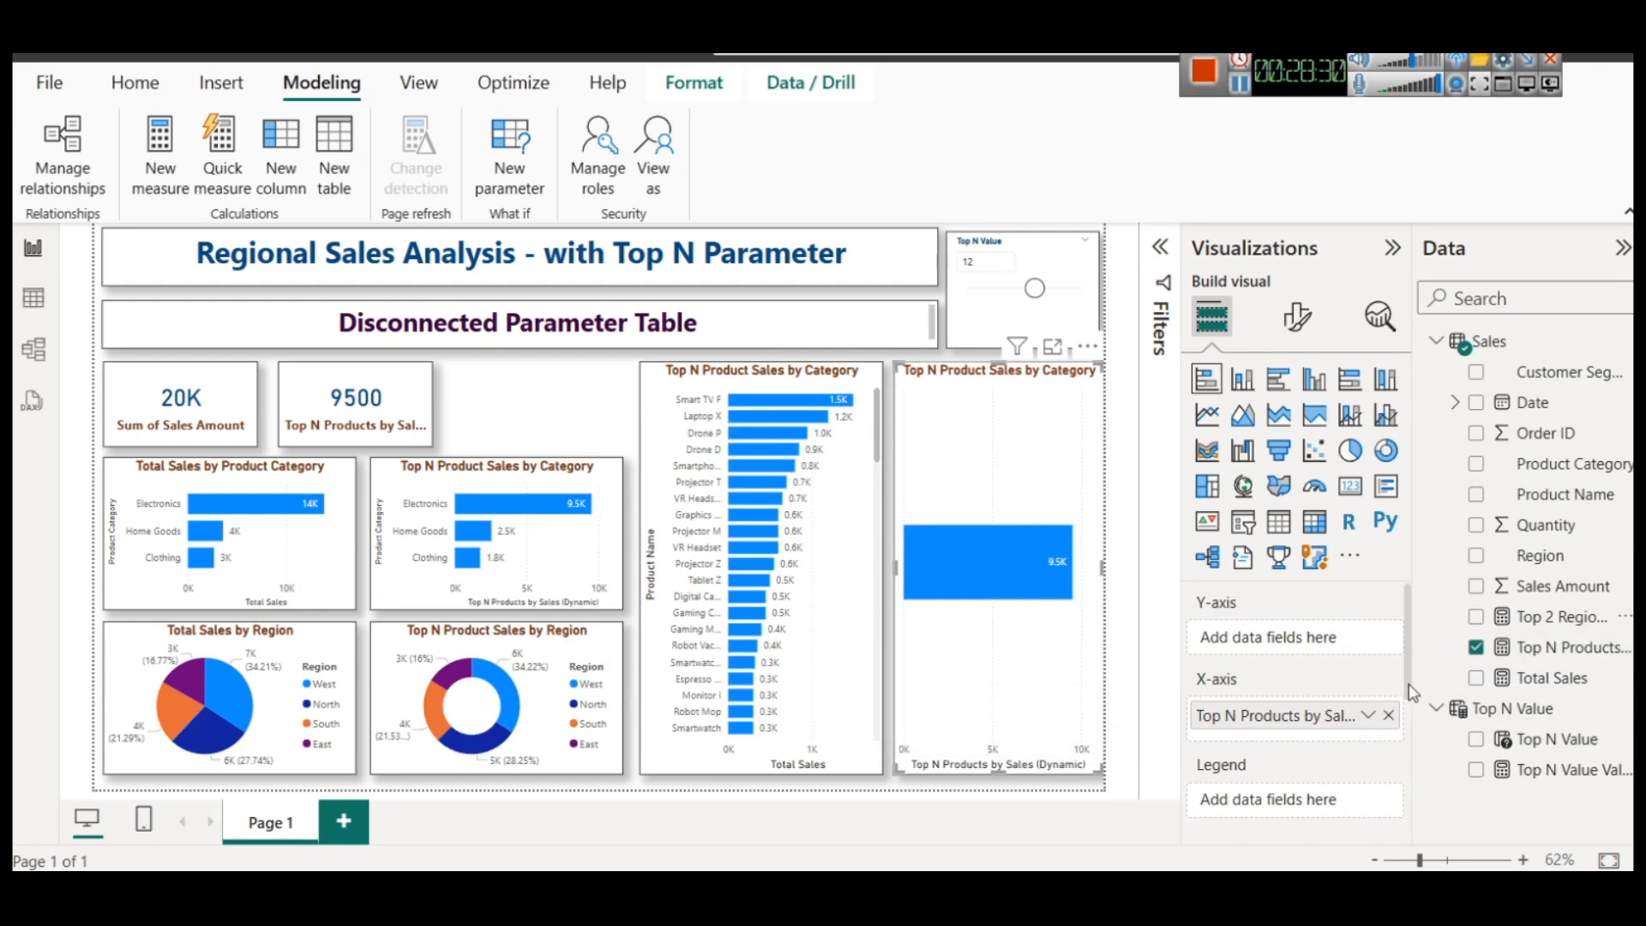
key(ctrl+z)
Replace Top N Products by Sales (Dynamic) with Top 2 Regions by Sales (Dynamic) on the copied product chart's X-axis
click(1389, 724)
drag(1569, 619, 1308, 734)
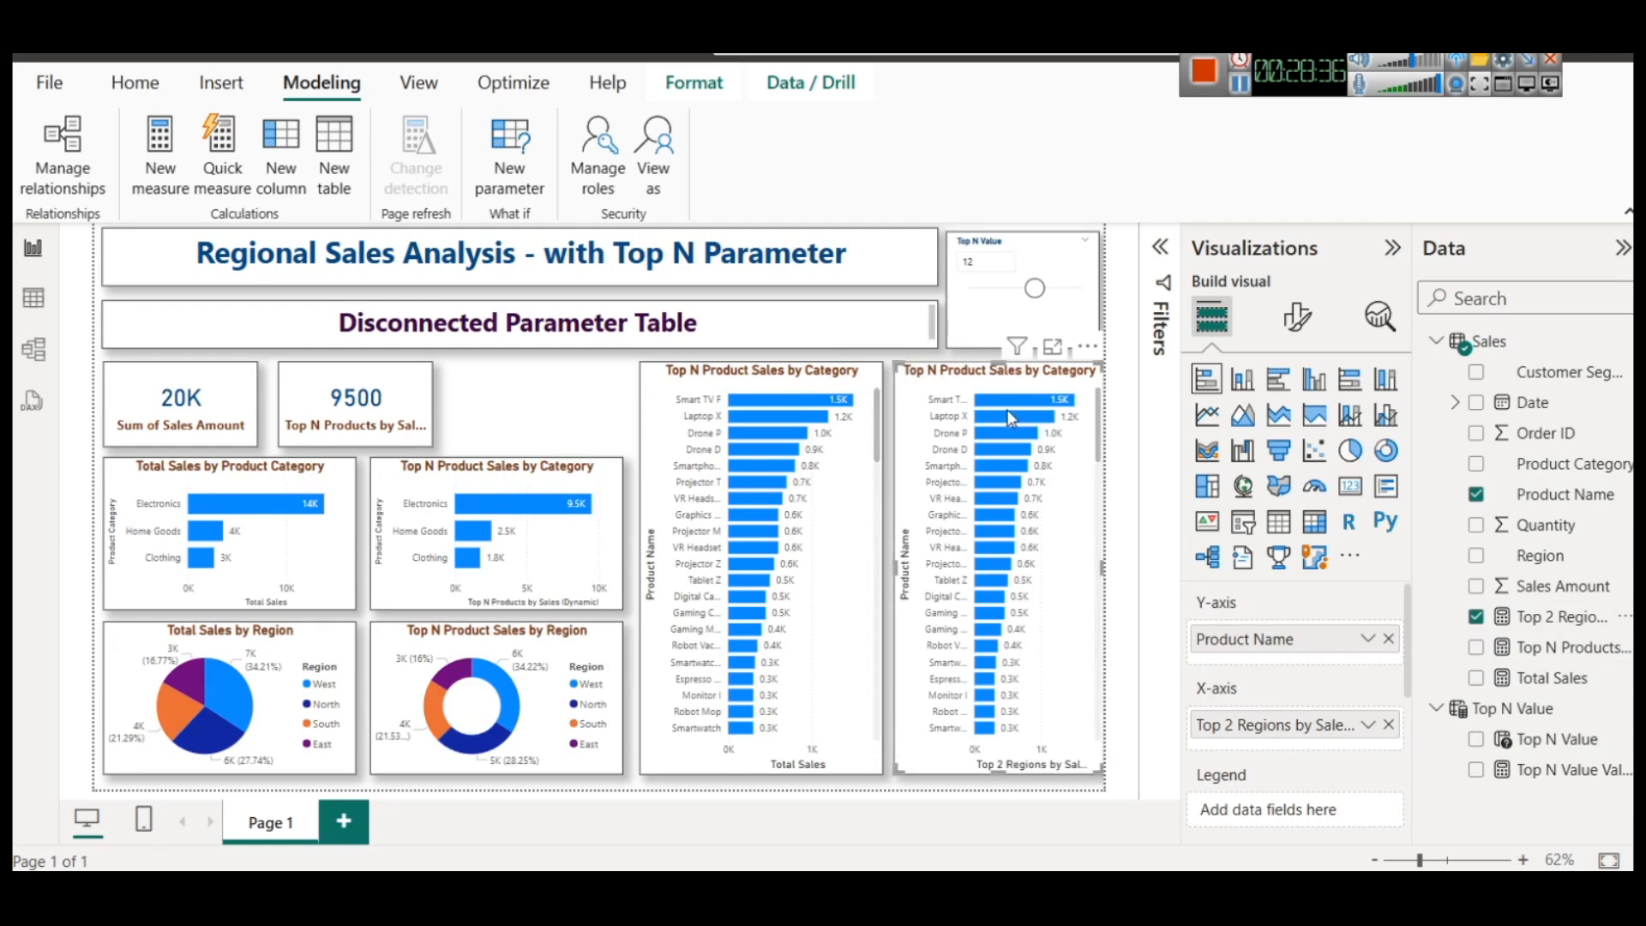
Set the Top N Value slicer to 4 and 6 in turn to compare how the charts respond
mouse_move(994, 403)
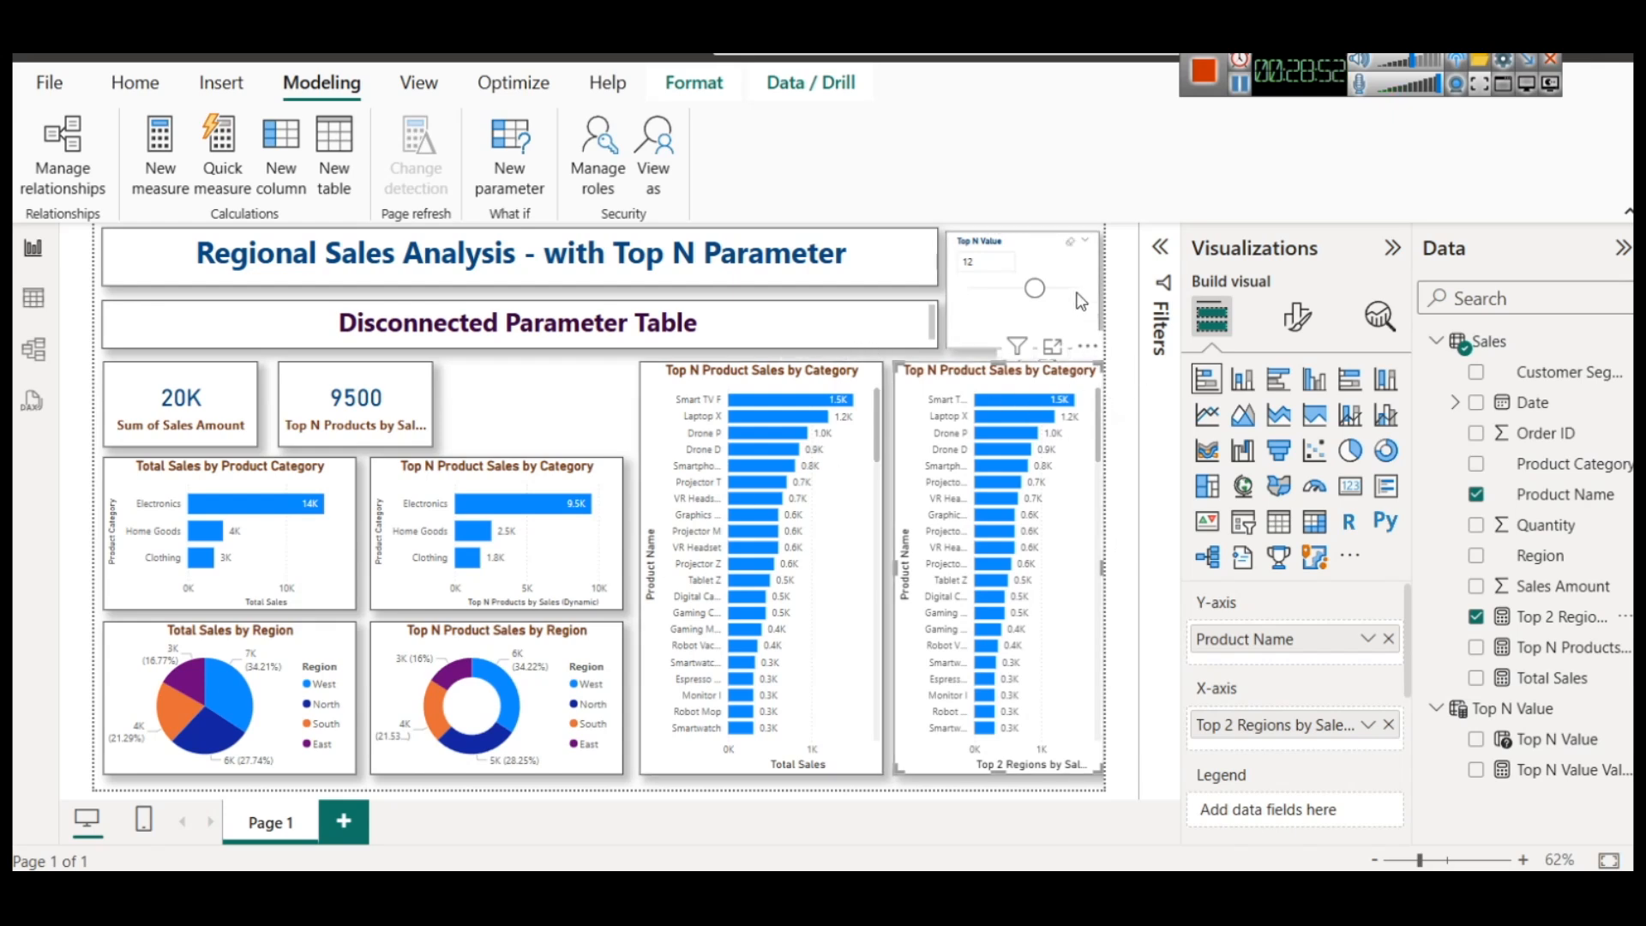
drag(1035, 288, 987, 292)
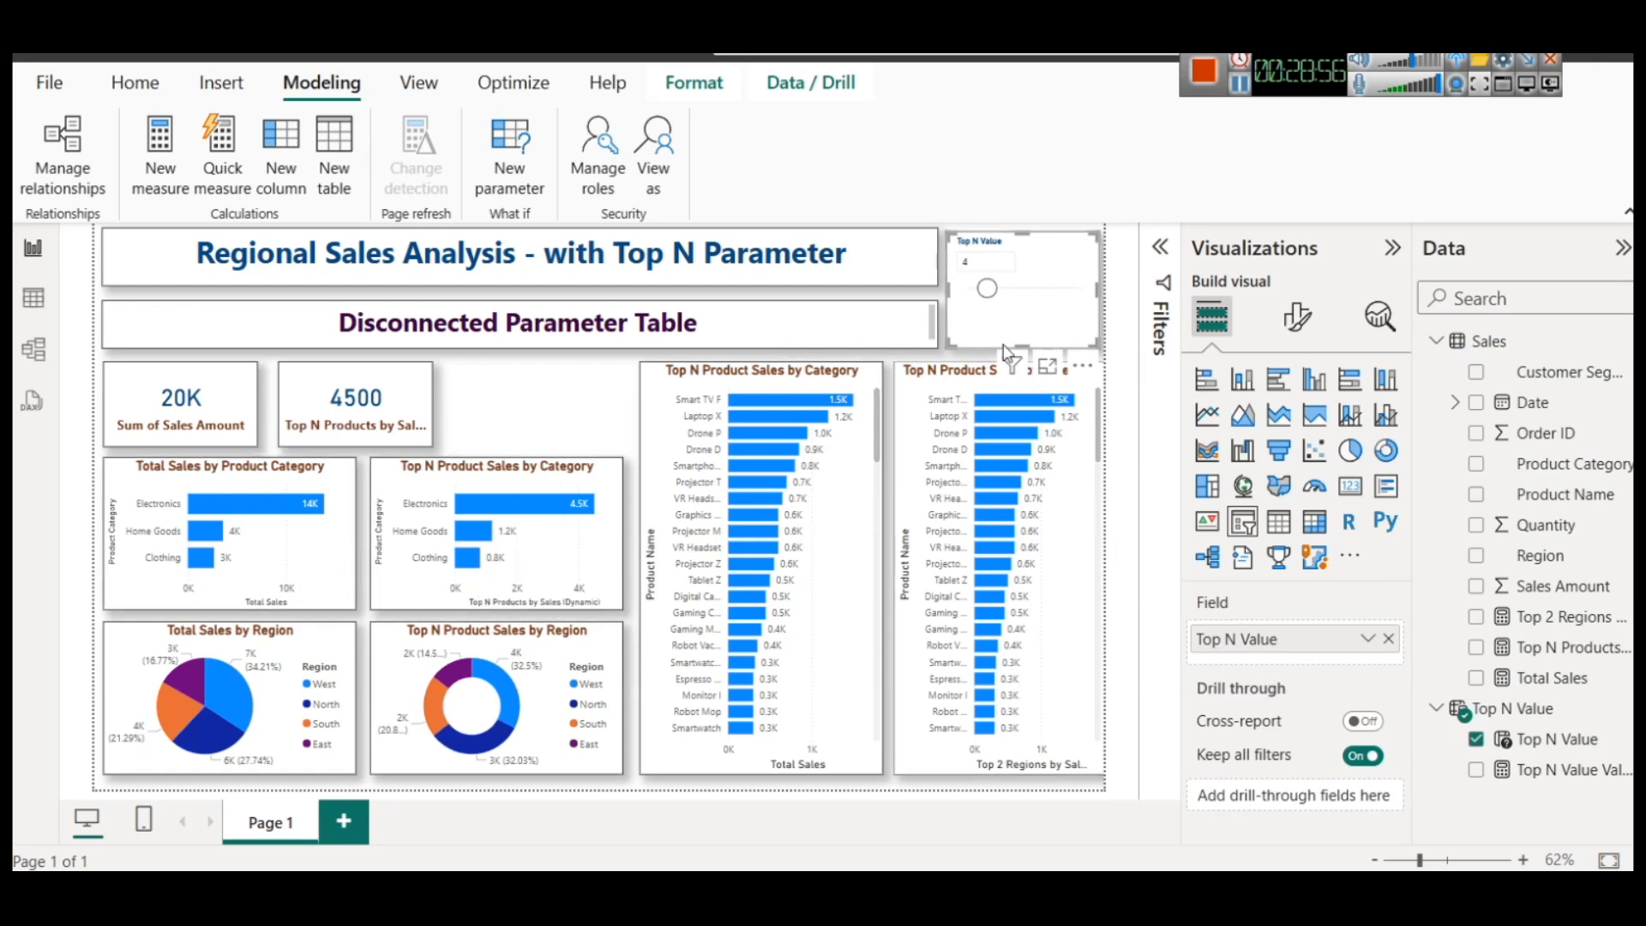
drag(988, 289, 1003, 293)
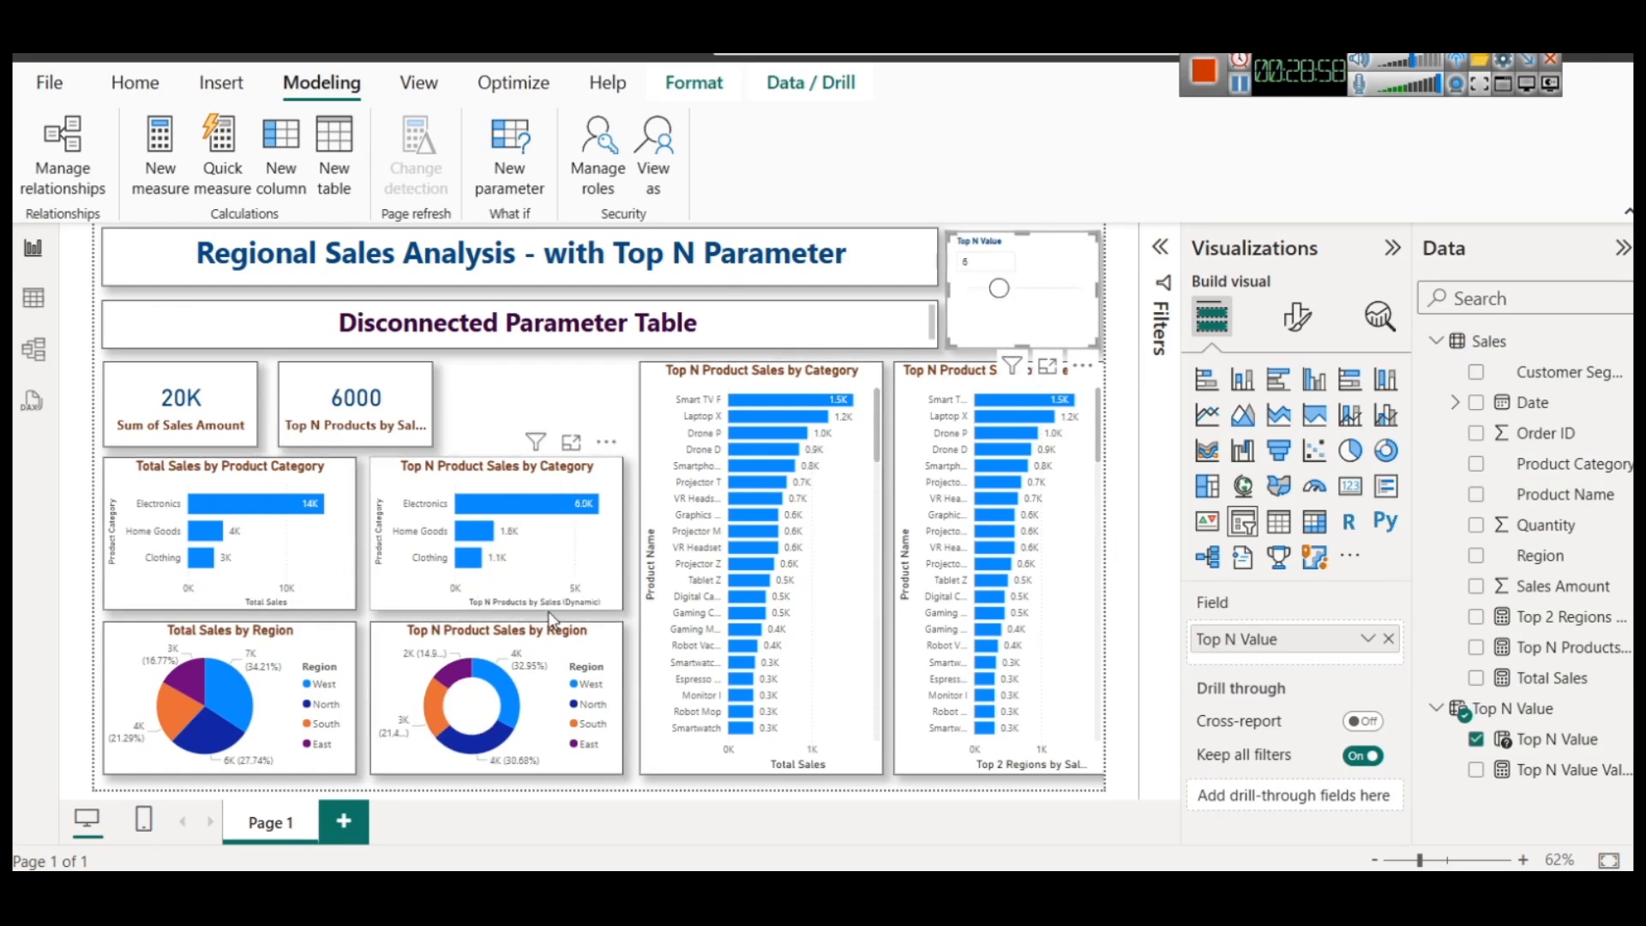
Set the Top N Value slicer to 12 and delete the copied product chart that plots Top 2 Regions by Sales
drag(999, 289, 1035, 288)
click(937, 382)
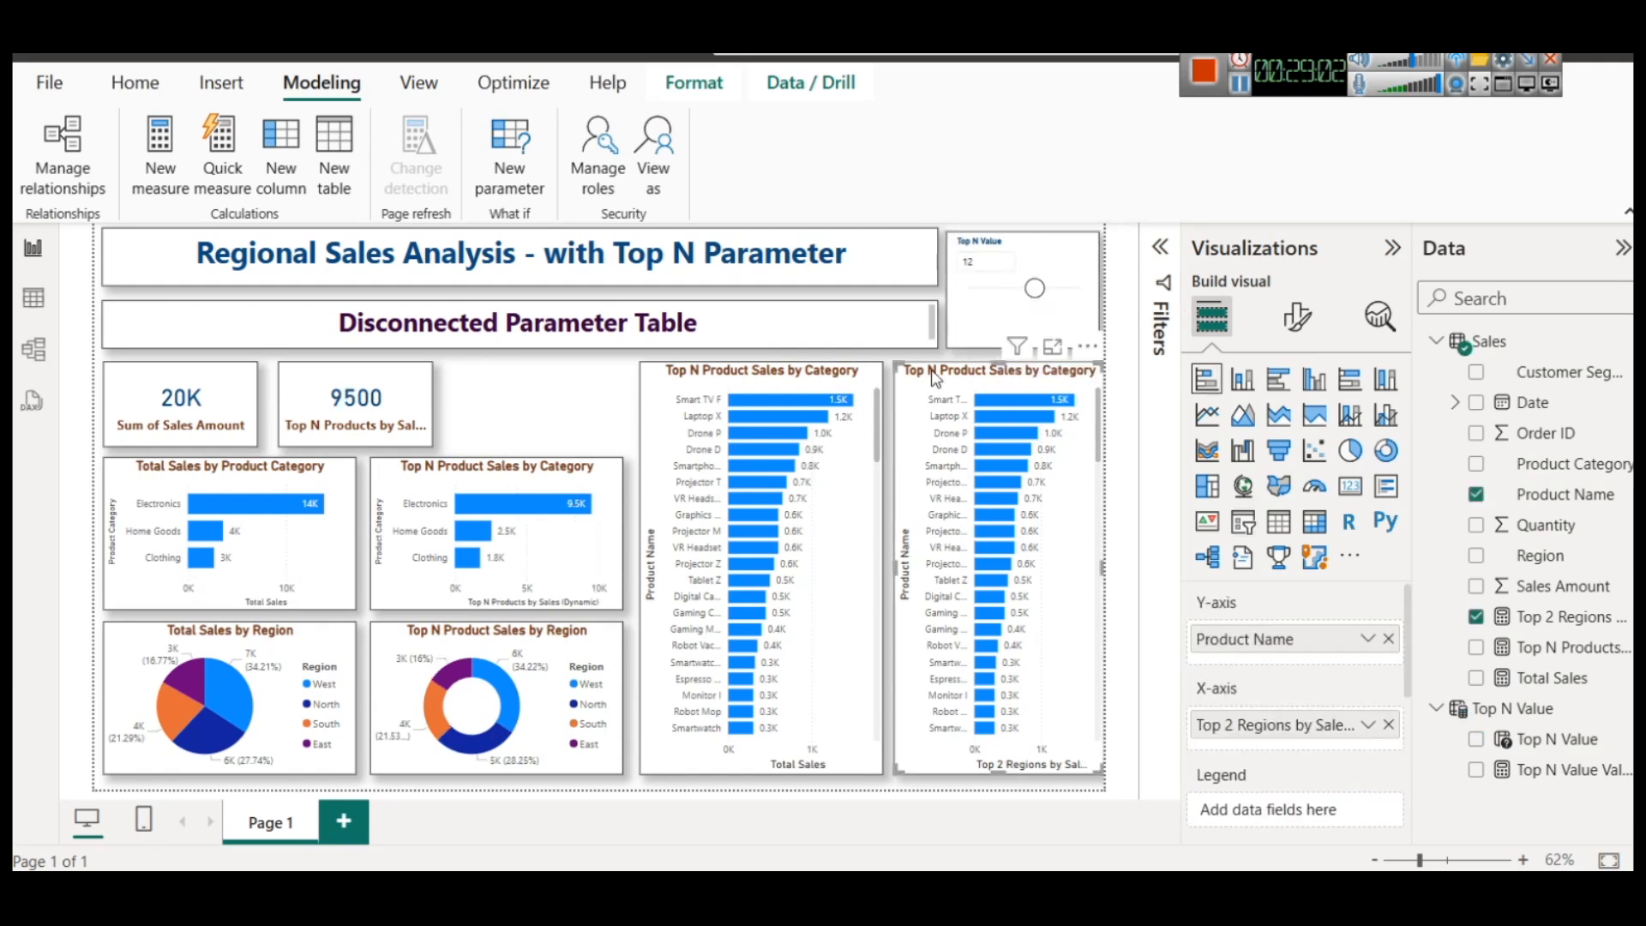
key(Delete)
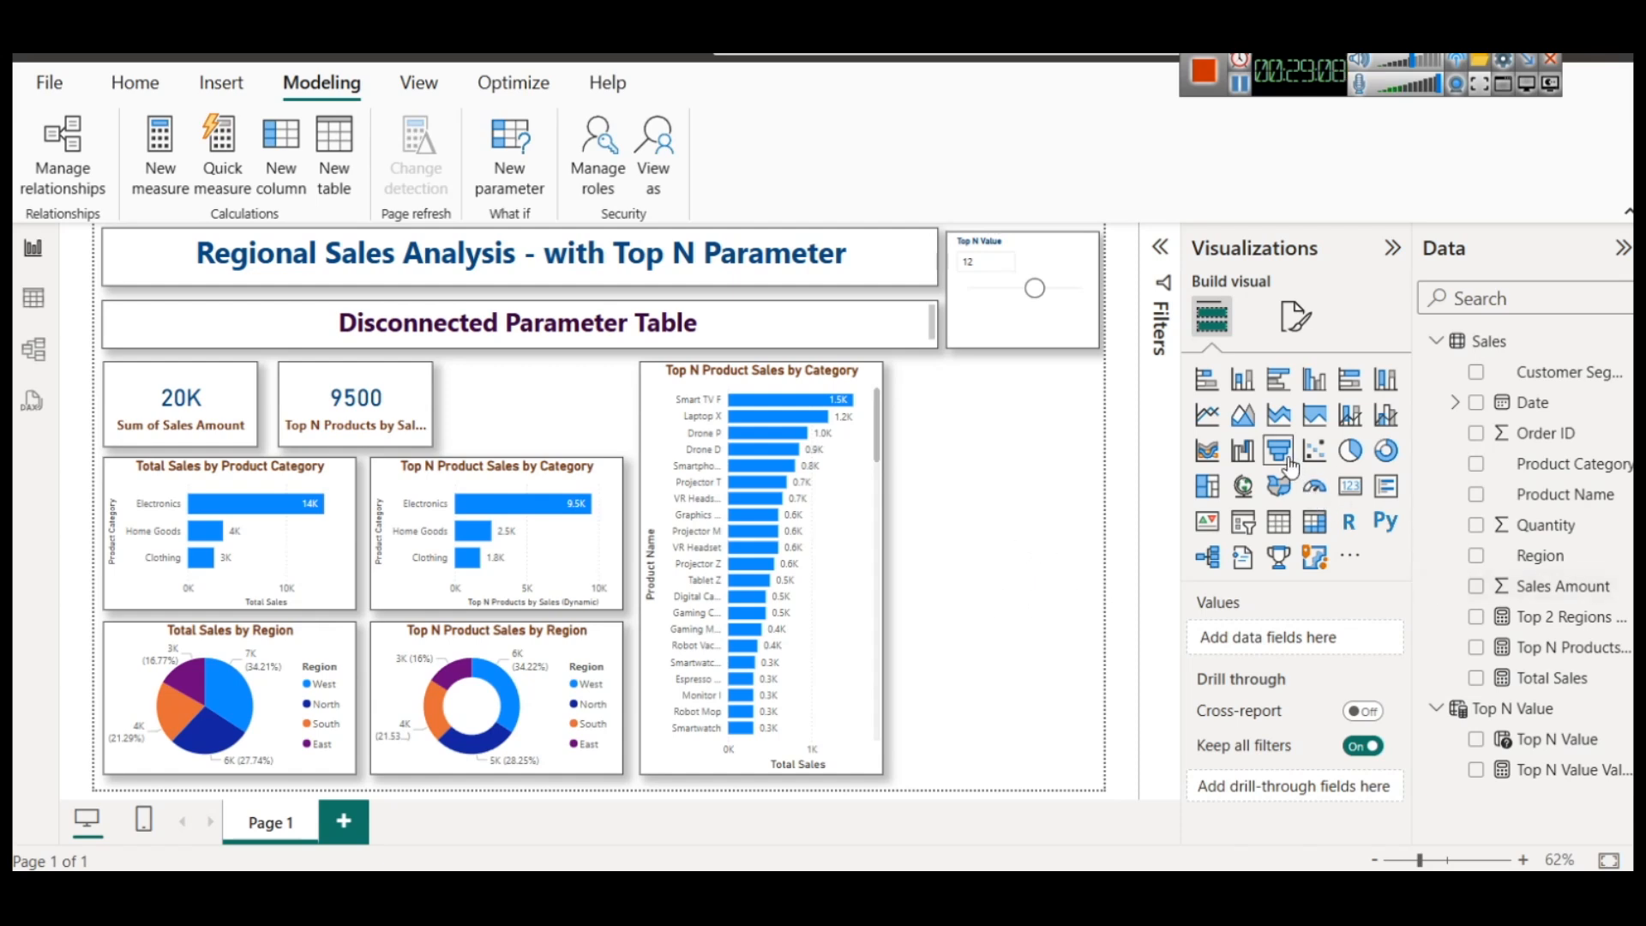
Duplicate the Top N Product Sales by Category bar chart, fit the copy under the slicer beside the tall product chart, and increase its height slightly
click(574, 478)
key(ctrl+c)
key(ctrl+v)
drag(574, 478, 1161, 489)
drag(911, 565, 898, 423)
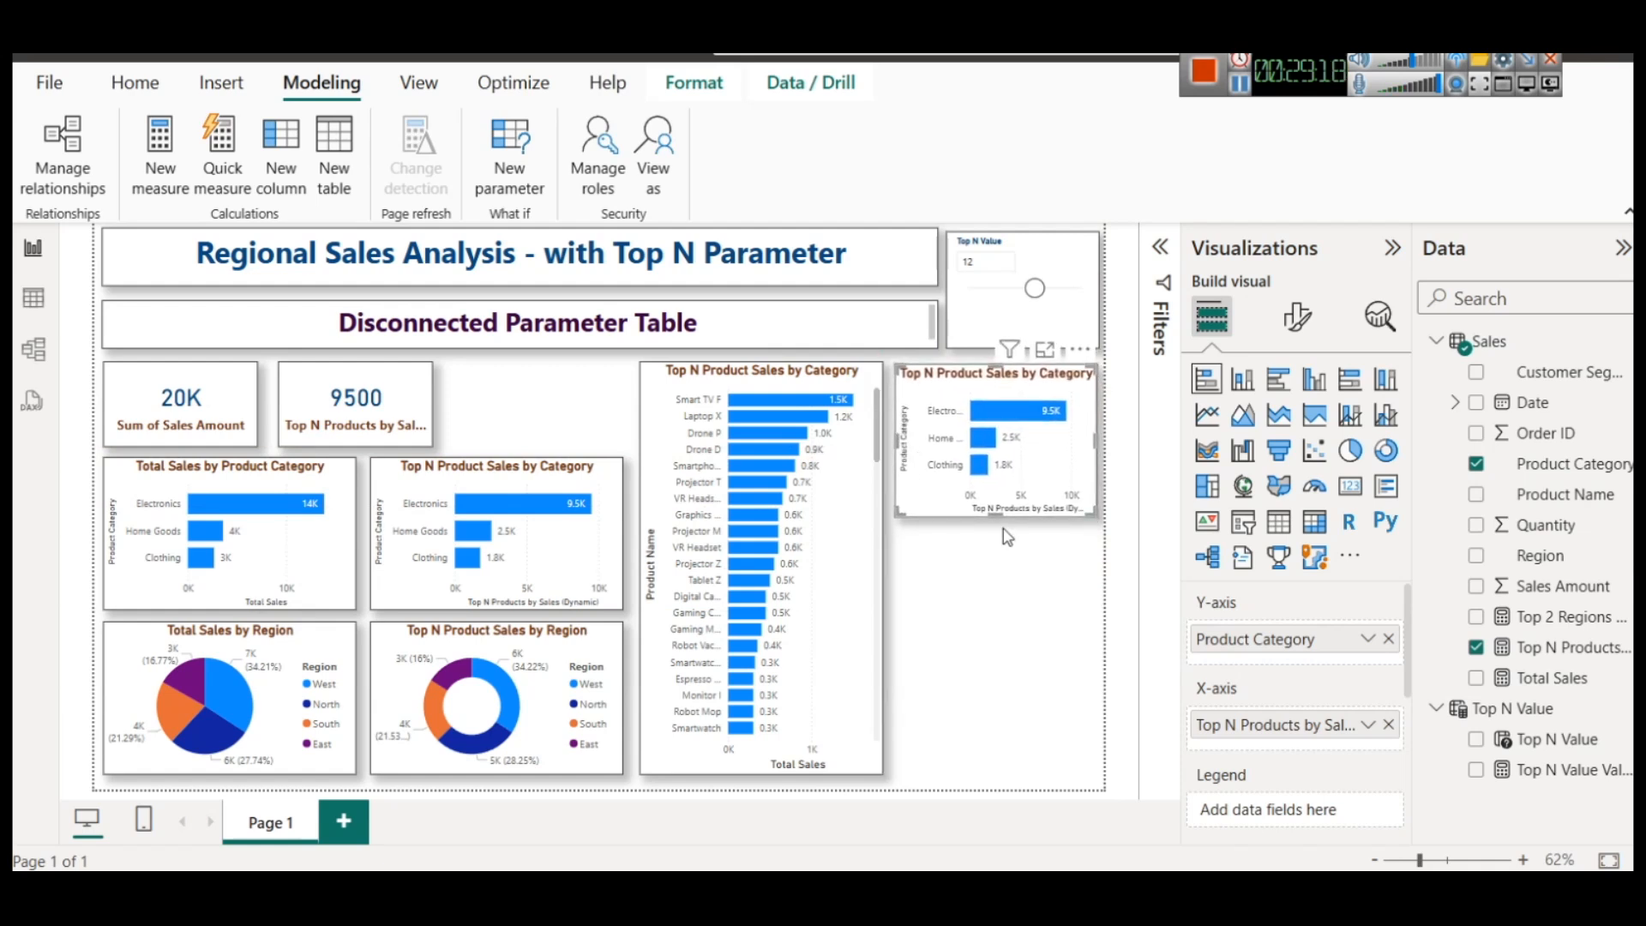
drag(1000, 515, 1004, 533)
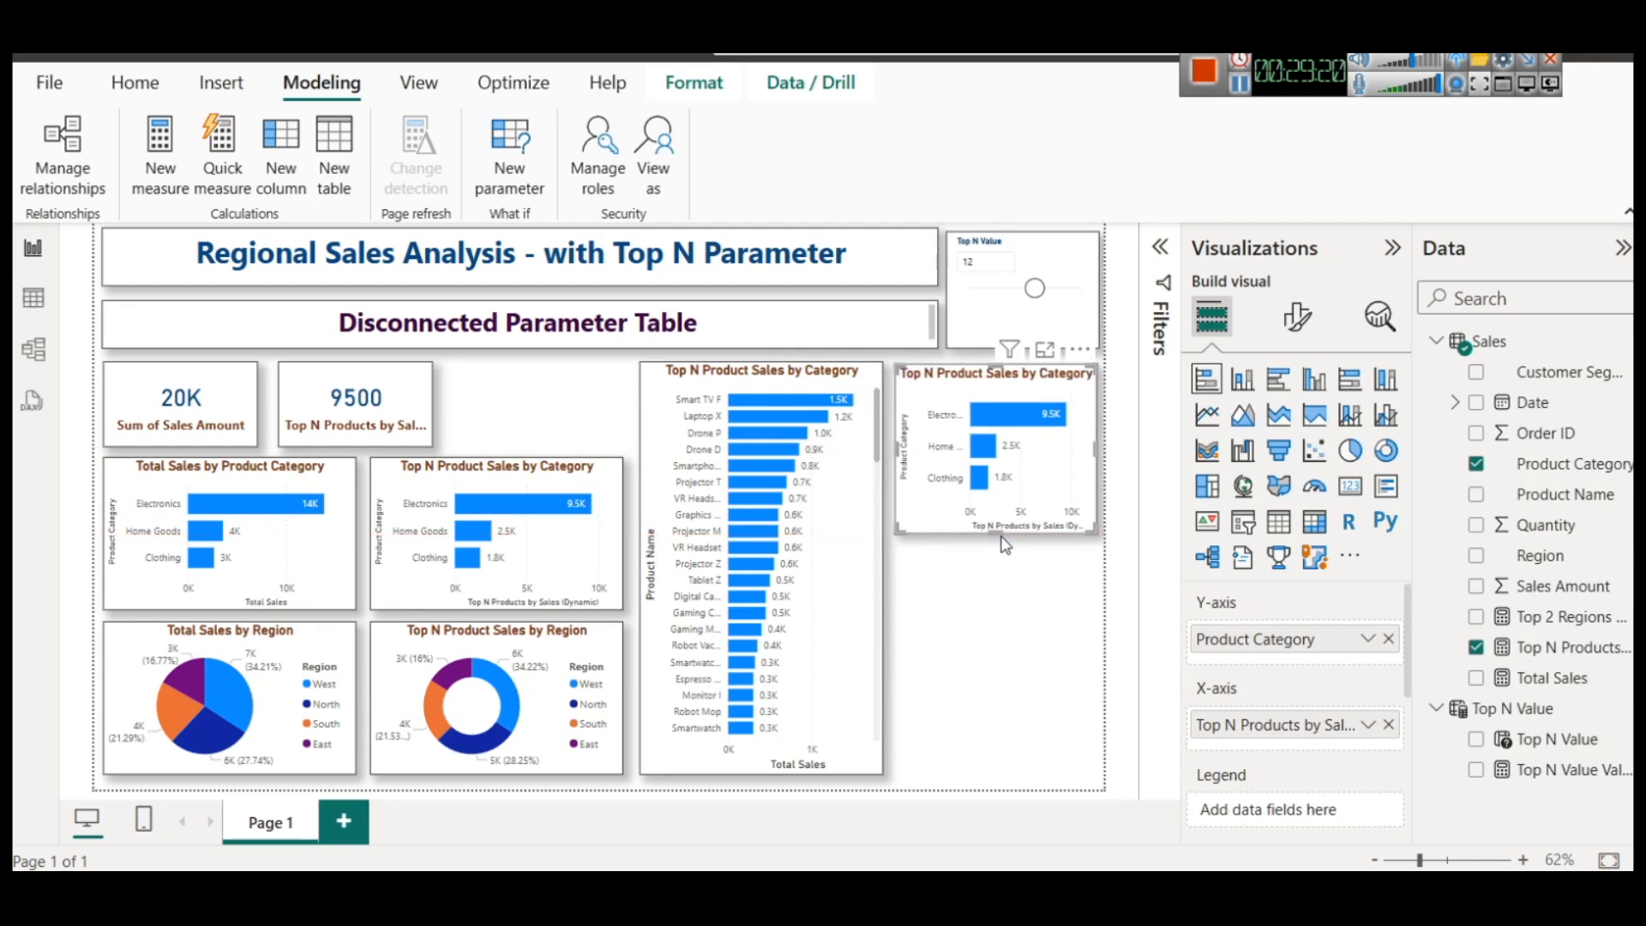
Convert the copied chart to a funnel, replace Product Category with Customer Segment as its category, and set the Top N Value slicer to 4
click(1279, 450)
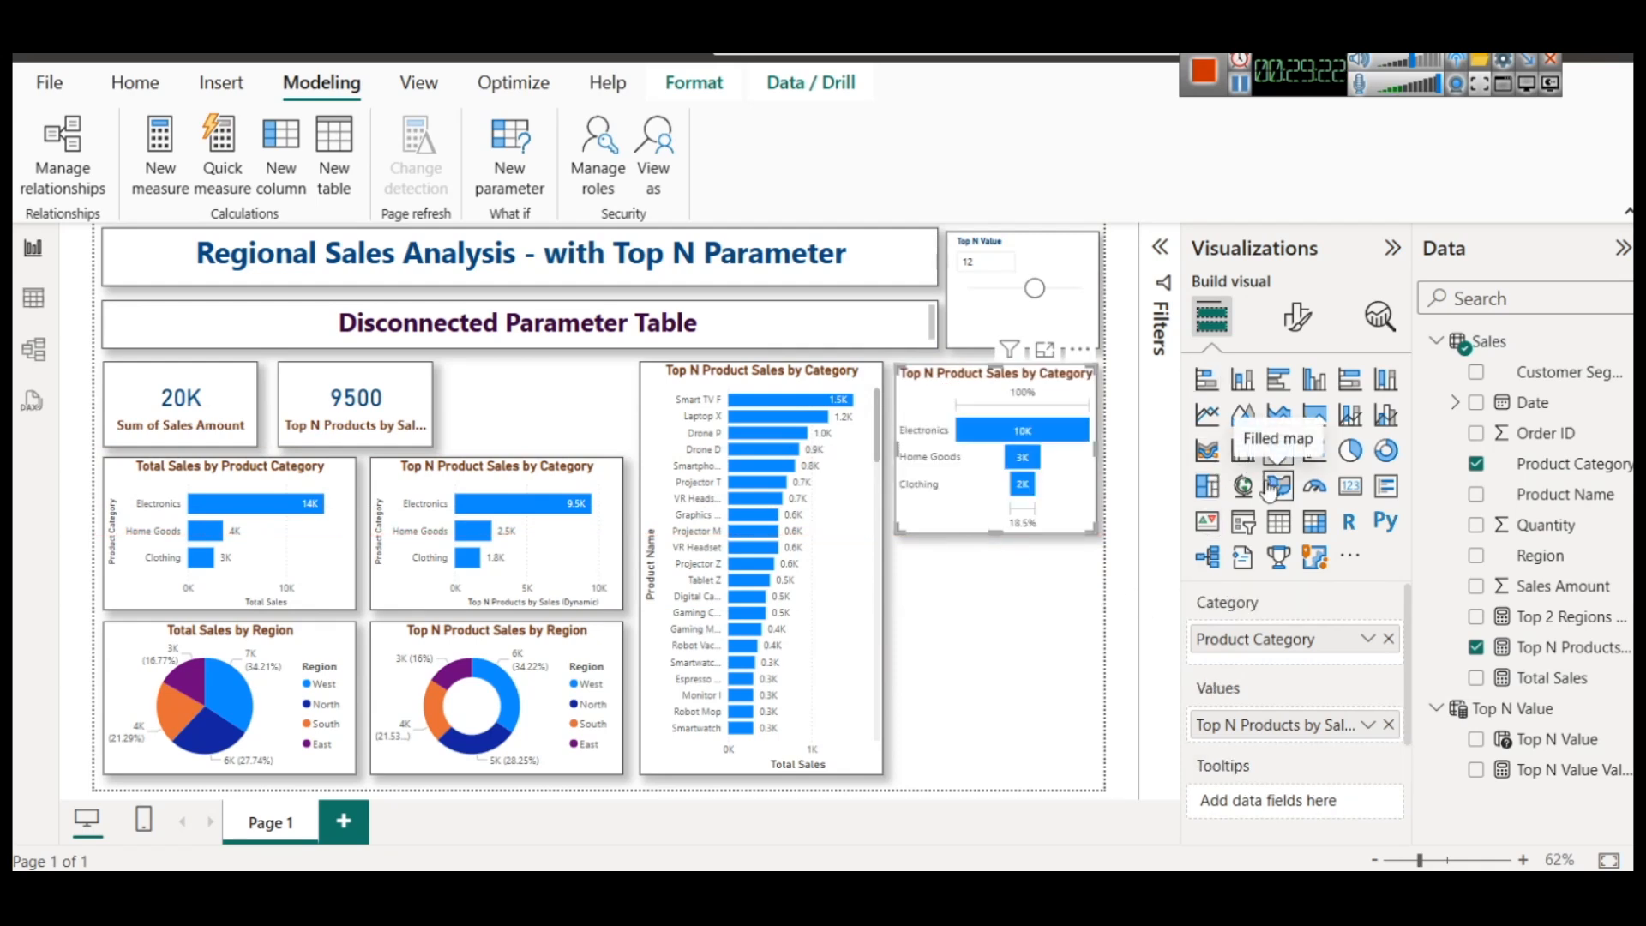
click(1388, 638)
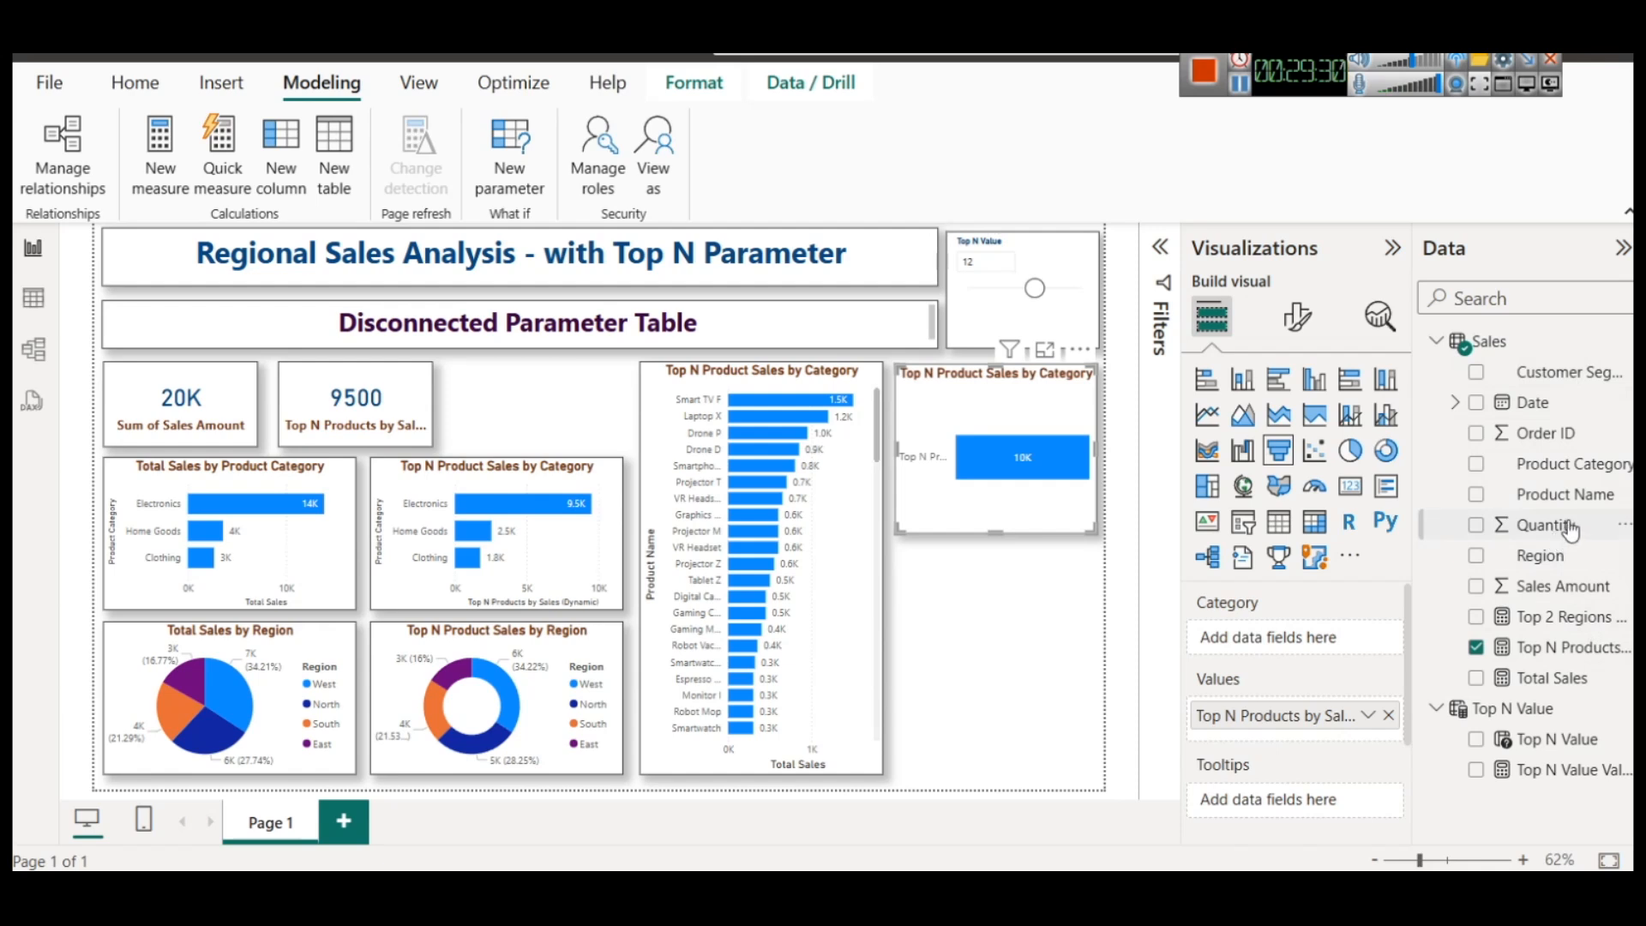
drag(1562, 372, 1321, 629)
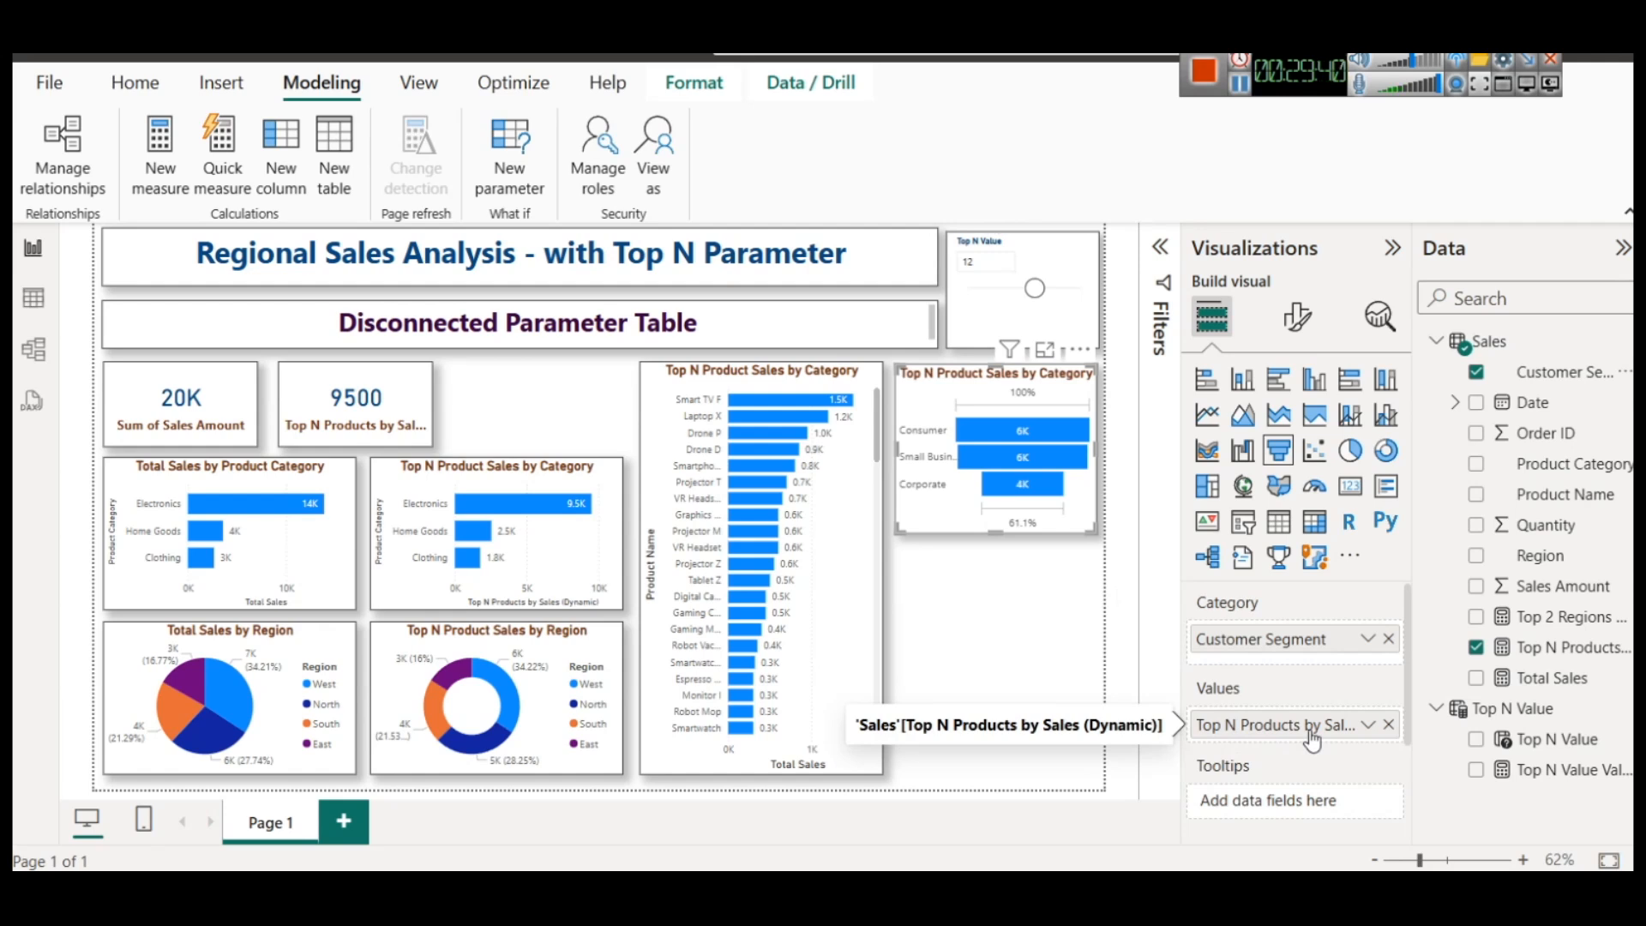
drag(1035, 289, 987, 300)
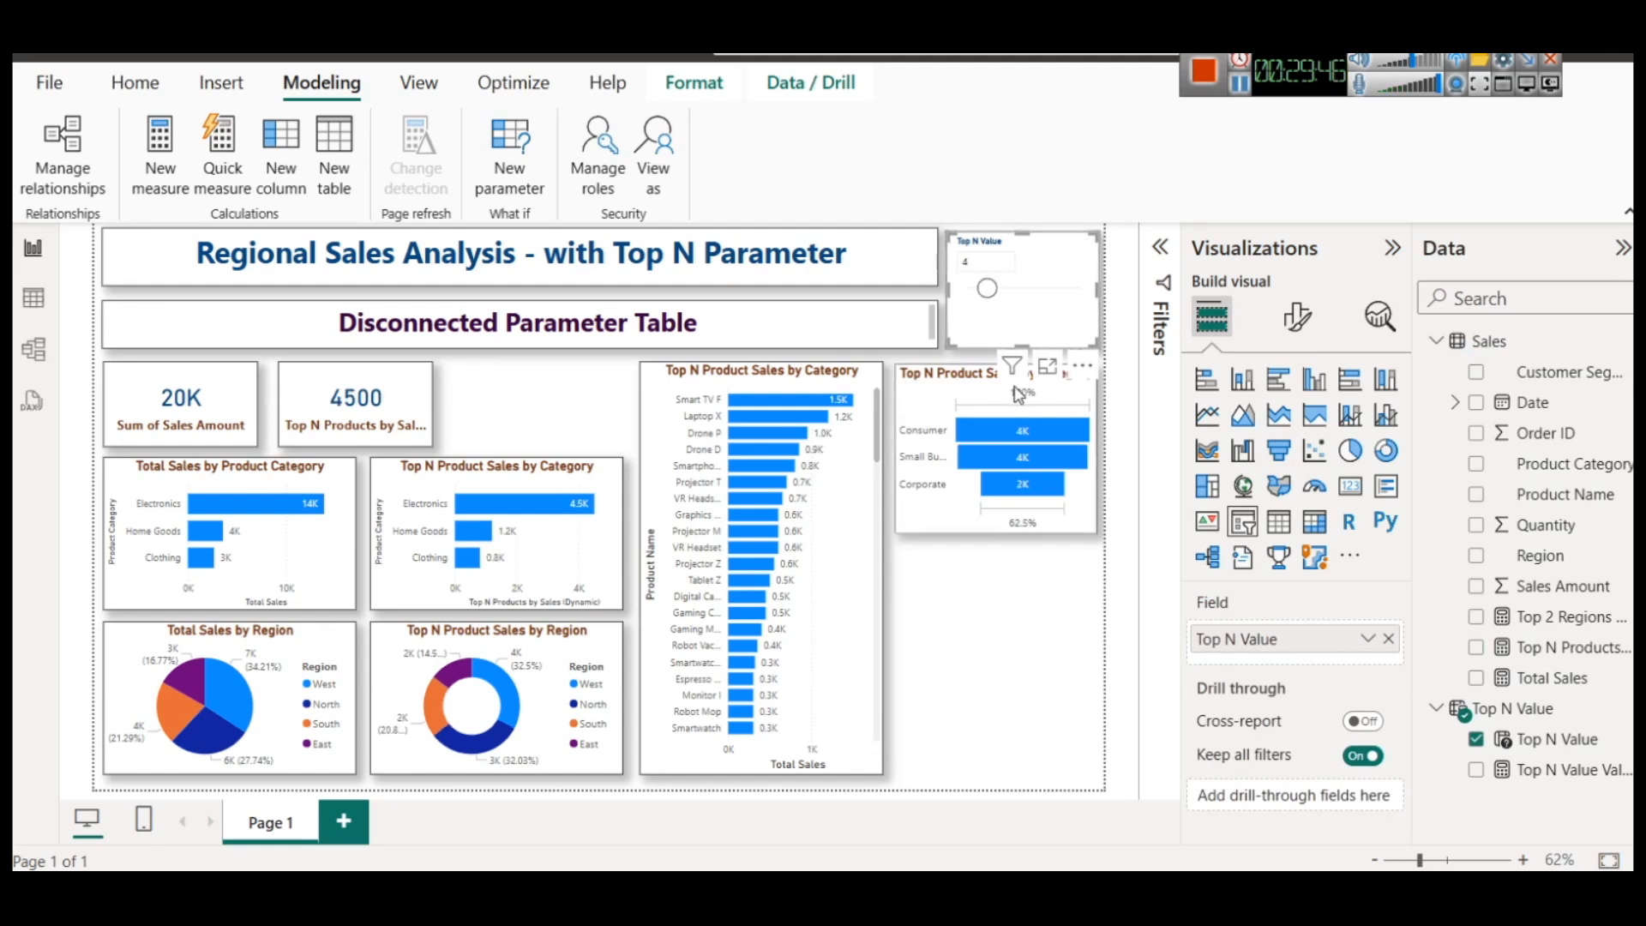
Duplicate the customer segment funnel directly below the original and replace the copy's value field with Total Sales
click(907, 386)
key(ctrl+c)
key(ctrl+v)
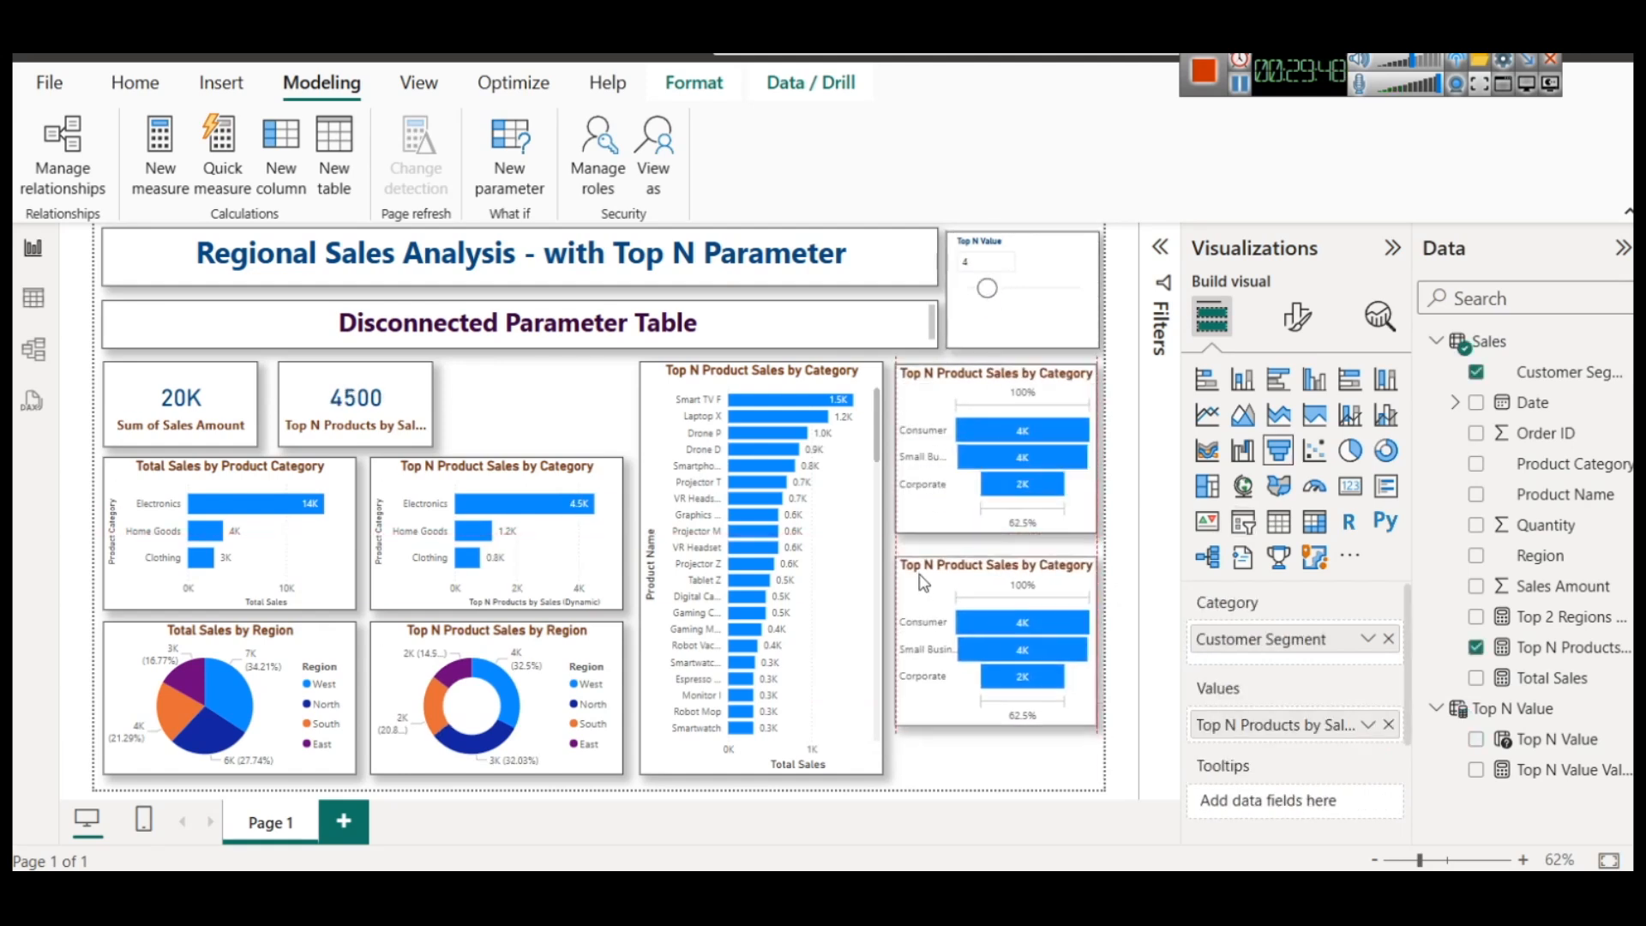
drag(917, 575, 918, 575)
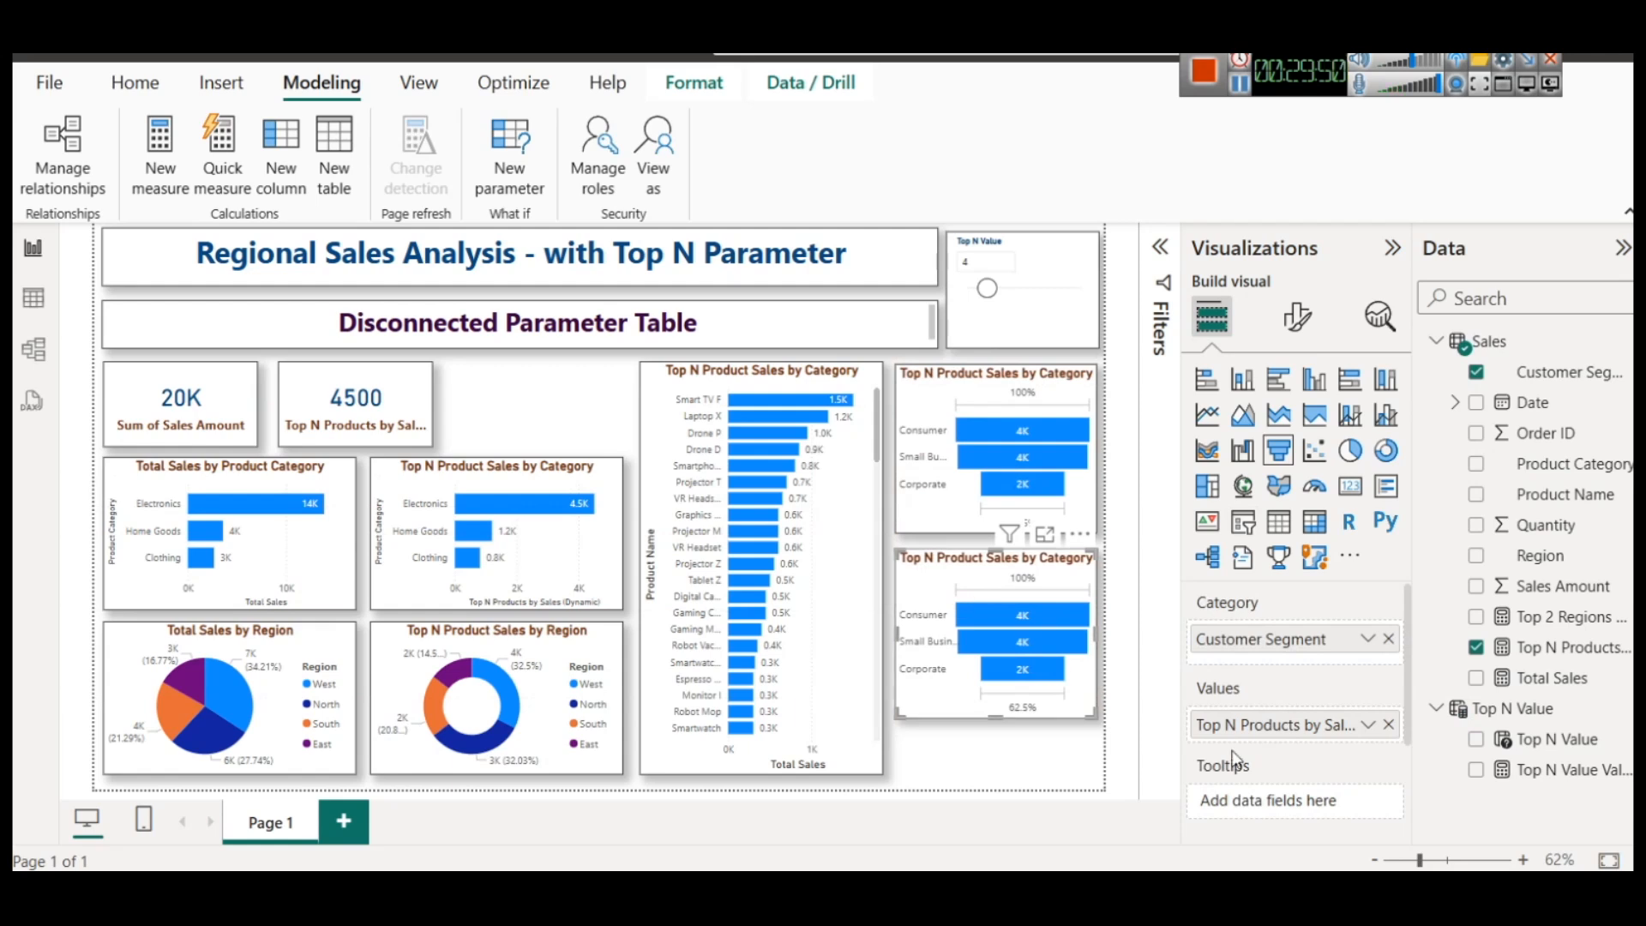
click(1388, 724)
drag(1551, 677, 1294, 725)
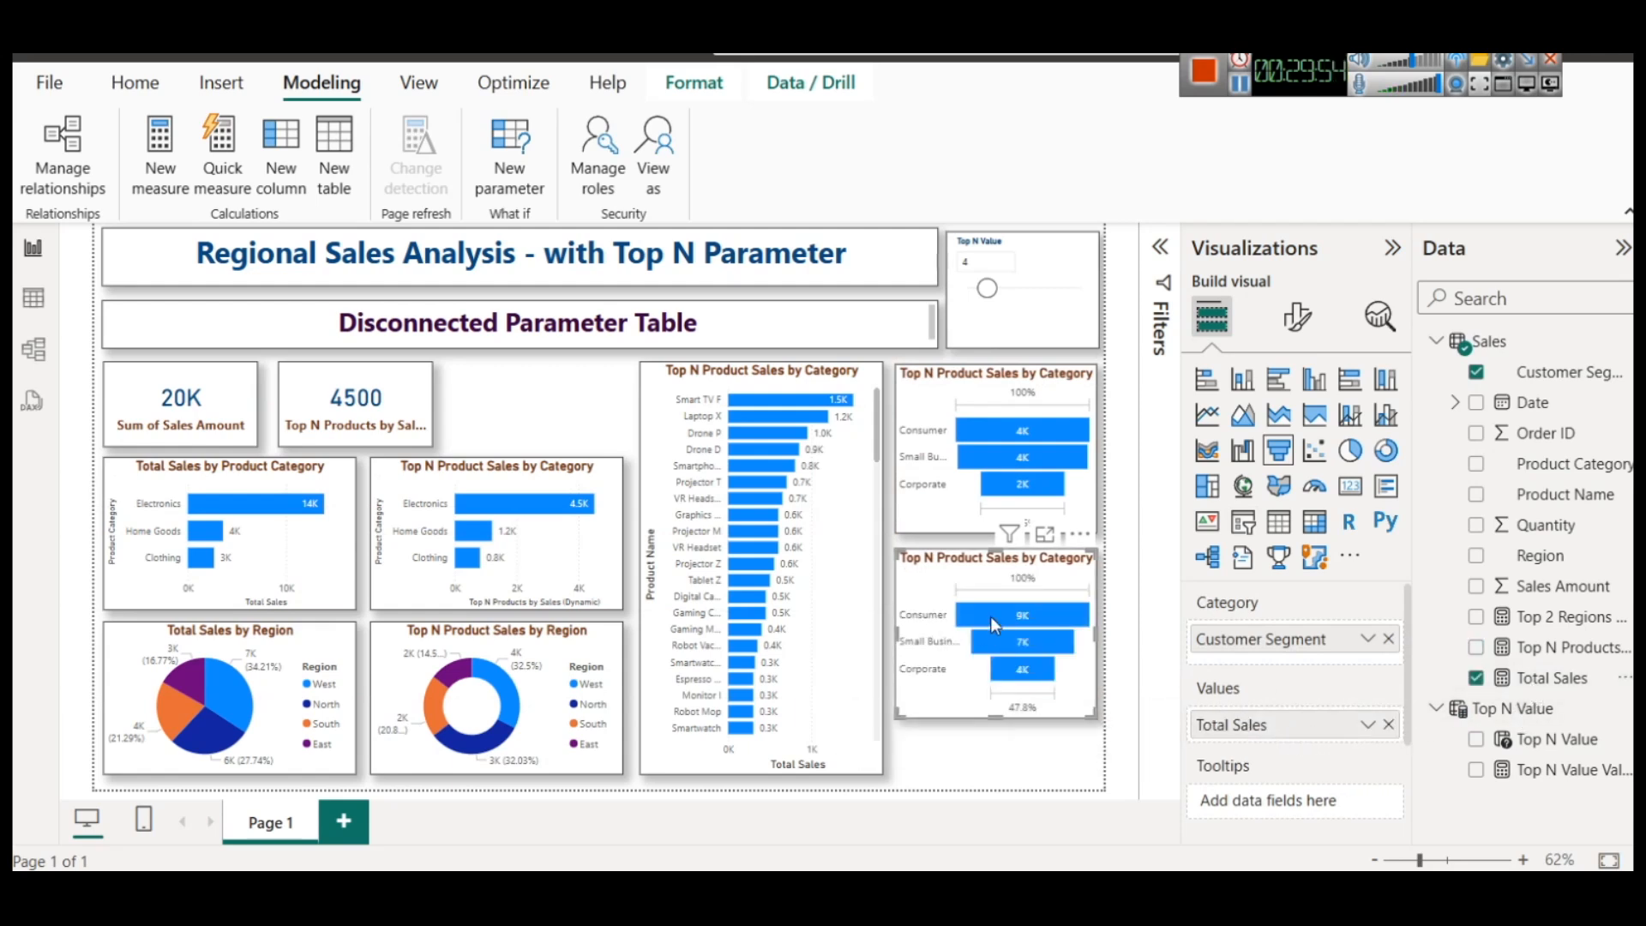
Set the Top N Value slicer to 5 and 10 in turn to compare the two customer segment funnels
mouse_move(995, 625)
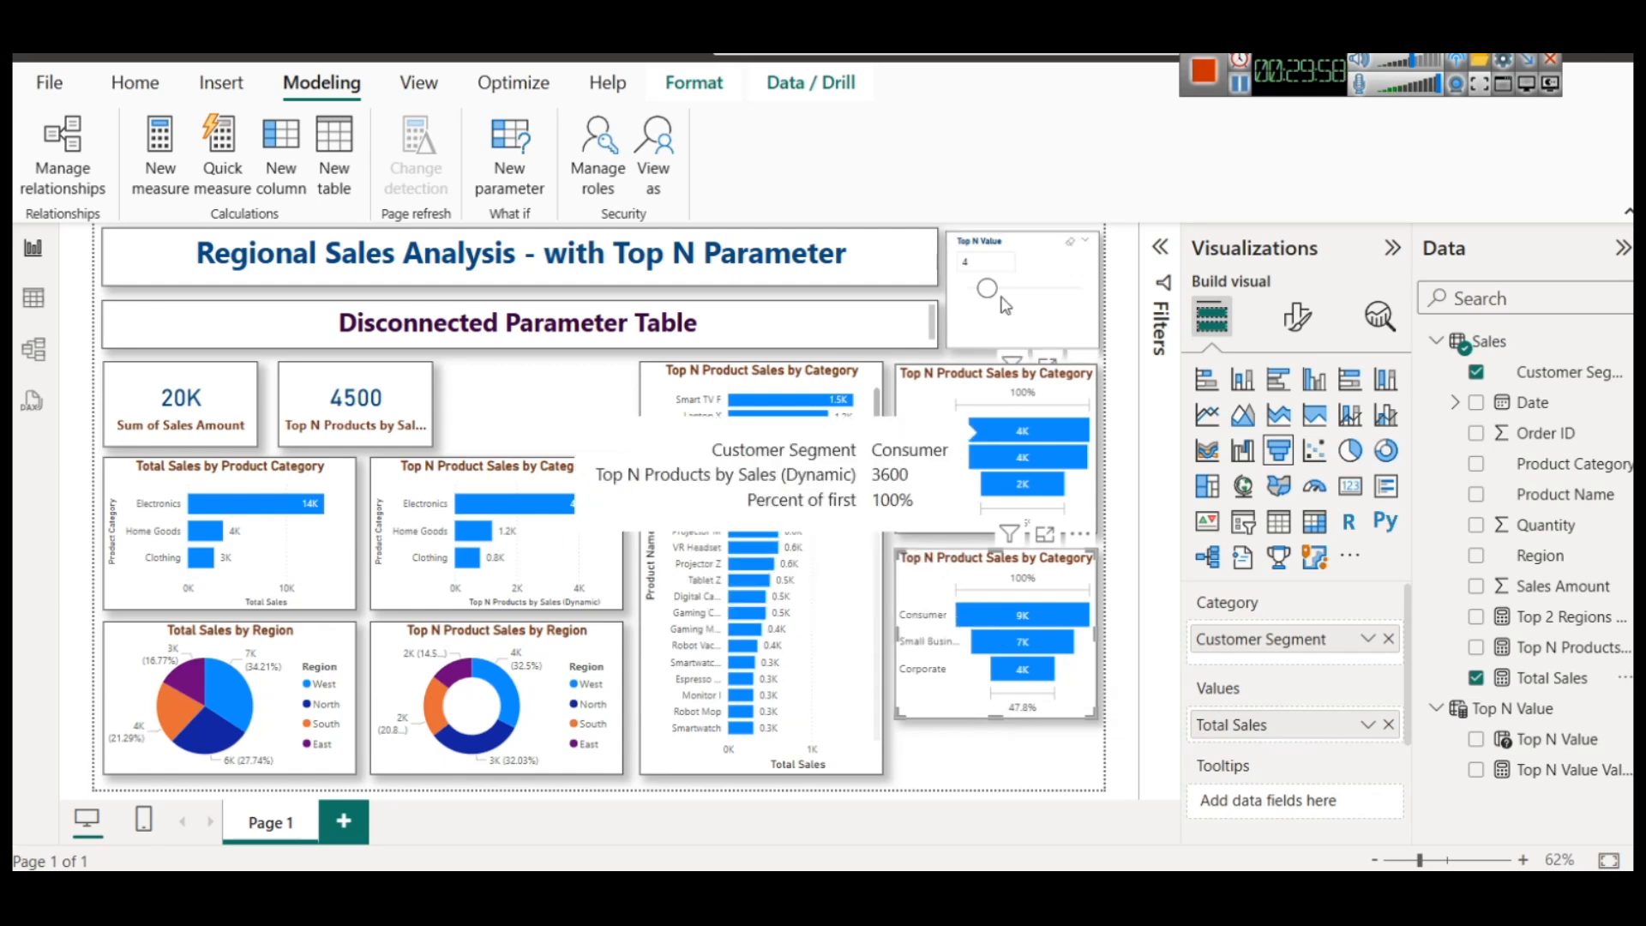
click(982, 260)
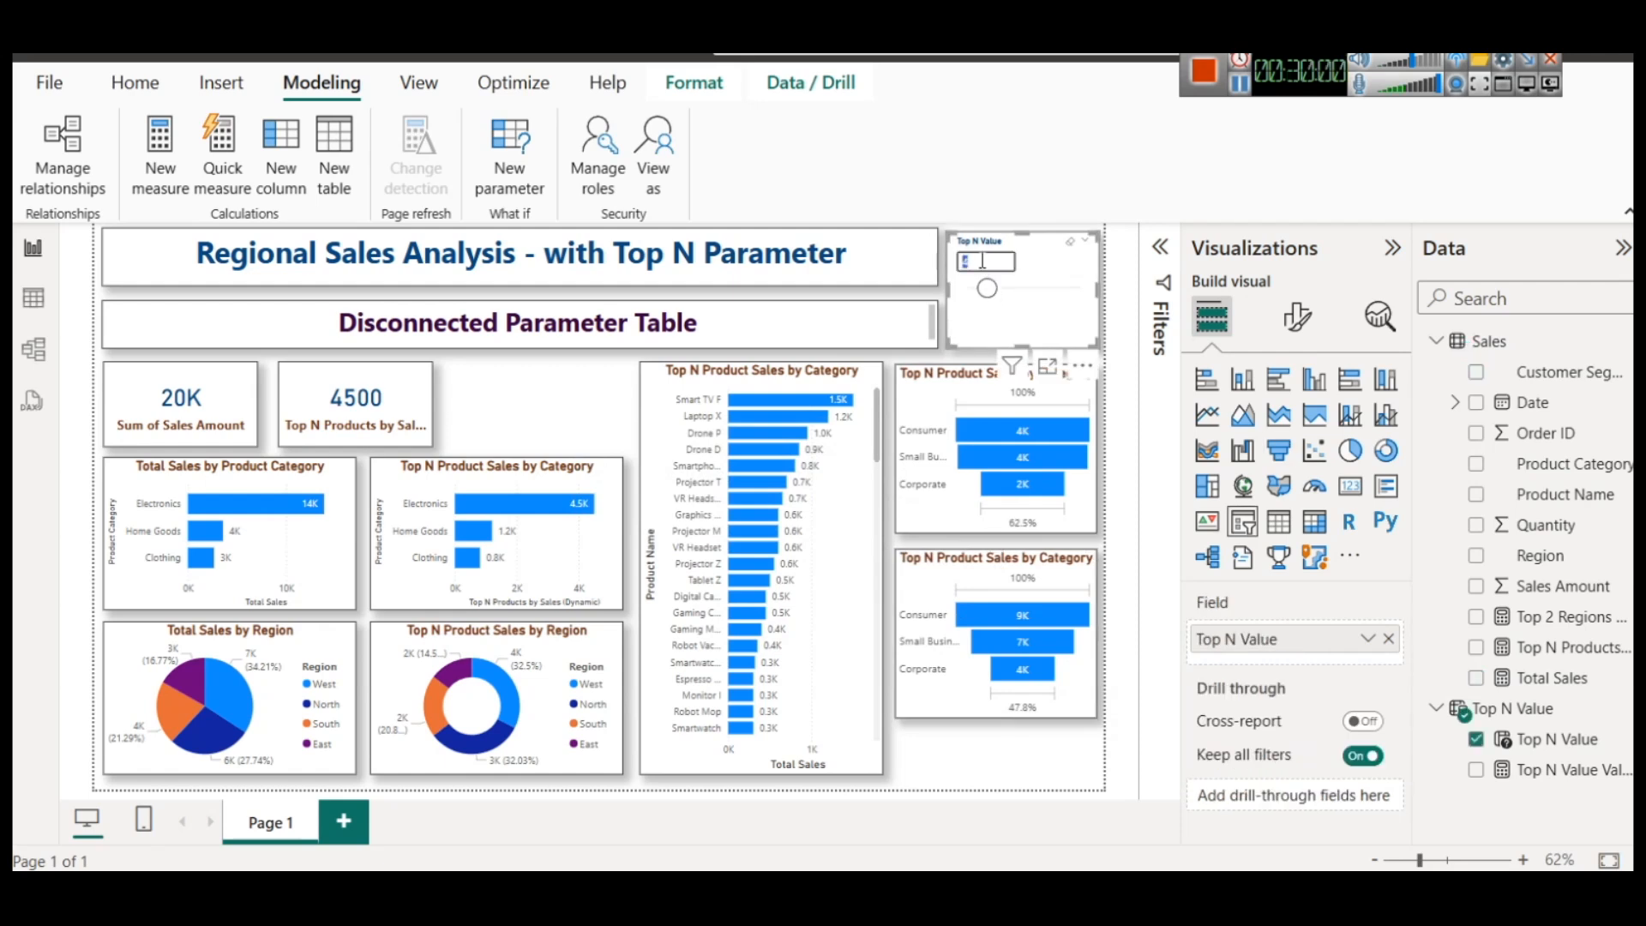
text(5)
key(Return)
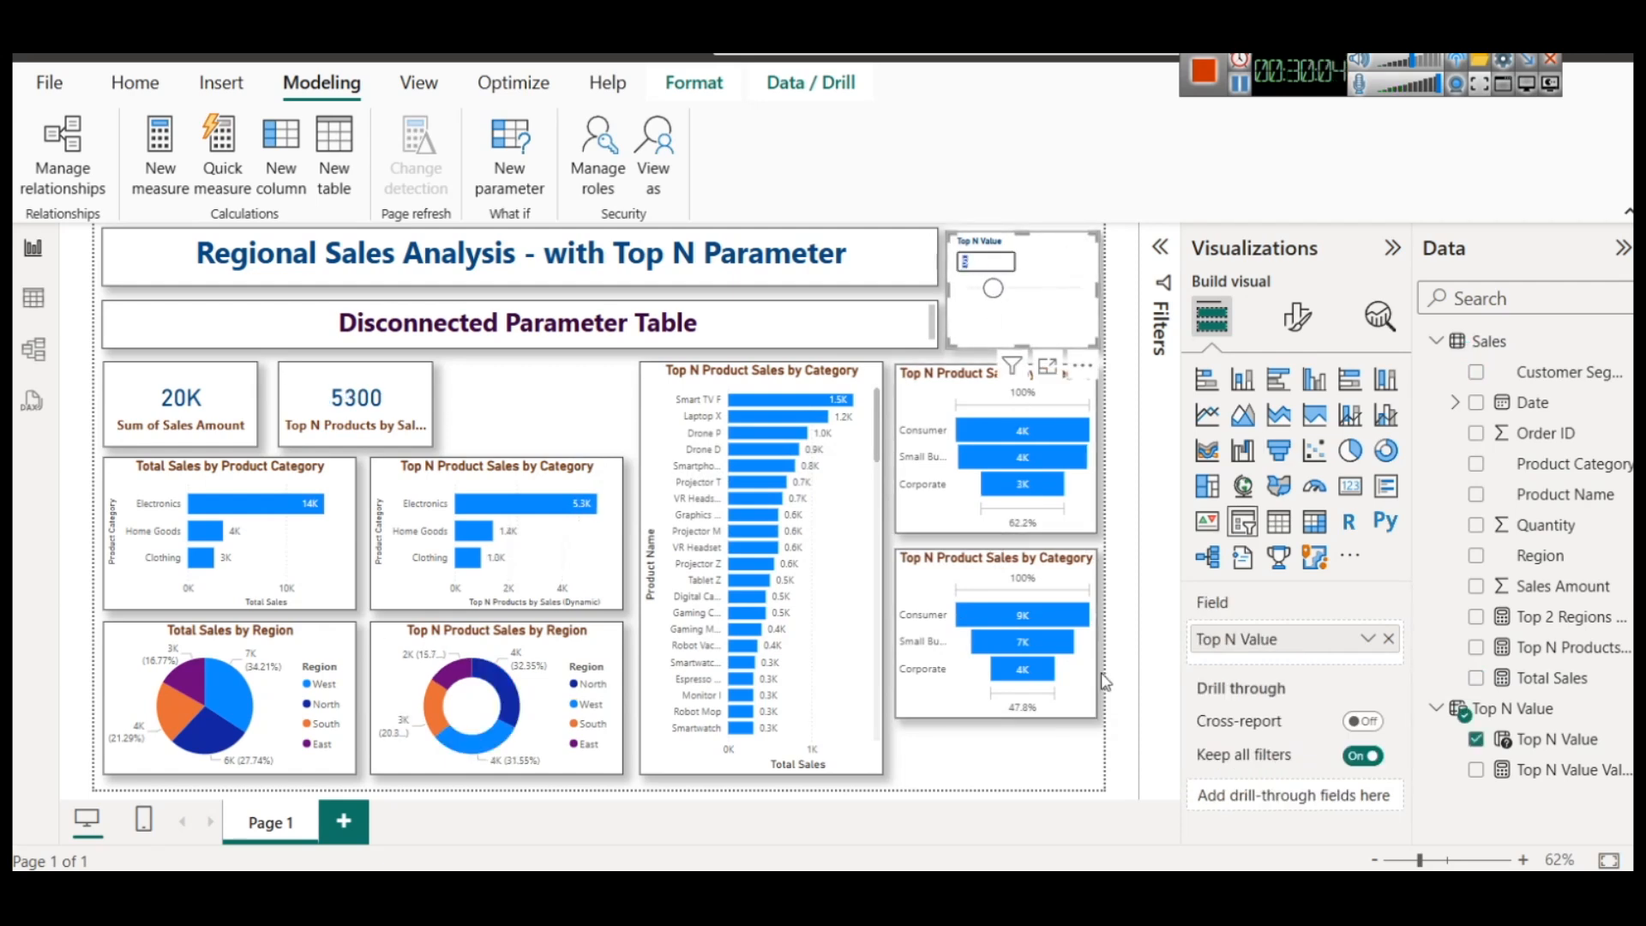
mouse_move(1010, 441)
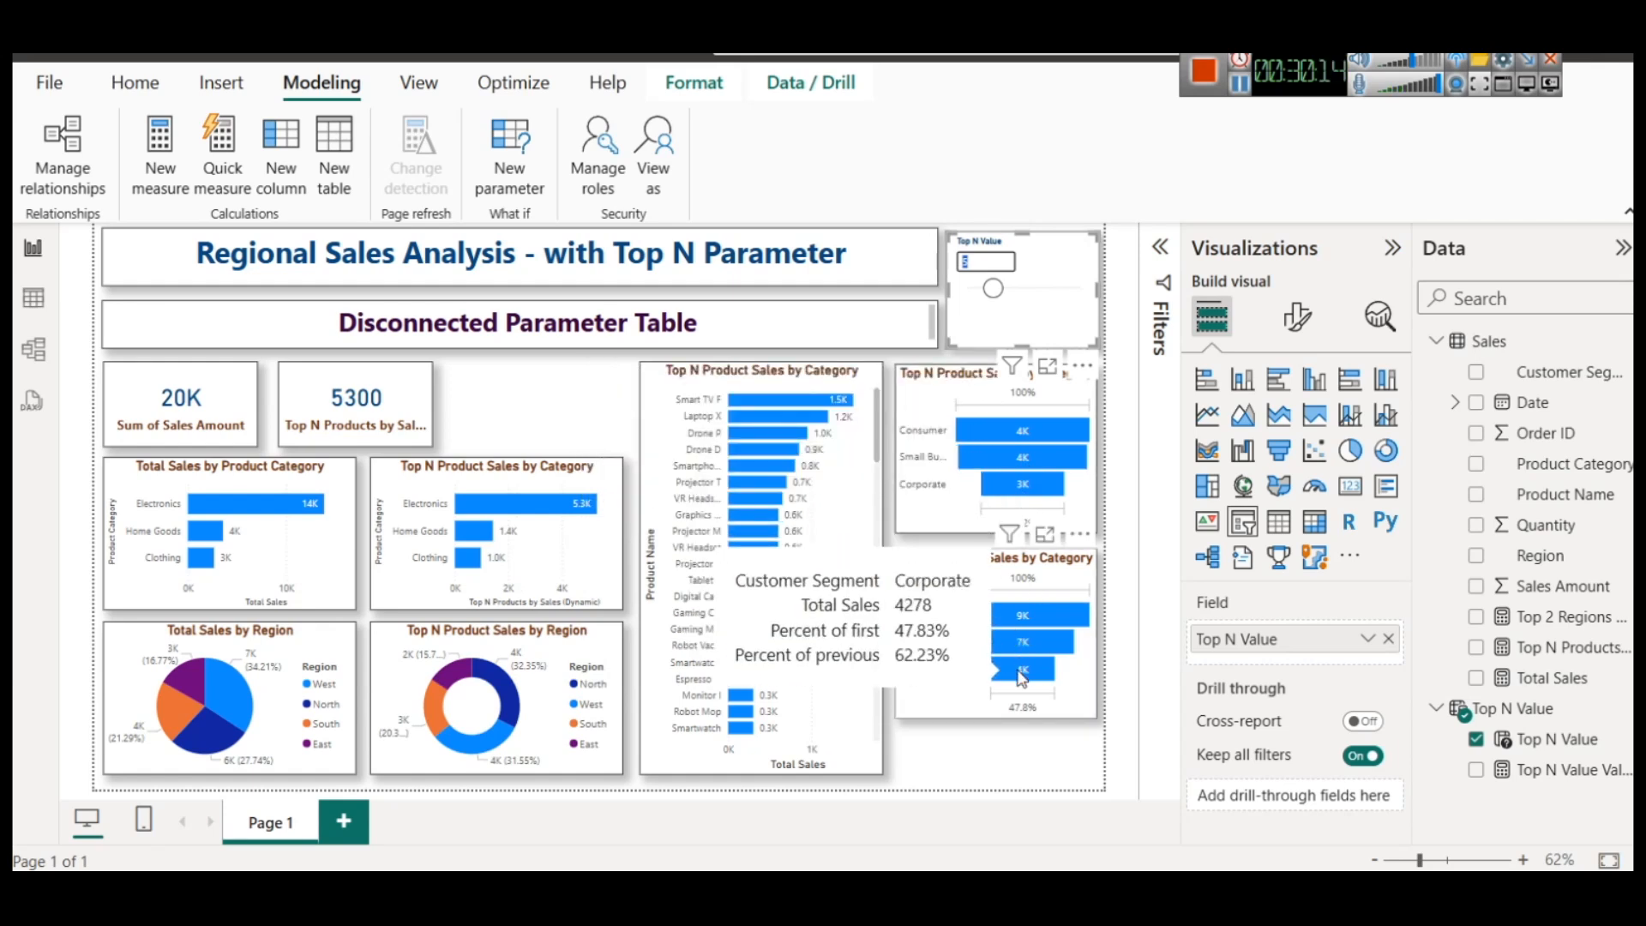
drag(993, 290, 1026, 295)
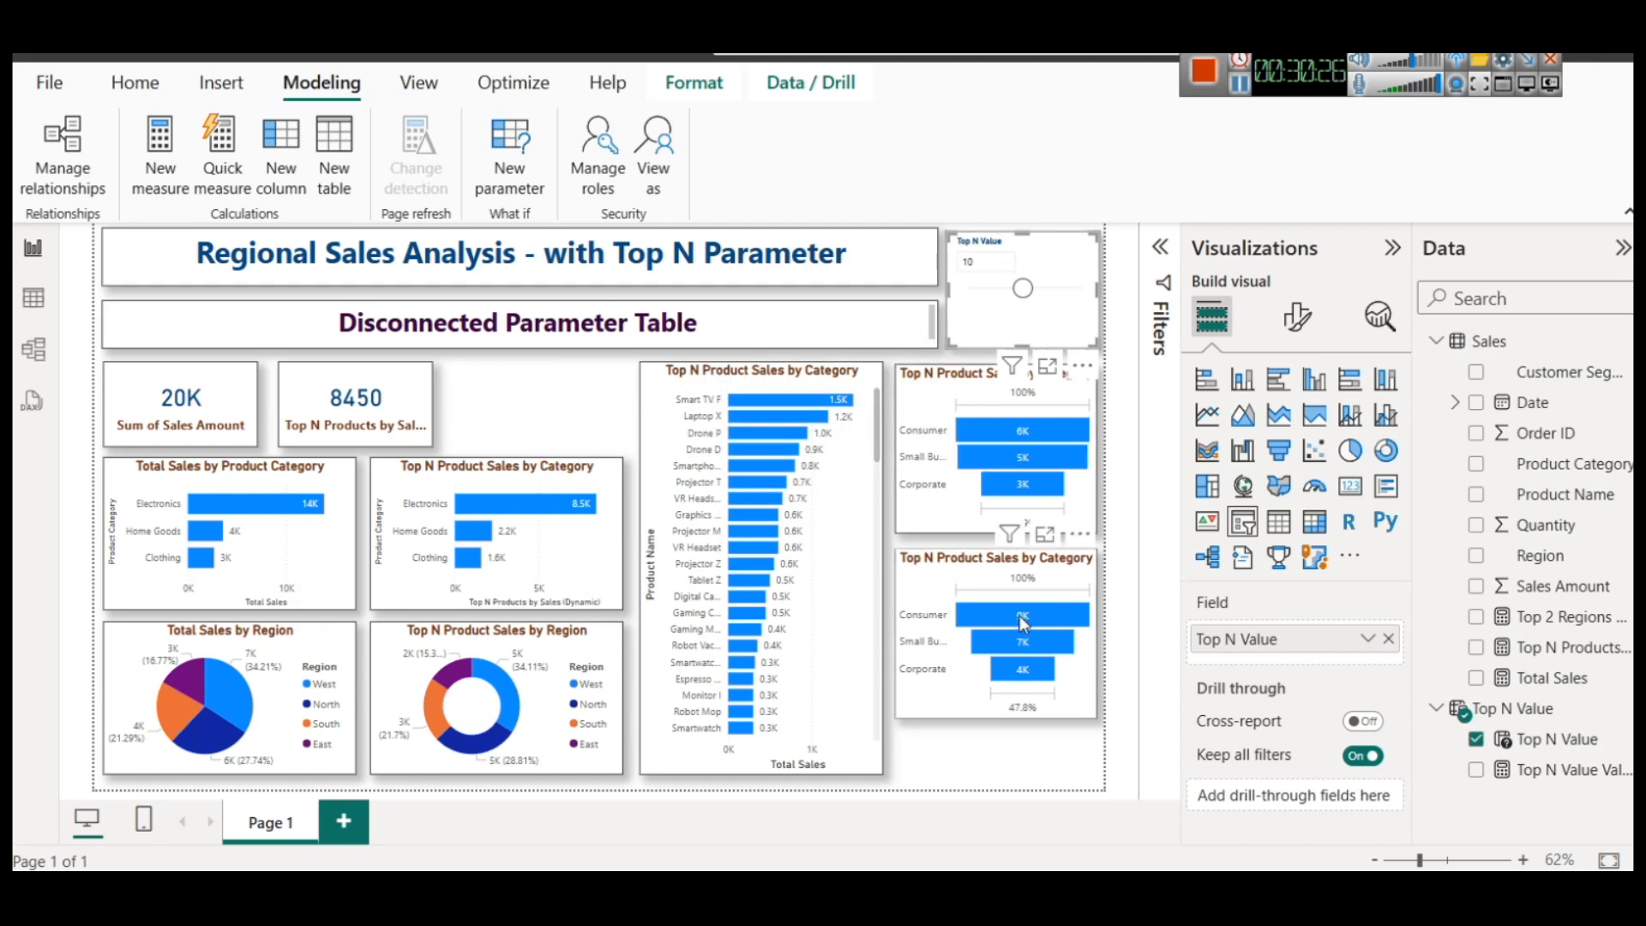
mouse_move(1023, 288)
mouse_down()
mouse_move(1005, 292)
mouse_move(1023, 288)
mouse_up()
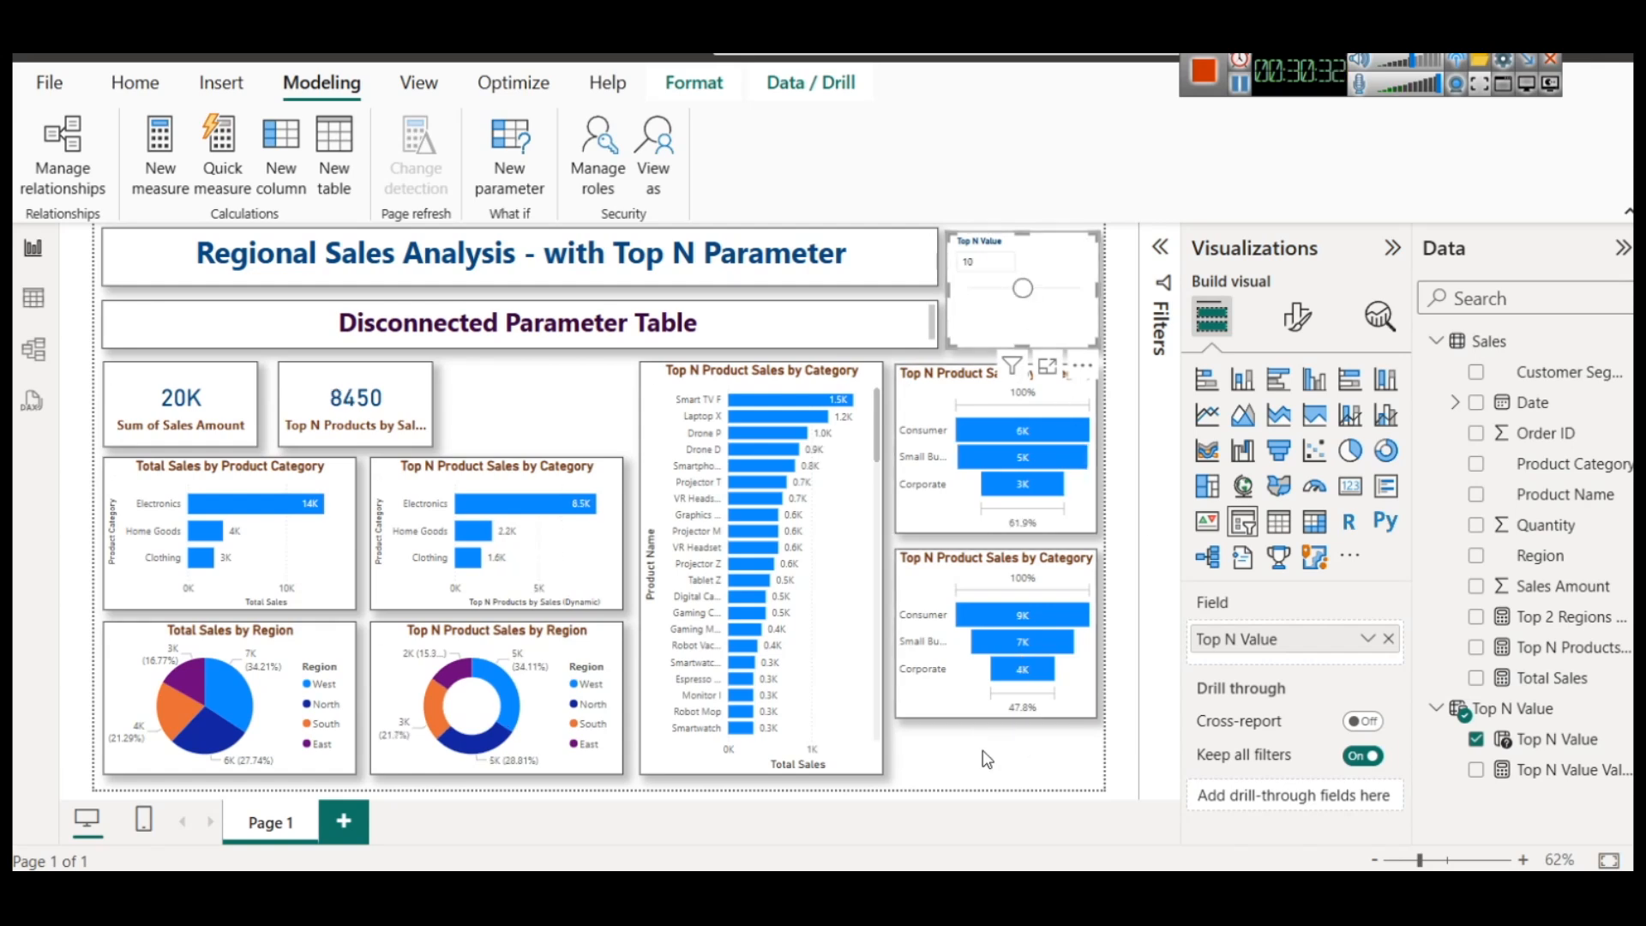
Change the title of the lower Total Sales funnel to Sales by Customer Segment
click(971, 580)
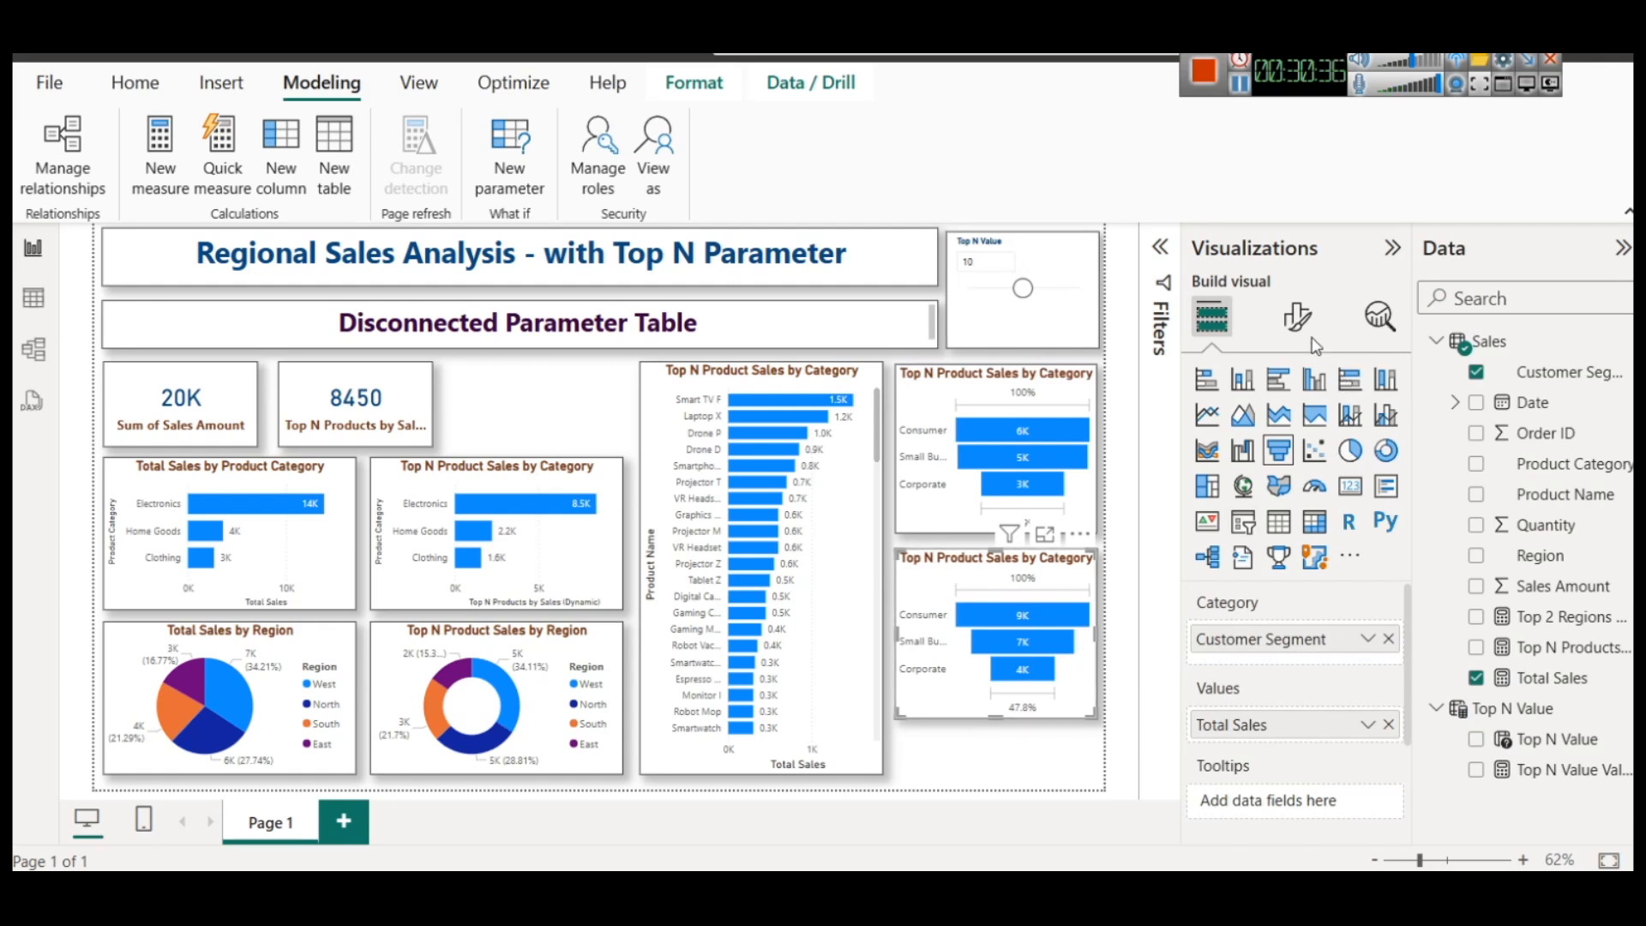
click(1298, 317)
click(1293, 431)
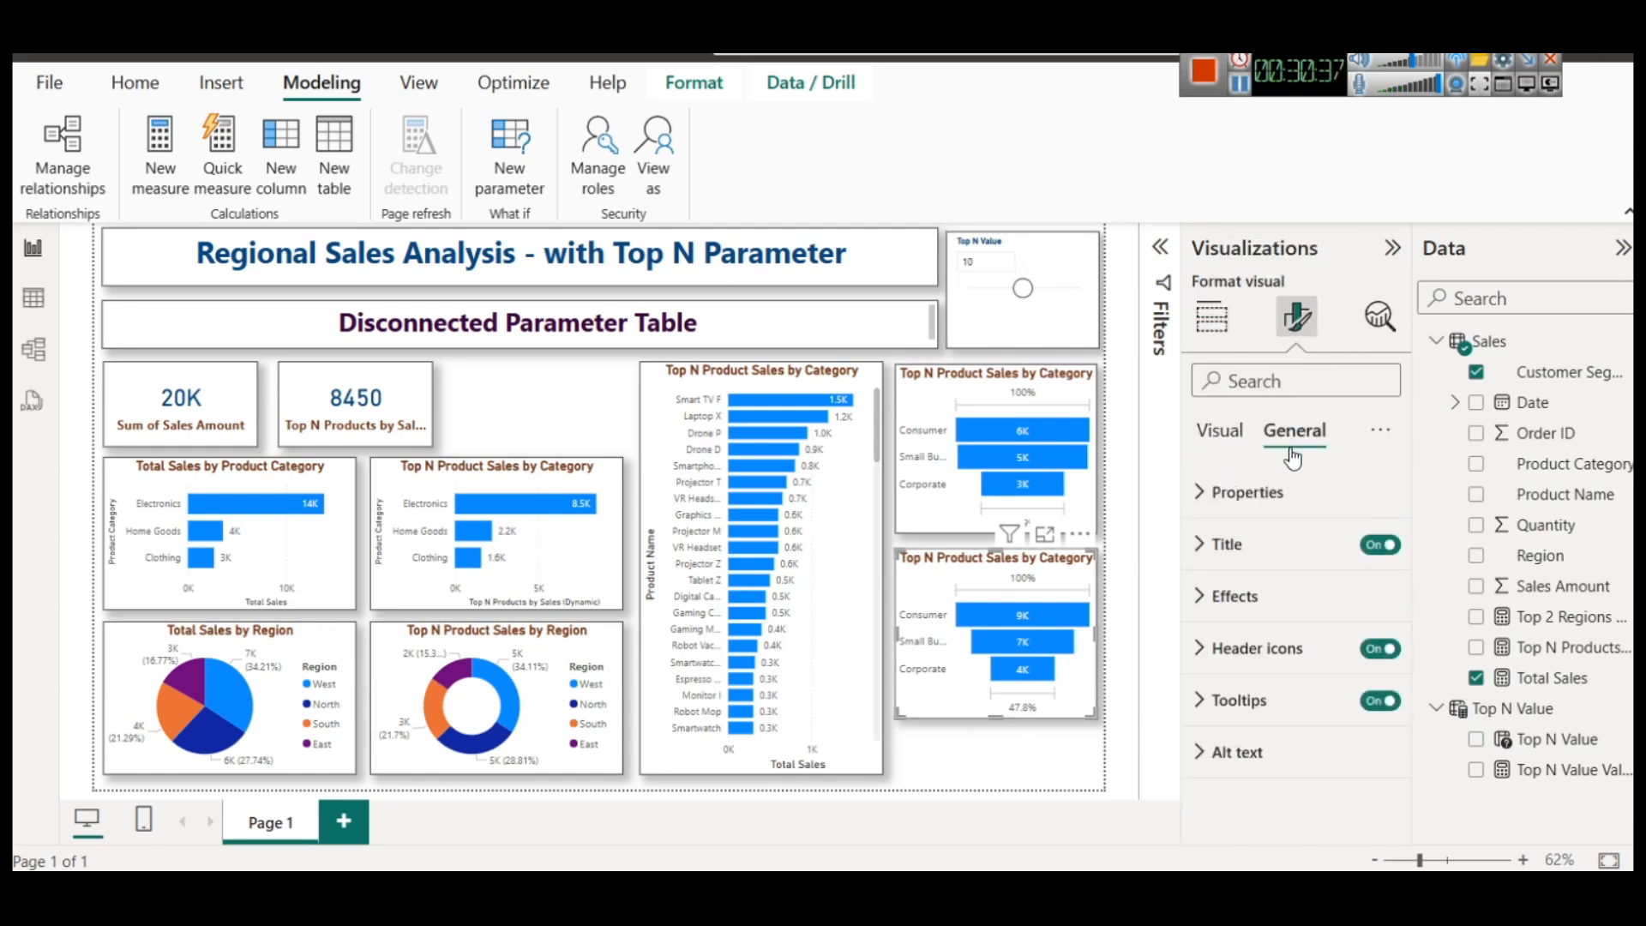
click(1218, 544)
drag(1312, 672, 1172, 668)
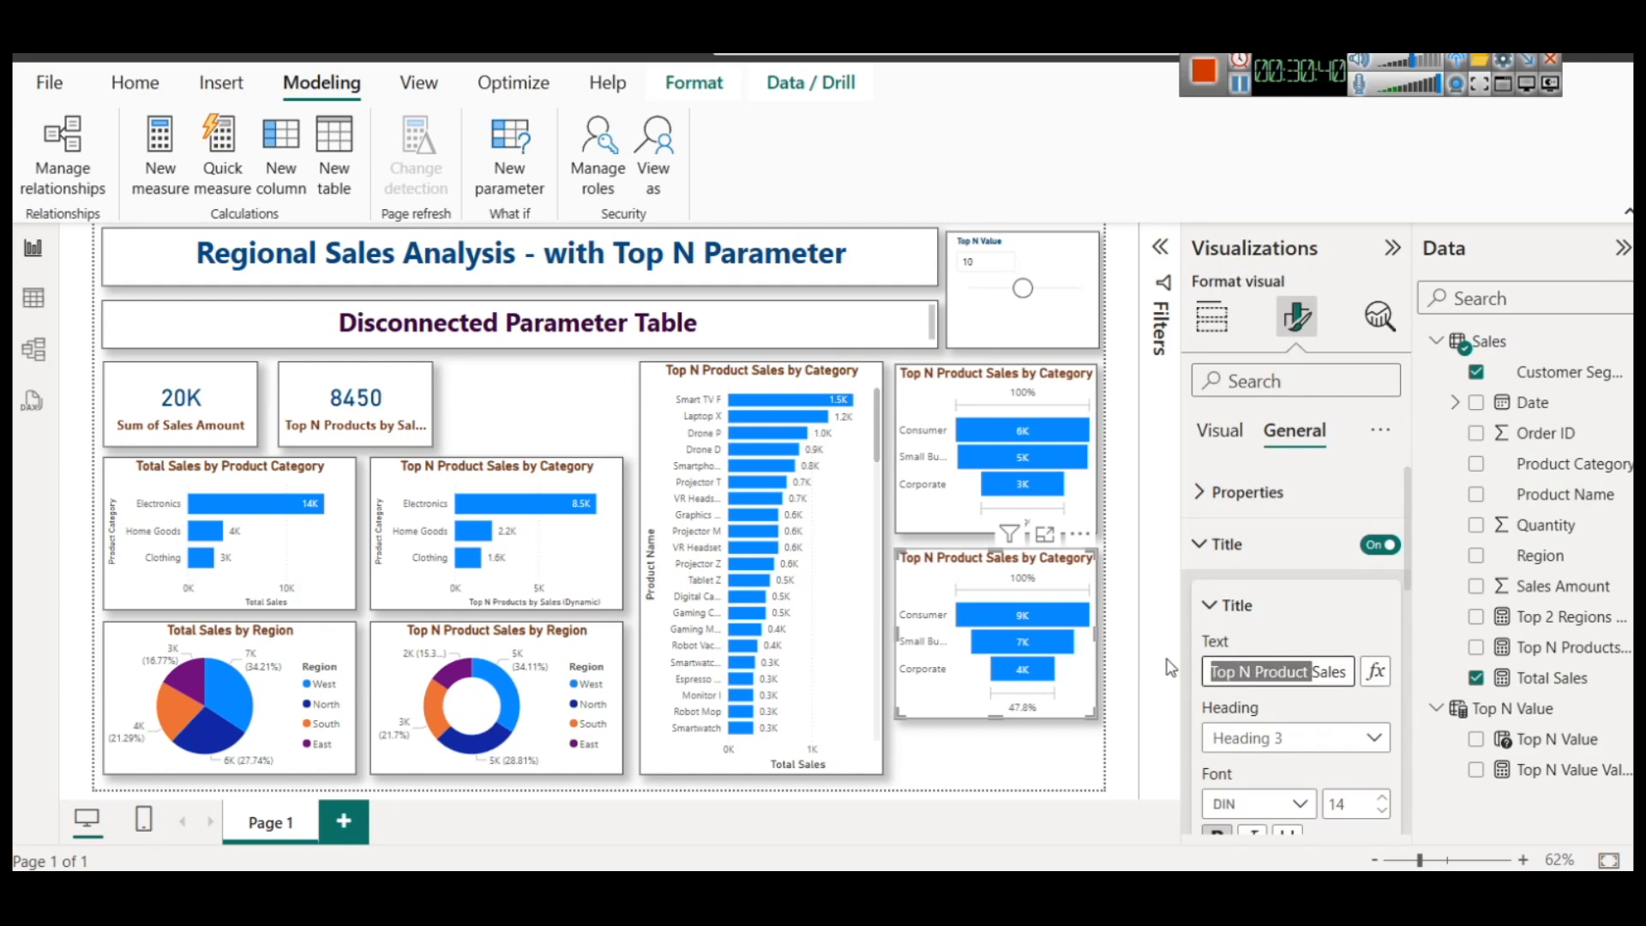
key(BackSpace)
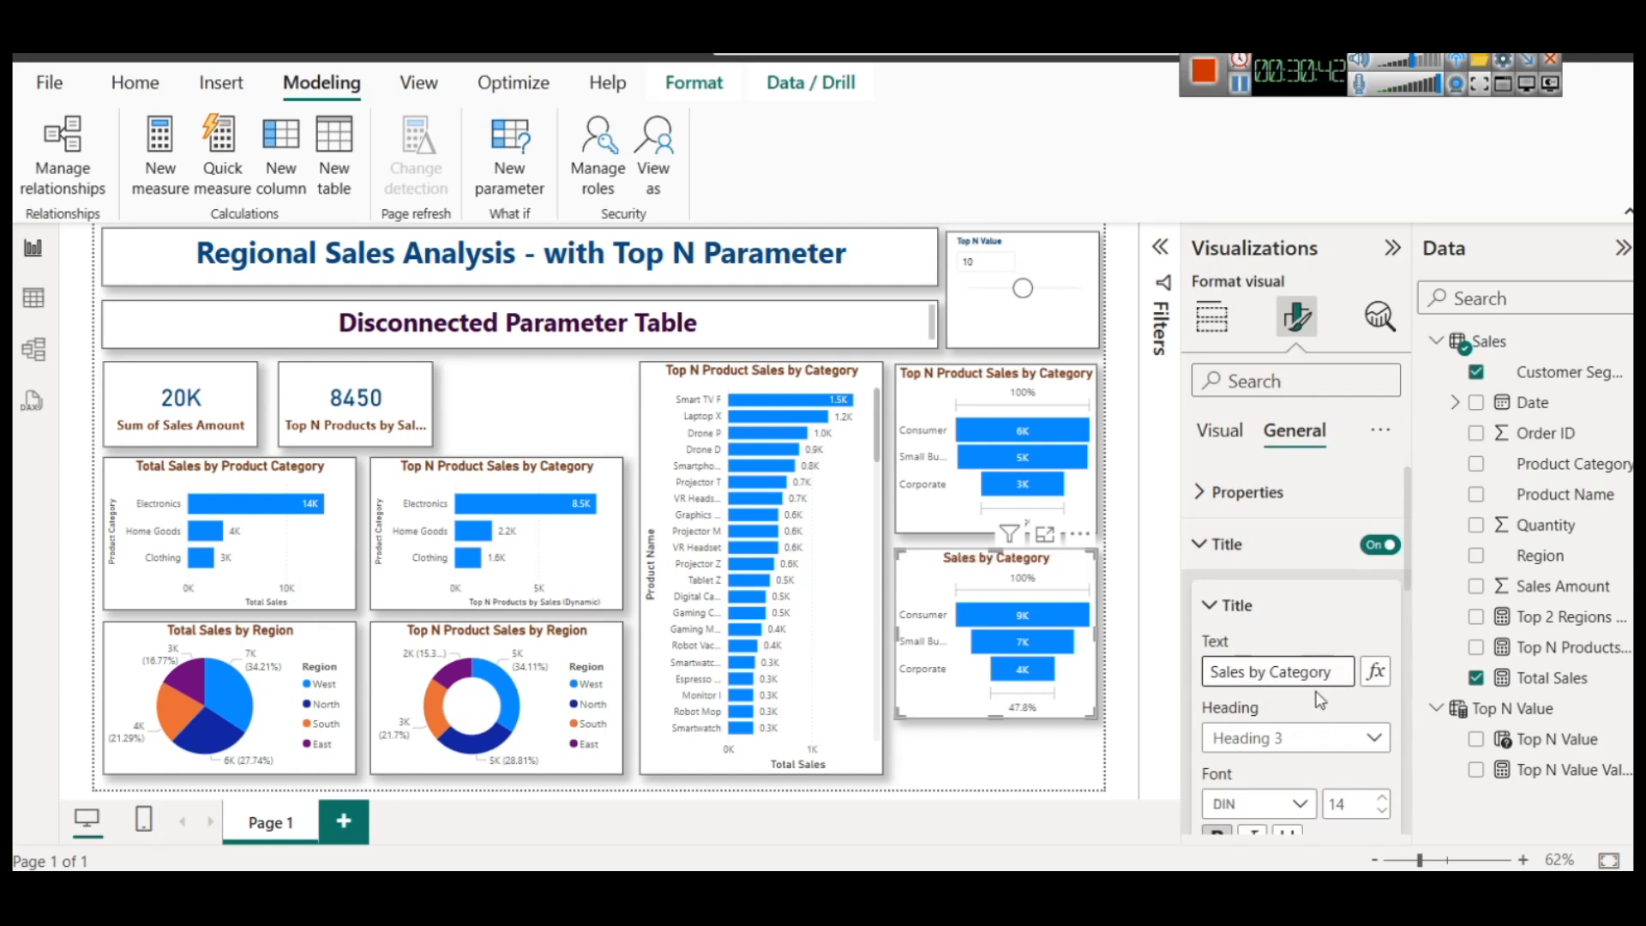
double_click(1332, 670)
text(Customer Segment)
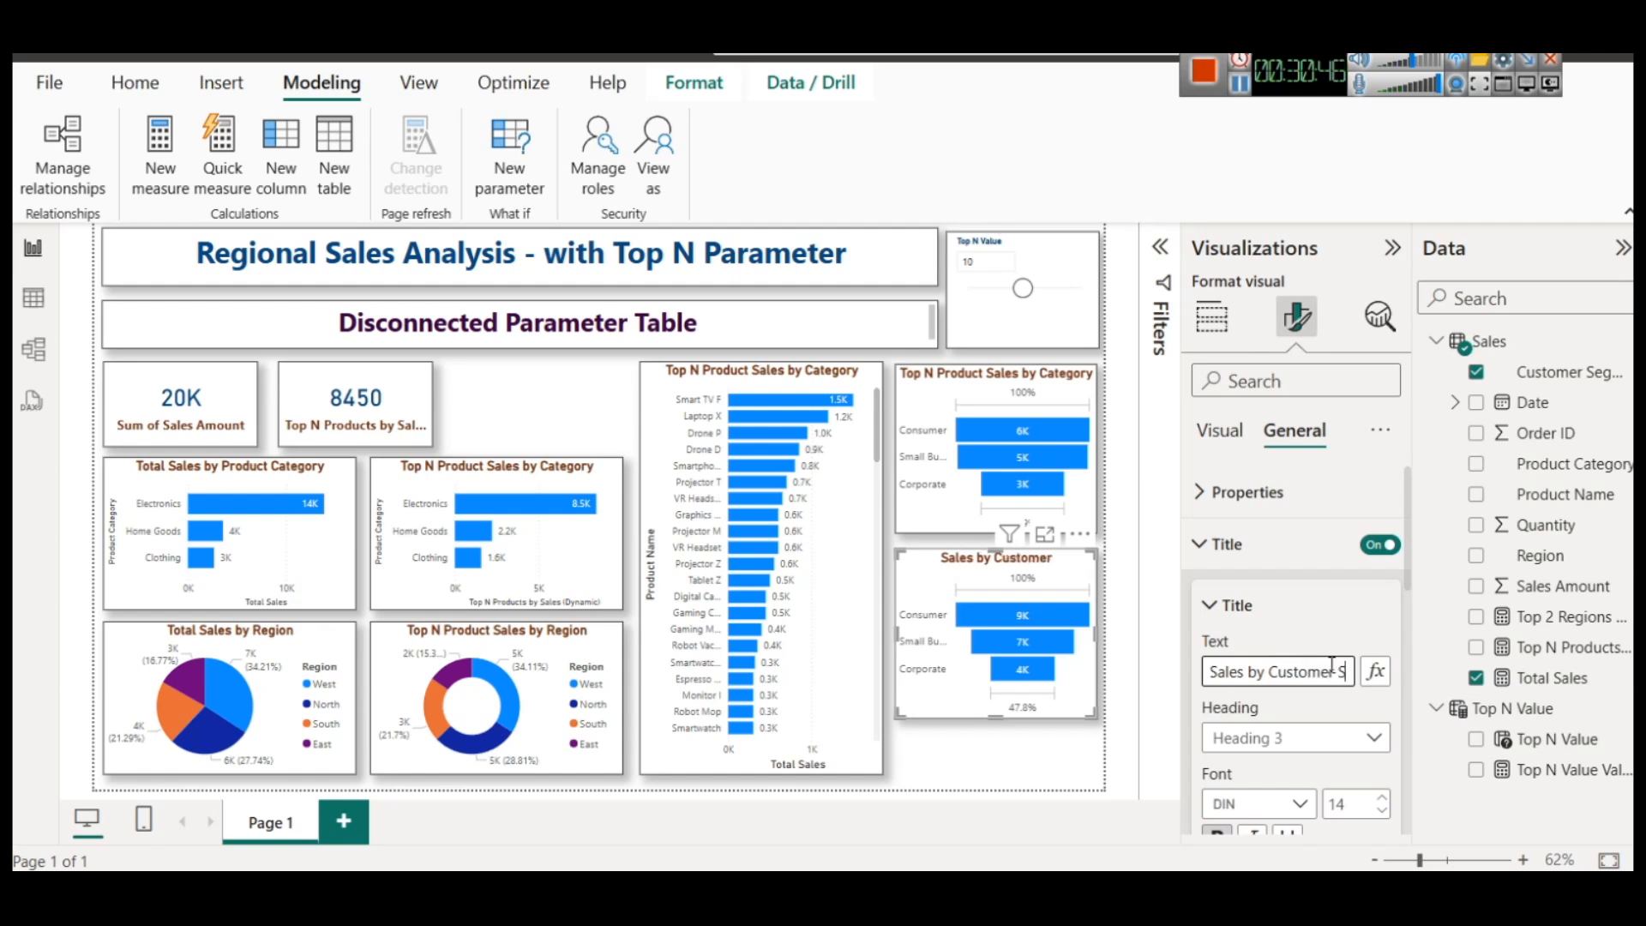
key(ctrl+a)
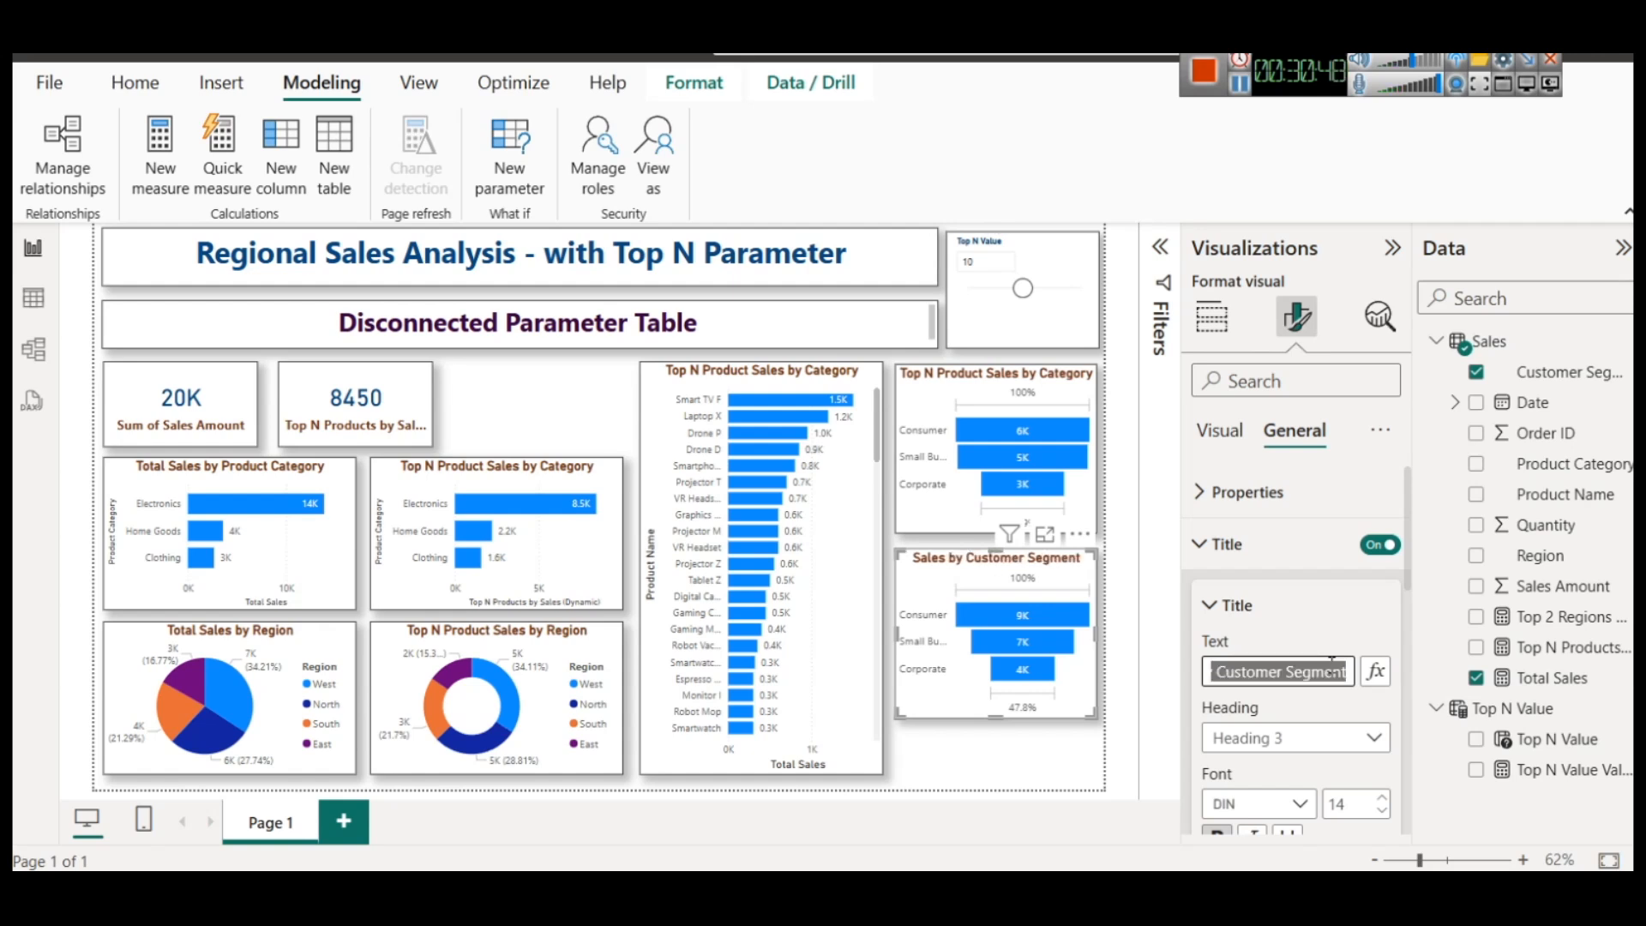
Change the title of the upper funnel to Top N Product Sales by Segment
click(1040, 405)
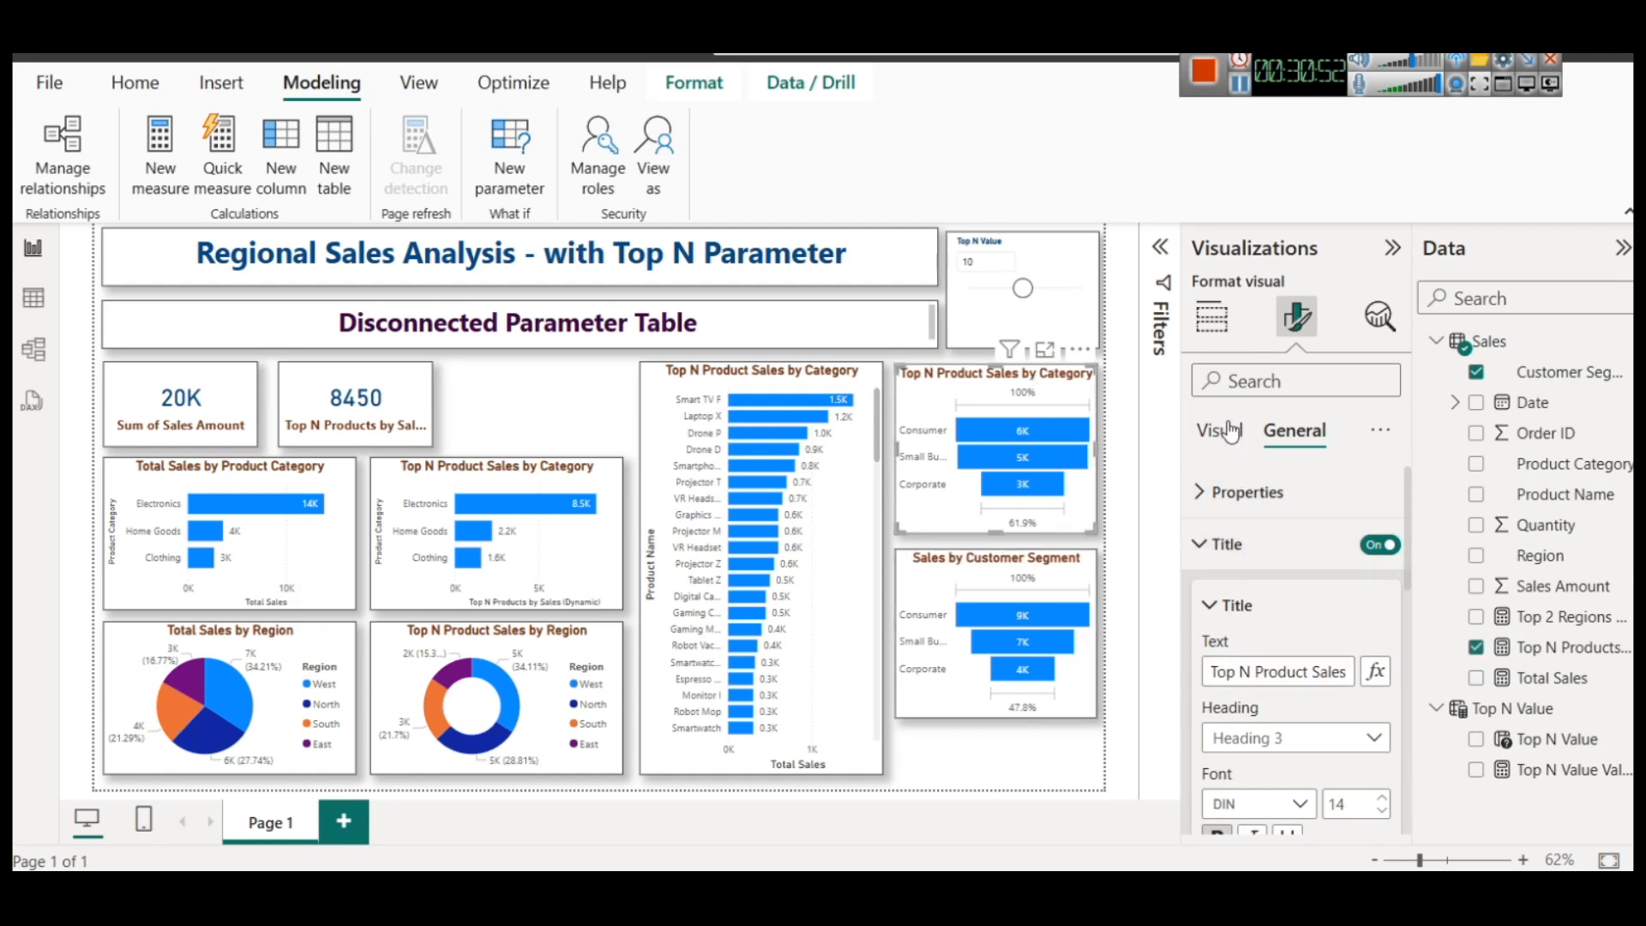
click(1213, 448)
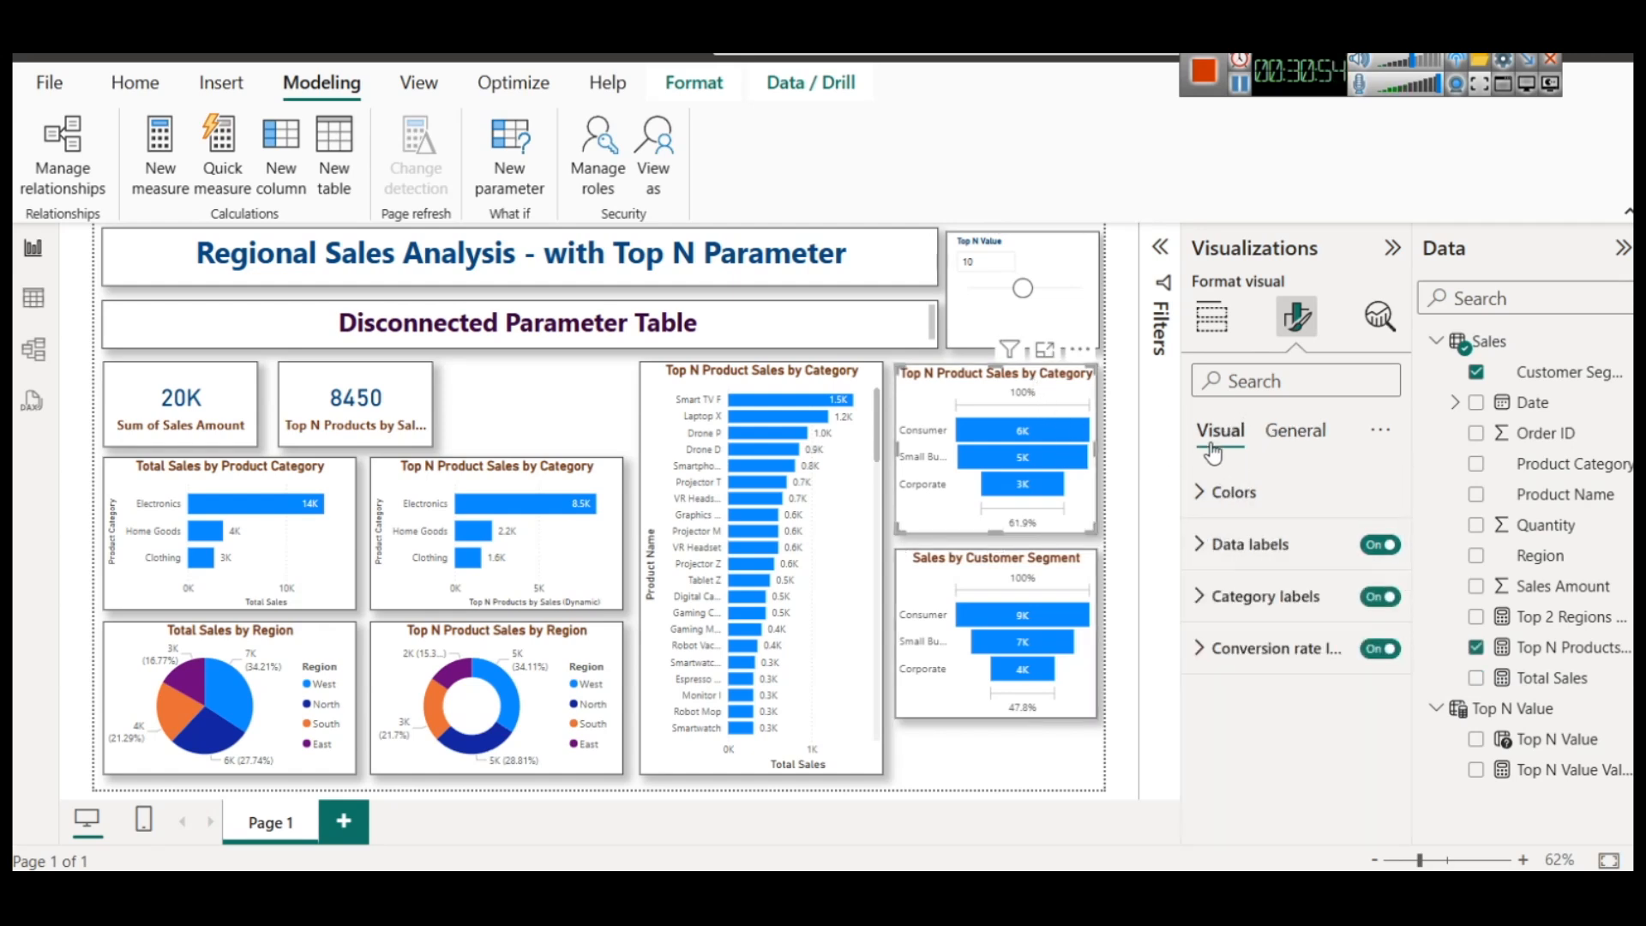
click(1294, 430)
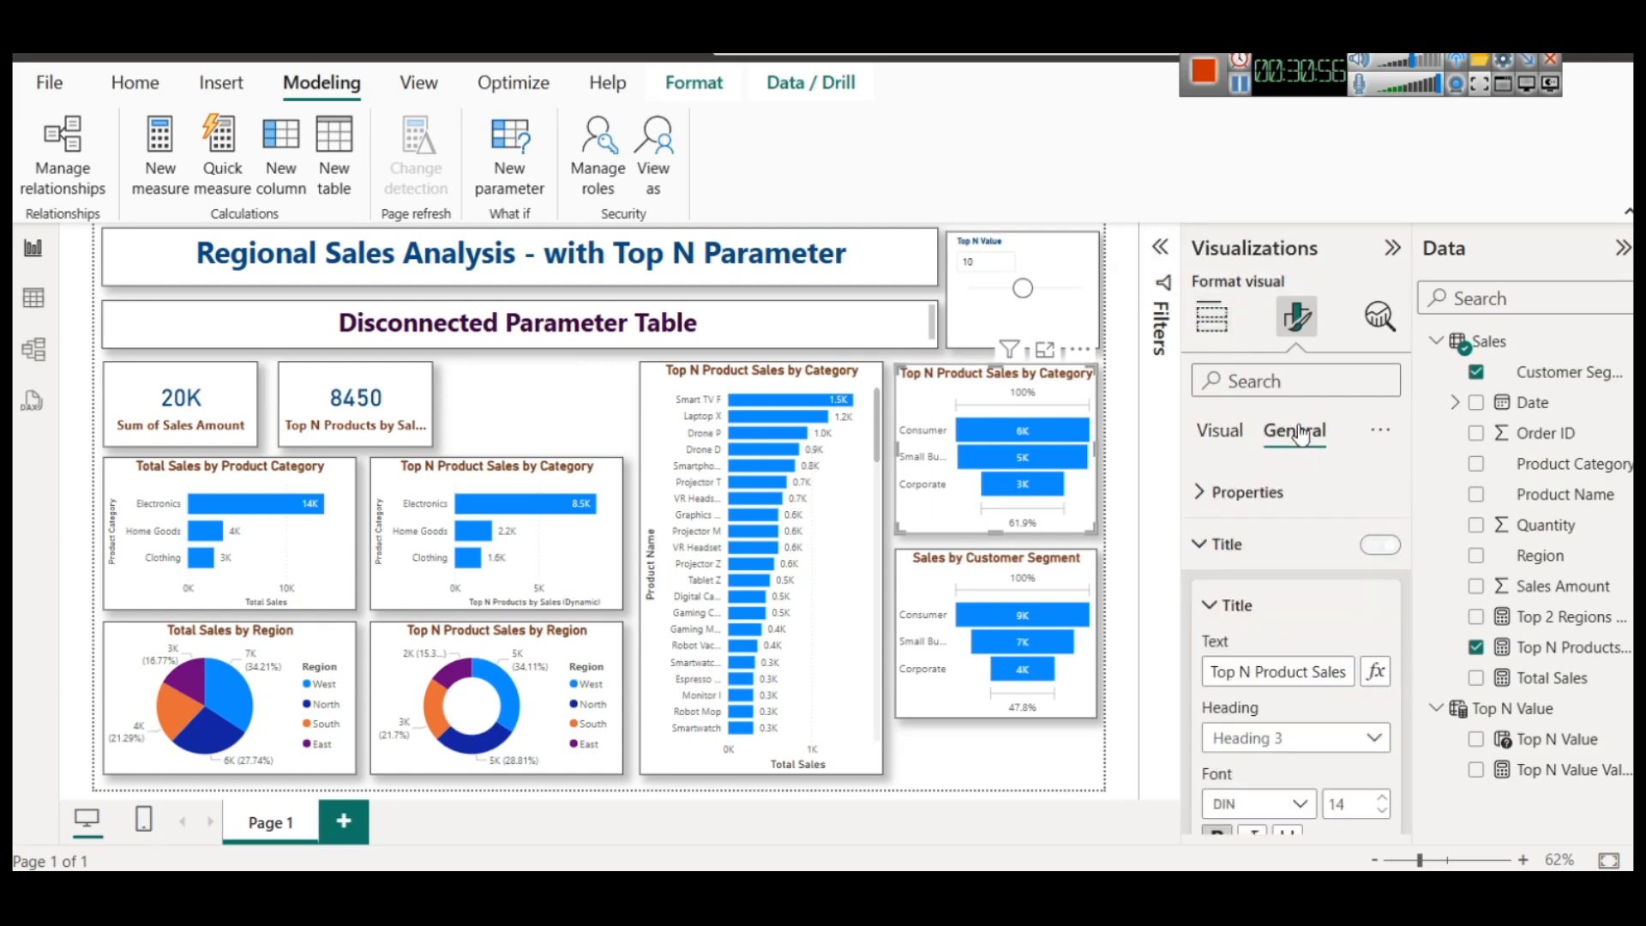
click(1334, 674)
double_click(1327, 672)
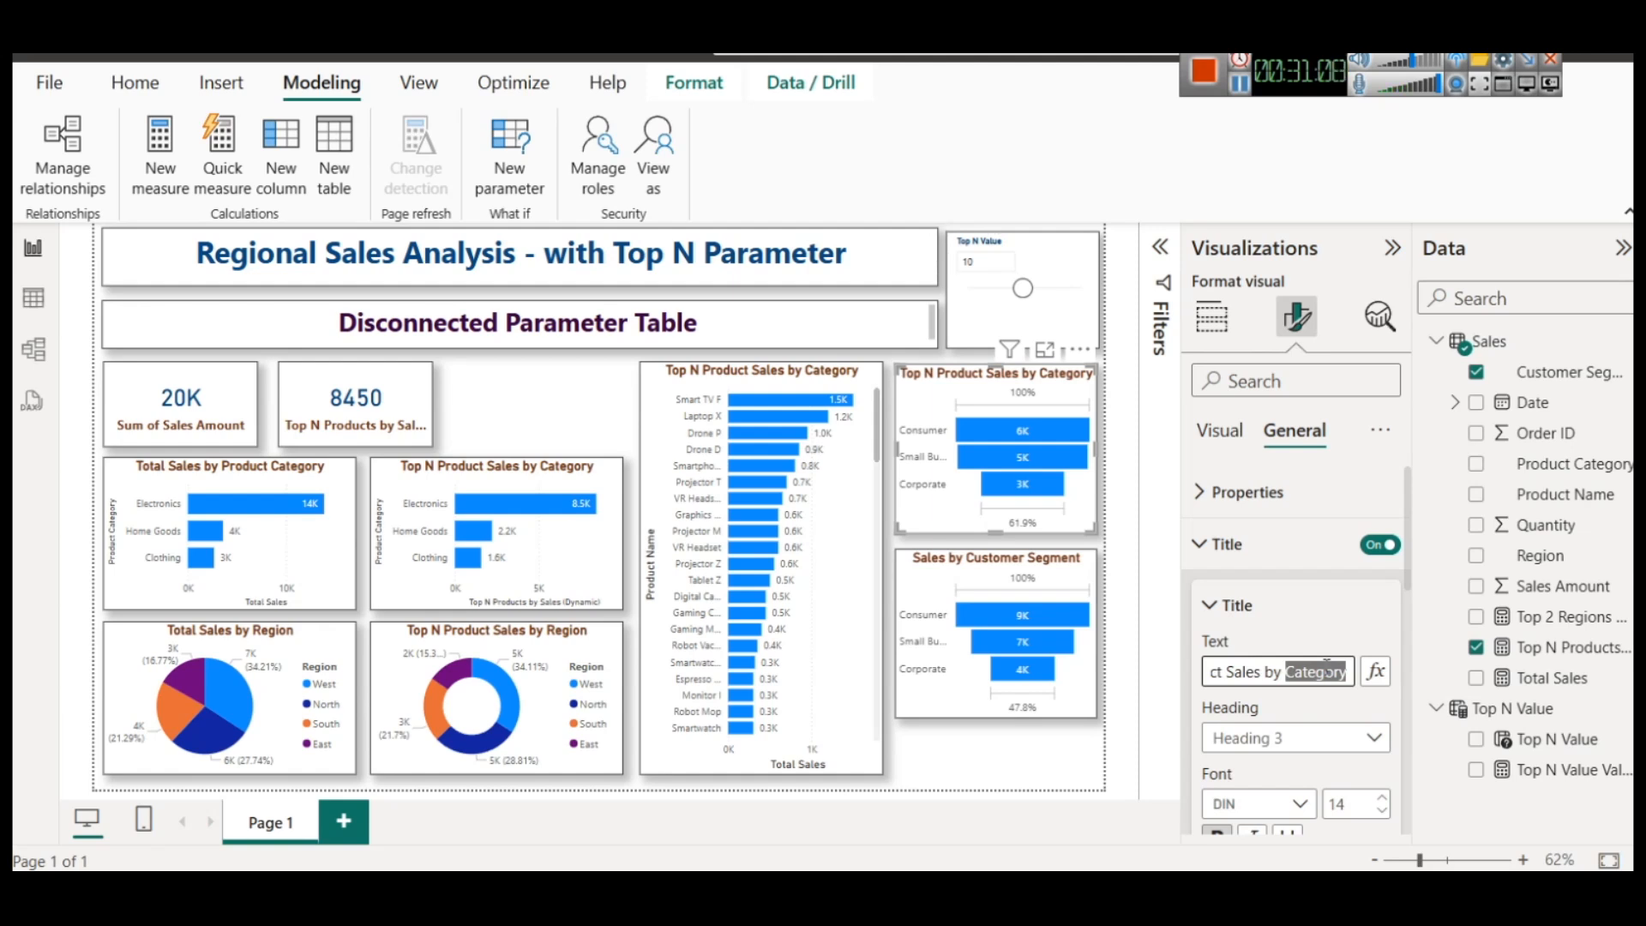
text(Segment)
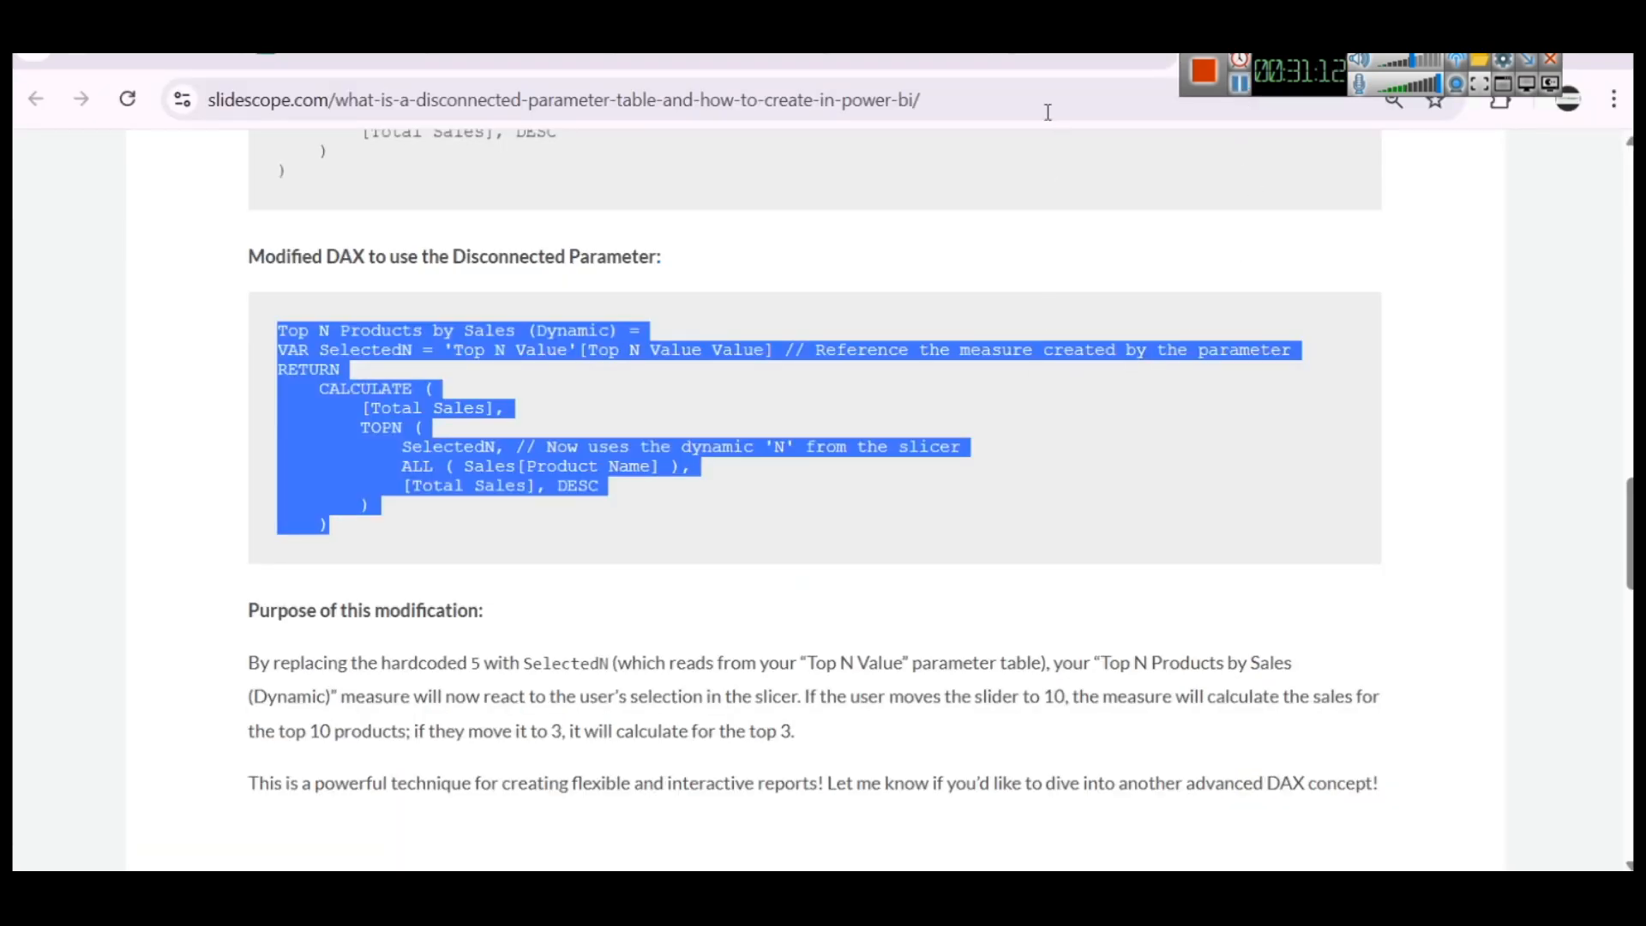
Switch to the slidescope.com article in the browser and review its sample dataset and the first two DAX questions
click(1067, 60)
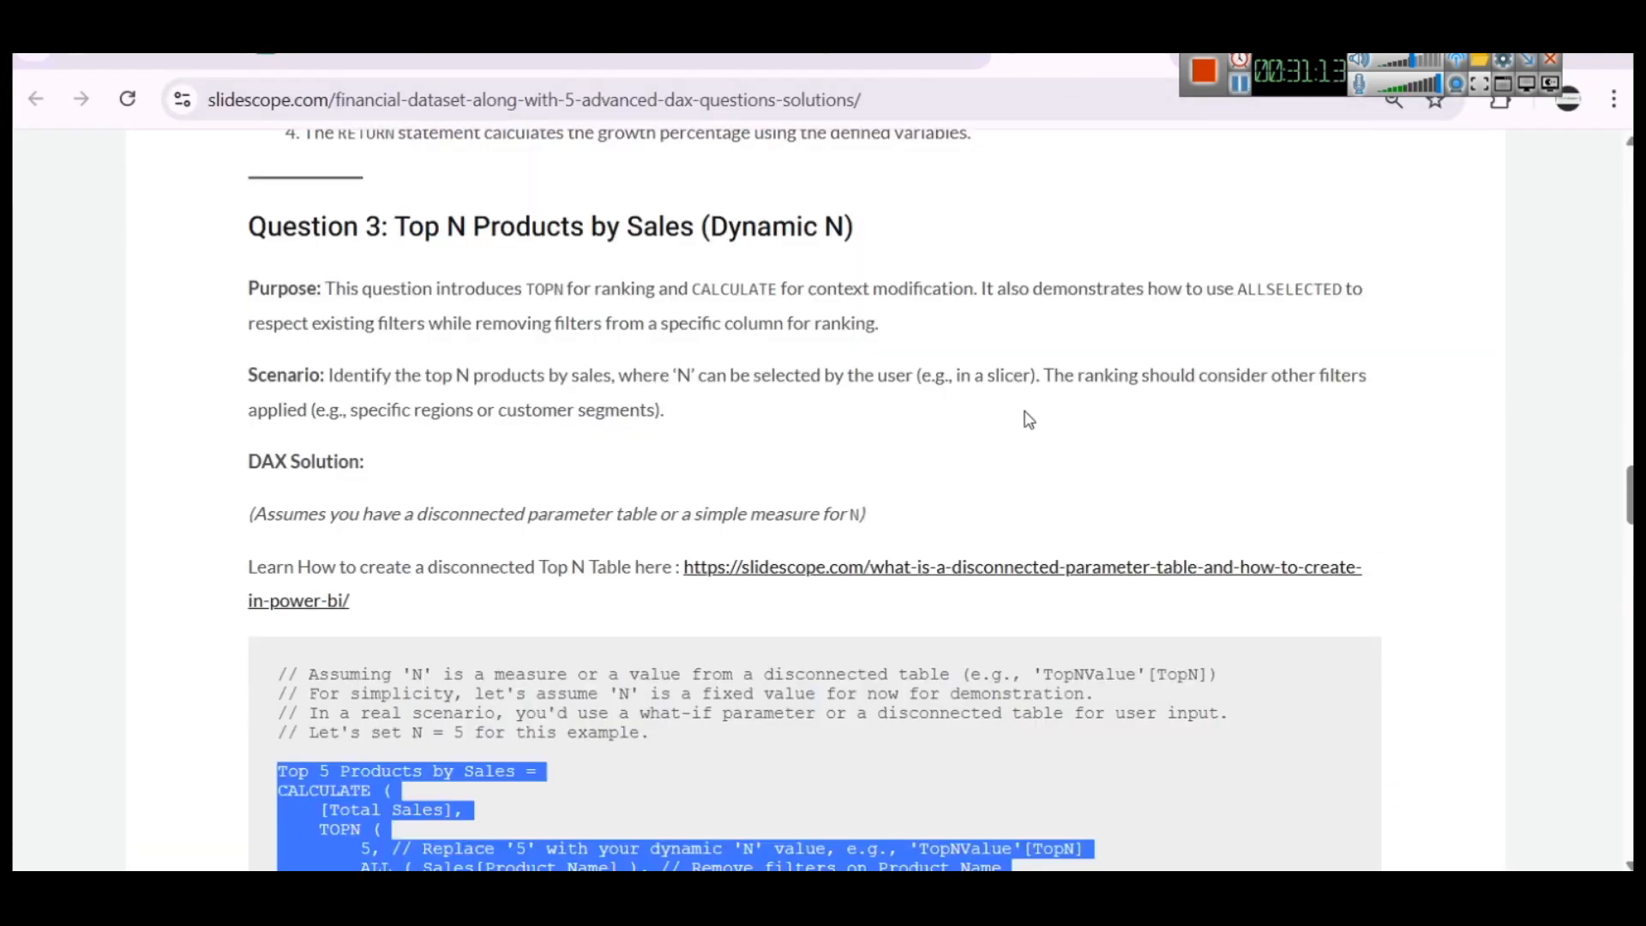
scroll(982, 476, up, 5)
scroll(984, 476, up, 15)
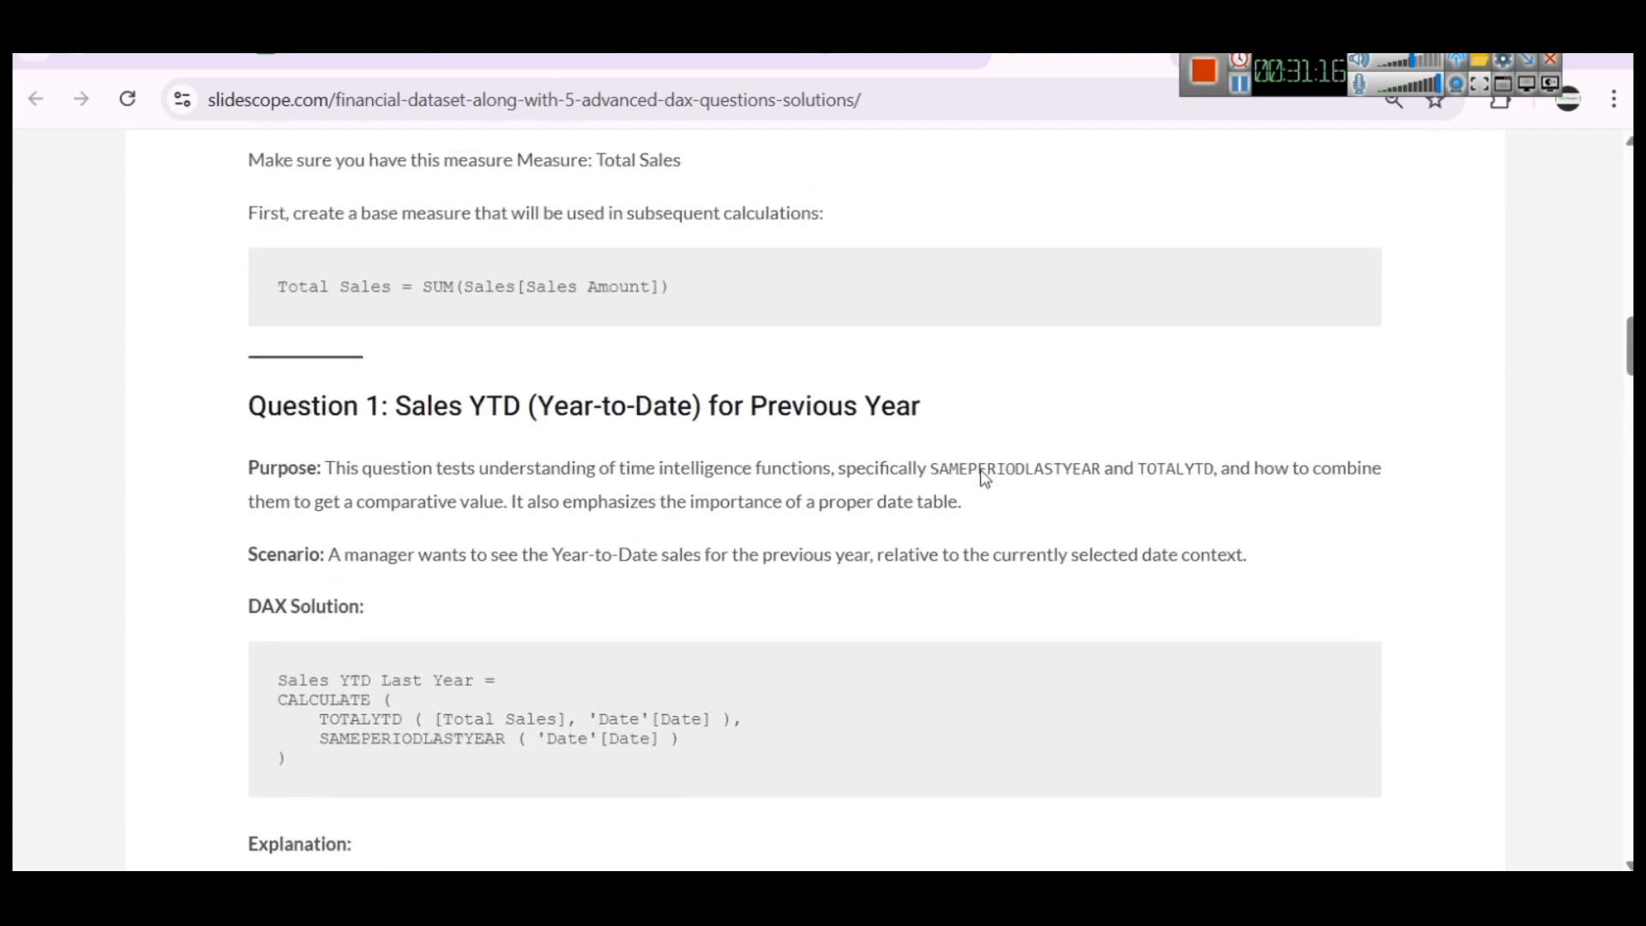
scroll(983, 471, up, 8)
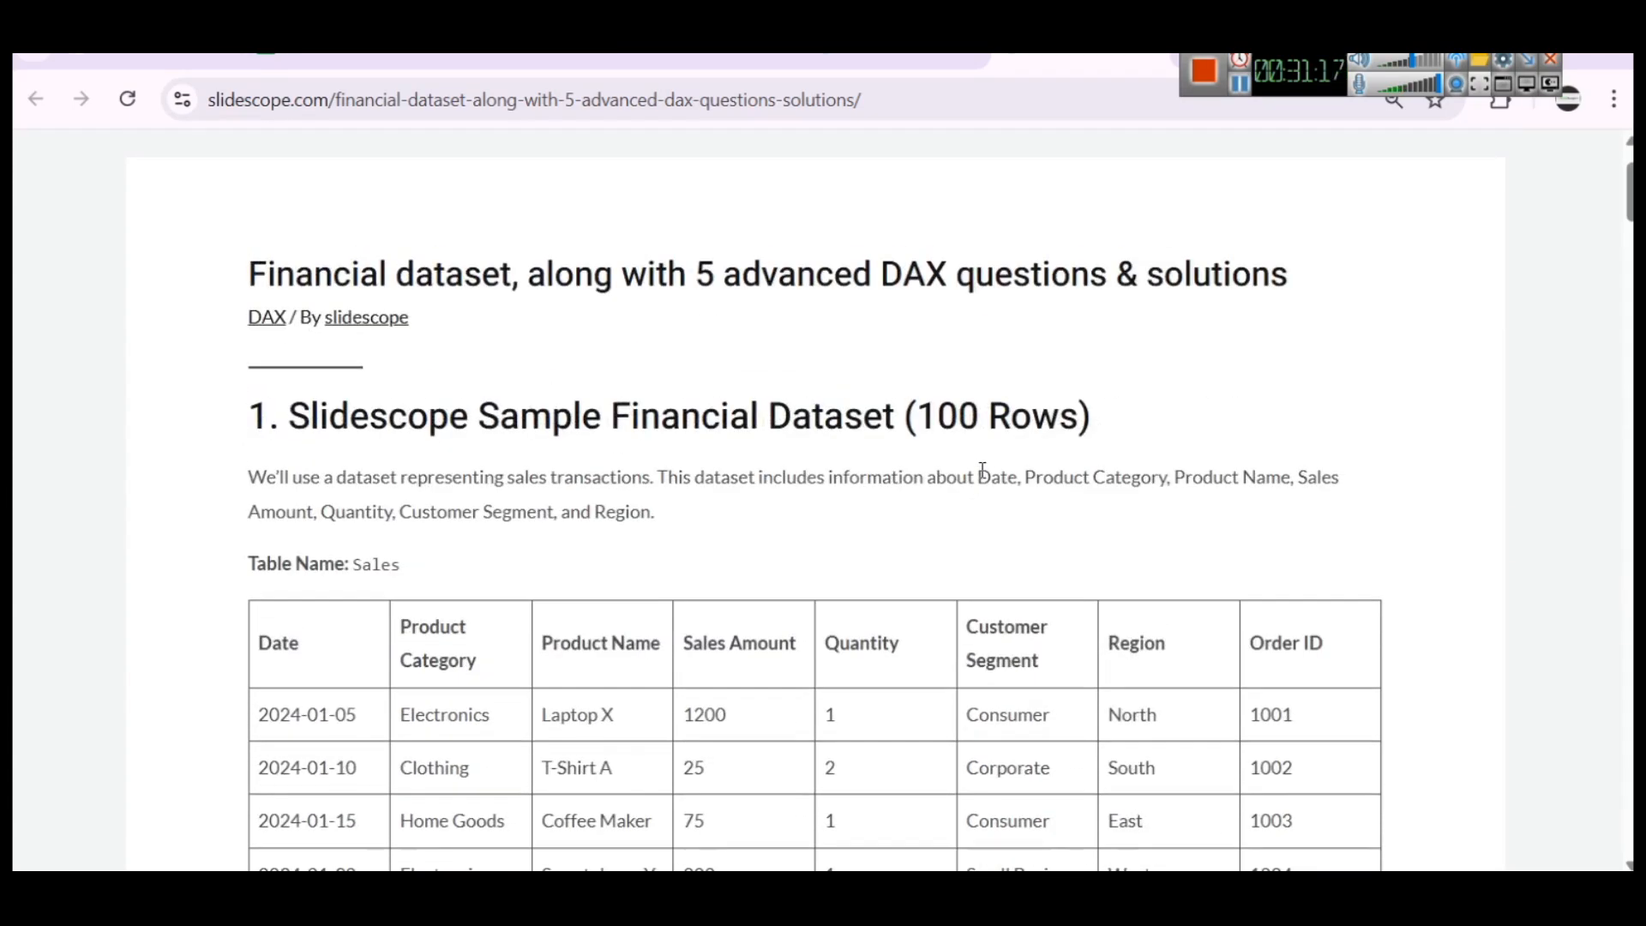
scroll(946, 486, down, 17)
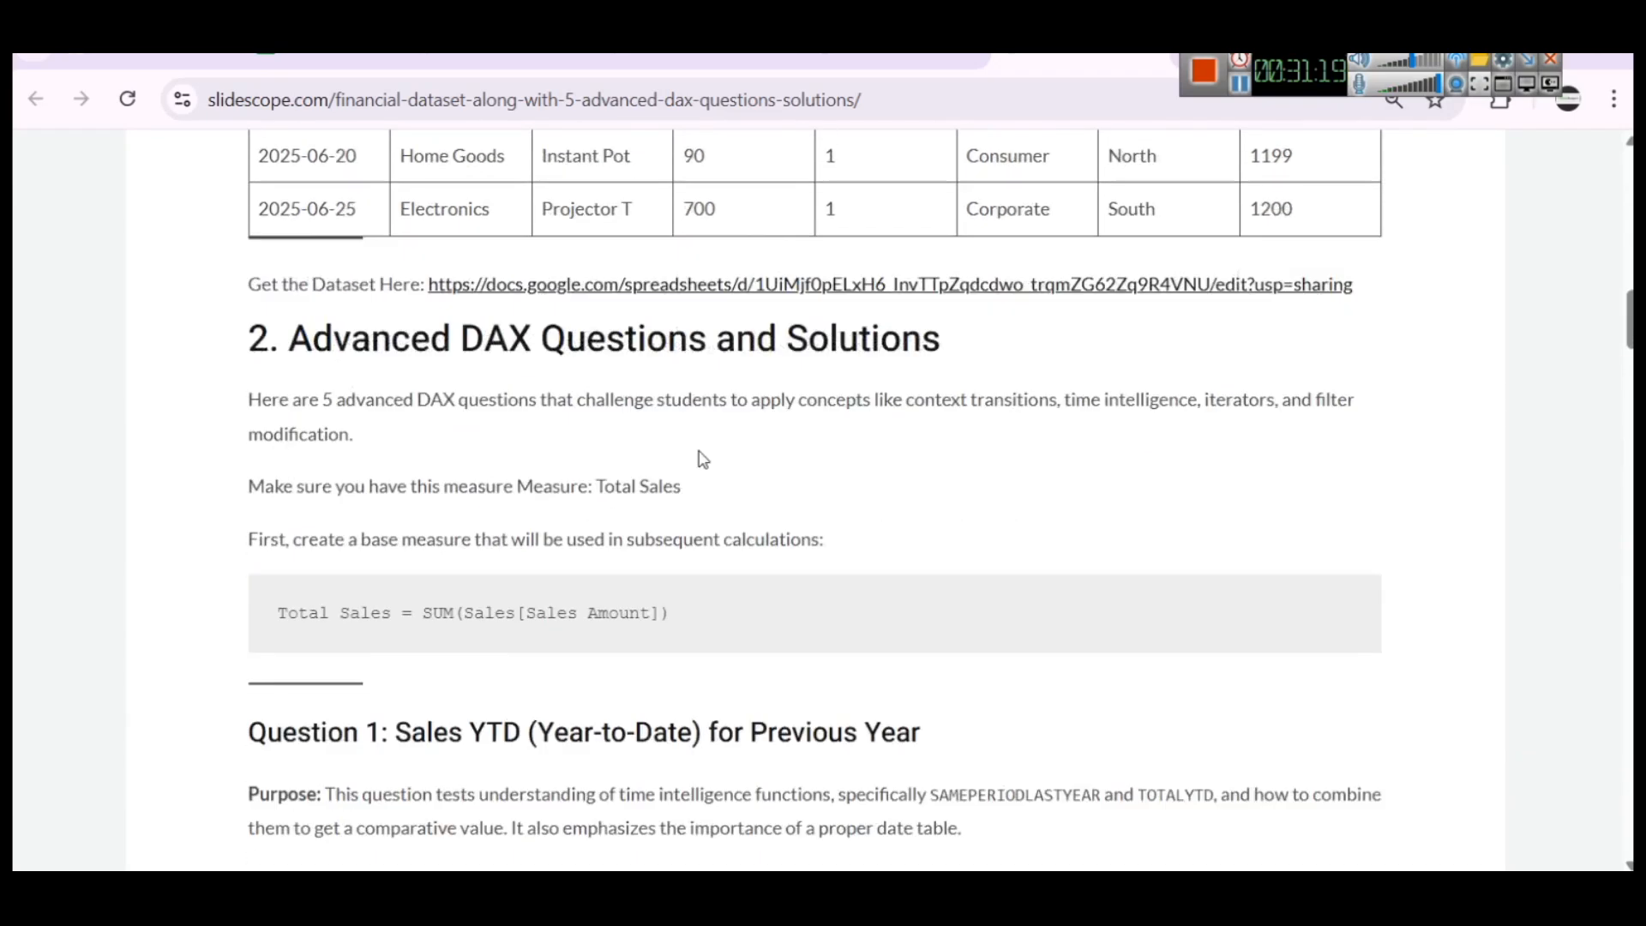
scroll(703, 460, down, 9)
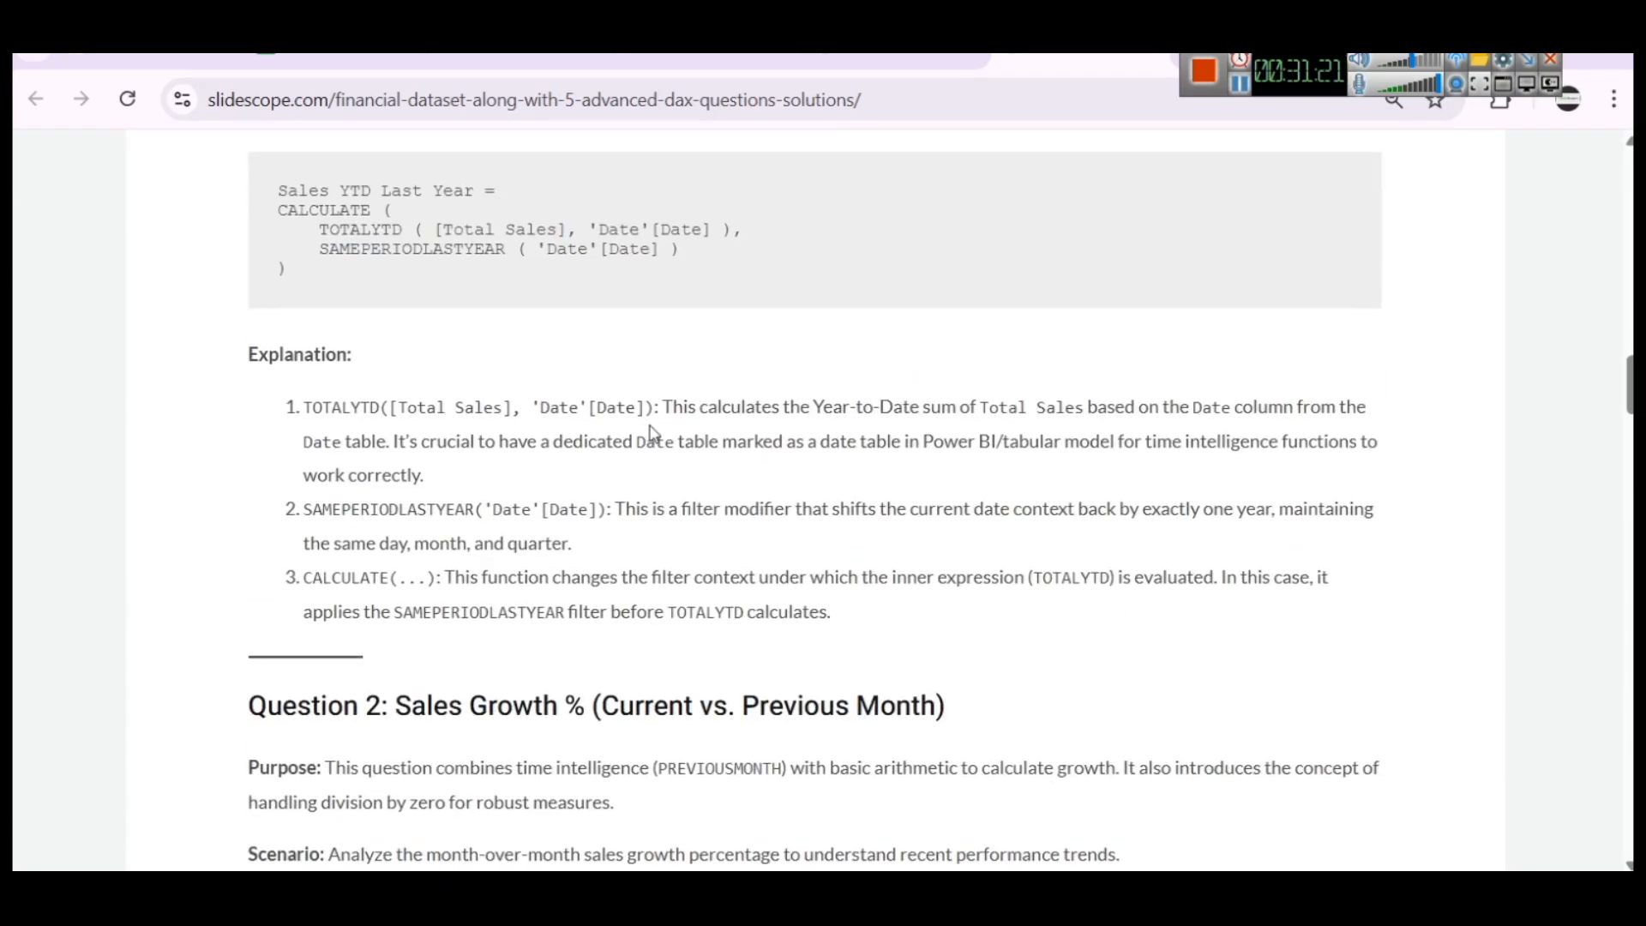
scroll(653, 435, up, 7)
scroll(653, 435, down, 1)
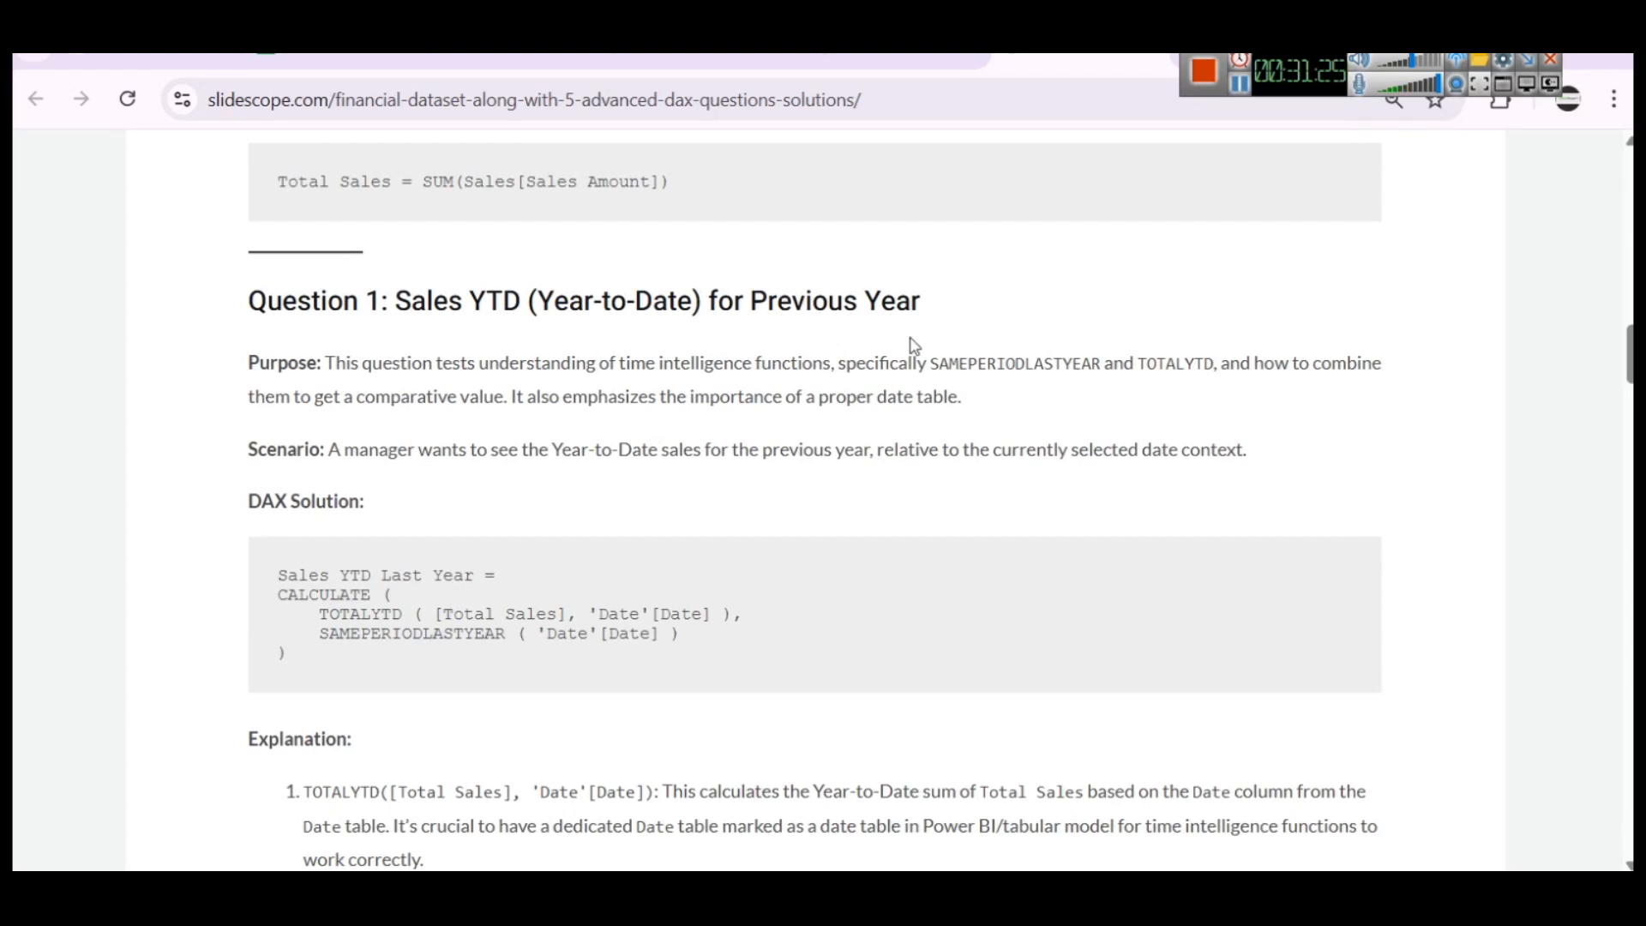
scroll(542, 390, down, 5)
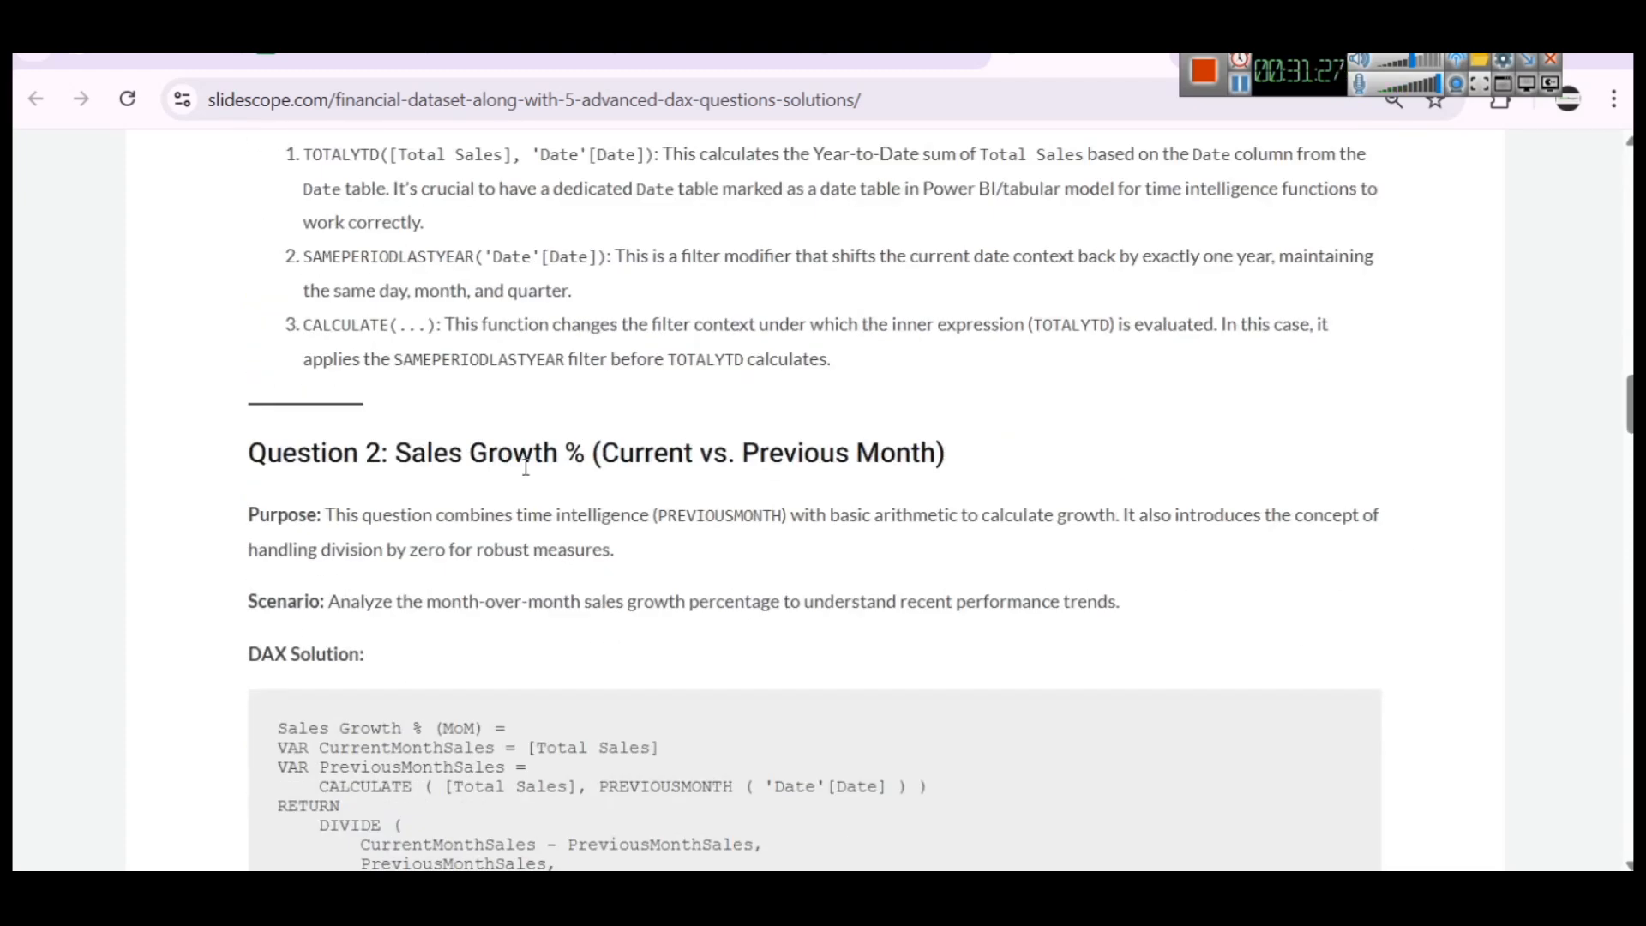
Review the article's Question 2 on sales growth, Question 3 on Top N products and Question 4 on sales contribution to parent category
scroll(548, 466, down, 1)
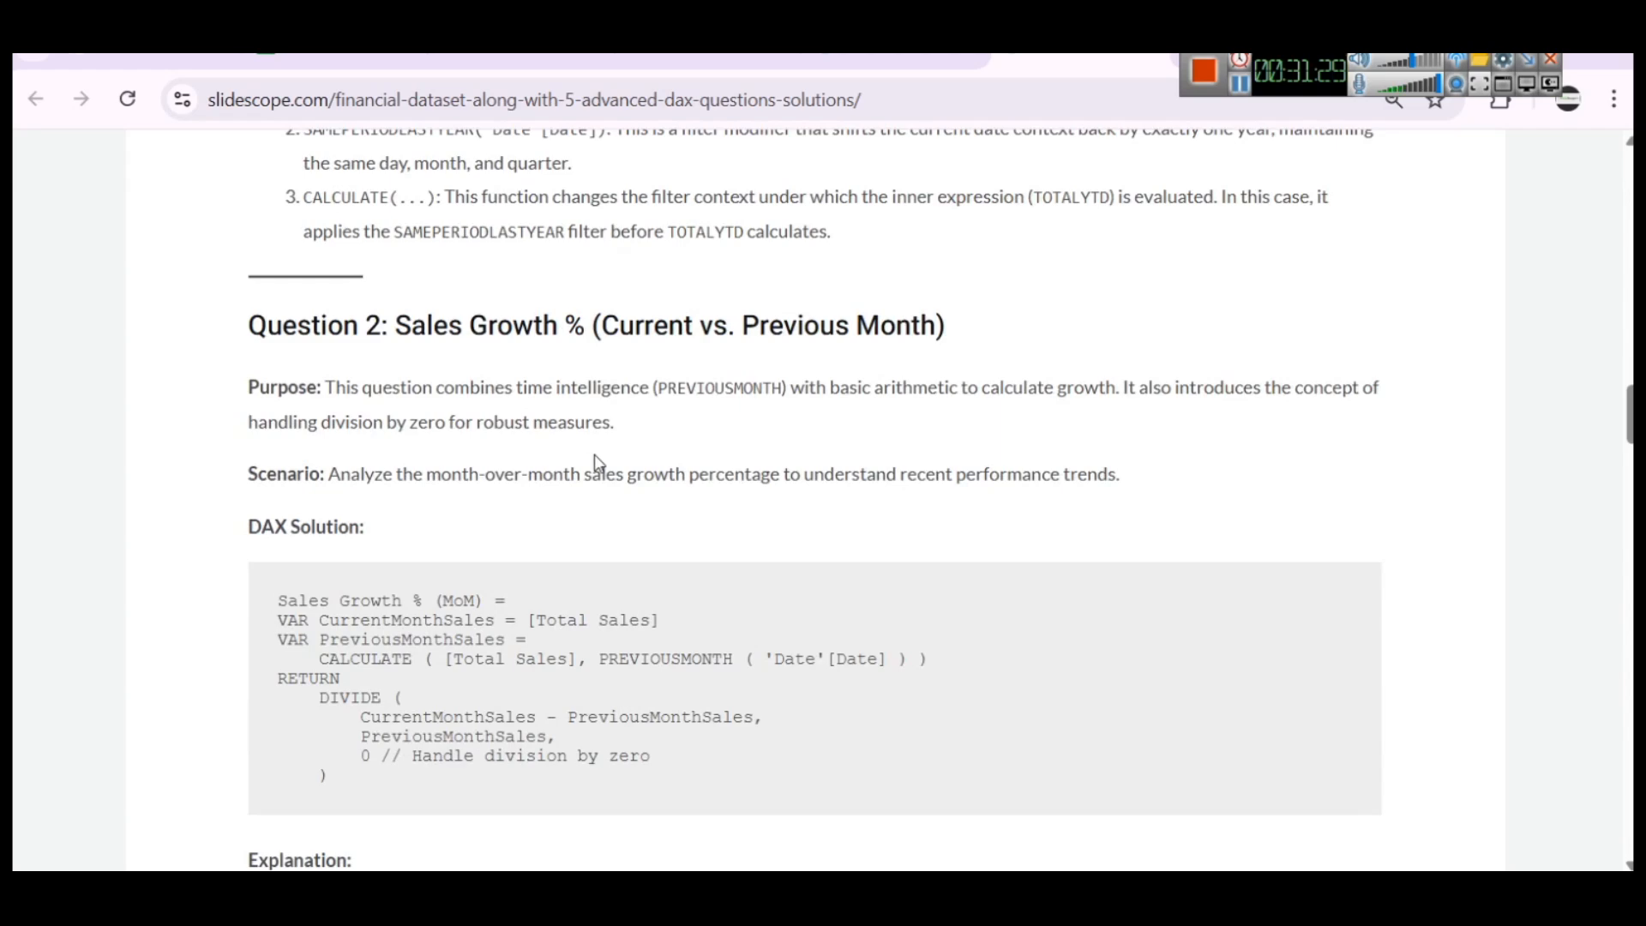
scroll(598, 463, down, 7)
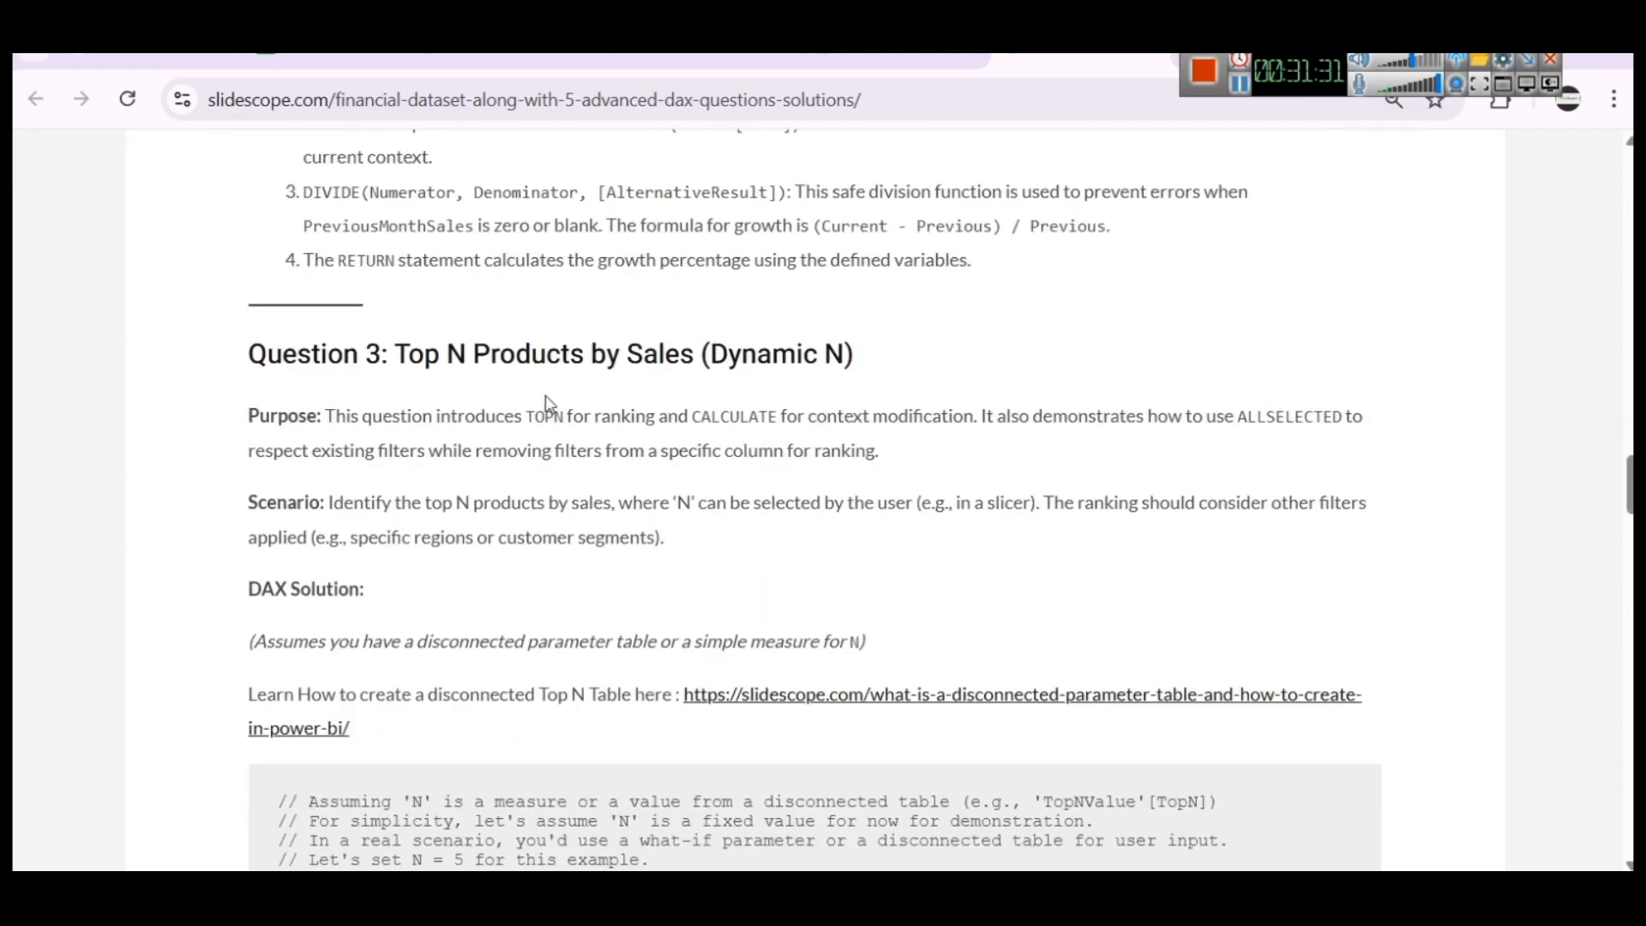
scroll(786, 436, down, 12)
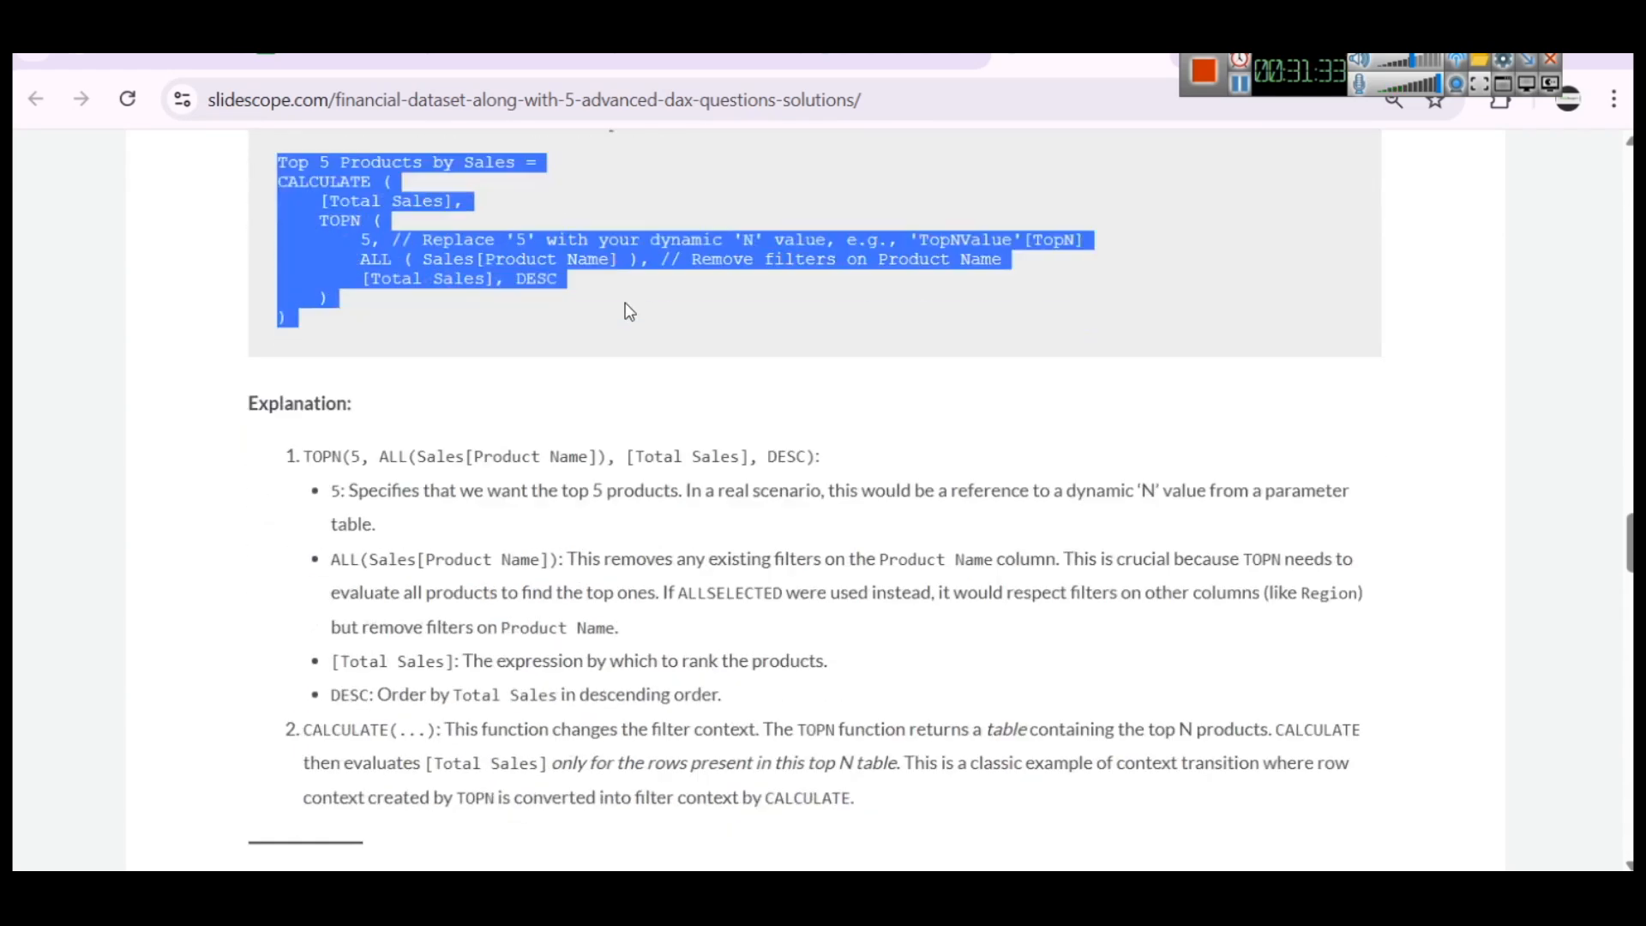
scroll(628, 311, up, 2)
scroll(629, 311, down, 1)
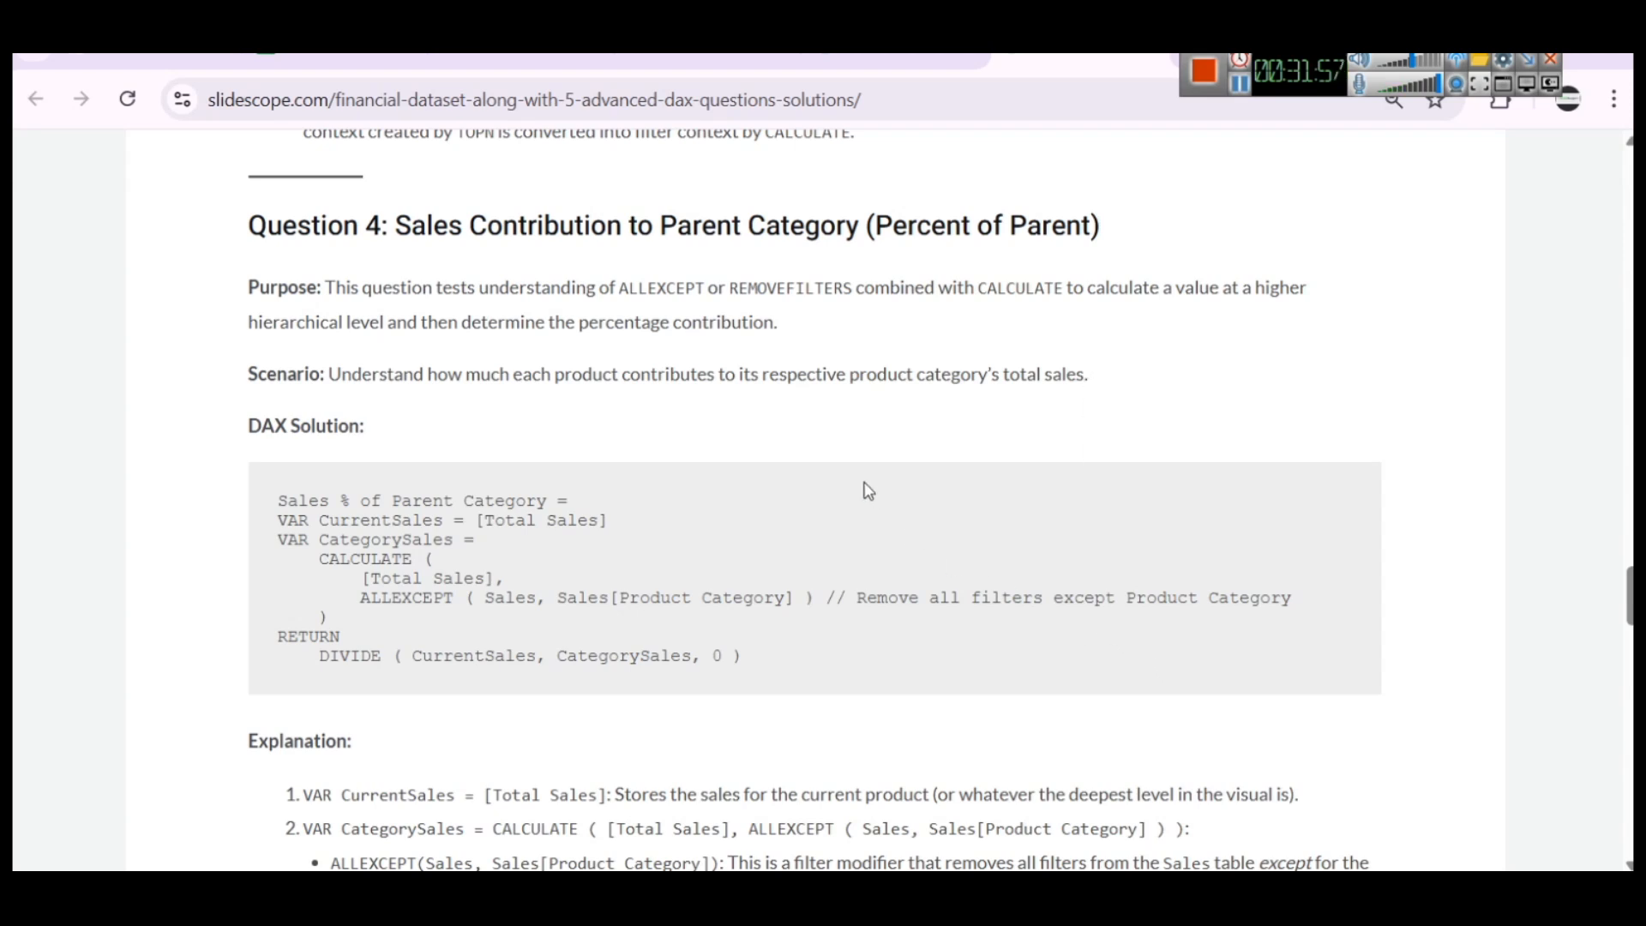
Switch to the Power BI report and add an empty slicer, fitted beside the Top N Products card above the Top N category chart
mouse_move(1123, 891)
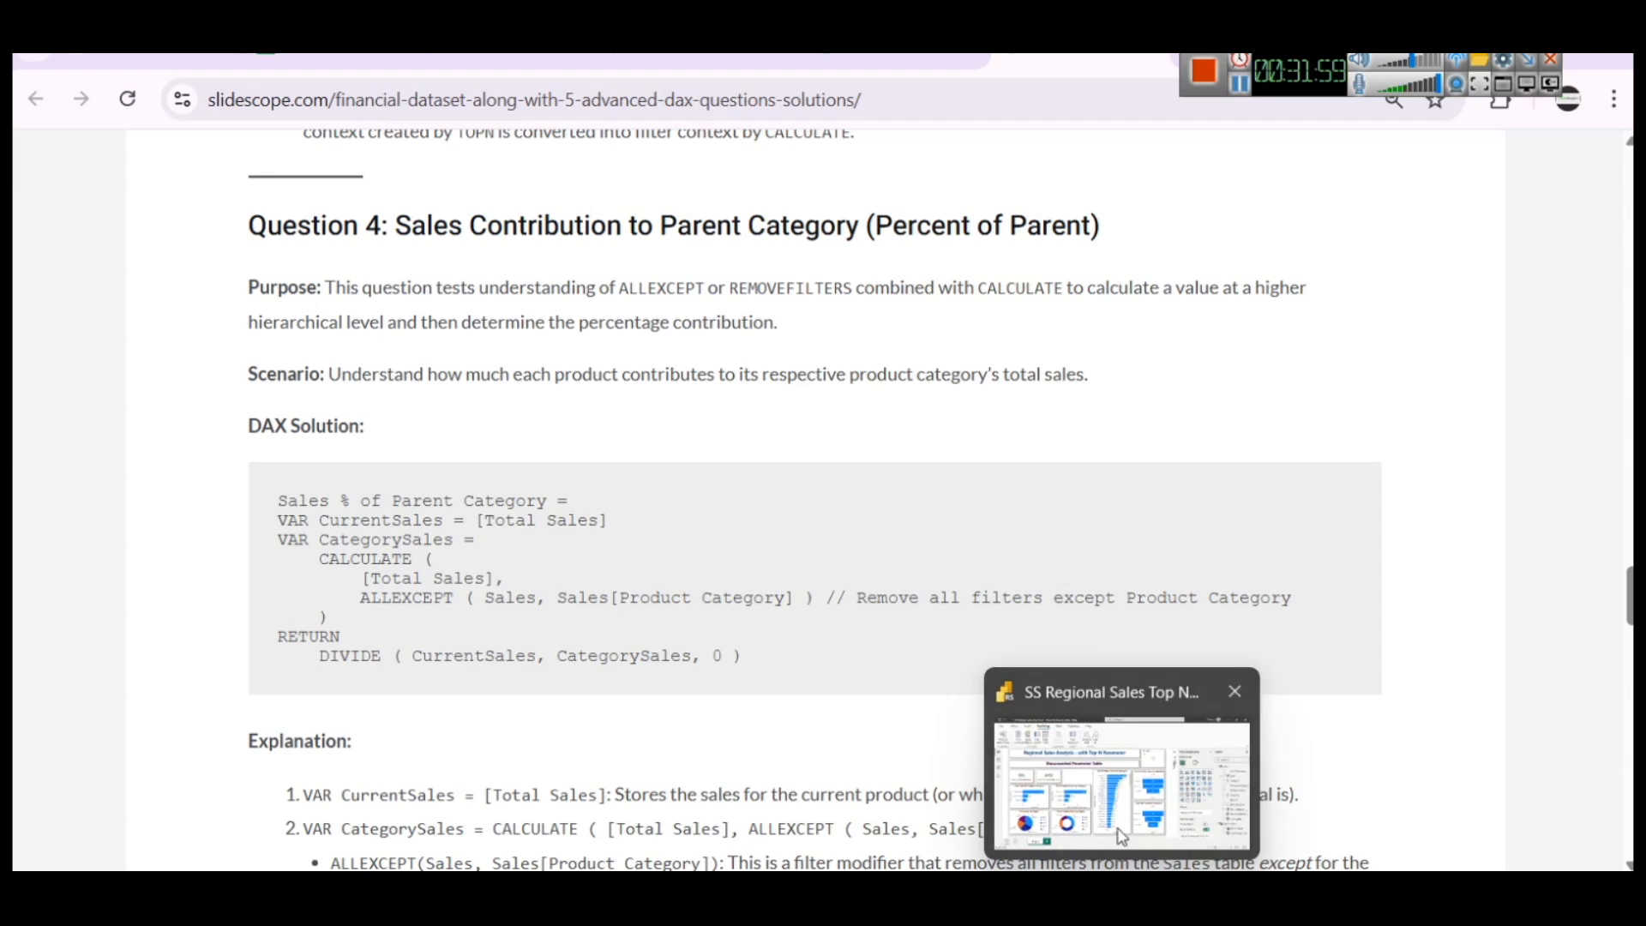
click(1125, 787)
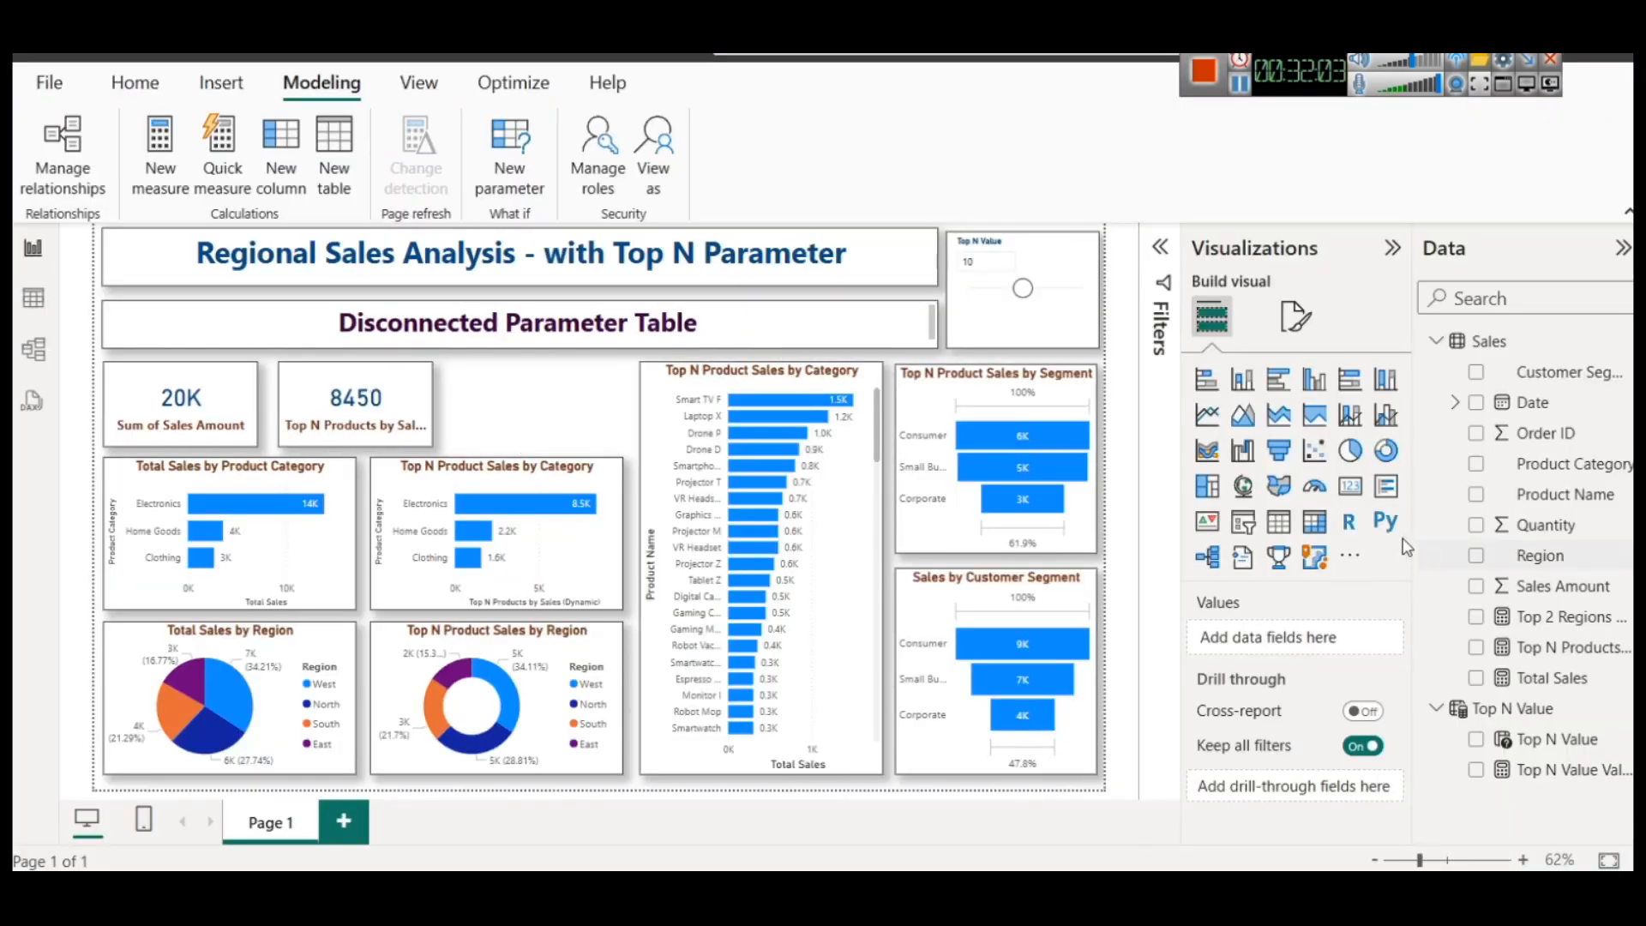
click(1243, 521)
drag(257, 382, 499, 455)
drag(530, 593, 556, 447)
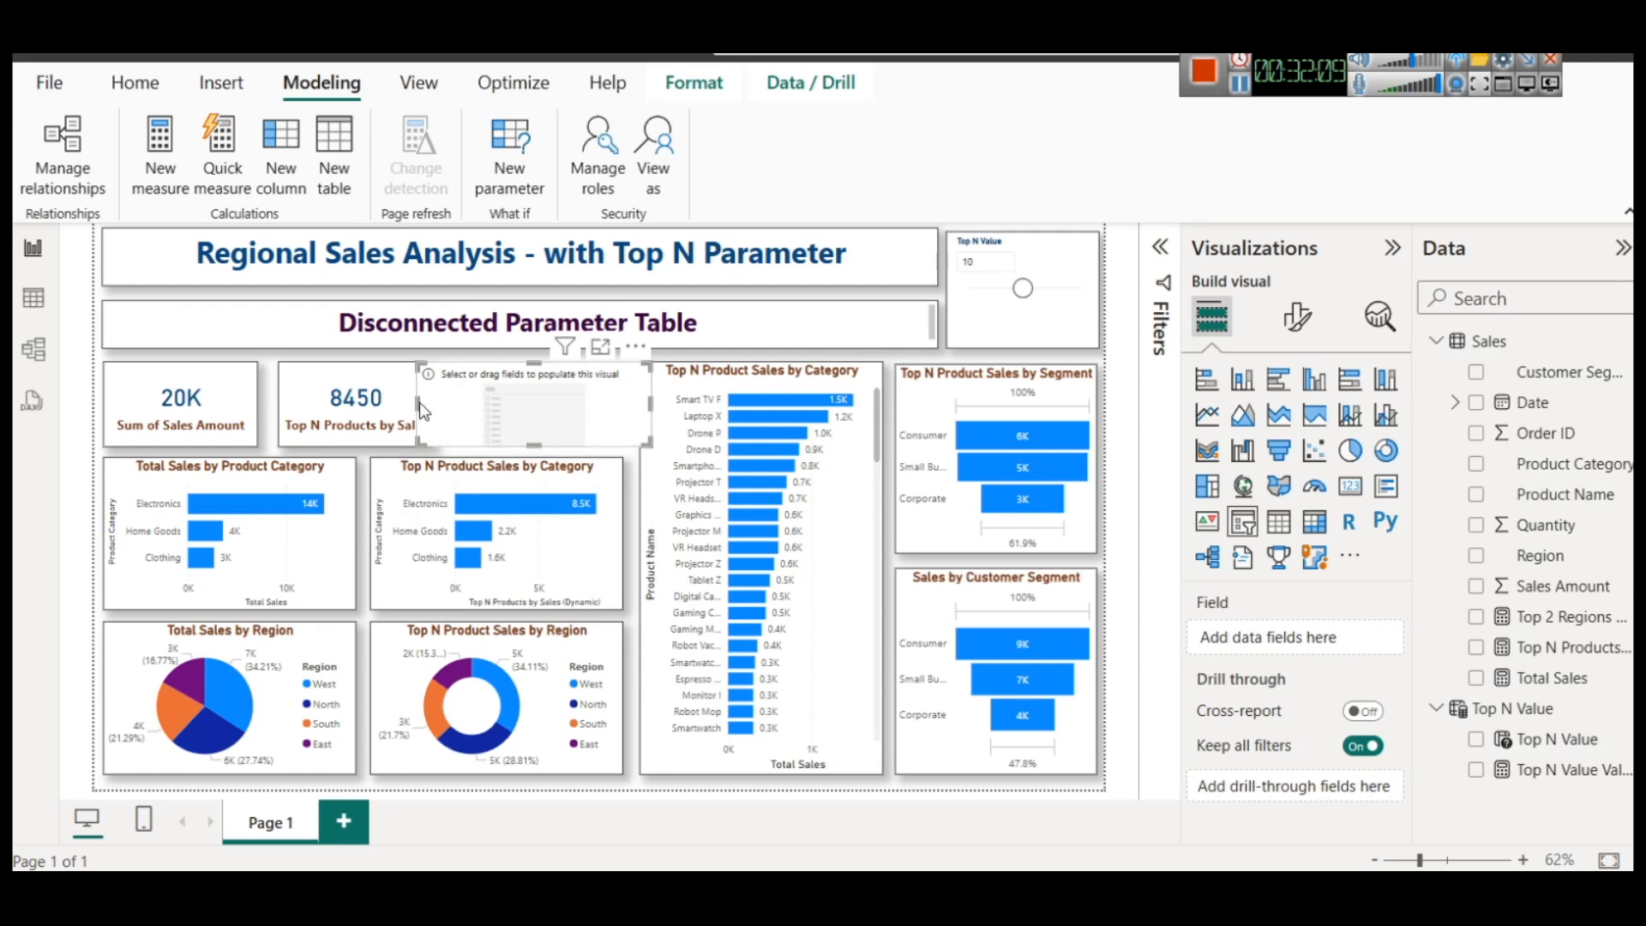
mouse_move(419, 403)
mouse_down()
mouse_move(467, 398)
mouse_move(433, 401)
mouse_move(459, 403)
mouse_move(446, 408)
mouse_up()
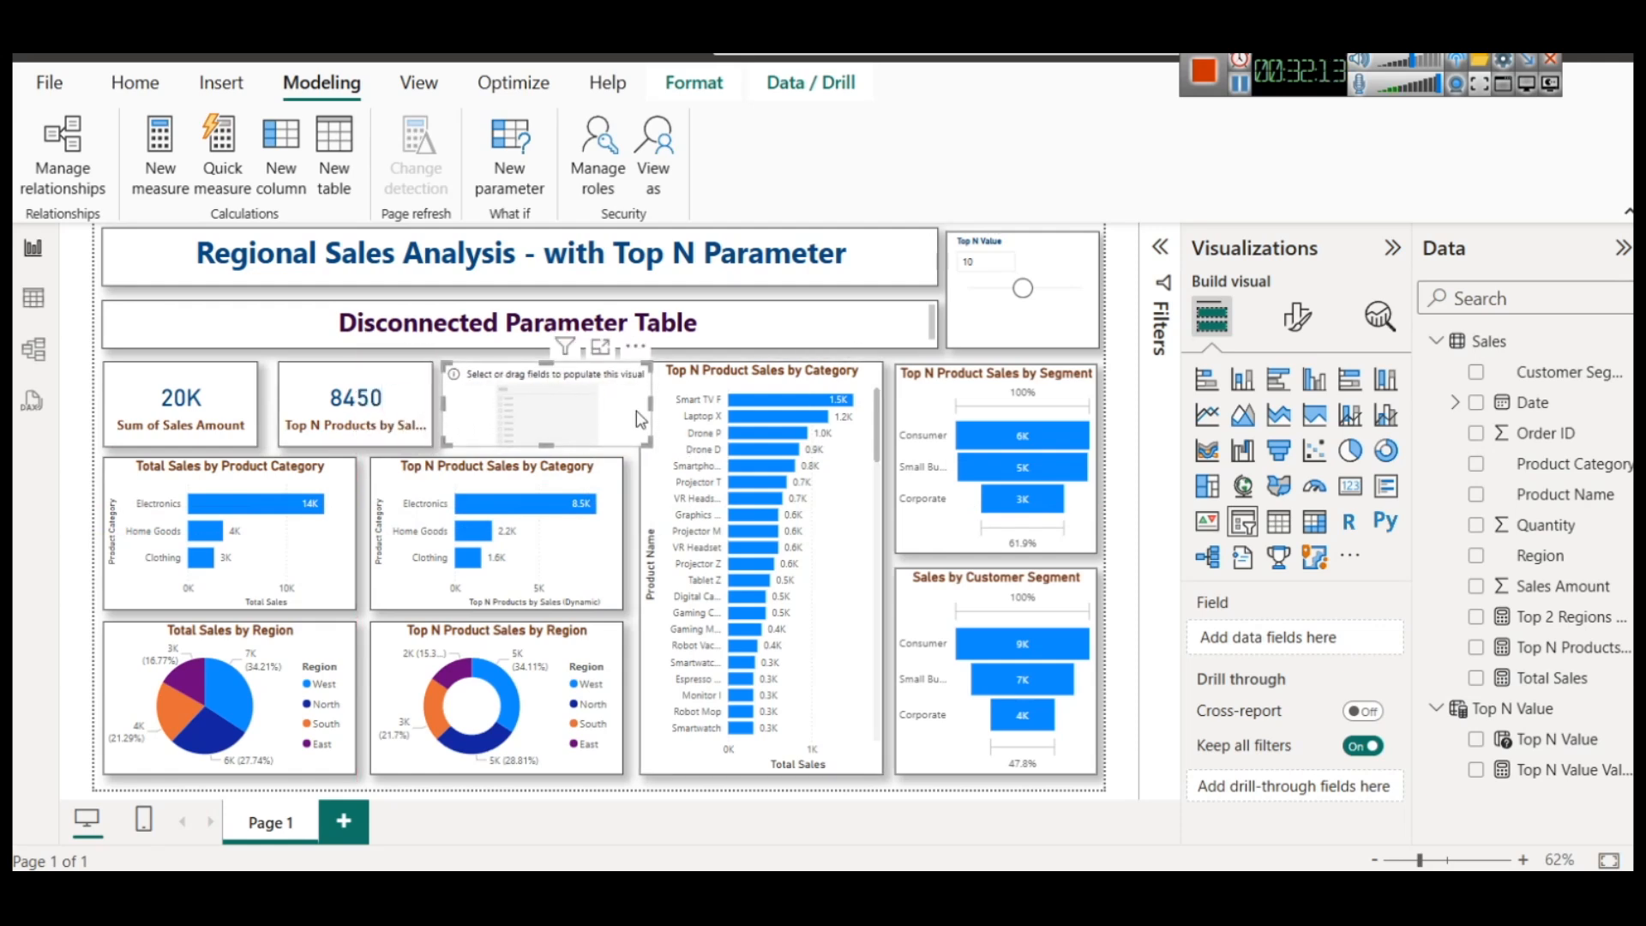
drag(661, 408, 633, 410)
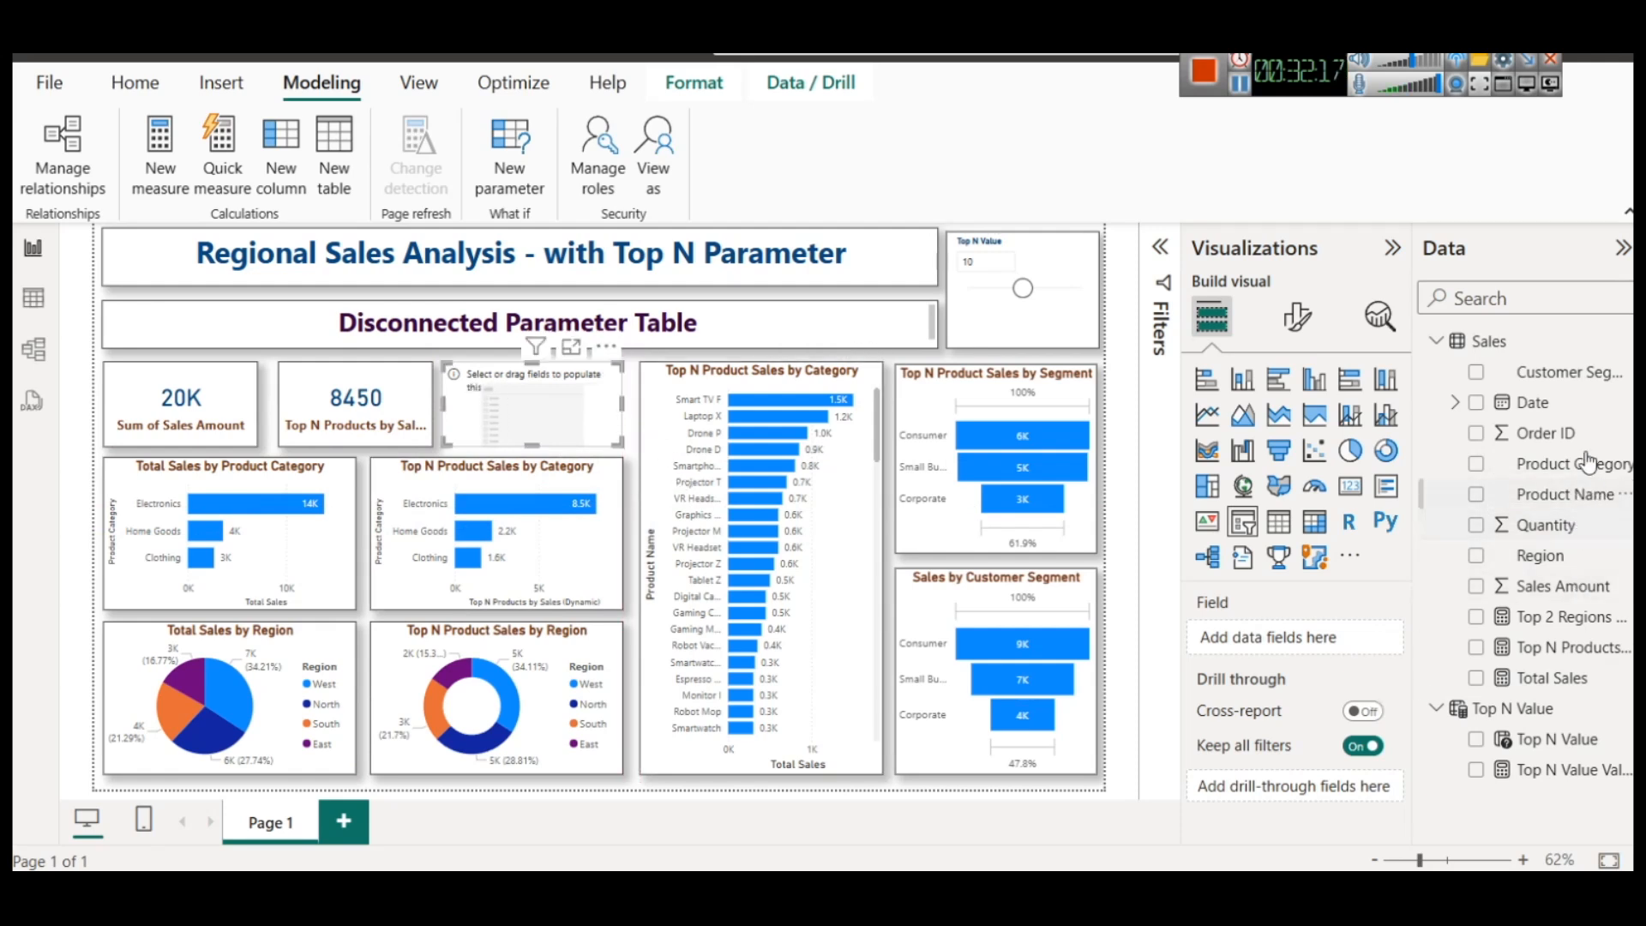
Assign Product Category to the new slicer and apply the upper funnel's formatting to it with Format painter
drag(1578, 463, 534, 421)
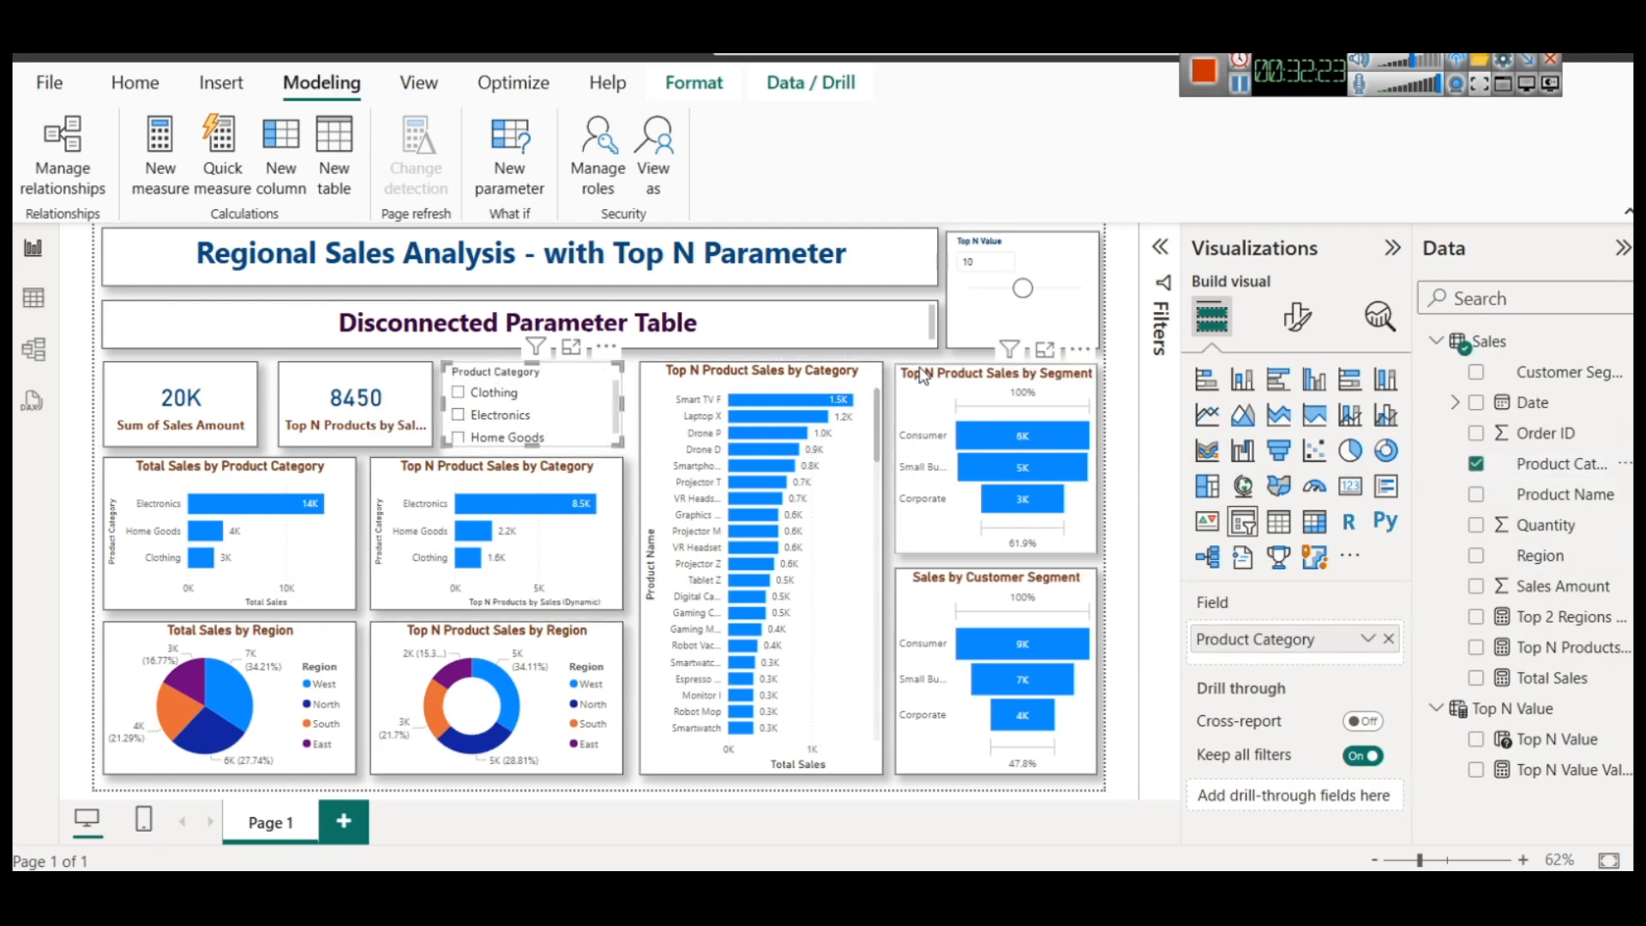
click(980, 449)
click(126, 81)
click(137, 184)
click(573, 380)
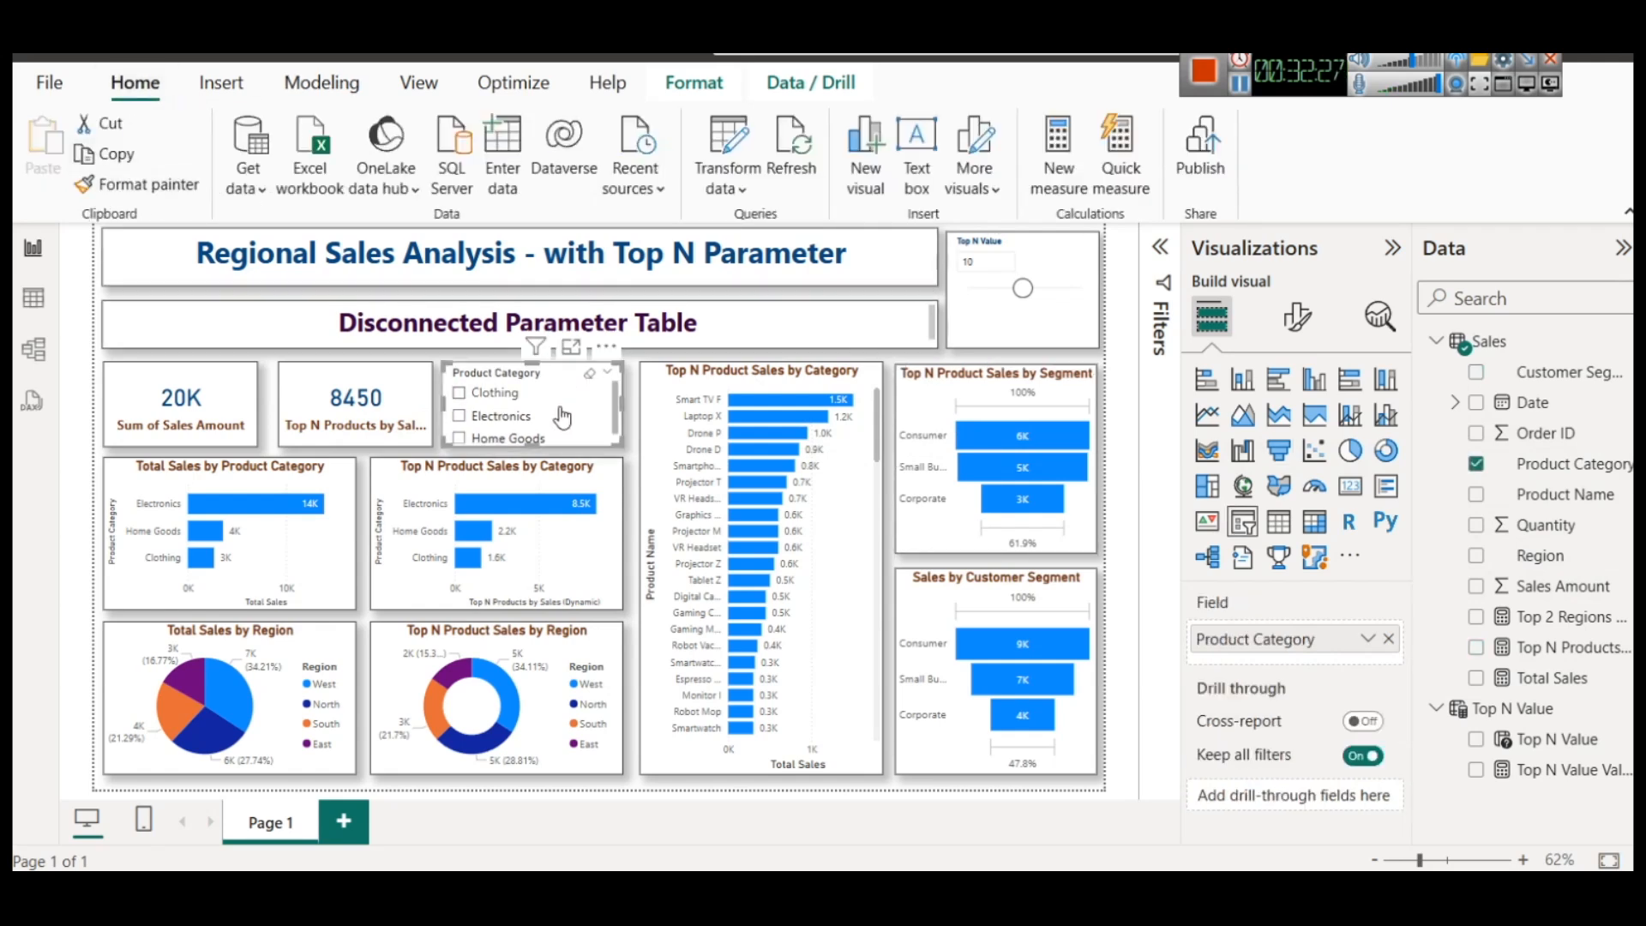
Filter the dashboard by Clothing, Electronics and Clothing again, and inspect the top product's sales in the product bar chart
click(478, 396)
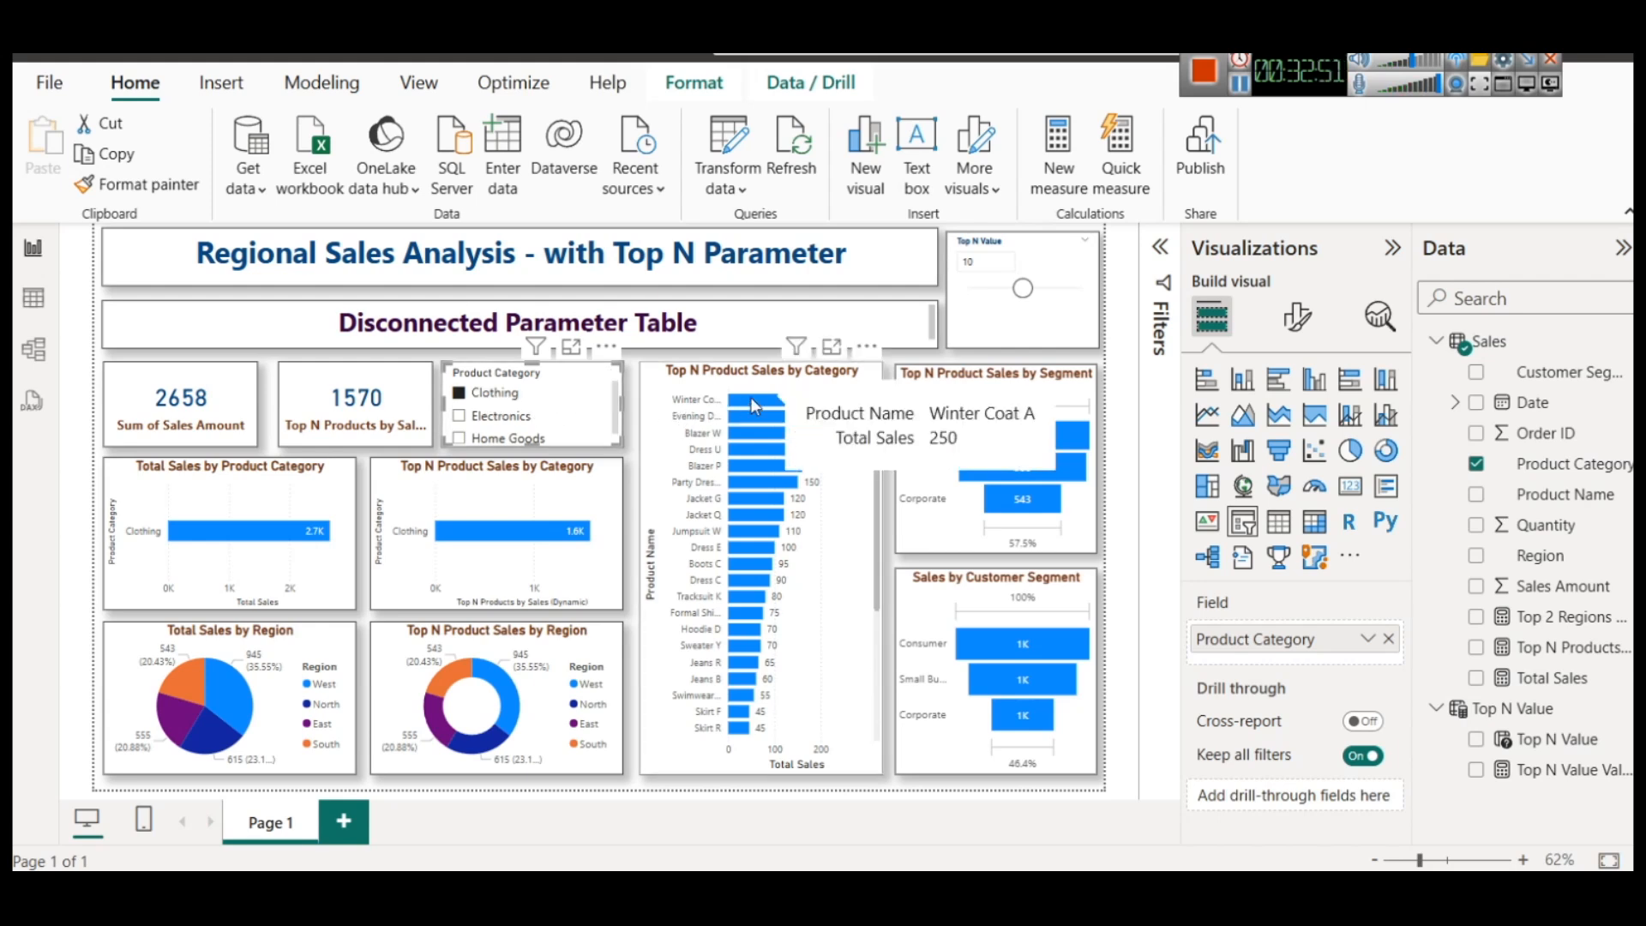
click(527, 418)
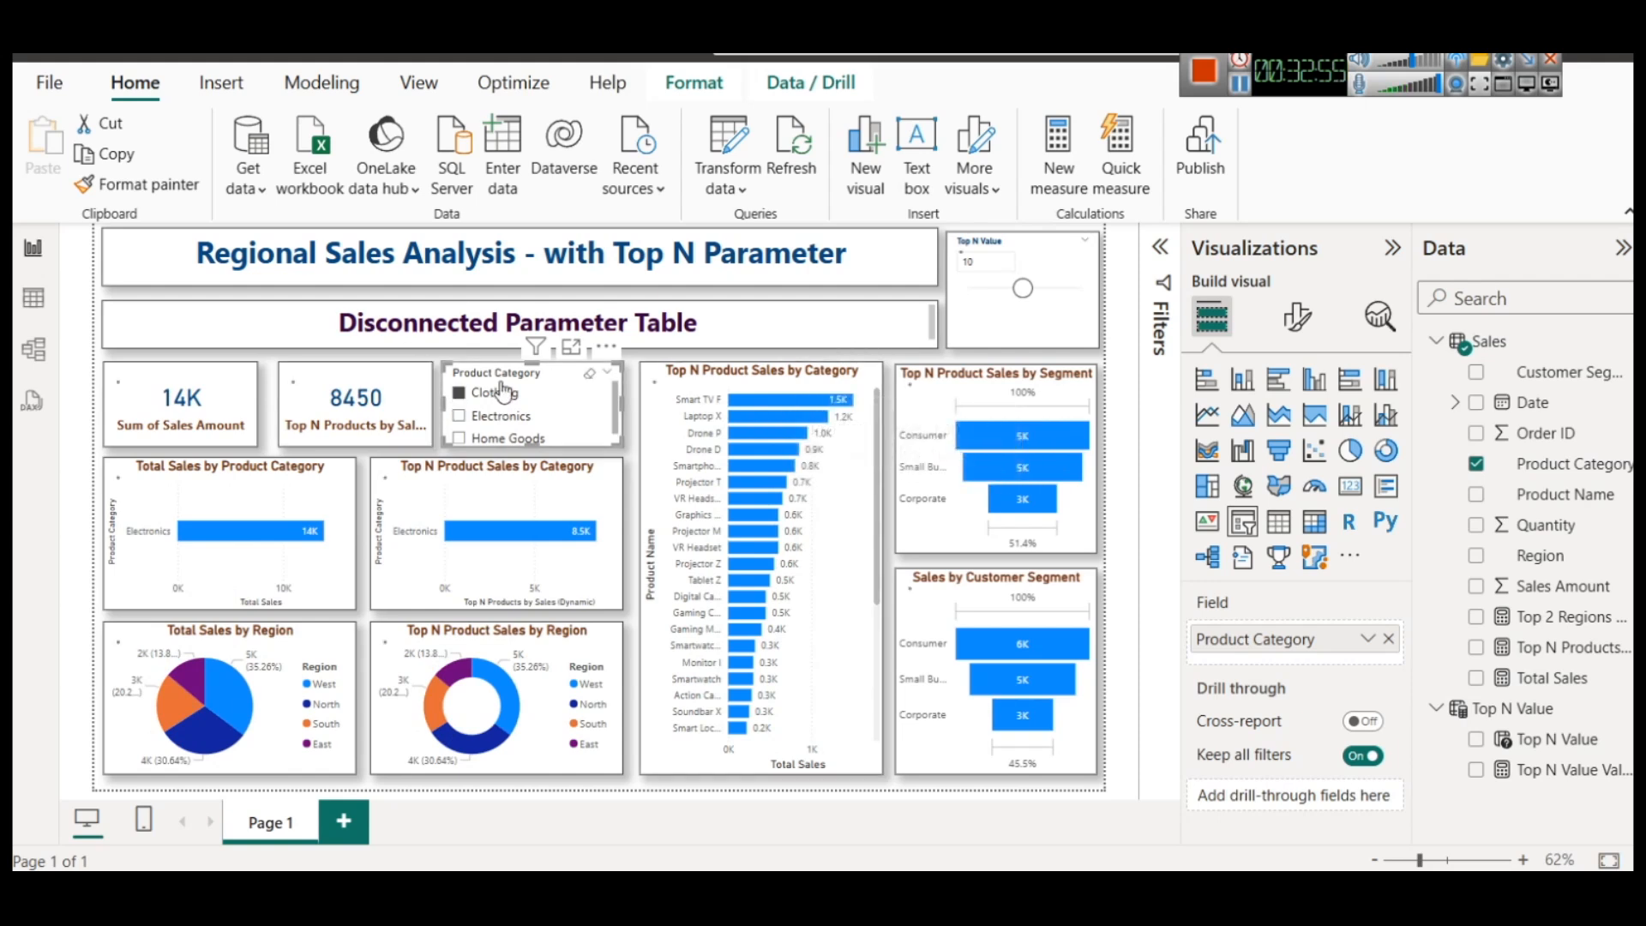
click(500, 393)
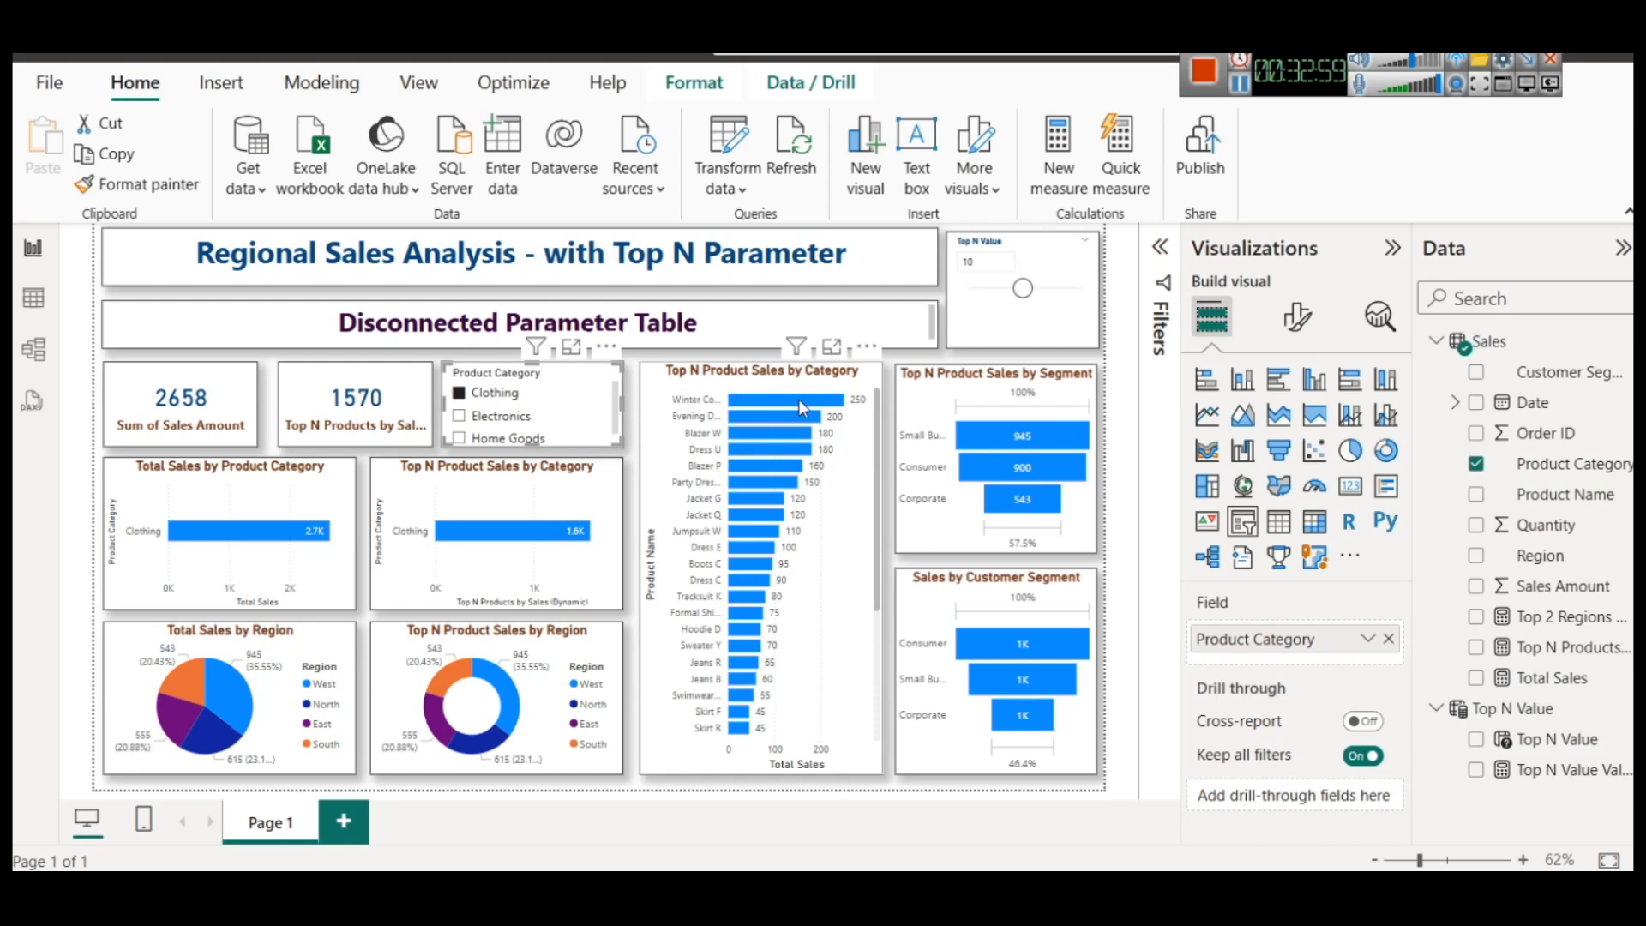
mouse_move(801, 403)
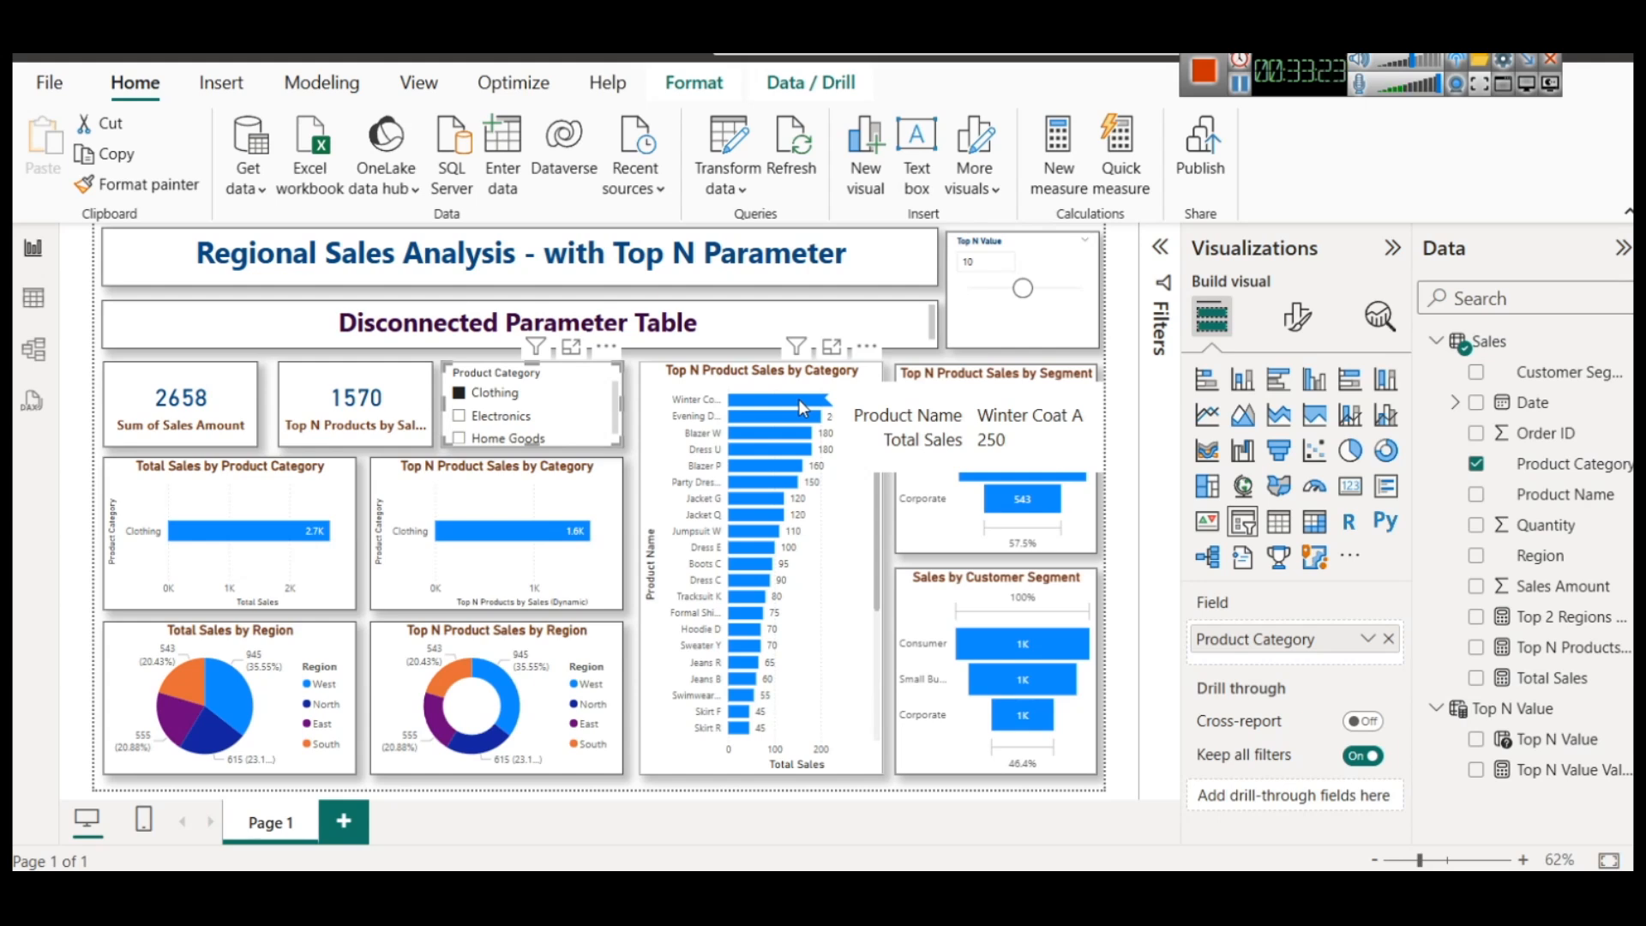
Switch to the slidescope.com article in the browser and review Questions 4 and 5, the dataset link and the base Total Sales measure
mouse_move(953, 892)
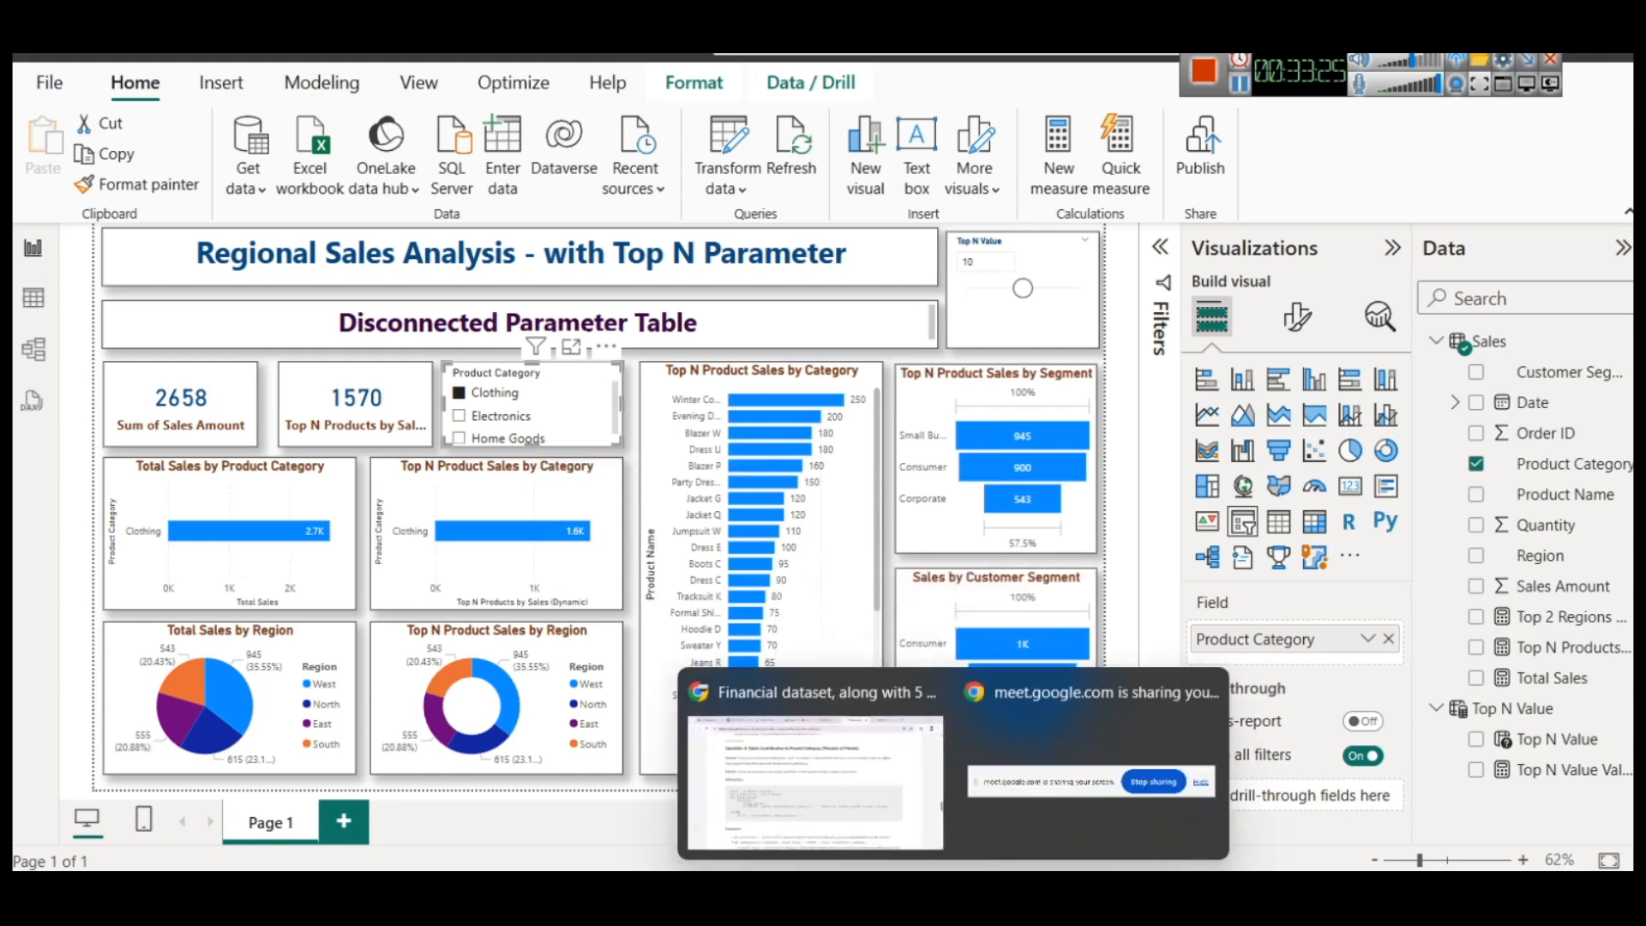
click(855, 824)
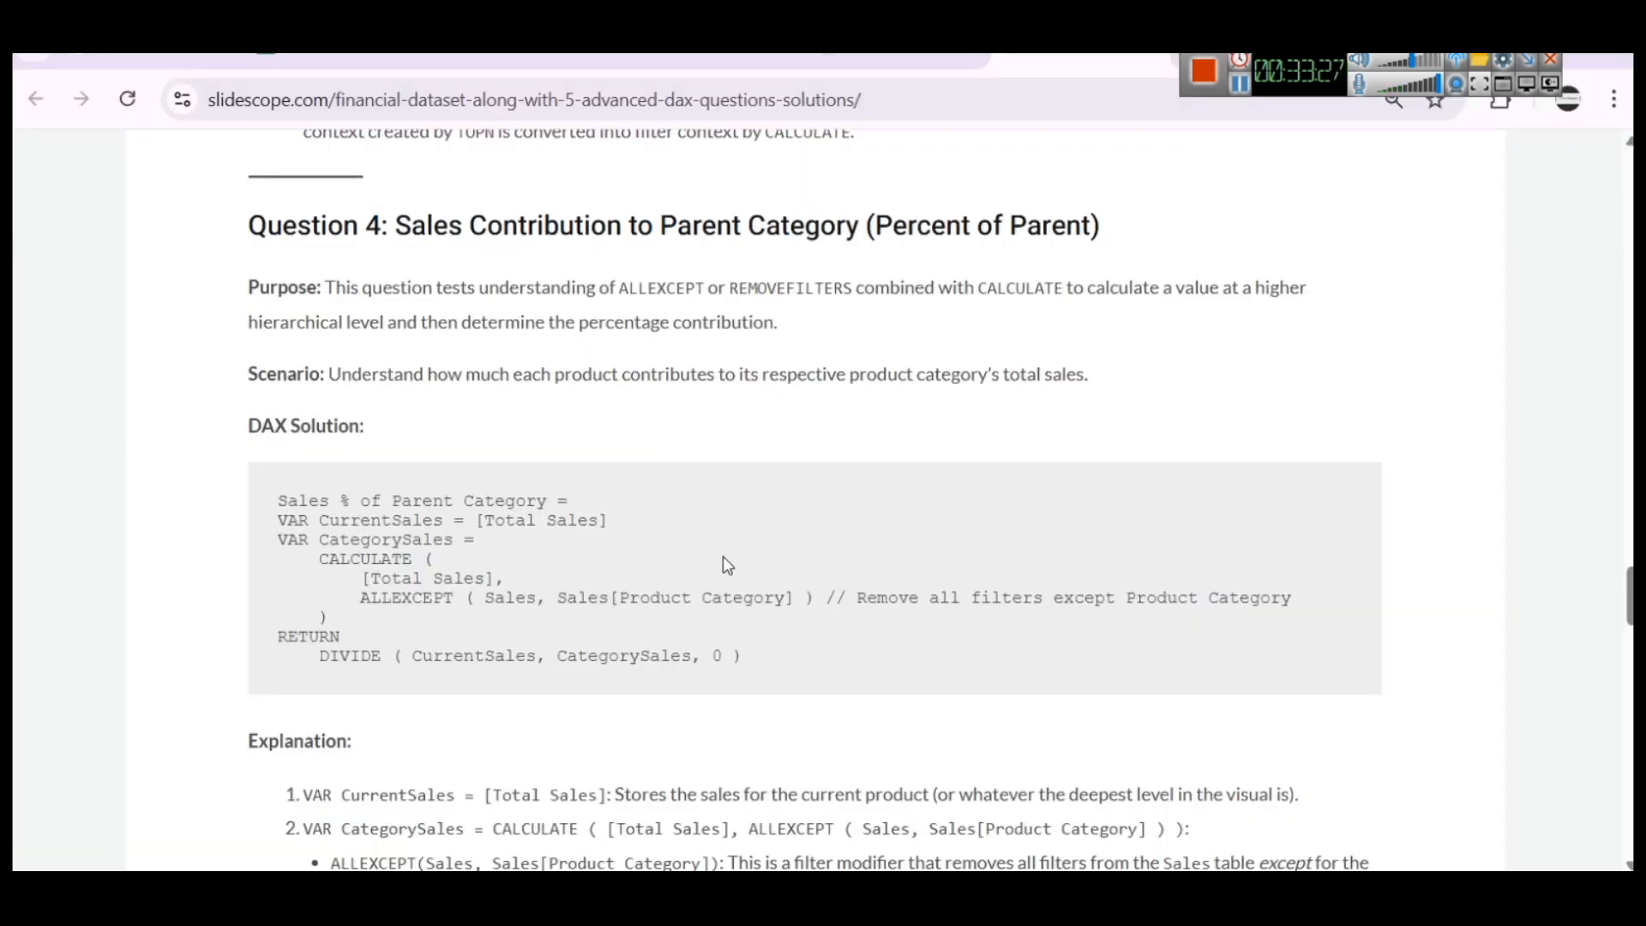
scroll(495, 592, down, 1)
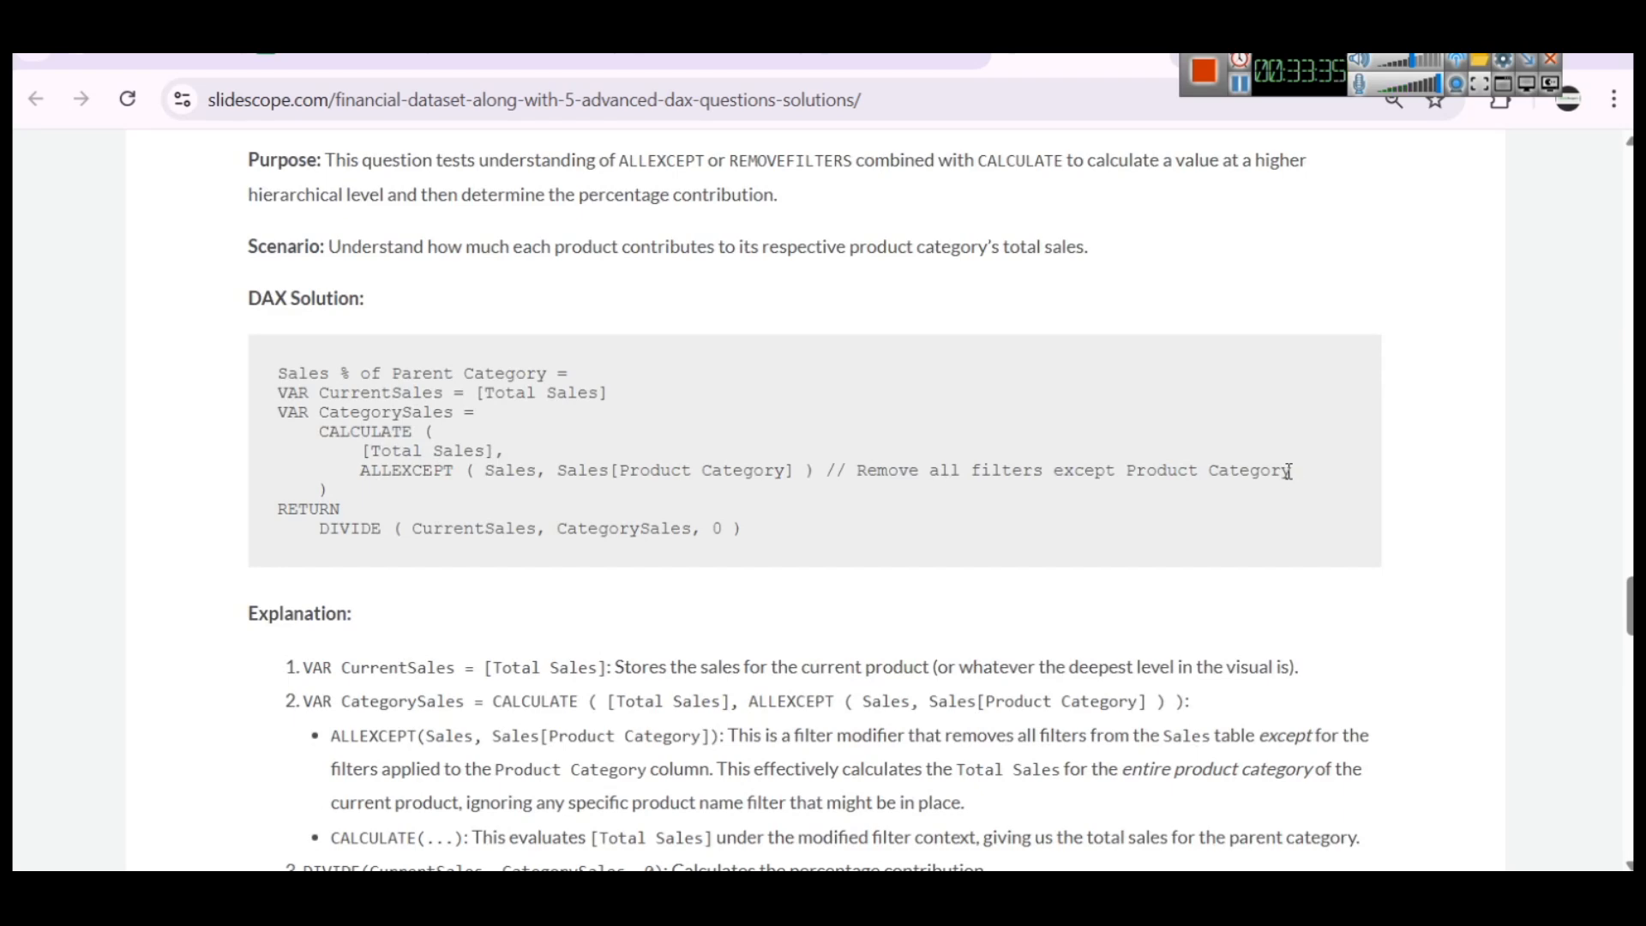
scroll(1094, 356, down, 7)
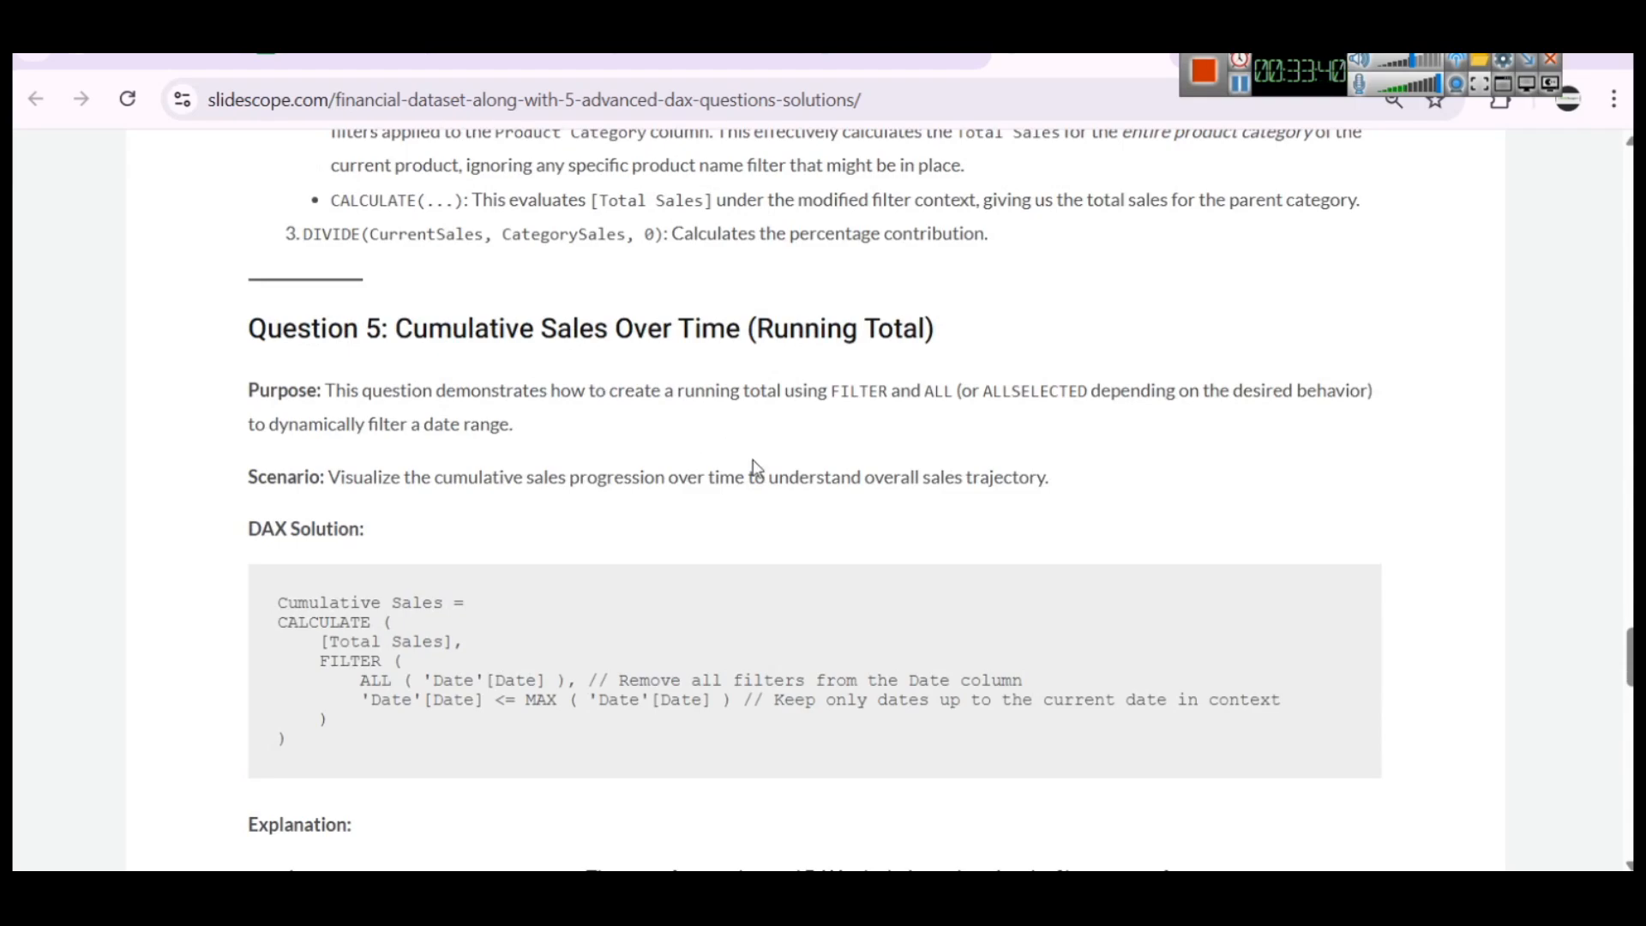
scroll(785, 484, up, 7)
scroll(789, 489, up, 20)
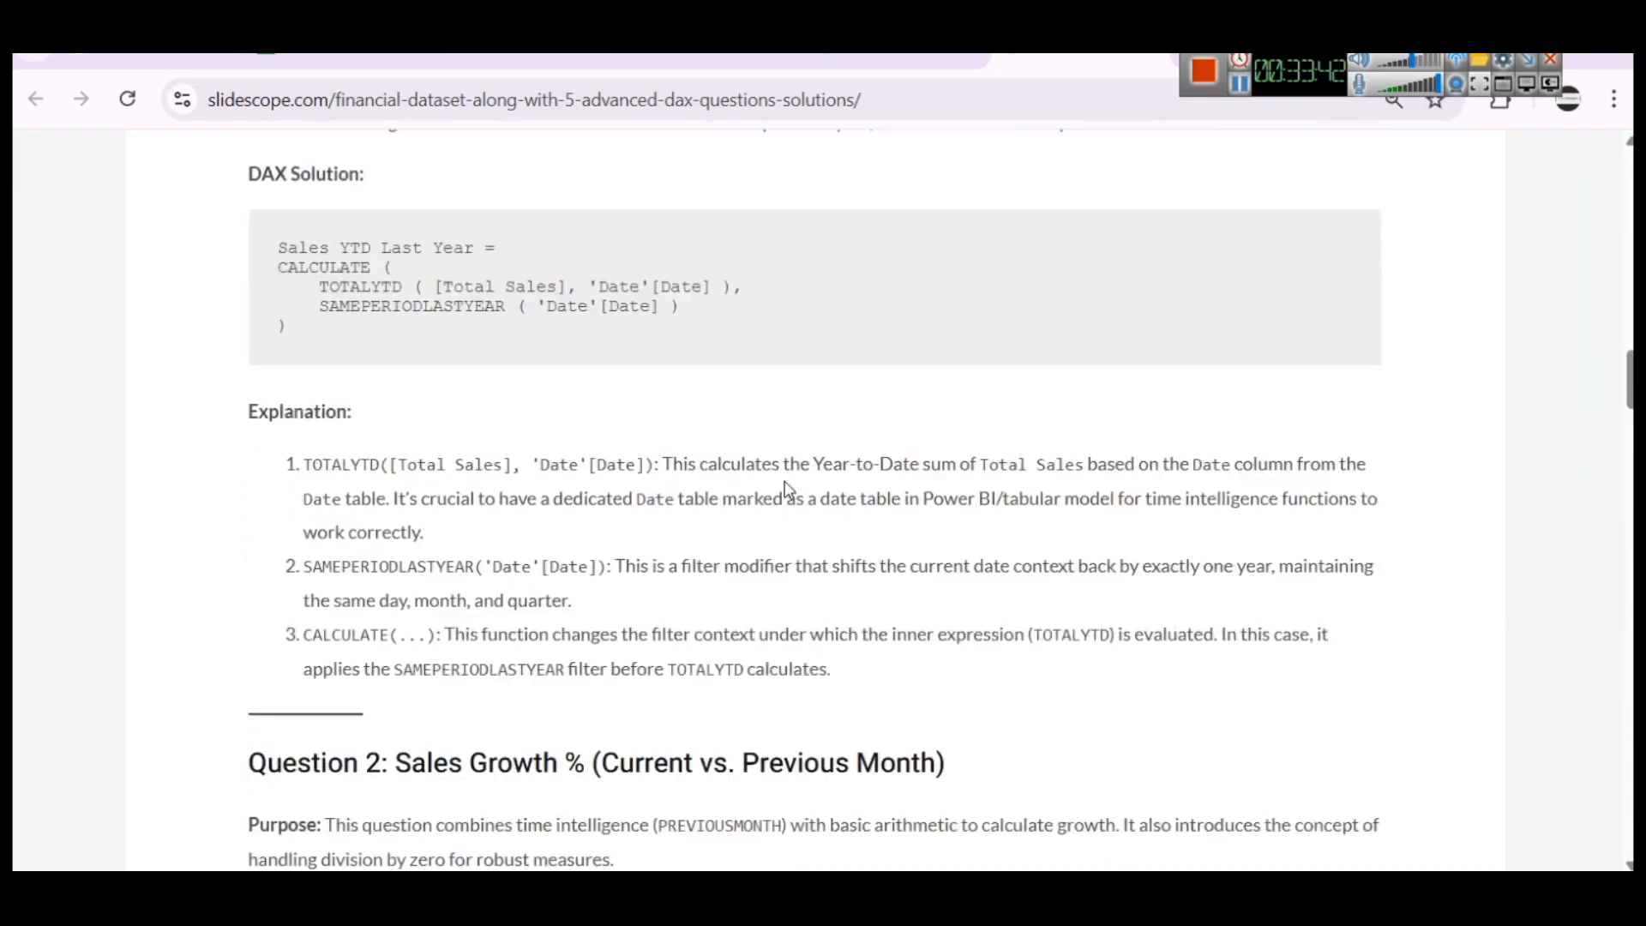
scroll(789, 490, up, 20)
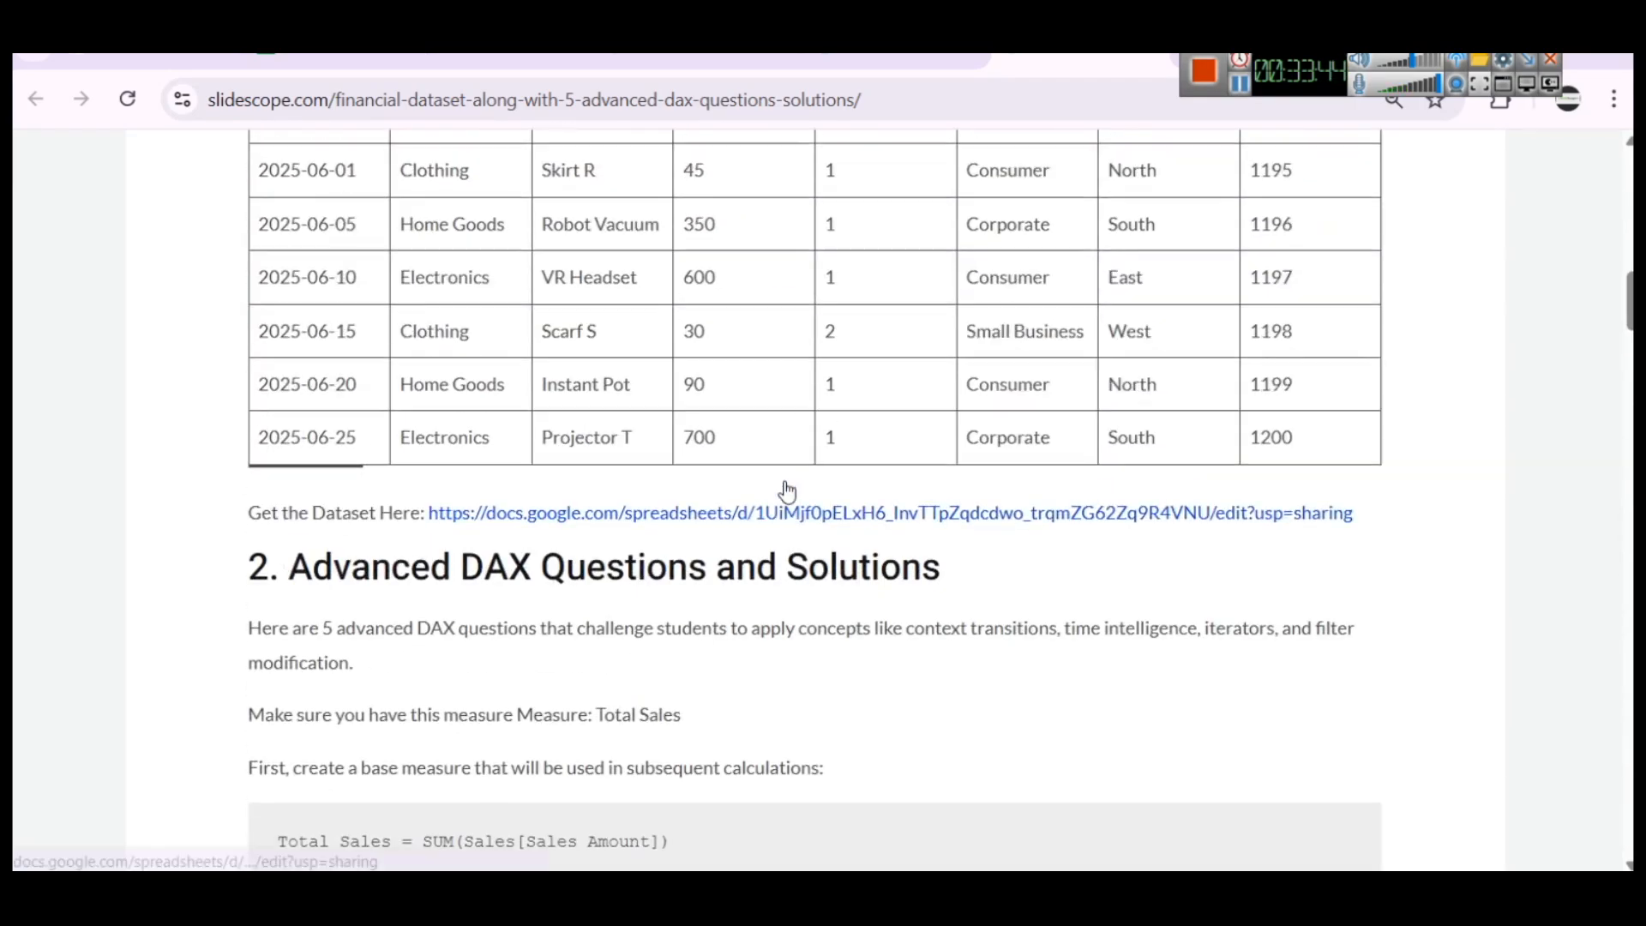
scroll(788, 492, down, 20)
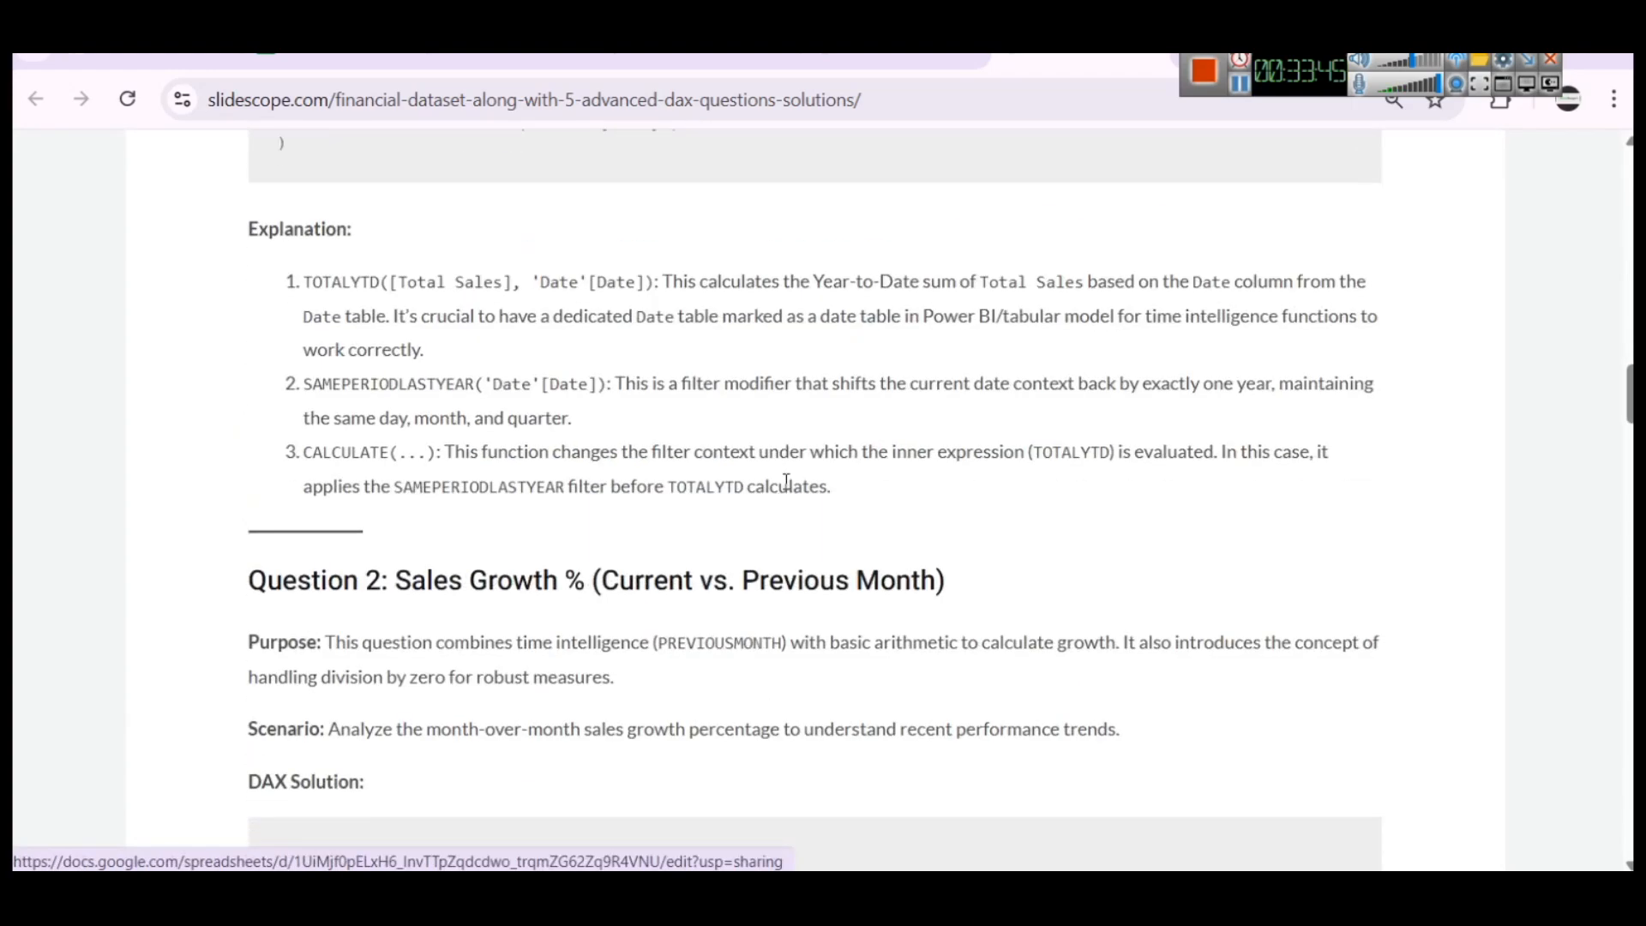
scroll(785, 479, up, 4)
scroll(784, 479, down, 3)
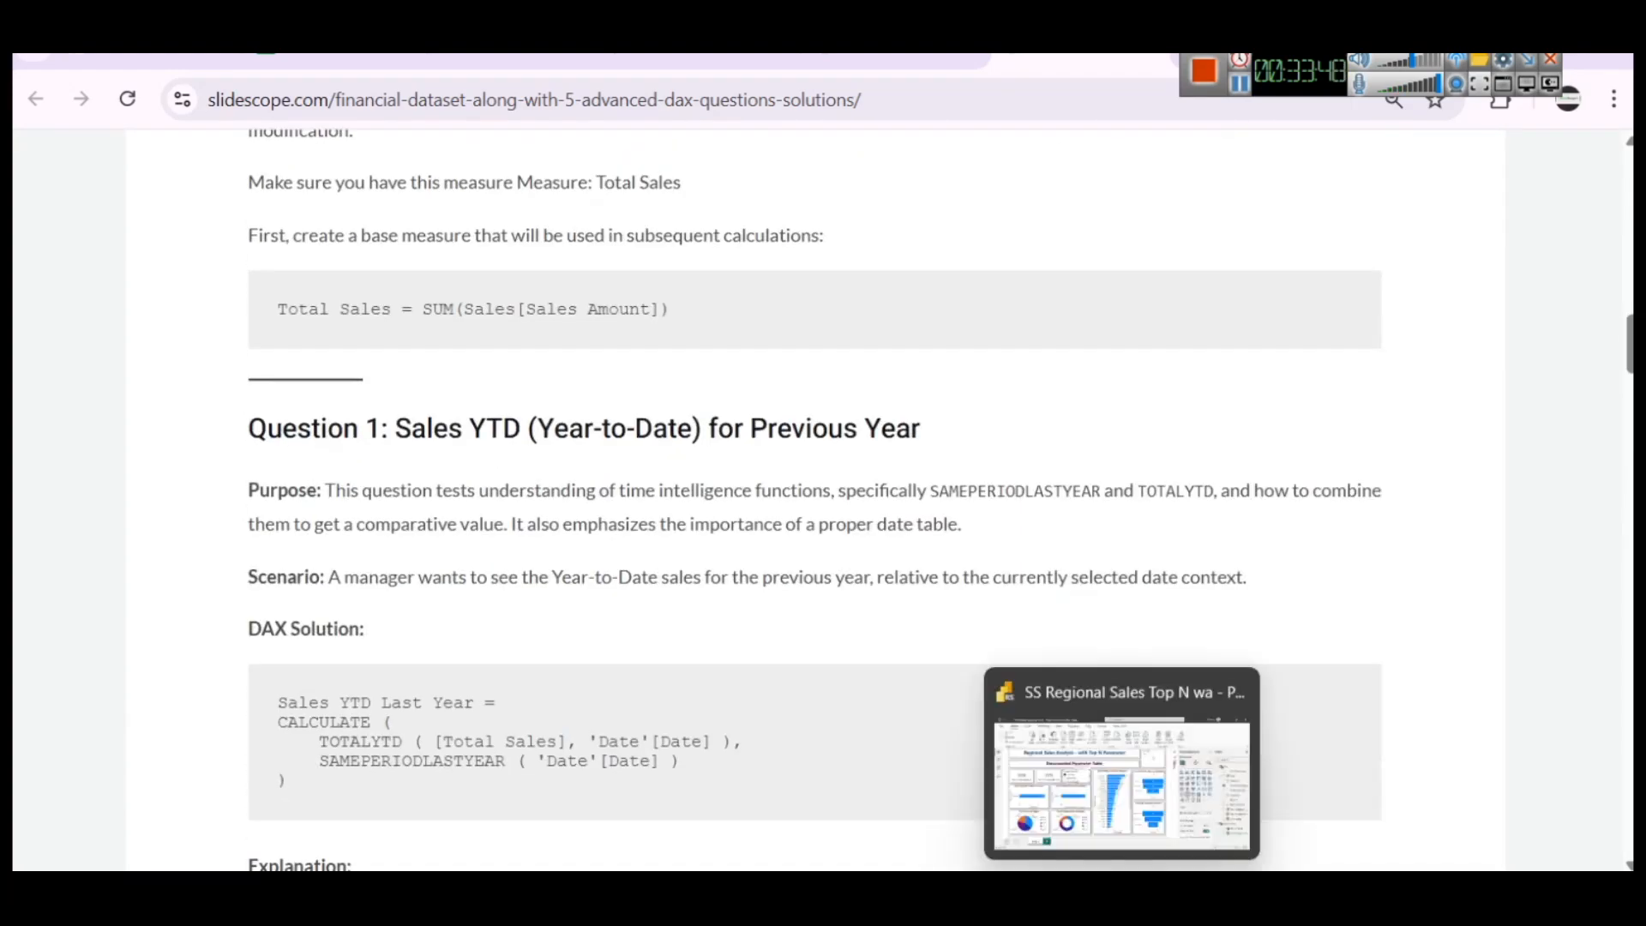
Return to the Power BI report and clear the Clothing selection in the Product Category slicer
click(1121, 767)
click(1133, 481)
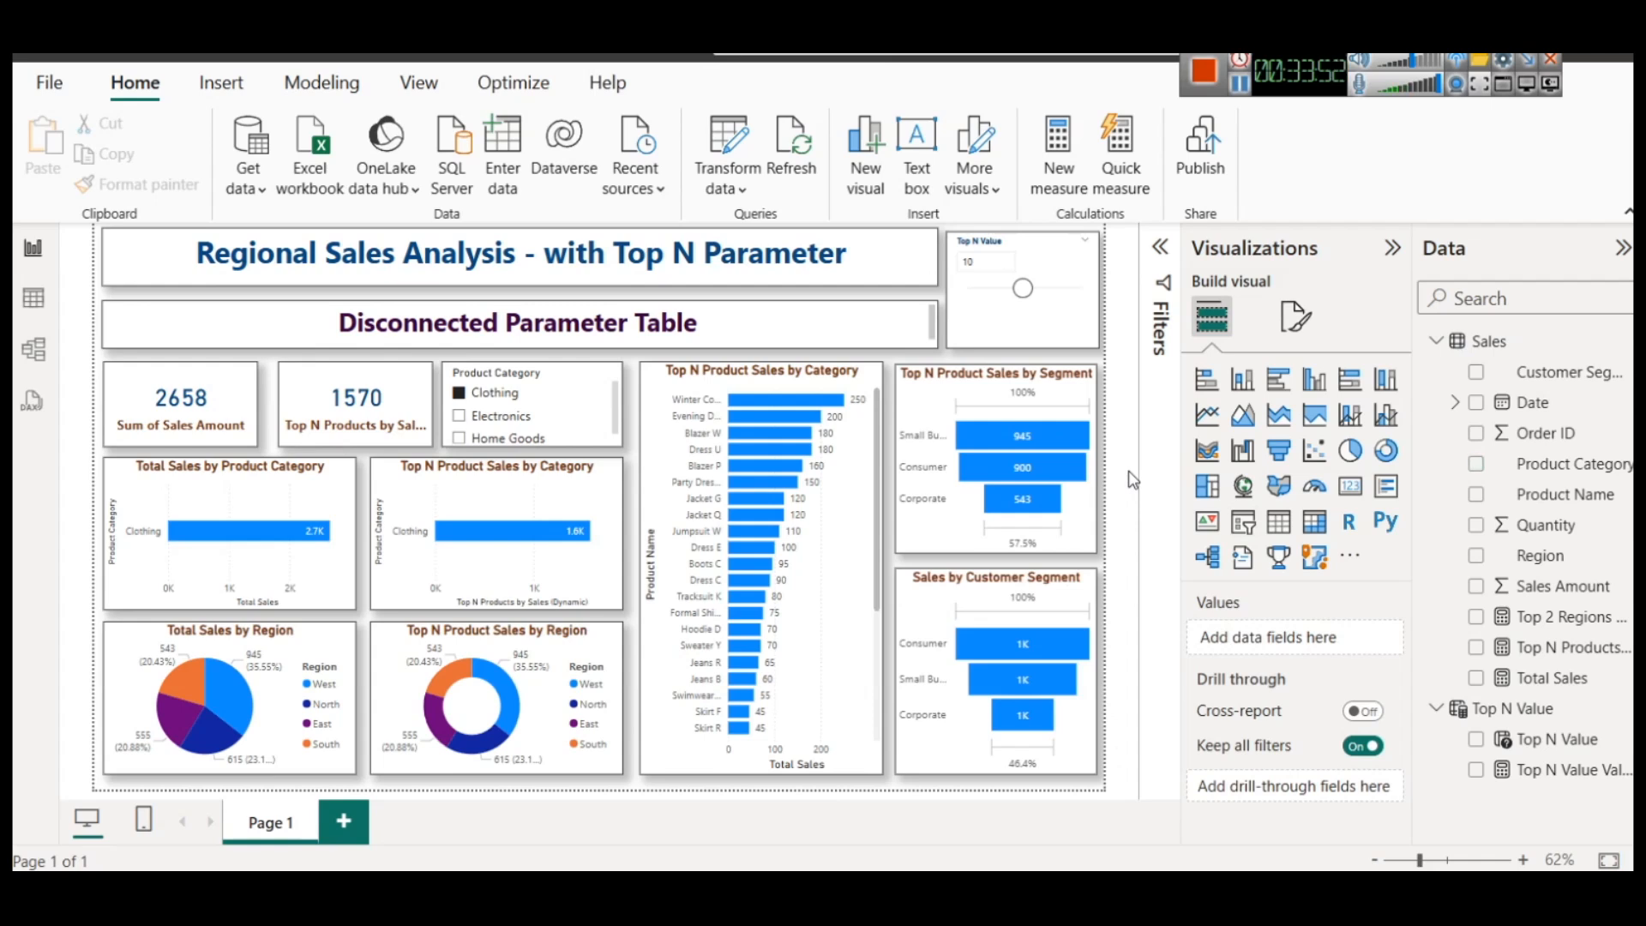
click(479, 394)
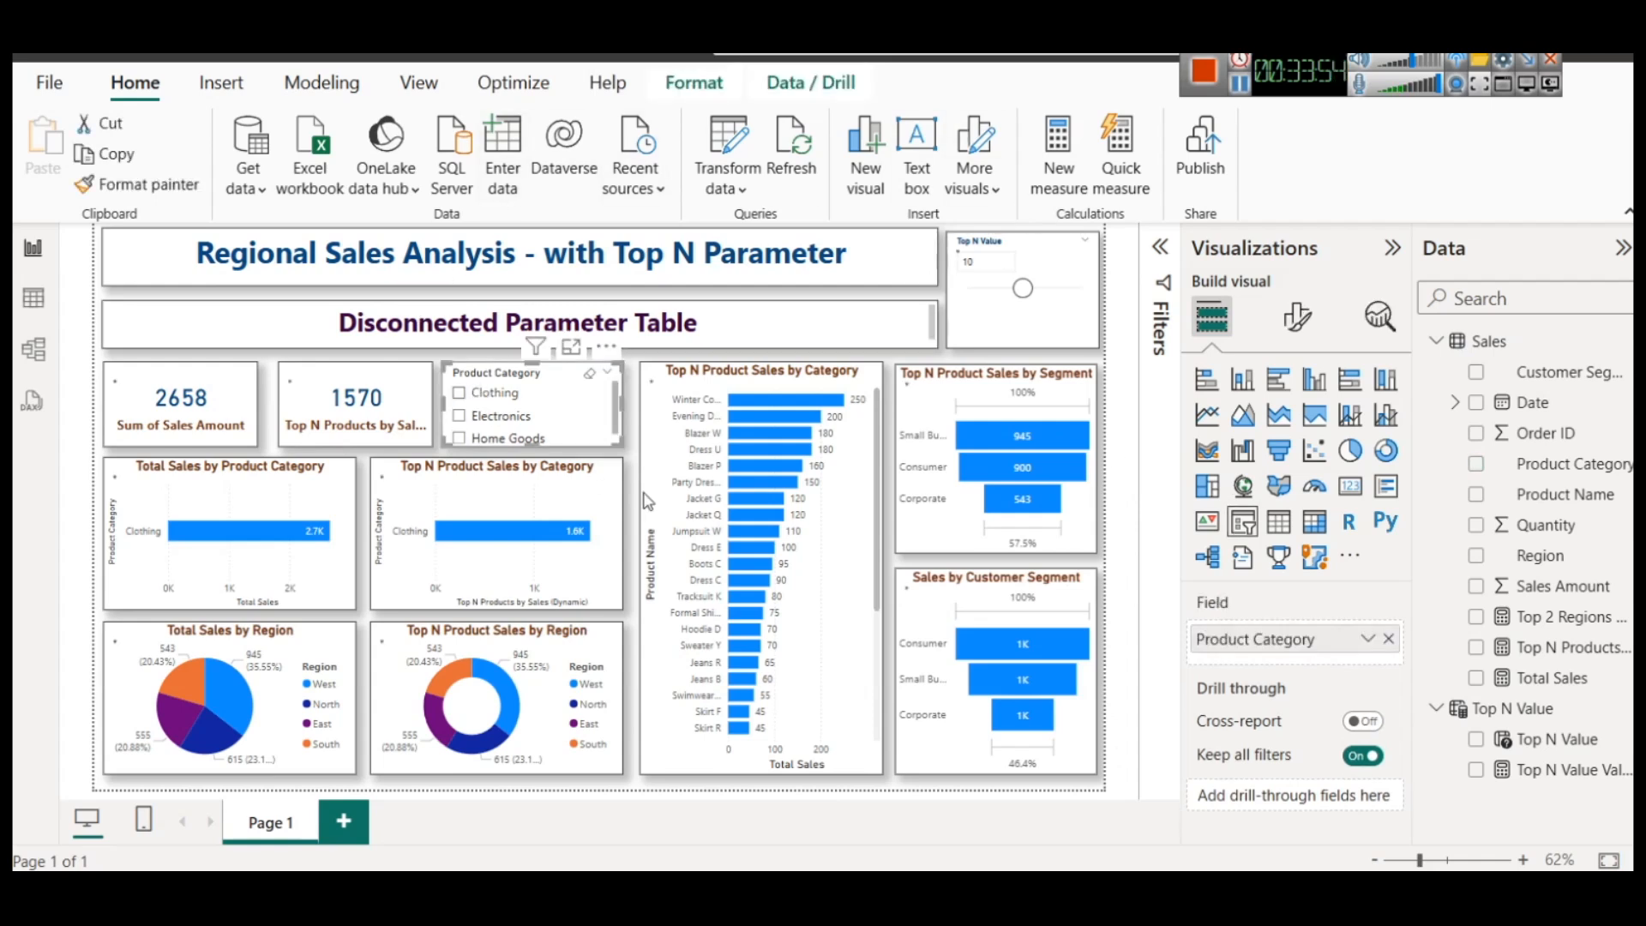
click(681, 783)
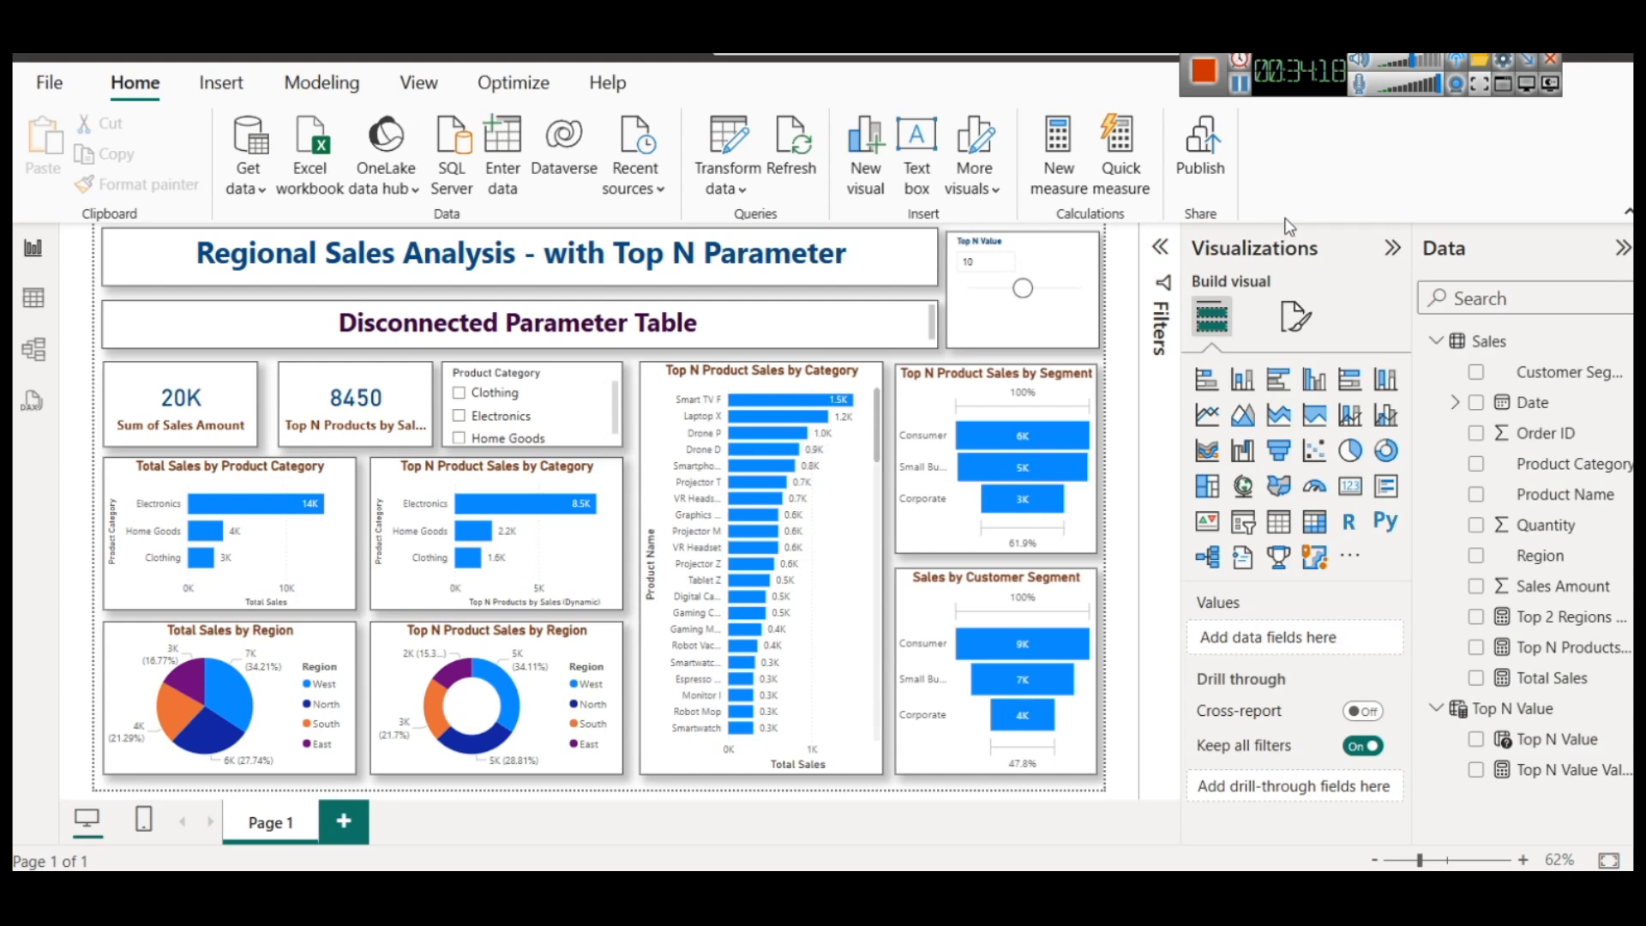
drag(1053, 288, 724, 284)
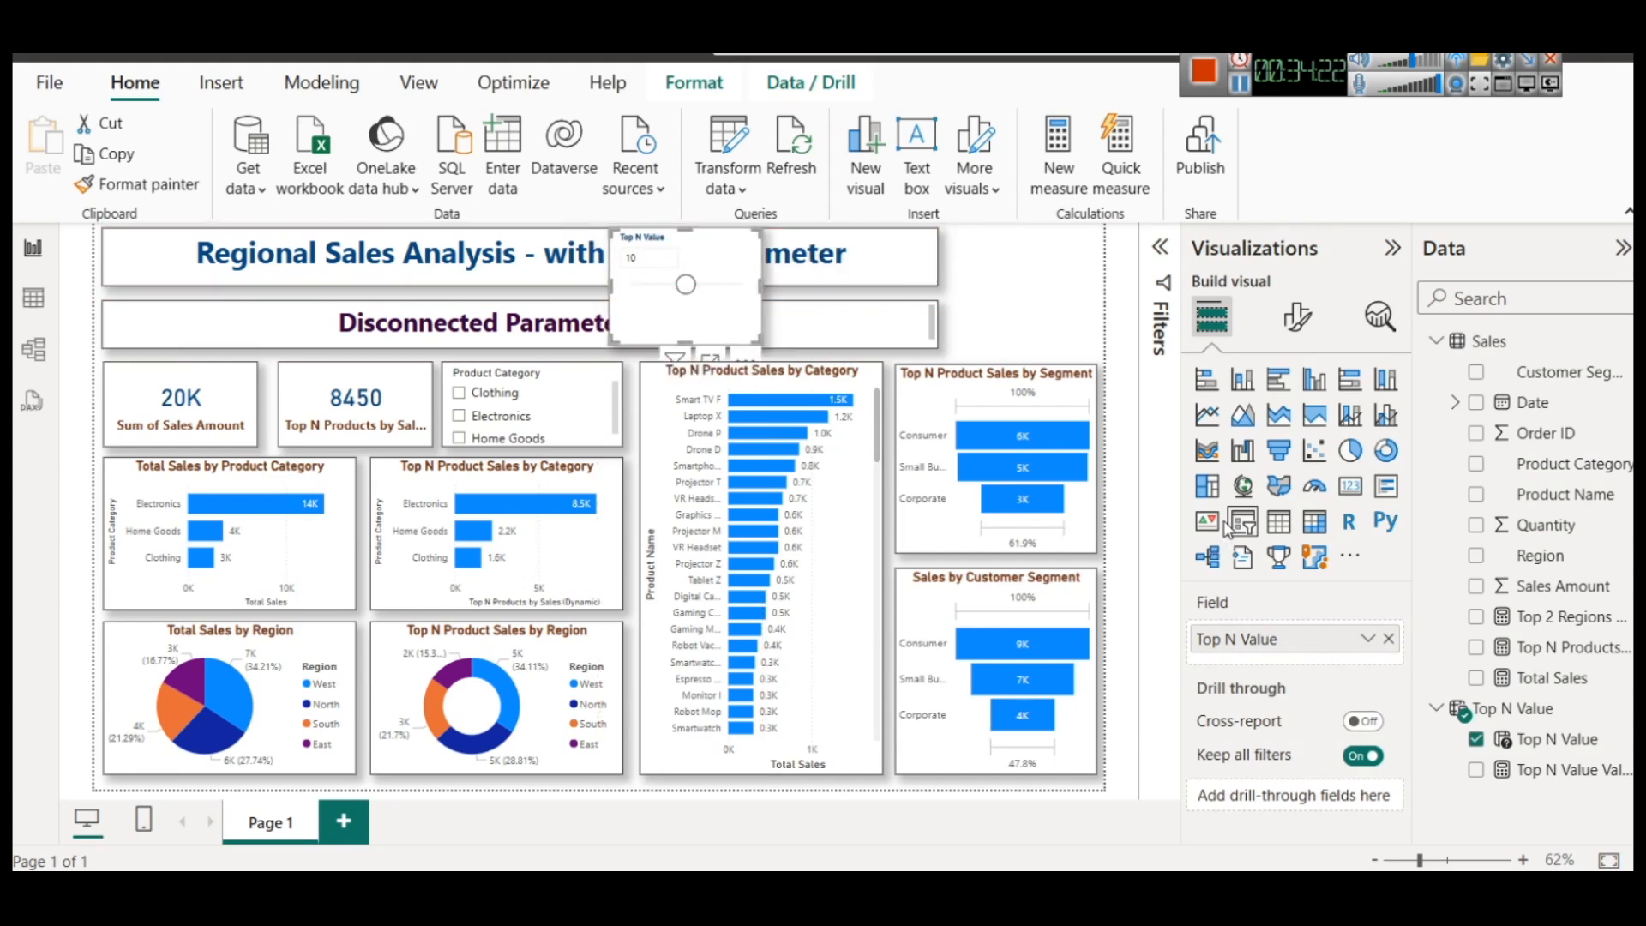
click(1041, 305)
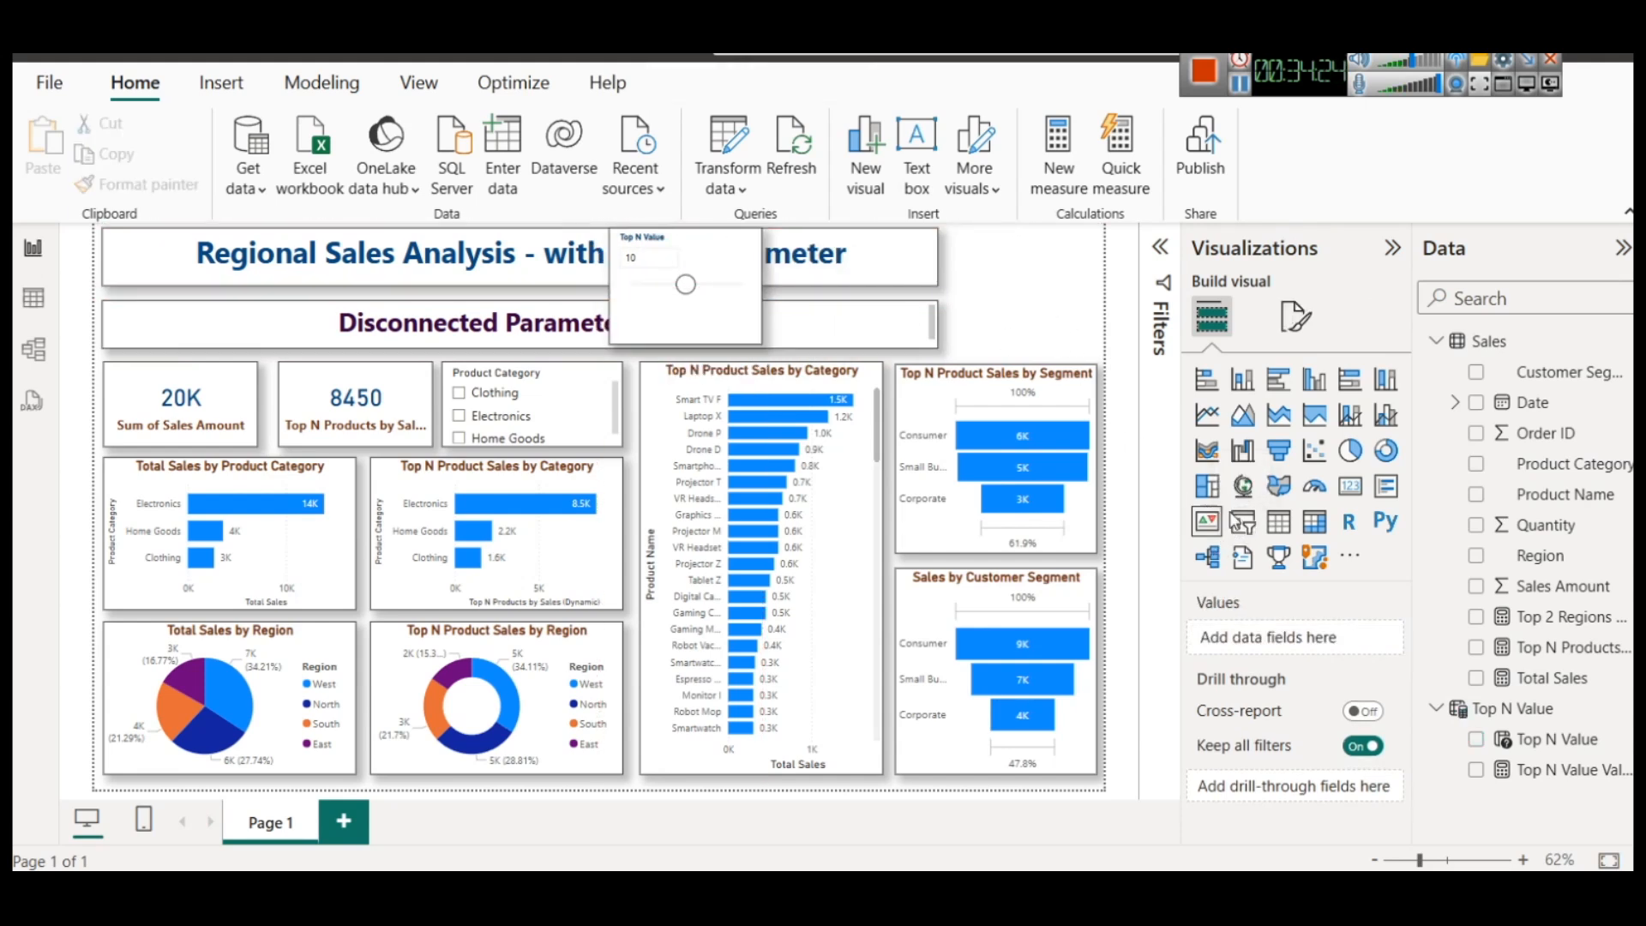
click(1248, 526)
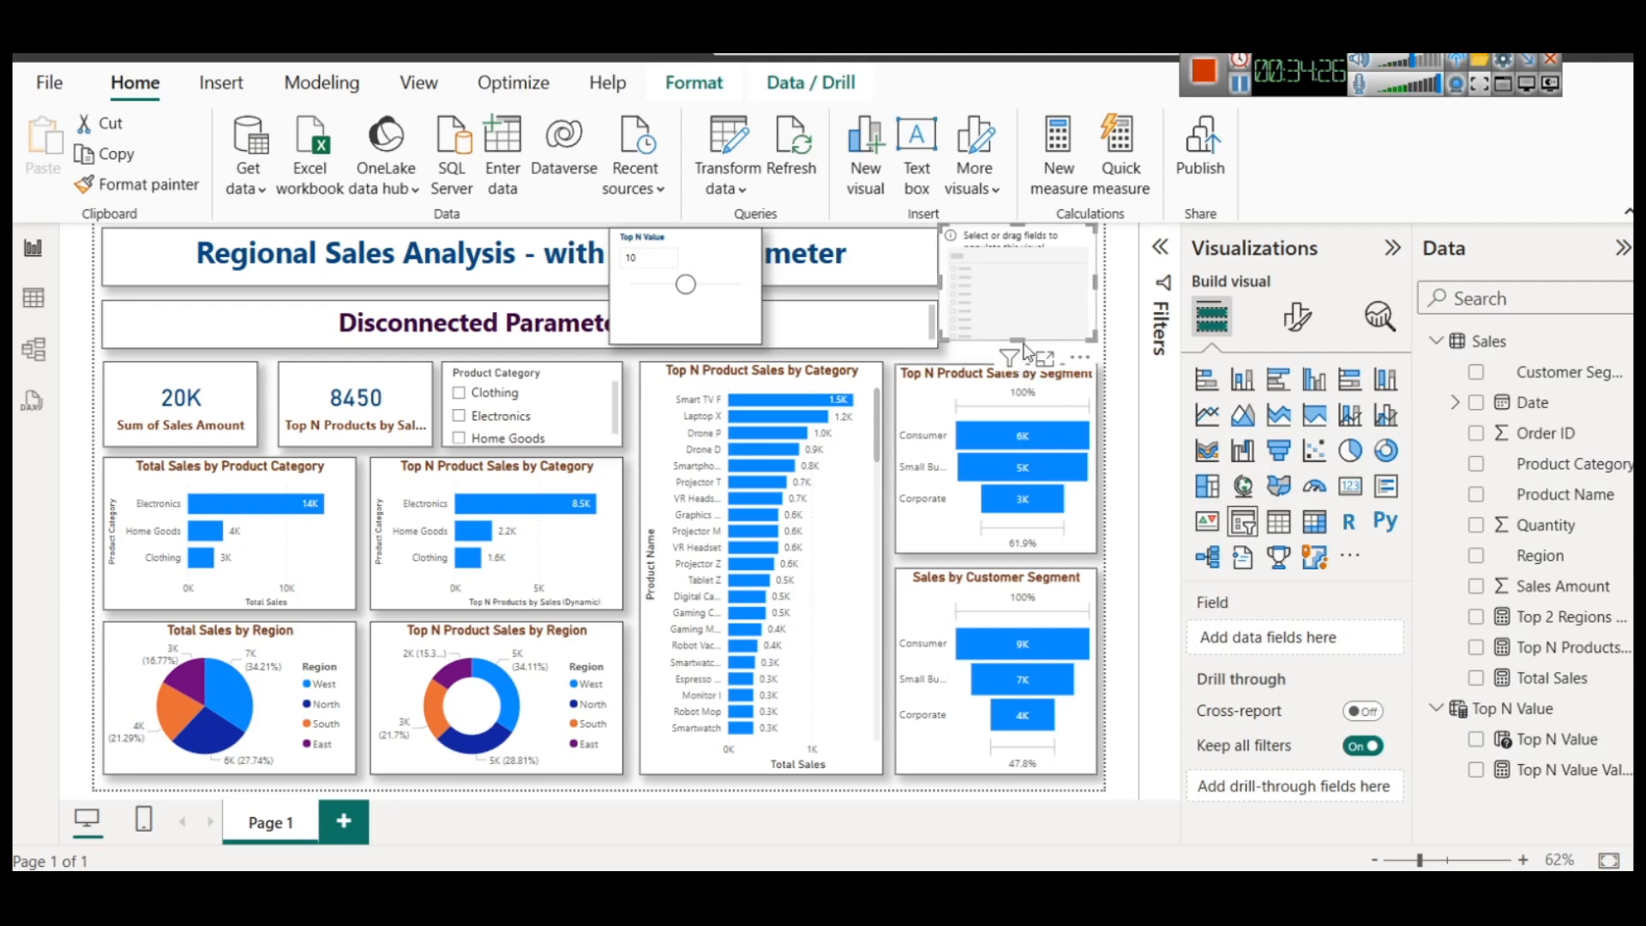
drag(1018, 341, 1019, 348)
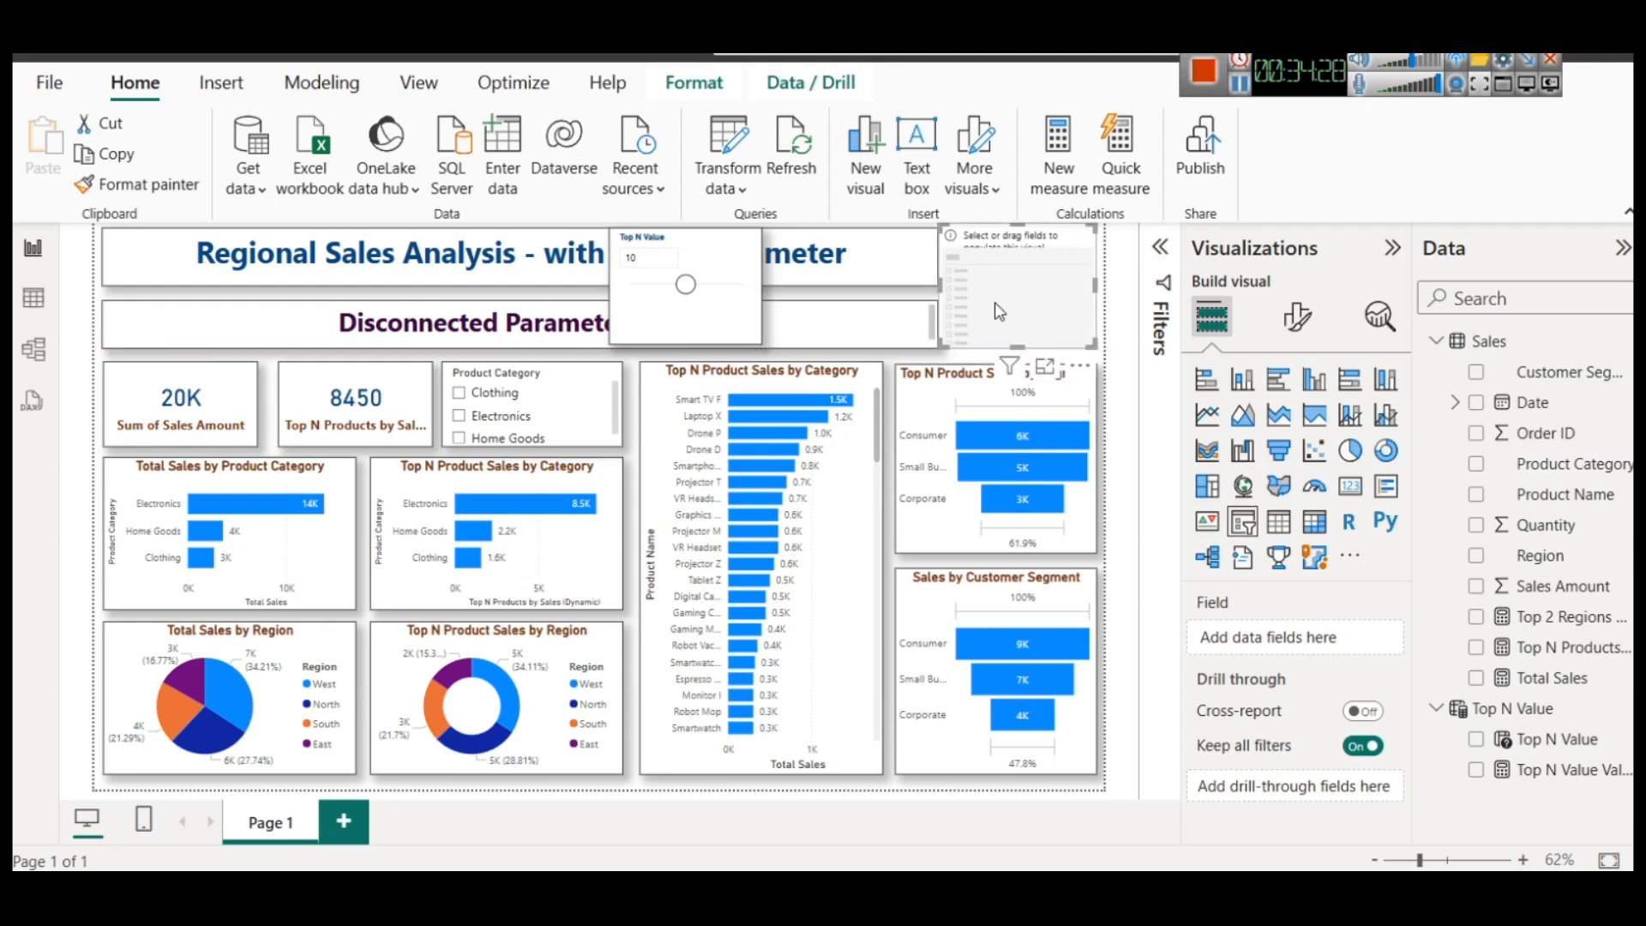
drag(948, 292, 951, 286)
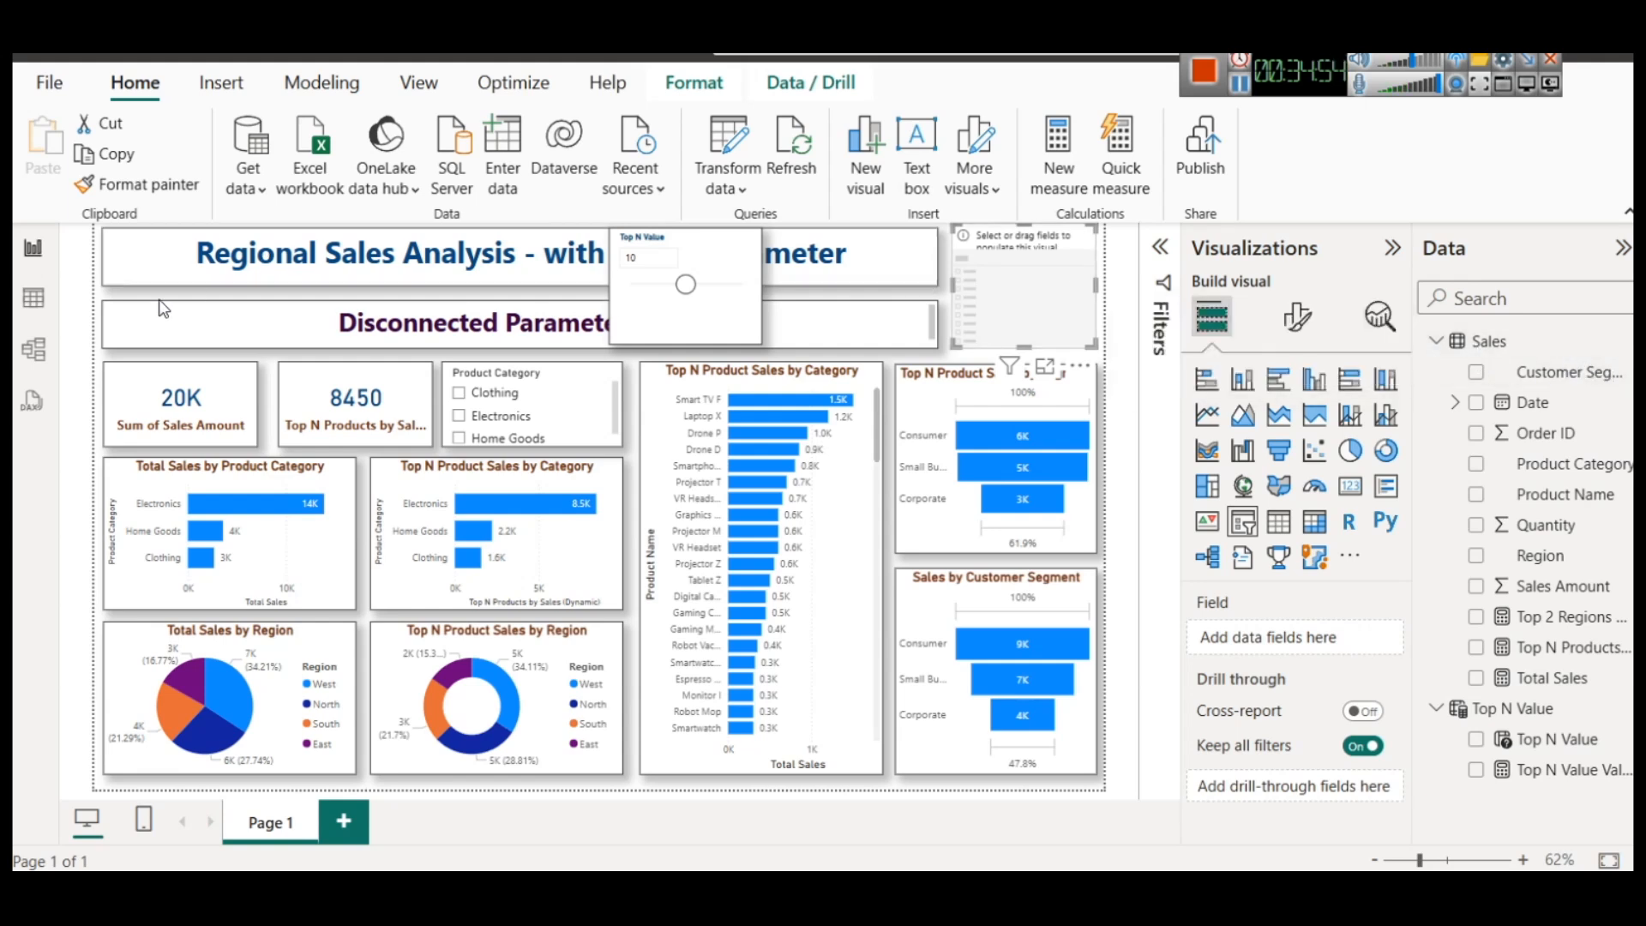
click(32, 299)
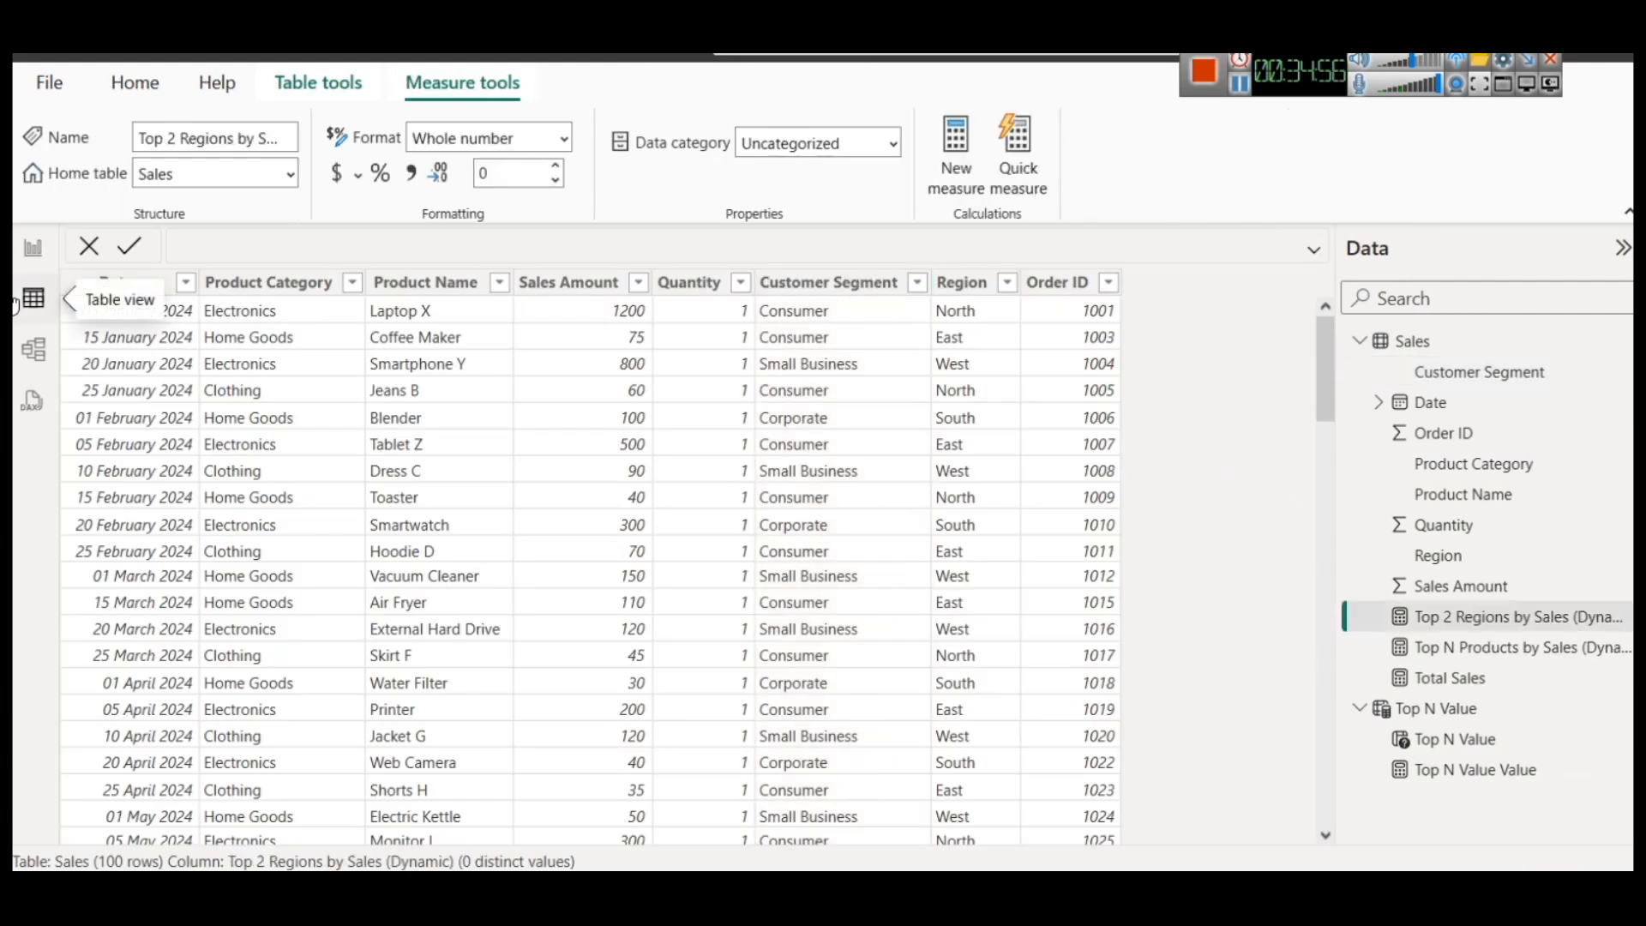
click(30, 253)
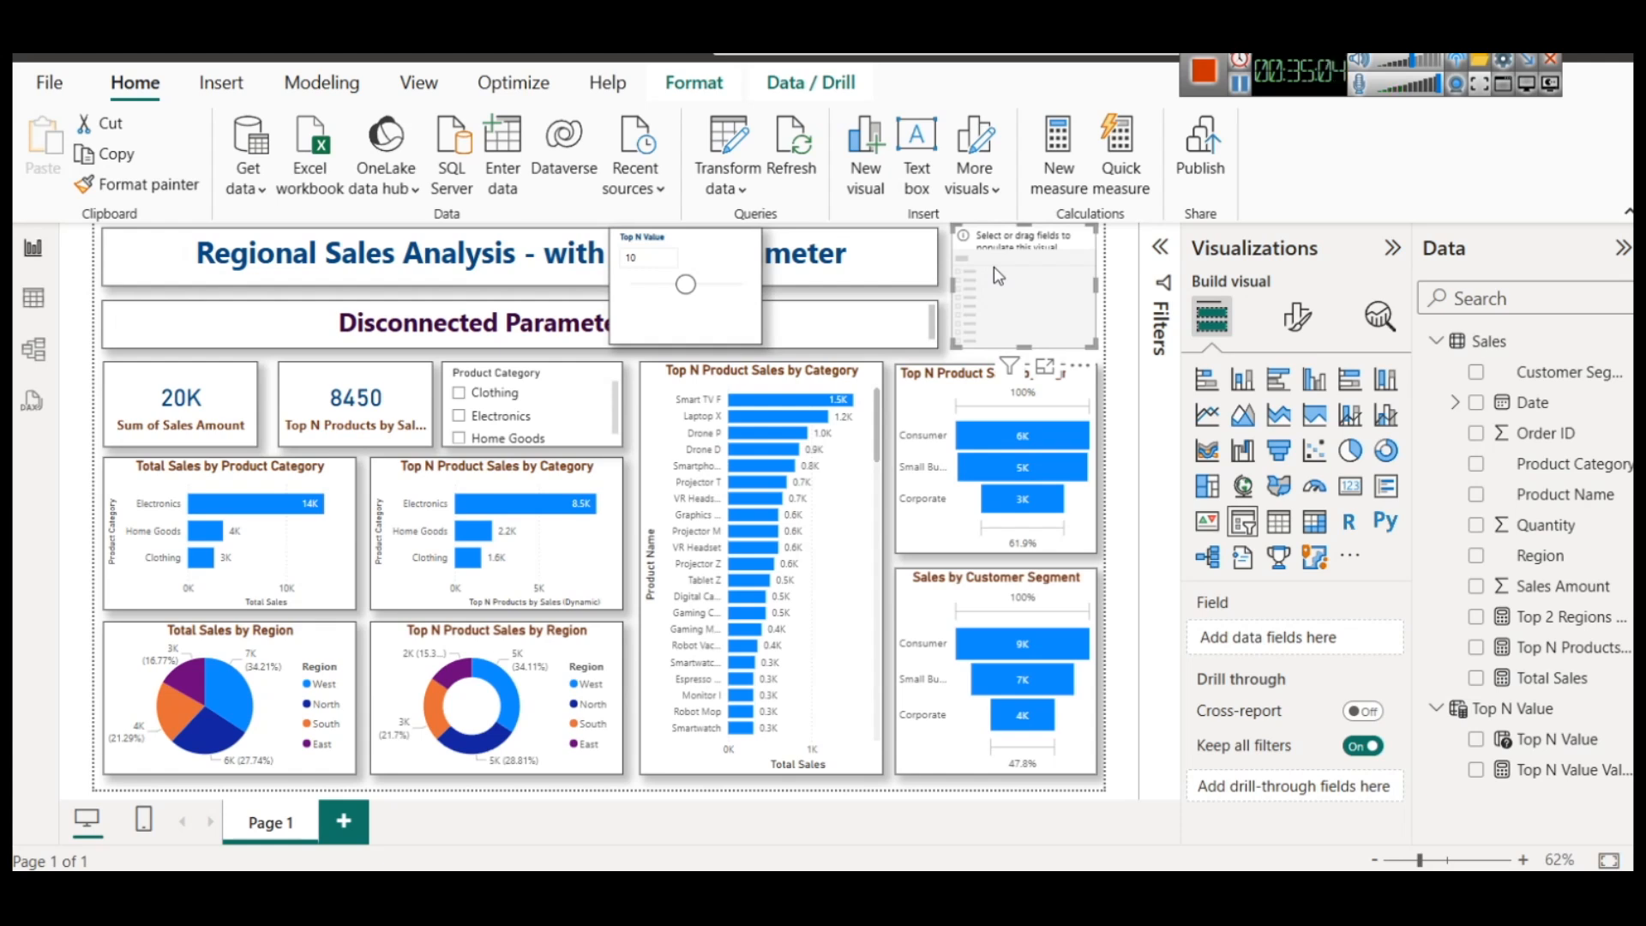
key(Delete)
drag(707, 260, 1046, 266)
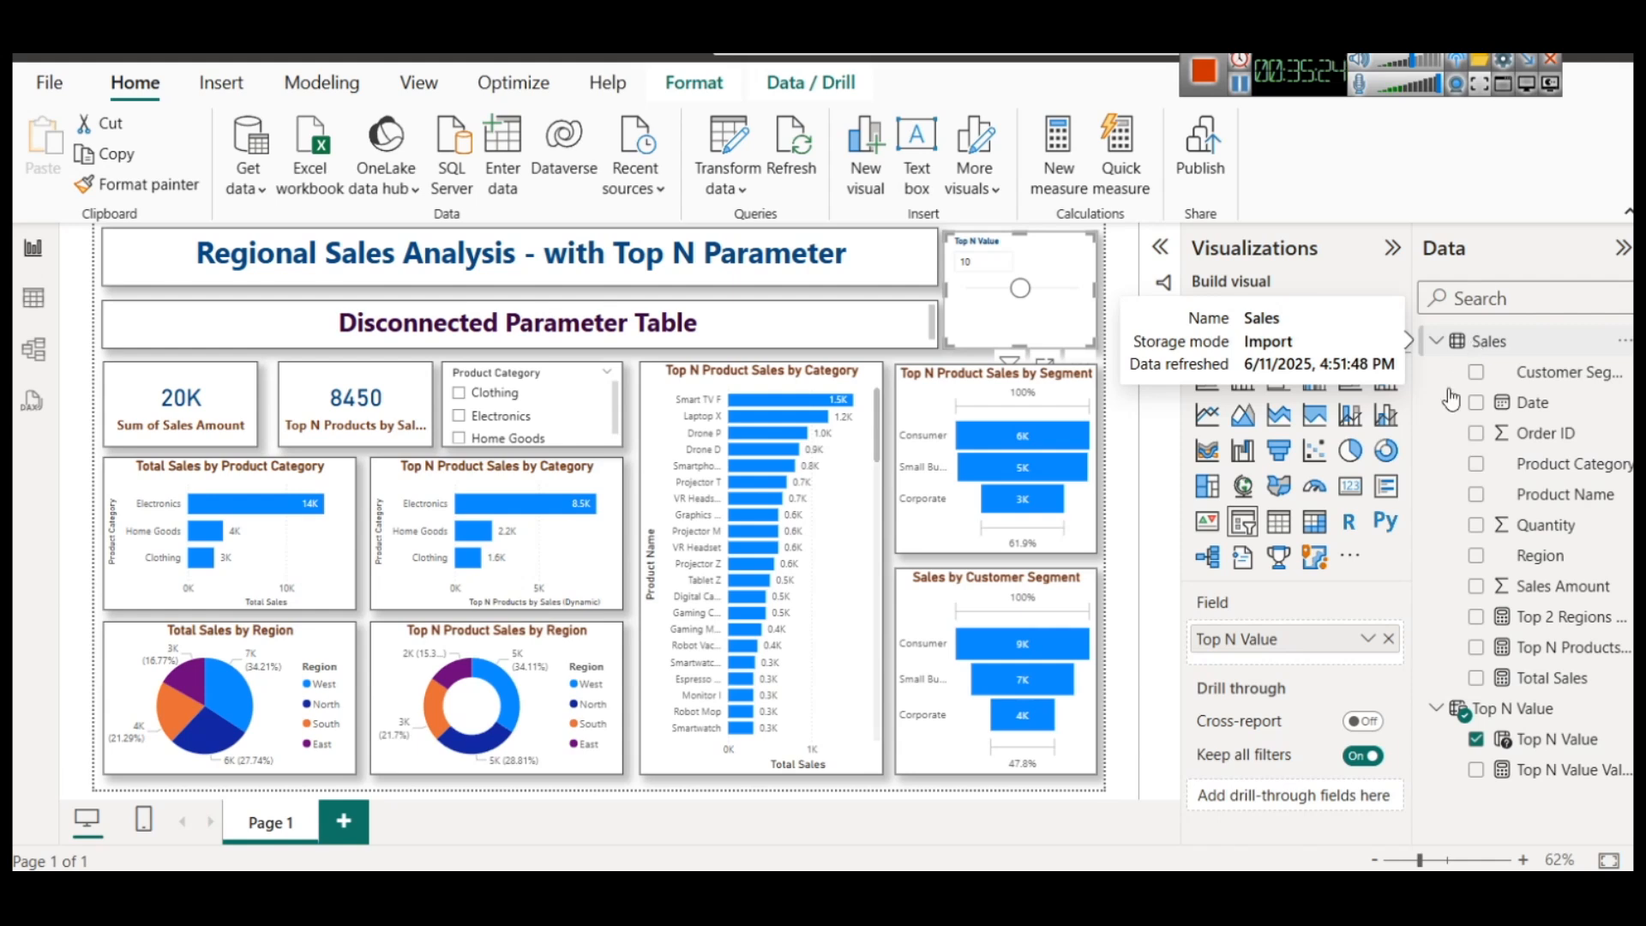
mouse_move(1542, 710)
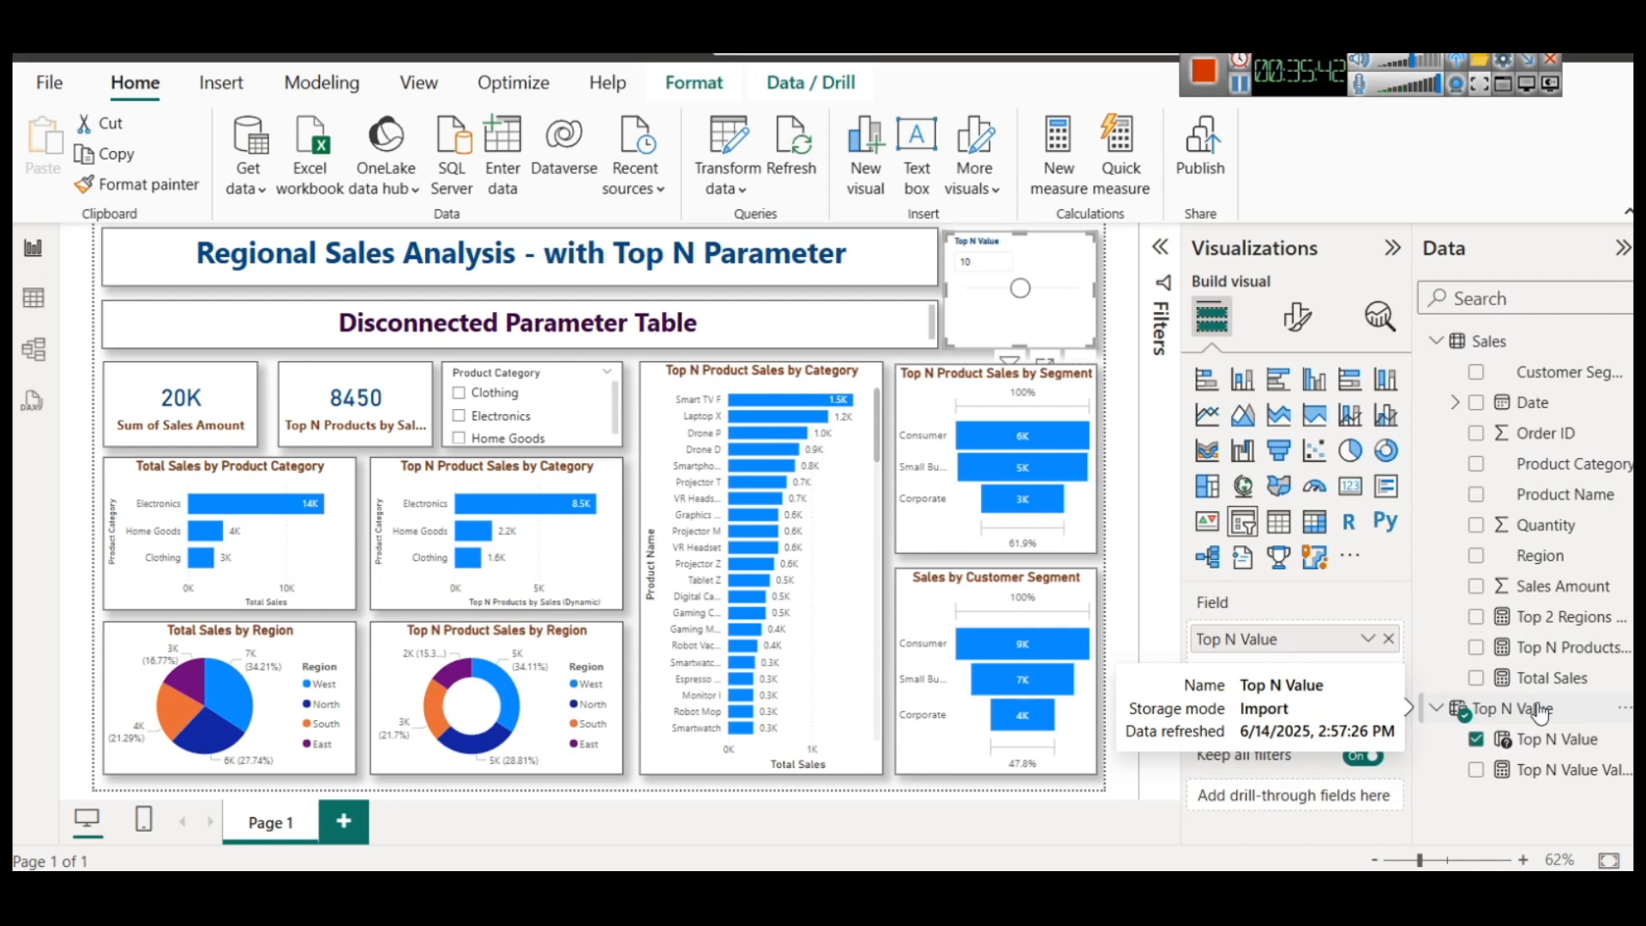
Extend the dashboard's subtitle text to read "Disconnected Parameter Table with DAX"
click(750, 318)
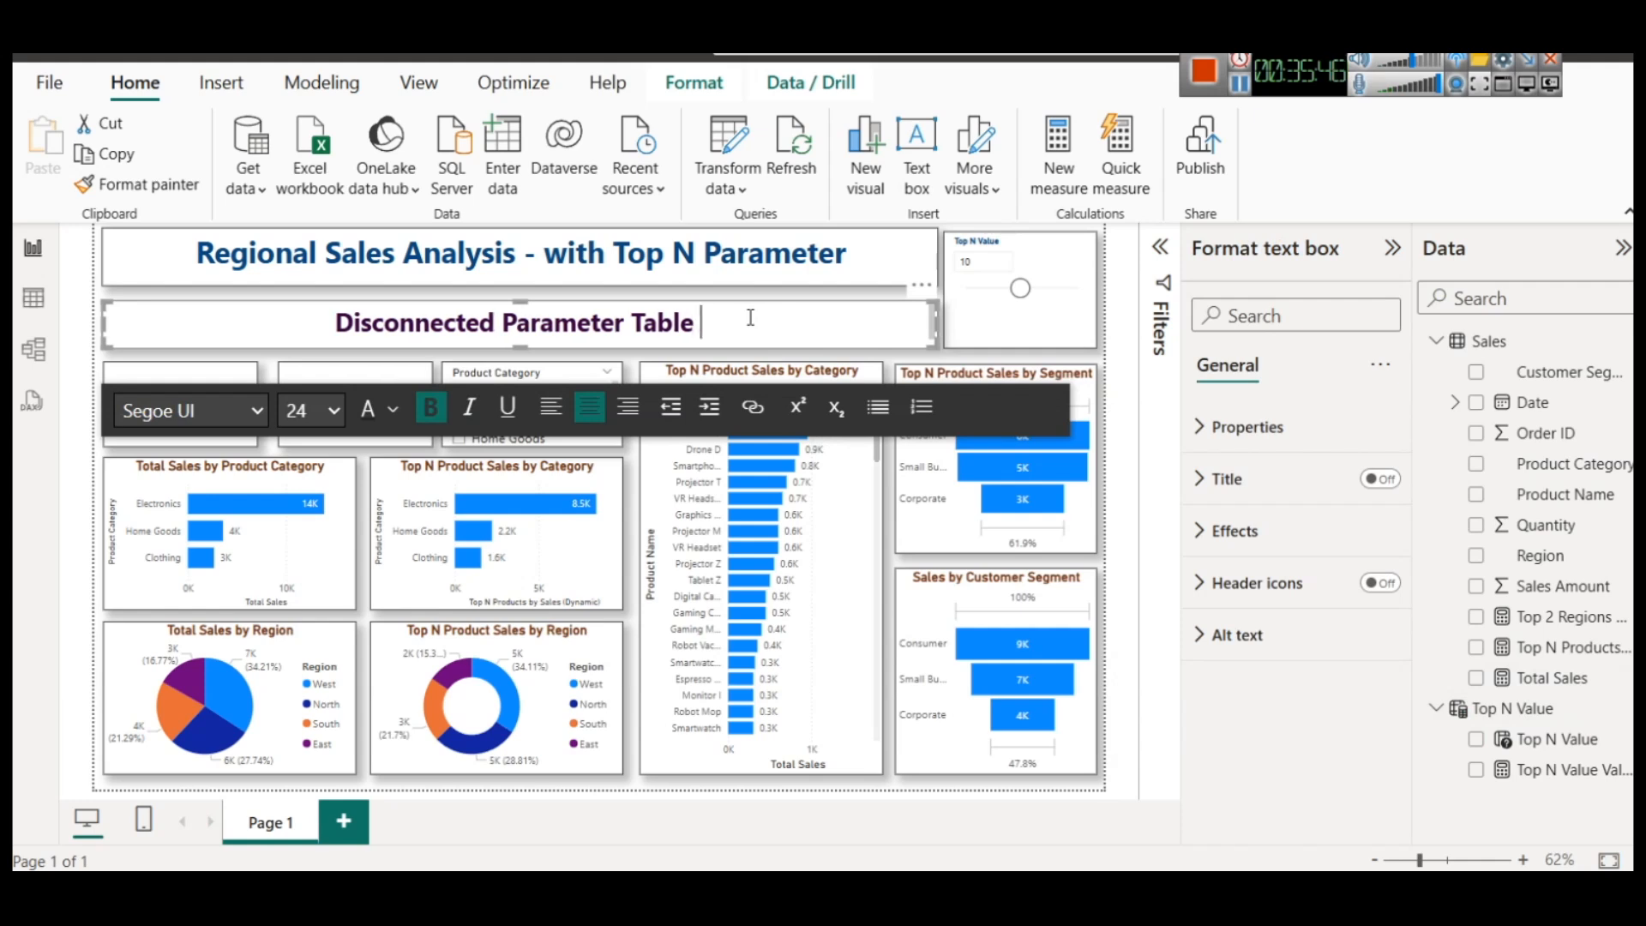
text(with DAX)
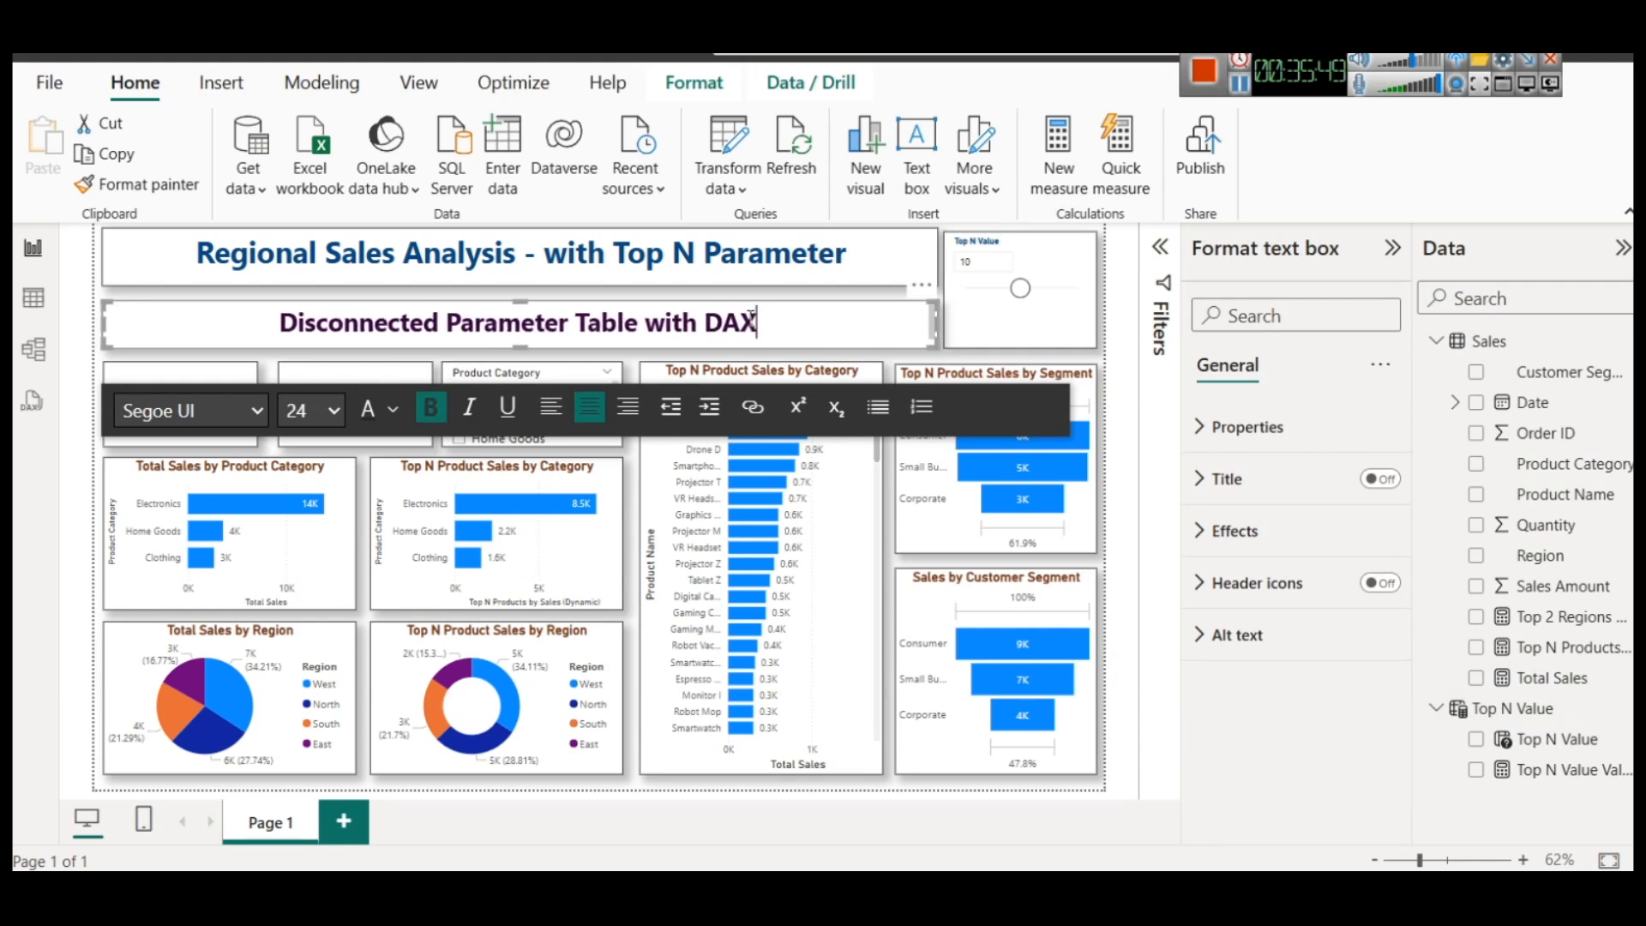
click(931, 359)
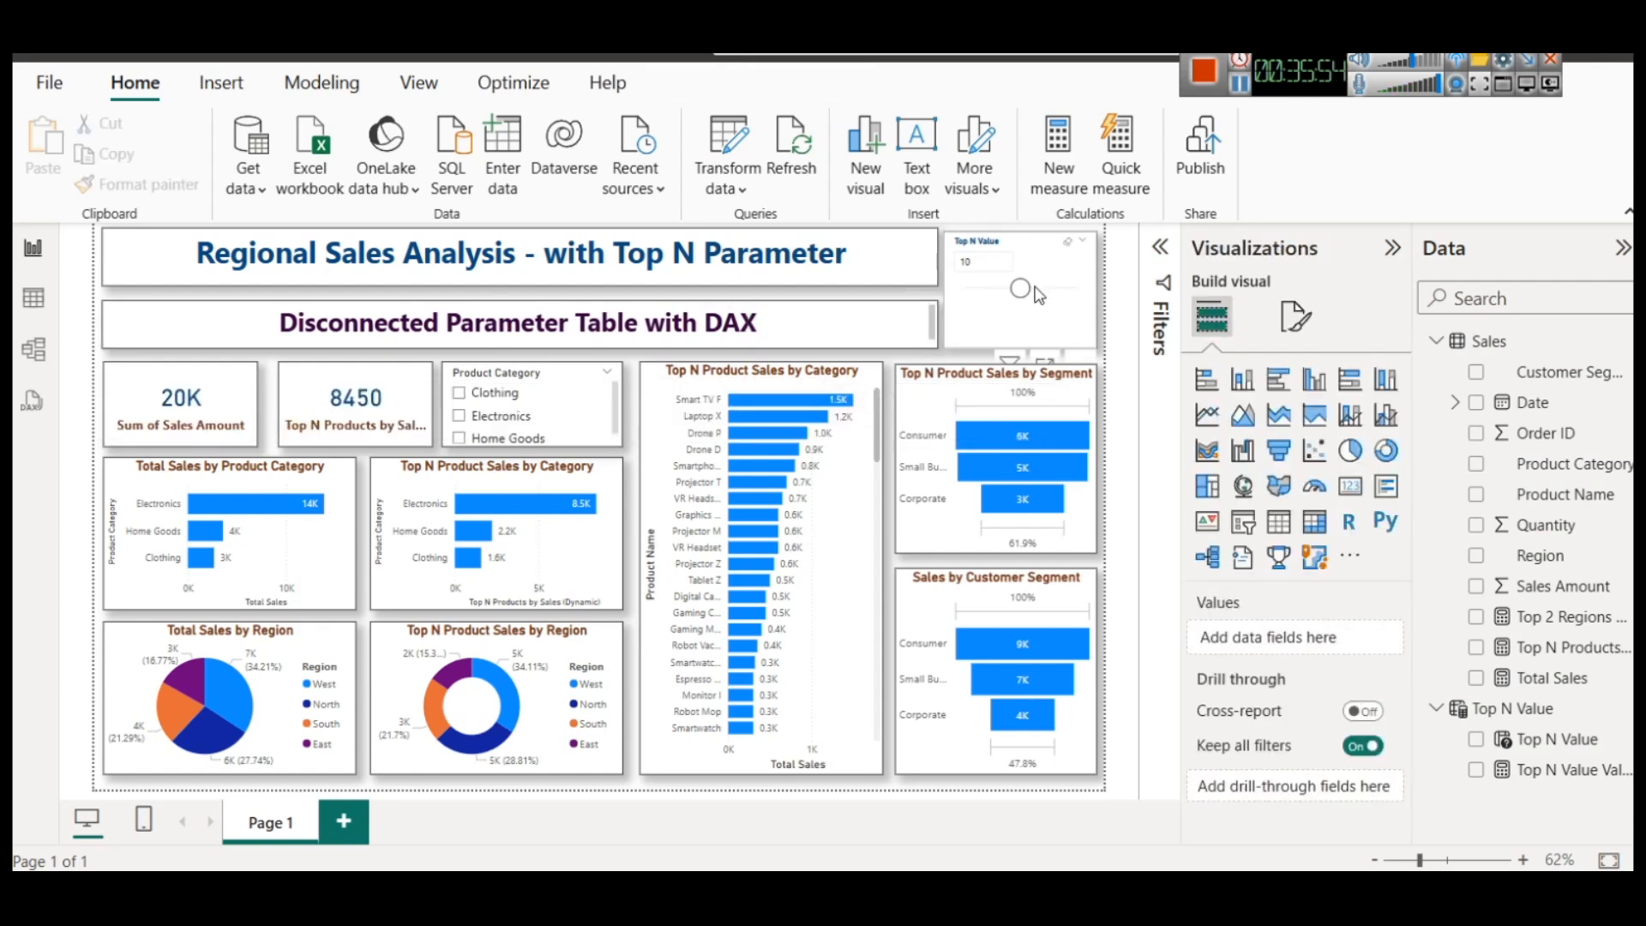
Lower the Top N Value slicer to 8, raise it to 11, and deselect the slicer
drag(988, 300, 1058, 300)
key(ctrl+z)
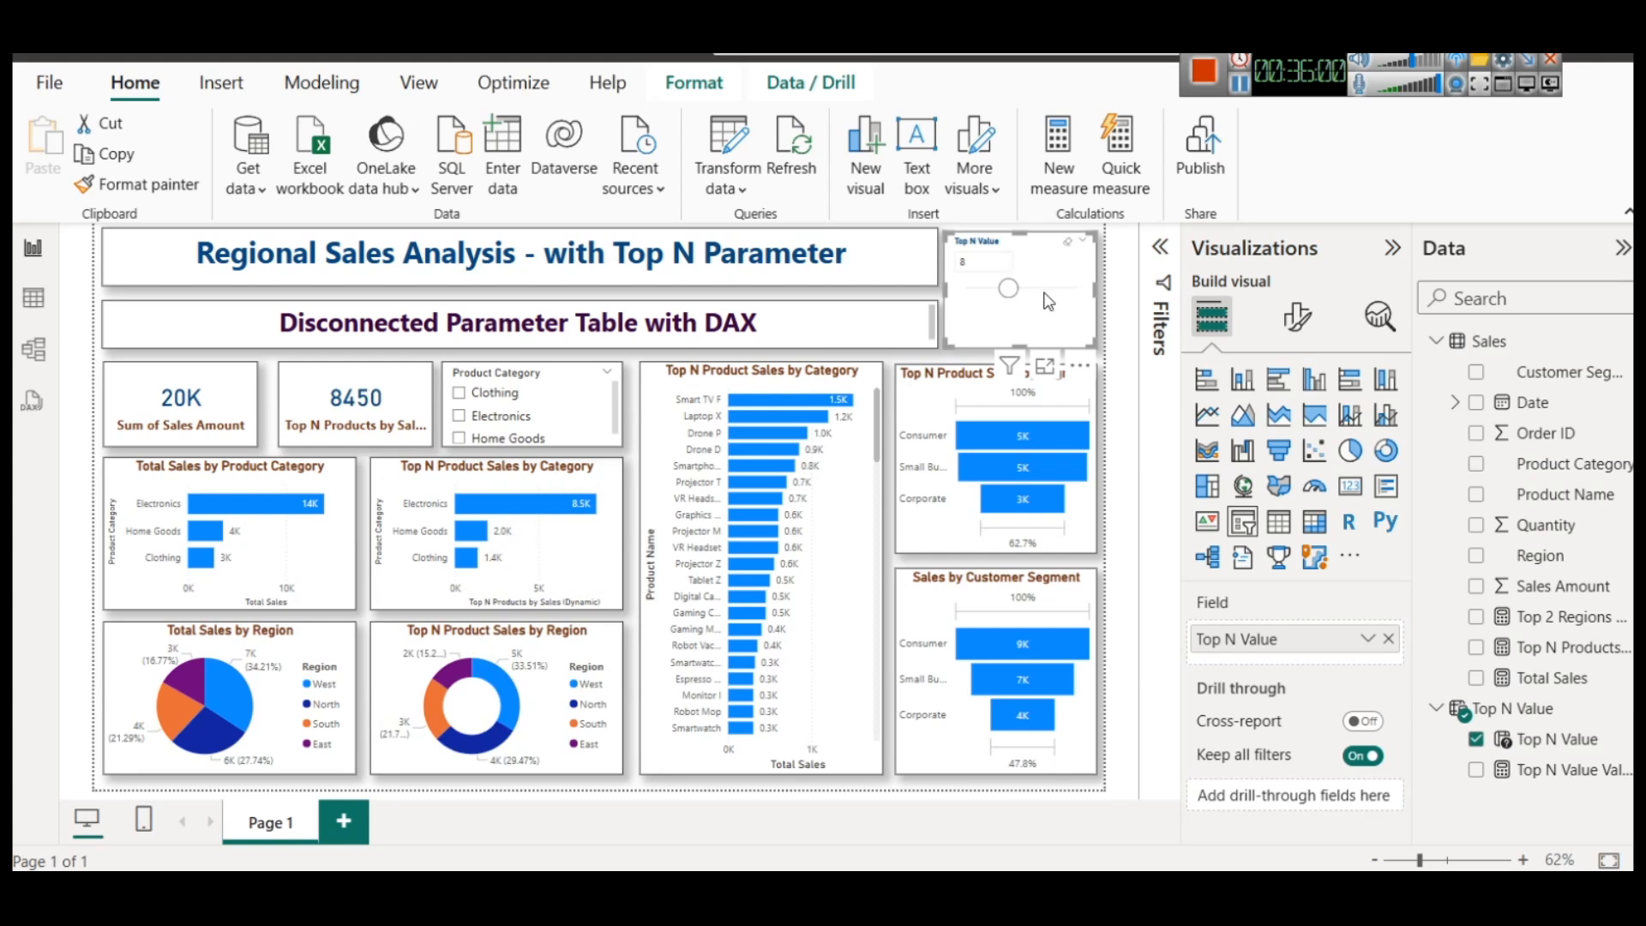
drag(1009, 289, 1028, 290)
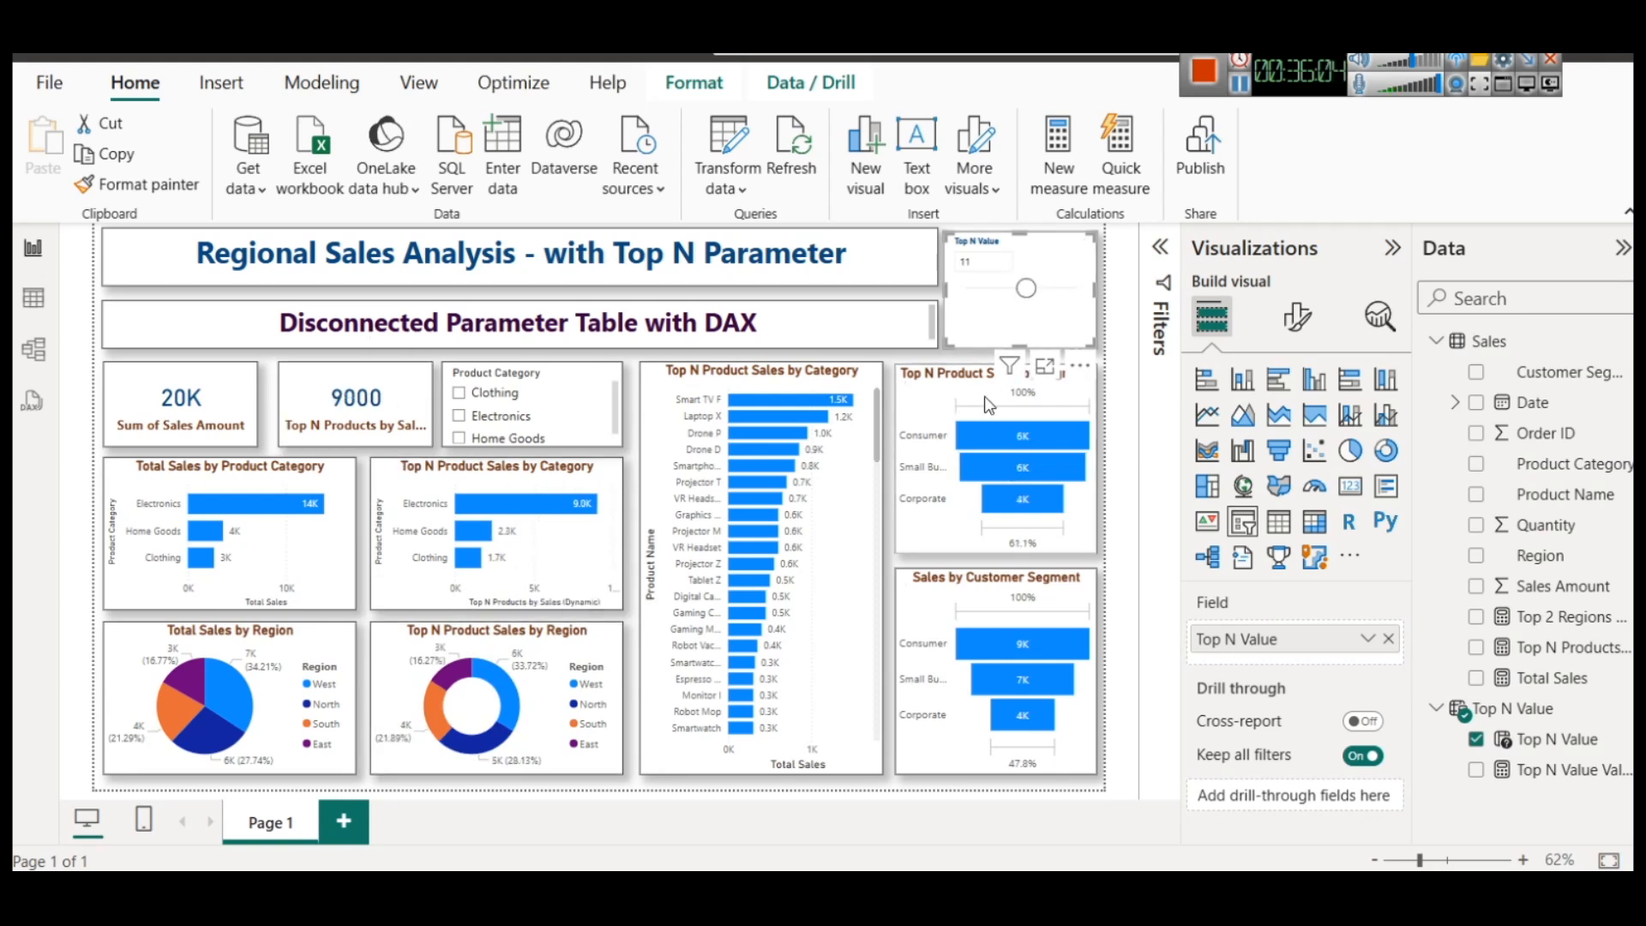
click(1108, 416)
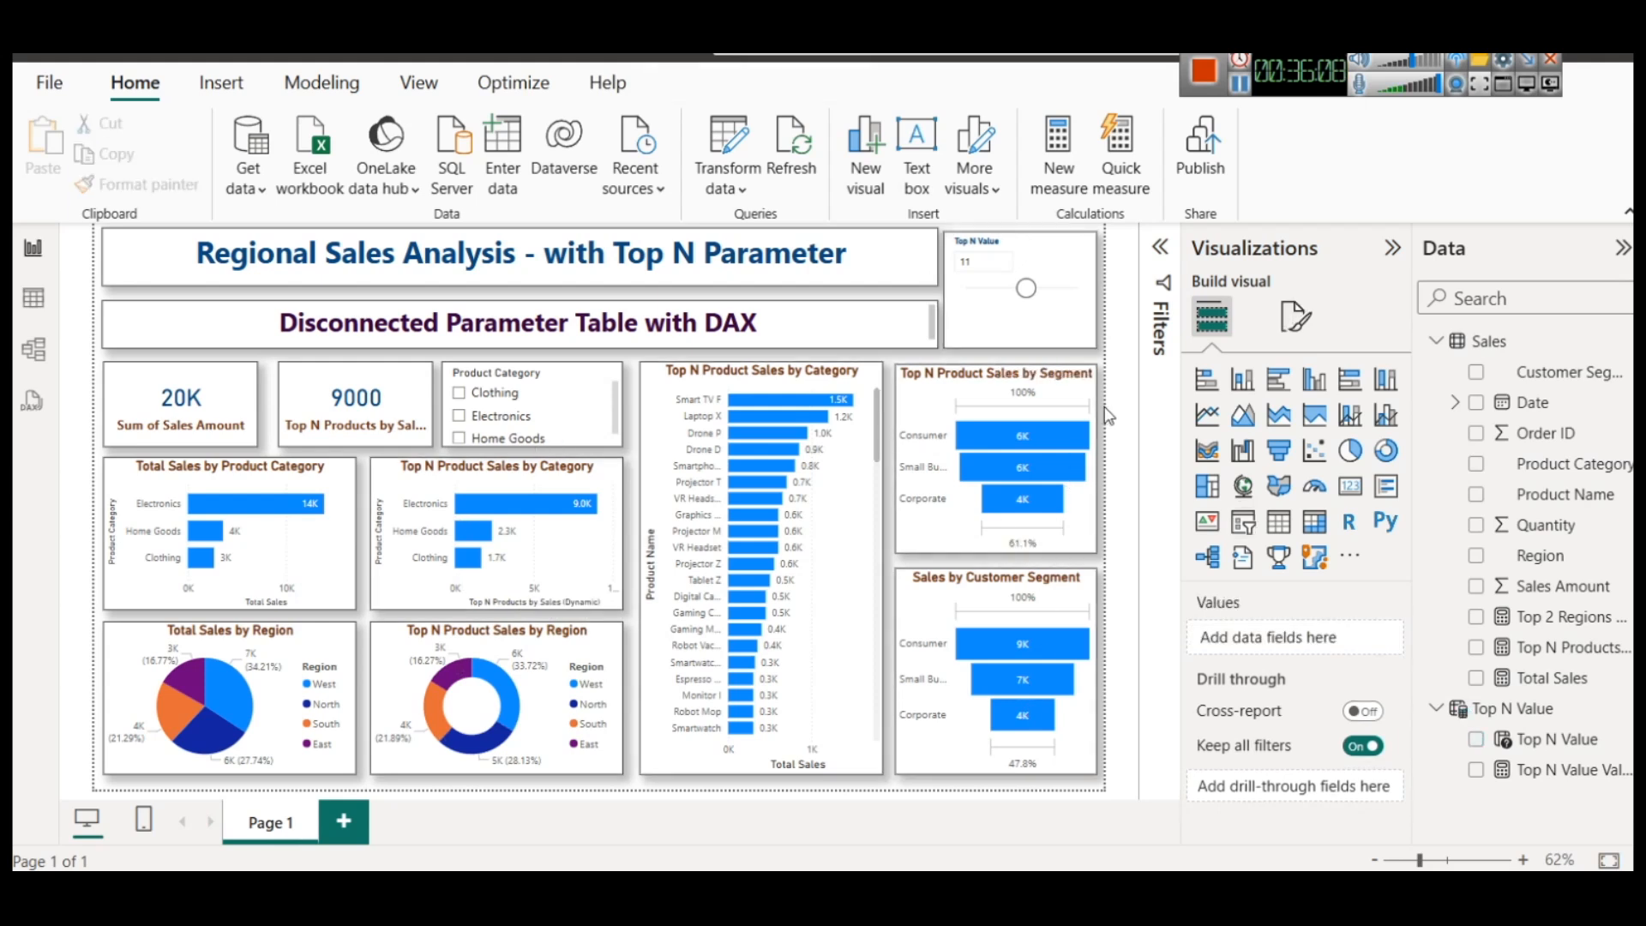